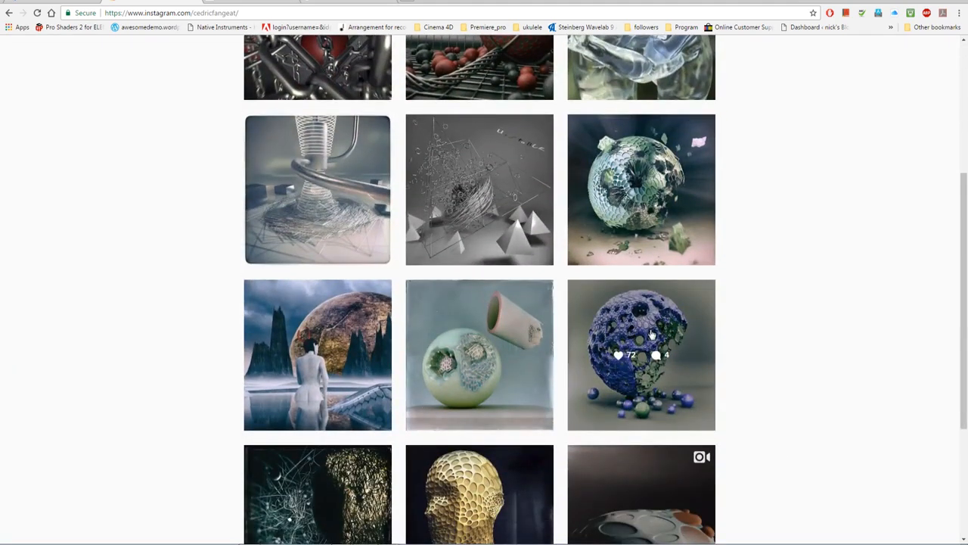
# - Open the blue Voronoi Boole ball post and look through Entagma's DualGraph Cinema4D plugin page, including its sample renders and download link
pyautogui.click(649, 333)
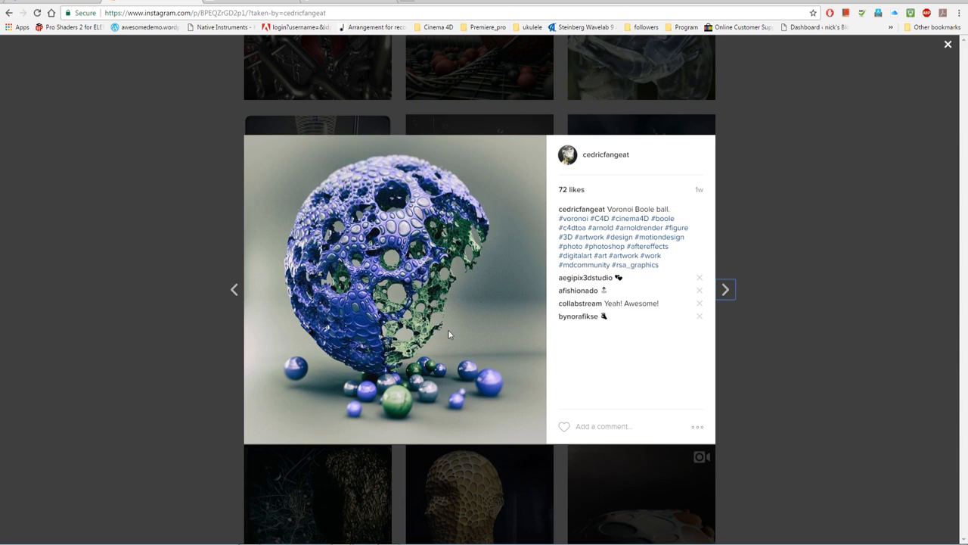
pyautogui.click(248, 2)
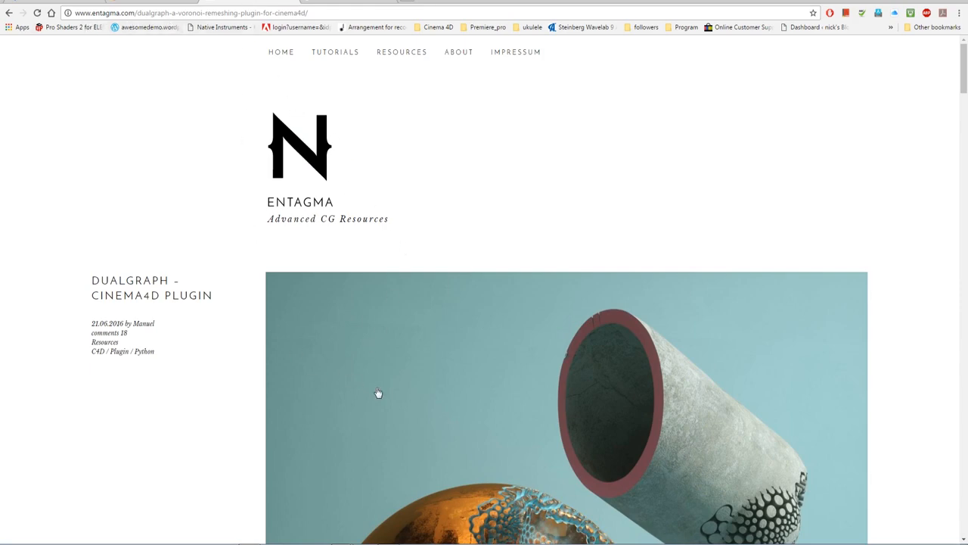
pyautogui.scroll(-1, 450, 399)
pyautogui.scroll(-15, 451, 399)
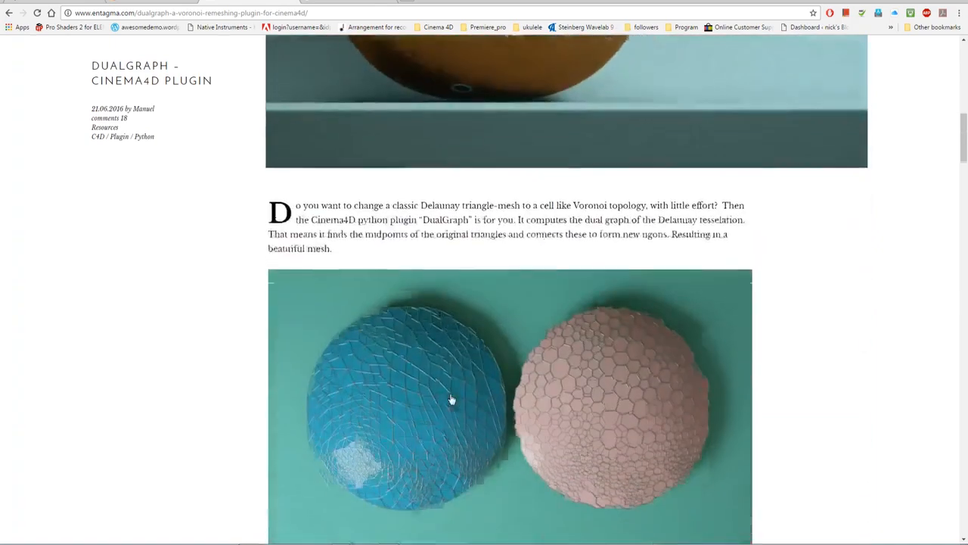
pyautogui.scroll(-10, 450, 399)
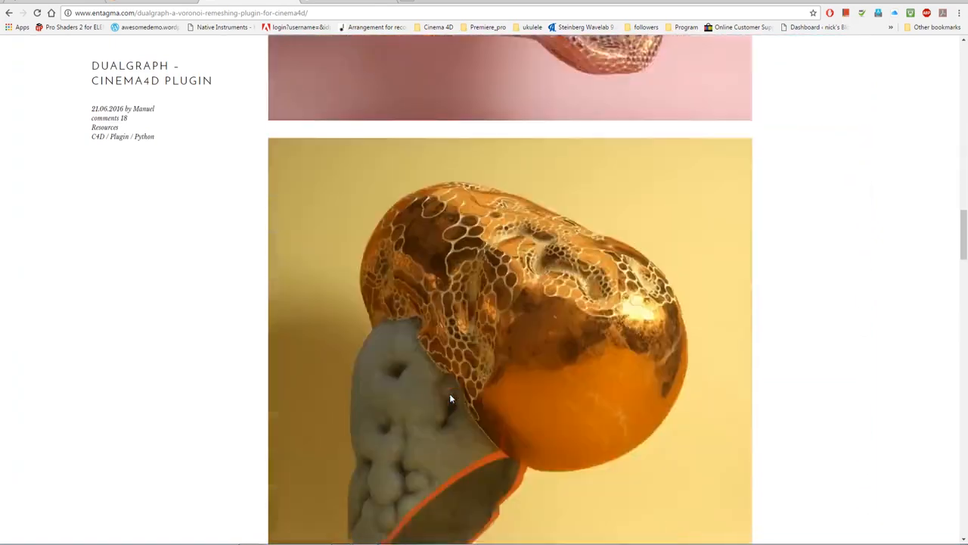
pyautogui.scroll(-5, 450, 399)
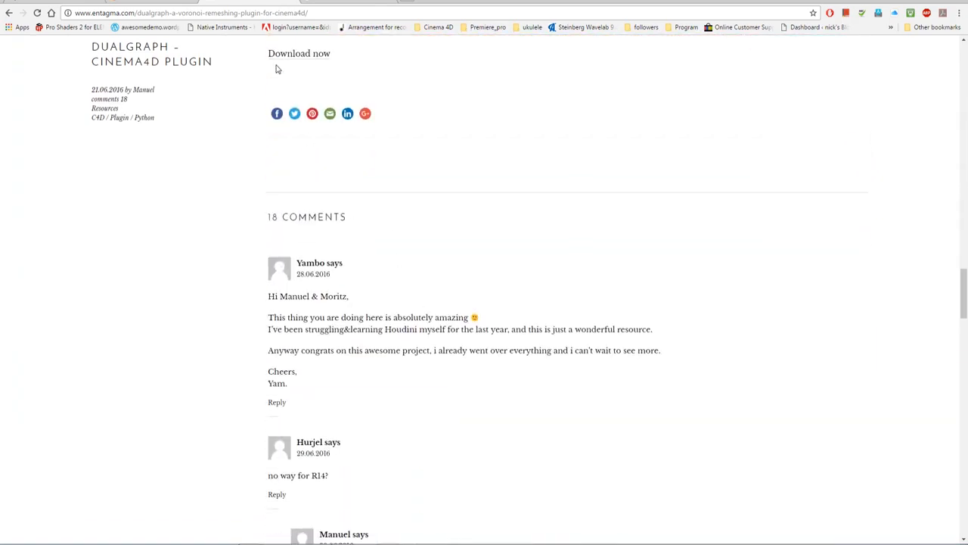
pyautogui.scroll(1, 306, 93)
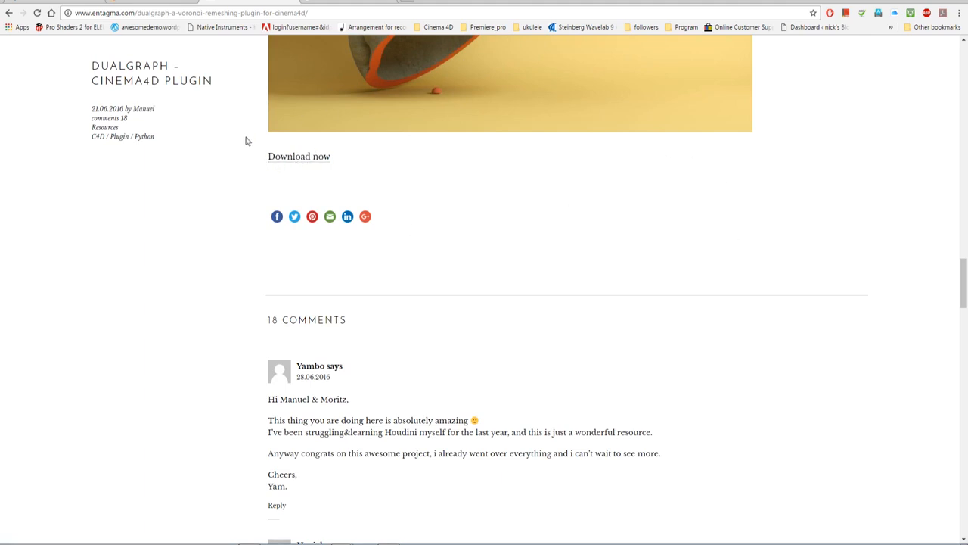
pyautogui.scroll(8, 508, 244)
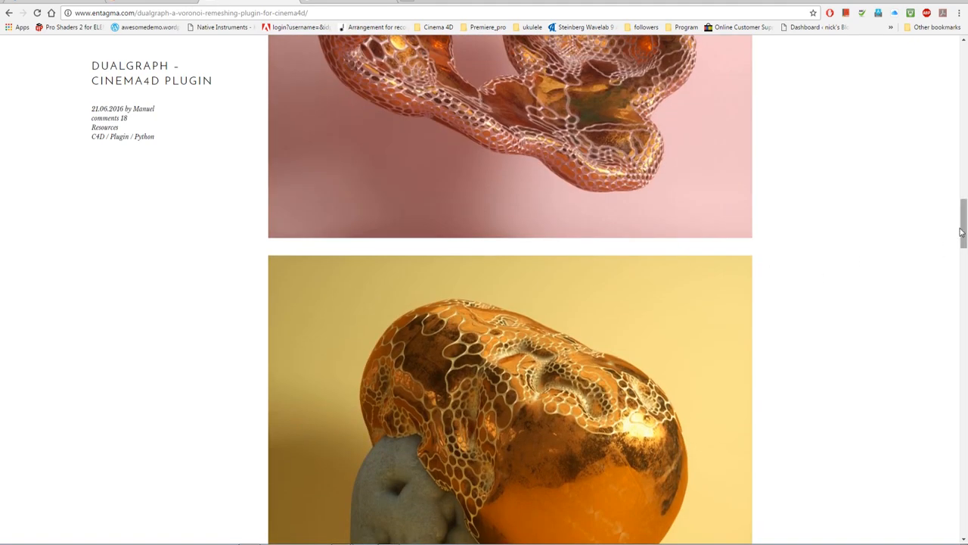
pyautogui.moveTo(963, 230); pyautogui.dragTo(963, 205)
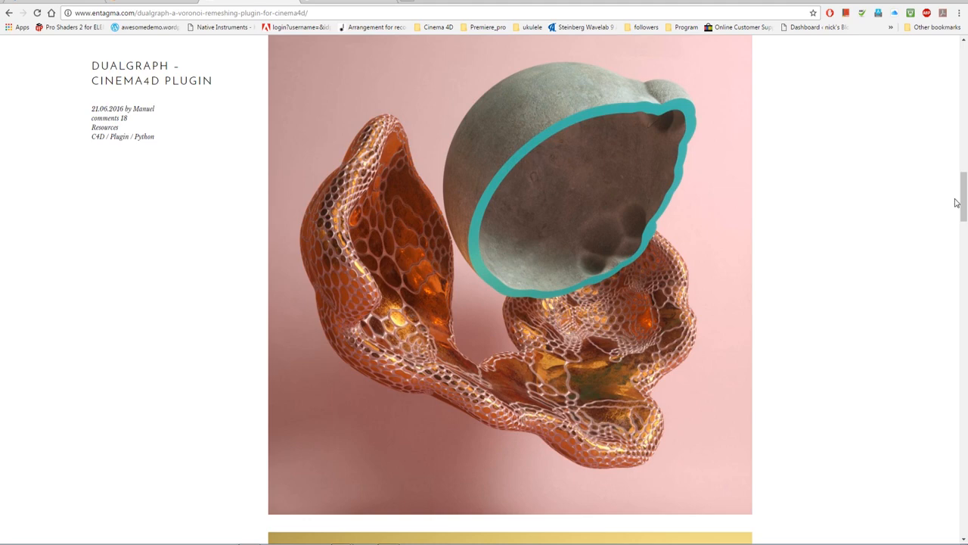
pyautogui.moveTo(963, 201); pyautogui.dragTo(965, 195)
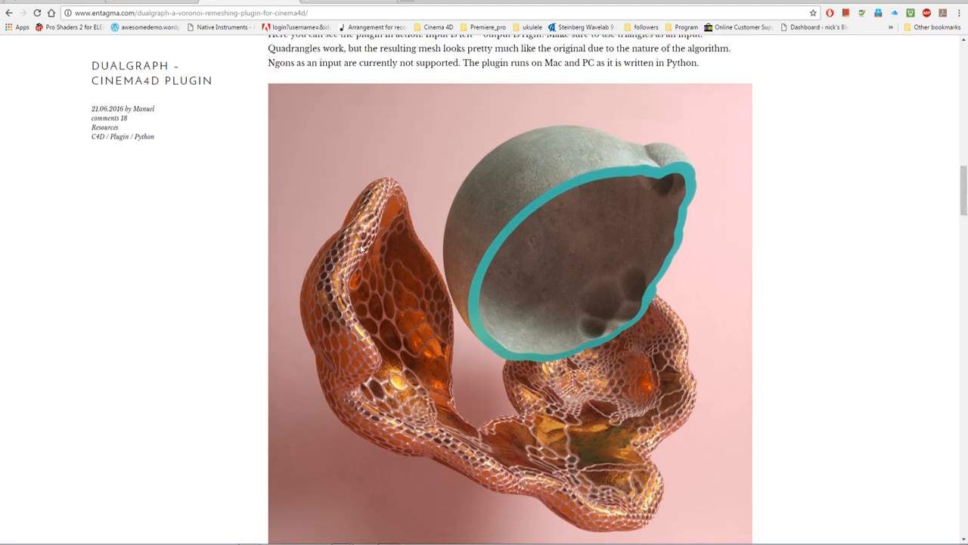
pyautogui.moveTo(964, 202); pyautogui.dragTo(964, 111)
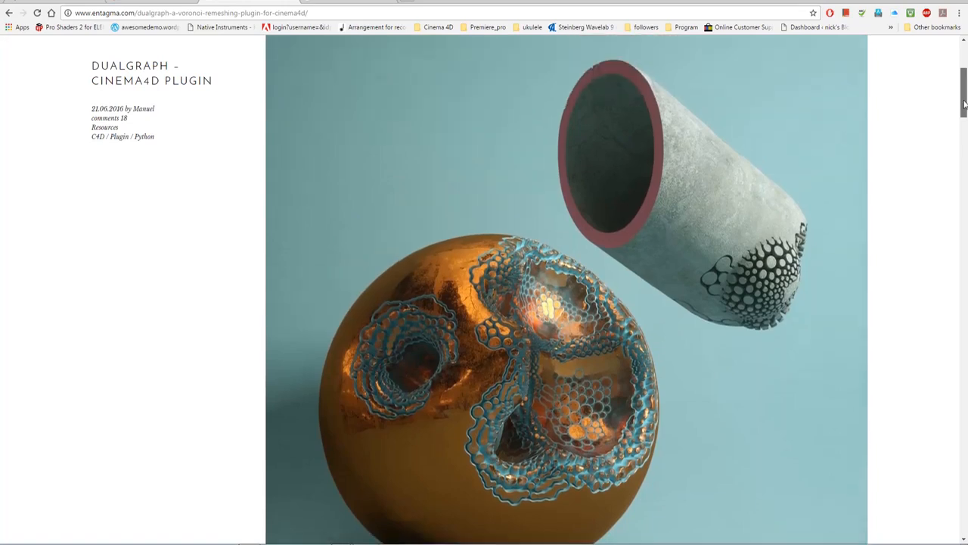
pyautogui.moveTo(965, 112); pyautogui.dragTo(965, 80)
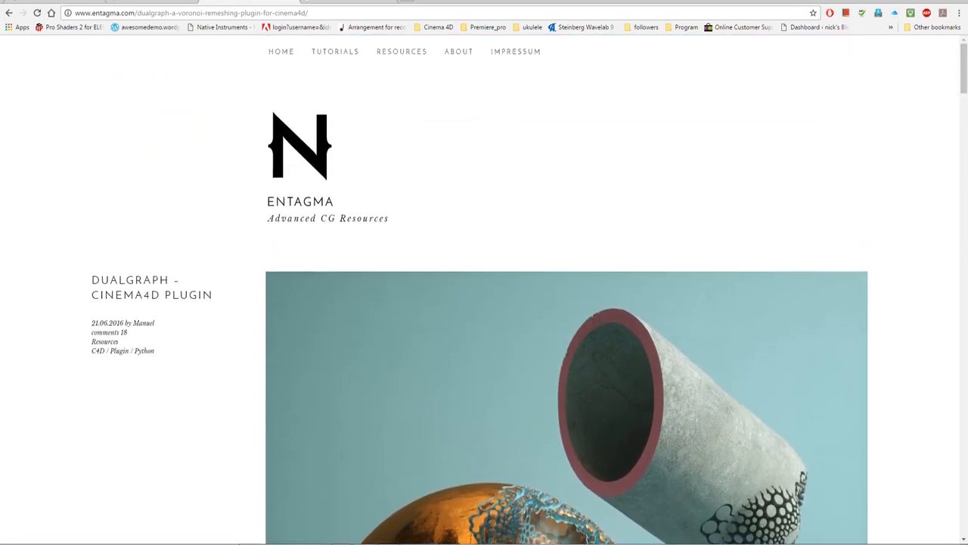
# - Return to the Instagram gallery and view the perforated ball with tube, the exploding Voronoi sphere and the blue Voronoi Boole ball posts
pyautogui.click(176, 2)
pyautogui.click(743, 230)
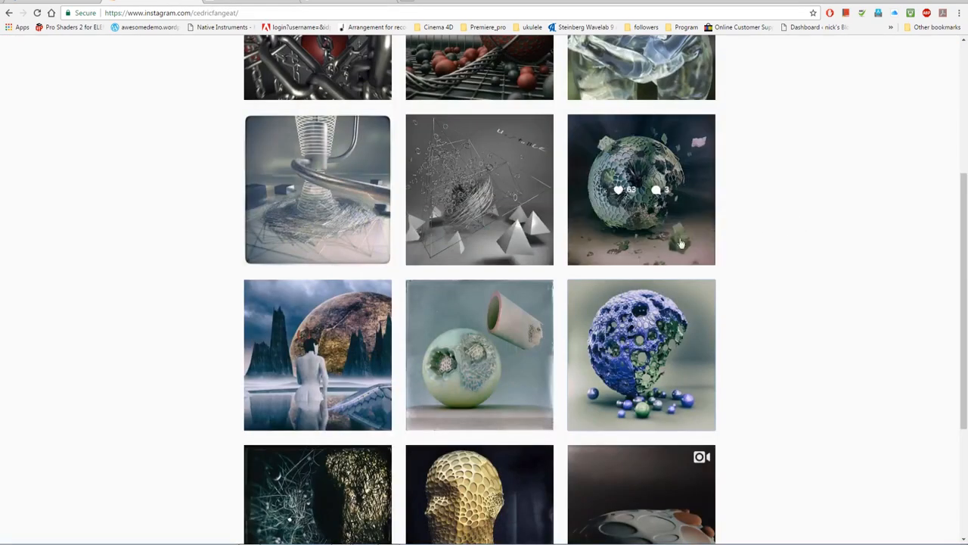
pyautogui.click(475, 367)
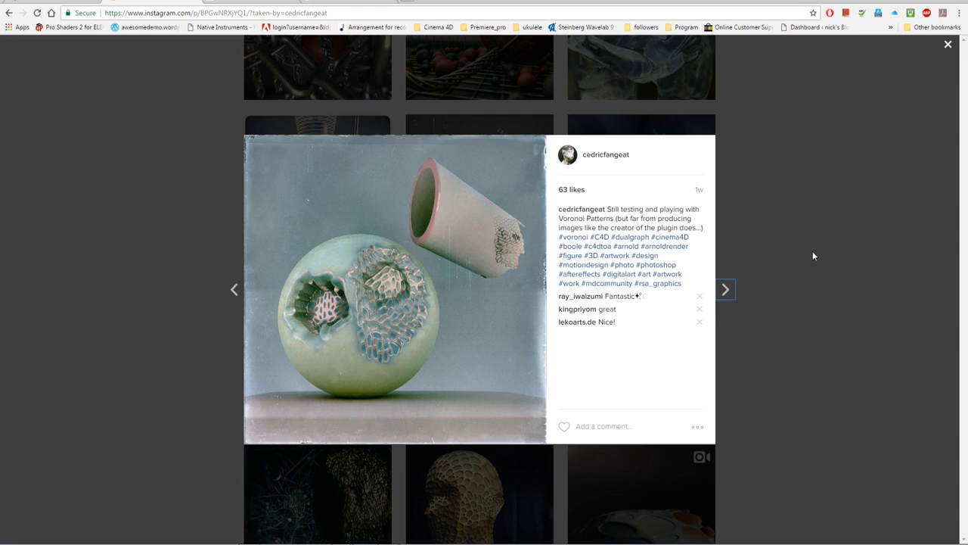
pyautogui.click(763, 215)
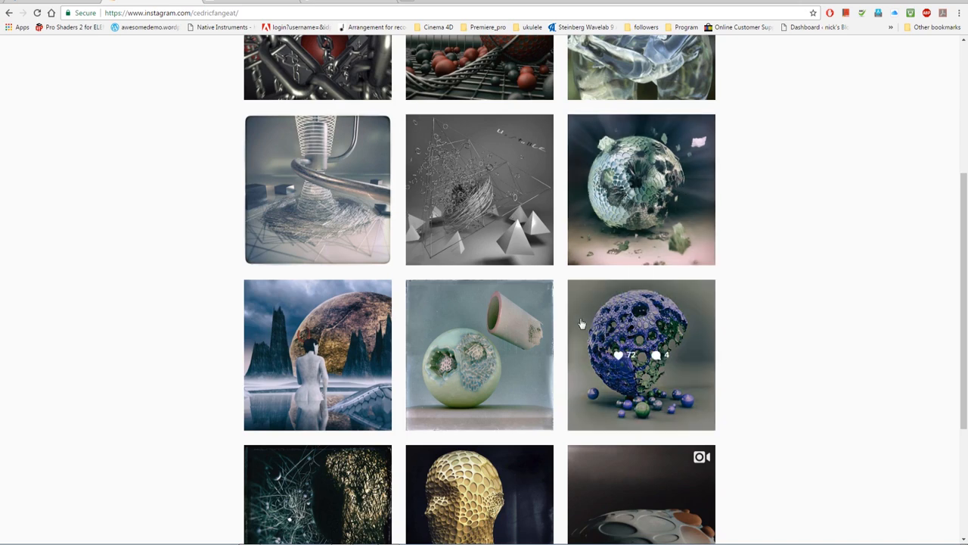
pyautogui.click(663, 327)
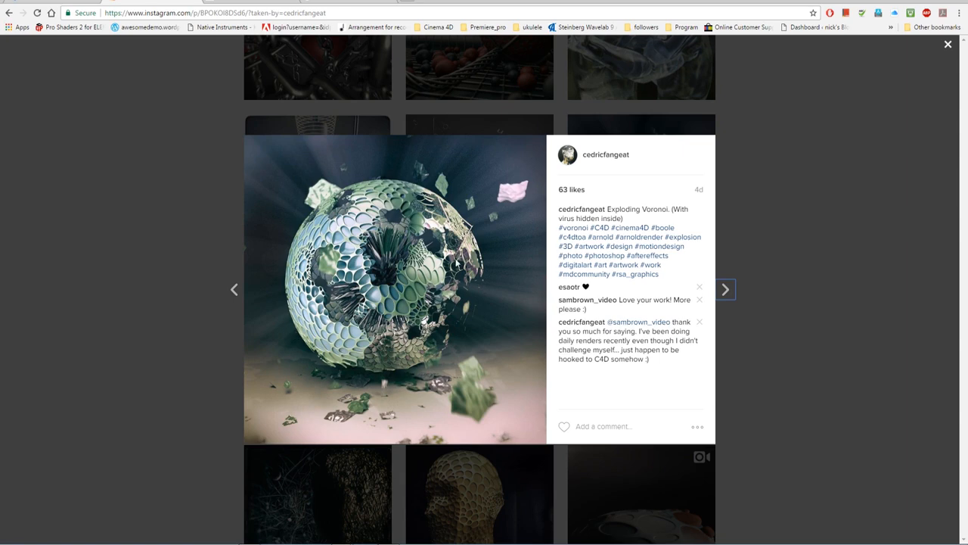
pyautogui.click(836, 253)
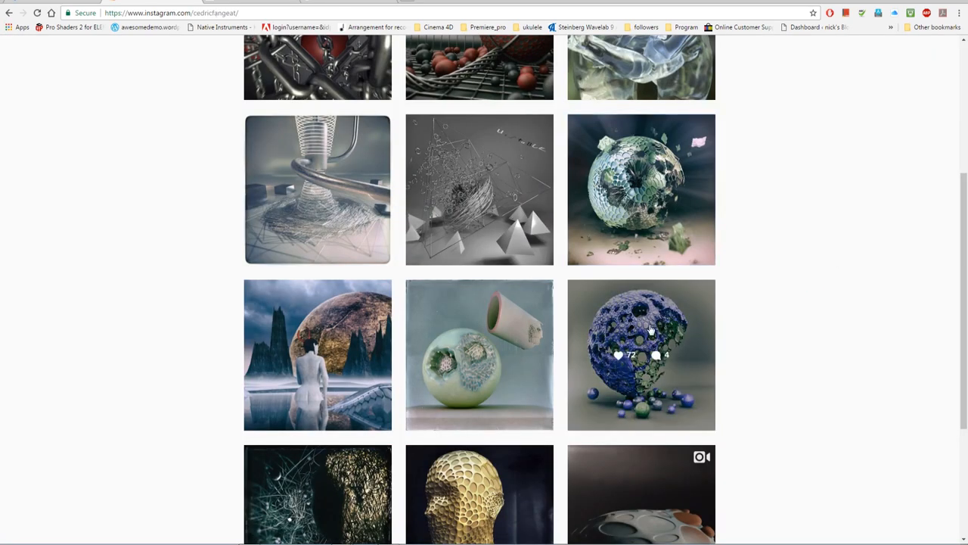
pyautogui.click(652, 325)
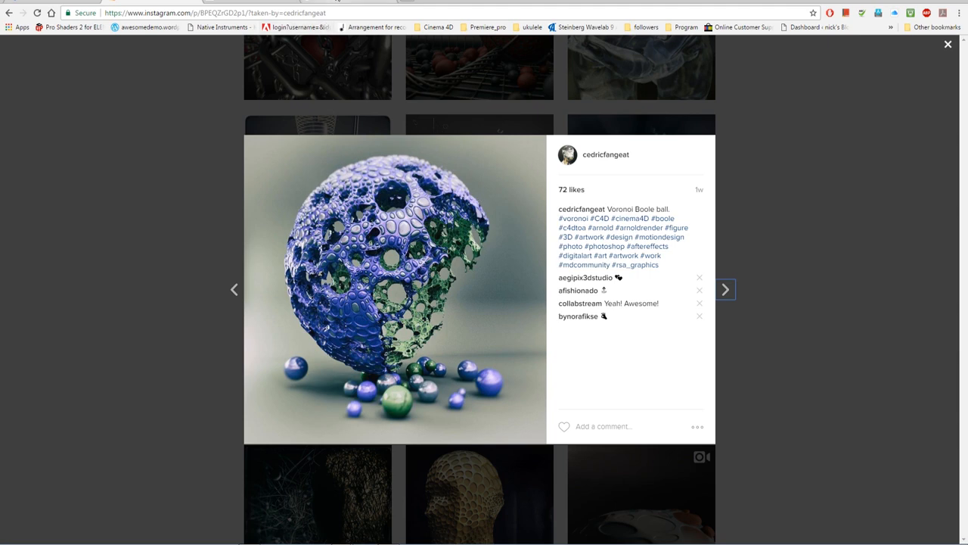
# - Look through the plug-ins offered on the Google Nik Collection page, and return to the blue Voronoi ball post
pyautogui.click(338, 1)
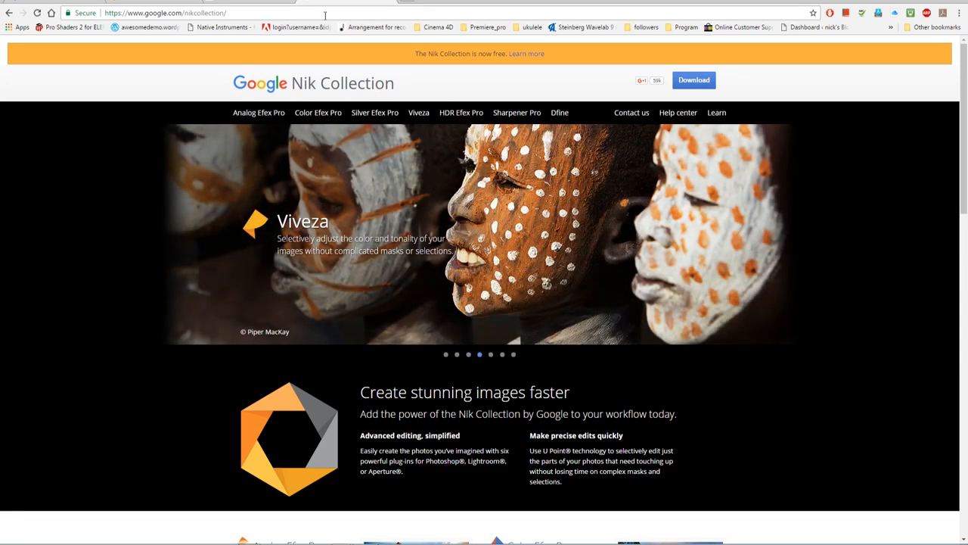
pyautogui.scroll(-5, 405, 316)
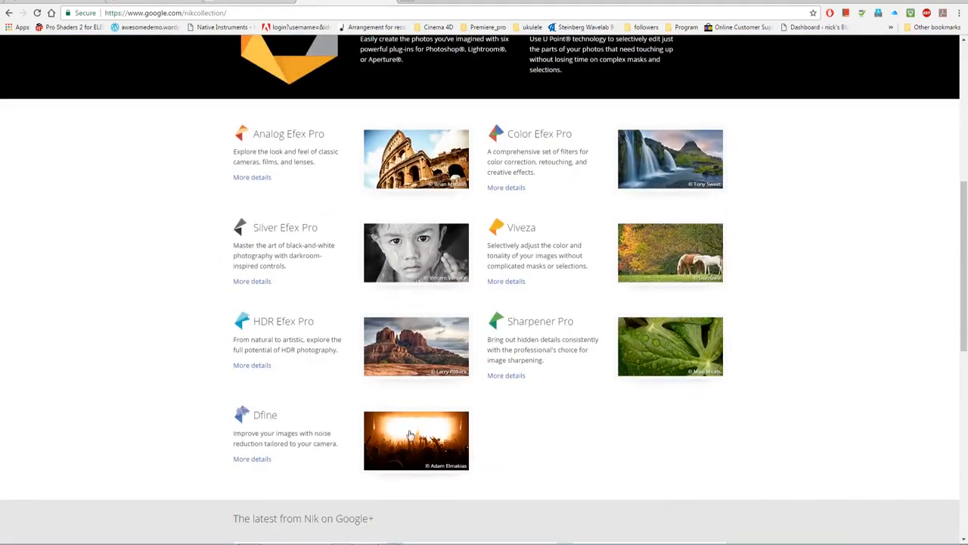
pyautogui.scroll(-3, 520, 409)
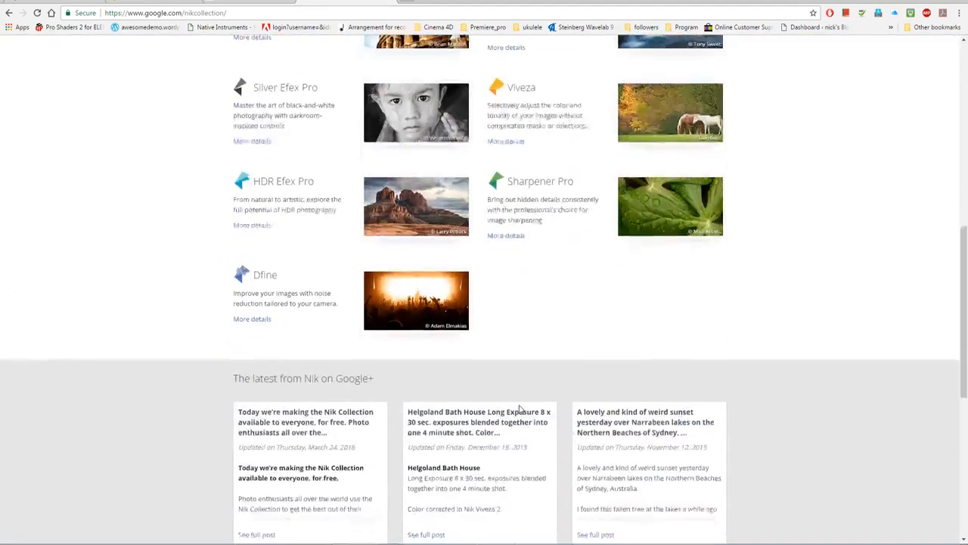
pyautogui.scroll(3, 520, 410)
pyautogui.scroll(5, 520, 410)
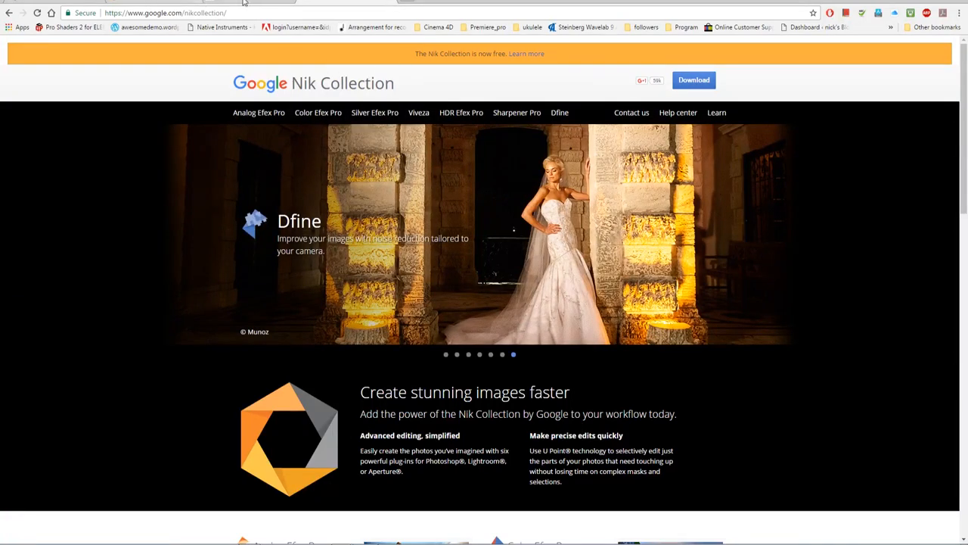
pyautogui.click(150, 3)
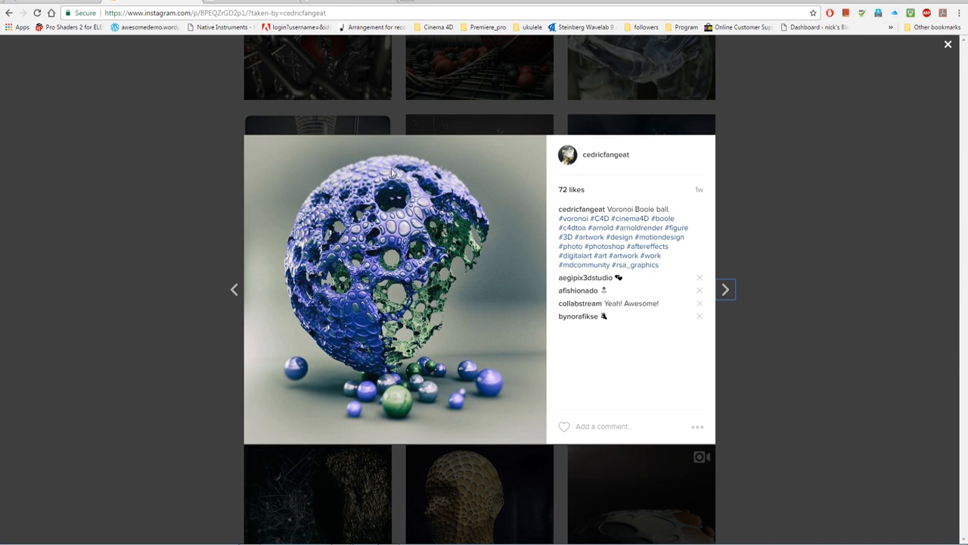
# - Switch to Cinema 4D and add a sphere with 56 segments and the Icosahedron type
pyautogui.hotkey('alt', 'Tab')
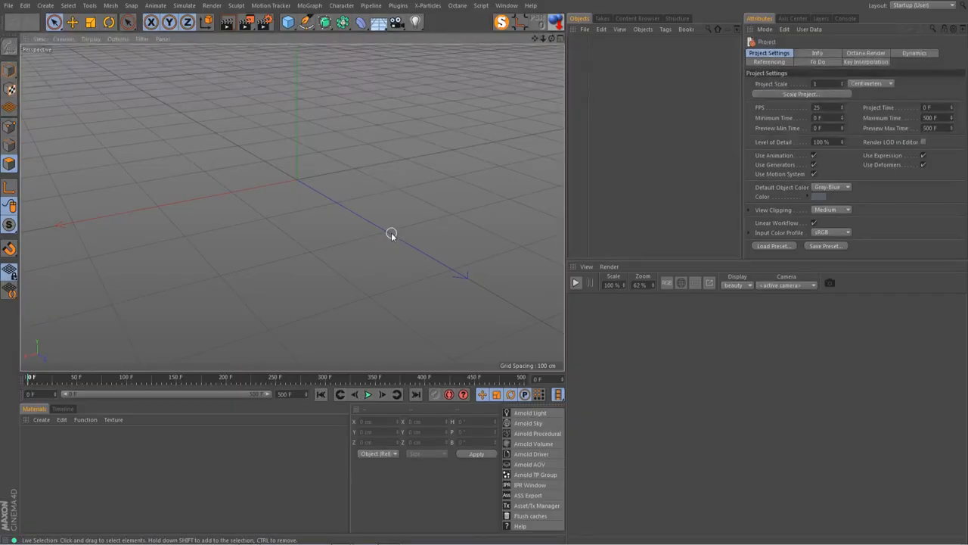
pyautogui.click(287, 22)
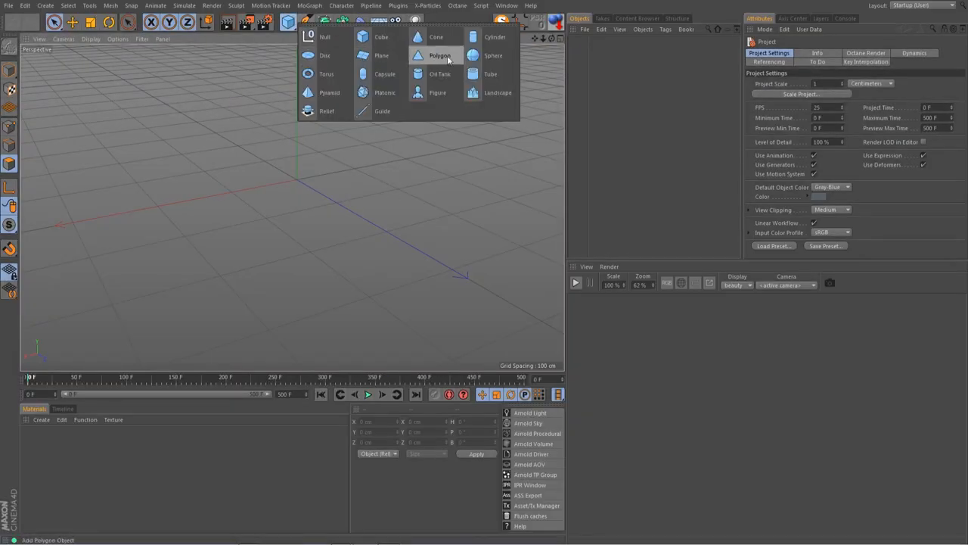
pyautogui.click(488, 56)
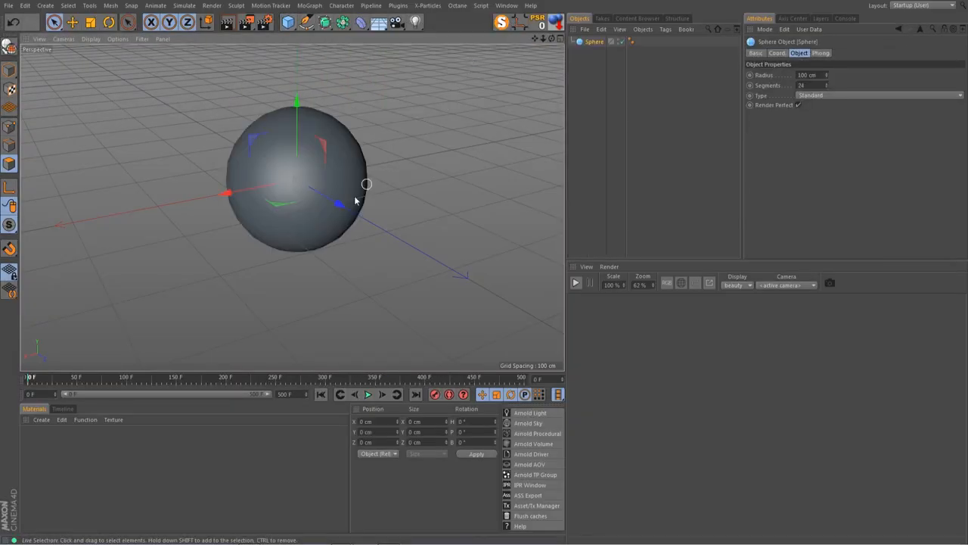
pyautogui.click(823, 85)
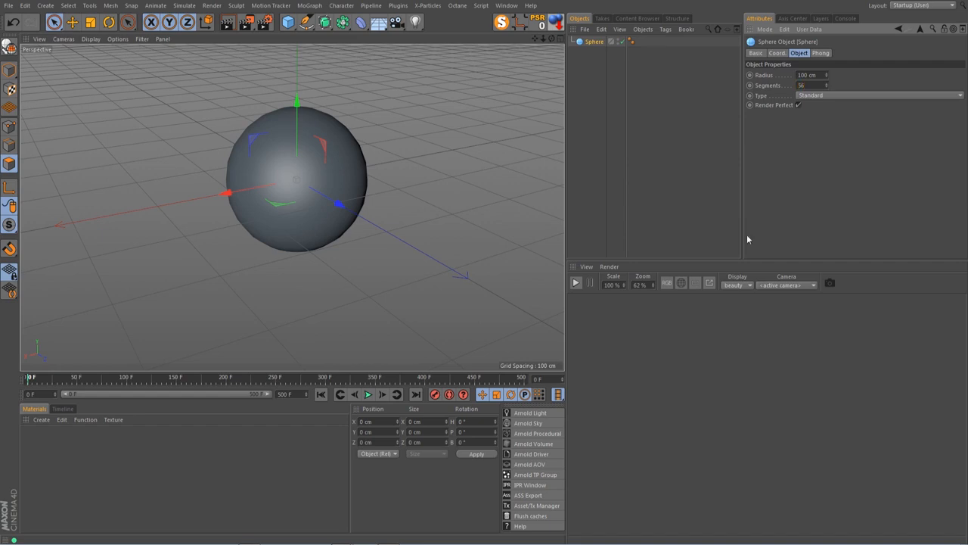
pyautogui.click(858, 96)
pyautogui.click(813, 146)
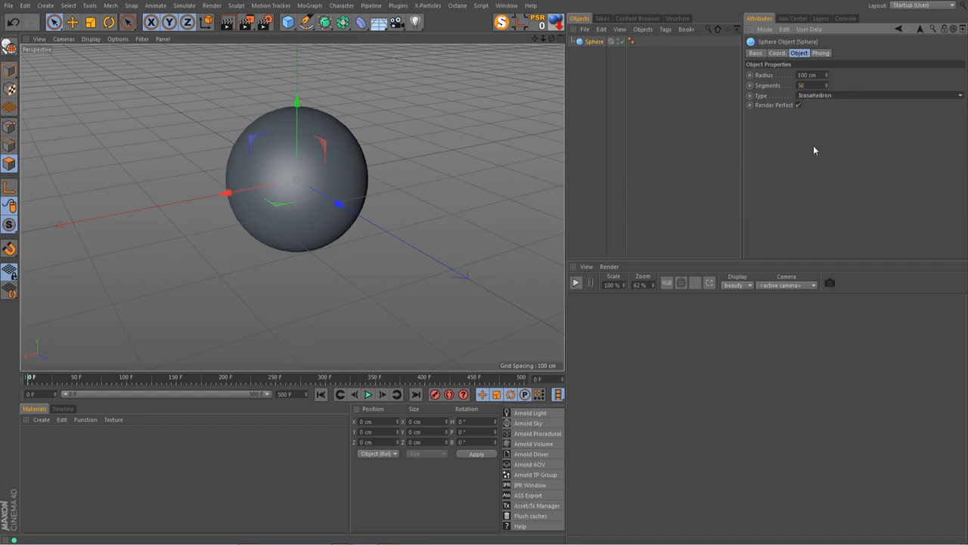
# - Show mesh lines on the shaded sphere in the viewport and examine its triangular topology and segments setting
pyautogui.press('n')
pyautogui.press('b')
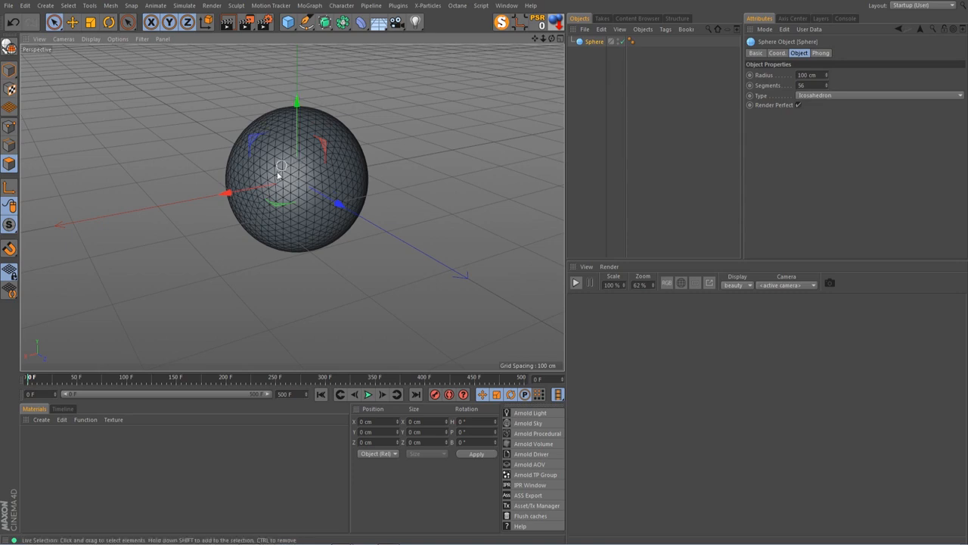
pyautogui.scroll(4, 305, 162)
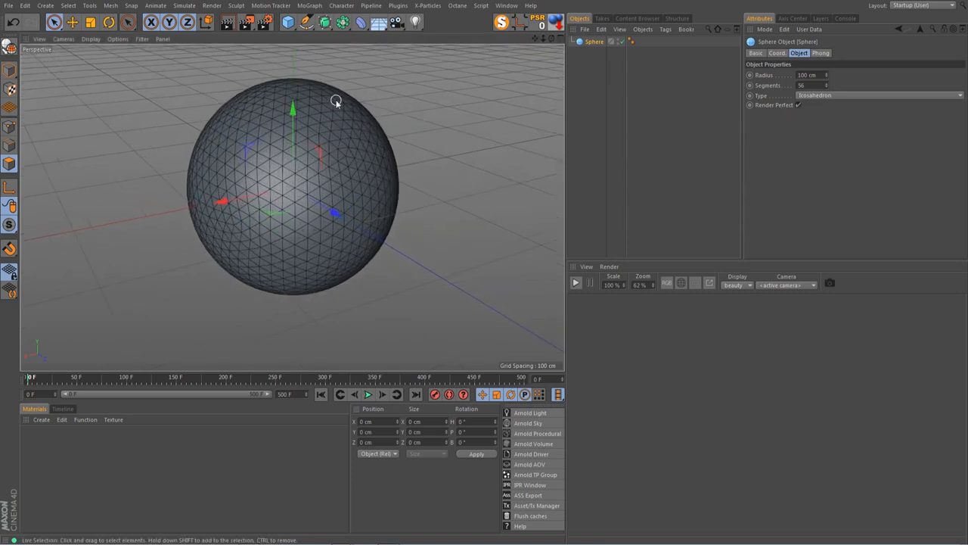
pyautogui.scroll(1, 336, 99)
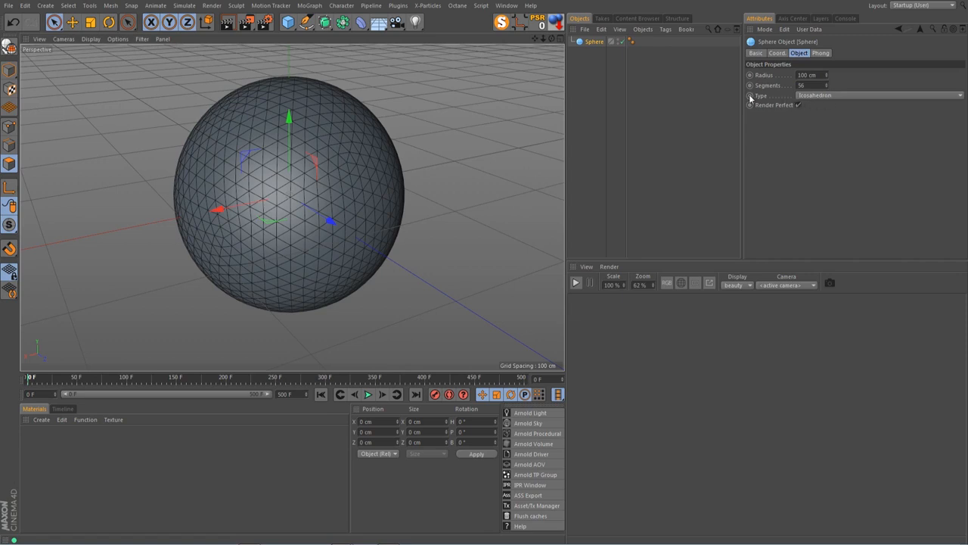
pyautogui.scroll(3, 322, 108)
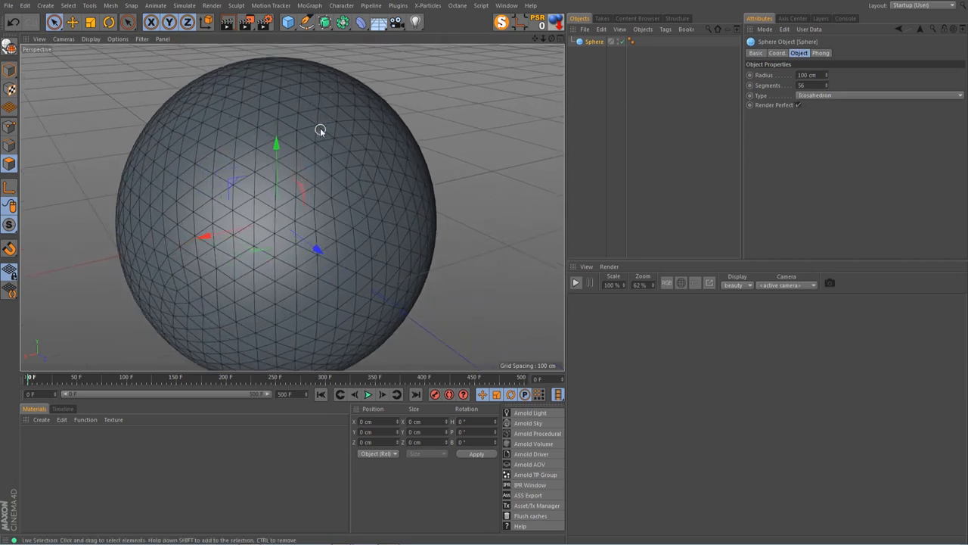
pyautogui.scroll(-3, 315, 172)
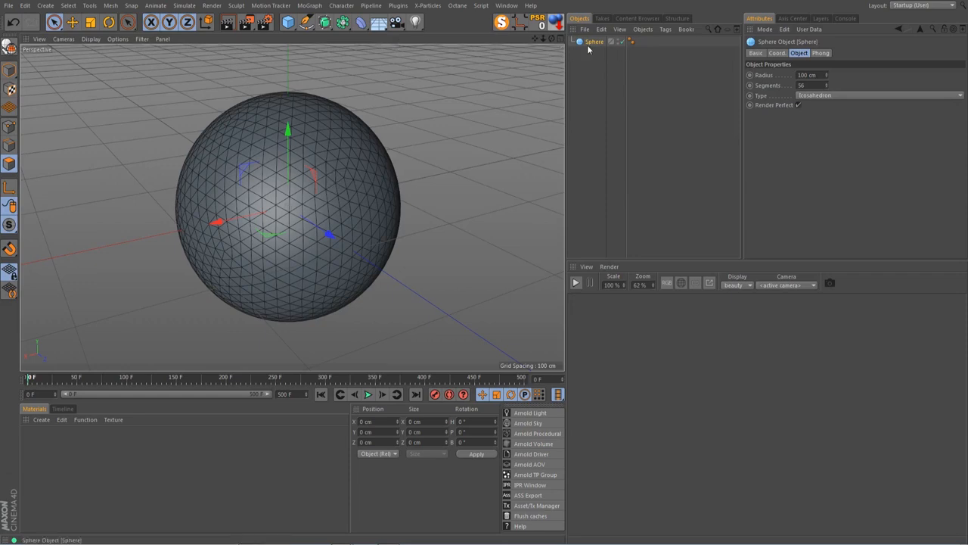
pyautogui.click(812, 86)
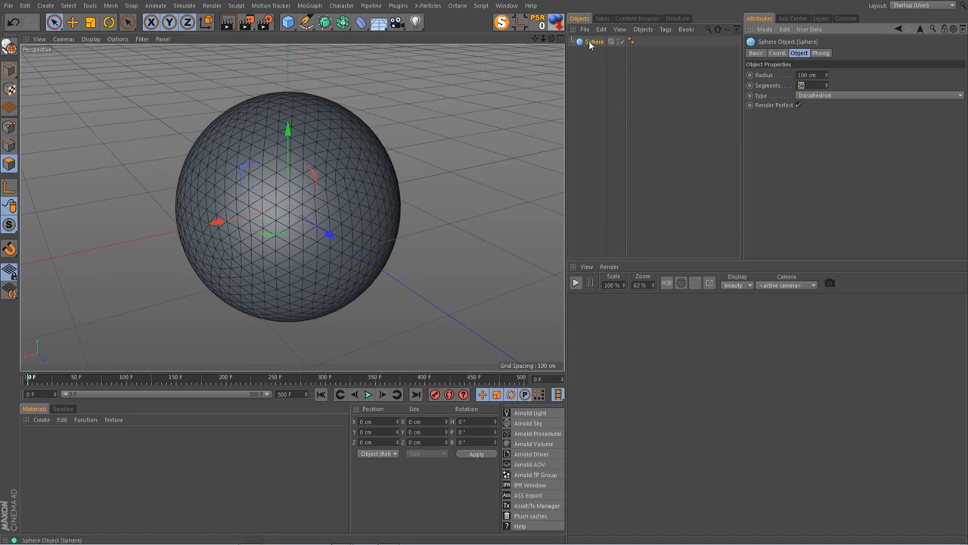
# - Start saving the project as a new file and browse to the C4D\tuto folder on the SSD (K:) drive
pyautogui.click(10, 6)
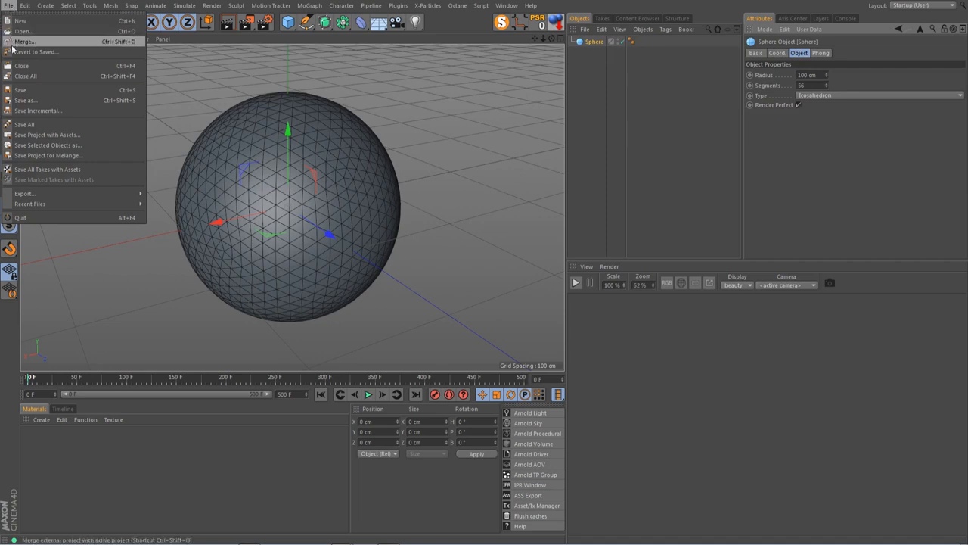
pyautogui.click(25, 101)
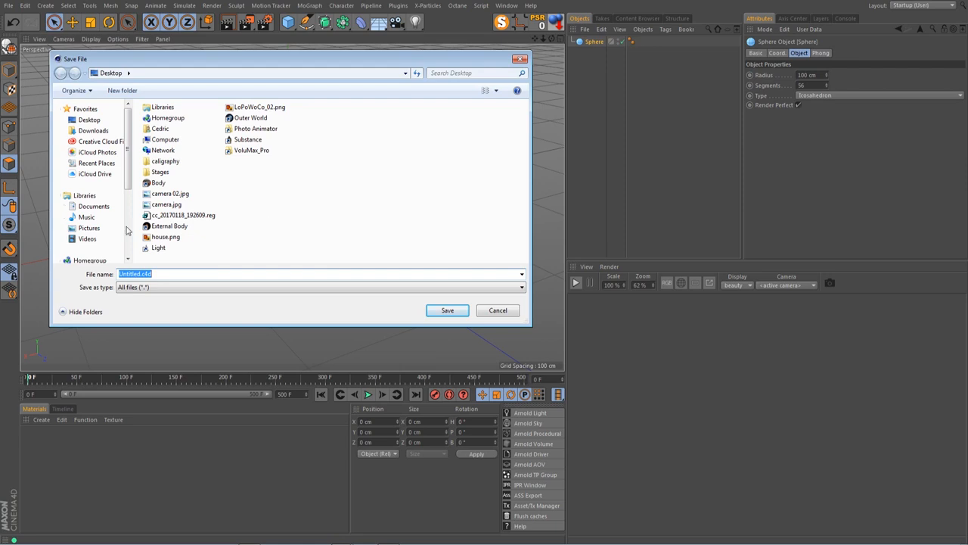
pyautogui.scroll(-3, 129, 155)
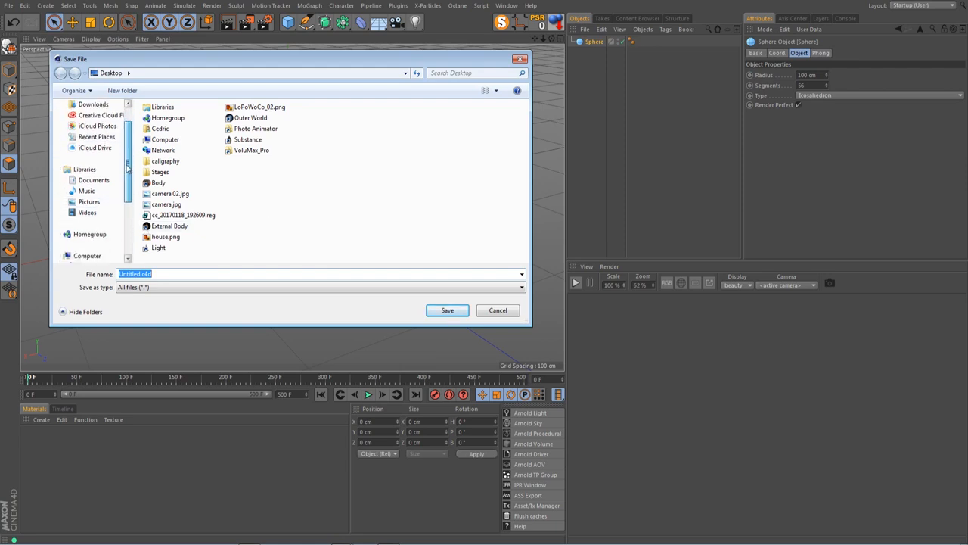
pyautogui.click(89, 235)
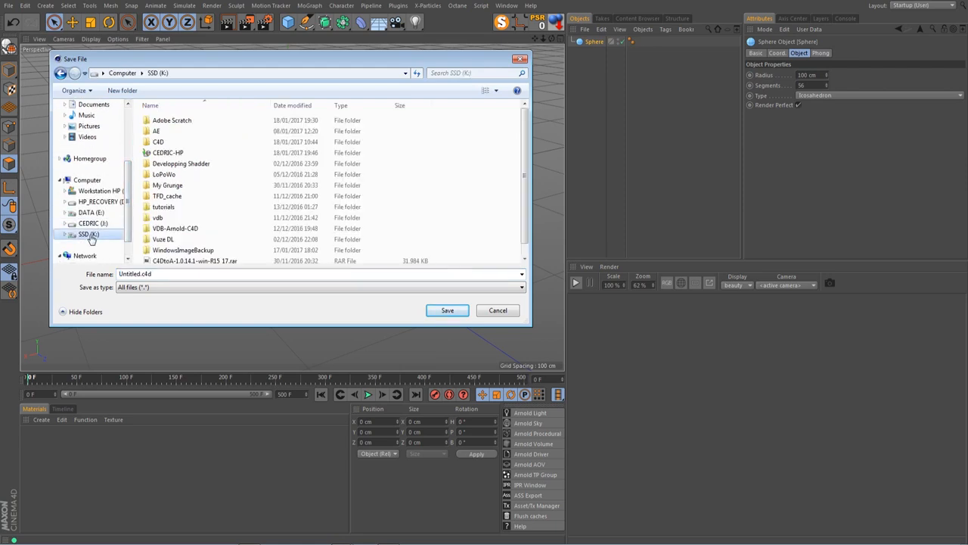
pyautogui.click(161, 142)
pyautogui.doubleClick(160, 142)
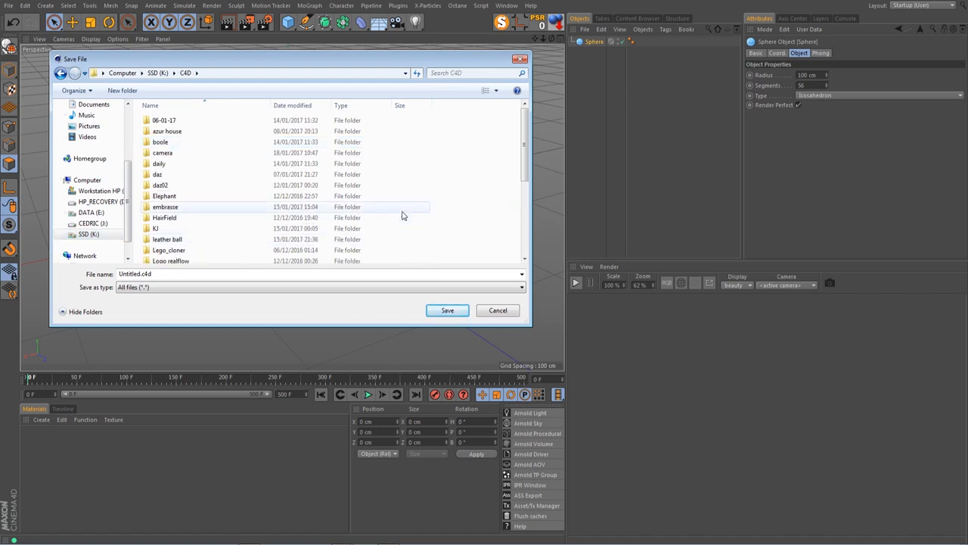
pyautogui.scroll(-1, 368, 227)
pyautogui.scroll(-3, 174, 242)
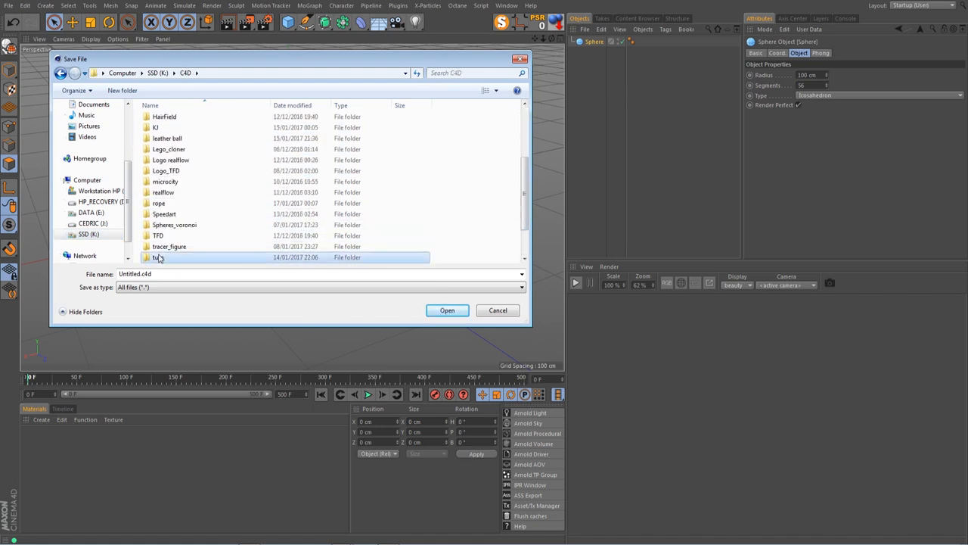
pyautogui.doubleClick(159, 258)
# - Name the project tuto_03.c4d, based on the existing tuto_02.c4d file name, and save it
pyautogui.click(167, 164)
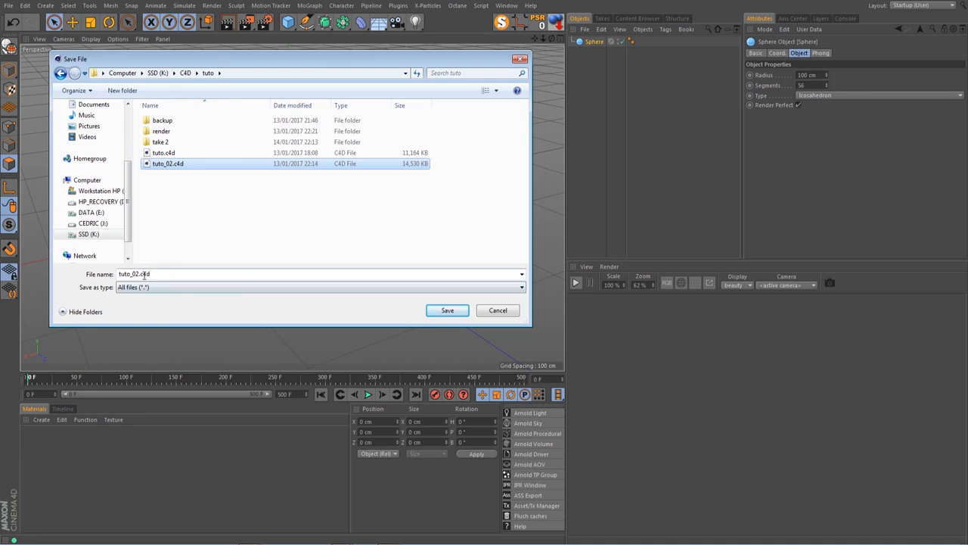
pyautogui.click(144, 276)
pyautogui.click(138, 274)
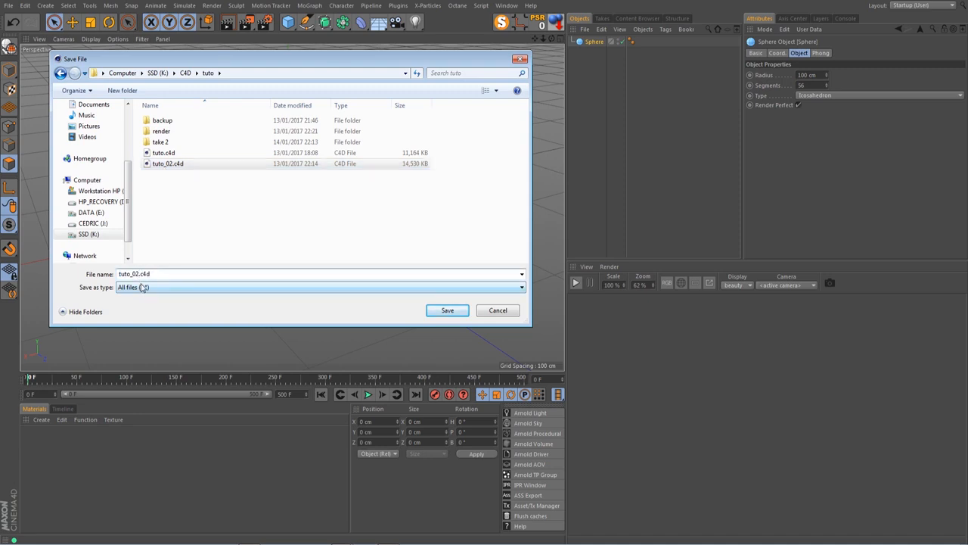
pyautogui.press('BackSpace')
pyautogui.write('3')
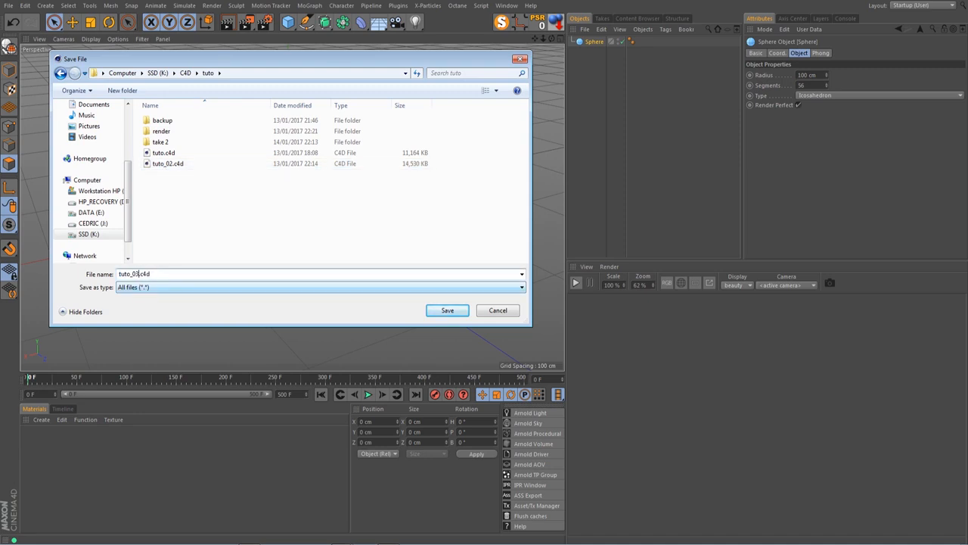
pyautogui.click(451, 309)
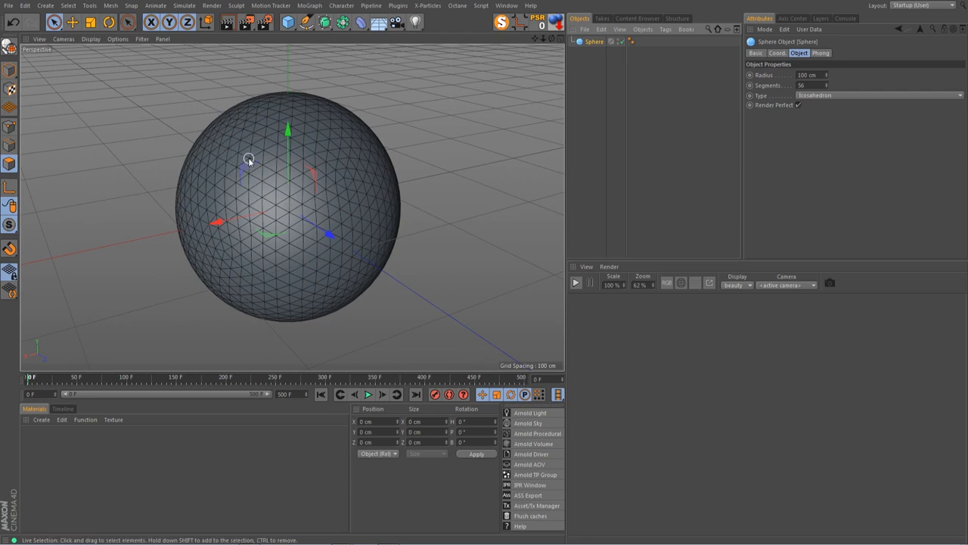
# - Add a MoGraph Cloner to the scene and disable the sphere
pyautogui.click(315, 9)
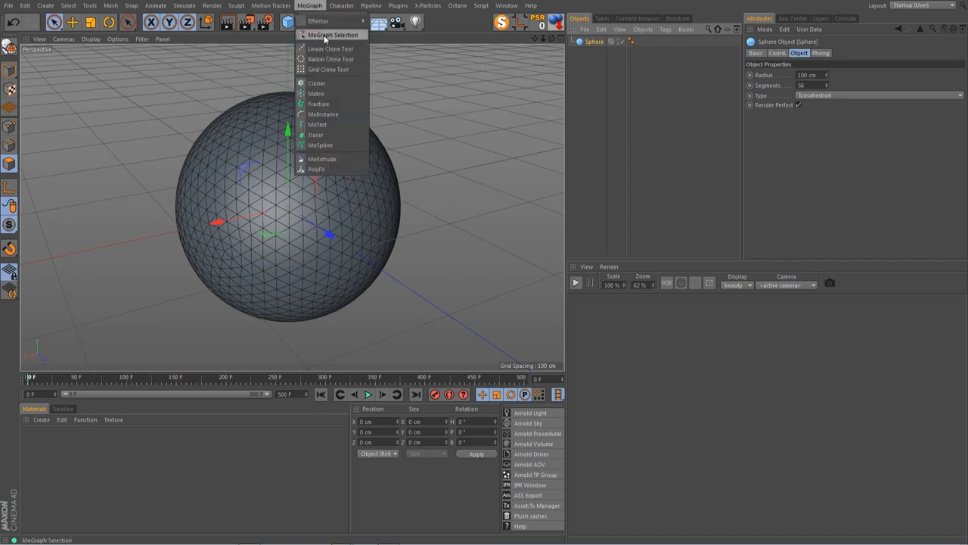
pyautogui.click(323, 81)
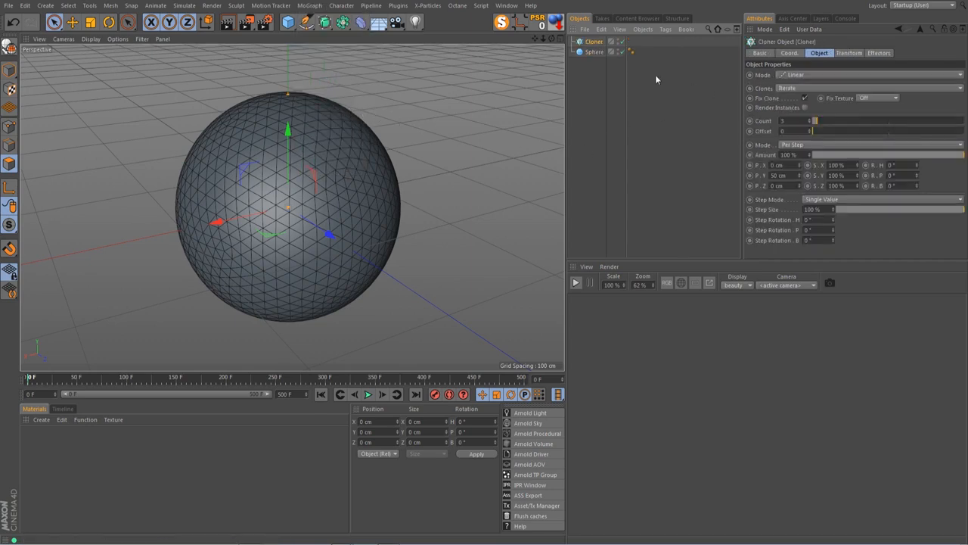
pyautogui.click(622, 51)
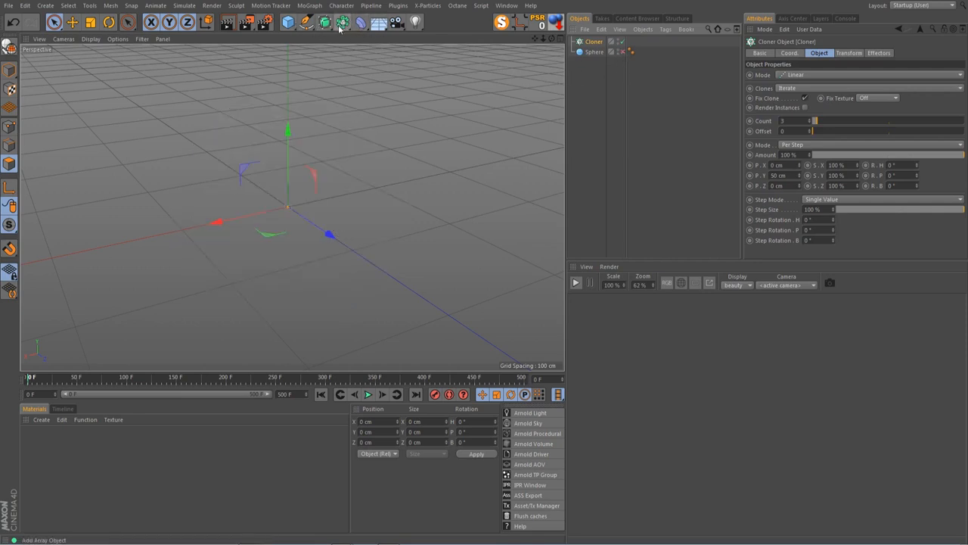
# - Add a cylinder with a radius of about 24 cm, a height of 107 cm and 14 rotation segments
pyautogui.moveTo(290, 29); pyautogui.dragTo(470, 40)
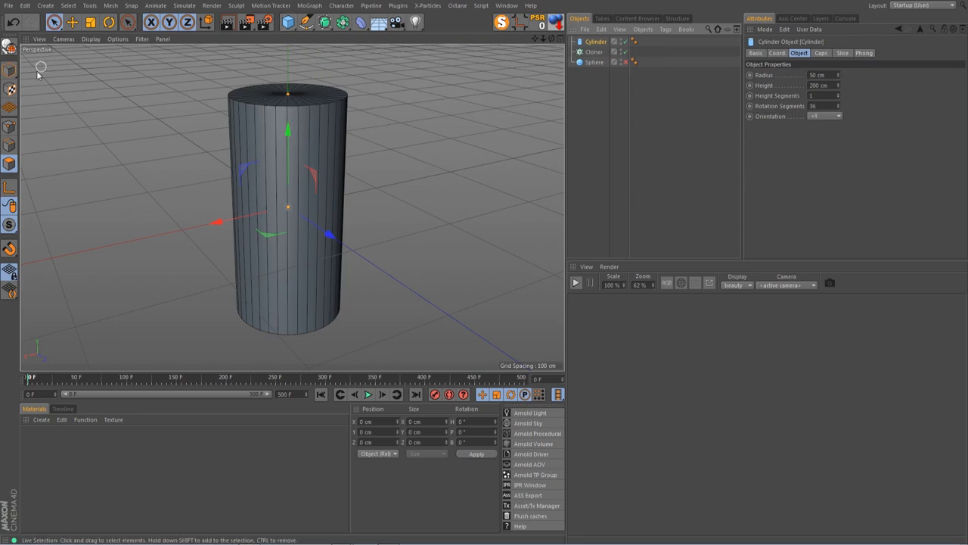
pyautogui.moveTo(230, 97); pyautogui.dragTo(262, 97)
pyautogui.doubleClick(824, 106)
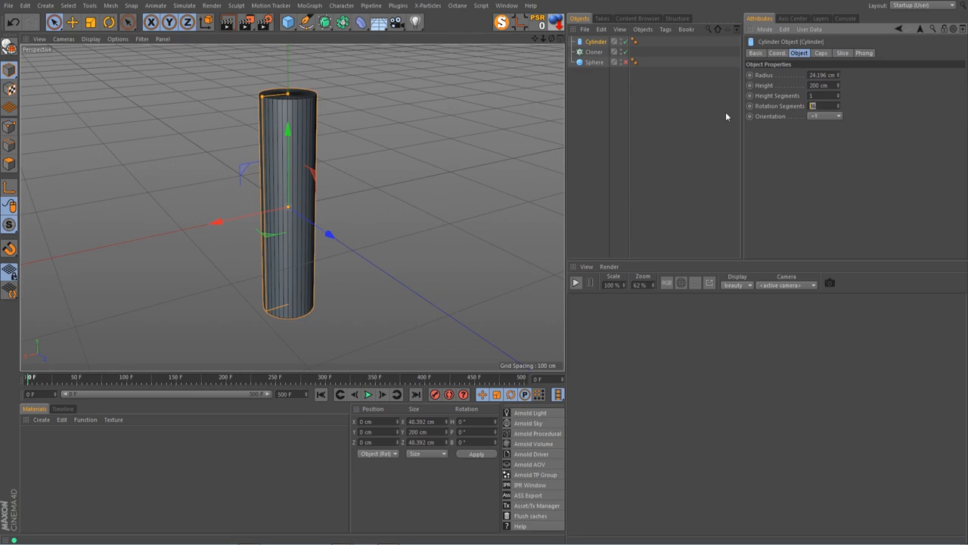
pyautogui.write('14')
pyautogui.press('Return')
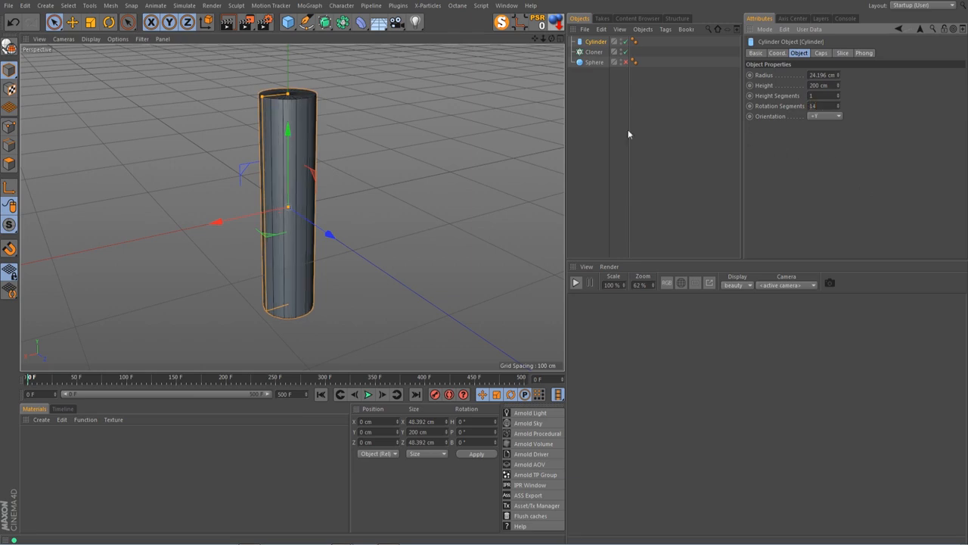
pyautogui.keyDown('alt'); pyautogui.moveTo(292, 206); pyautogui.dragTo(292, 168); pyautogui.keyUp('alt')
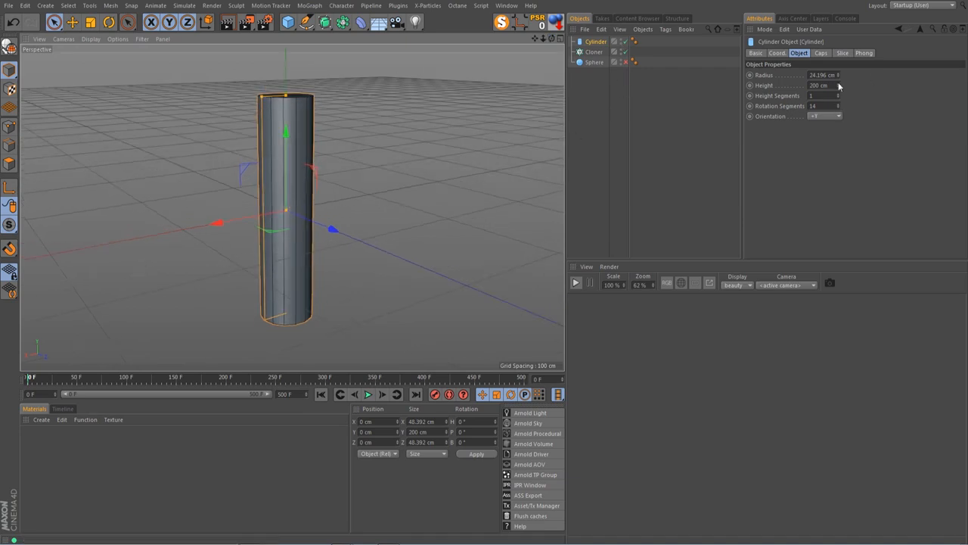
pyautogui.moveTo(839, 85); pyautogui.dragTo(838, 117)
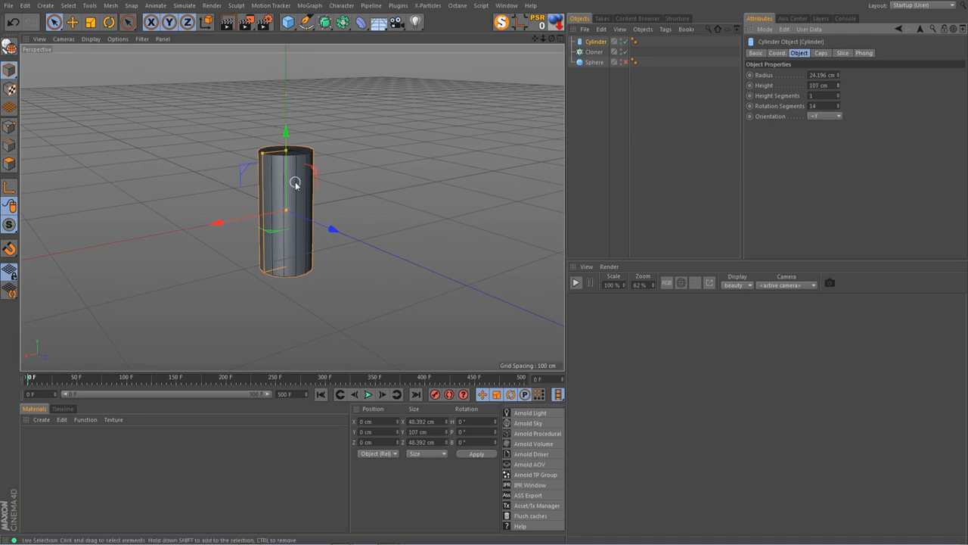
# - Duplicate the cylinder twice along the X axis with successively smaller radii, and nest all three cylinders under the Cloner
pyautogui.keyDown('ctrl'); pyautogui.moveTo(227, 221); pyautogui.dragTo(333, 145); pyautogui.keyUp('ctrl')
pyautogui.keyDown('ctrl'); pyautogui.moveTo(280, 216); pyautogui.dragTo(353, 187); pyautogui.keyUp('ctrl')
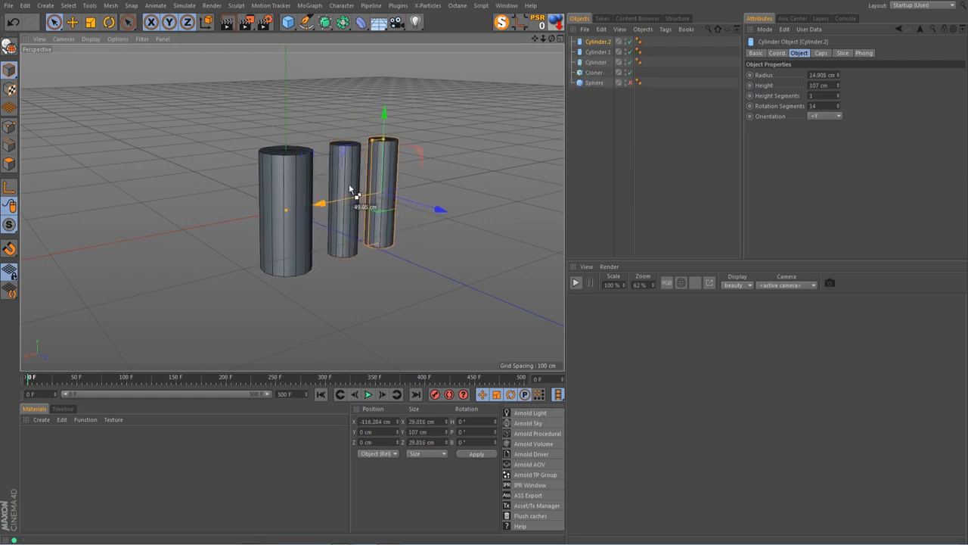
pyautogui.moveTo(376, 146); pyautogui.dragTo(379, 144)
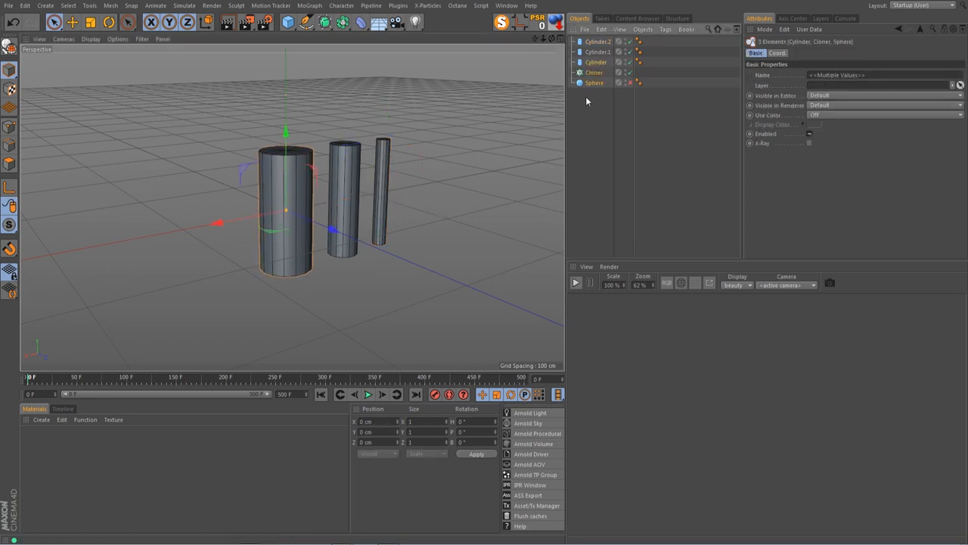
pyautogui.keyDown('shift'); pyautogui.click(598, 63); pyautogui.keyUp('shift')
pyautogui.moveTo(597, 63); pyautogui.dragTo(599, 73)
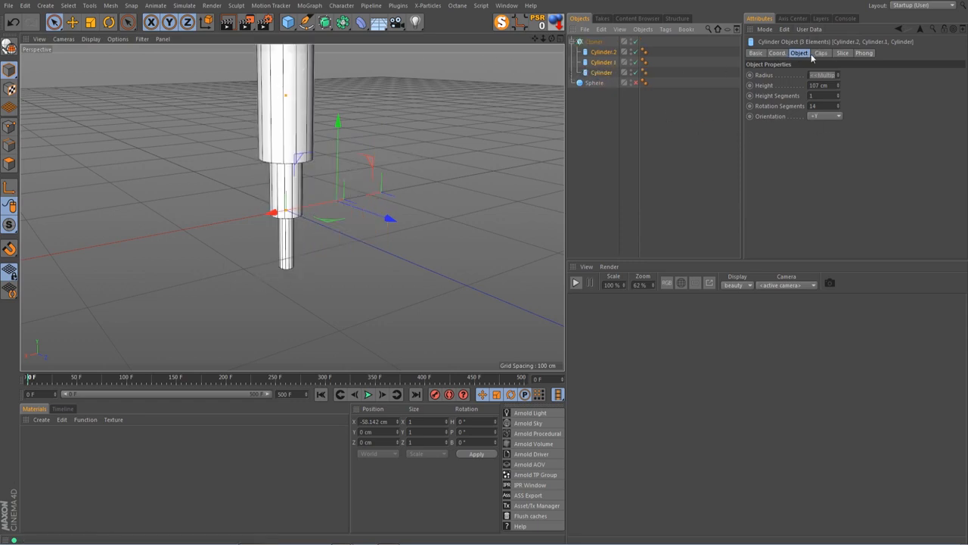
# - Set the Cloner to Object mode on the sphere with Blend clones, and re-enable the sphere
pyautogui.click(598, 42)
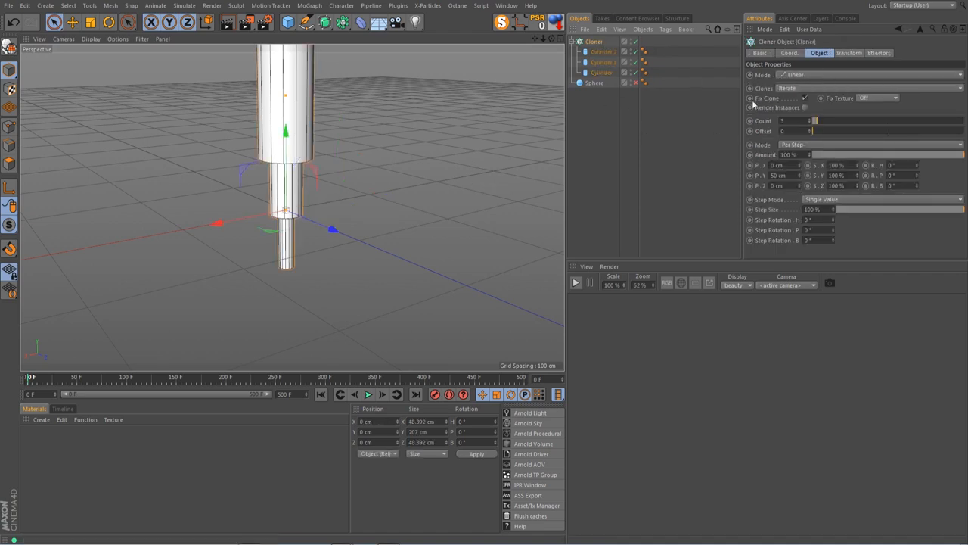
pyautogui.click(800, 77)
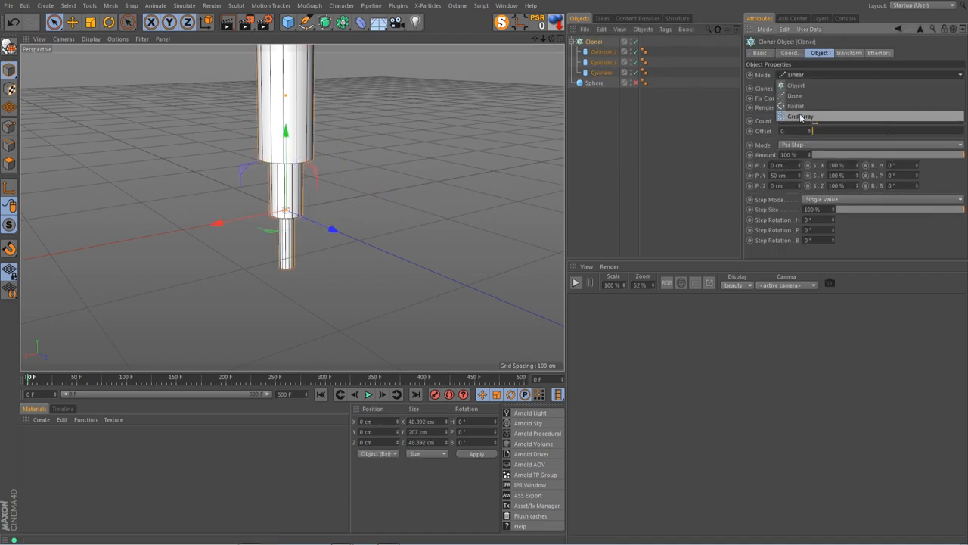
pyautogui.click(794, 85)
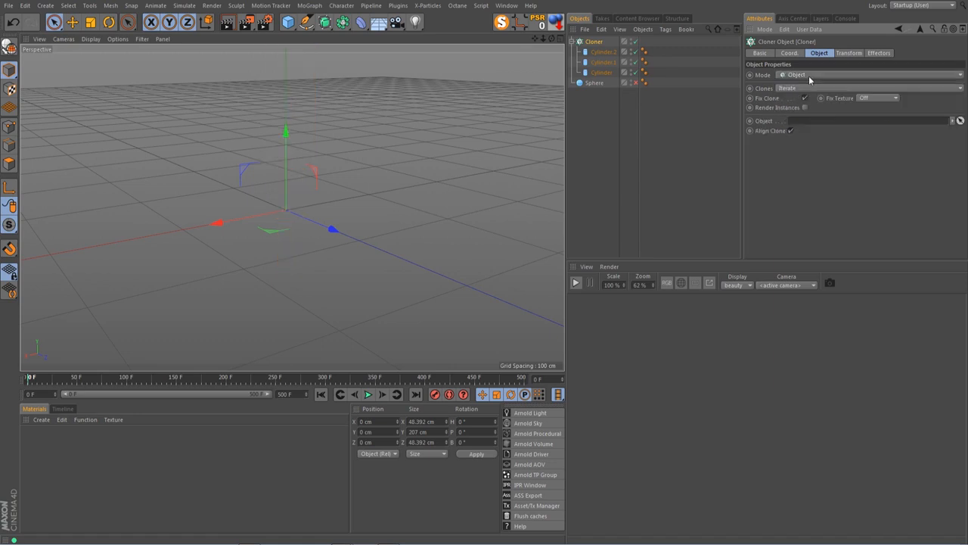
pyautogui.moveTo(597, 82); pyautogui.dragTo(821, 122)
pyautogui.click(807, 87)
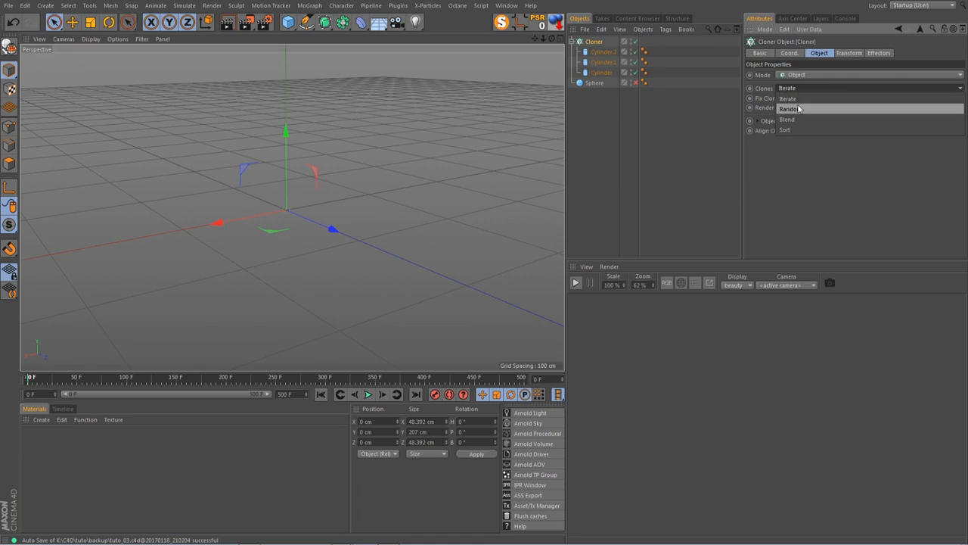
pyautogui.click(798, 121)
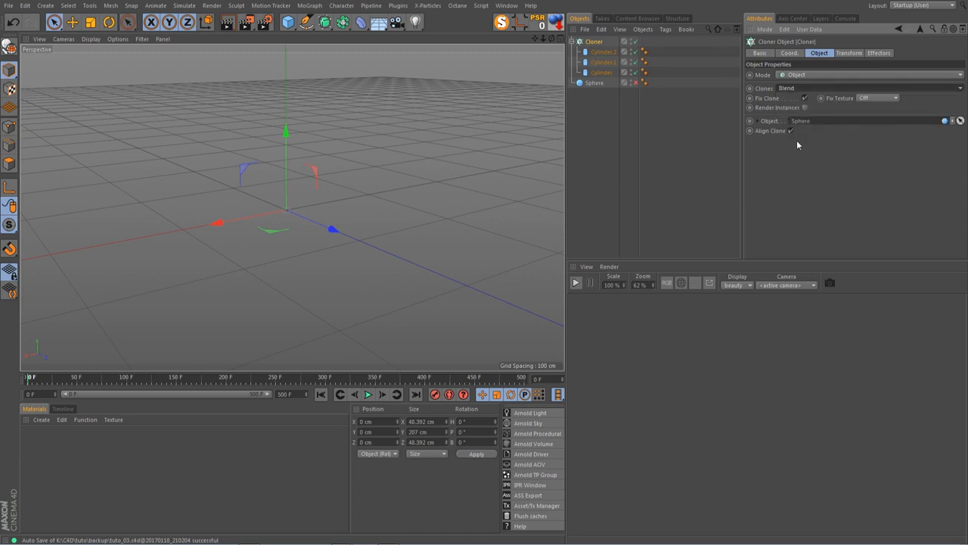
pyautogui.click(758, 122)
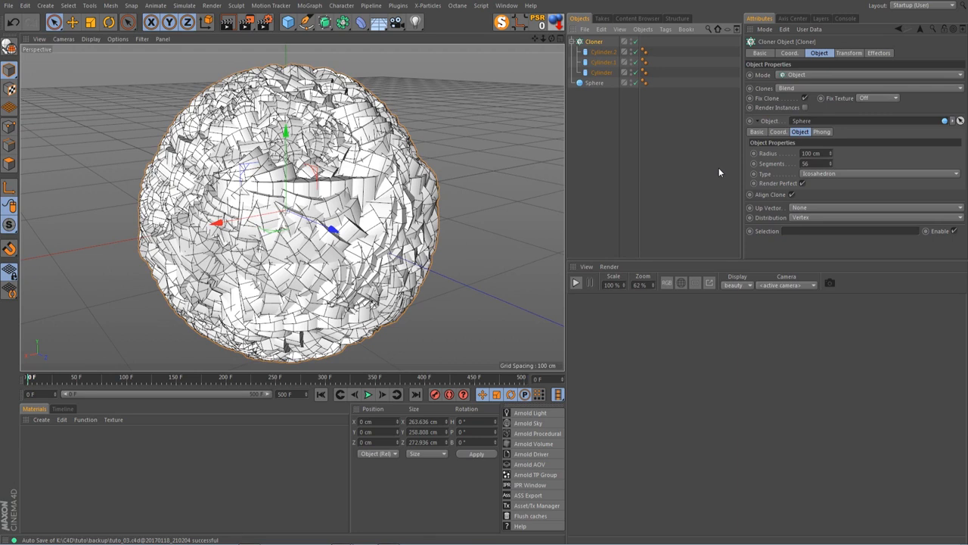
pyautogui.click(759, 122)
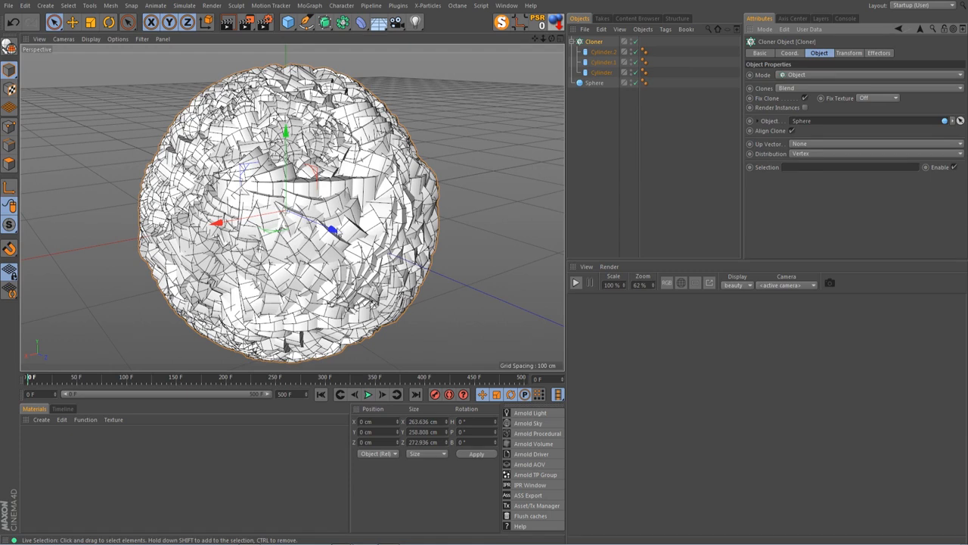
# - Review the Cloner's mode and clone options together with its linked sphere and nested cylinders
pyautogui.click(805, 97)
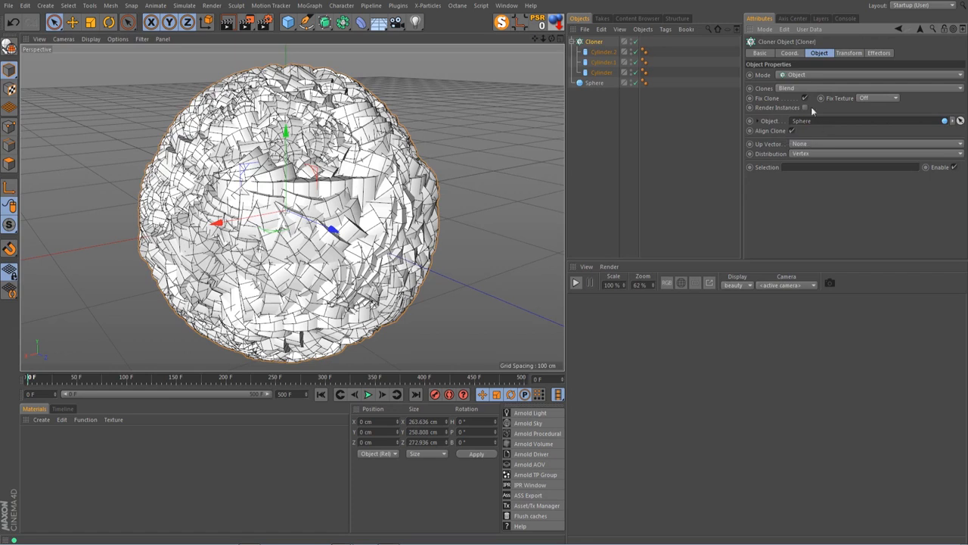
pyautogui.click(610, 82)
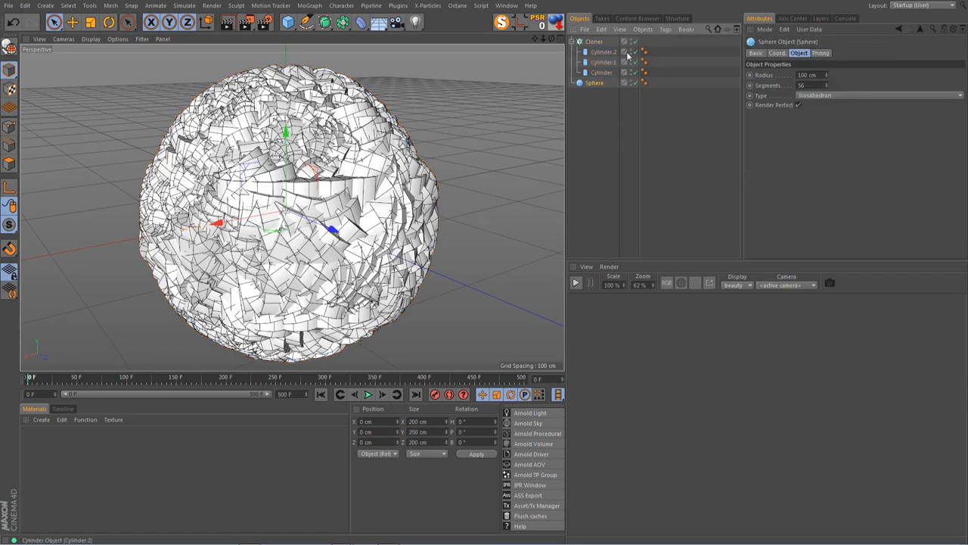
pyautogui.click(591, 43)
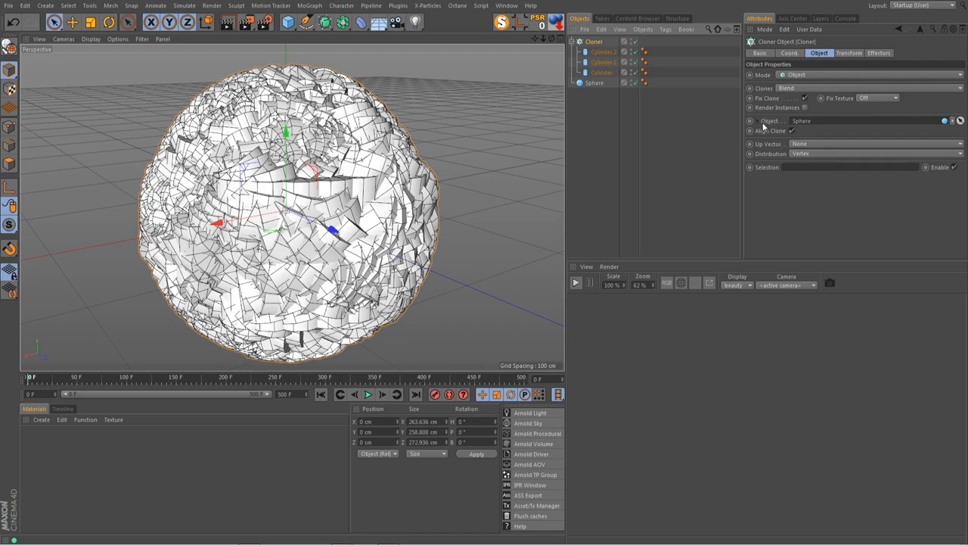
pyautogui.click(803, 76)
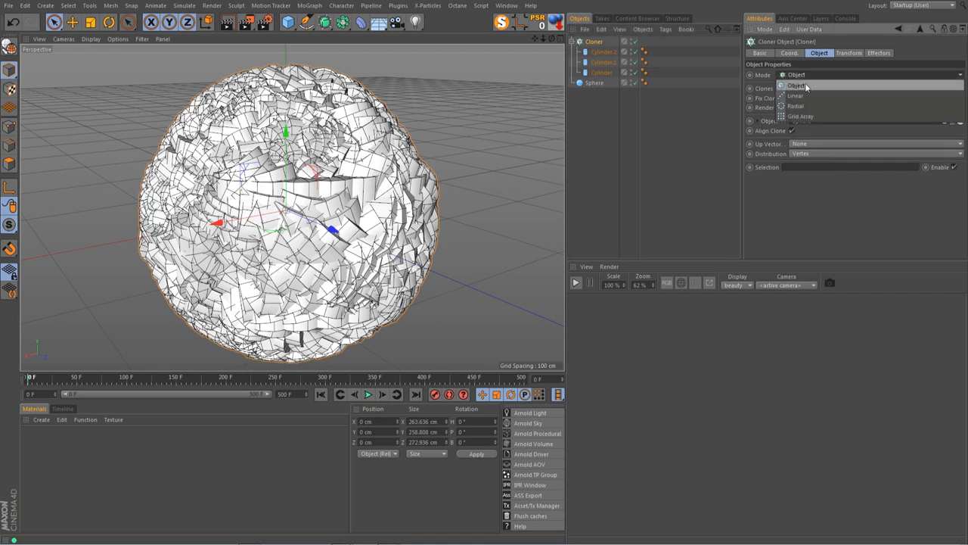
pyautogui.click(807, 86)
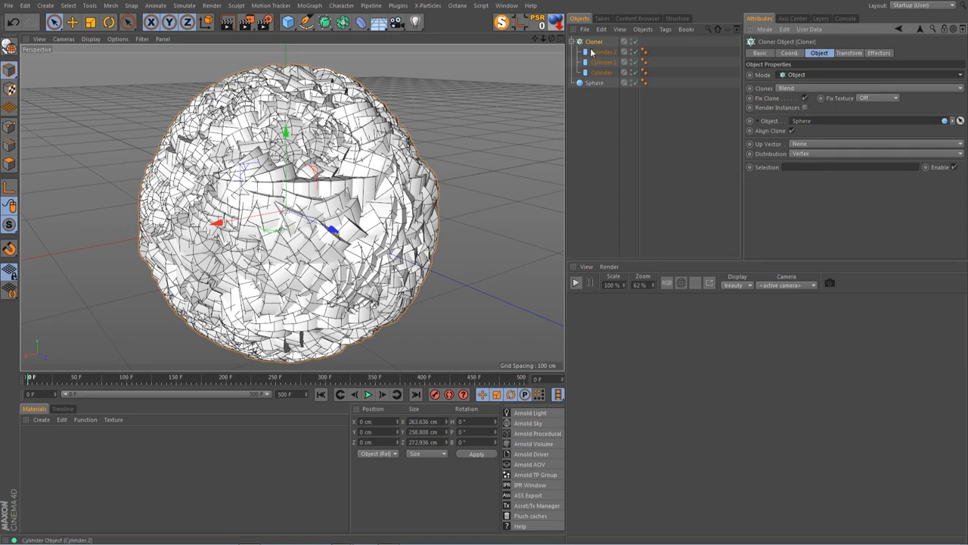
pyautogui.click(596, 83)
pyautogui.click(603, 53)
# - Set the Cloner's distribution on the sphere to Surface
pyautogui.click(594, 42)
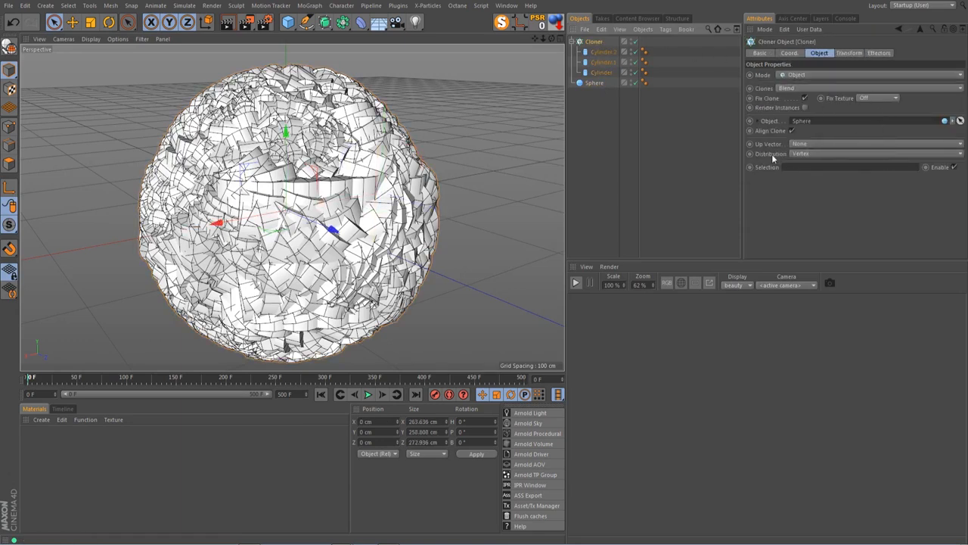
pyautogui.click(809, 154)
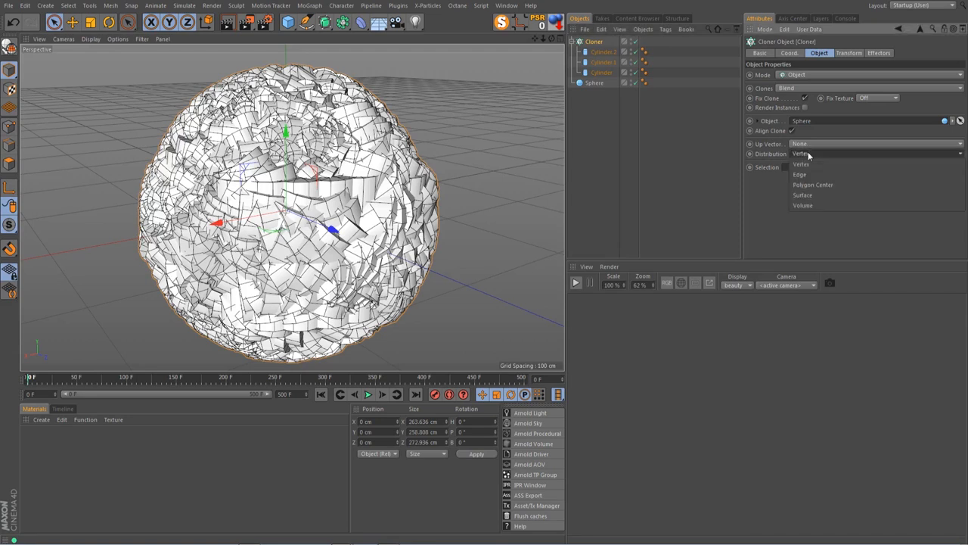
pyautogui.click(802, 193)
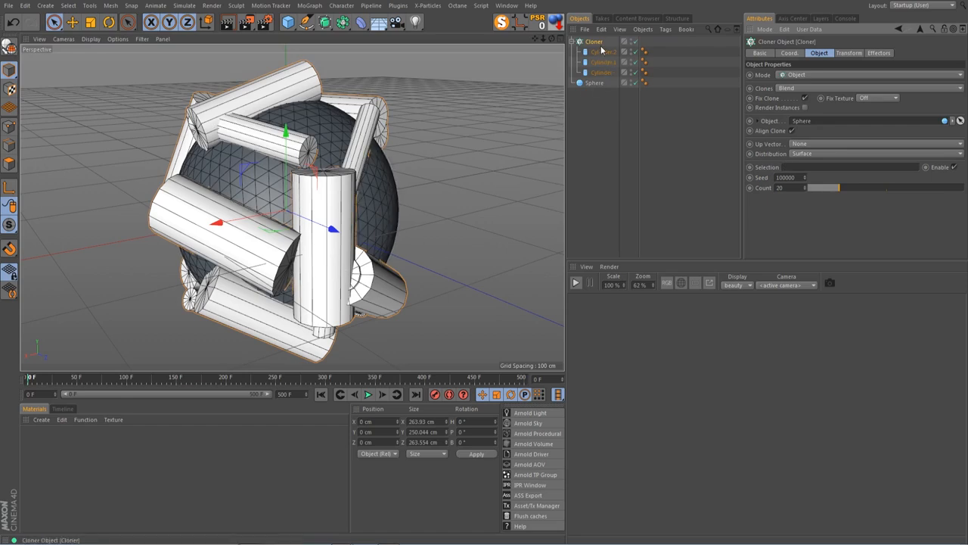
# - Set the orientation of all three cylinders to -Z and raise the Cloner's count to 100
pyautogui.click(603, 72)
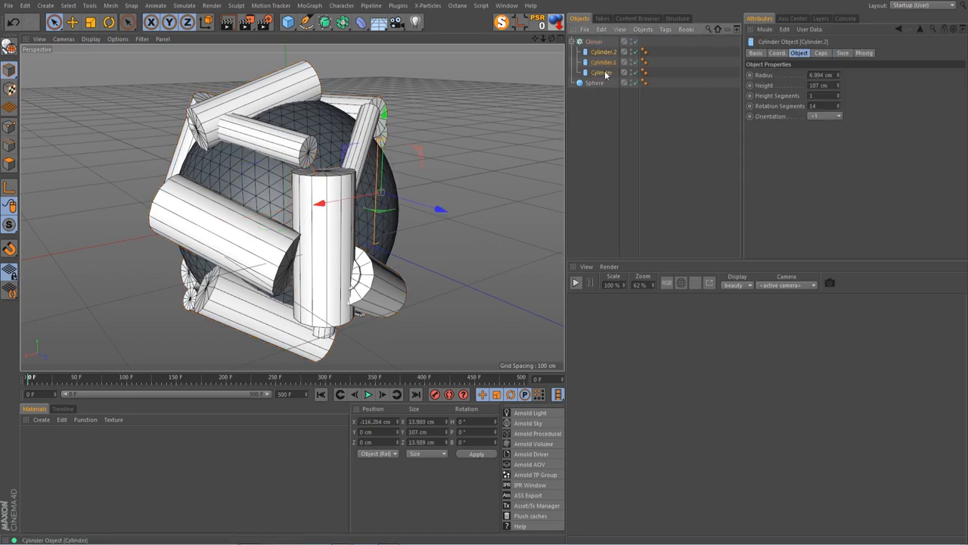
pyautogui.click(824, 115)
pyautogui.click(824, 175)
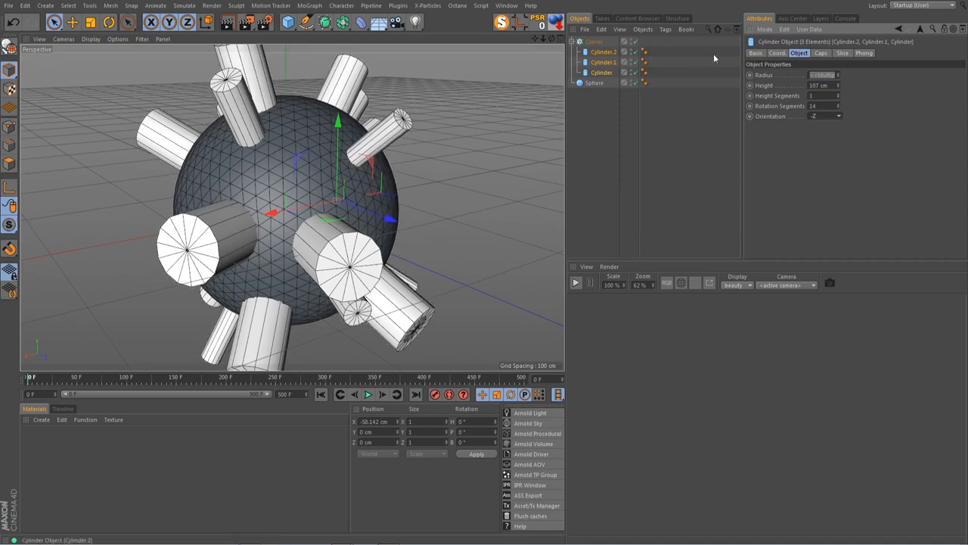
pyautogui.click(594, 43)
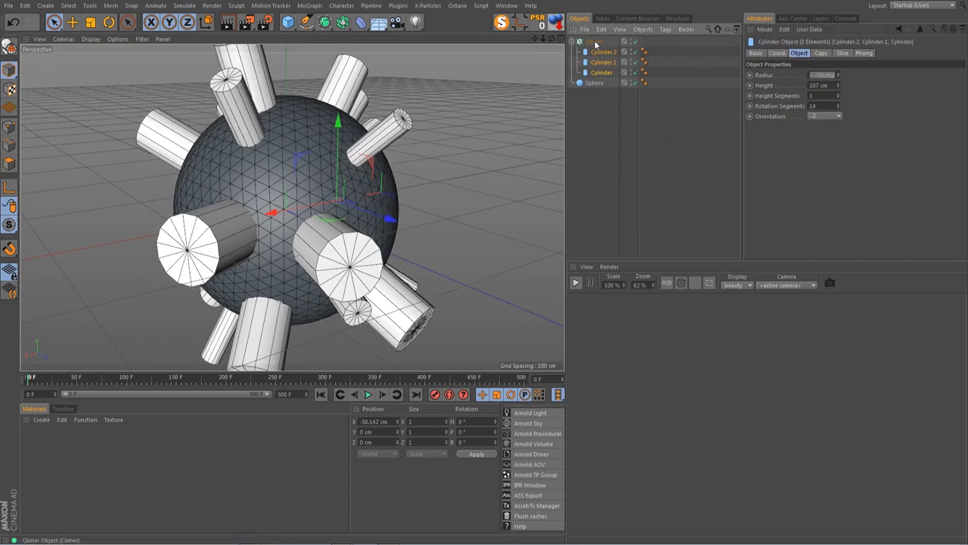
pyautogui.moveTo(835, 193); pyautogui.dragTo(966, 182)
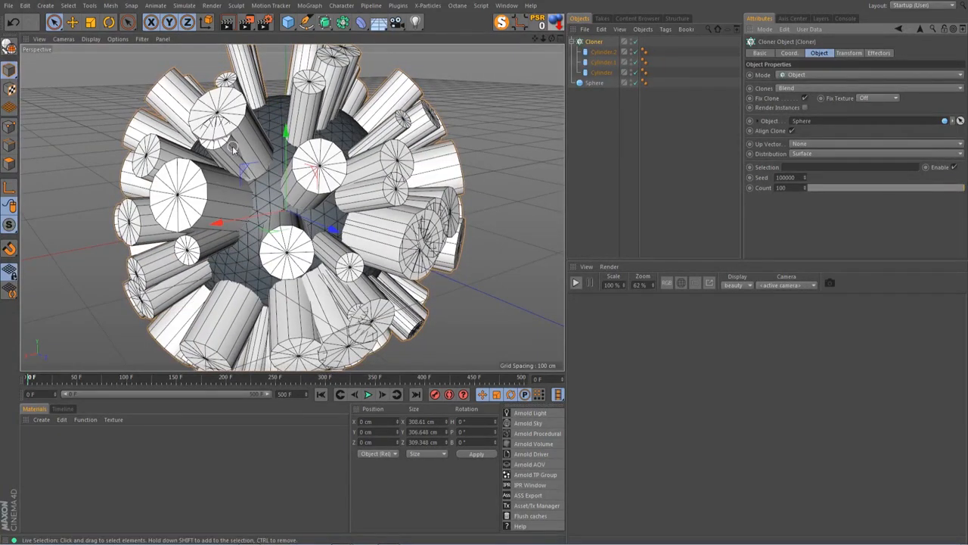
# - Reduce the cylinder radii to about 12.9 cm for Cylinder, about 11.5 cm for Cylinder.1 and 5 cm for Cylinder.2
pyautogui.click(616, 73)
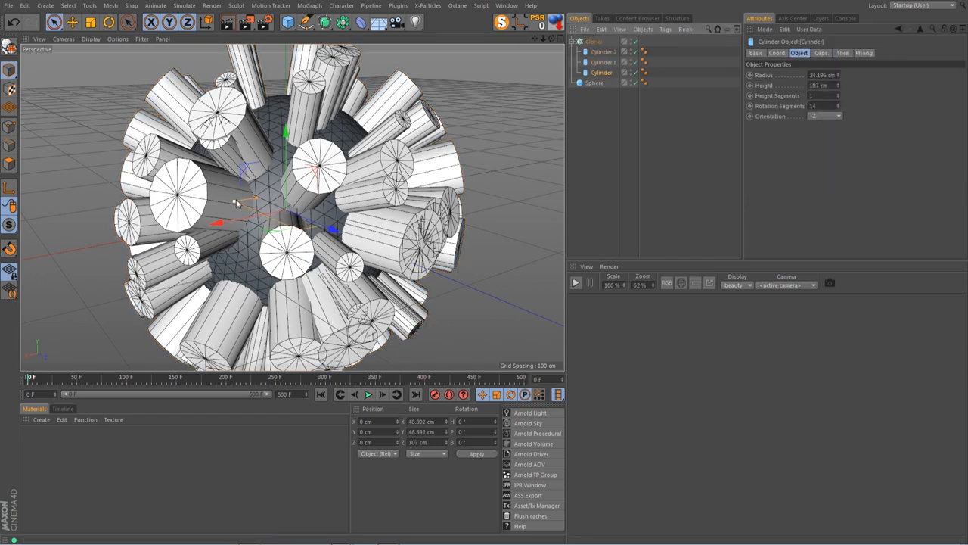
pyautogui.moveTo(237, 202); pyautogui.dragTo(245, 203)
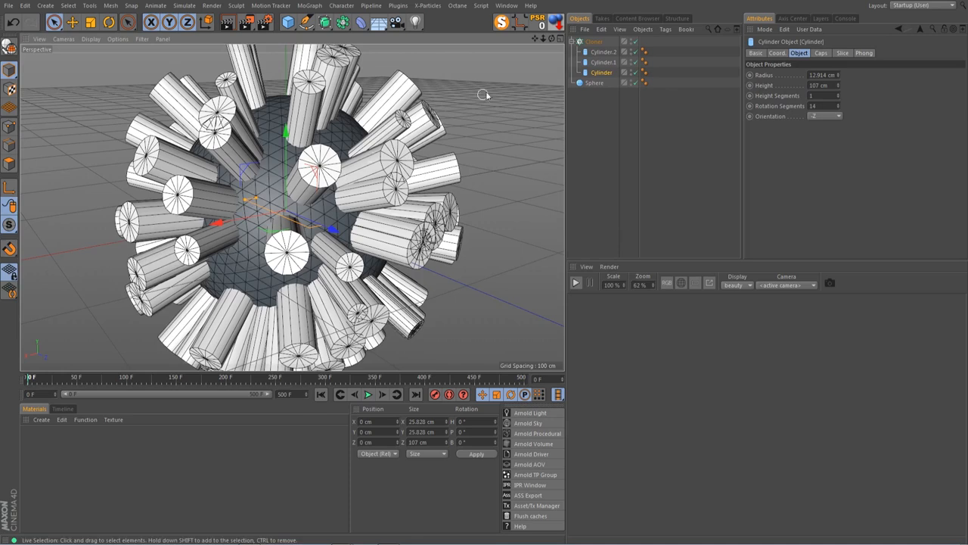
pyautogui.click(609, 63)
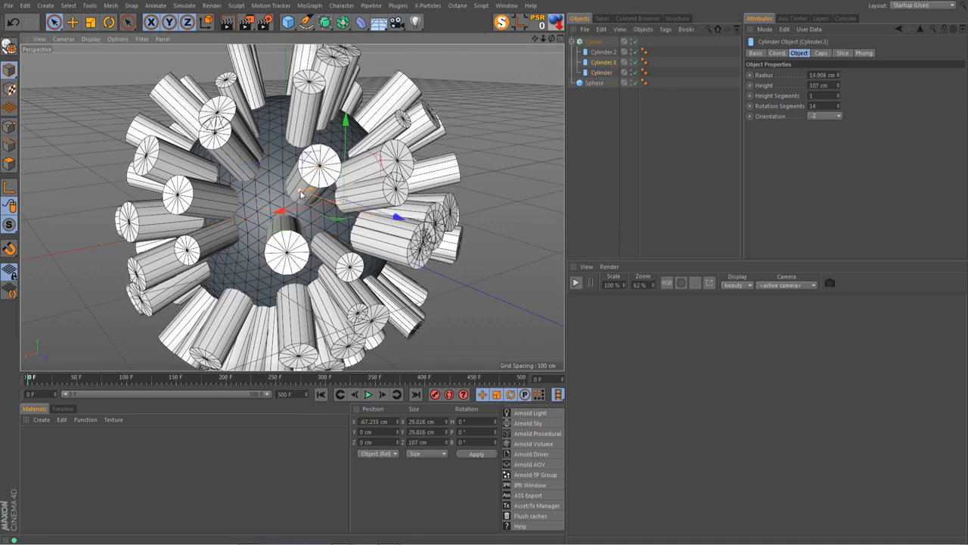
pyautogui.moveTo(302, 194); pyautogui.dragTo(304, 195)
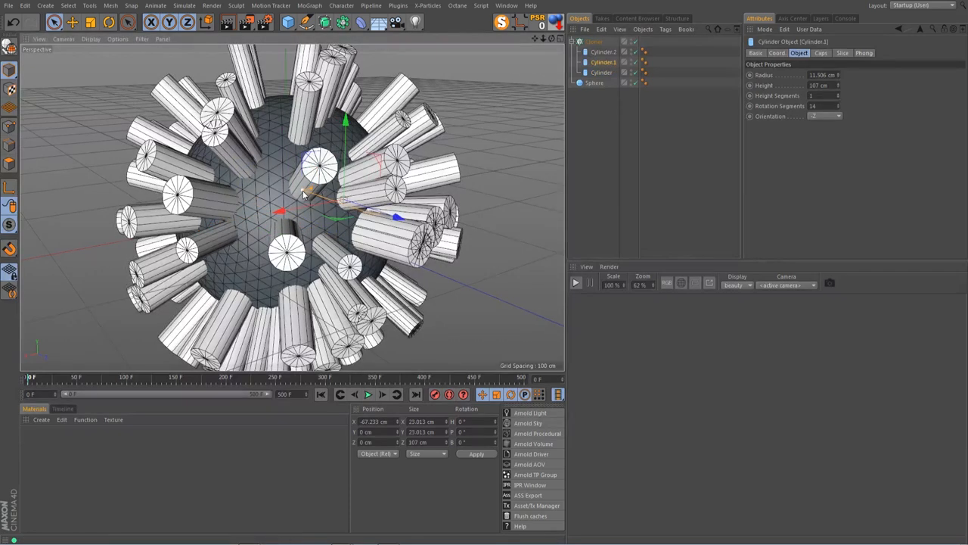
pyautogui.click(601, 53)
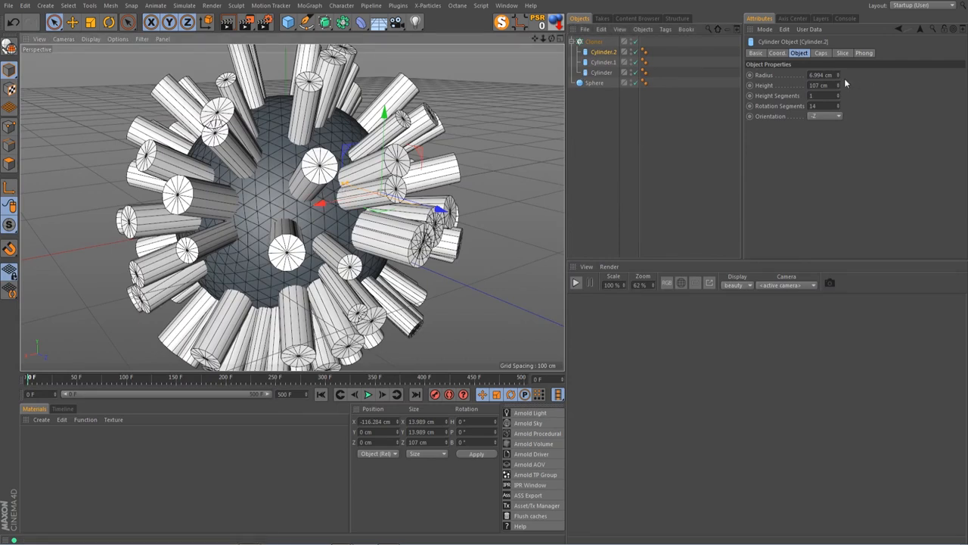
pyautogui.click(821, 74)
pyautogui.write('5')
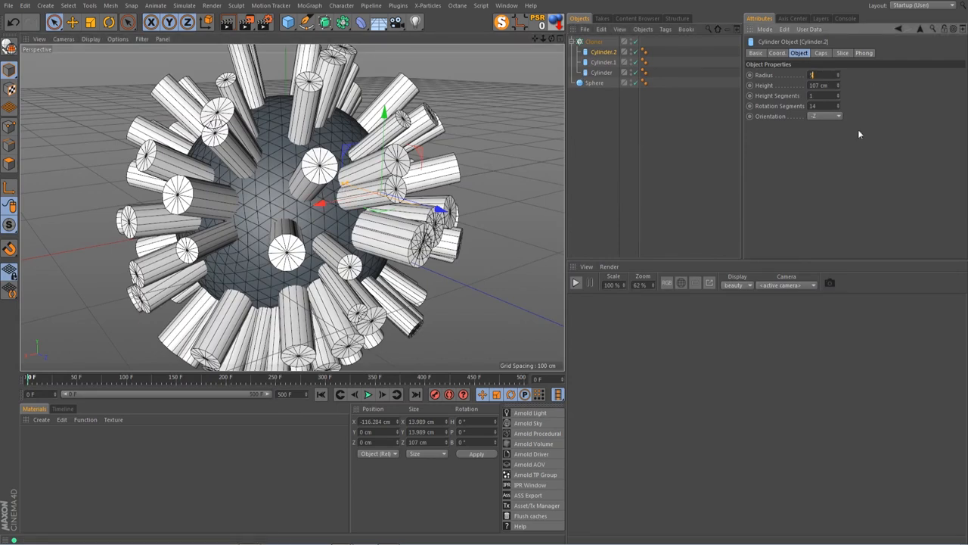
pyautogui.press('Return')
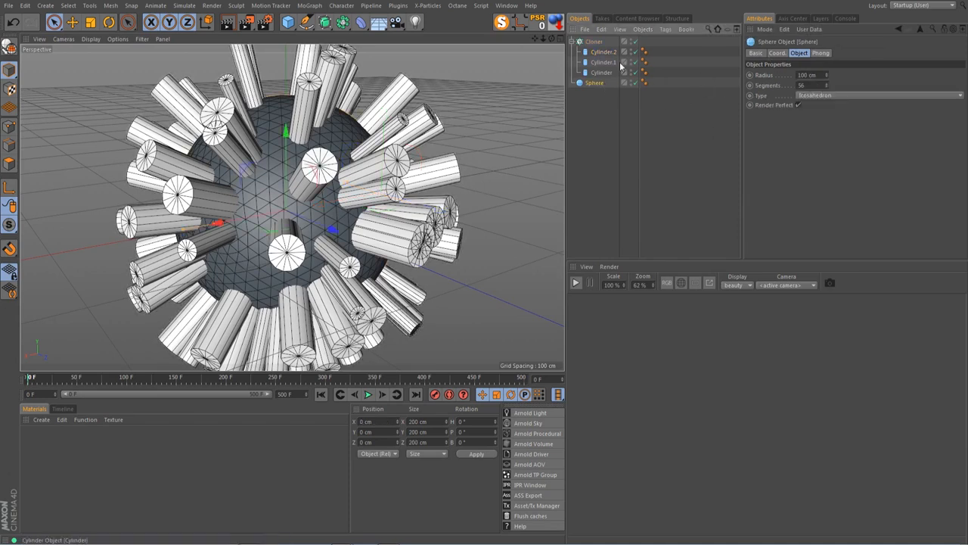
# - Increase the Cloner's clone count to 244
pyautogui.click(597, 42)
pyautogui.click(782, 187)
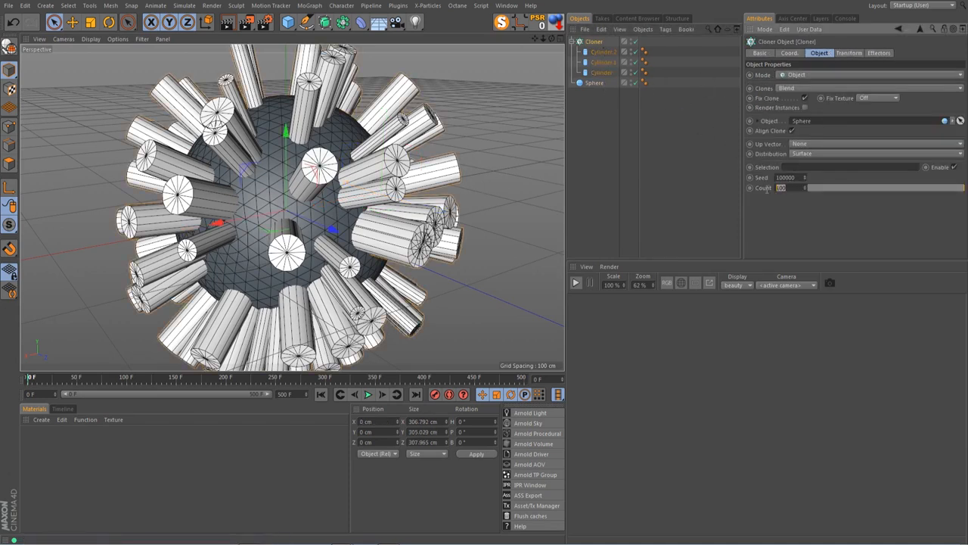
pyautogui.write('200')
pyautogui.press('Return')
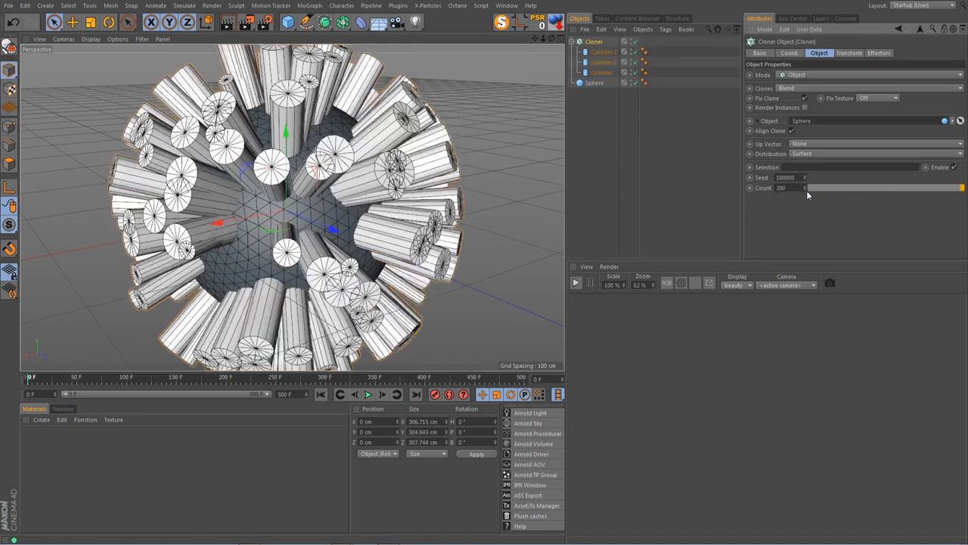
pyautogui.moveTo(805, 187); pyautogui.dragTo(805, 187)
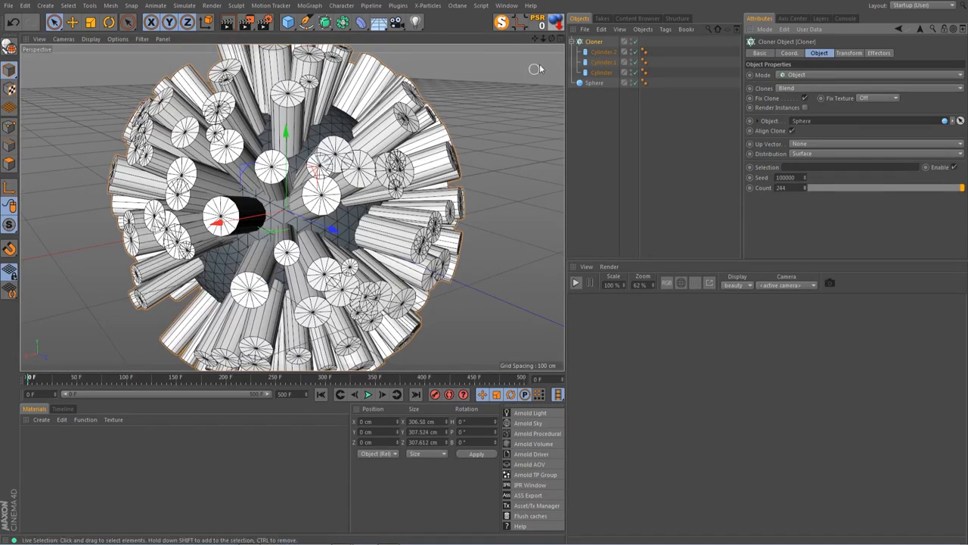
# - Add a Rigid Body simulation tag to the Cloner
pyautogui.rightClick(603, 42)
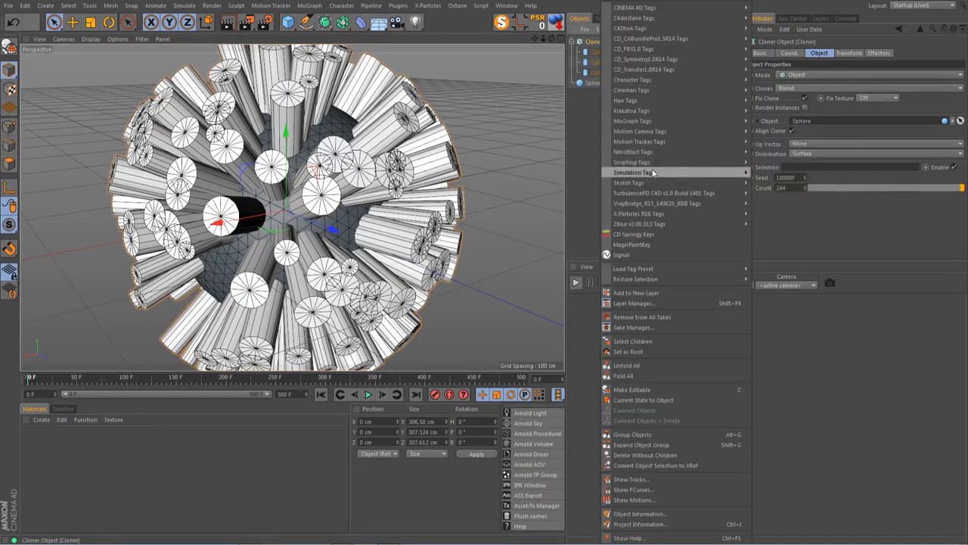
pyautogui.moveTo(649, 173)
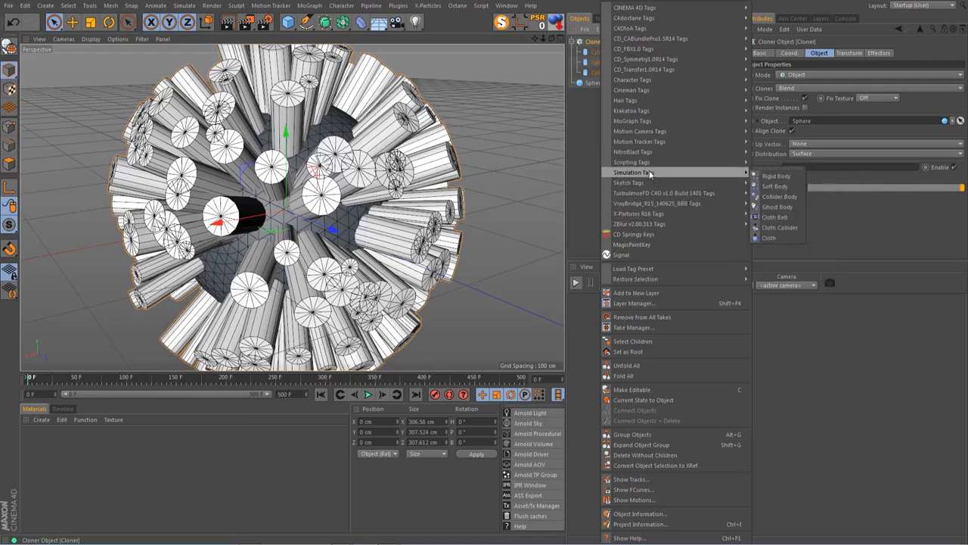
pyautogui.click(776, 175)
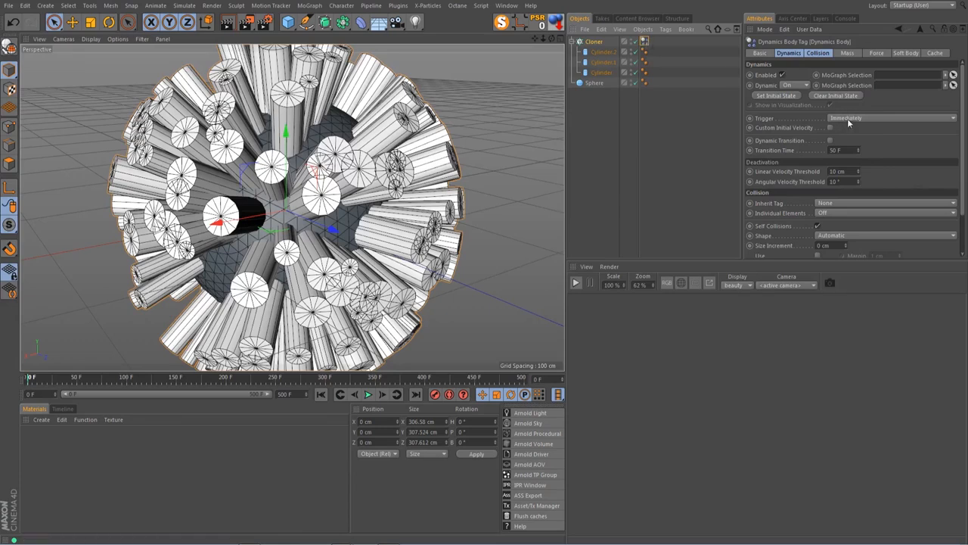
# - Configure the dynamics tag's collision with Inherit Tag as Apply Tag to Children, Individual Elements as All, and Shape as Cylinder Y-Axis
pyautogui.click(817, 54)
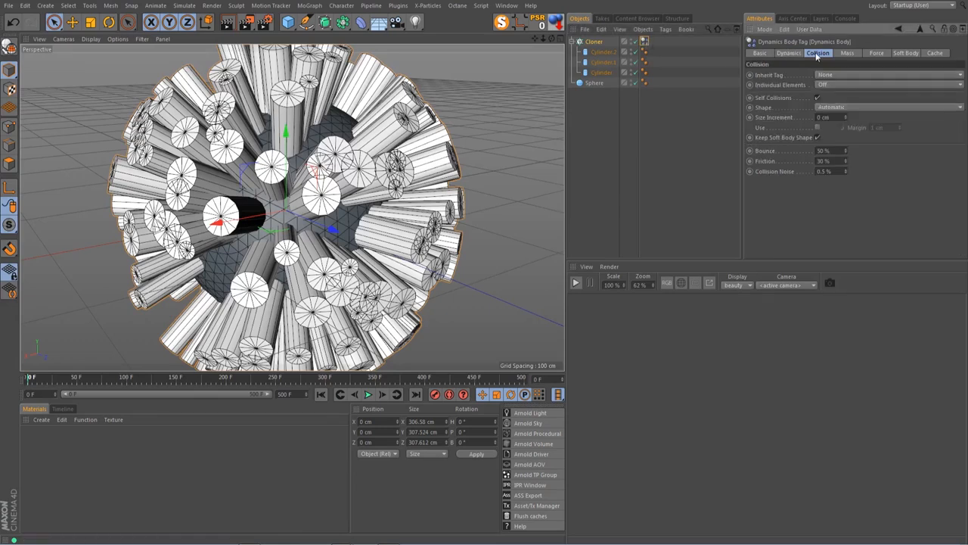
pyautogui.click(838, 74)
pyautogui.click(838, 97)
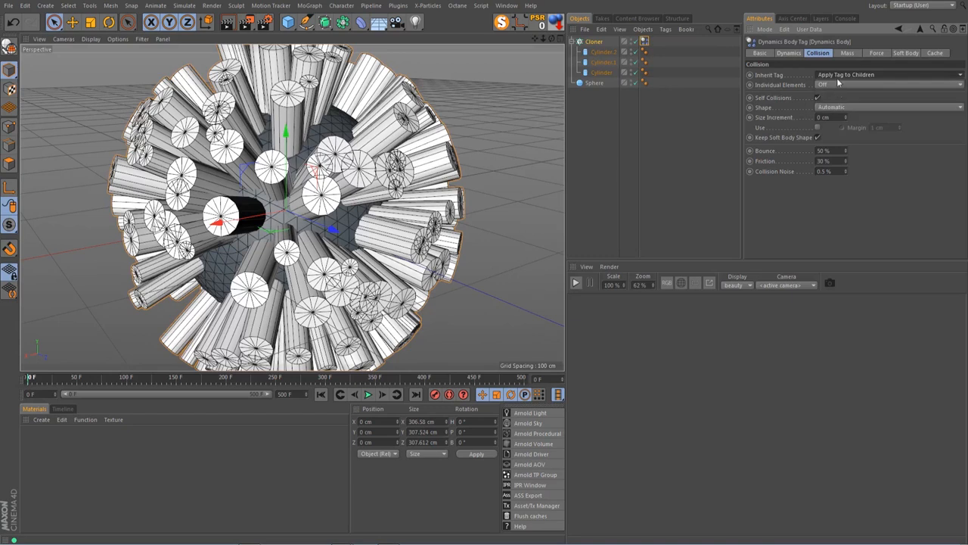
pyautogui.click(835, 84)
pyautogui.click(830, 126)
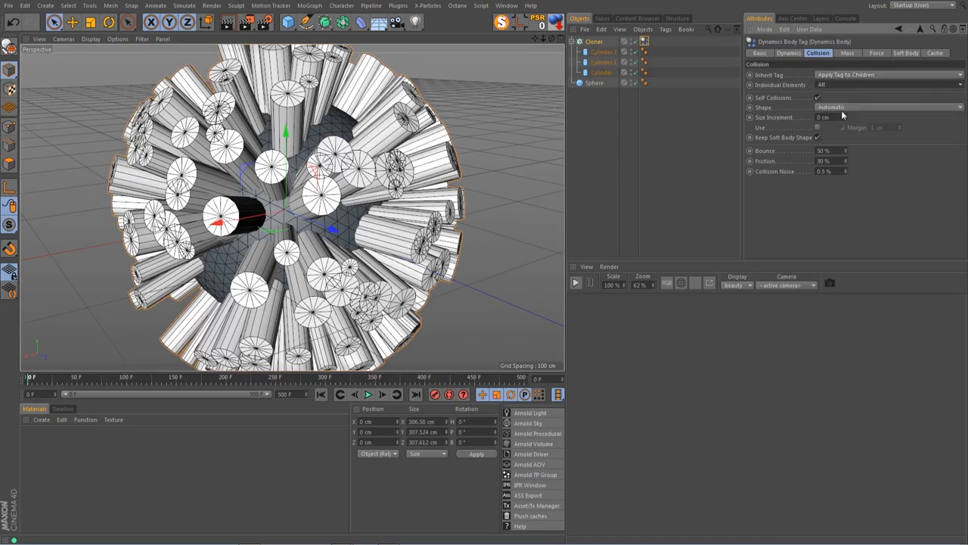
pyautogui.click(853, 107)
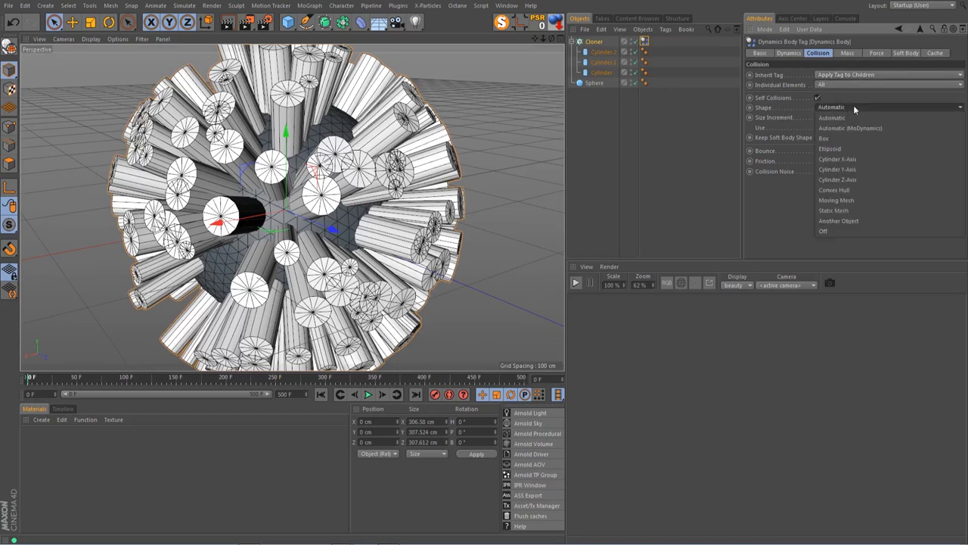
pyautogui.click(844, 170)
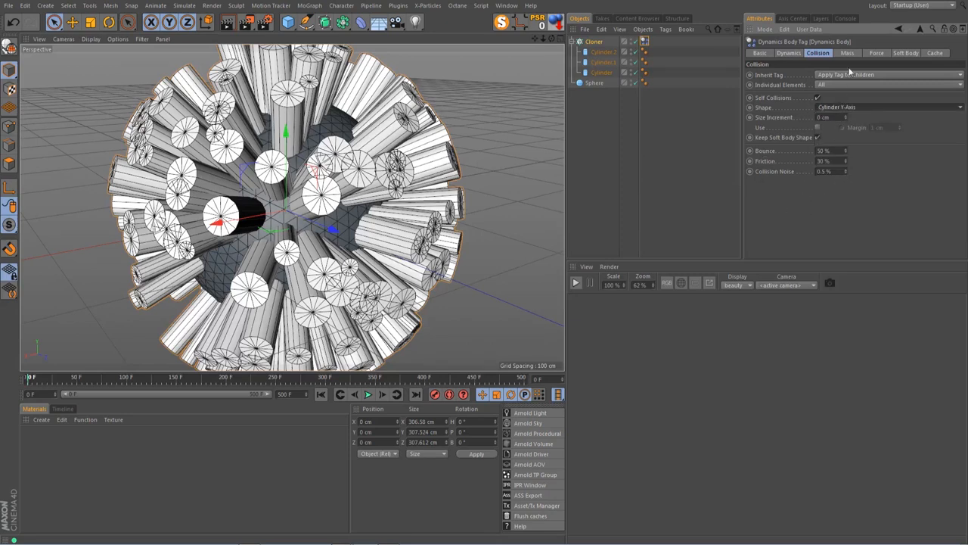
# - Set the dynamics tag's Follow Position and Follow Rotation to 20 and its Linear Damping to 102%
pyautogui.click(876, 53)
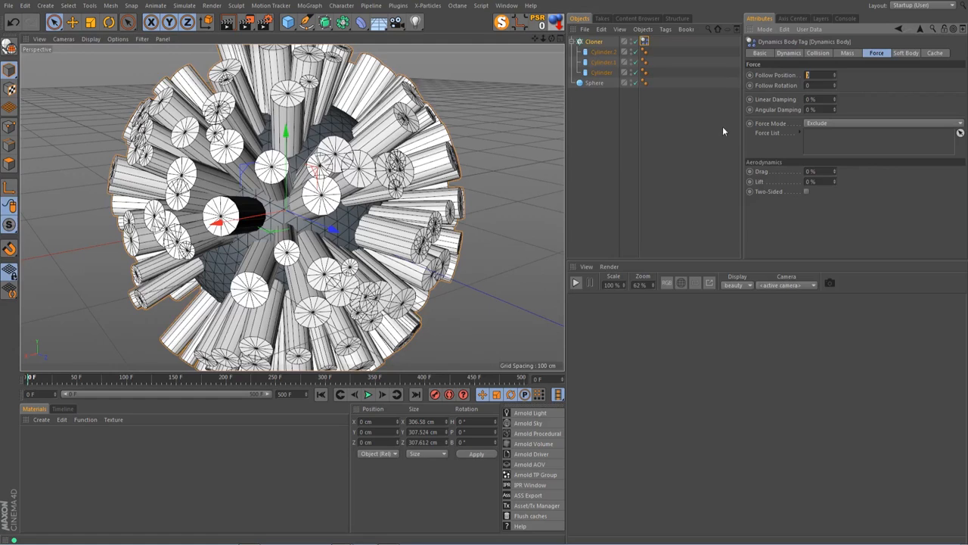
pyautogui.write('20')
pyautogui.press('Tab')
pyautogui.write('20')
pyautogui.press('Tab')
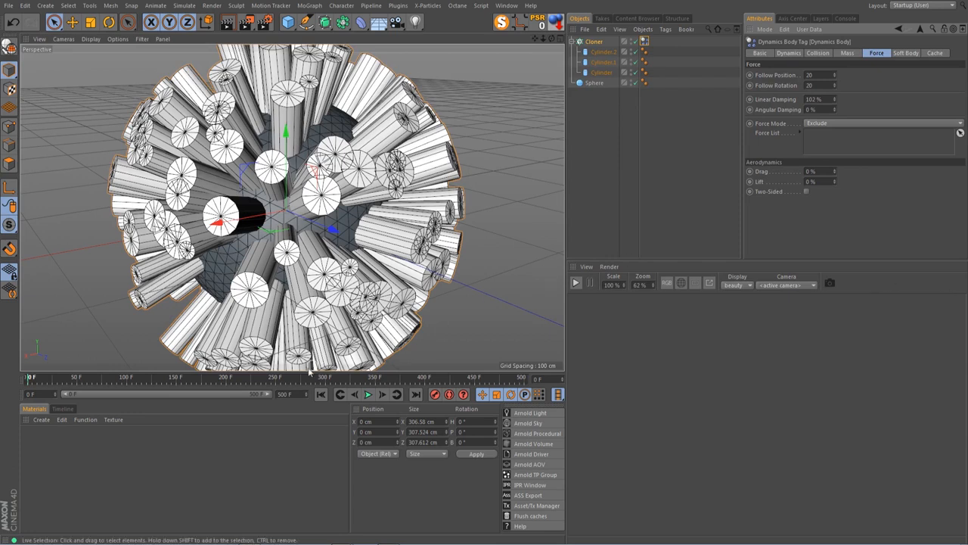
# - Play the simulation from the start so the cylinder clones push apart, and stop it at about frame 297
pyautogui.doubleClick(286, 394)
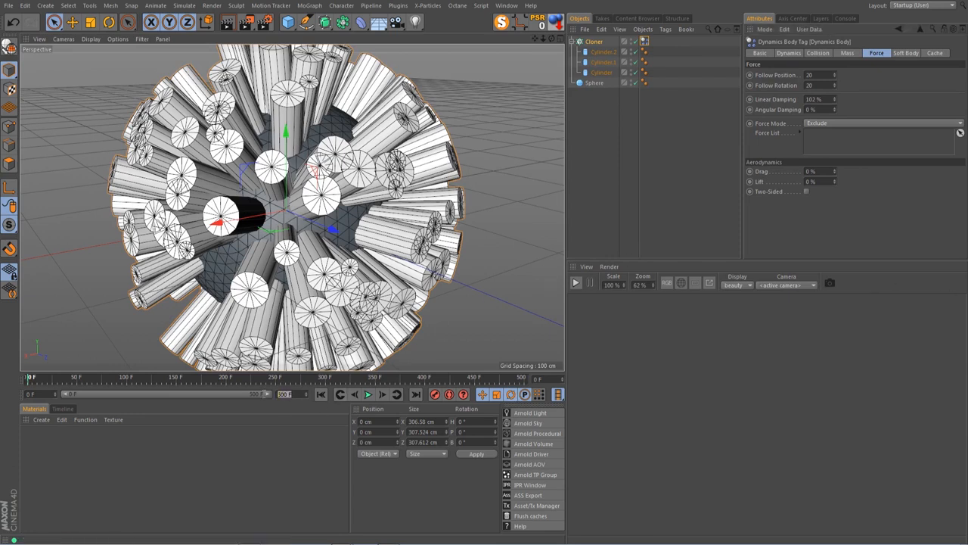
pyautogui.click(323, 396)
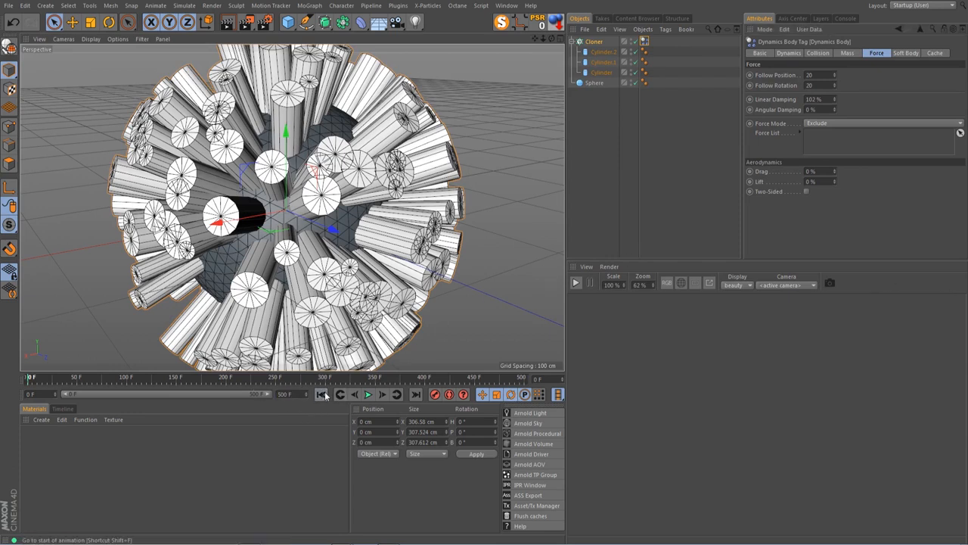
pyautogui.click(370, 393)
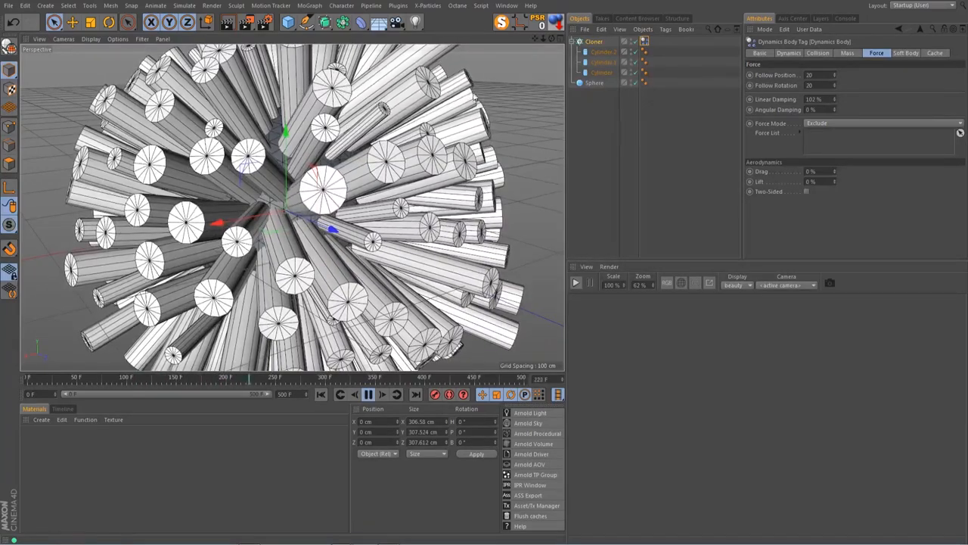
pyautogui.scroll(-4, 446, 158)
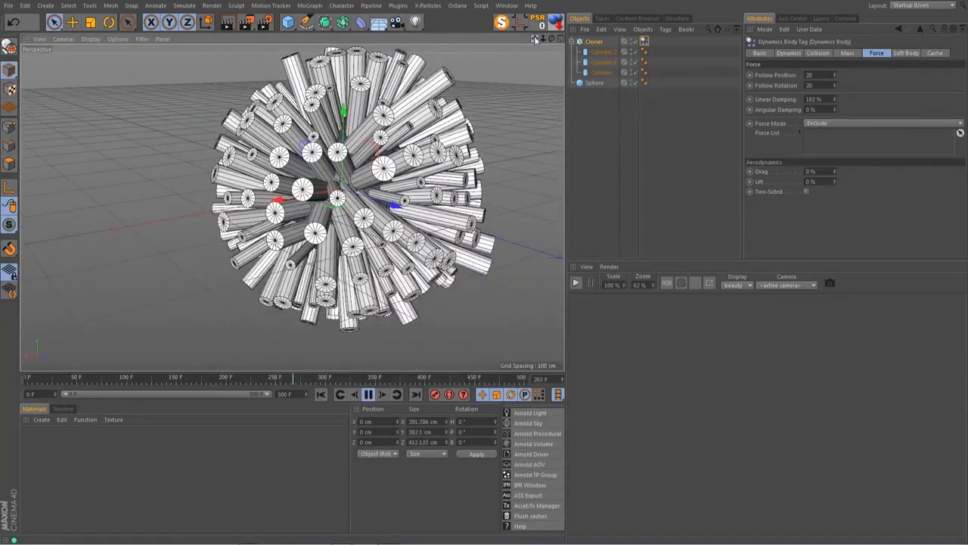
pyautogui.moveTo(534, 39); pyautogui.dragTo(525, 108)
pyautogui.click(368, 394)
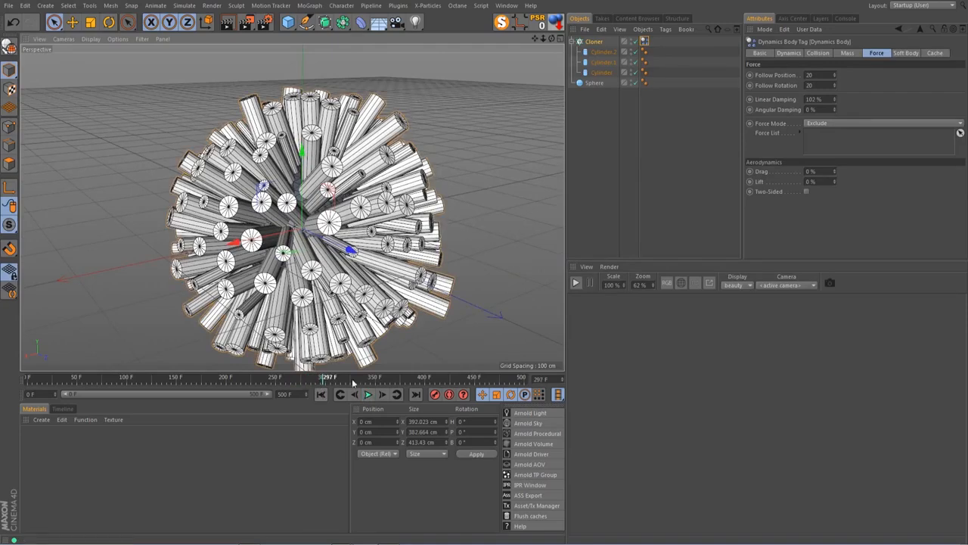
# - Store the simulated clone arrangement as the dynamics tag's initial state, and return to frame 0 with the Cloner selected
pyautogui.click(788, 53)
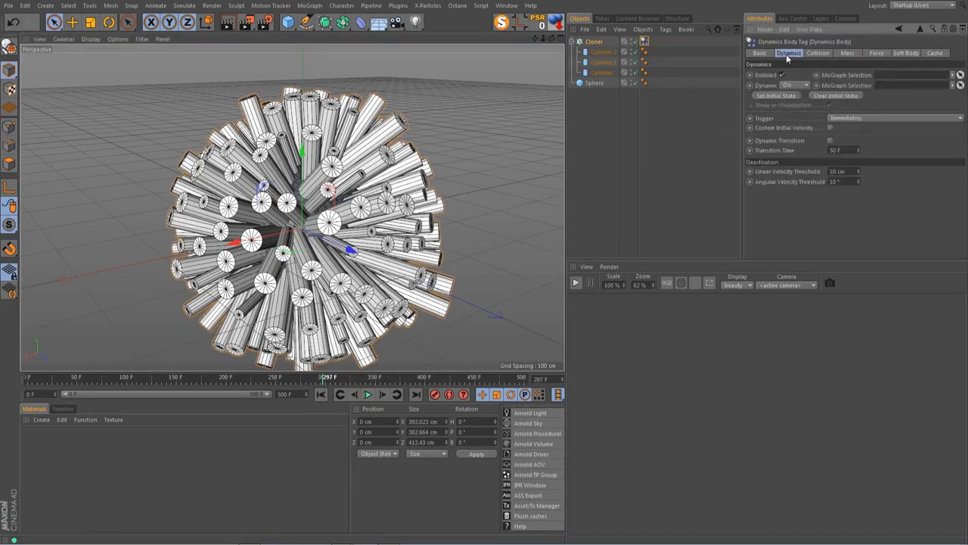
pyautogui.click(774, 96)
pyautogui.click(321, 394)
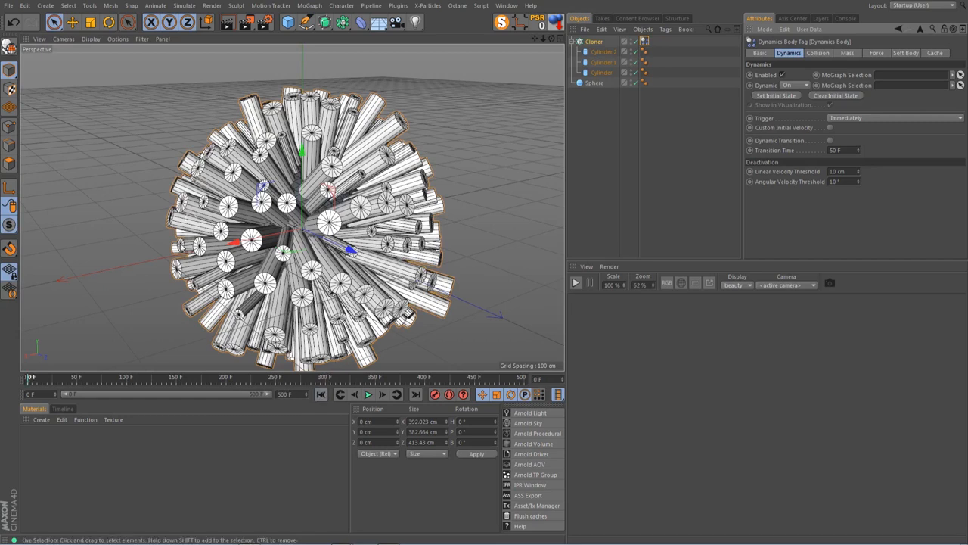
pyautogui.click(595, 43)
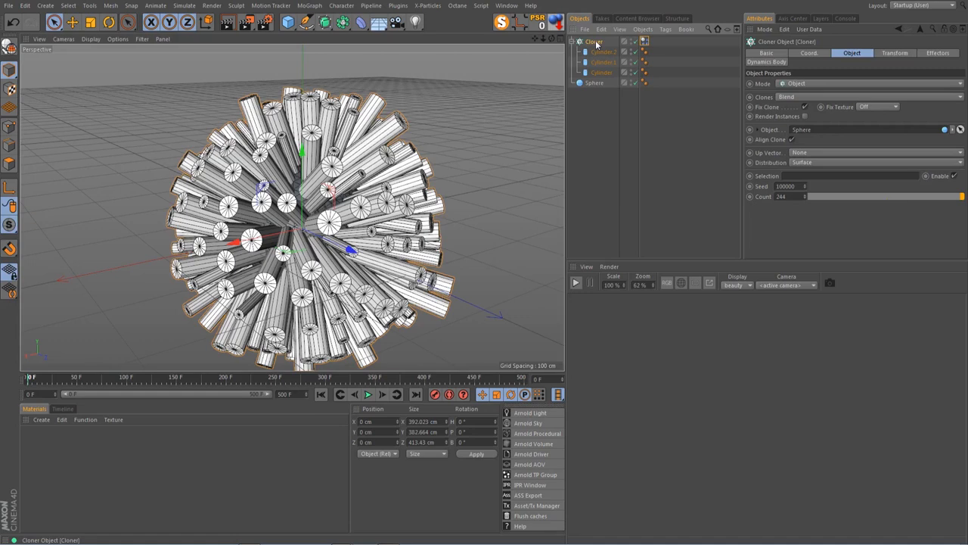
# - Make the Cloner editable and check the individual cylinders inside it
pyautogui.press('c')
pyautogui.middleClick(596, 44)
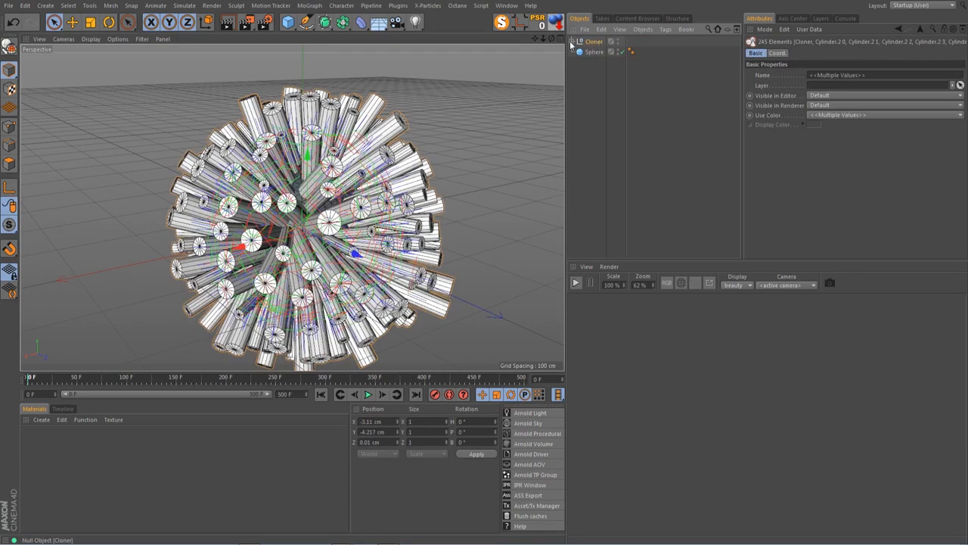
pyautogui.click(572, 42)
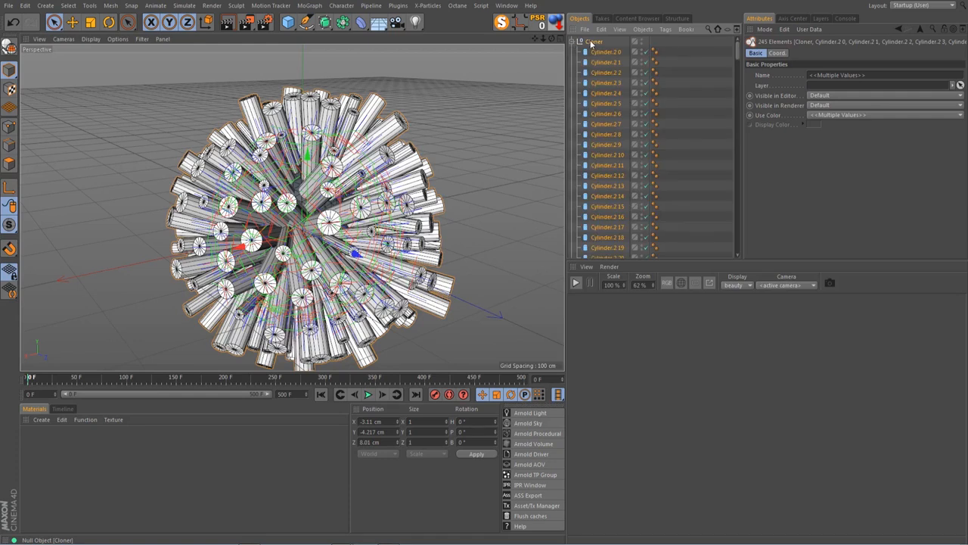
pyautogui.click(572, 41)
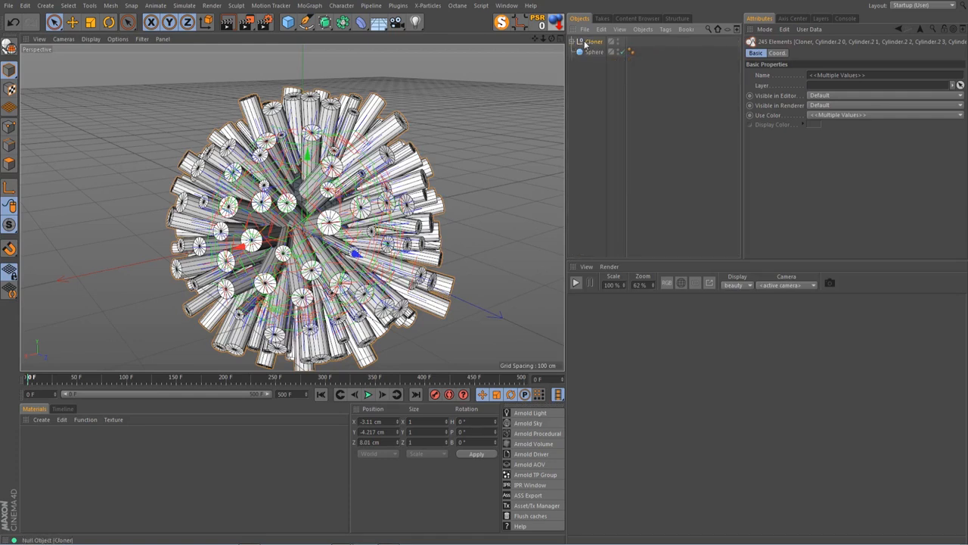
pyautogui.click(587, 97)
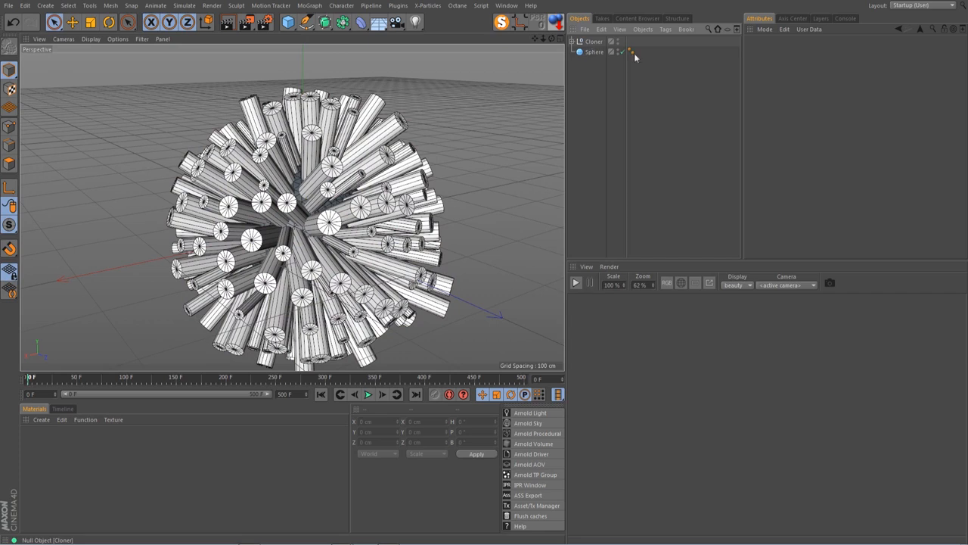
pyautogui.rightClick(593, 42)
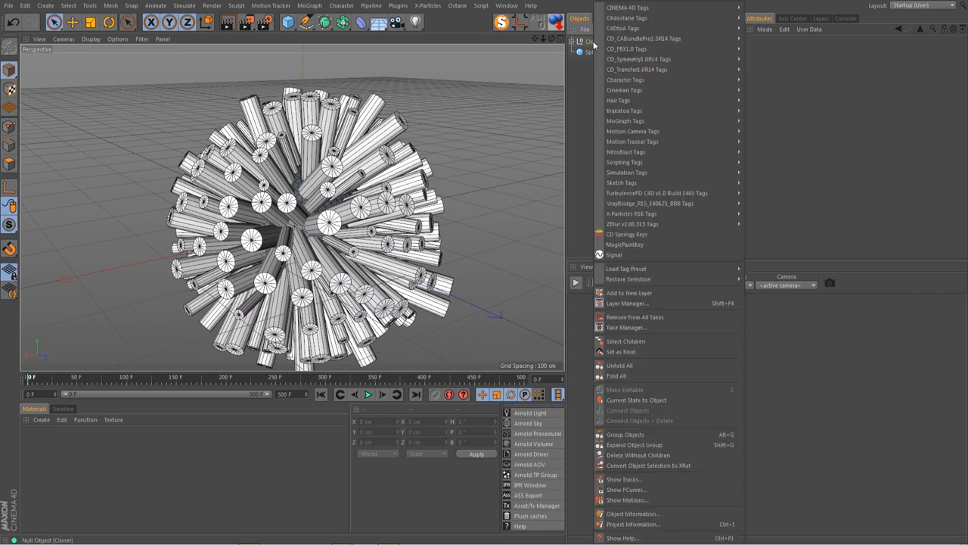
pyautogui.click(627, 342)
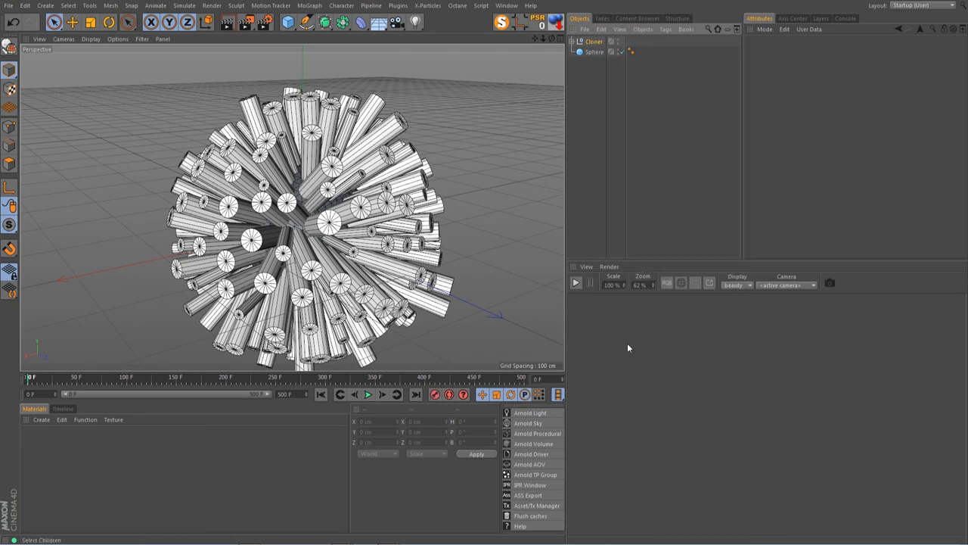
pyautogui.click(573, 42)
pyautogui.click(572, 42)
pyautogui.rightClick(583, 43)
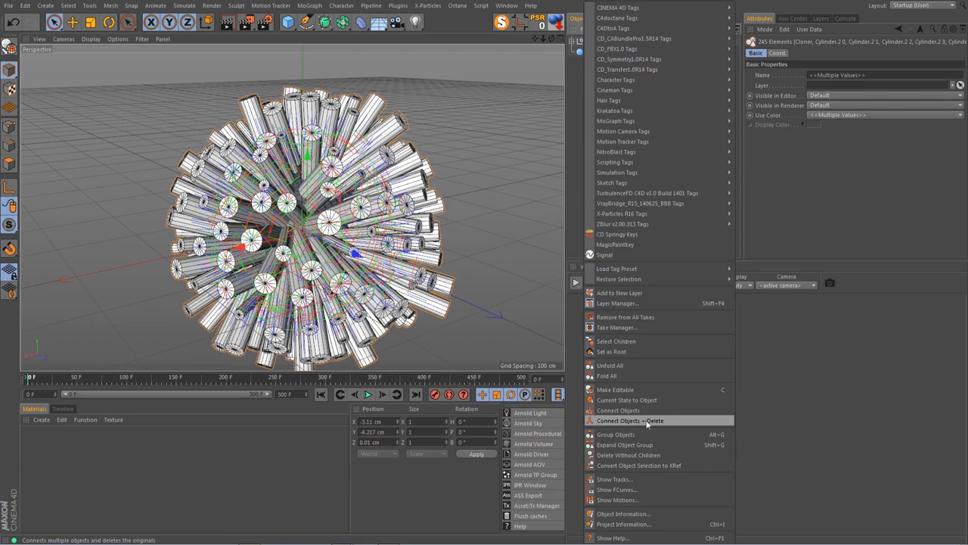
pyautogui.click(577, 58)
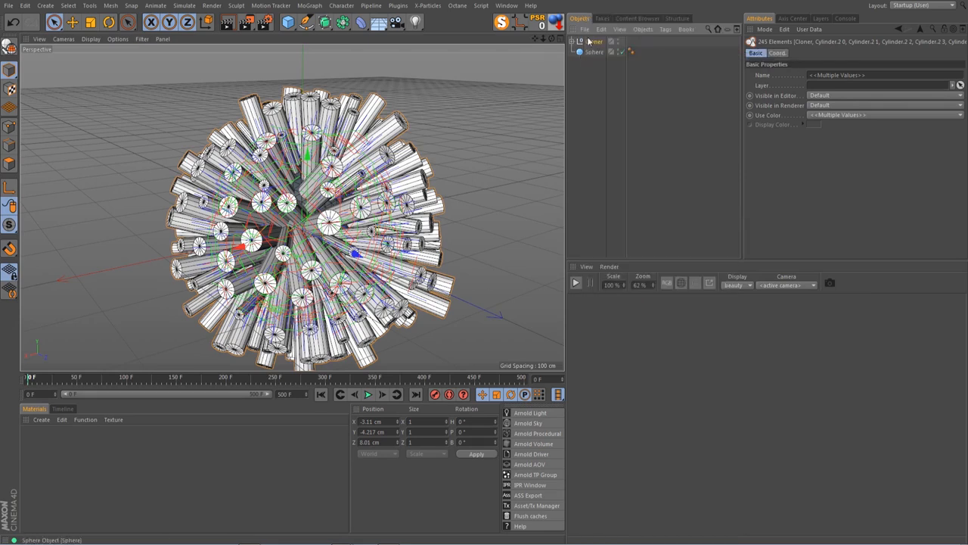
pyautogui.click(587, 75)
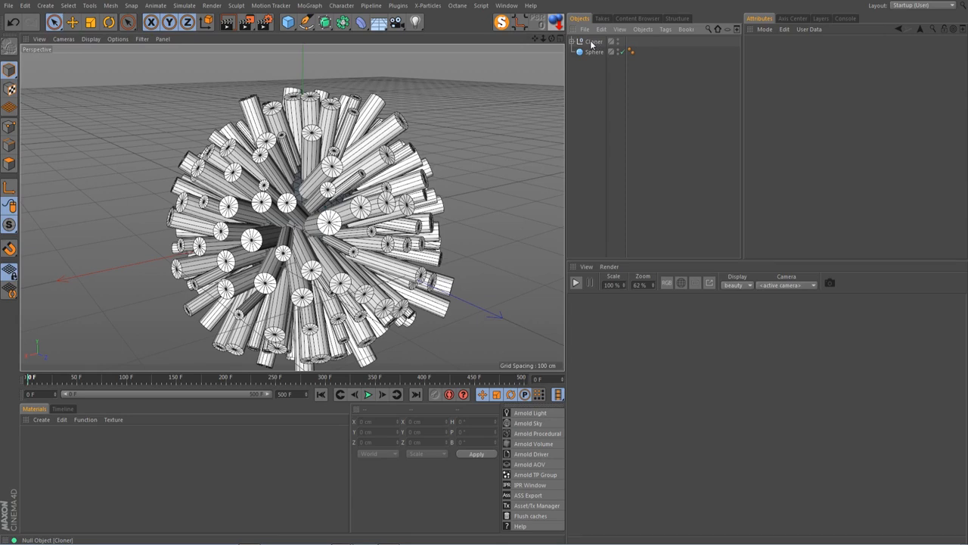
# - Select the Cloner null with all its child cylinders and merge them using Connect Objects + Delete
pyautogui.middleClick(591, 43)
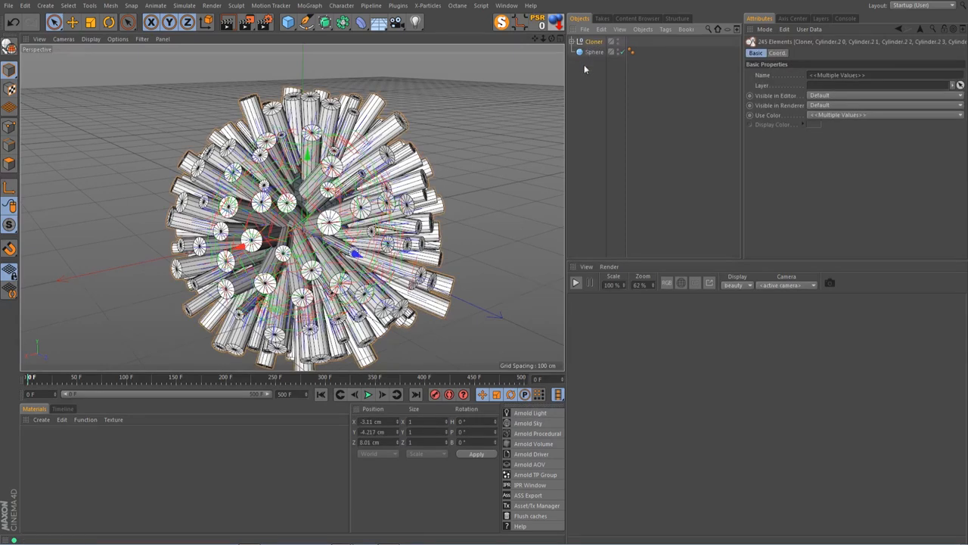
pyautogui.click(571, 42)
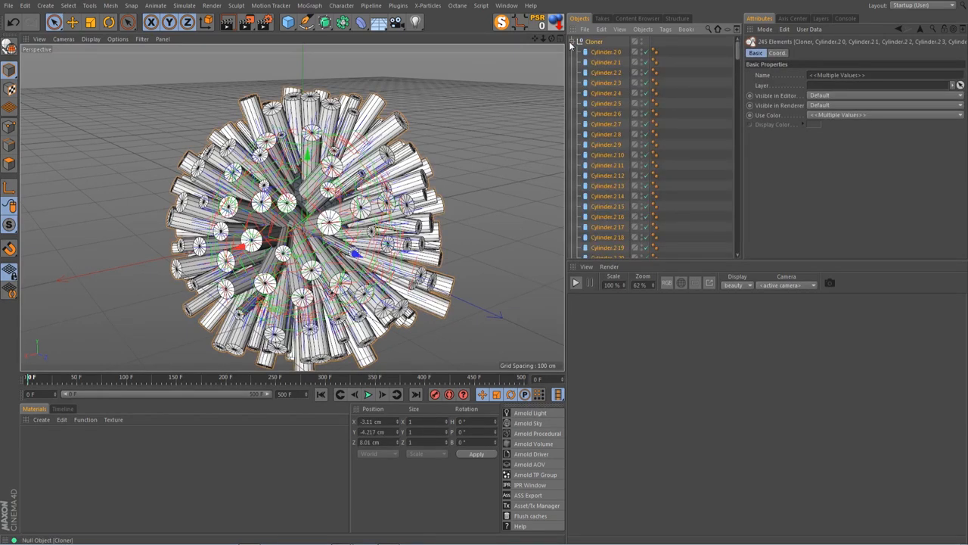
pyautogui.click(572, 42)
pyautogui.rightClick(595, 42)
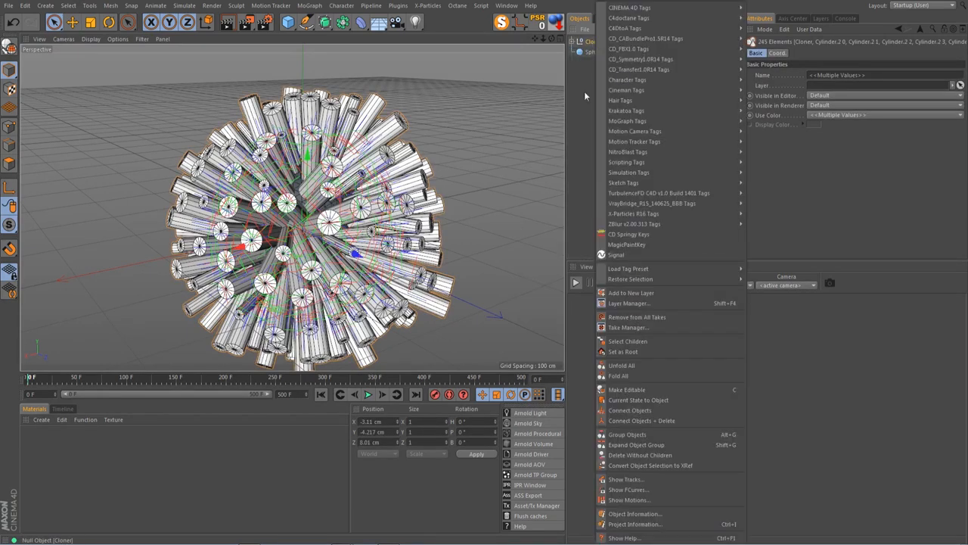
pyautogui.click(627, 419)
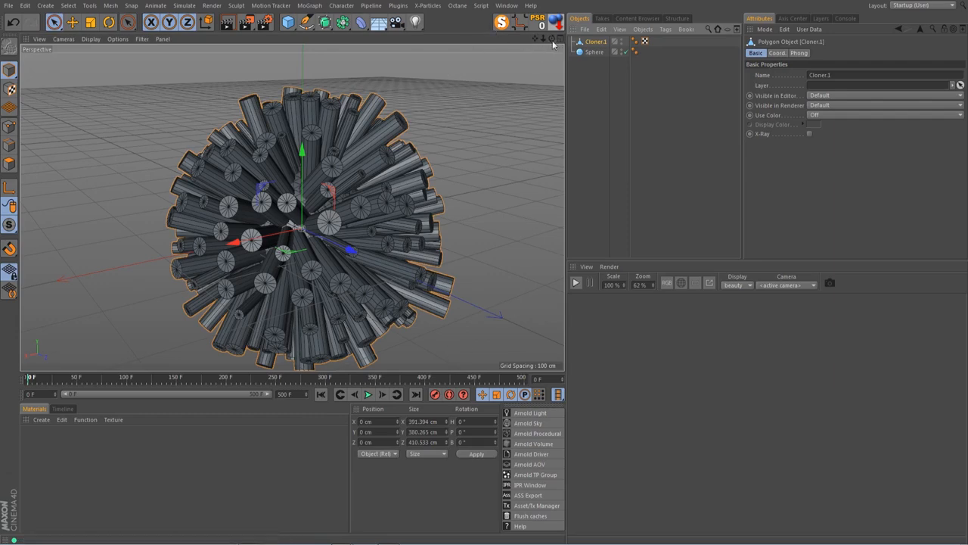
# - Scale the merged cylinder object down to about 242 × 235 × 254 cm so the cylinders poke out of the sphere
pyautogui.moveTo(553, 38); pyautogui.dragTo(292, 207)
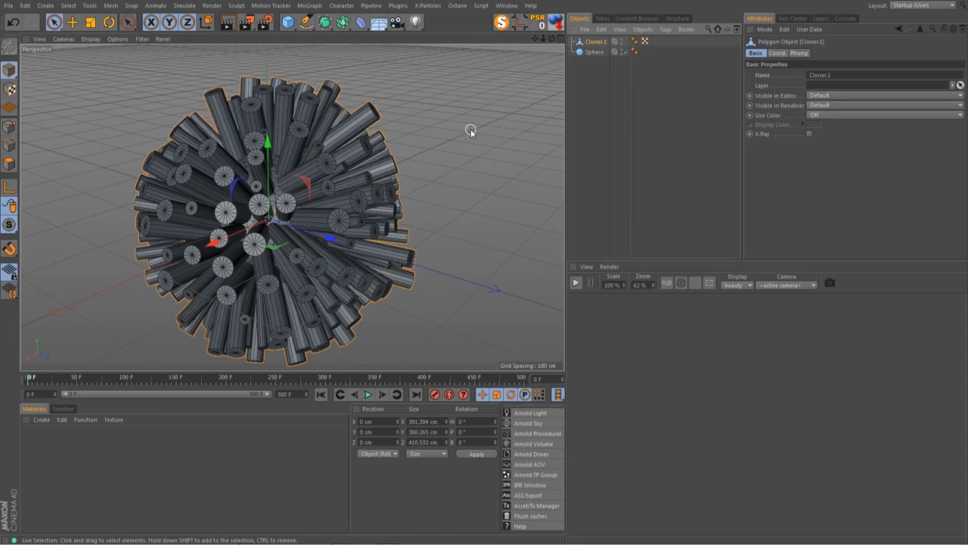
pyautogui.press('t')
pyautogui.moveTo(432, 116); pyautogui.dragTo(385, 235)
pyautogui.scroll(2, 263, 215)
pyautogui.scroll(5, 263, 218)
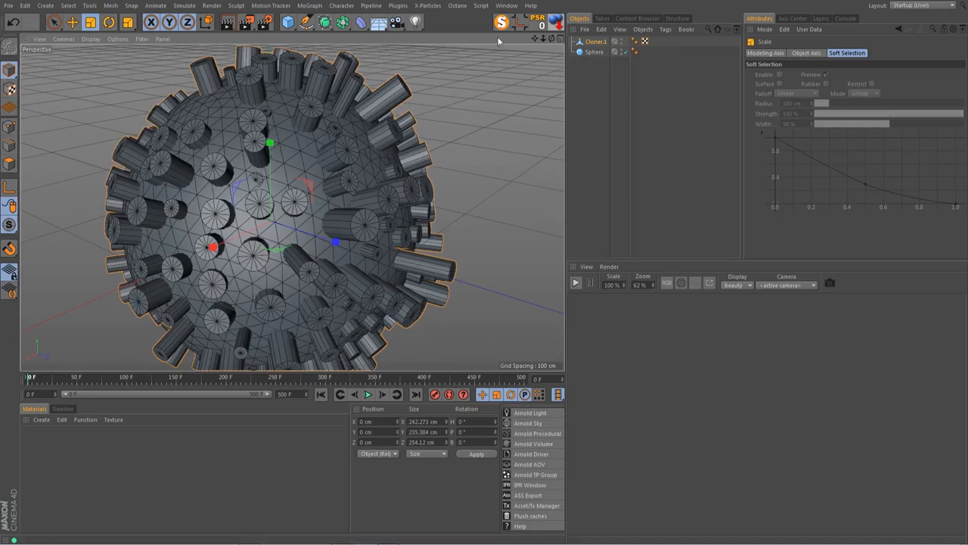
# - Add a Boole object to the scene
pyautogui.moveTo(553, 39)
pyautogui.mouseDown()
pyautogui.moveTo(511, 46)
pyautogui.moveTo(512, 15)
pyautogui.moveTo(544, 50)
pyautogui.moveTo(549, 18)
pyautogui.moveTo(540, 27)
pyautogui.mouseUp()
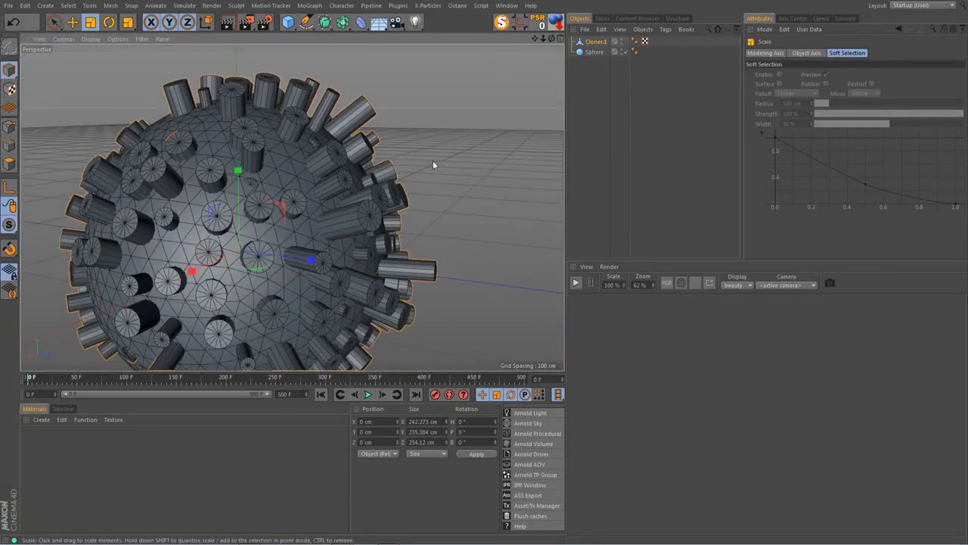
pyautogui.moveTo(343, 21); pyautogui.dragTo(529, 38)
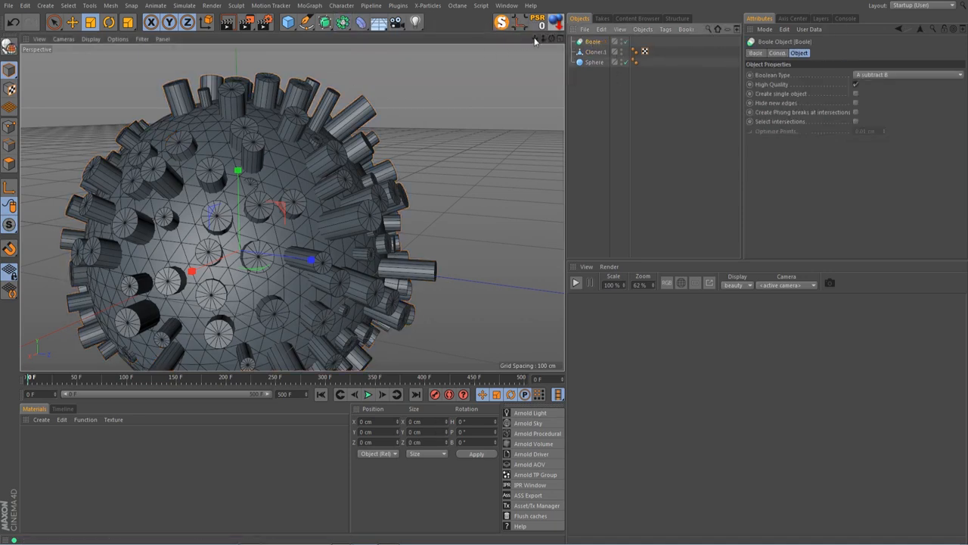
pyautogui.moveTo(535, 38); pyautogui.dragTo(550, 26)
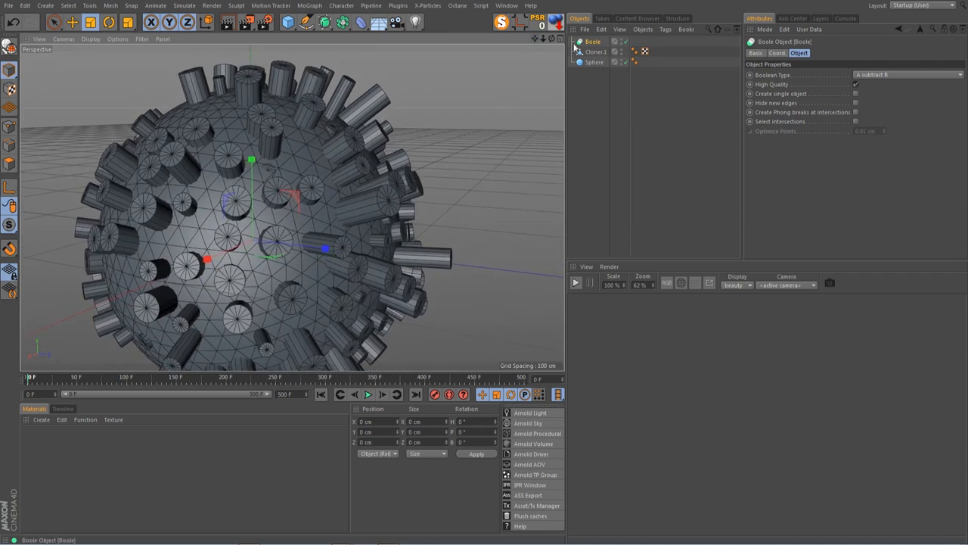
# - Set the Boole to A without B with Hide new edges enabled, and nest Sphere and Cloner.1 under it with Sphere first
pyautogui.click(591, 45)
pyautogui.click(885, 75)
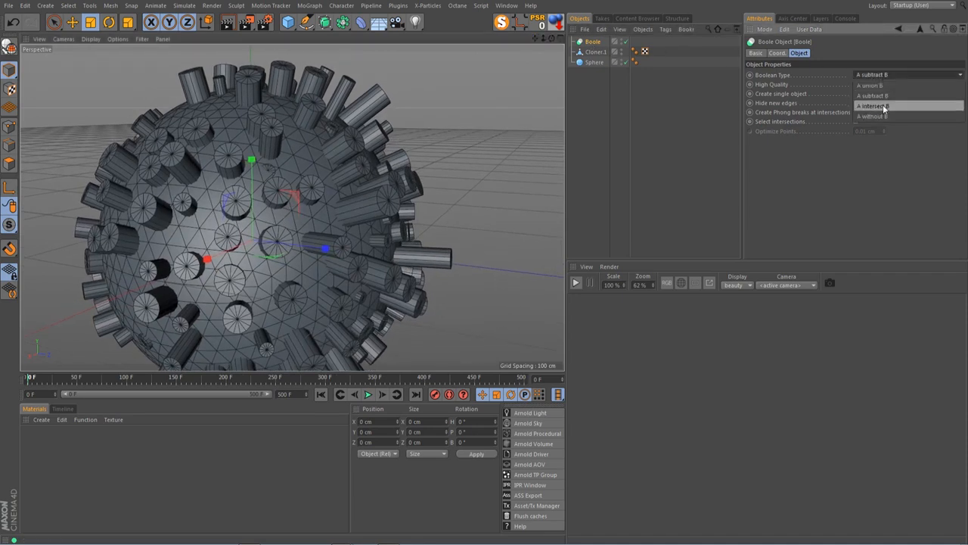
pyautogui.click(880, 116)
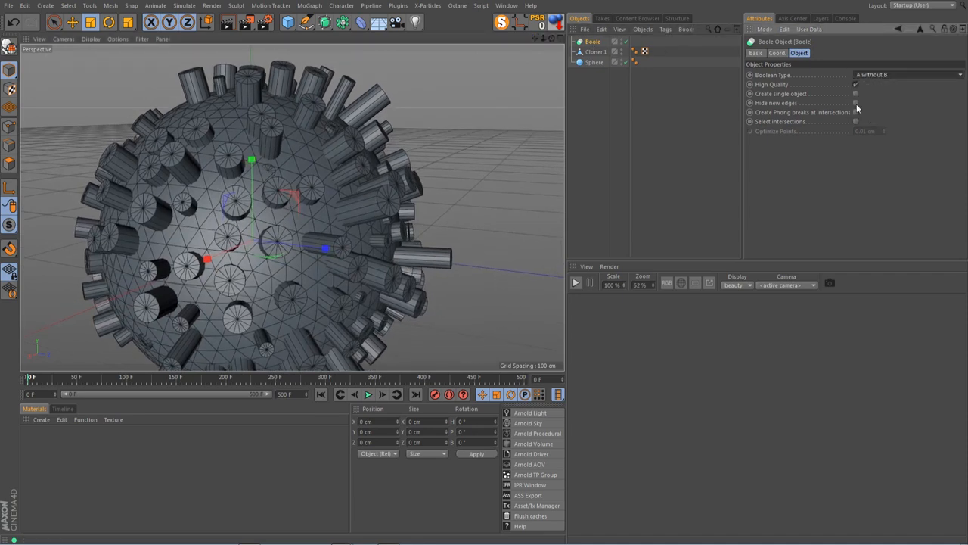
pyautogui.click(856, 103)
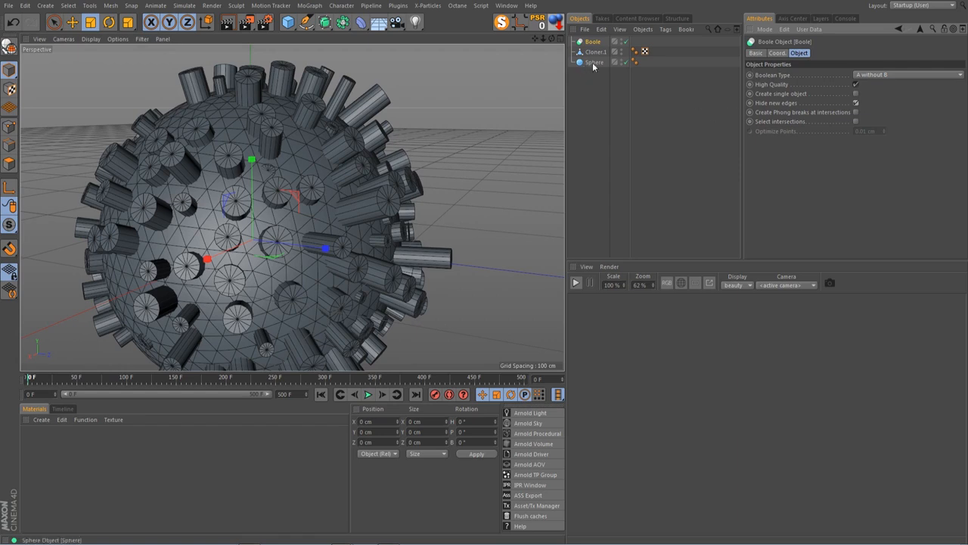
pyautogui.moveTo(592, 62)
pyautogui.mouseDown()
pyautogui.moveTo(594, 44)
pyautogui.moveTo(601, 62)
pyautogui.mouseUp()
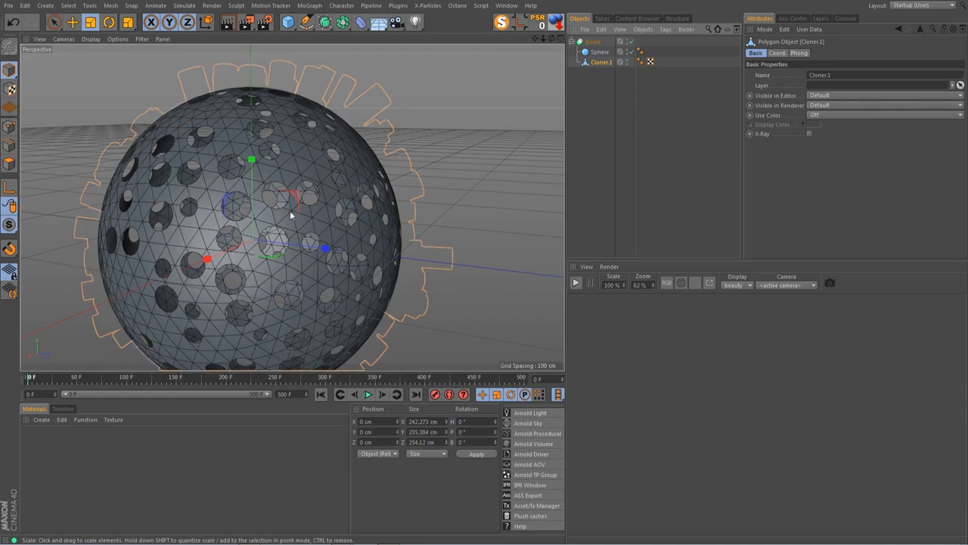
pyautogui.moveTo(551, 39)
pyautogui.mouseDown()
pyautogui.moveTo(560, 67)
pyautogui.moveTo(556, 57)
pyautogui.mouseUp()
# - Make the Boole editable, take the cut Sphere out of its hierarchy, and delete the leftover Boole null
pyautogui.click(593, 43)
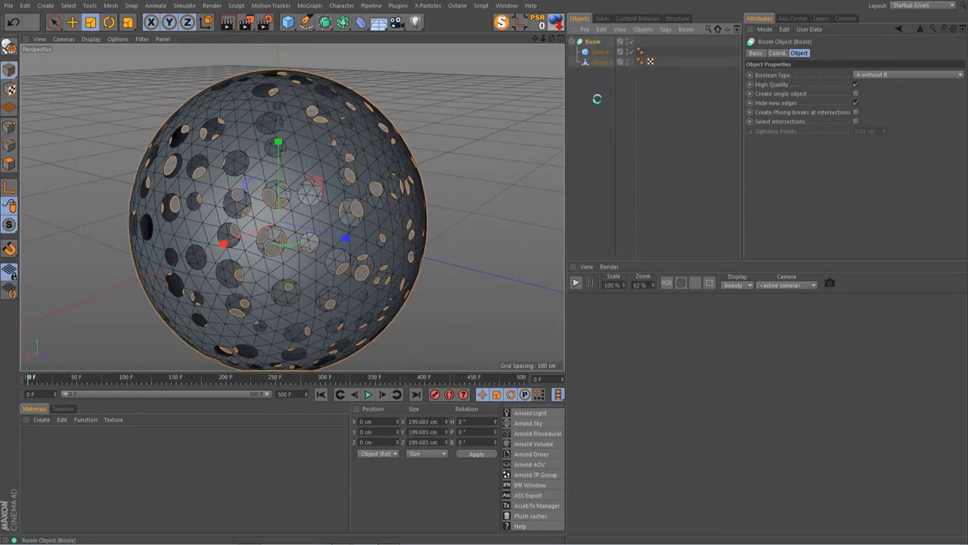
pyautogui.press('c')
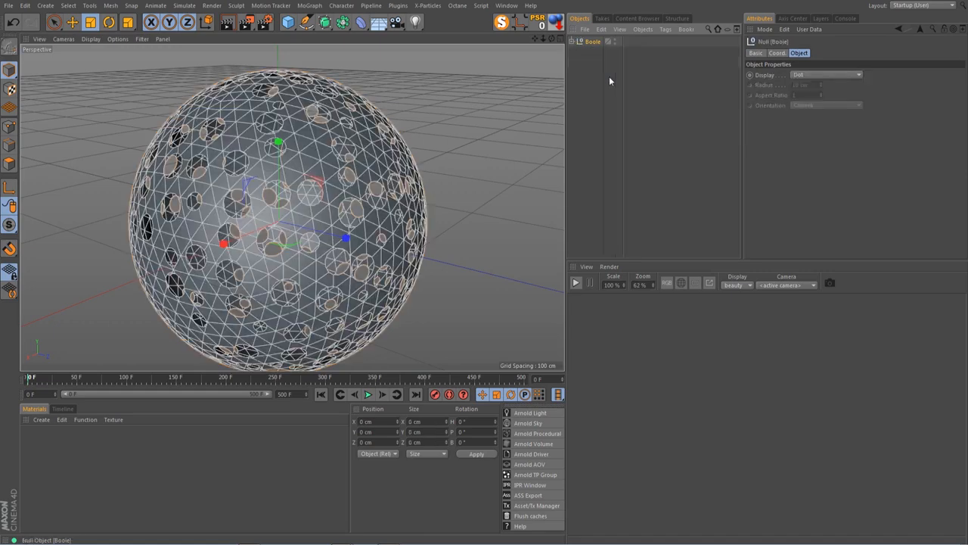
pyautogui.moveTo(582, 87); pyautogui.dragTo(583, 90)
pyautogui.click(589, 43)
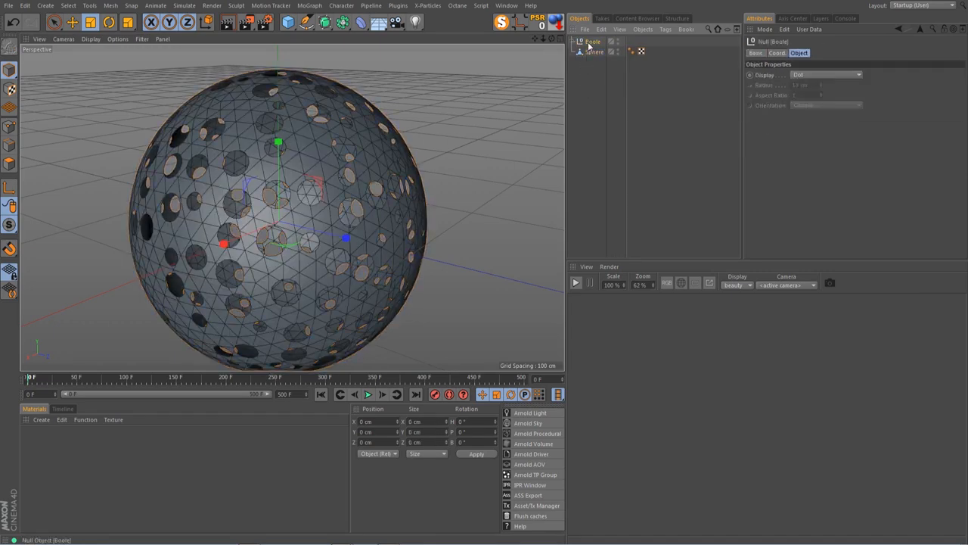
pyautogui.press('Delete')
pyautogui.moveTo(542, 39)
pyautogui.mouseDown()
pyautogui.moveTo(533, 41)
pyautogui.moveTo(553, 51)
pyautogui.moveTo(581, 38)
pyautogui.moveTo(565, 47)
pyautogui.moveTo(558, 30)
pyautogui.moveTo(543, 64)
pyautogui.moveTo(554, 34)
pyautogui.moveTo(553, 49)
pyautogui.moveTo(534, 36)
pyautogui.mouseUp()
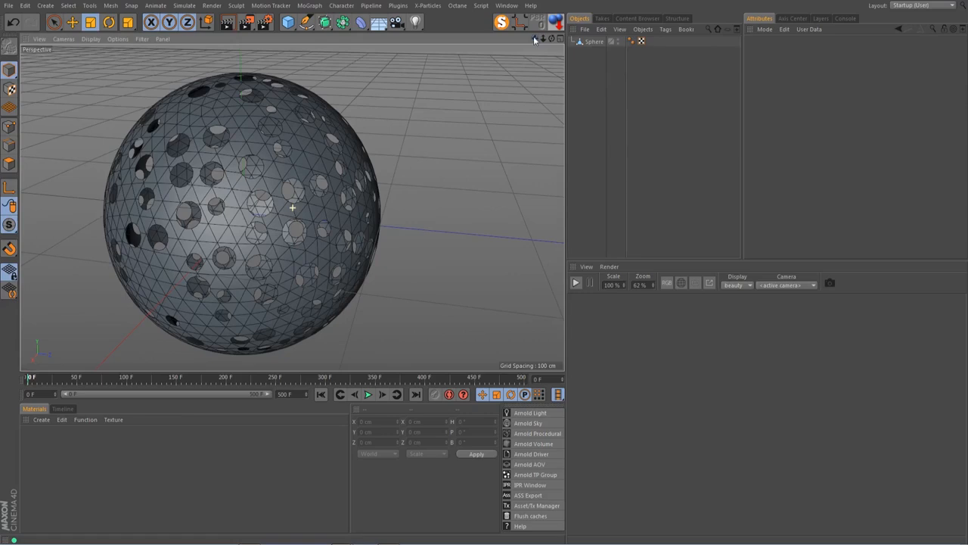
pyautogui.click(592, 42)
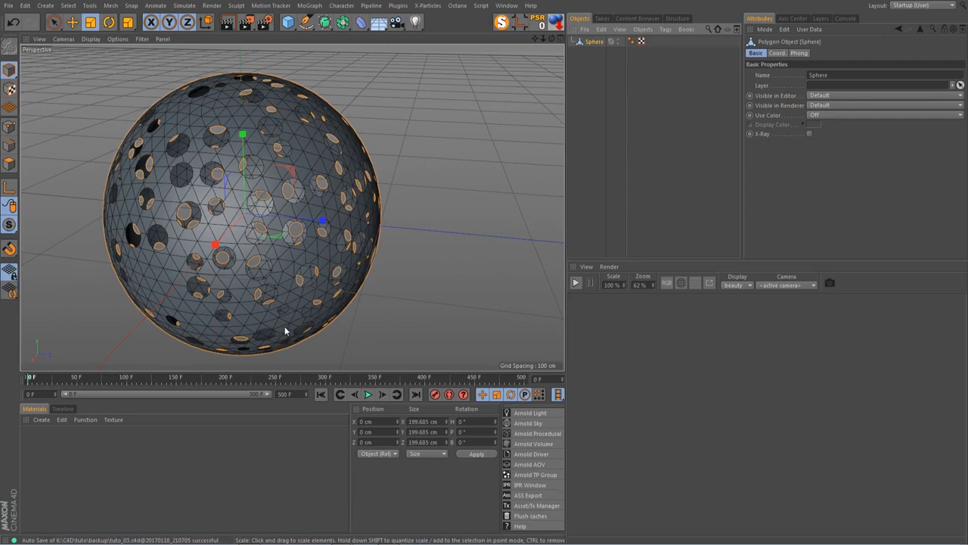
# - Switch to Chrome to view the Voronoi Boole ball and Exploding Voronoi reference posts on Instagram, and return to Cinema 4D
pyautogui.moveTo(340, 537)
pyautogui.hotkey('alt', 'Tab')
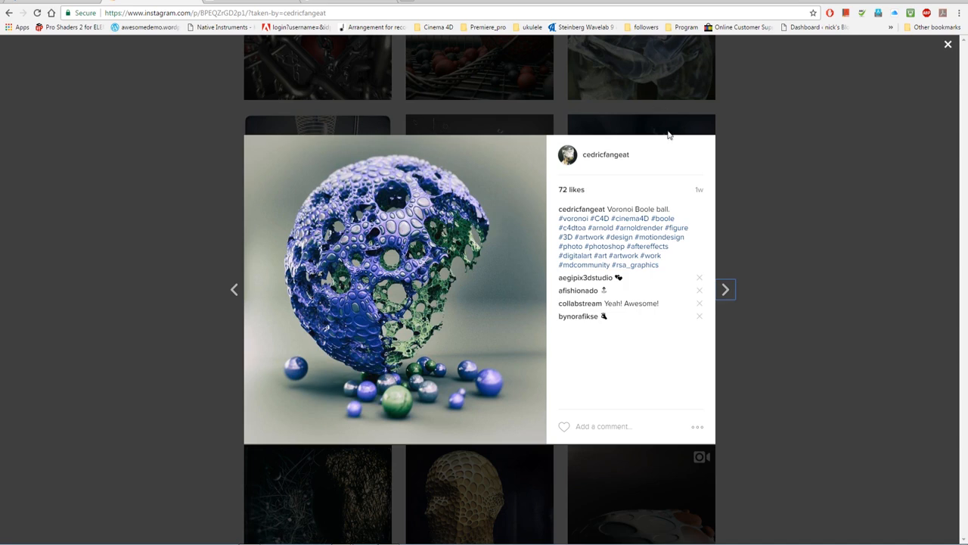
pyautogui.click(625, 107)
pyautogui.click(642, 171)
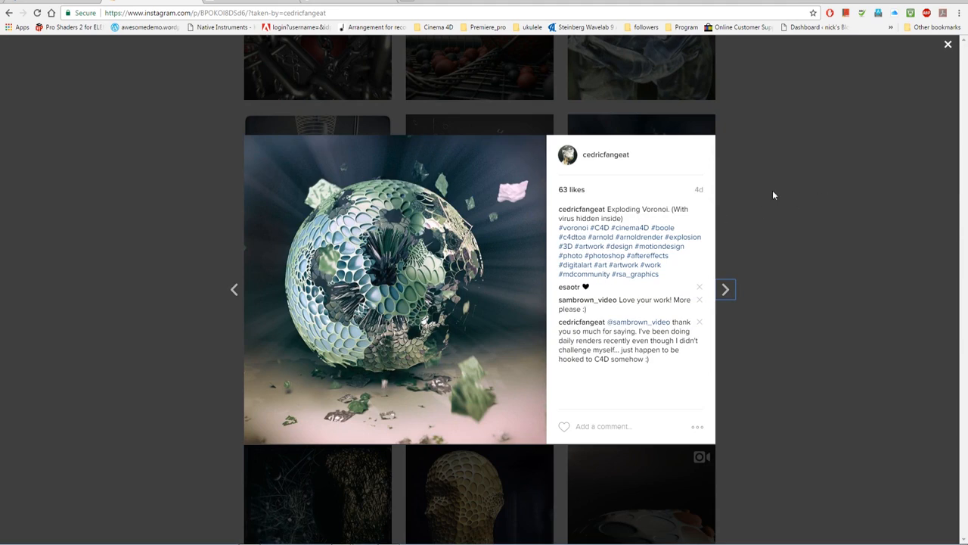
pyautogui.click(791, 196)
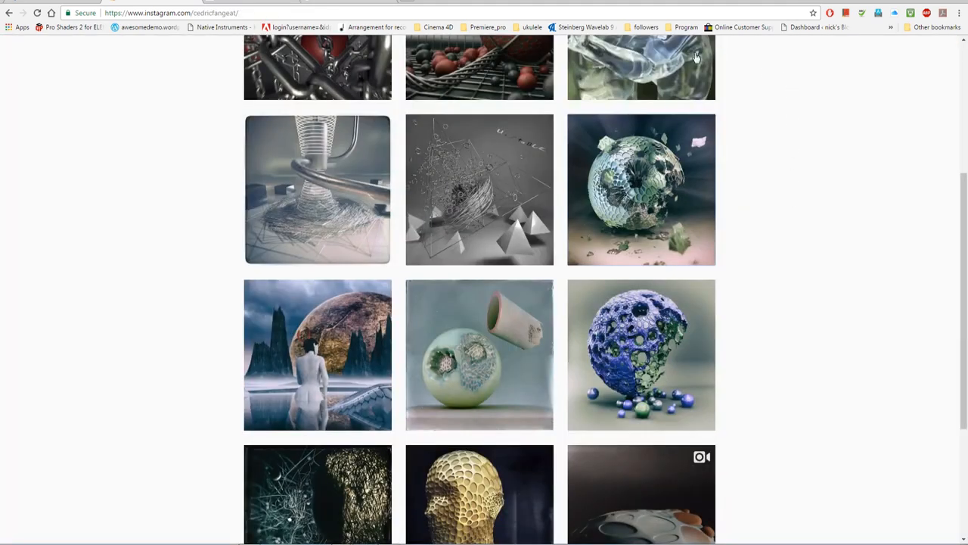
pyautogui.hotkey('alt', 'Tab')
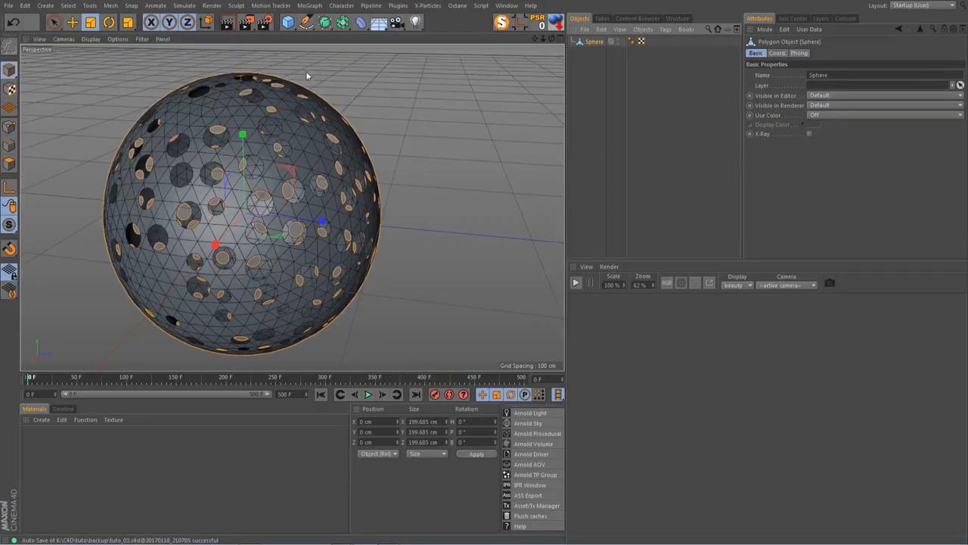
# - Add a Cloth Surface object and nest the perforated Sphere under it
pyautogui.moveTo(535, 39); pyautogui.dragTo(565, 40)
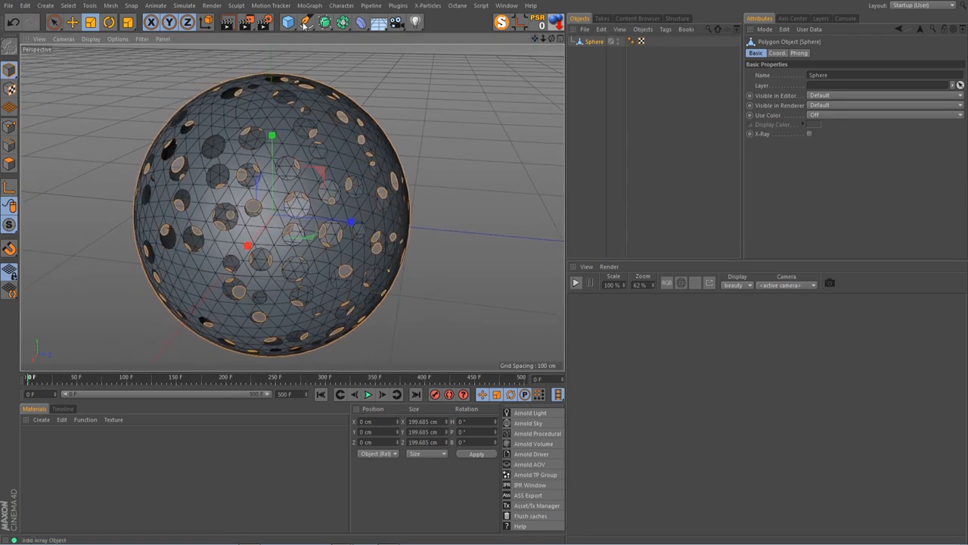
pyautogui.click(187, 8)
pyautogui.moveTo(196, 27)
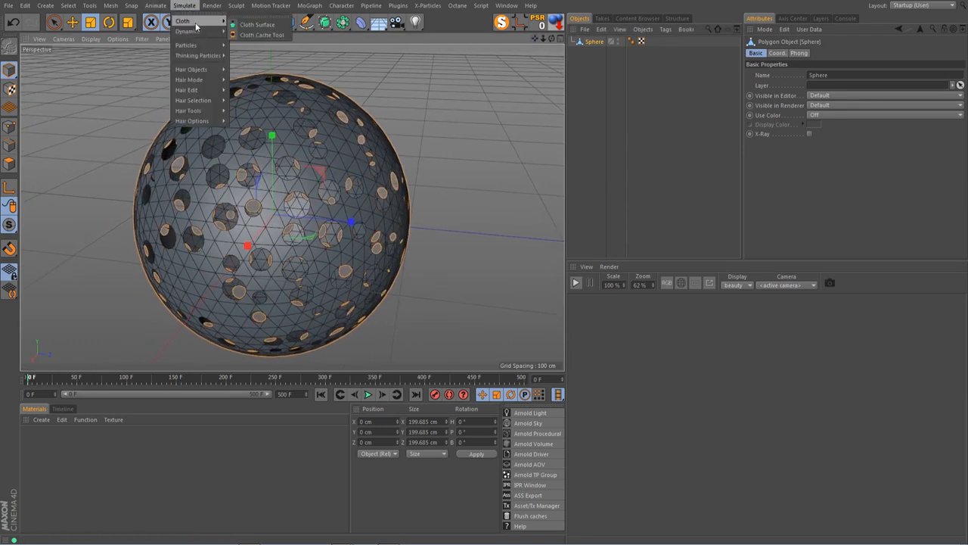
pyautogui.click(248, 25)
pyautogui.moveTo(595, 51); pyautogui.dragTo(601, 43)
pyautogui.click(613, 44)
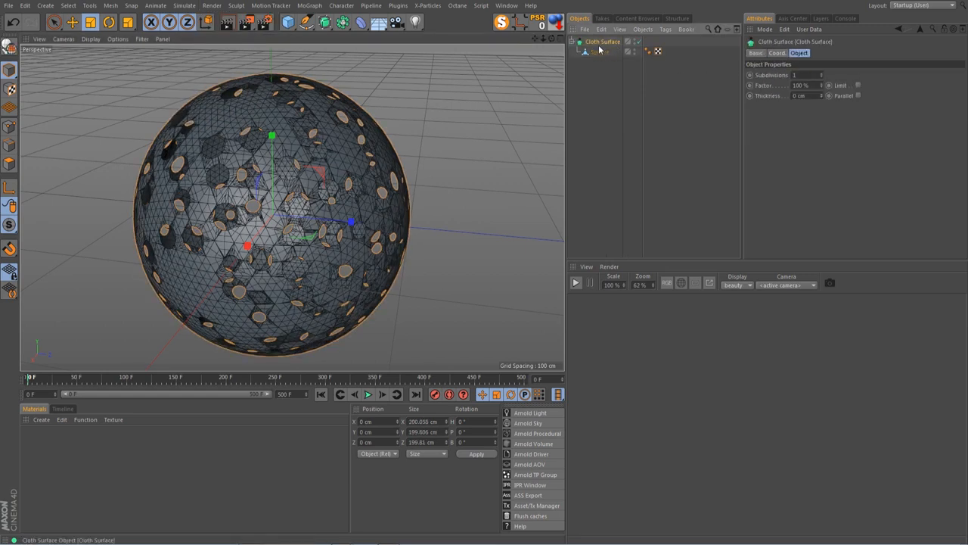
# - Renest the Sphere under the Cloth Surface and set its Subdivisions to 0 and Thickness to -10 cm
pyautogui.click(602, 52)
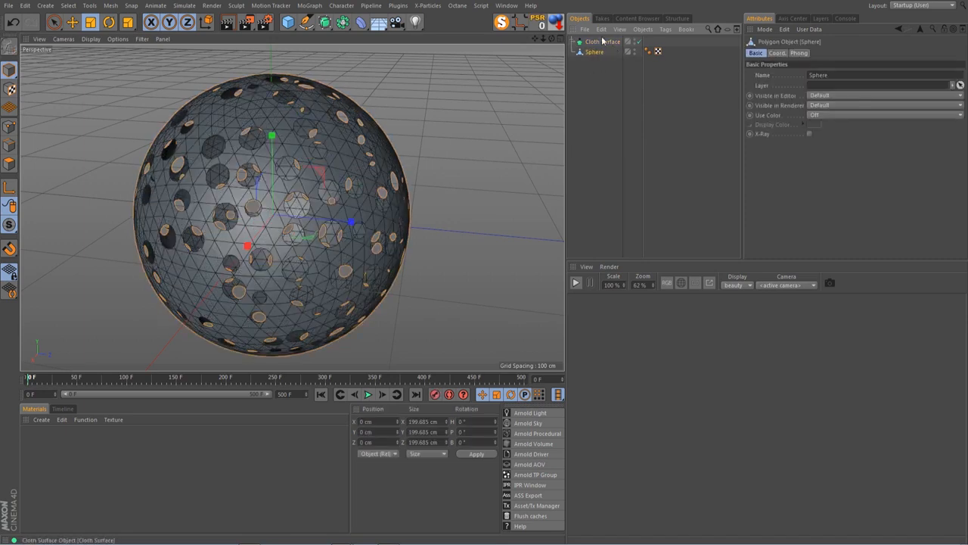
pyautogui.moveTo(602, 54); pyautogui.dragTo(611, 43)
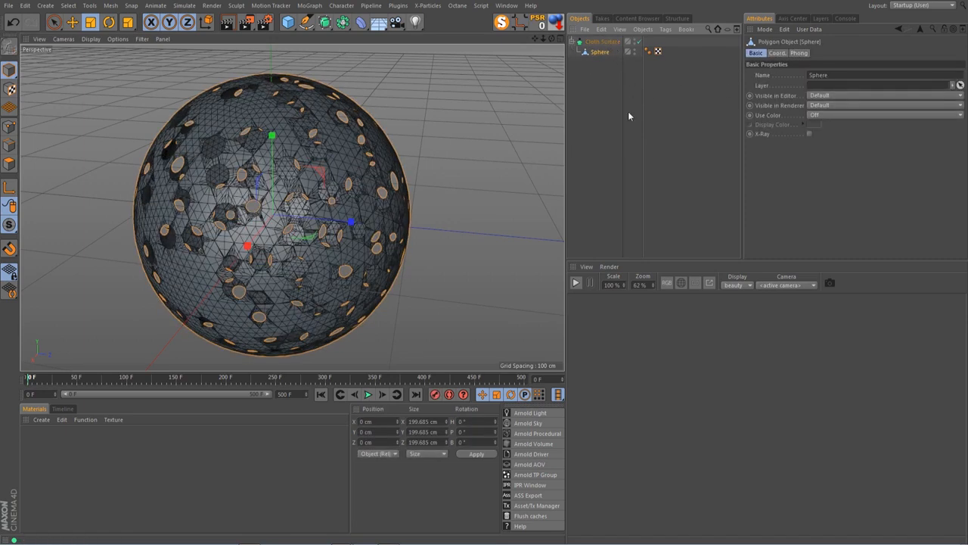
pyautogui.click(605, 43)
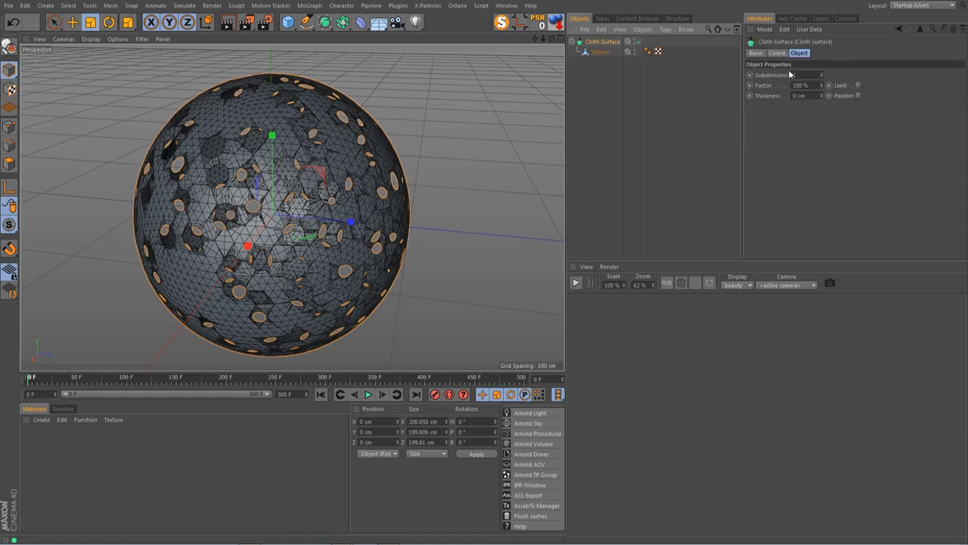
pyautogui.click(821, 77)
pyautogui.moveTo(825, 97)
pyautogui.mouseDown()
pyautogui.moveTo(824, 79)
pyautogui.moveTo(825, 112)
pyautogui.mouseUp()
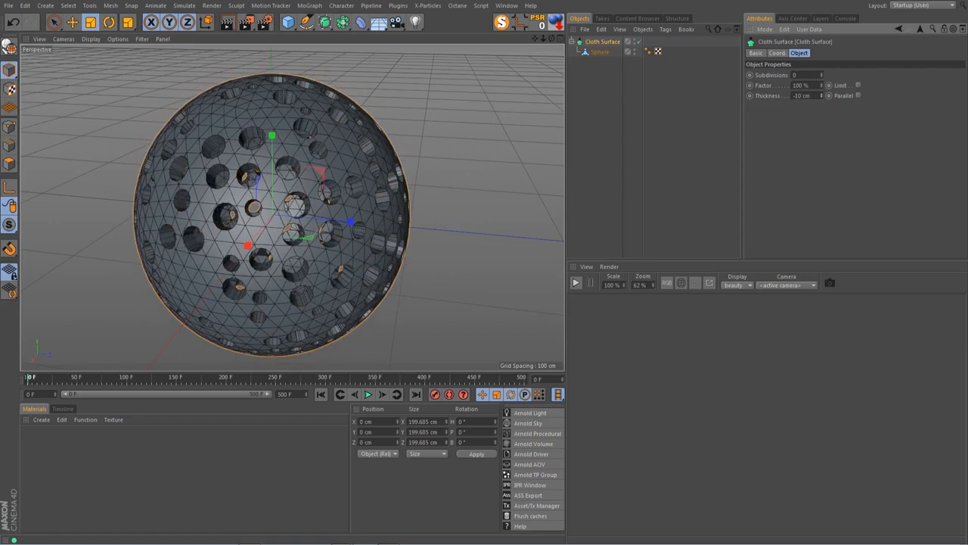
pyautogui.moveTo(553, 39)
pyautogui.mouseDown()
pyautogui.moveTo(524, 35)
pyautogui.moveTo(558, 24)
pyautogui.mouseUp()
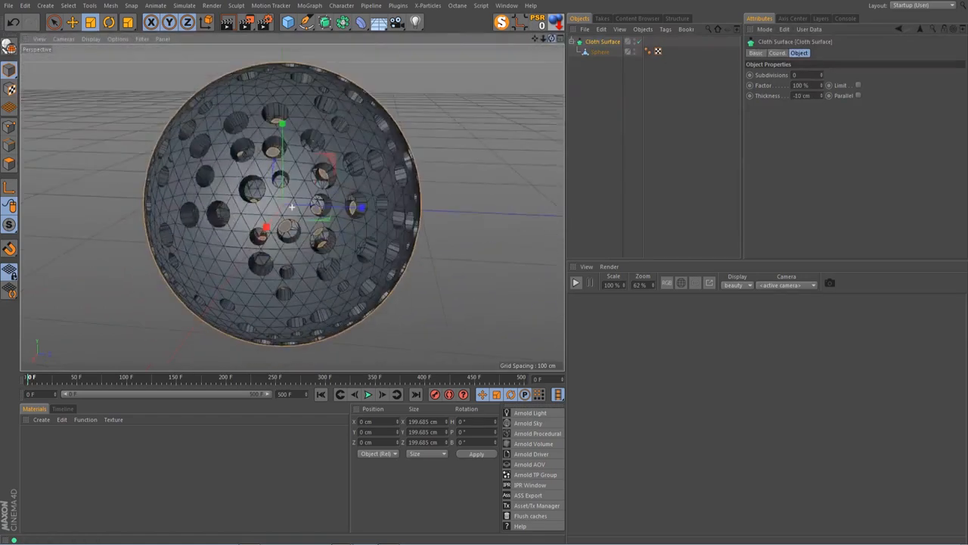
pyautogui.scroll(4, 318, 165)
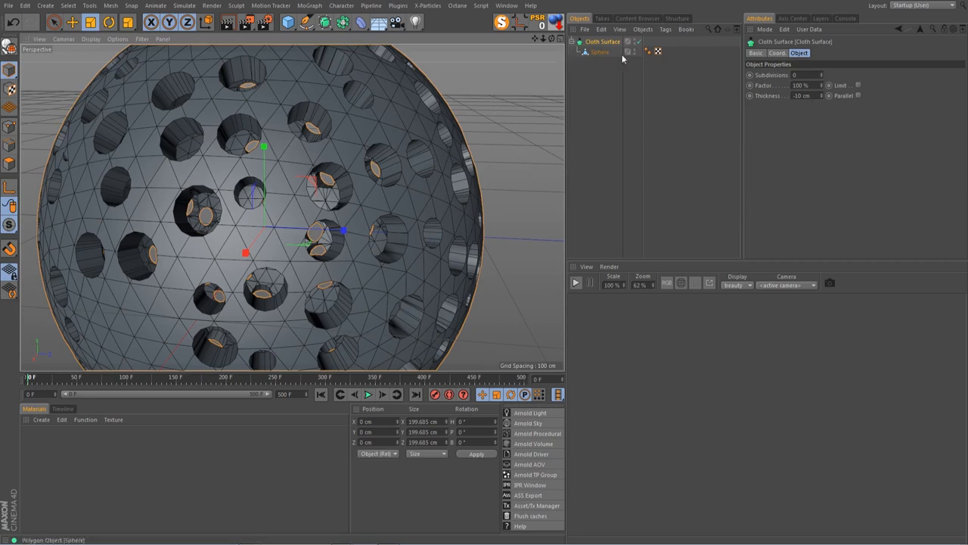
# - Take the Sphere out of the Cloth Surface and delete the Cloth Surface object
pyautogui.moveTo(598, 51); pyautogui.dragTo(600, 47)
pyautogui.click(600, 45)
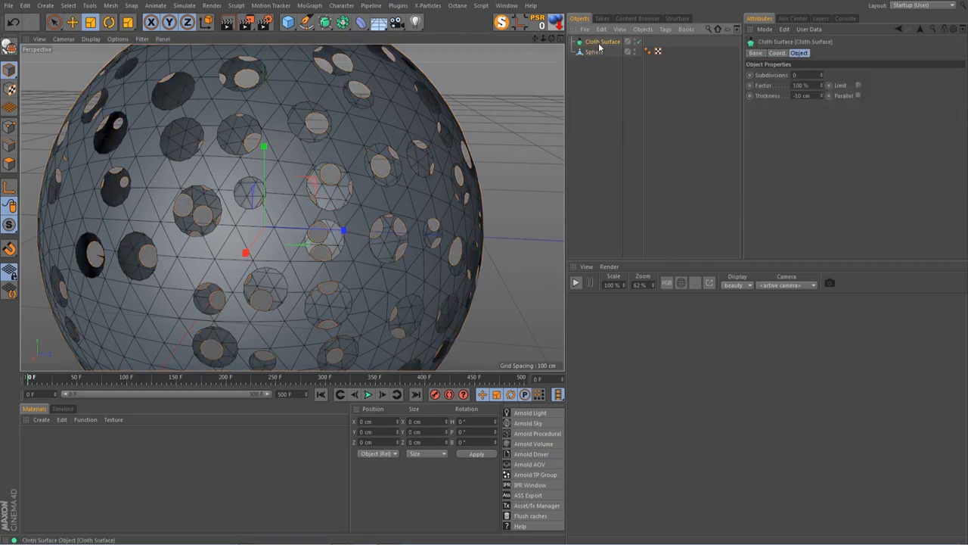
pyautogui.press('Delete')
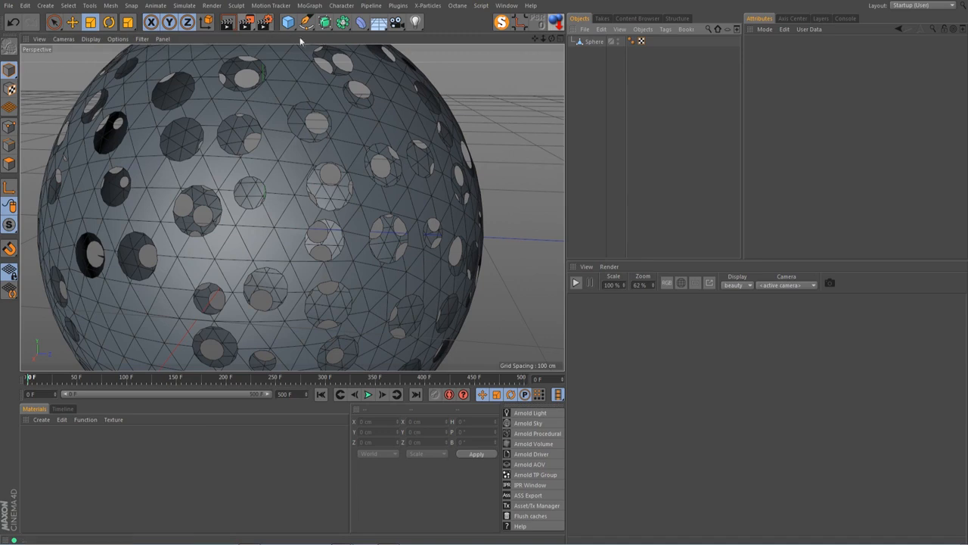
# - Add an Explosion FX deformer with Time at 0 % and nest it under the Sphere
pyautogui.click(358, 26)
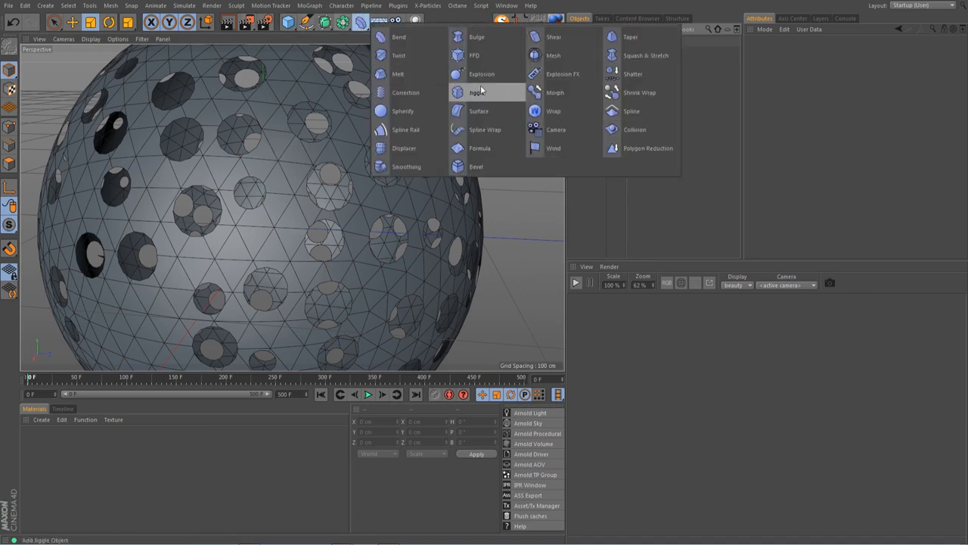
pyautogui.click(546, 75)
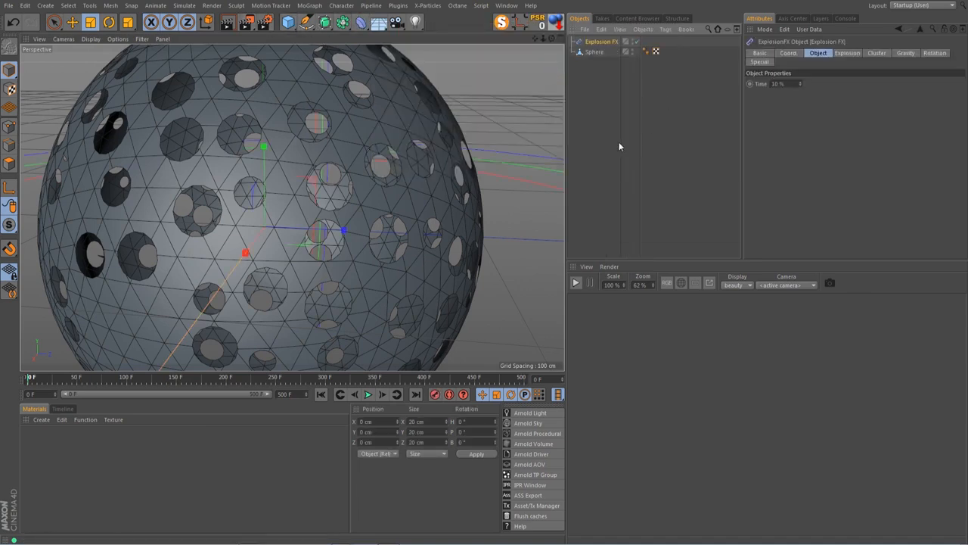
pyautogui.click(794, 84)
pyautogui.write('0')
pyautogui.press('Return')
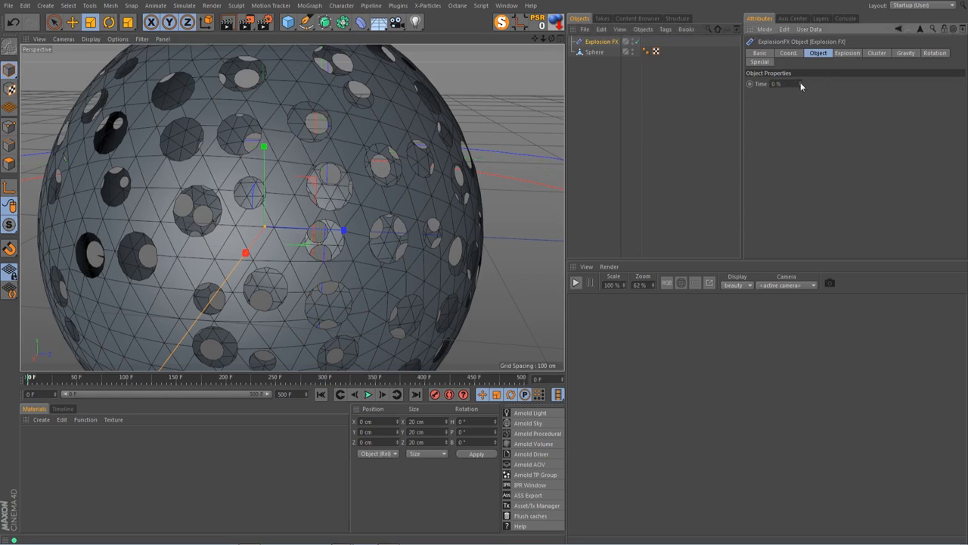
pyautogui.click(600, 43)
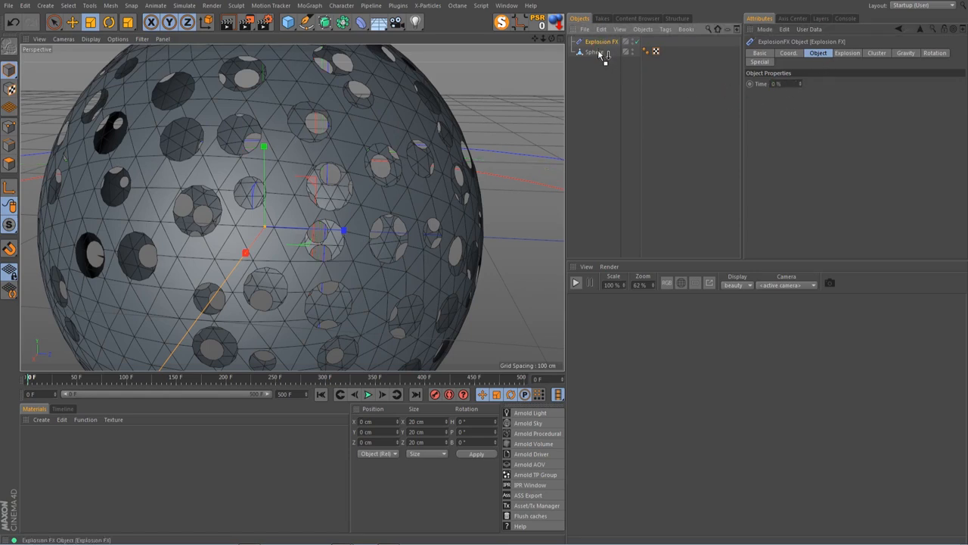
pyautogui.moveTo(598, 51); pyautogui.dragTo(599, 52)
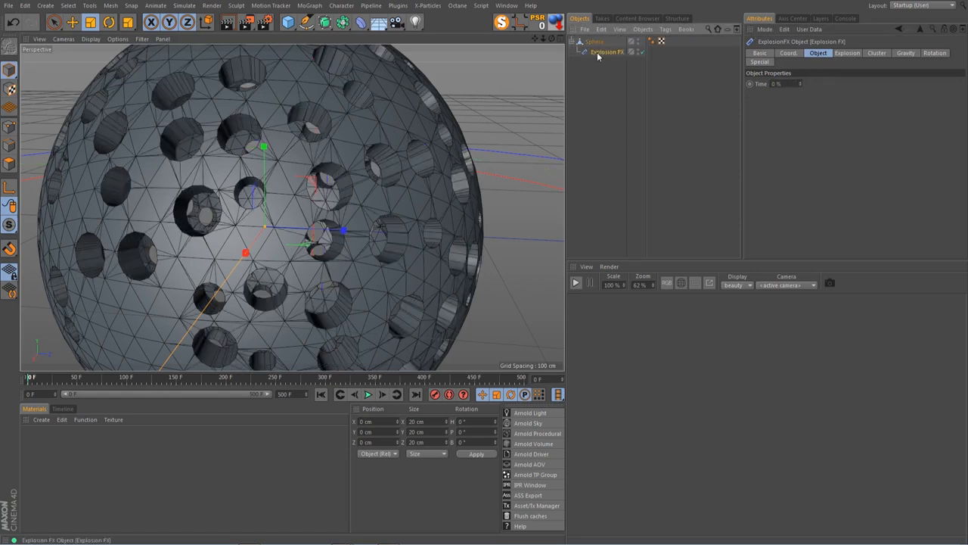
# - Set the Explosion FX cluster thickness to 15 cm
pyautogui.click(877, 53)
pyautogui.moveTo(827, 83)
pyautogui.mouseDown()
pyautogui.moveTo(827, 92)
pyautogui.moveTo(826, 82)
pyautogui.mouseUp()
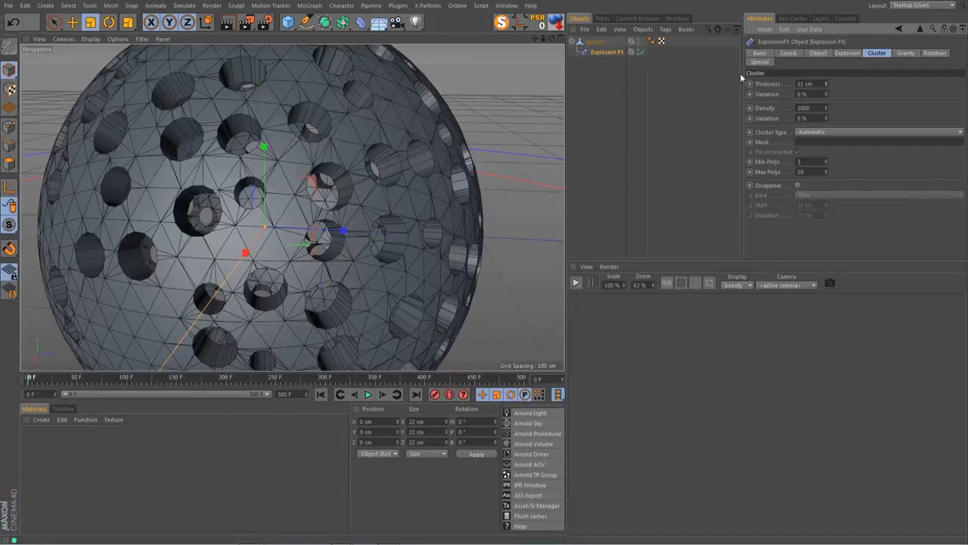
pyautogui.moveTo(544, 38)
pyautogui.mouseDown()
pyautogui.moveTo(506, 39)
pyautogui.moveTo(554, 43)
pyautogui.mouseUp()
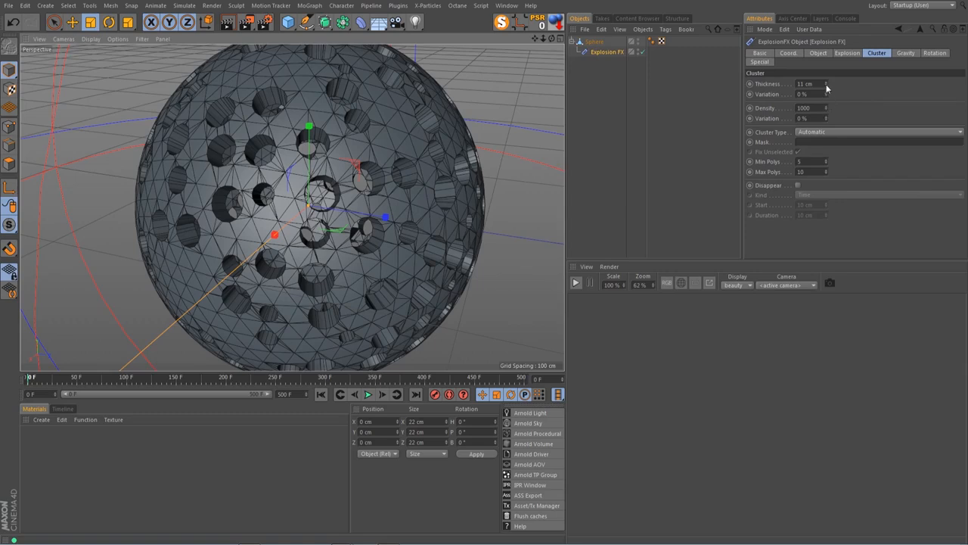
pyautogui.moveTo(827, 84); pyautogui.dragTo(827, 78)
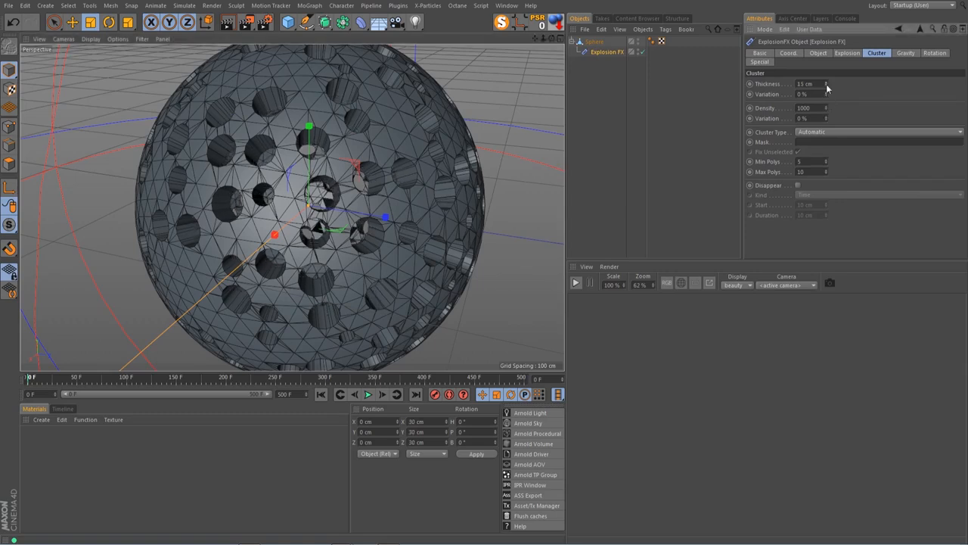
pyautogui.moveTo(551, 40); pyautogui.dragTo(549, 43)
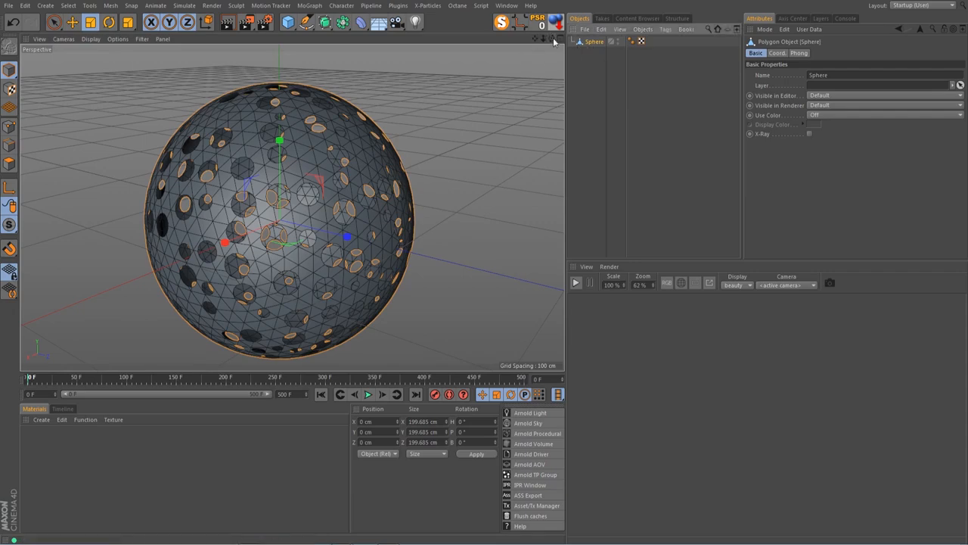
# - Add an Explosion FX deformer to the bare Sphere, set its Time to 0 %, nest it as the Sphere's child, and inspect the thickened holes
pyautogui.moveTo(553, 39); pyautogui.dragTo(595, 51)
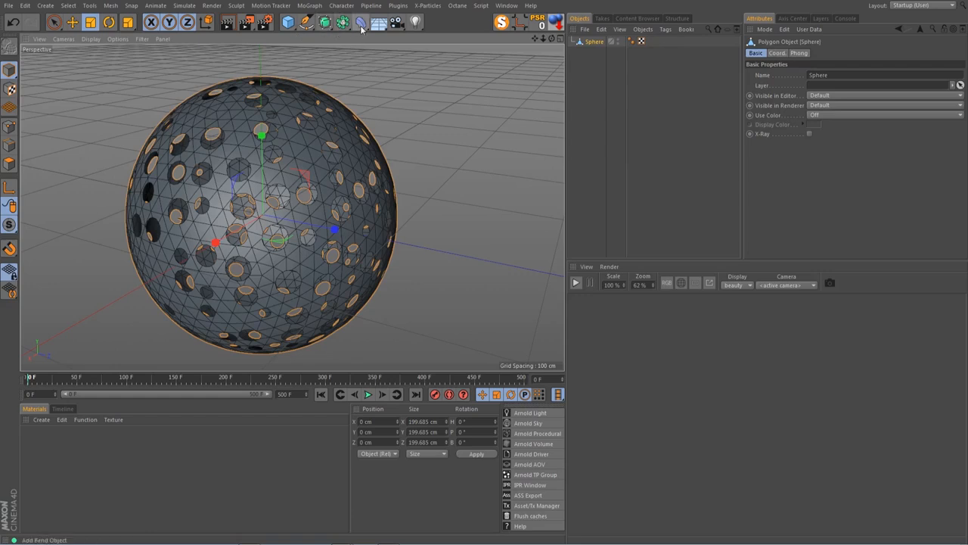
pyautogui.moveTo(362, 30); pyautogui.dragTo(543, 71)
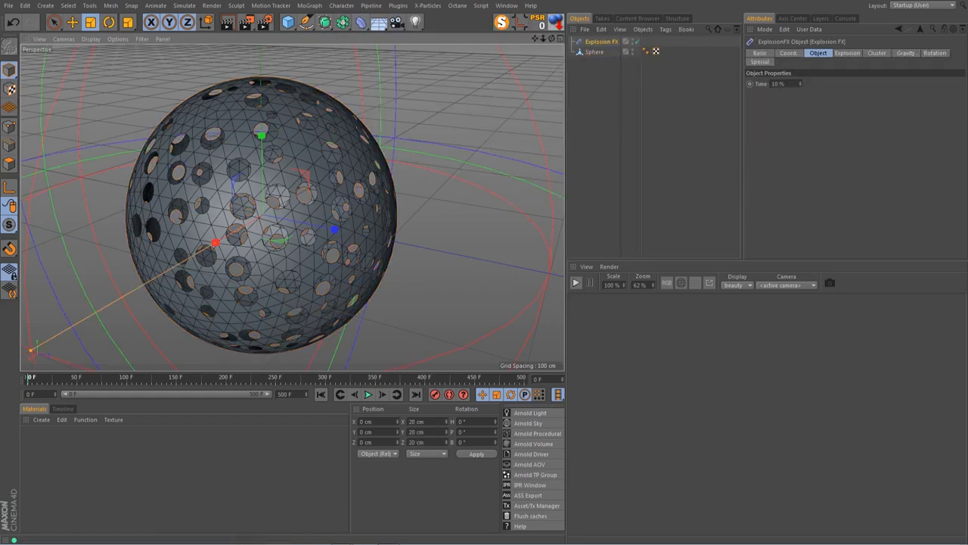
pyautogui.click(793, 84)
pyautogui.write('0')
pyautogui.press('Return')
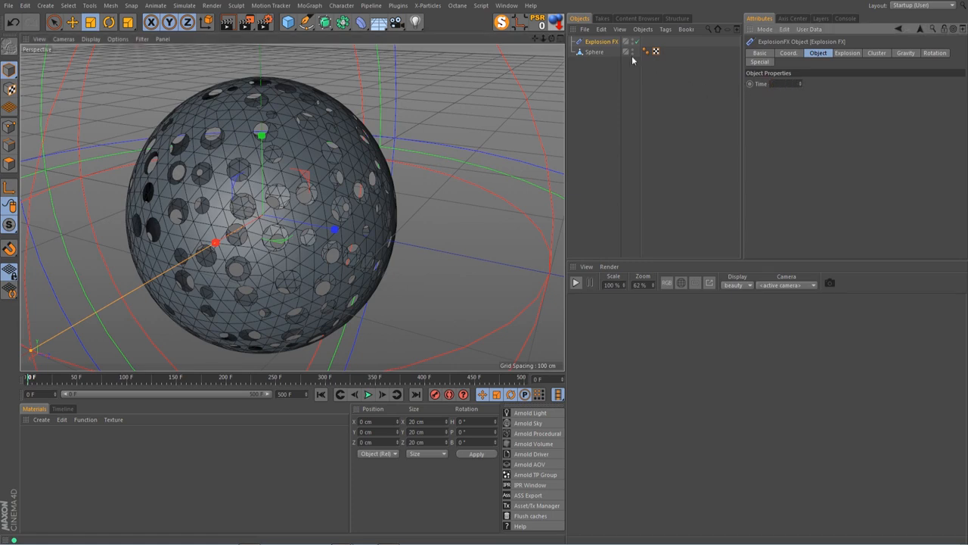
pyautogui.moveTo(601, 41); pyautogui.dragTo(599, 53)
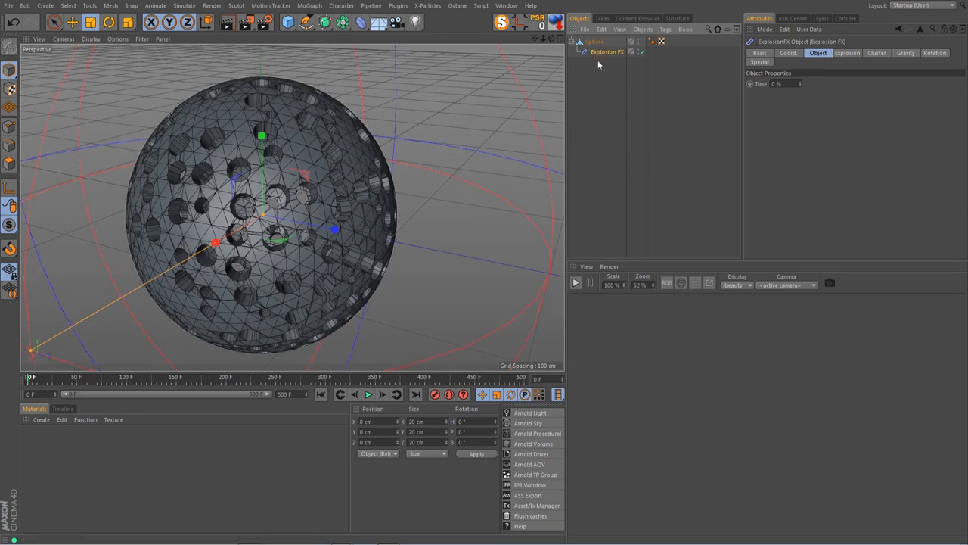
pyautogui.scroll(5, 268, 161)
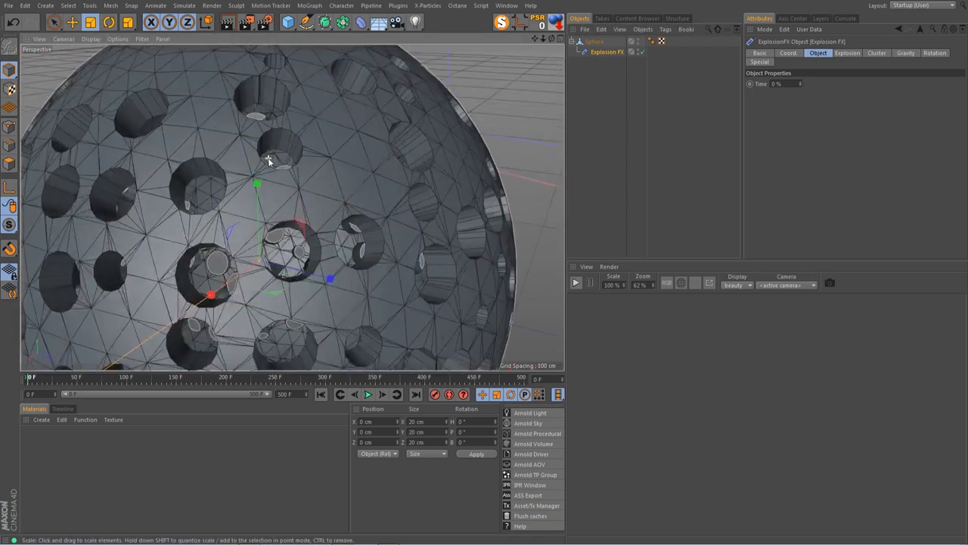
pyautogui.scroll(2, 292, 176)
pyautogui.scroll(-8, 293, 173)
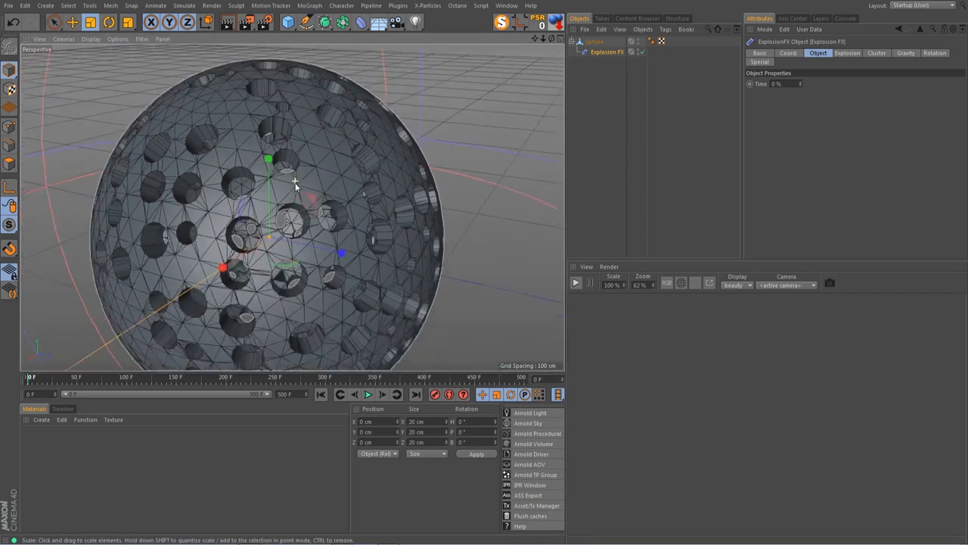
pyautogui.scroll(3, 295, 319)
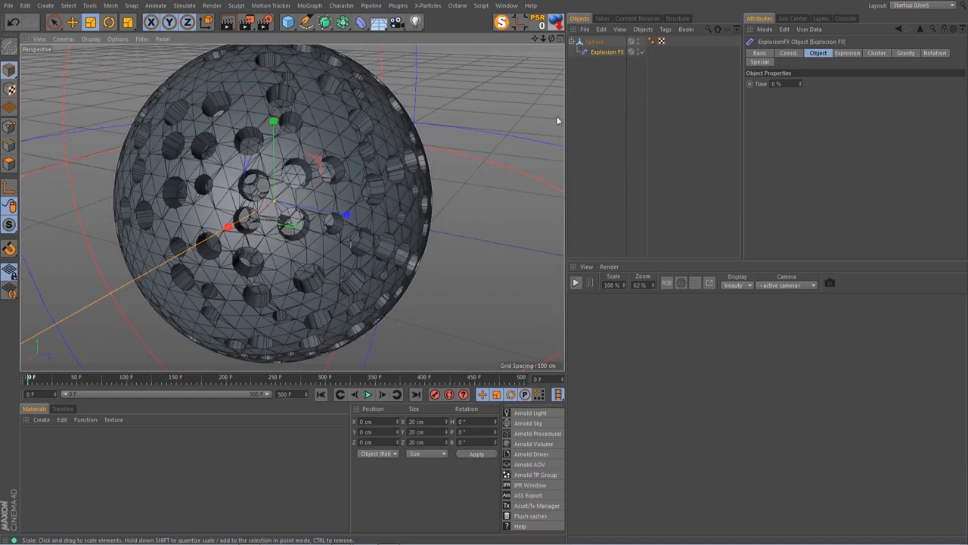
# - Bake the deformed Sphere with Current State to Object and delete the original Sphere together with its Explosion FX
pyautogui.click(593, 42)
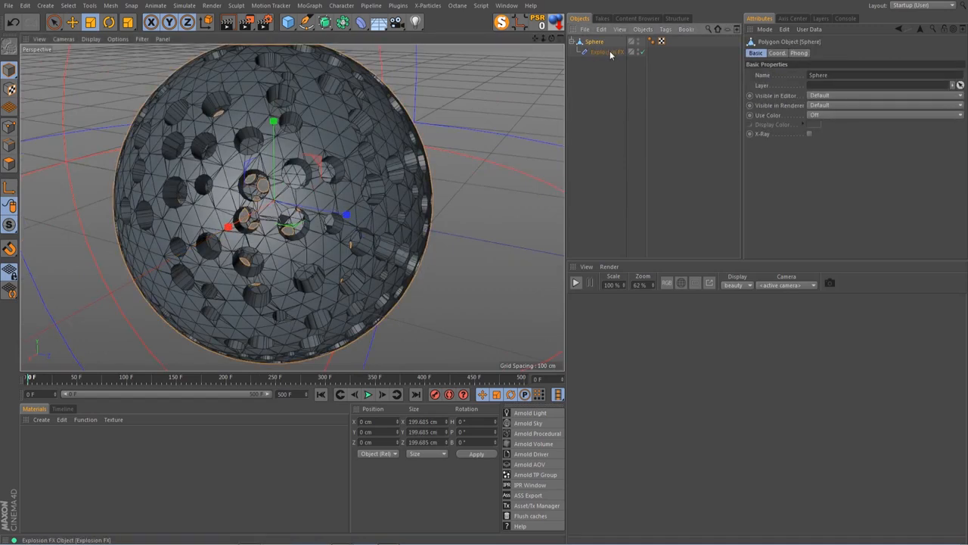
pyautogui.rightClick(594, 43)
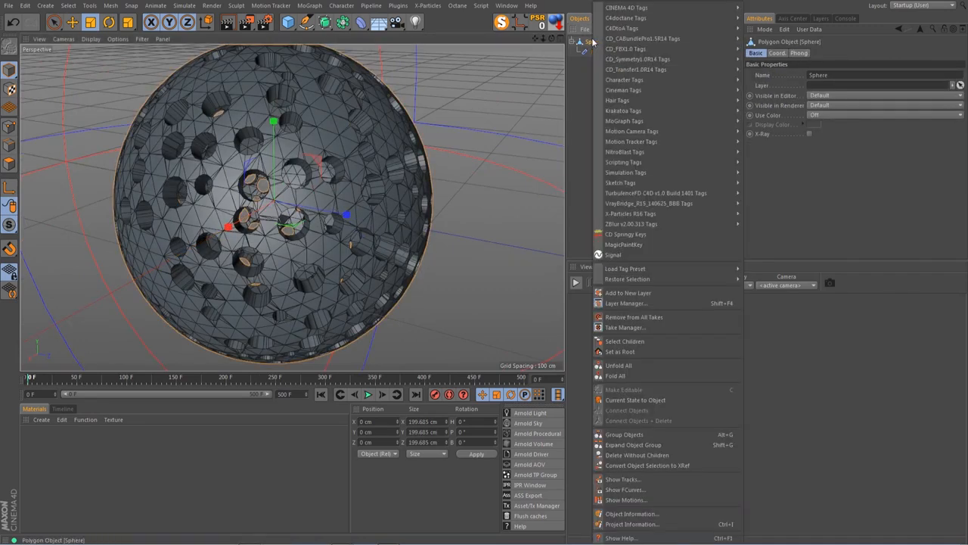
pyautogui.click(640, 400)
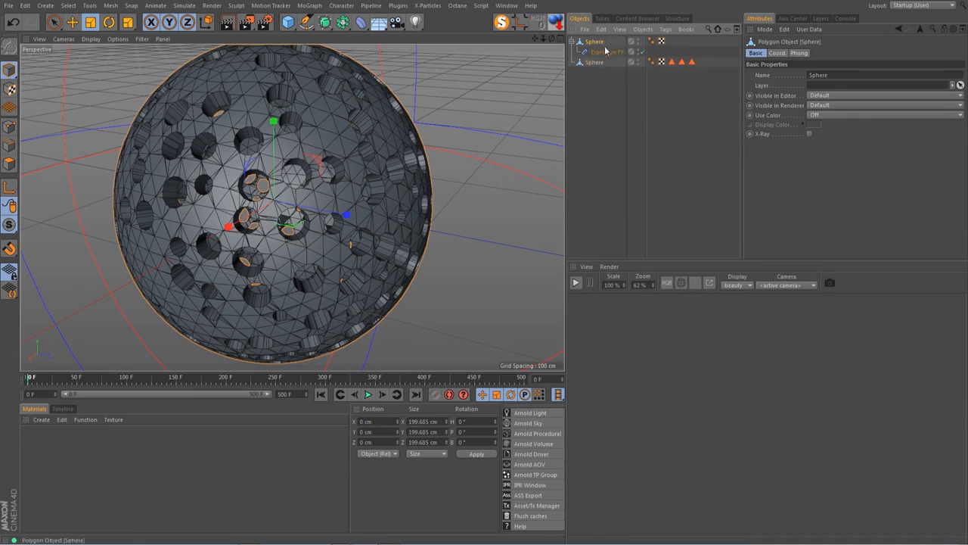
pyautogui.press('Delete')
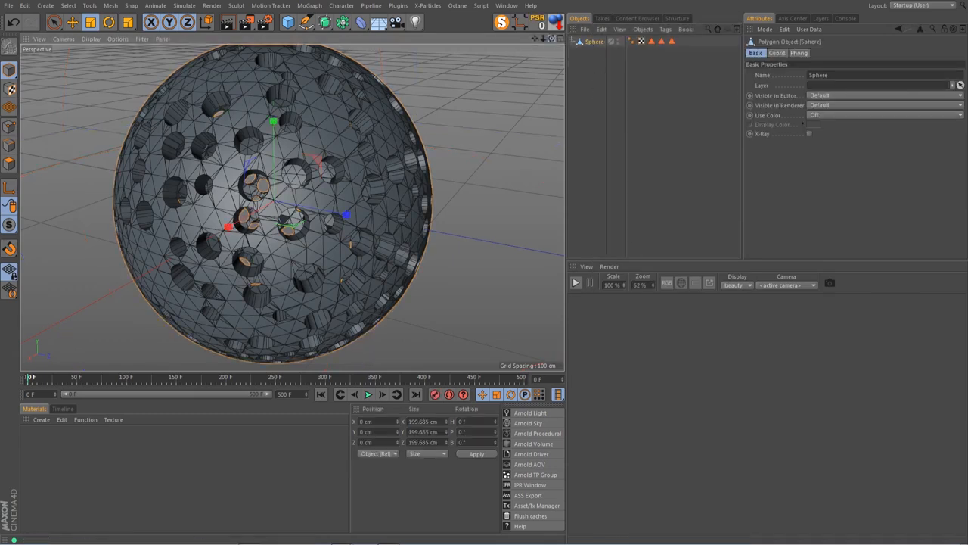
# - Delete the three selection tags from the baked Sphere
pyautogui.moveTo(552, 39); pyautogui.dragTo(546, 45)
pyautogui.moveTo(690, 39); pyautogui.dragTo(652, 52)
pyautogui.press('Delete')
# - Add a Dual Graph object, duplicate it, and nest the Sphere inside both, with Dual Graph under Dual Graph.1
pyautogui.moveTo(535, 39); pyautogui.dragTo(520, 62)
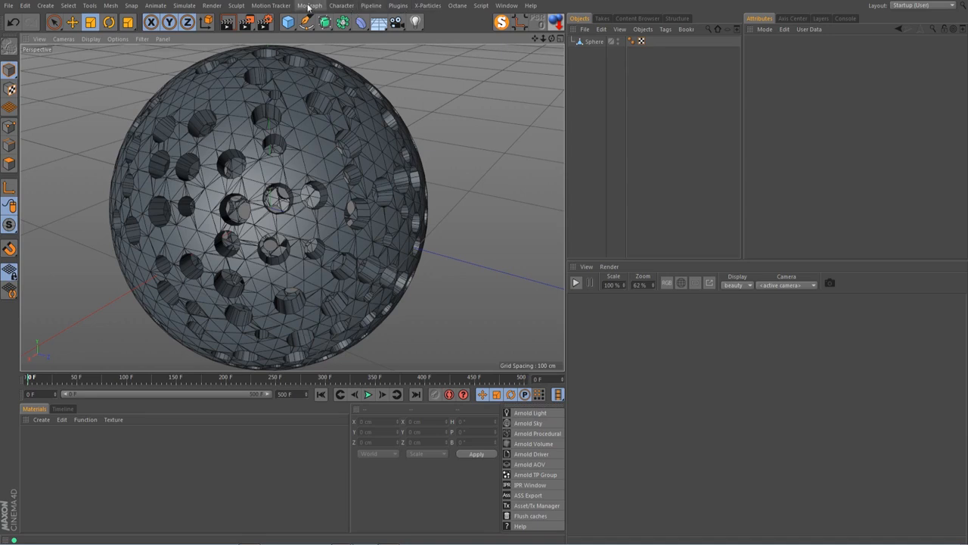
pyautogui.click(398, 6)
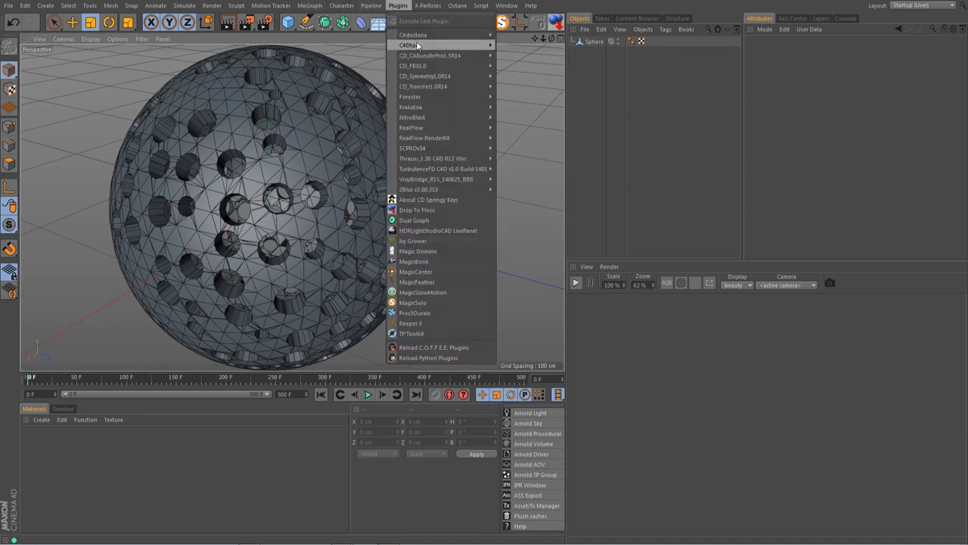
pyautogui.moveTo(416, 37)
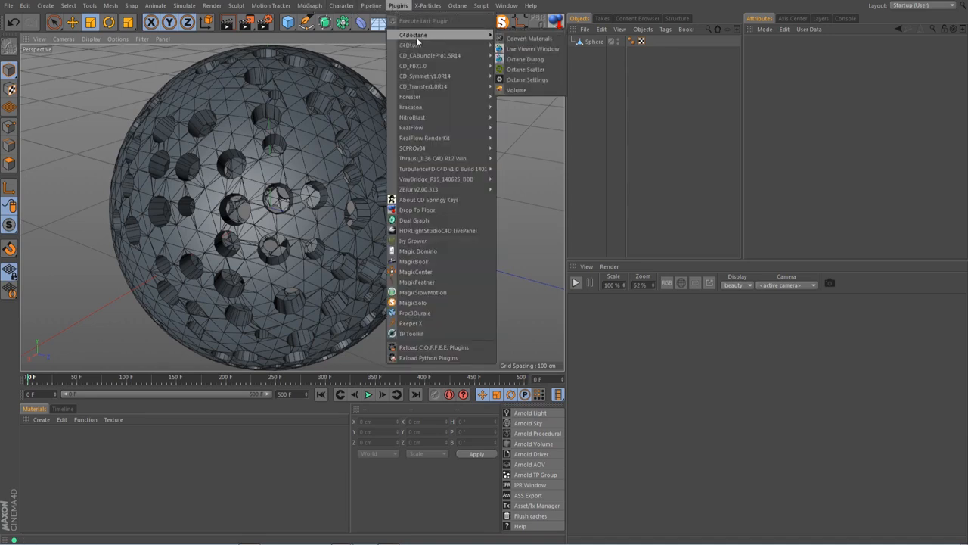
pyautogui.click(424, 220)
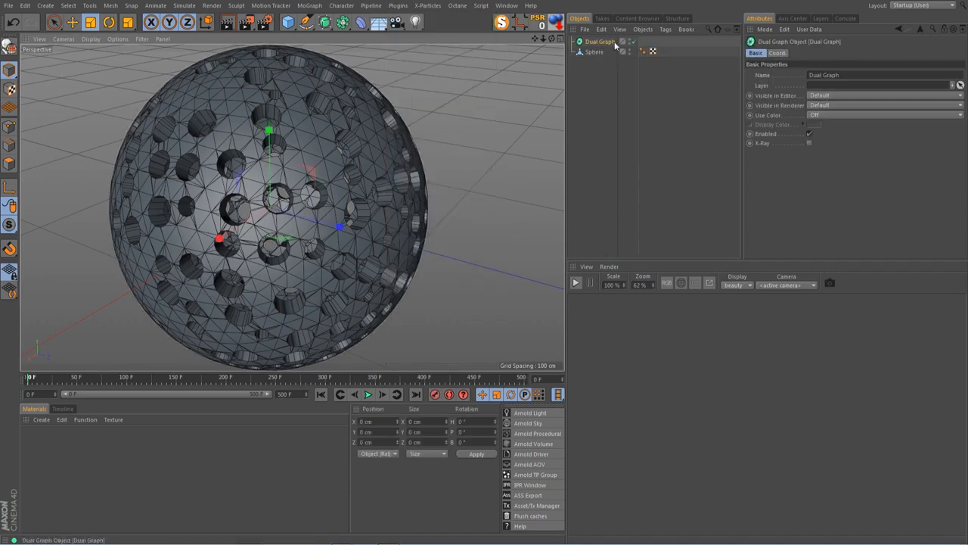
pyautogui.keyDown('ctrl'); pyautogui.moveTo(592, 43); pyautogui.dragTo(589, 39); pyautogui.keyUp('ctrl')
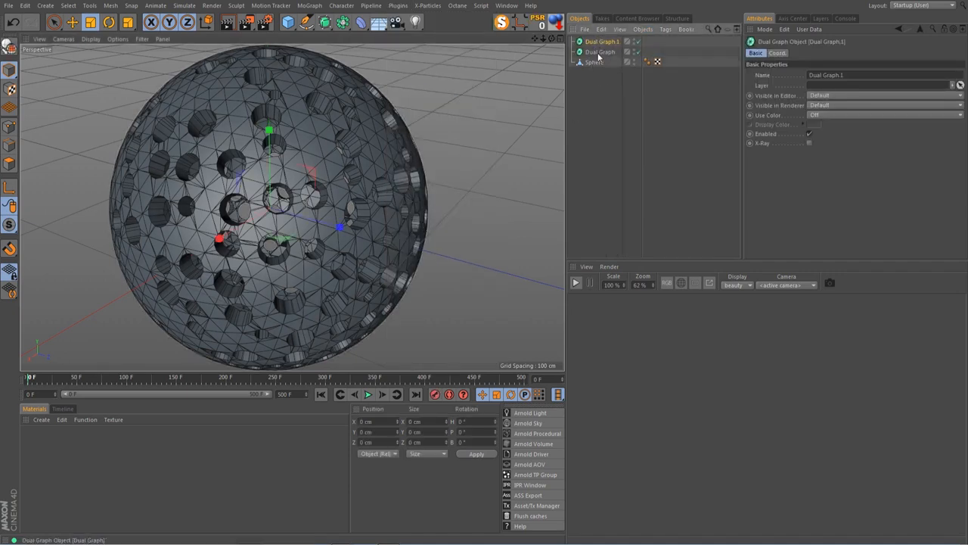
pyautogui.moveTo(584, 62); pyautogui.dragTo(602, 54)
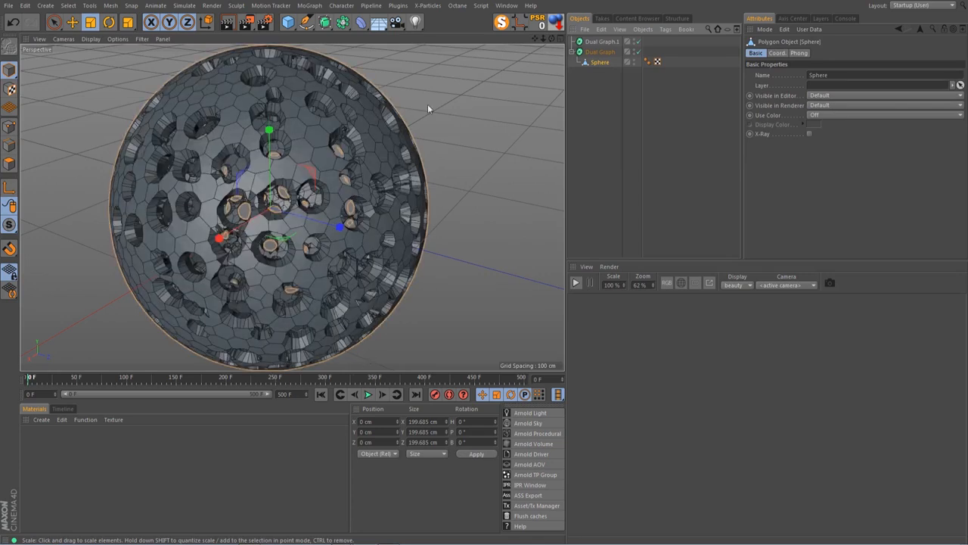
pyautogui.click(604, 52)
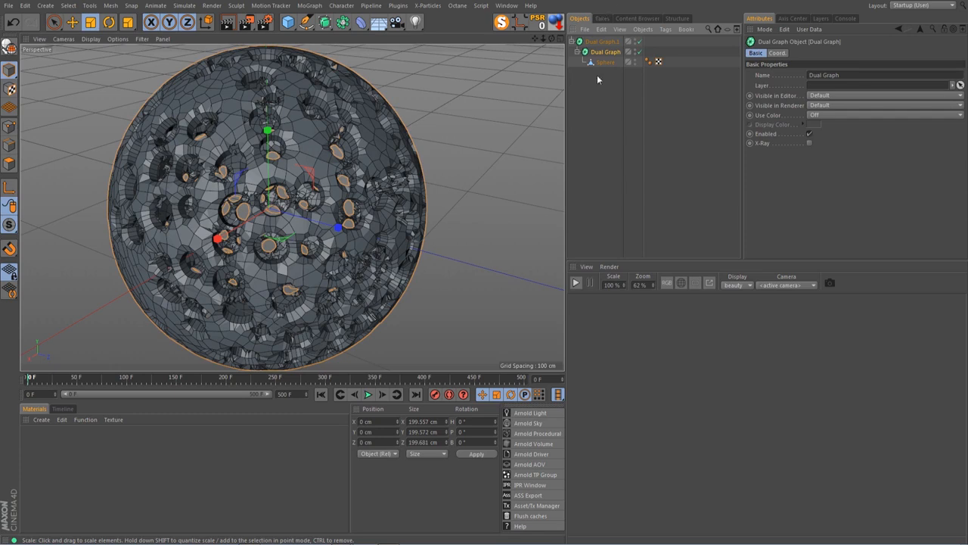
# - Bake the Dual Graph.1 hierarchy with Current State to Object and delete the original generators with their Sphere
pyautogui.click(603, 42)
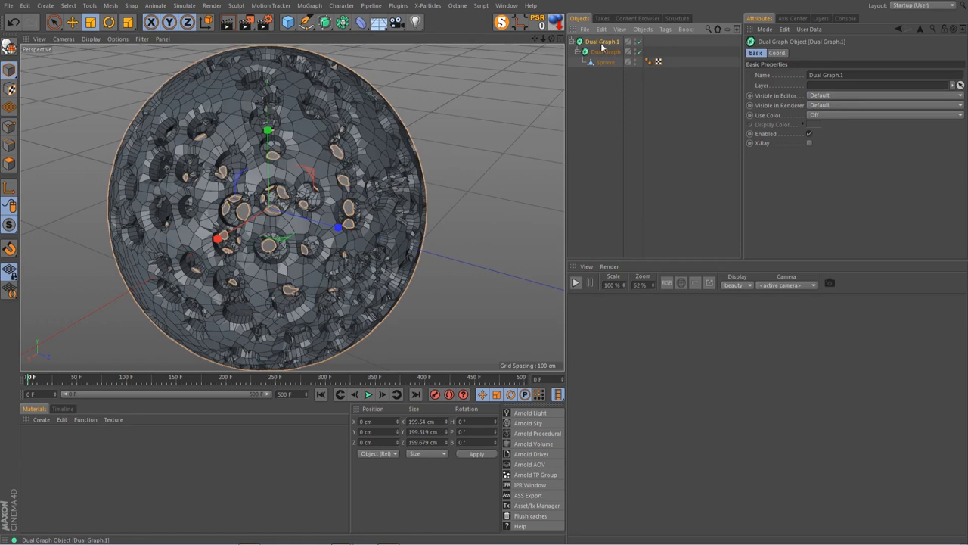
pyautogui.rightClick(603, 46)
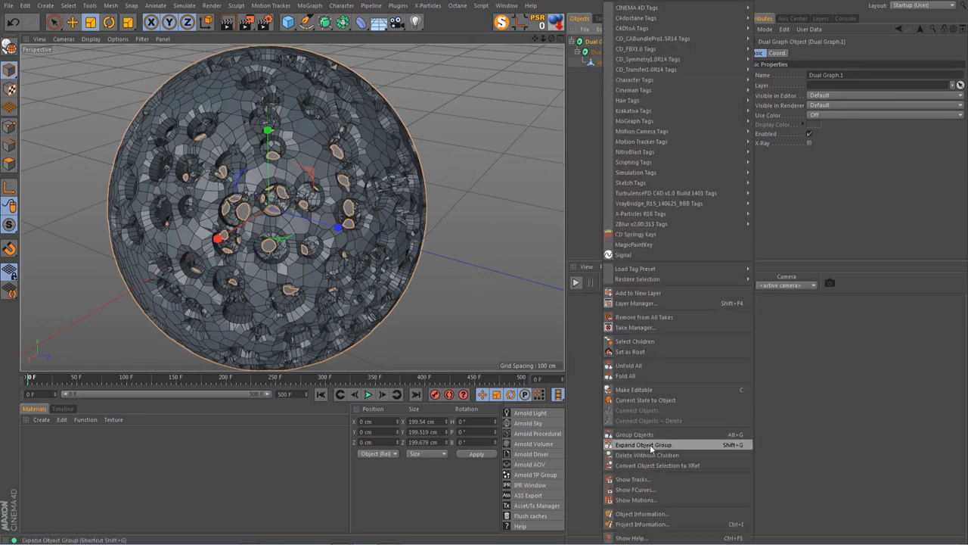
pyautogui.click(641, 400)
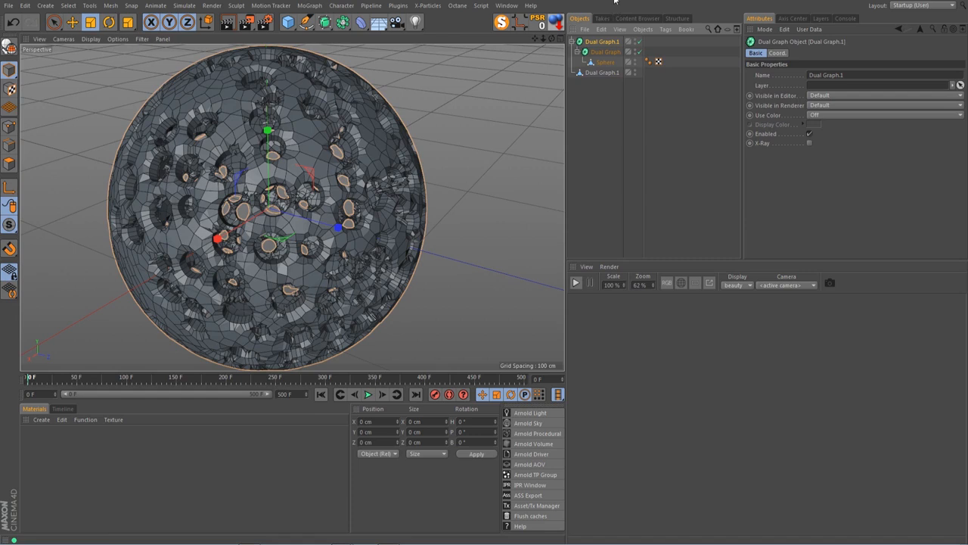
pyautogui.rightClick(606, 46)
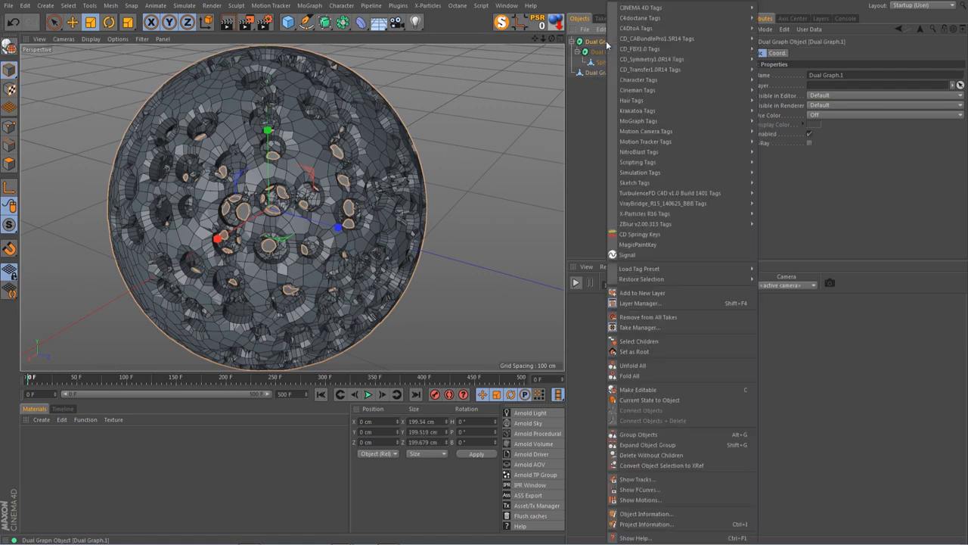
pyautogui.click(598, 44)
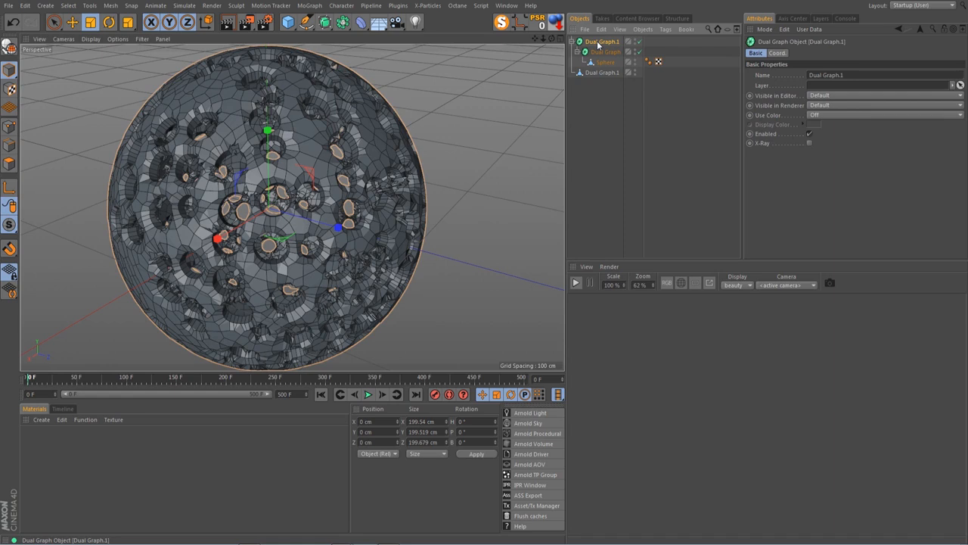
pyautogui.press('Delete')
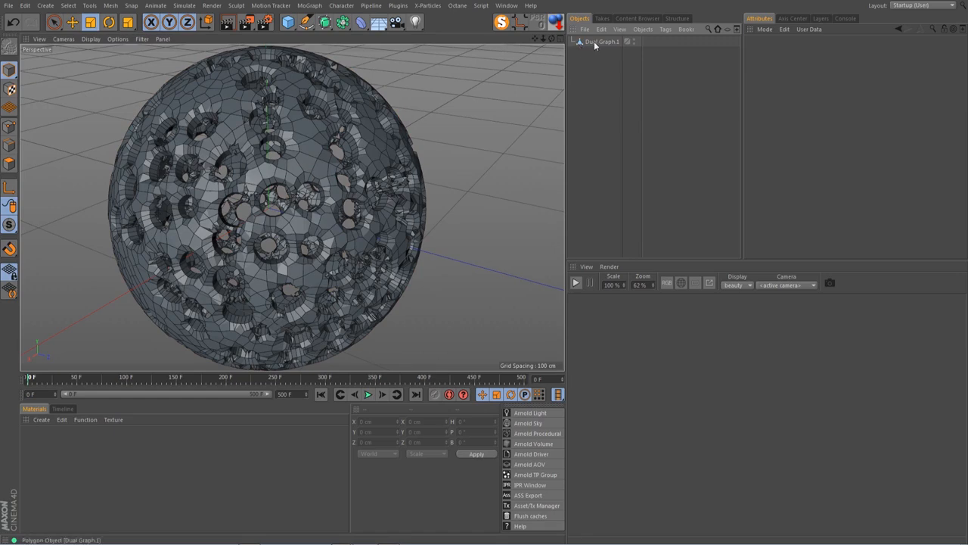
# - Switch the baked Dual Graph.1 mesh to polygon mode and inspect its cells around the holes
pyautogui.click(590, 42)
pyautogui.moveTo(552, 39); pyautogui.dragTo(600, 60)
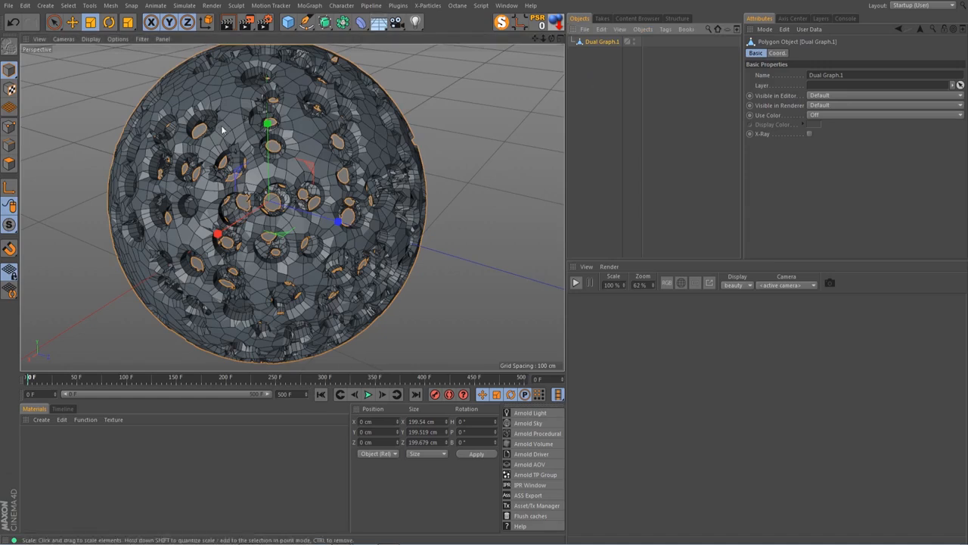
pyautogui.click(16, 162)
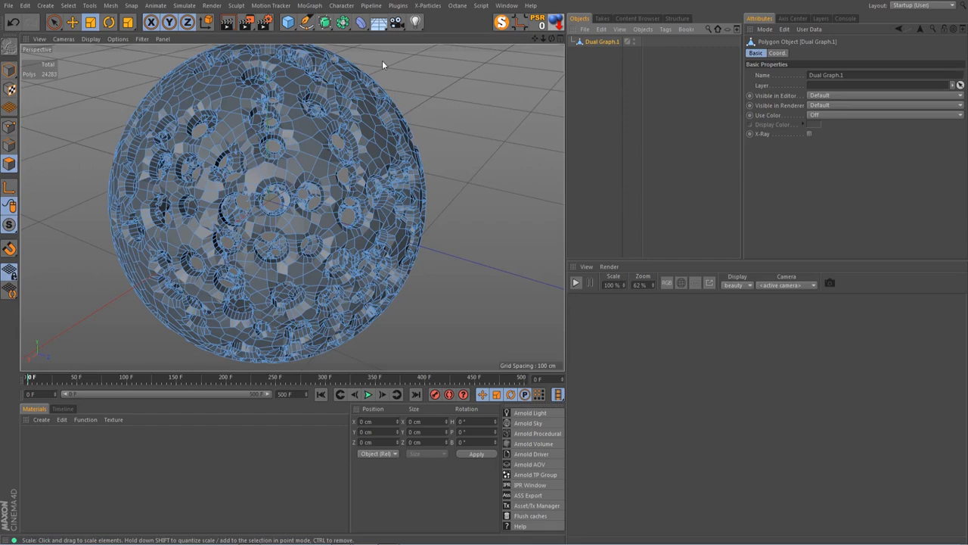
pyautogui.scroll(5, 227, 113)
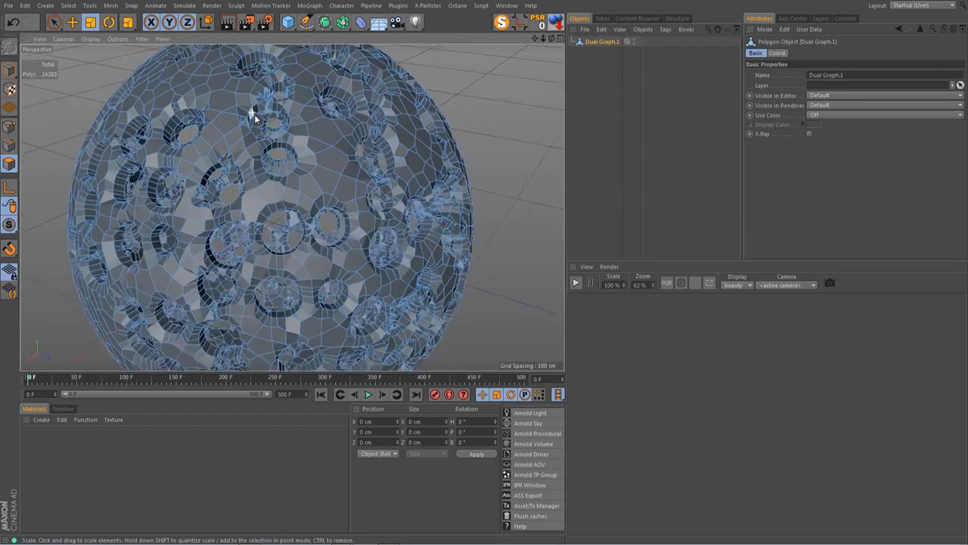
pyautogui.scroll(-5, 362, 205)
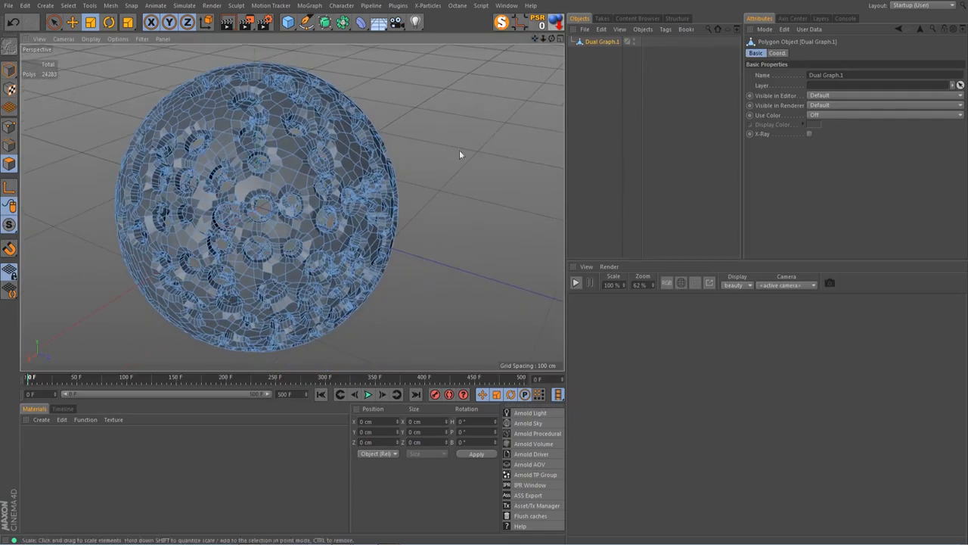
pyautogui.scroll(5, 391, 210)
pyautogui.scroll(-1, 394, 213)
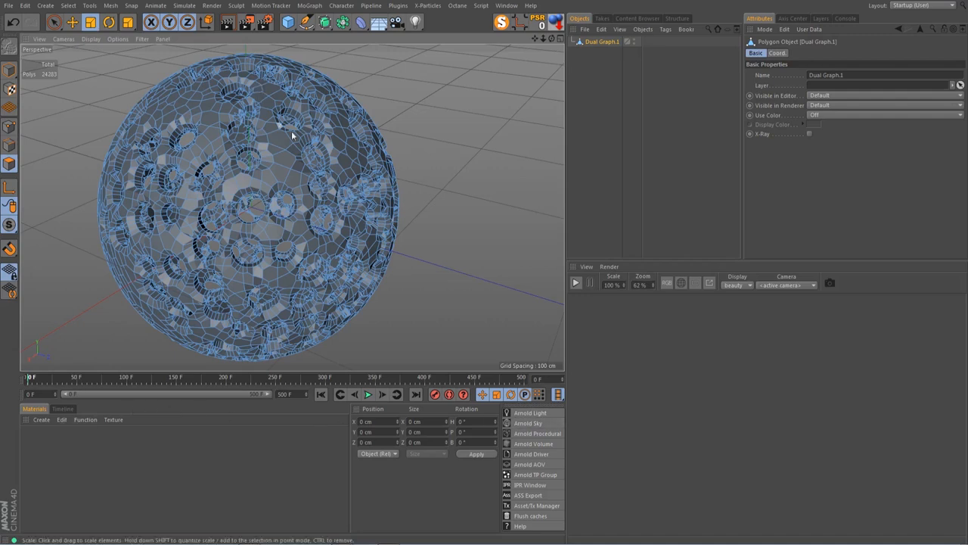
pyautogui.scroll(1, 53, 165)
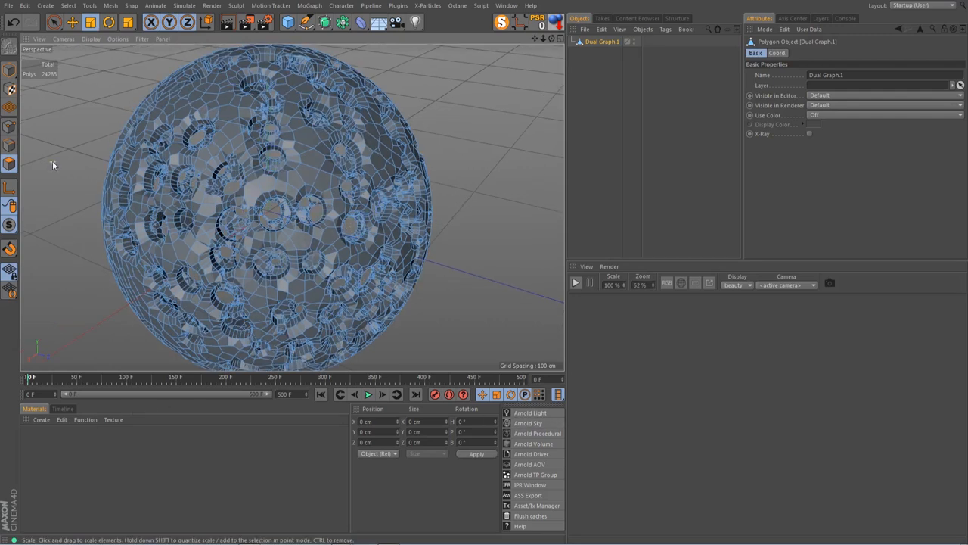
pyautogui.scroll(-1, 131, 165)
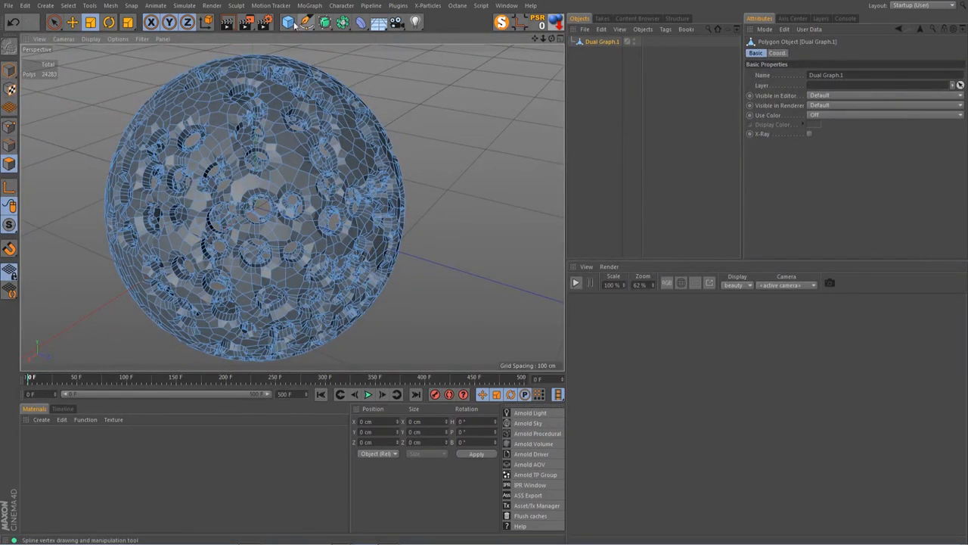
# - Paint over the visible polygons on the ball's right-hand side with Live Selection at Radius 44 and delete them
pyautogui.click(54, 22)
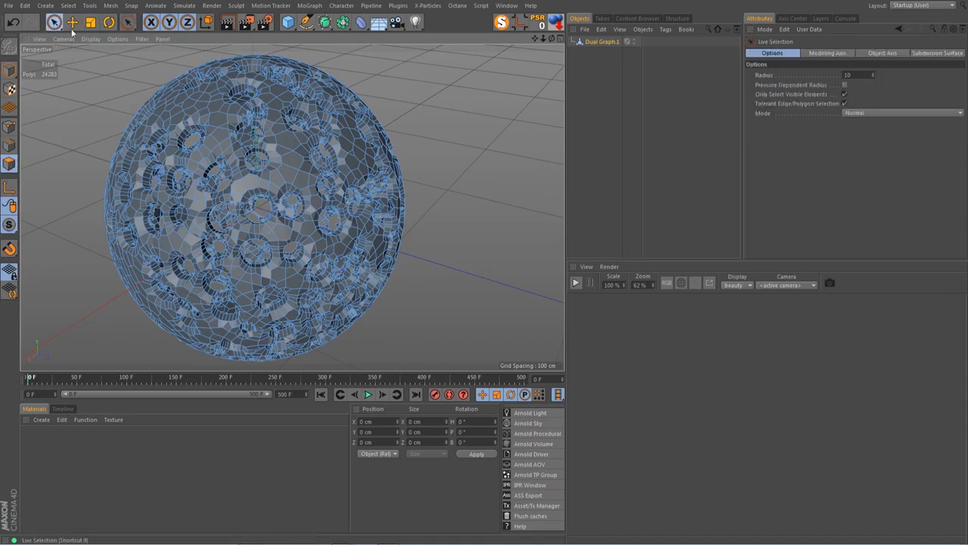
pyautogui.moveTo(323, 158); pyautogui.dragTo(326, 159, button='middle')
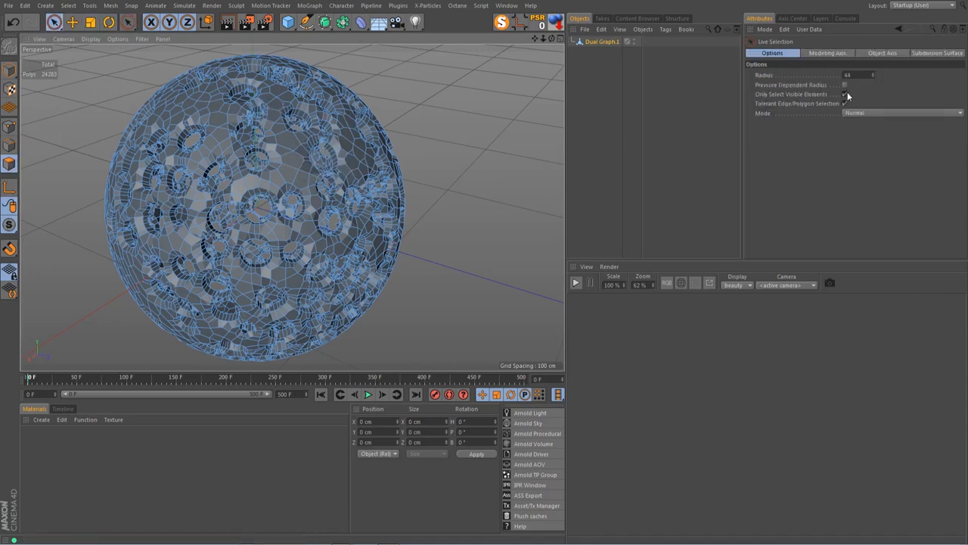
pyautogui.moveTo(335, 130)
pyautogui.mouseDown()
pyautogui.moveTo(380, 201)
pyautogui.moveTo(396, 281)
pyautogui.moveTo(382, 151)
pyautogui.moveTo(356, 99)
pyautogui.moveTo(333, 232)
pyautogui.moveTo(314, 158)
pyautogui.moveTo(395, 255)
pyautogui.mouseUp()
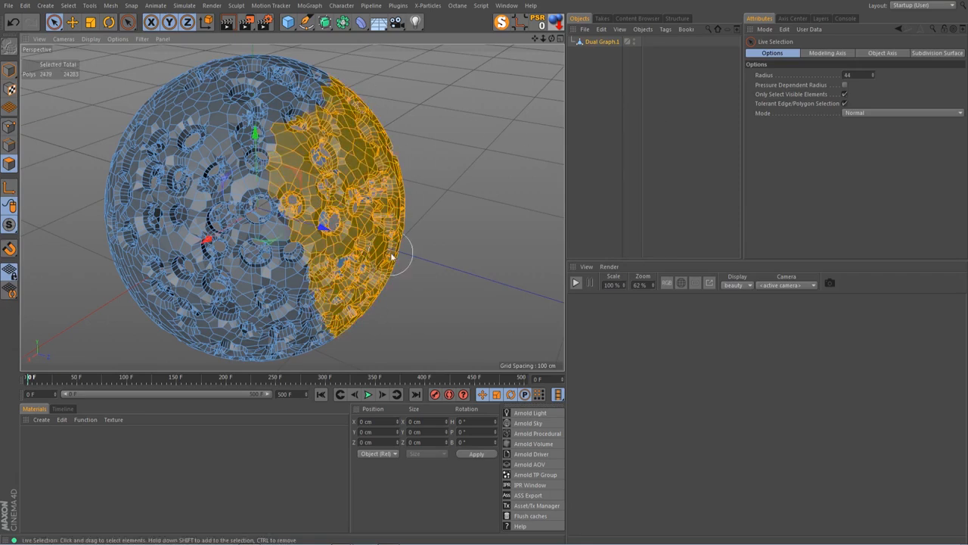
pyautogui.click(501, 292)
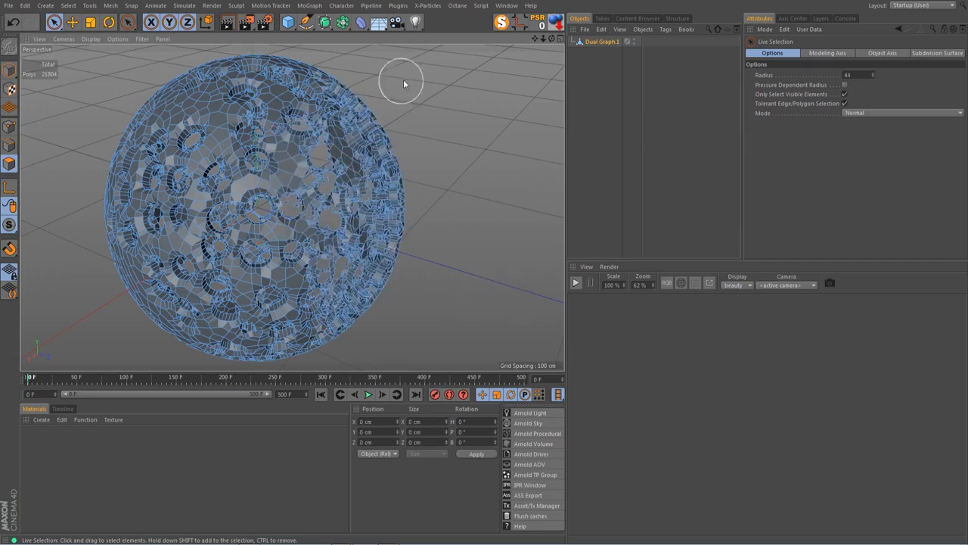
# - Disable Only Select Visible Elements, paint over the remaining inner and outer polygons on the ball's right-hand side, and delete them
pyautogui.moveTo(552, 39)
pyautogui.mouseDown()
pyautogui.moveTo(499, 19)
pyautogui.moveTo(525, 6)
pyautogui.moveTo(551, 24)
pyautogui.moveTo(497, 69)
pyautogui.mouseUp()
pyautogui.moveTo(350, 165)
pyautogui.mouseDown()
pyautogui.moveTo(369, 259)
pyautogui.moveTo(386, 188)
pyautogui.moveTo(356, 310)
pyautogui.moveTo(325, 231)
pyautogui.moveTo(346, 345)
pyautogui.moveTo(346, 123)
pyautogui.moveTo(357, 129)
pyautogui.moveTo(389, 293)
pyautogui.moveTo(416, 231)
pyautogui.mouseUp()
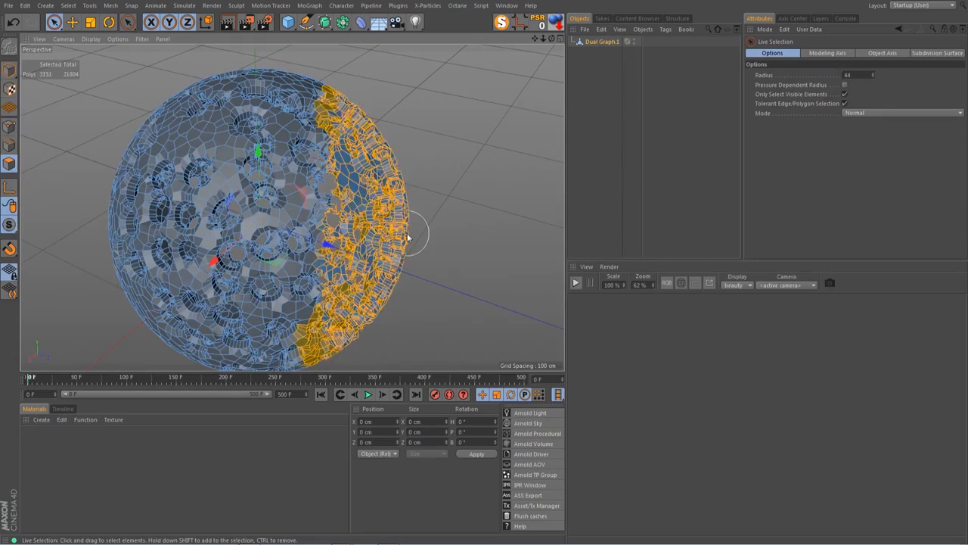
pyautogui.click(845, 93)
pyautogui.moveTo(349, 112)
pyautogui.mouseDown()
pyautogui.moveTo(336, 119)
pyautogui.moveTo(323, 329)
pyautogui.moveTo(344, 177)
pyautogui.moveTo(401, 258)
pyautogui.moveTo(361, 351)
pyautogui.moveTo(299, 358)
pyautogui.moveTo(358, 317)
pyautogui.mouseUp()
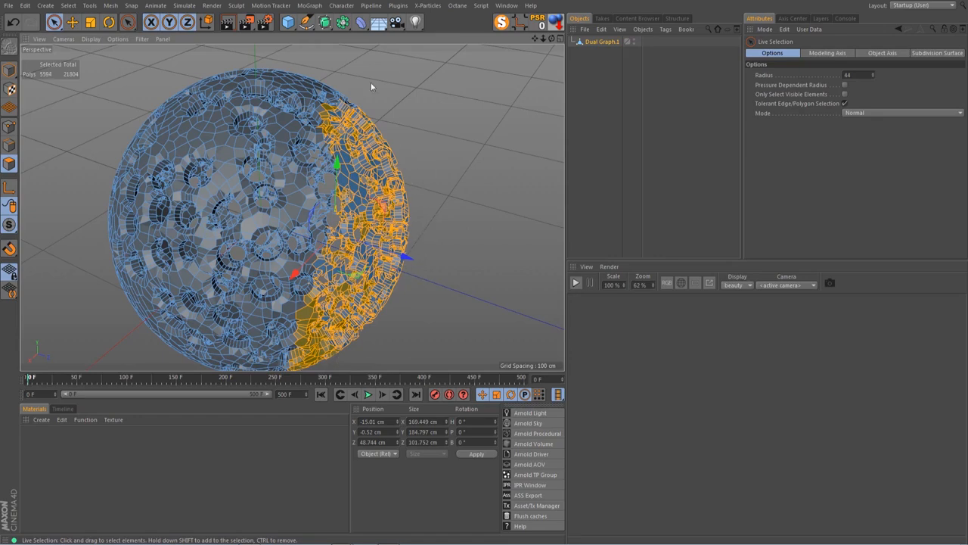
pyautogui.press('Delete')
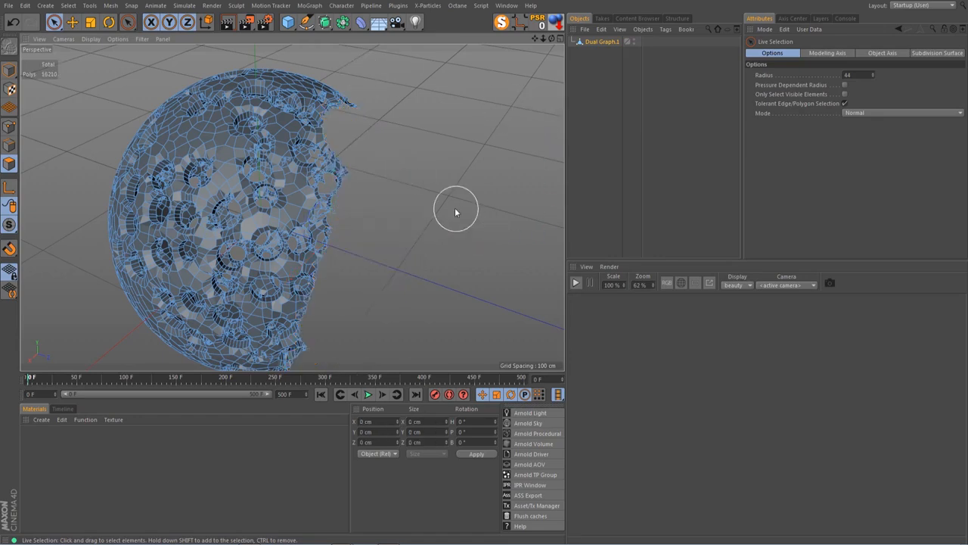
# - Select all polygons of the cut-open ball and apply Extrude Inner with Preserve Groups off and Offset -0.3 cm
pyautogui.moveTo(535, 39)
pyautogui.mouseDown()
pyautogui.moveTo(538, 6)
pyautogui.moveTo(565, 41)
pyautogui.moveTo(582, 21)
pyautogui.moveTo(552, 43)
pyautogui.mouseUp()
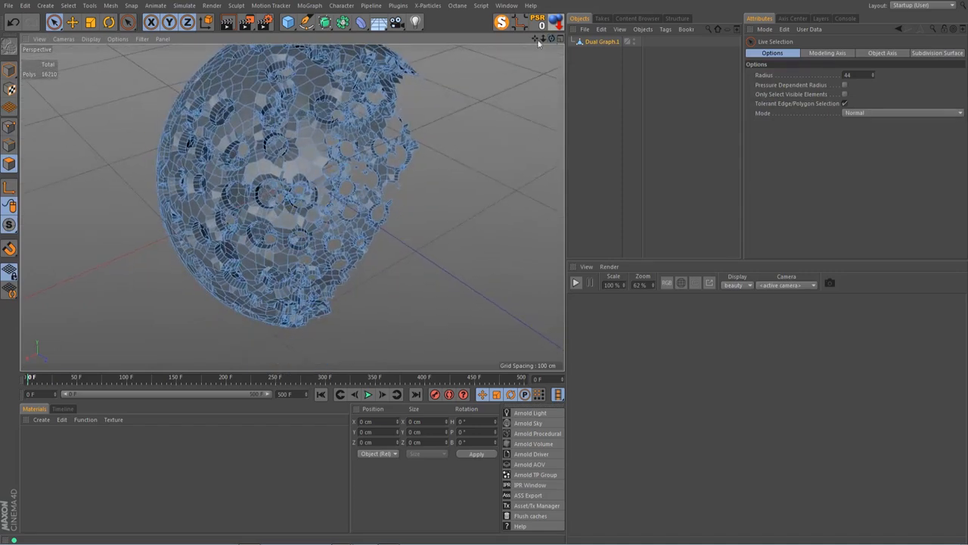
pyautogui.click(590, 41)
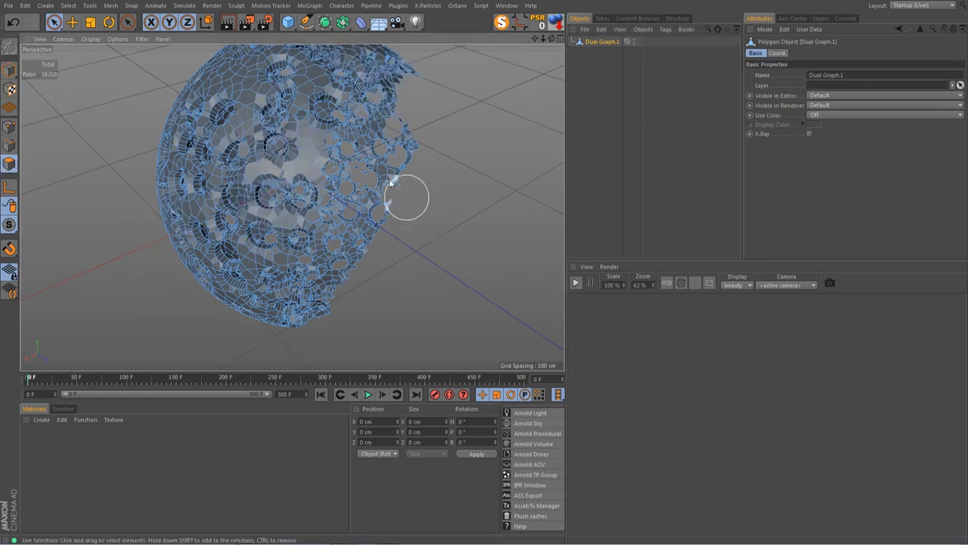
pyautogui.hotkey('ctrl', 'a')
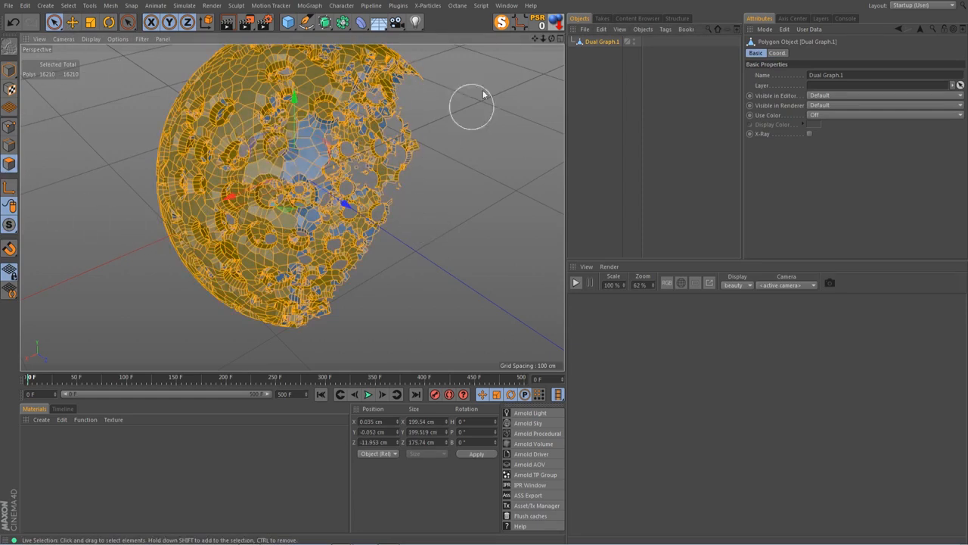
pyautogui.moveTo(534, 38); pyautogui.dragTo(534, 67)
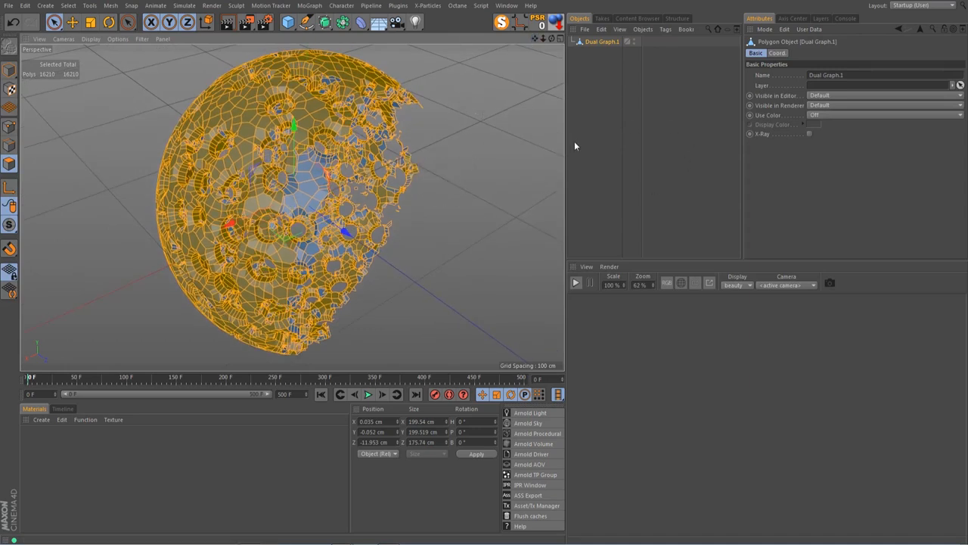
pyautogui.press('i')
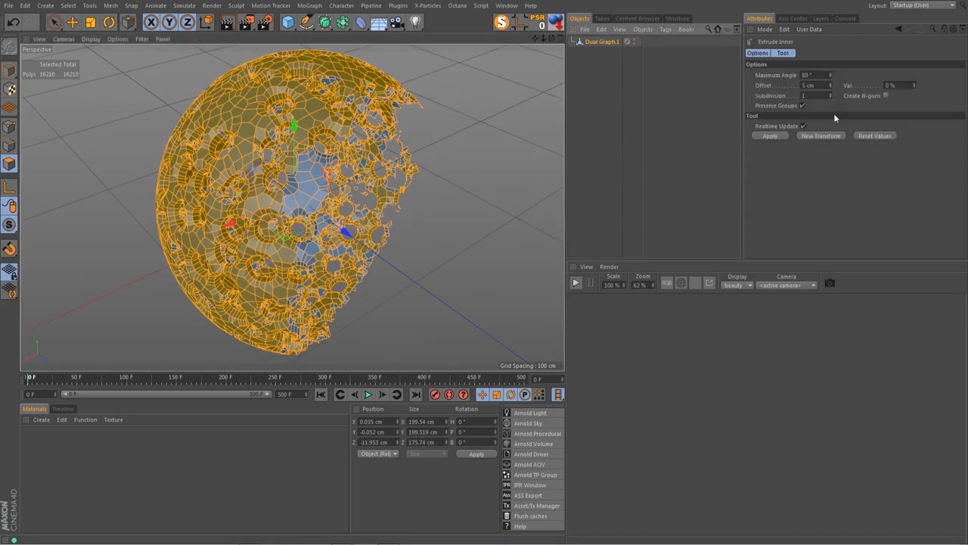
pyautogui.click(802, 106)
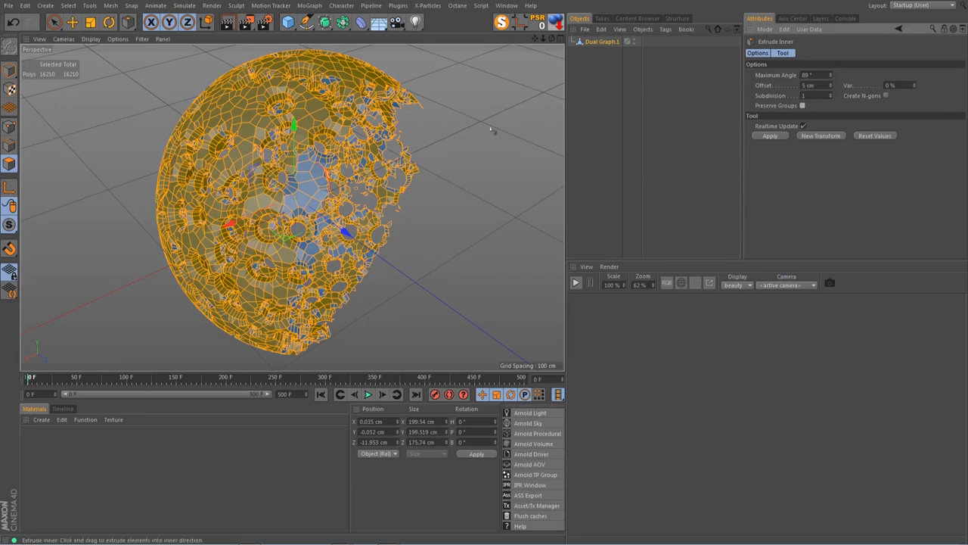
pyautogui.scroll(5, 269, 149)
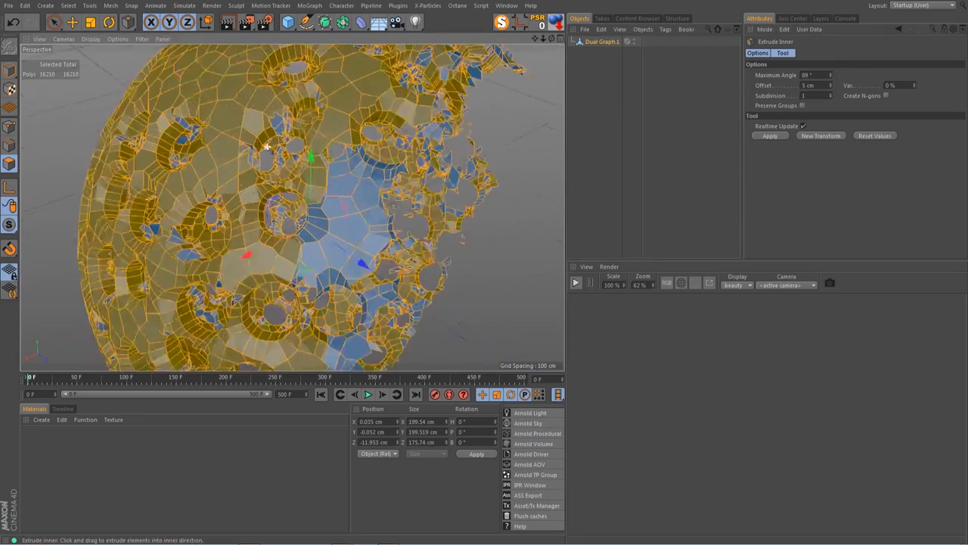
pyautogui.scroll(-5, 382, 206)
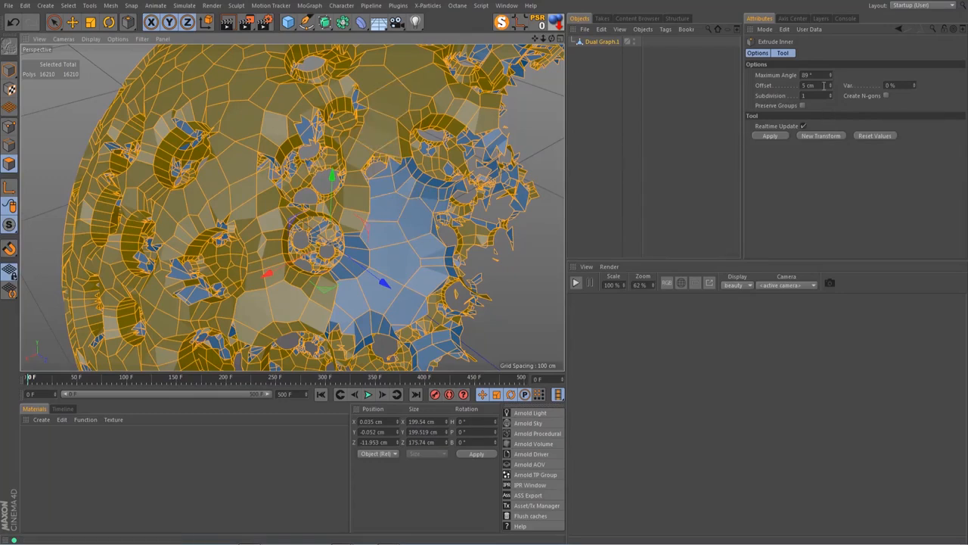
pyautogui.moveTo(819, 85); pyautogui.dragTo(768, 86)
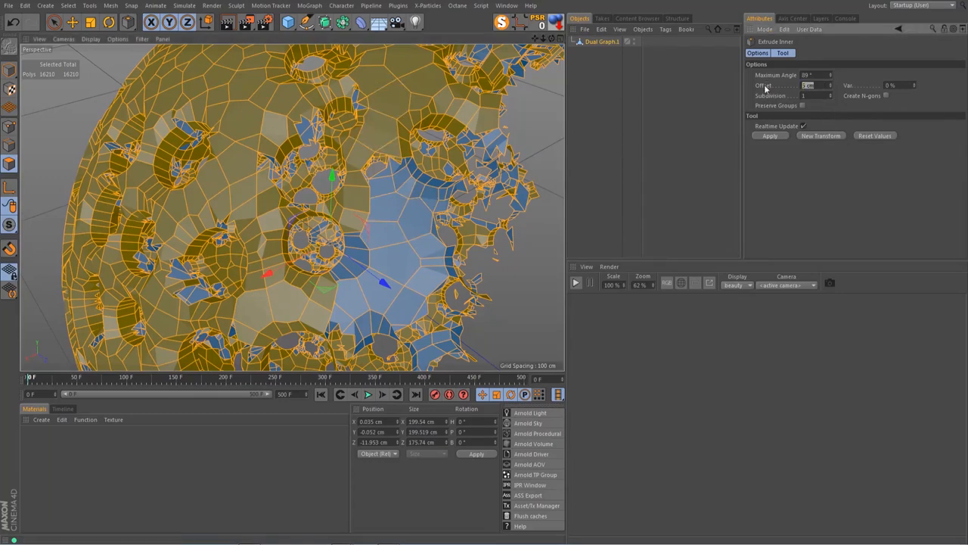
pyautogui.press('BackSpace')
pyautogui.press('Return')
pyautogui.click(770, 135)
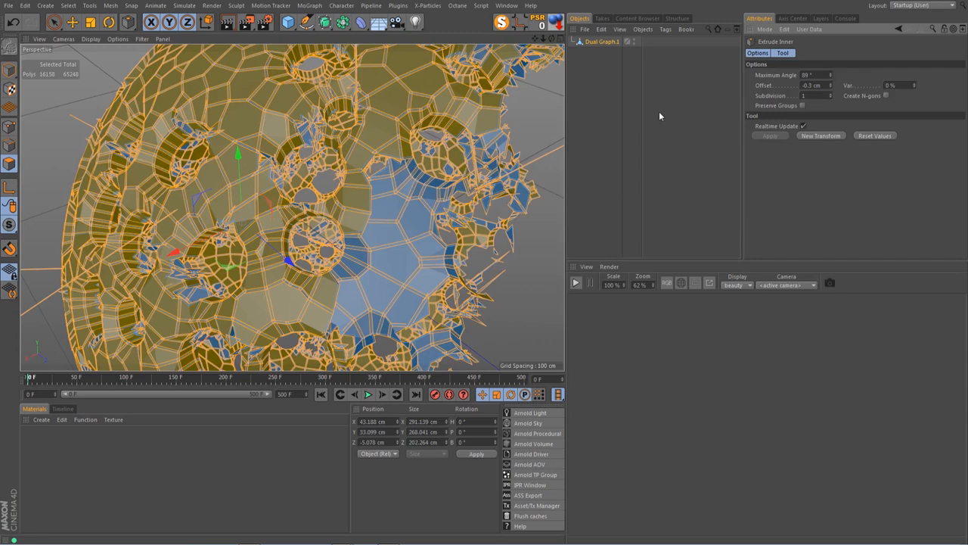
# - Extrude the selected polygons by -0.4 cm with Preserve Groups off, and apply Extrude Inner again with Offset -0.3 cm
pyautogui.press('d')
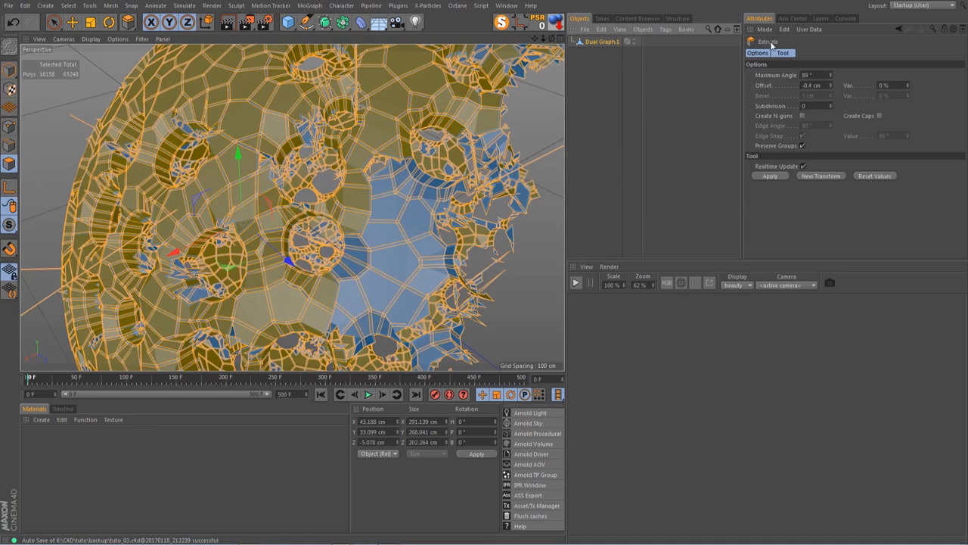
pyautogui.click(802, 146)
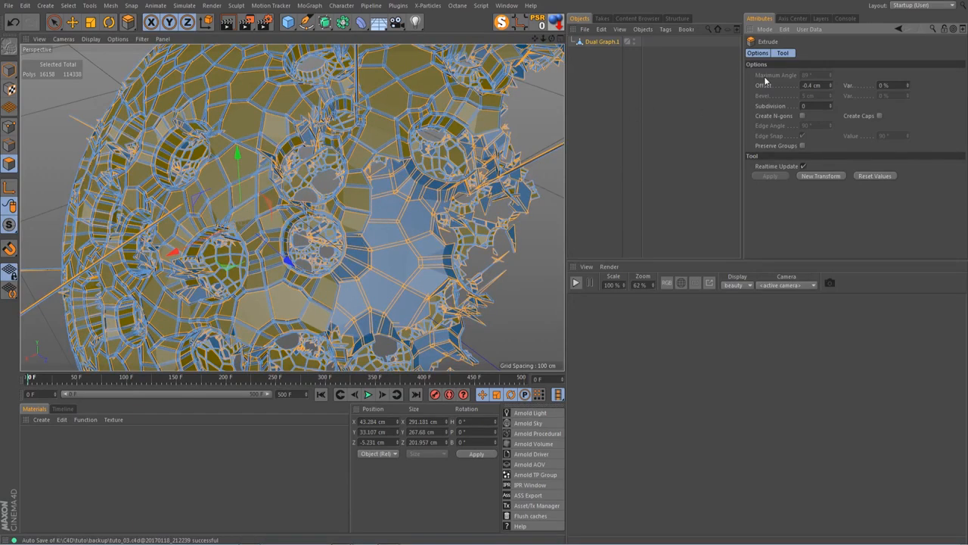
pyautogui.press('i')
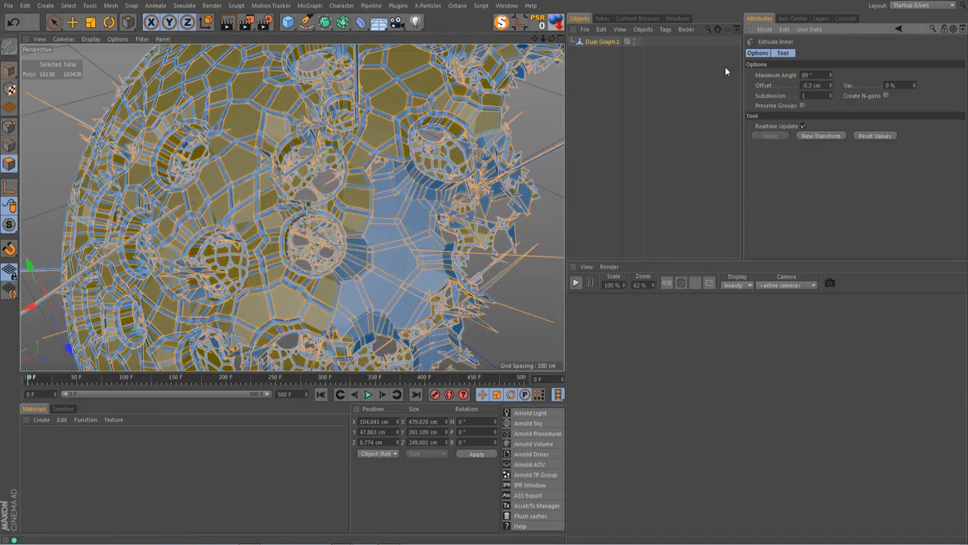
# - Store the current polygon selection of Dual Graph.1 as a Polygon Selection tag
pyautogui.click(601, 43)
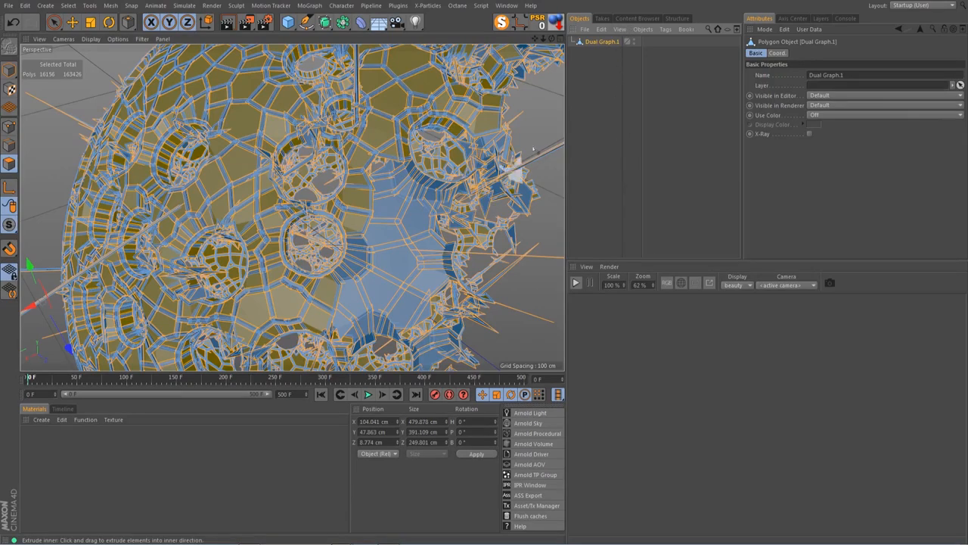
pyautogui.click(68, 7)
pyautogui.click(96, 267)
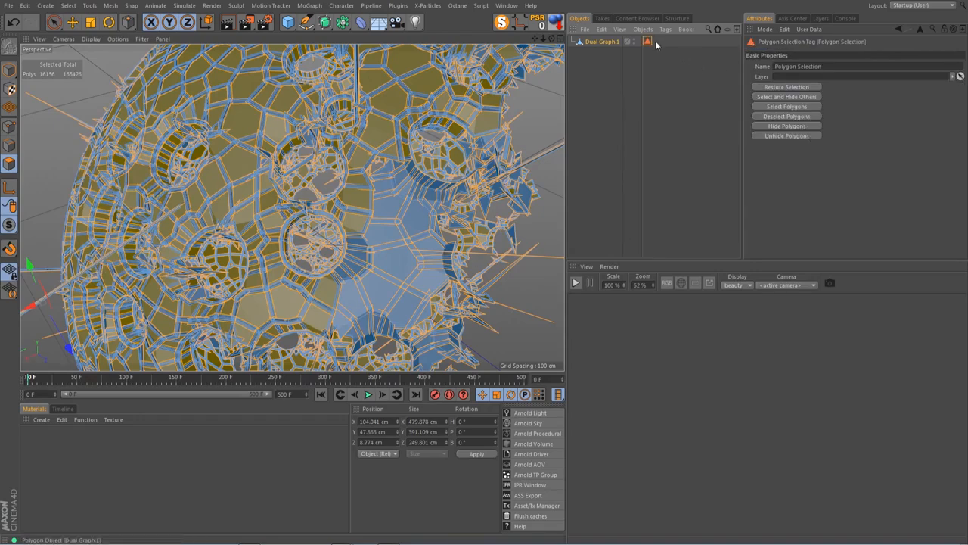
# - Select the long spike polygons protruding around the outside of Dual Graph.1 and delete them
pyautogui.moveTo(544, 39); pyautogui.dragTo(511, 8)
pyautogui.click(597, 58)
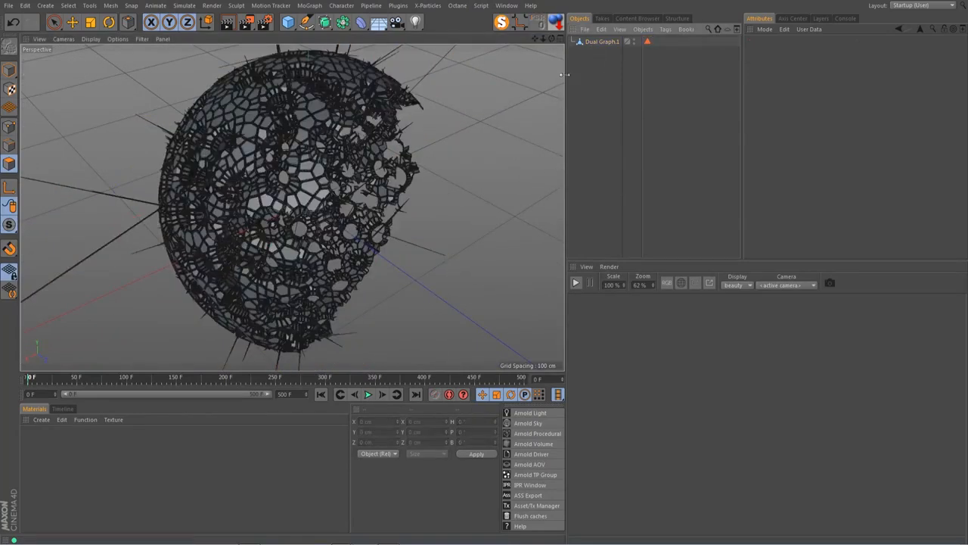
pyautogui.click(9, 70)
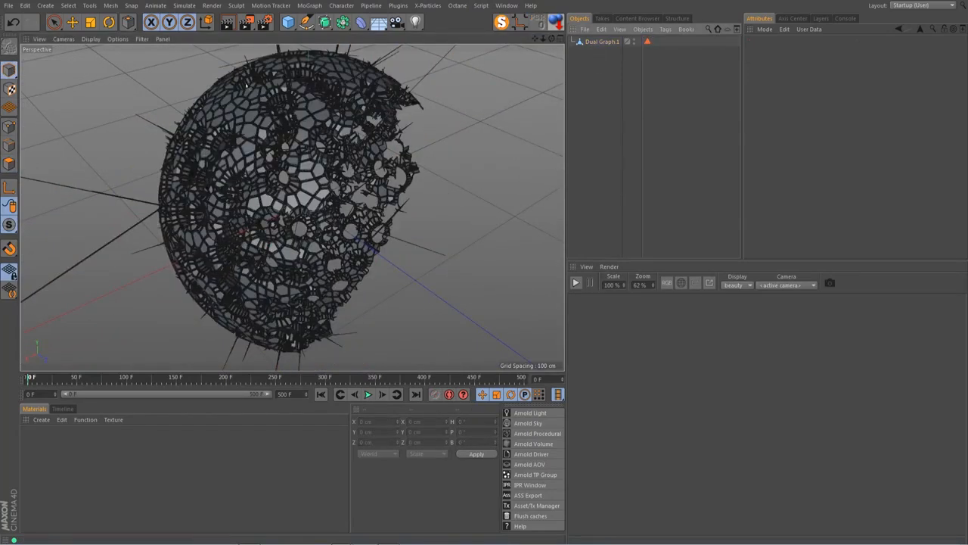
pyautogui.moveTo(551, 39); pyautogui.dragTo(143, 41)
pyautogui.moveTo(291, 205); pyautogui.dragTo(291, 205)
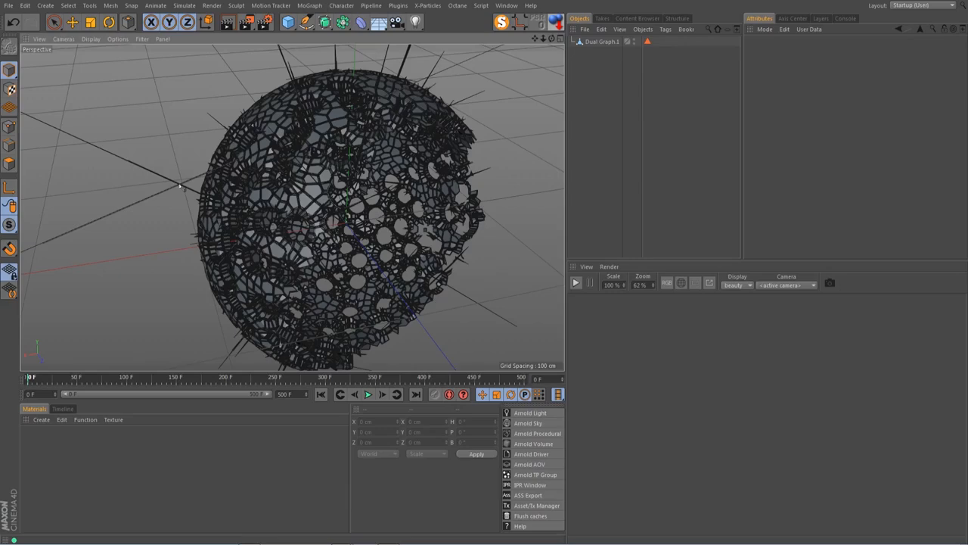
pyautogui.click(9, 164)
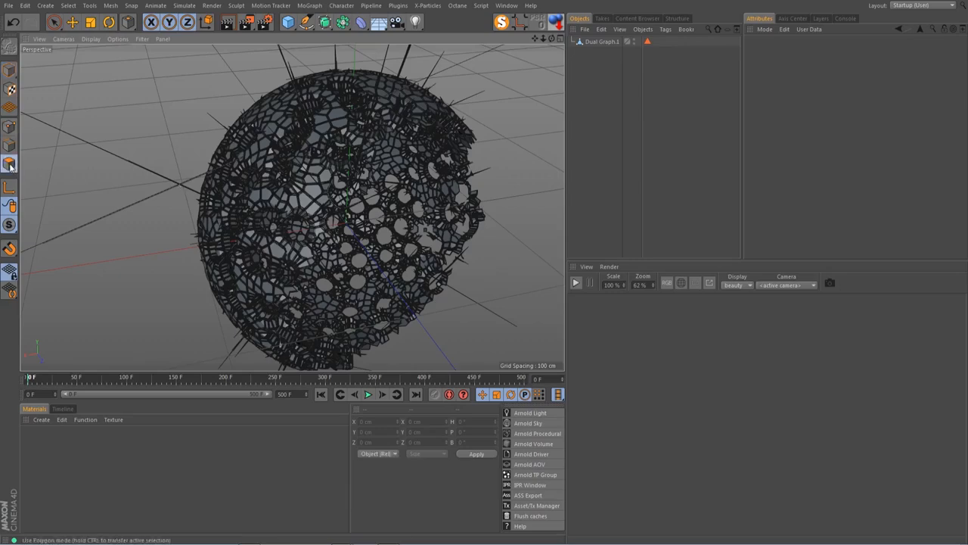
pyautogui.click(54, 22)
pyautogui.click(602, 42)
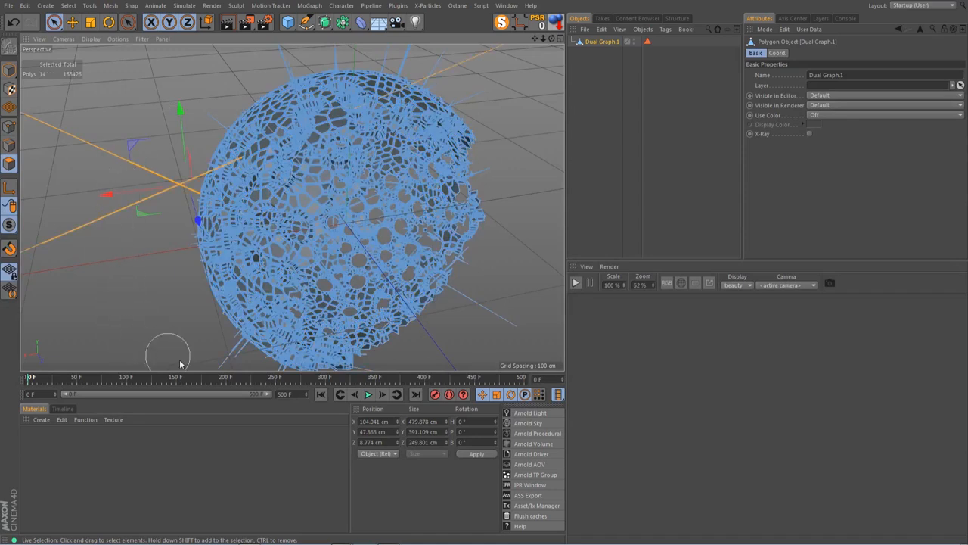
pyautogui.moveTo(226, 358)
pyautogui.mouseDown()
pyautogui.moveTo(173, 145)
pyautogui.moveTo(257, 78)
pyautogui.moveTo(333, 61)
pyautogui.moveTo(475, 69)
pyautogui.mouseUp()
pyautogui.moveTo(498, 100)
pyautogui.mouseDown()
pyautogui.moveTo(443, 69)
pyautogui.moveTo(504, 123)
pyautogui.moveTo(473, 331)
pyautogui.moveTo(506, 272)
pyautogui.moveTo(440, 347)
pyautogui.mouseUp()
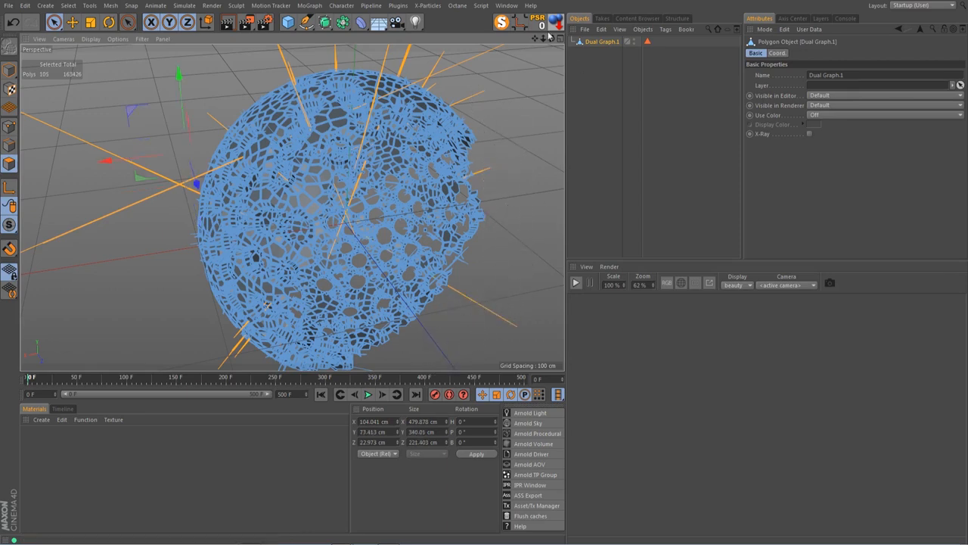
pyautogui.moveTo(534, 38); pyautogui.dragTo(527, 0)
pyautogui.moveTo(228, 330)
pyautogui.keyDown('shift'); pyautogui.mouseDown()
pyautogui.moveTo(388, 331)
pyautogui.moveTo(527, 346)
pyautogui.mouseUp(); pyautogui.keyUp('shift')
pyautogui.press('Delete')
# - Select the remaining spikes along the ball's upper outline and around its closed back side, and delete them
pyautogui.moveTo(537, 39); pyautogui.dragTo(506, 103)
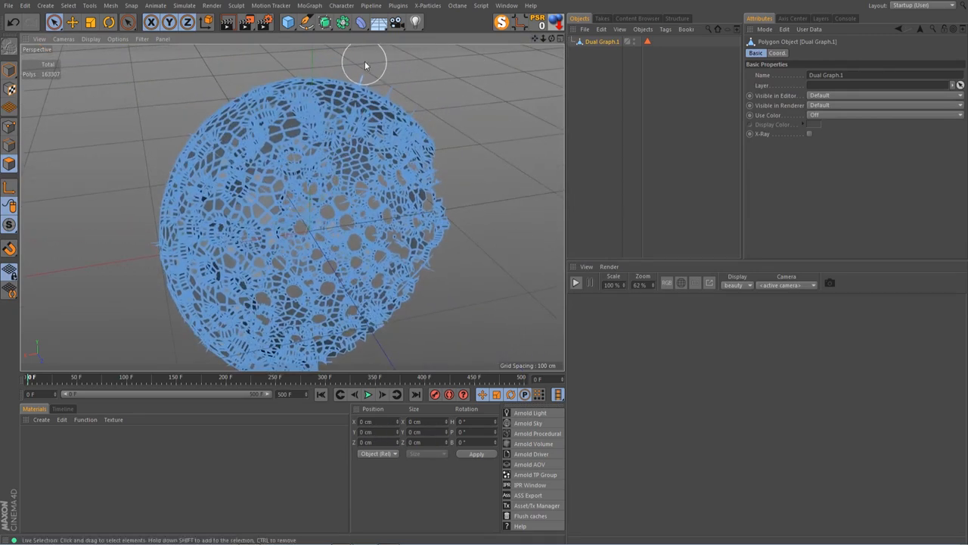
pyautogui.moveTo(371, 60)
pyautogui.mouseDown()
pyautogui.moveTo(428, 93)
pyautogui.moveTo(524, 124)
pyautogui.mouseUp()
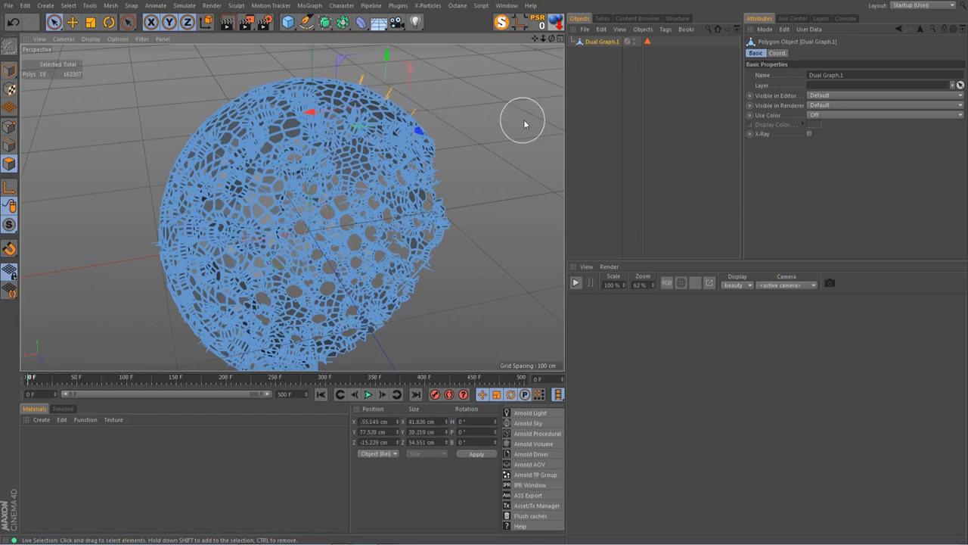
pyautogui.press('Delete')
pyautogui.moveTo(551, 39)
pyautogui.mouseDown()
pyautogui.moveTo(476, 53)
pyautogui.moveTo(454, 46)
pyautogui.mouseUp()
pyautogui.moveTo(304, 72); pyautogui.dragTo(338, 122)
pyautogui.moveTo(322, 243)
pyautogui.mouseDown()
pyautogui.moveTo(310, 275)
pyautogui.moveTo(184, 336)
pyautogui.mouseUp()
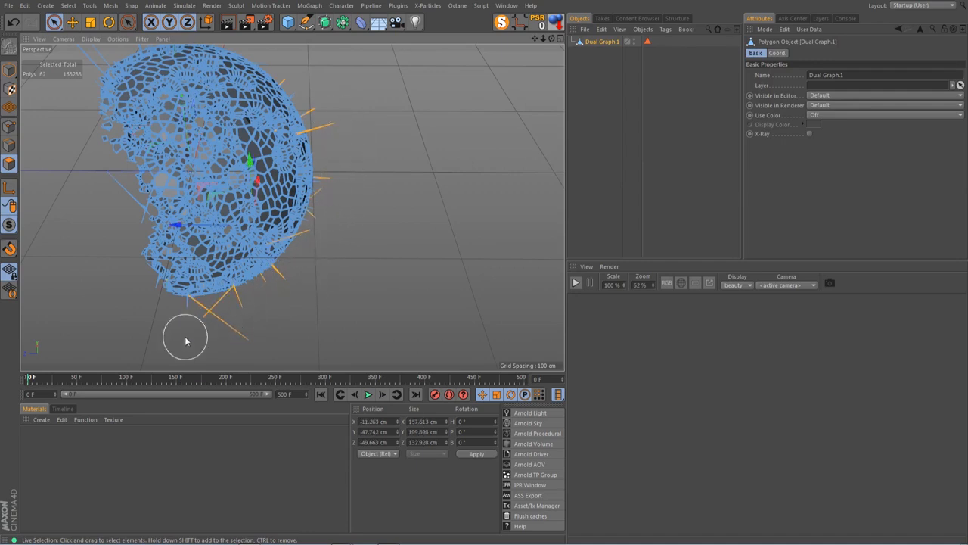
pyautogui.click(405, 284)
# - Select the long spikes sticking out along the ball's open cut side and delete them
pyautogui.moveTo(73, 61)
pyautogui.mouseDown()
pyautogui.moveTo(97, 40)
pyautogui.moveTo(115, 42)
pyautogui.mouseUp()
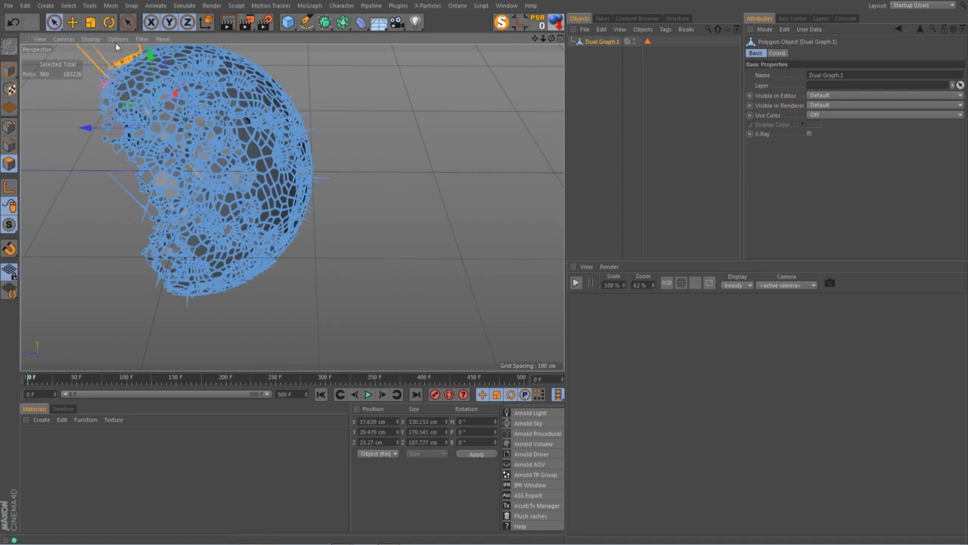
pyautogui.moveTo(535, 38)
pyautogui.mouseDown()
pyautogui.moveTo(599, 79)
pyautogui.moveTo(672, 98)
pyautogui.mouseUp()
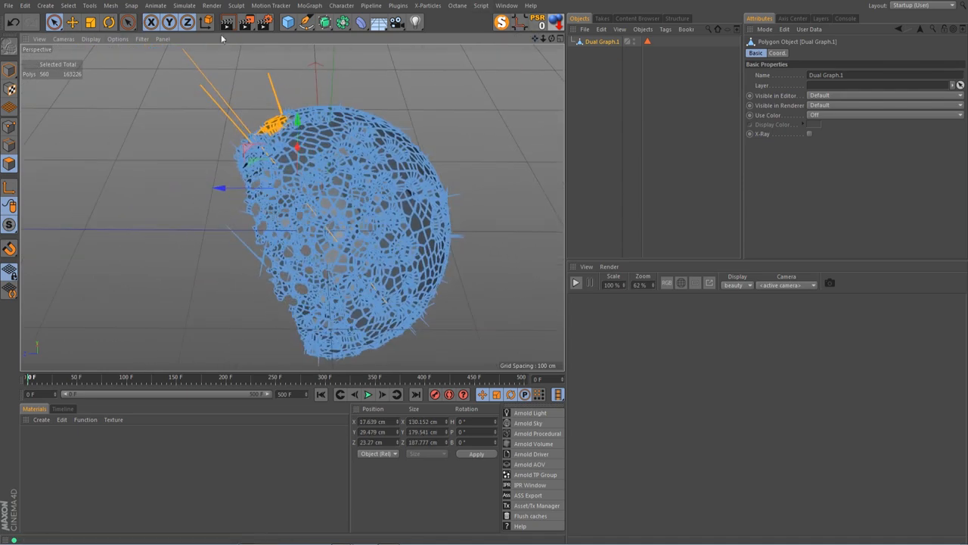
pyautogui.moveTo(186, 123); pyautogui.dragTo(311, 63)
pyautogui.click(153, 194)
pyautogui.moveTo(226, 280); pyautogui.dragTo(238, 260)
pyautogui.press('Delete')
# - Delete the short spikes left on the ball's rounded back edge and at its upper rim
pyautogui.moveTo(458, 174); pyautogui.dragTo(473, 190)
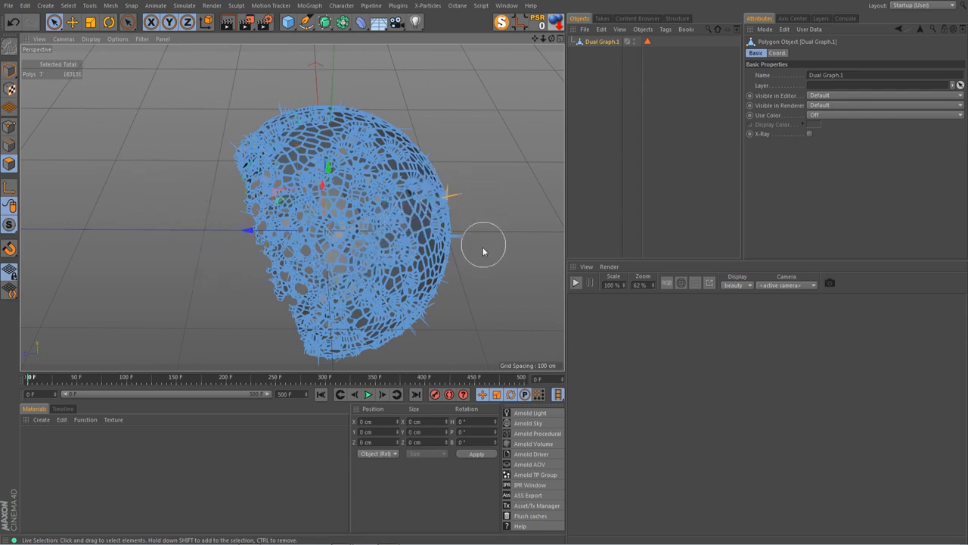
pyautogui.moveTo(477, 246); pyautogui.dragTo(470, 289)
pyautogui.press('Delete')
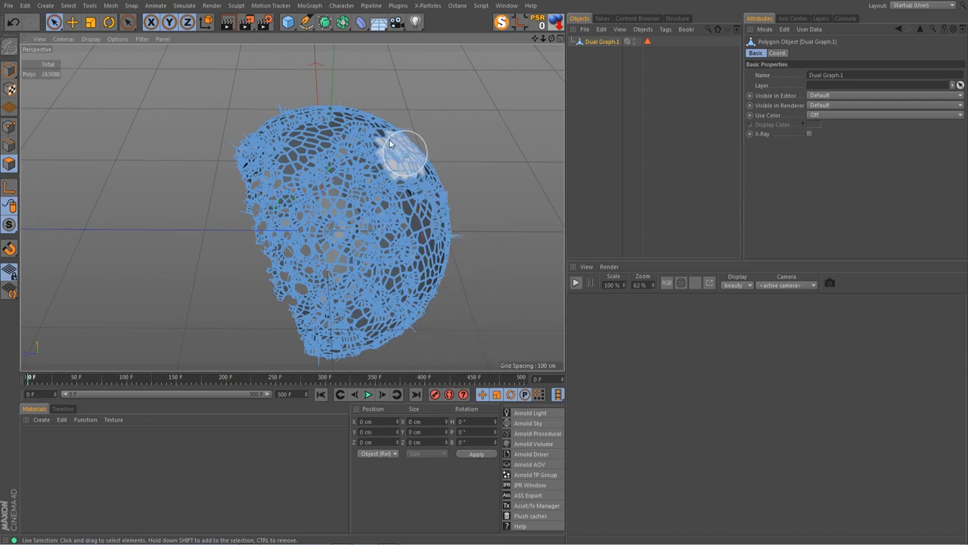
pyautogui.moveTo(270, 89); pyautogui.dragTo(286, 80)
pyautogui.press('Delete')
pyautogui.click(219, 133)
pyautogui.press('Delete')
# - Select and delete the stray spikes protruding from the ball's lower outline, seen from another side
pyautogui.moveTo(543, 39); pyautogui.dragTo(514, 44)
pyautogui.moveTo(178, 190)
pyautogui.mouseDown()
pyautogui.moveTo(189, 224)
pyautogui.moveTo(231, 268)
pyautogui.mouseUp()
pyautogui.press('Delete')
pyautogui.moveTo(184, 190)
pyautogui.mouseDown()
pyautogui.moveTo(202, 225)
pyautogui.moveTo(272, 233)
pyautogui.moveTo(324, 265)
pyautogui.mouseUp()
pyautogui.press('Delete')
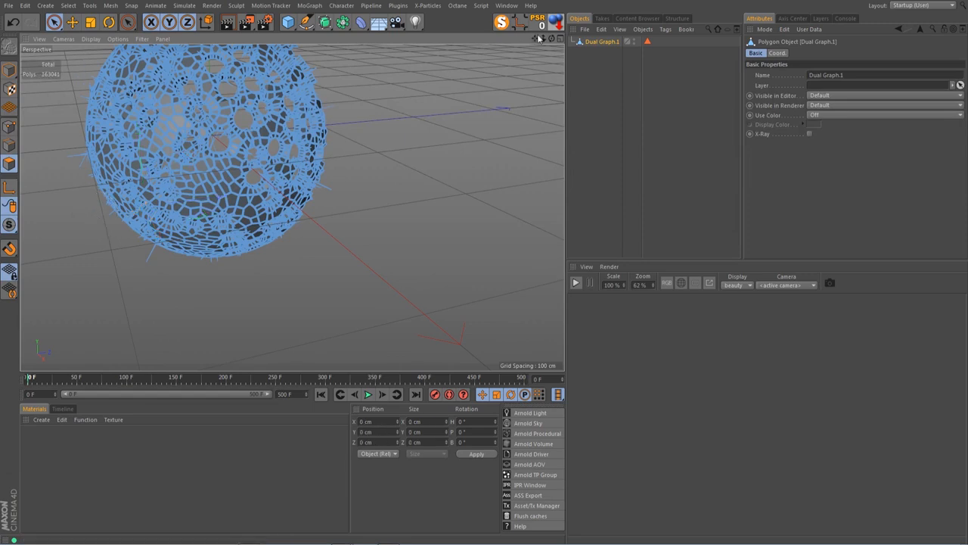
# - Deselect the ball in Model mode and examine its cleaned outline, holes and extruded cells from several angles and distances
pyautogui.moveTo(551, 40); pyautogui.dragTo(293, 208)
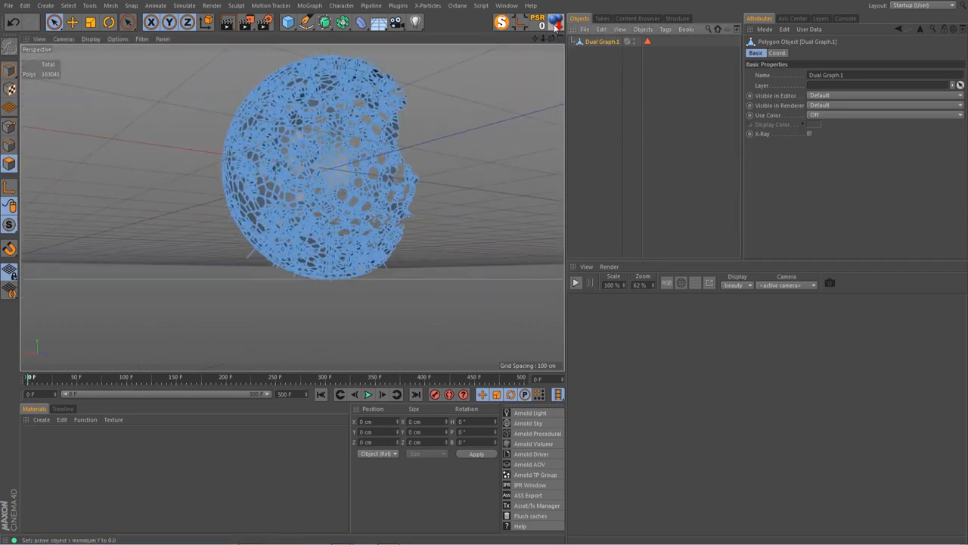
pyautogui.moveTo(551, 41); pyautogui.dragTo(554, 47)
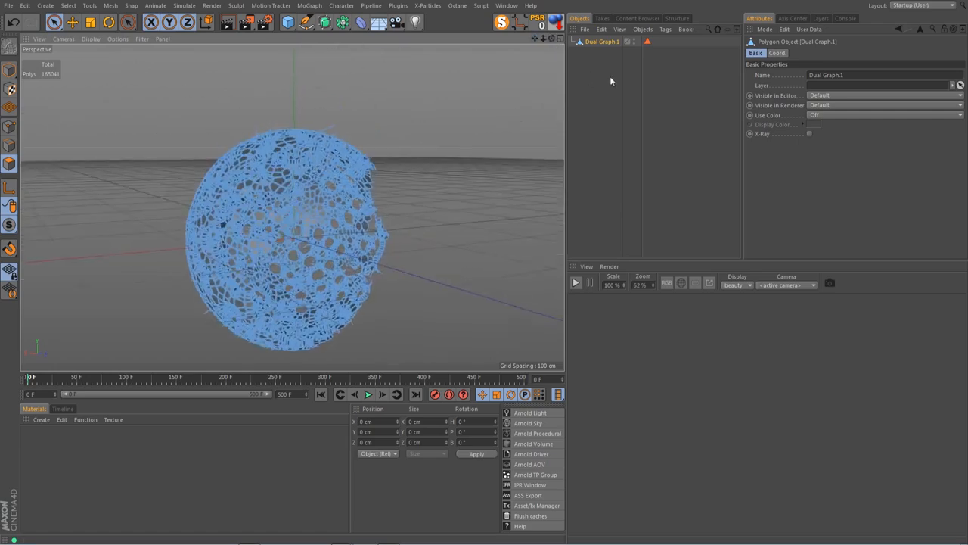
pyautogui.click(611, 81)
pyautogui.click(11, 71)
pyautogui.moveTo(552, 39); pyautogui.dragTo(553, 47)
pyautogui.keyDown('alt'); pyautogui.moveTo(292, 208); pyautogui.dragTo(210, 269); pyautogui.keyUp('alt')
pyautogui.scroll(5, 172, 243)
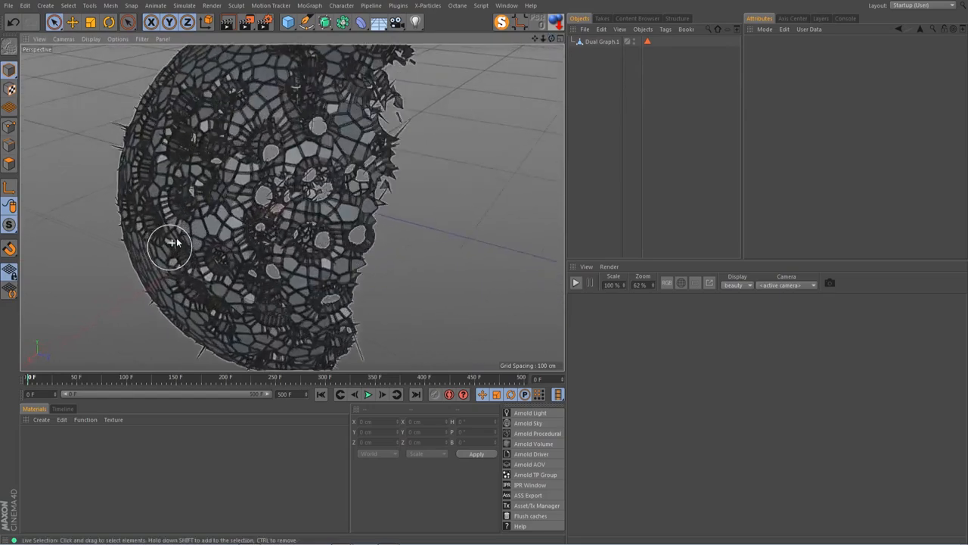
pyautogui.scroll(5, 143, 167)
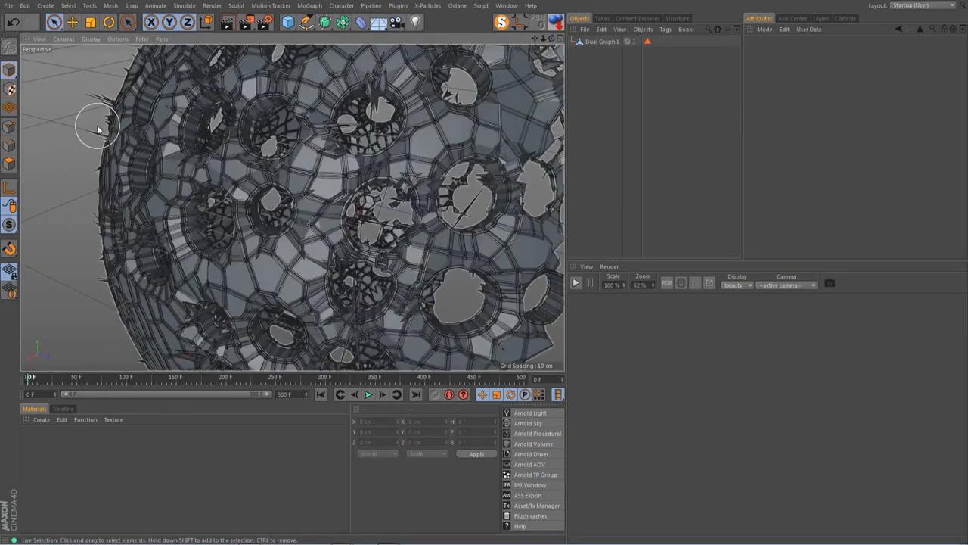
pyautogui.scroll(-8, 97, 130)
pyautogui.moveTo(552, 40); pyautogui.dragTo(292, 208)
pyautogui.moveTo(535, 40); pyautogui.dragTo(552, 53)
pyautogui.scroll(5, 300, 171)
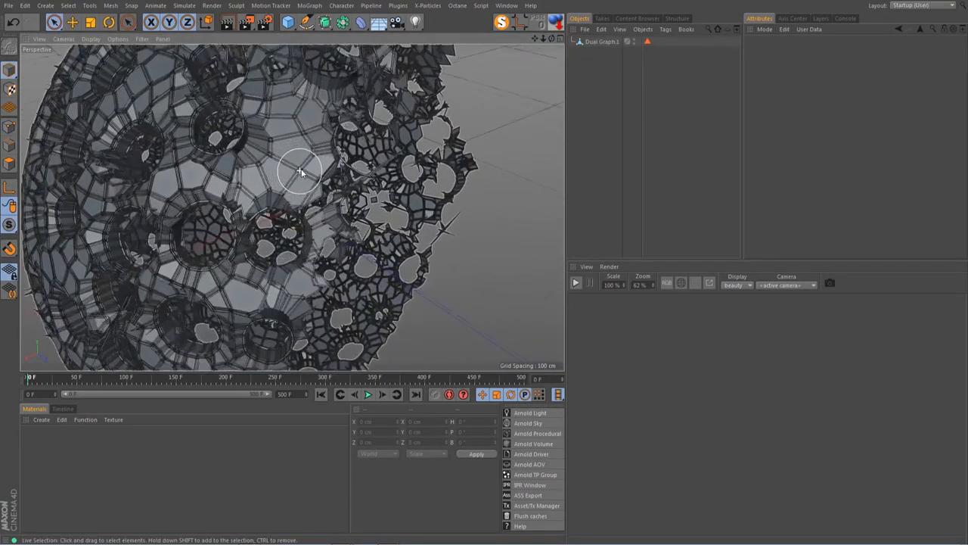
pyautogui.scroll(-3, 300, 172)
# - Place Dual Graph.1 under a Subdivision Surface, check the smoothed cells up close, and disable the generator
pyautogui.click(602, 42)
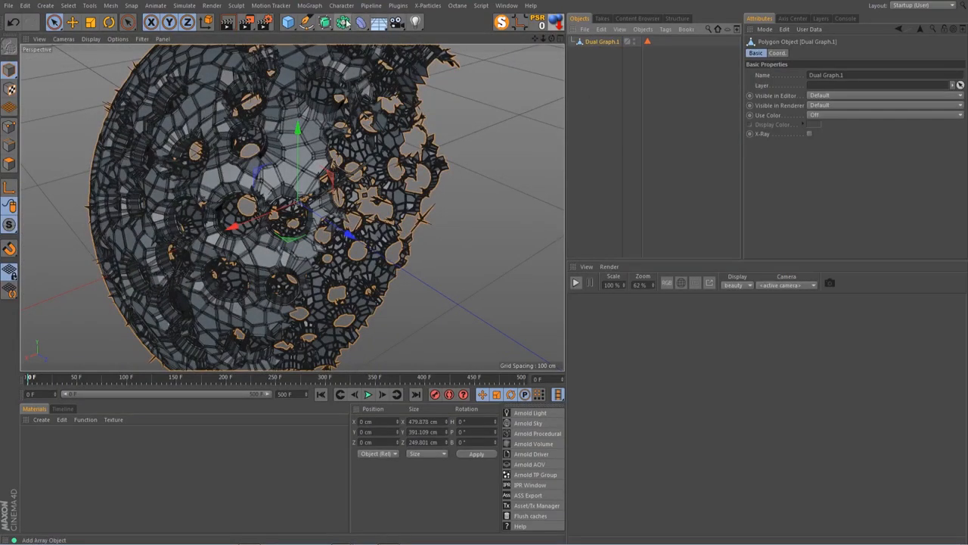
pyautogui.keyDown('alt'); pyautogui.click(343, 21); pyautogui.keyUp('alt')
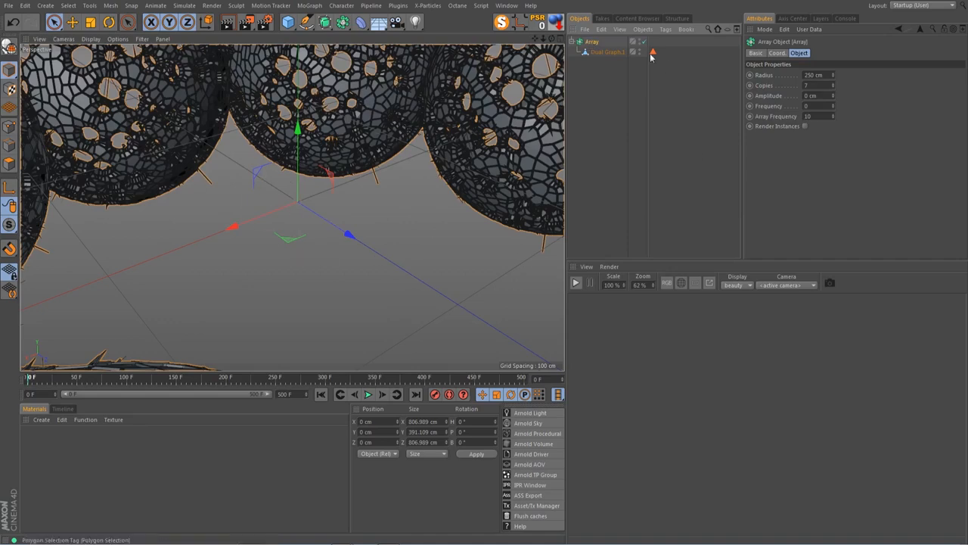
pyautogui.hotkey('ctrl', 'z')
pyautogui.keyDown('alt'); pyautogui.moveTo(326, 27); pyautogui.dragTo(352, 37); pyautogui.keyUp('alt')
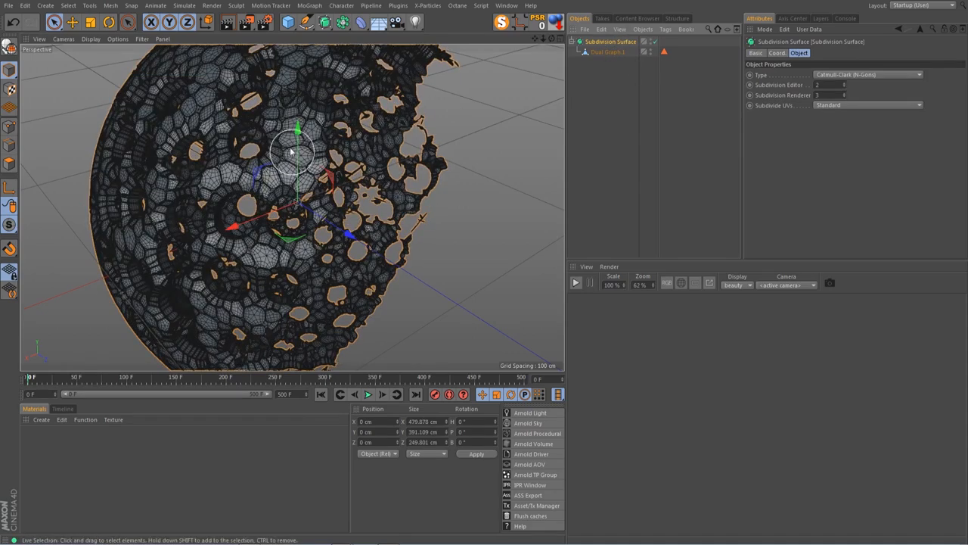
pyautogui.scroll(4, 295, 182)
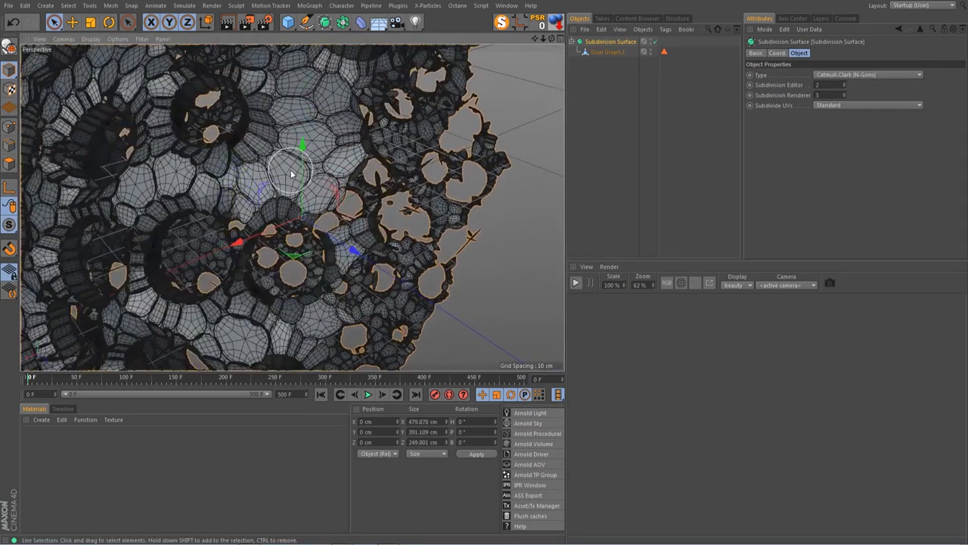
pyautogui.scroll(2, 291, 173)
pyautogui.click(654, 41)
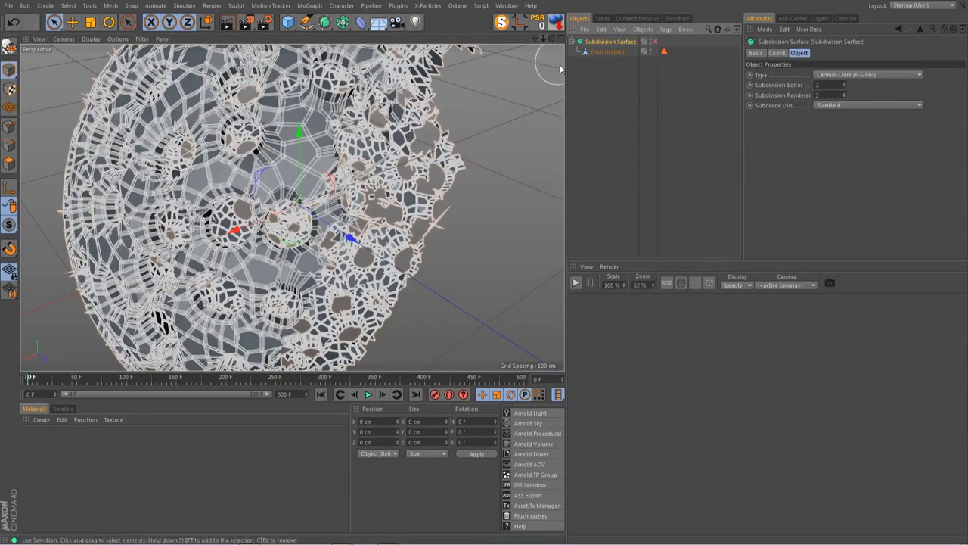
# - Select Dual Graph.1 and find and add a Jiggle deformer to the scene
pyautogui.click(605, 52)
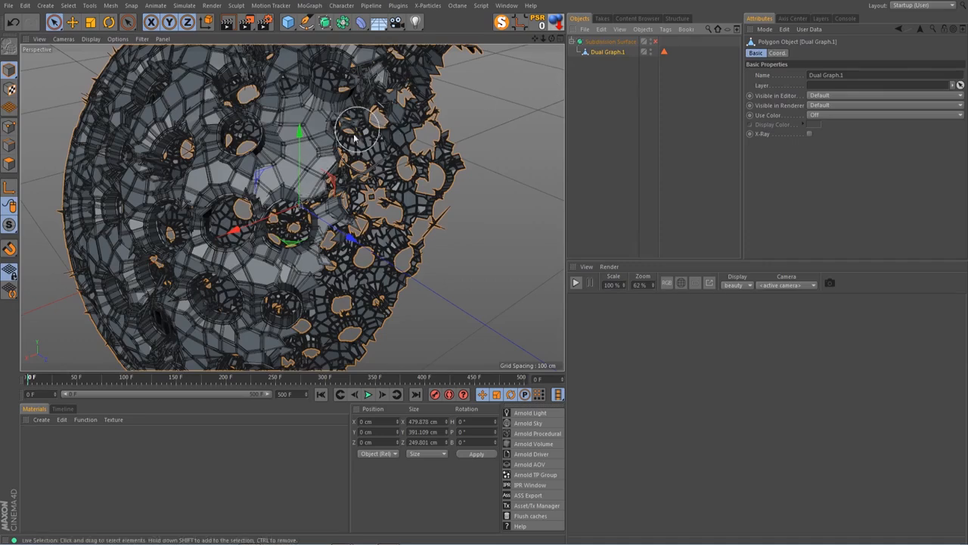
pyautogui.moveTo(552, 39)
pyautogui.mouseDown()
pyautogui.moveTo(532, 37)
pyautogui.moveTo(559, 34)
pyautogui.mouseUp()
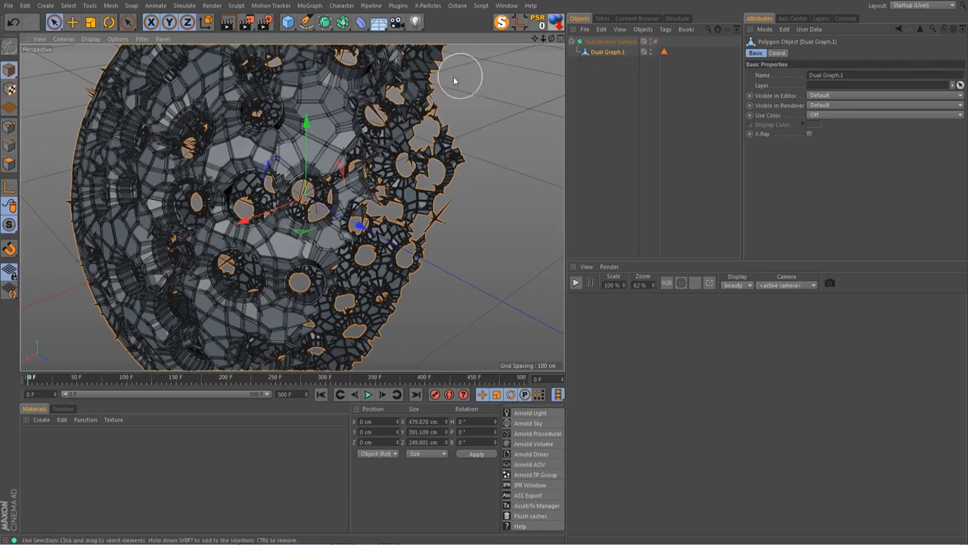
pyautogui.moveTo(543, 39)
pyautogui.mouseDown()
pyautogui.moveTo(531, 41)
pyautogui.moveTo(547, 49)
pyautogui.moveTo(546, 39)
pyautogui.moveTo(505, 43)
pyautogui.moveTo(517, 26)
pyautogui.moveTo(550, 50)
pyautogui.moveTo(543, 53)
pyautogui.mouseUp()
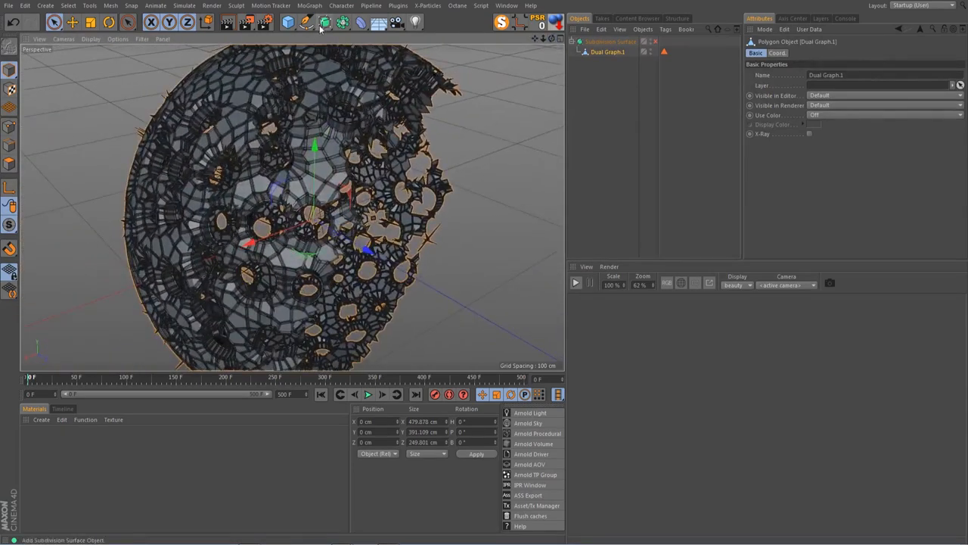
pyautogui.hotkey('shift', 'c')
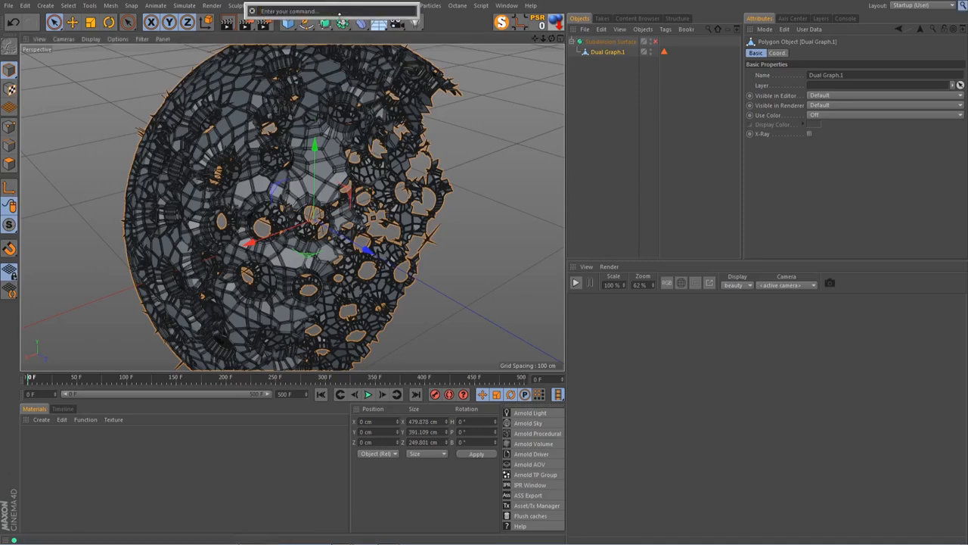
pyautogui.write('li')
pyautogui.write('g')
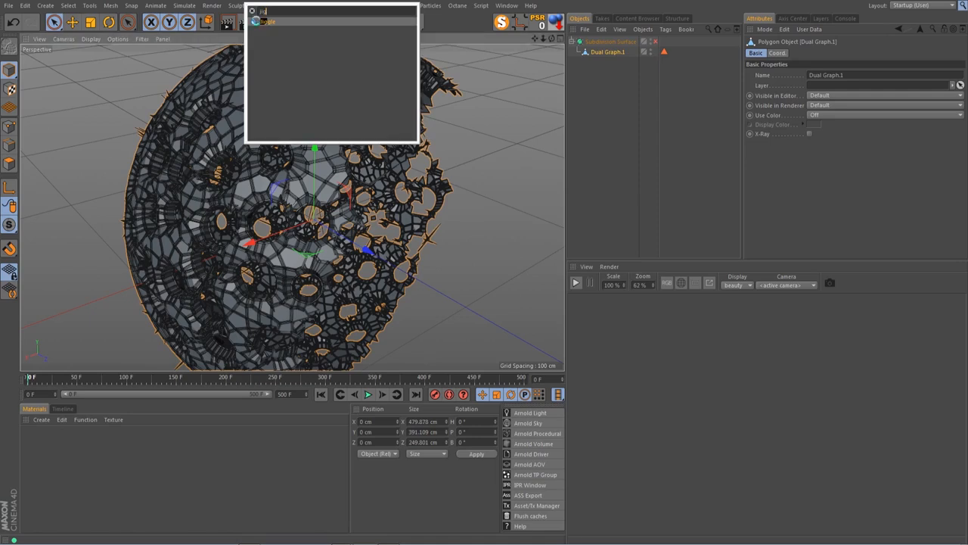
pyautogui.click(261, 22)
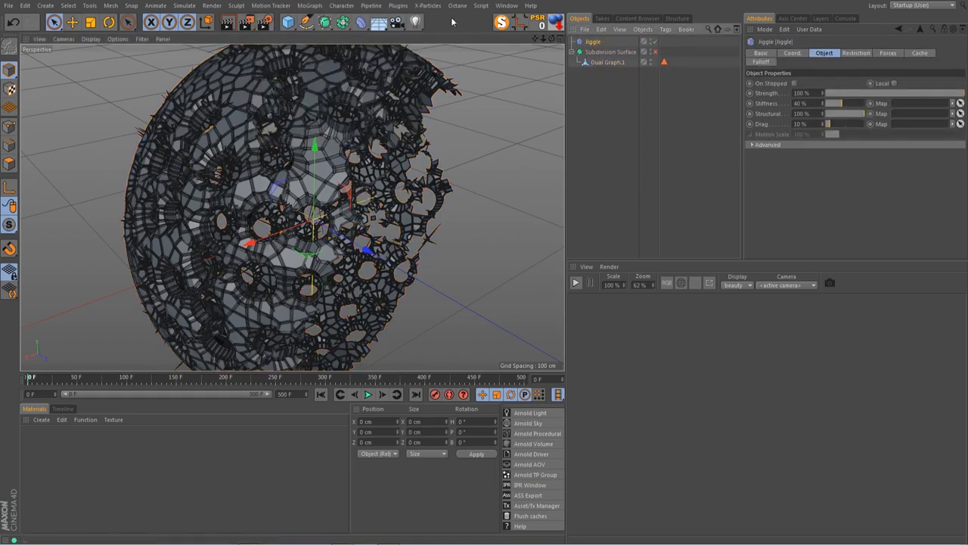
# - Find and add the standard Attractor force object to the scene
pyautogui.hotkey('shift', 'c')
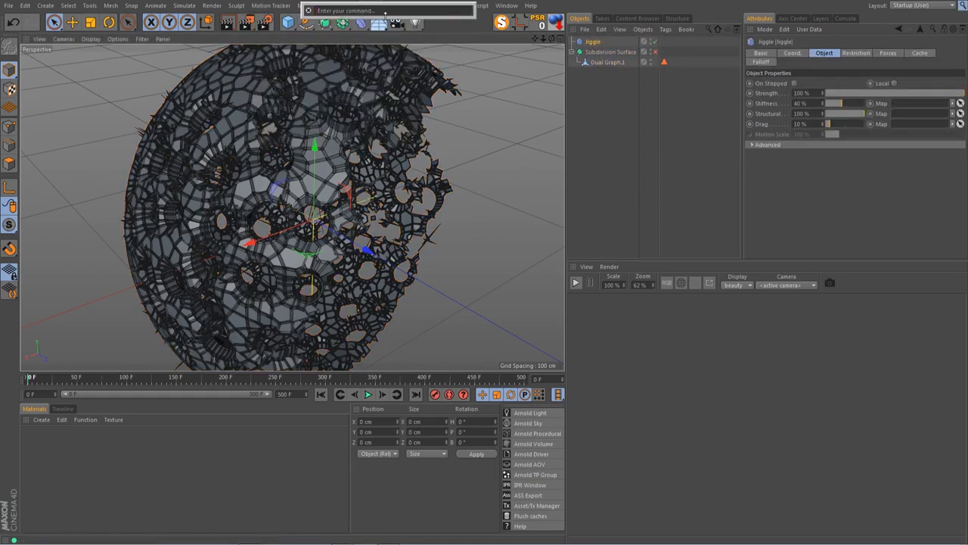
pyautogui.write('attr')
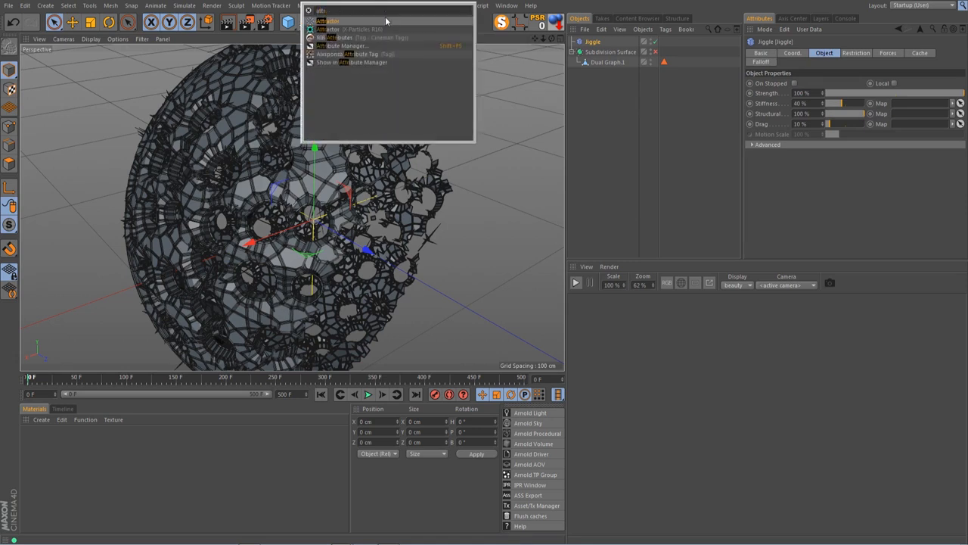
pyautogui.press('Return')
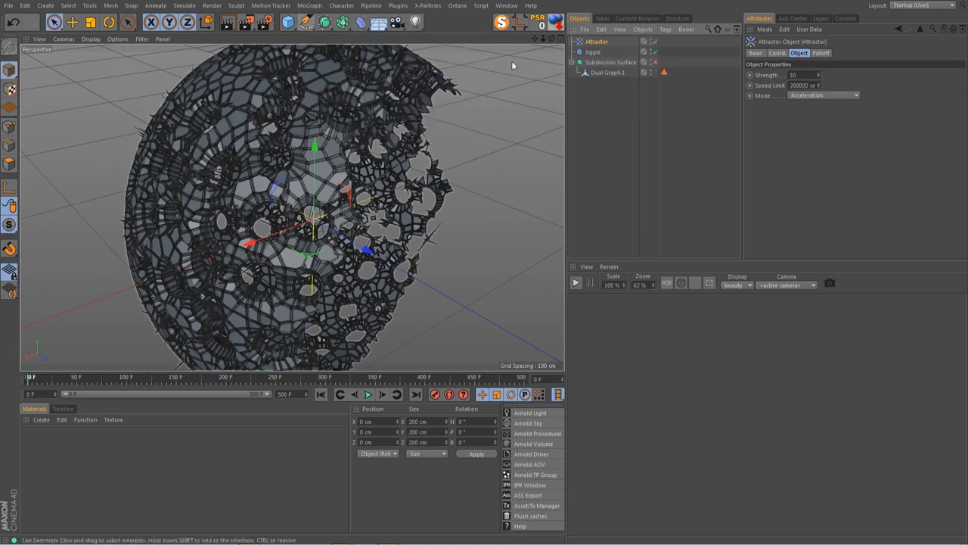
# - Place the Jiggle deformer under Dual Graph.1 as its child and open its object settings
pyautogui.click(593, 52)
pyautogui.moveTo(598, 76); pyautogui.dragTo(600, 76)
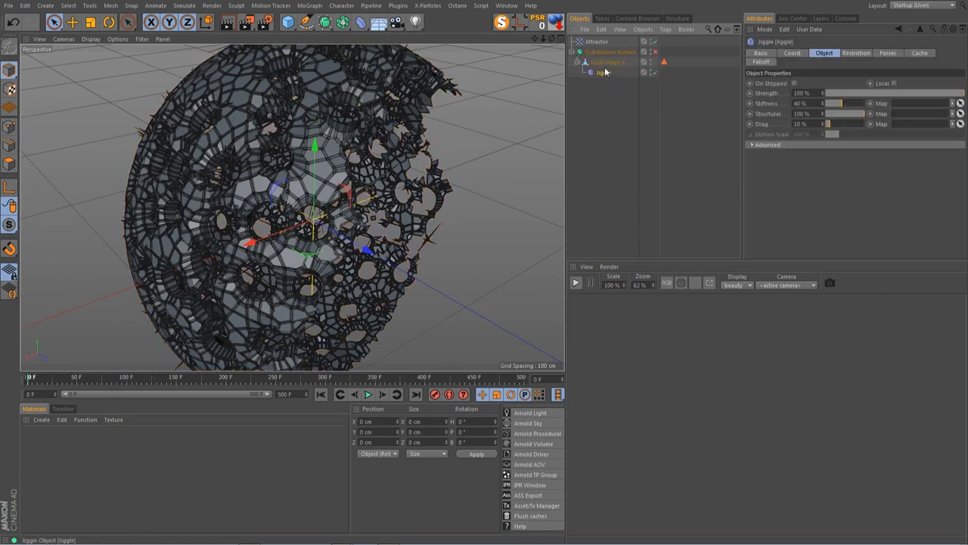
pyautogui.click(809, 92)
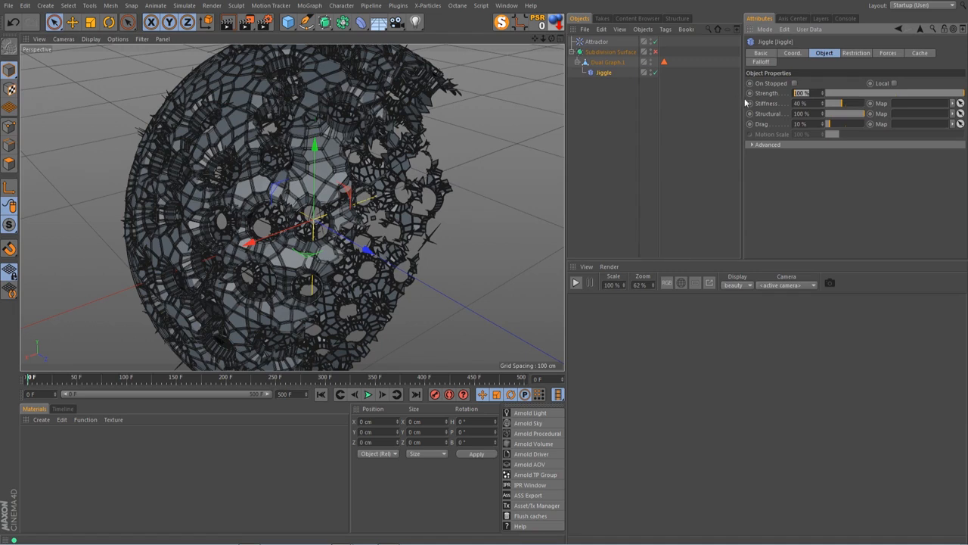
# - Add the Attractor to Jiggle's forces and restrict the deformer with Dual Graph.1's polygon selection tag
pyautogui.click(889, 54)
pyautogui.moveTo(609, 41); pyautogui.dragTo(837, 132)
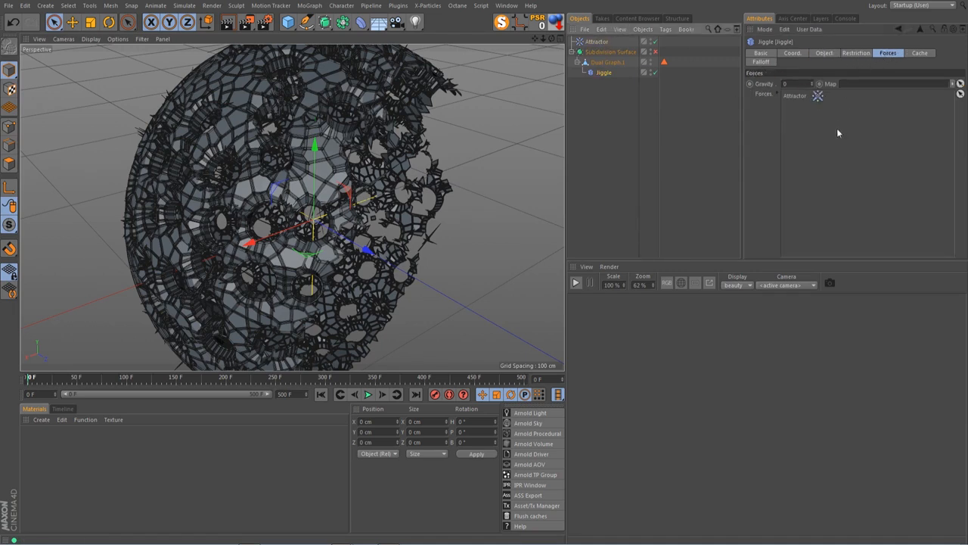
pyautogui.click(858, 53)
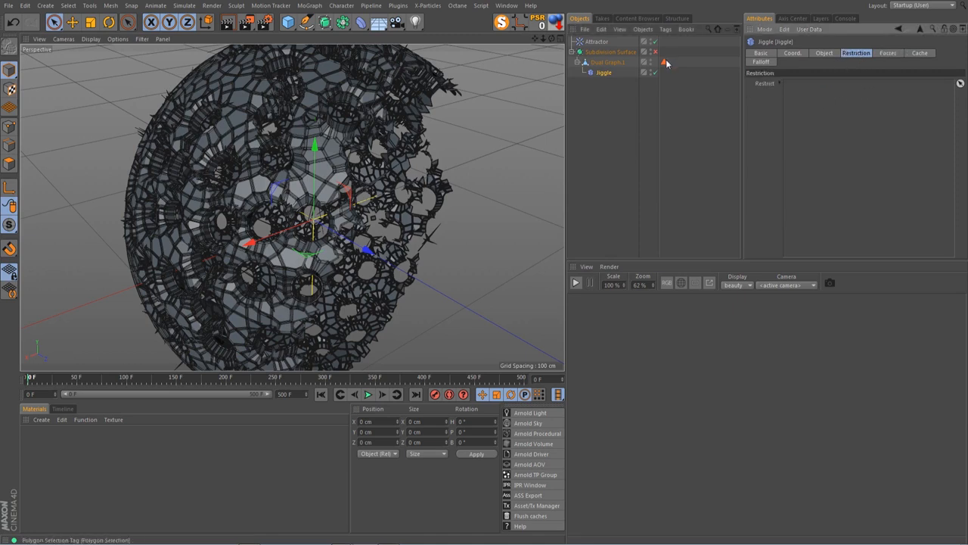
pyautogui.moveTo(664, 64); pyautogui.dragTo(842, 163)
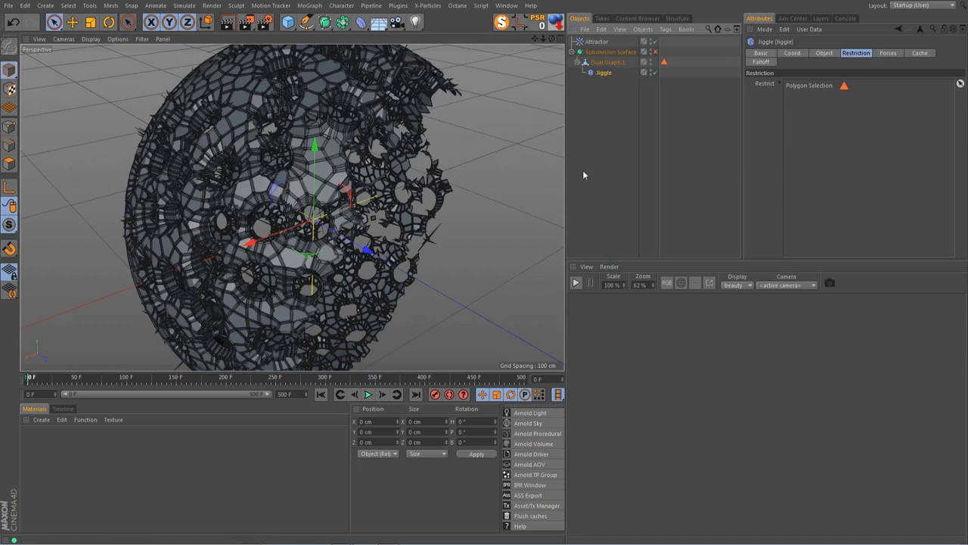
# - Set the Attractor's strength to -50 and play the simulation to check how the ball deforms
pyautogui.click(602, 43)
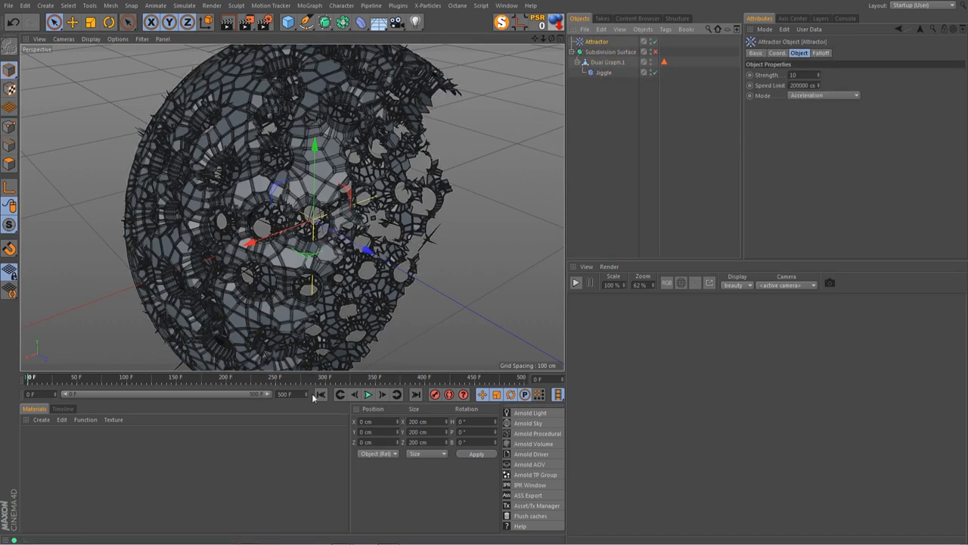
pyautogui.click(807, 74)
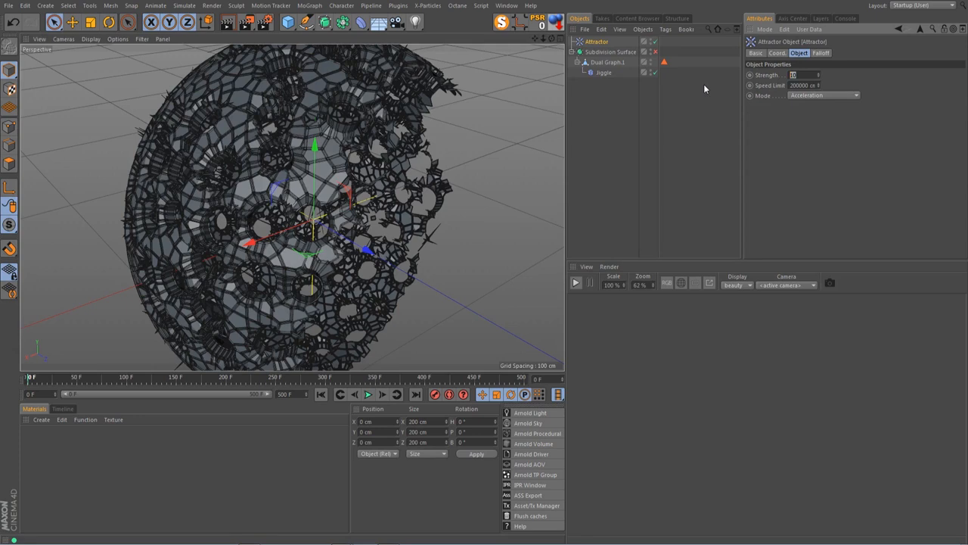
pyautogui.write('-50')
pyautogui.click(369, 394)
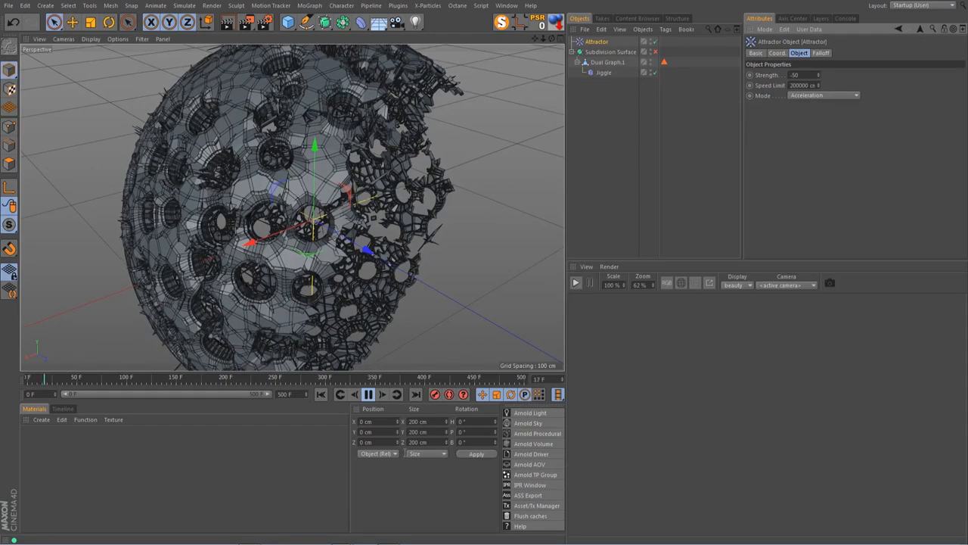
pyautogui.click(370, 397)
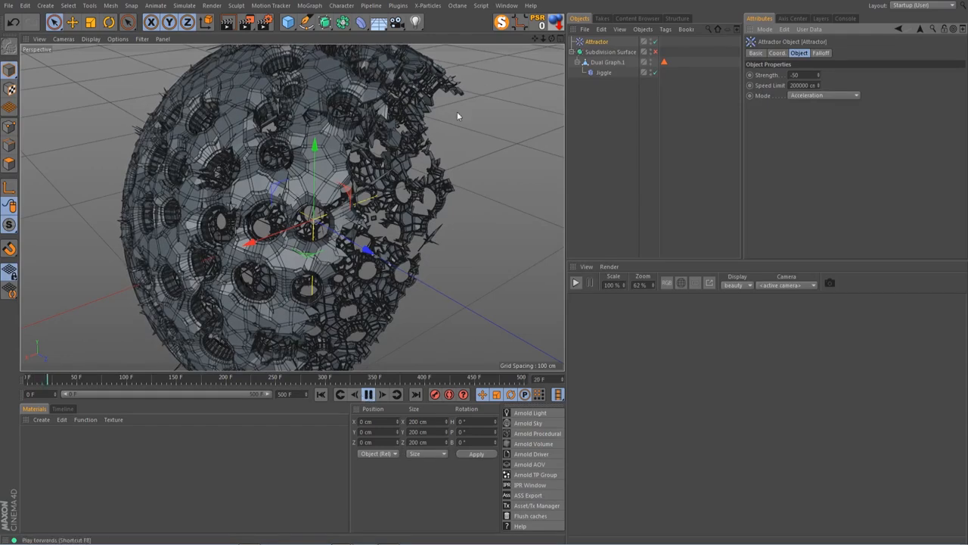
pyautogui.moveTo(552, 39); pyautogui.dragTo(605, 44)
pyautogui.keyDown('alt'); pyautogui.moveTo(292, 206); pyautogui.dragTo(292, 207); pyautogui.keyUp('alt')
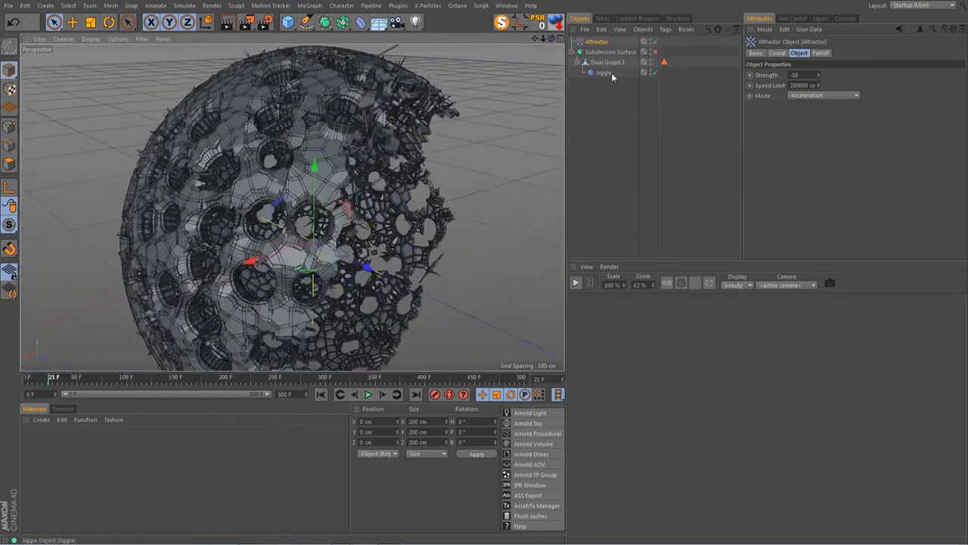
# - Set the Jiggle deformer's strength to 200%
pyautogui.click(605, 73)
pyautogui.click(885, 53)
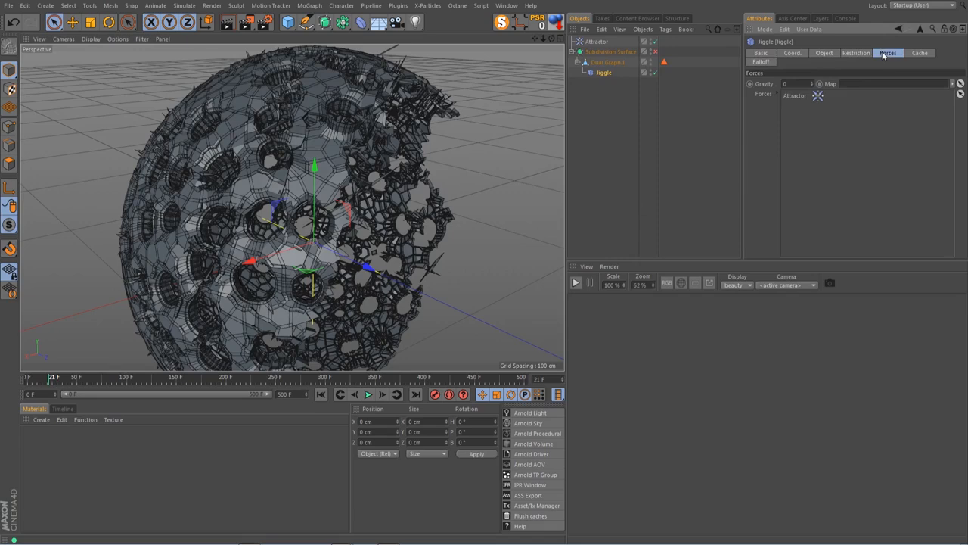
pyautogui.click(853, 53)
pyautogui.click(824, 54)
pyautogui.moveTo(814, 92); pyautogui.dragTo(785, 94)
pyautogui.write('200')
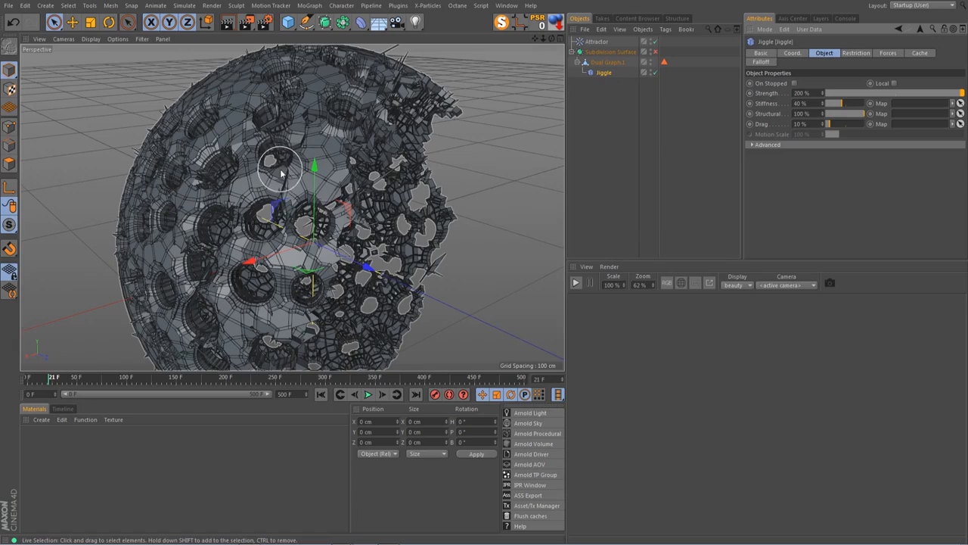
# - Replay the simulation from the first frame, pause it, and examine the deformed Dual Graph.1 mesh
pyautogui.click(320, 395)
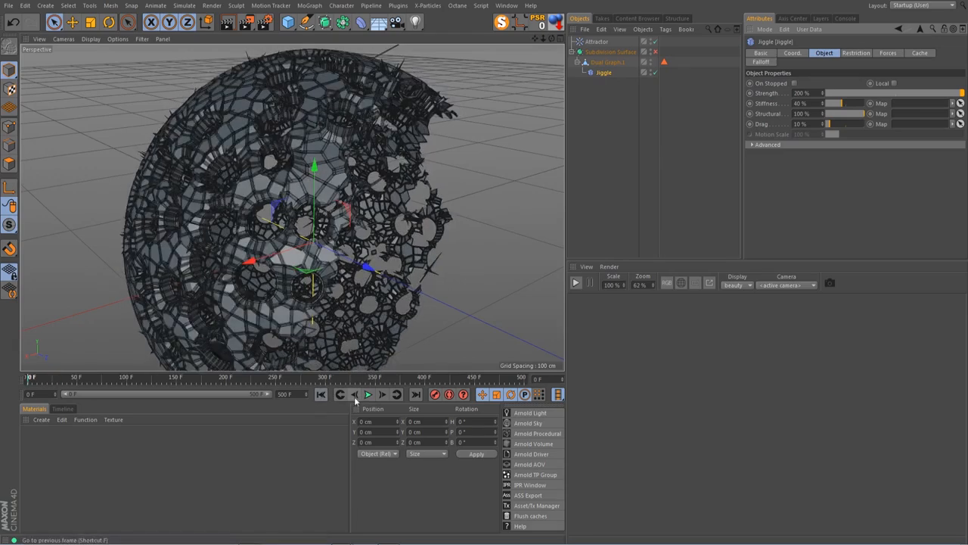
pyautogui.click(367, 394)
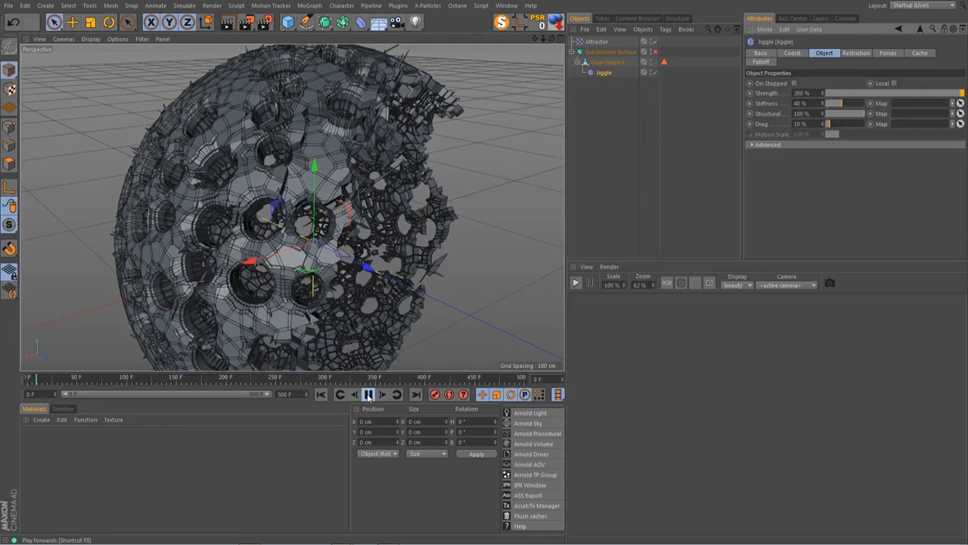
pyautogui.click(369, 395)
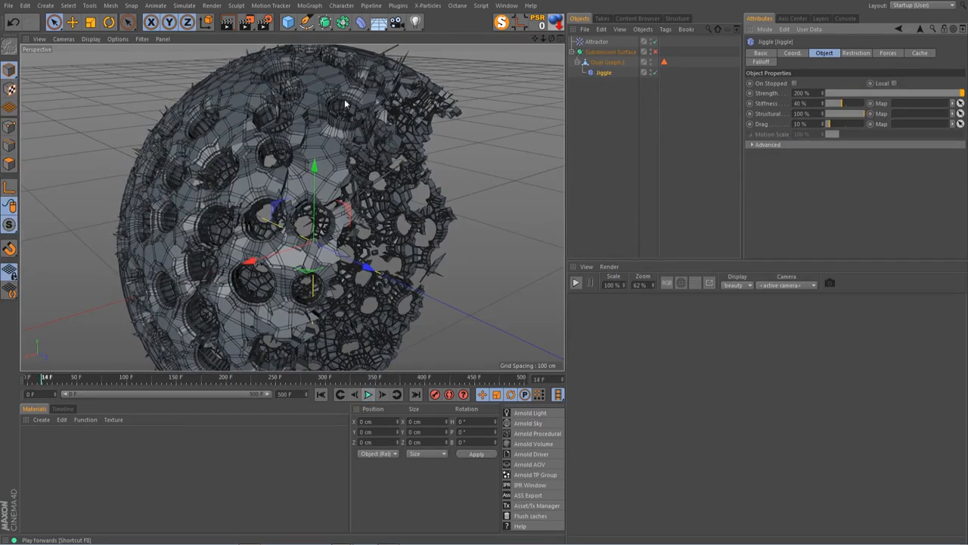
pyautogui.click(604, 63)
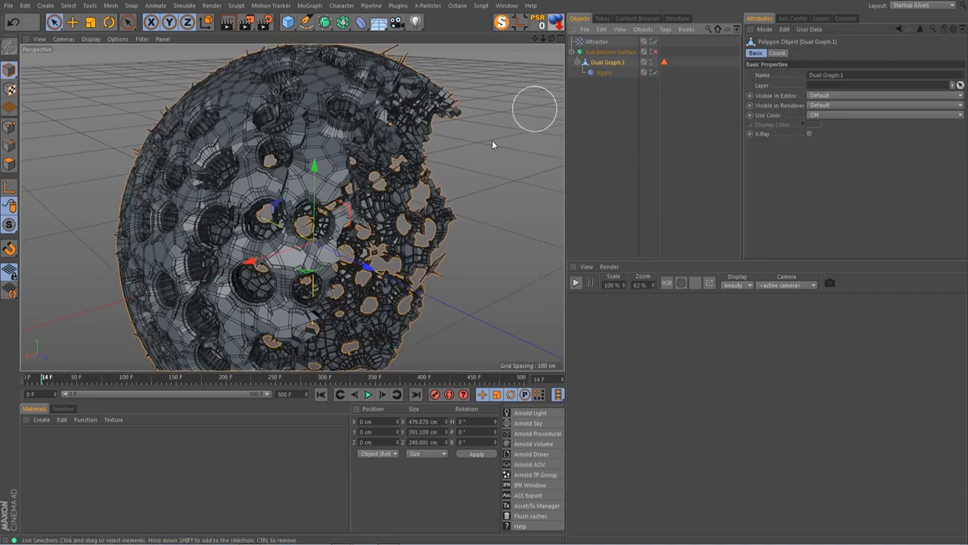
pyautogui.moveTo(552, 39); pyautogui.dragTo(546, 61)
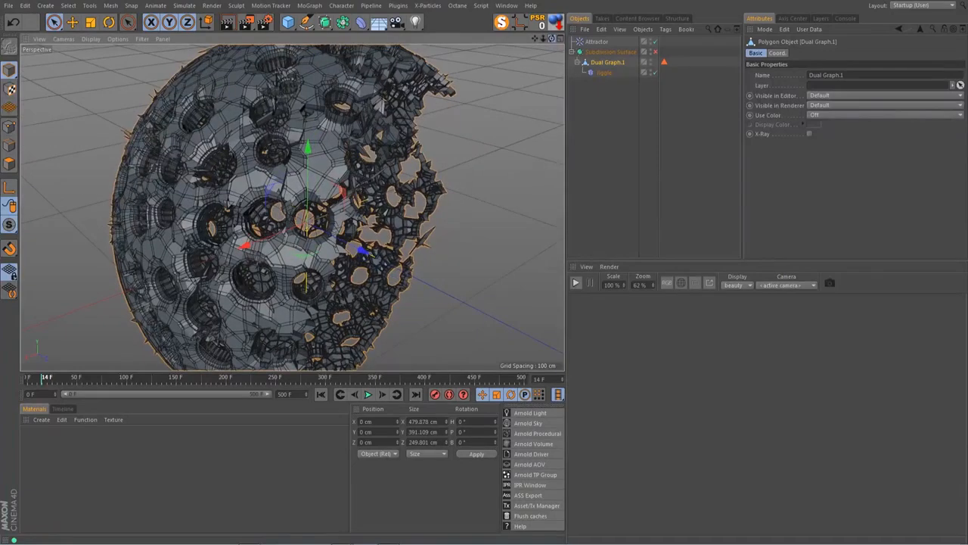
# - Open the Attractor's falloff settings and add a sphere primitive with a 48 cm radius
pyautogui.click(601, 42)
pyautogui.click(799, 52)
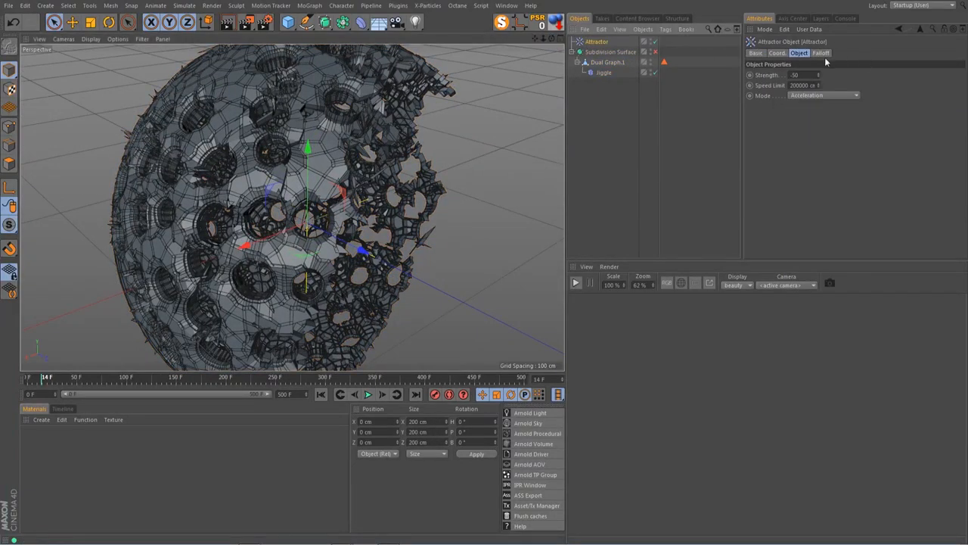
pyautogui.click(823, 54)
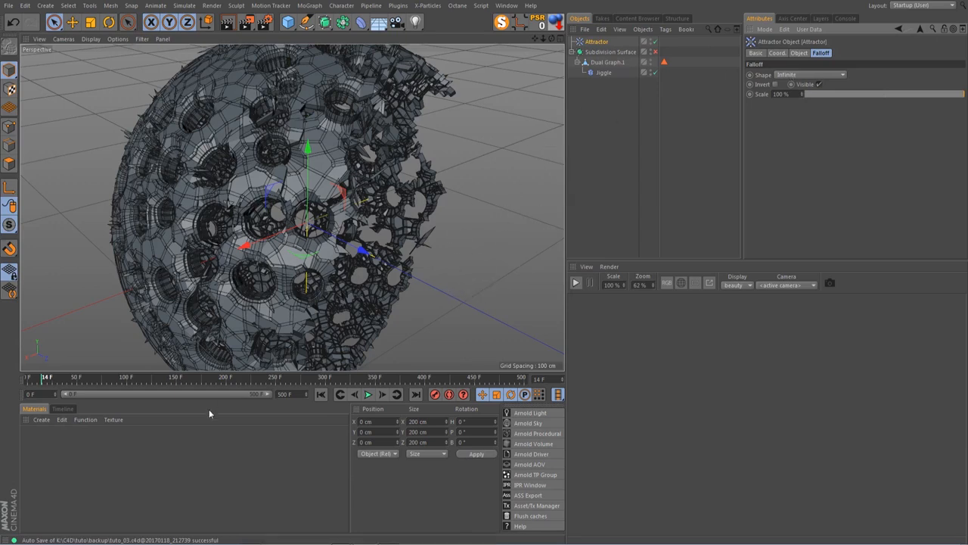
pyautogui.click(288, 22)
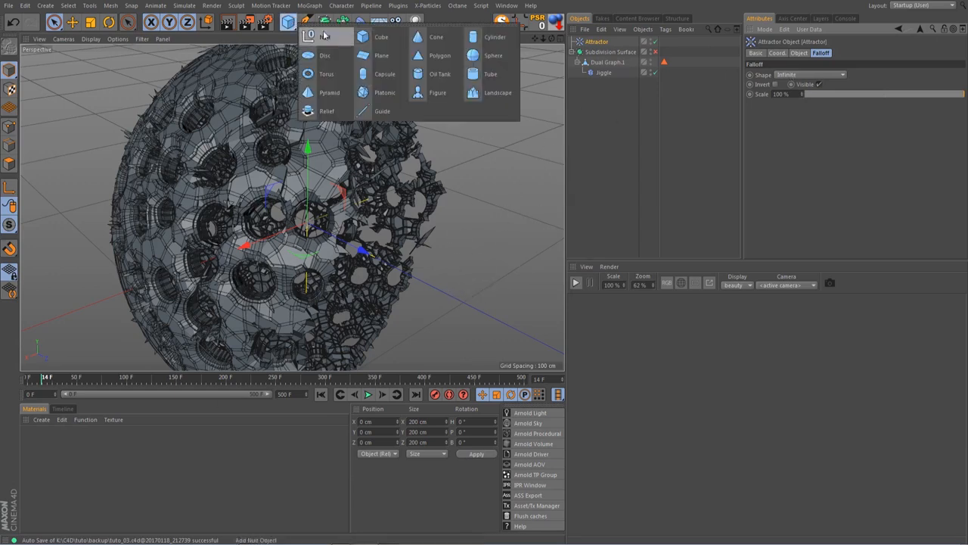
pyautogui.click(472, 55)
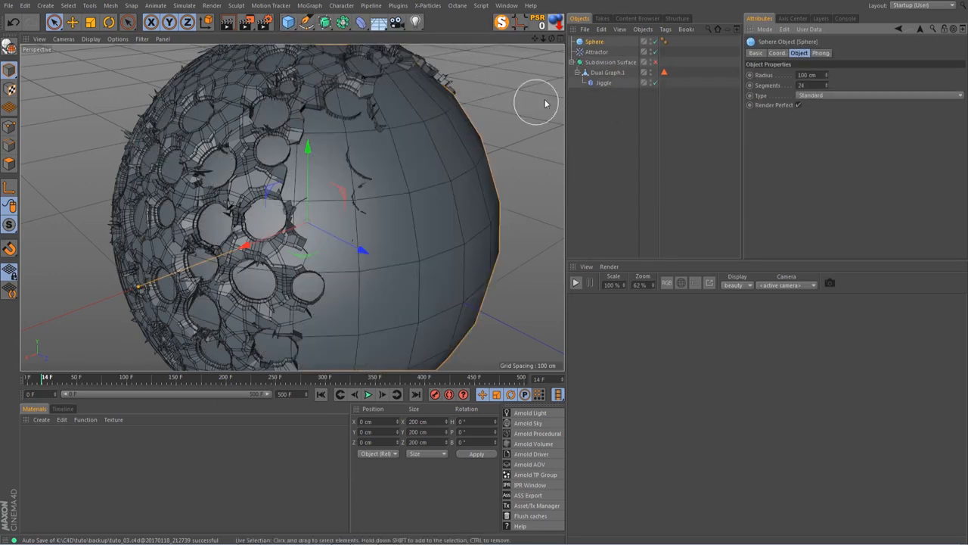
pyautogui.moveTo(826, 75); pyautogui.dragTo(826, 102)
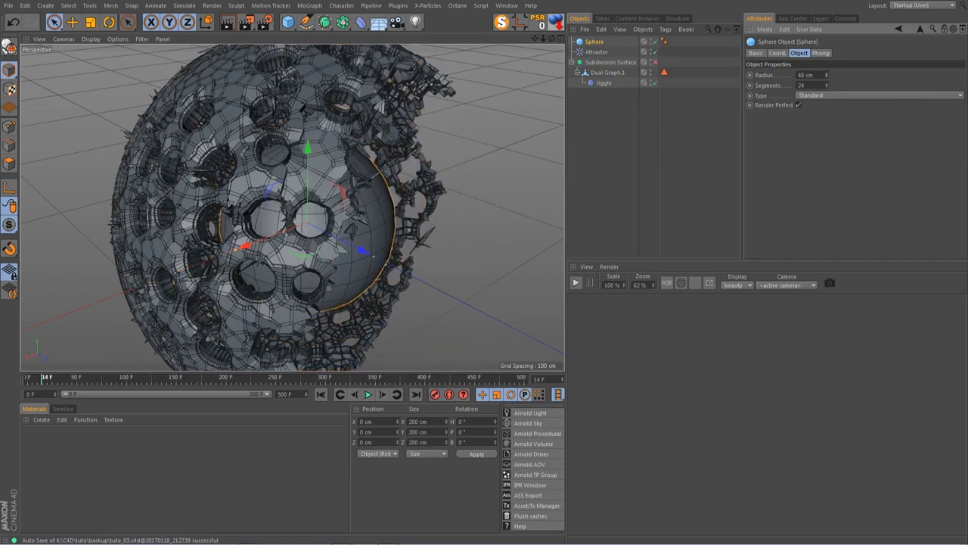
# - Set the Attractor's falloff shape to Source
pyautogui.click(603, 52)
pyautogui.click(812, 74)
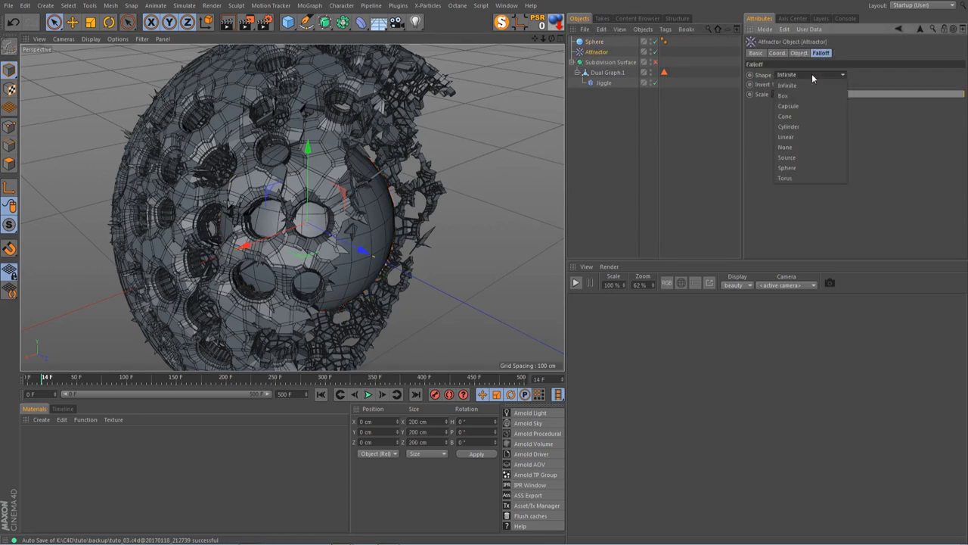
pyautogui.click(795, 157)
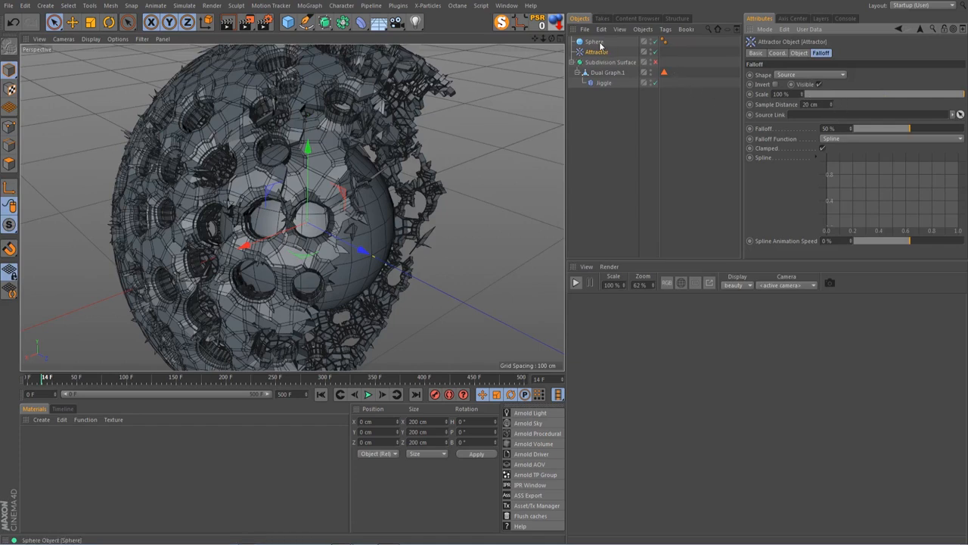
# - Make the sphere editable and assign it as the source link of the Attractor's falloff
pyautogui.moveTo(599, 46); pyautogui.dragTo(695, 59)
pyautogui.press('c')
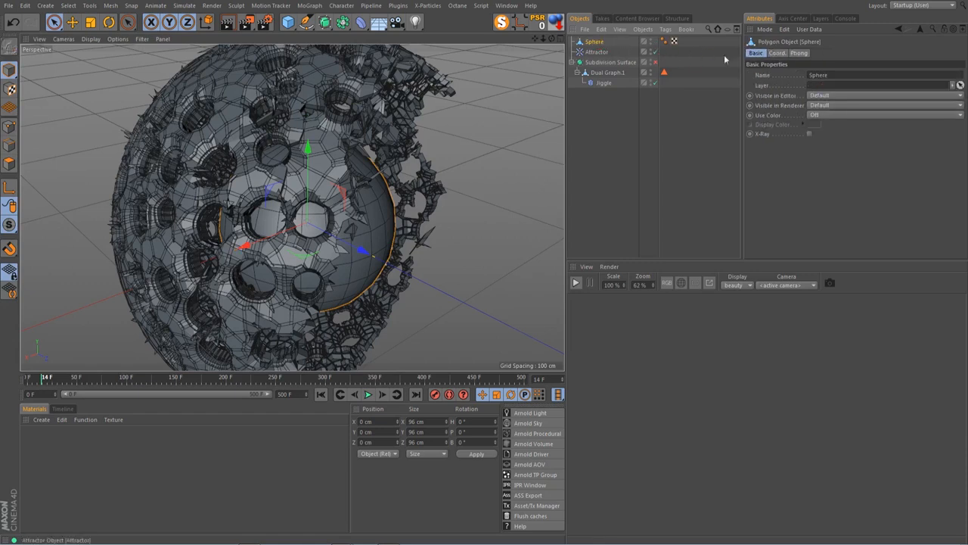
pyautogui.click(594, 52)
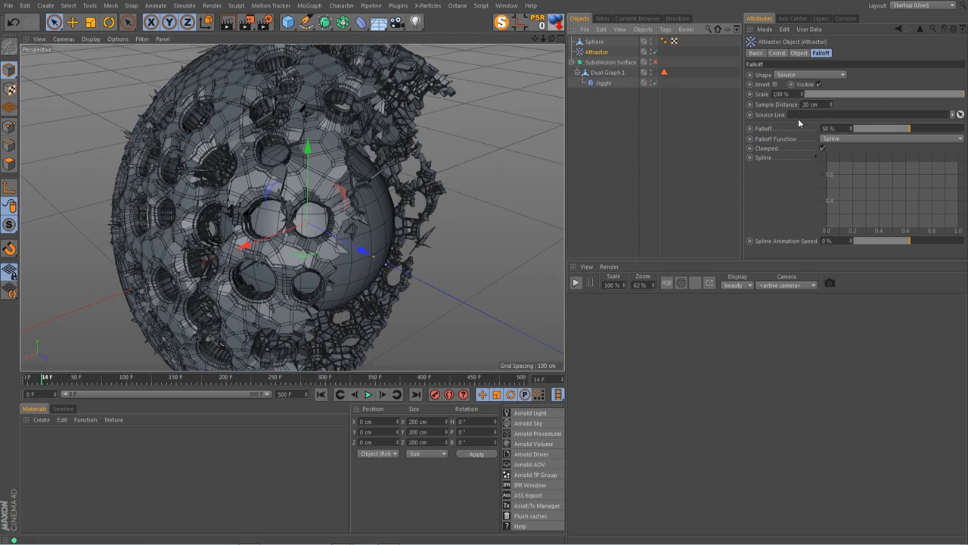
pyautogui.moveTo(598, 43); pyautogui.dragTo(803, 116)
pyautogui.moveTo(535, 38); pyautogui.dragTo(543, 18)
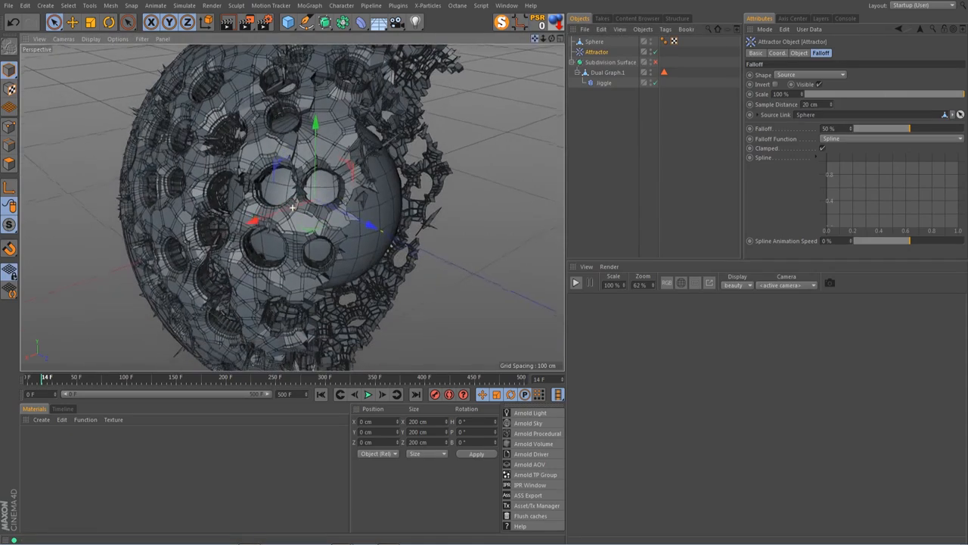
pyautogui.keyDown('alt'); pyautogui.moveTo(292, 206); pyautogui.dragTo(115, 287); pyautogui.keyUp('alt')
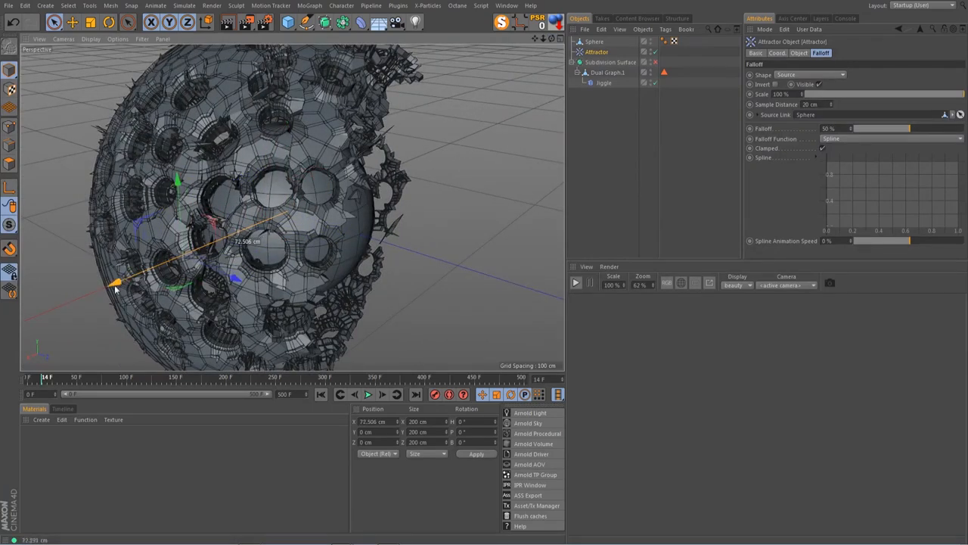
pyautogui.hotkey('ctrl', 'z')
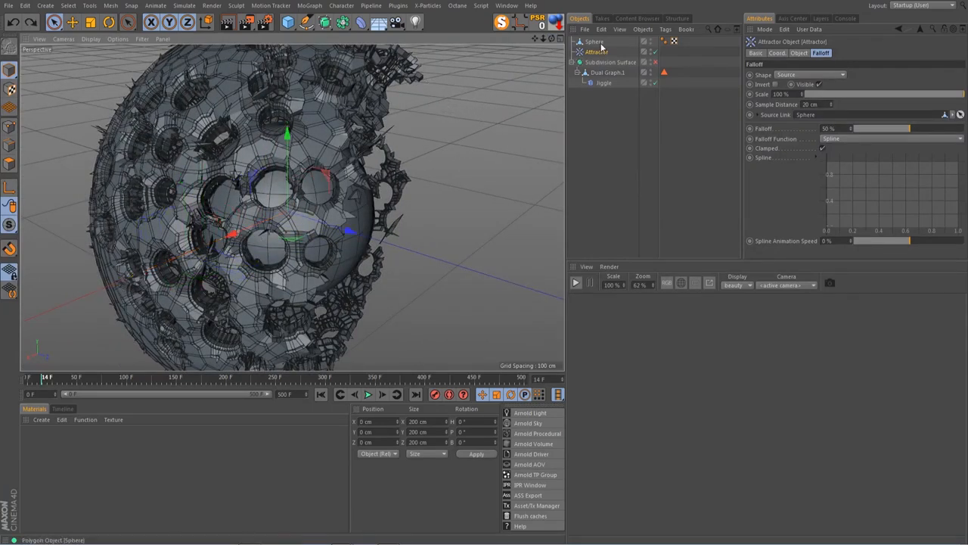
# - Move the sphere along X to about 84 cm and hide it in the editor and renderer
pyautogui.click(598, 43)
pyautogui.moveTo(232, 235); pyautogui.dragTo(130, 277)
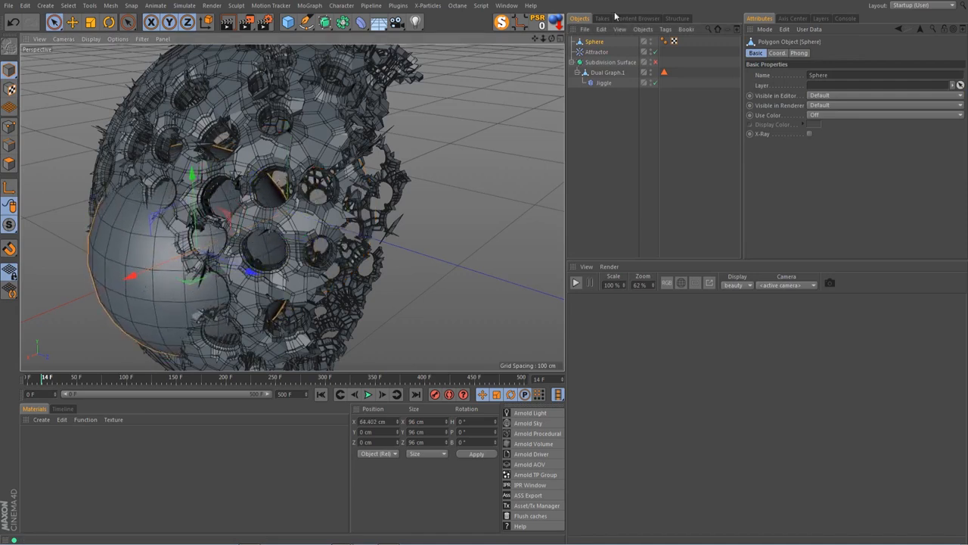
pyautogui.keyDown('alt'); pyautogui.click(650, 43); pyautogui.keyUp('alt')
pyautogui.keyDown('alt'); pyautogui.click(650, 43); pyautogui.keyUp('alt')
# - Replay the simulation from the first frame with the Attractor selected and inspect the sphere-driven deformation from another angle
pyautogui.click(597, 52)
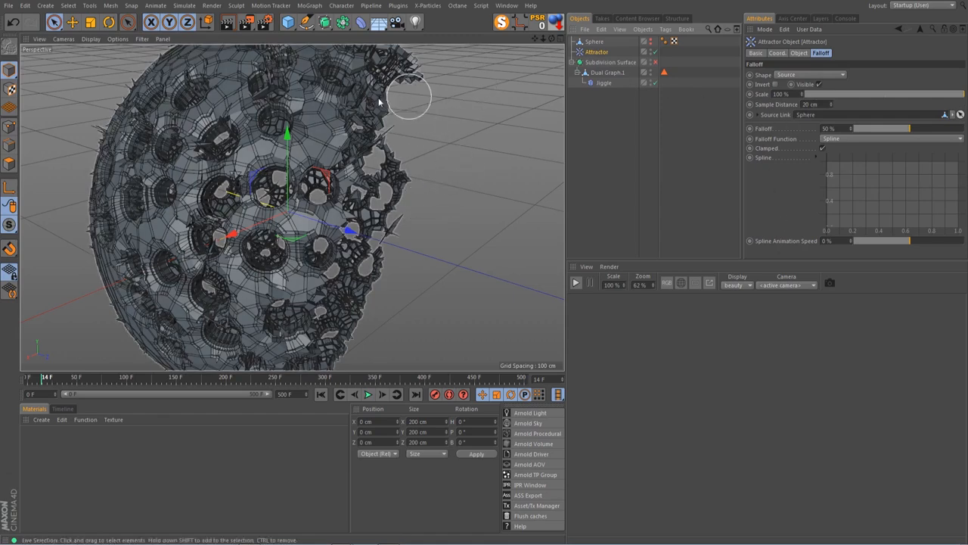
pyautogui.click(321, 394)
pyautogui.click(368, 394)
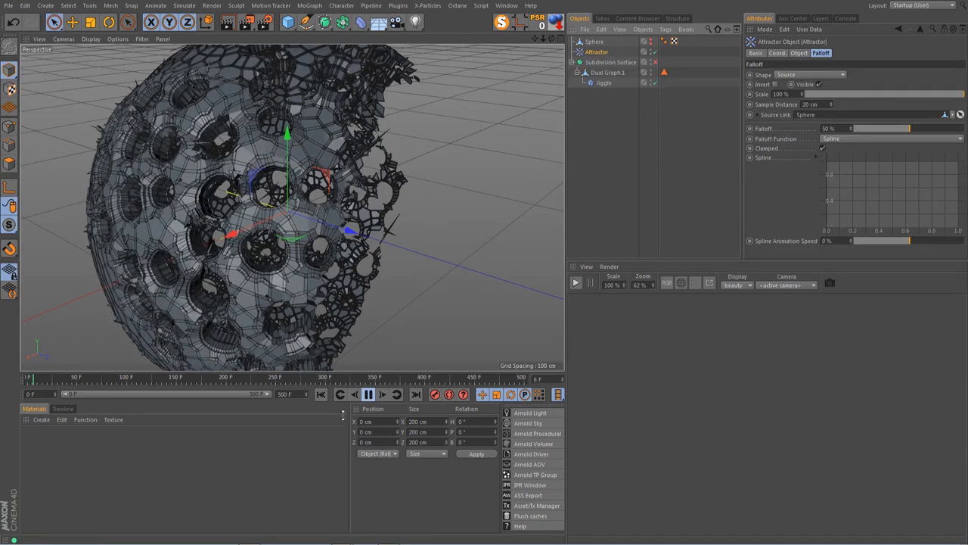
pyautogui.click(369, 394)
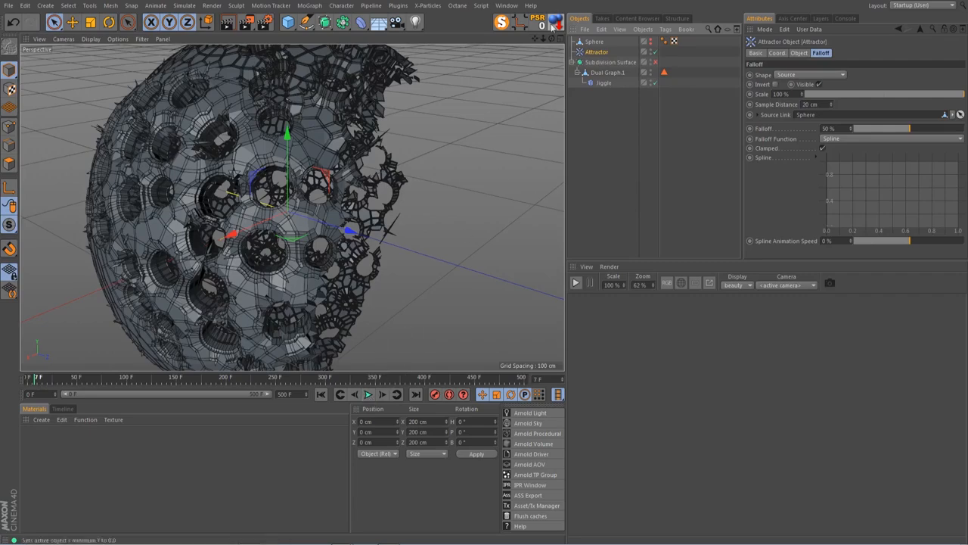
pyautogui.moveTo(553, 38); pyautogui.dragTo(547, 59)
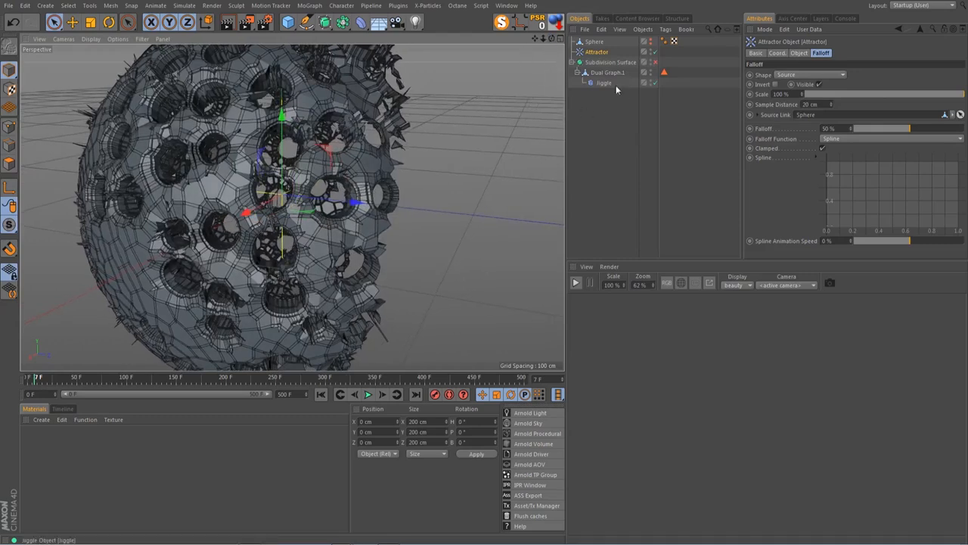
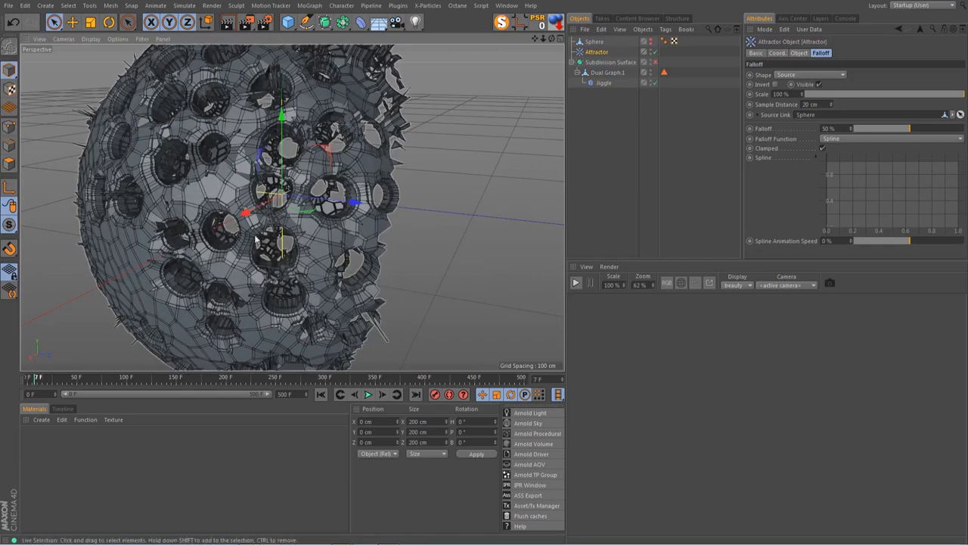
# - Add a Vibrate tag to the Sphere object
pyautogui.click(602, 84)
pyautogui.click(598, 44)
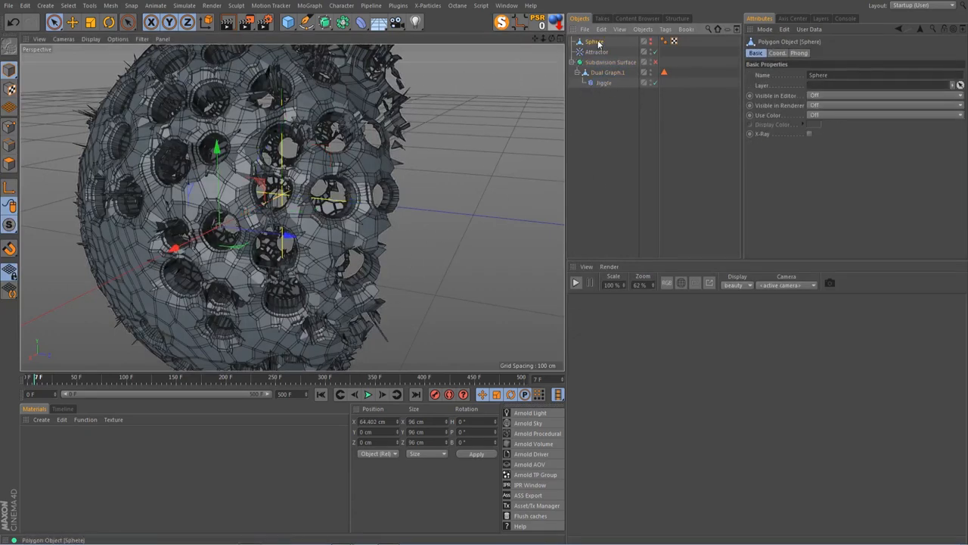
pyautogui.rightClick(598, 43)
pyautogui.moveTo(635, 7)
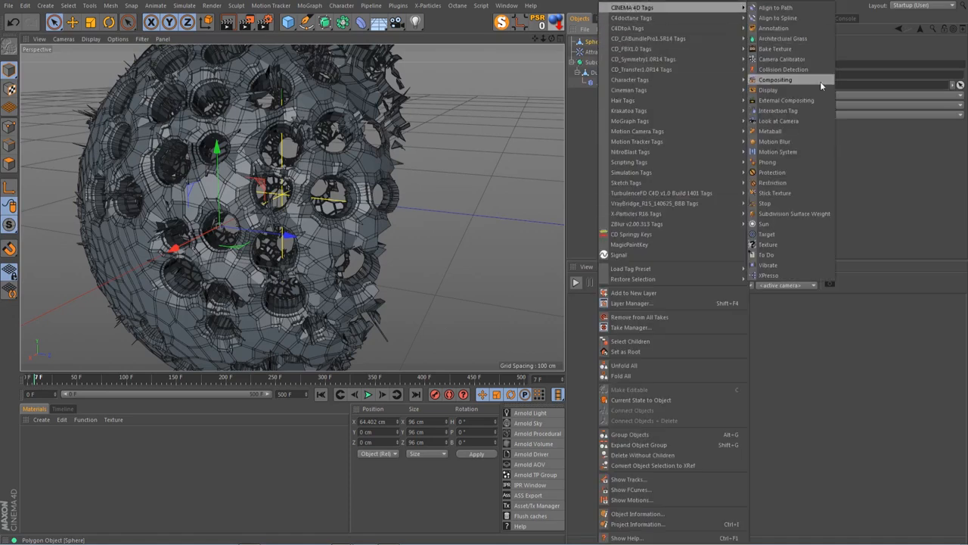
pyautogui.click(784, 266)
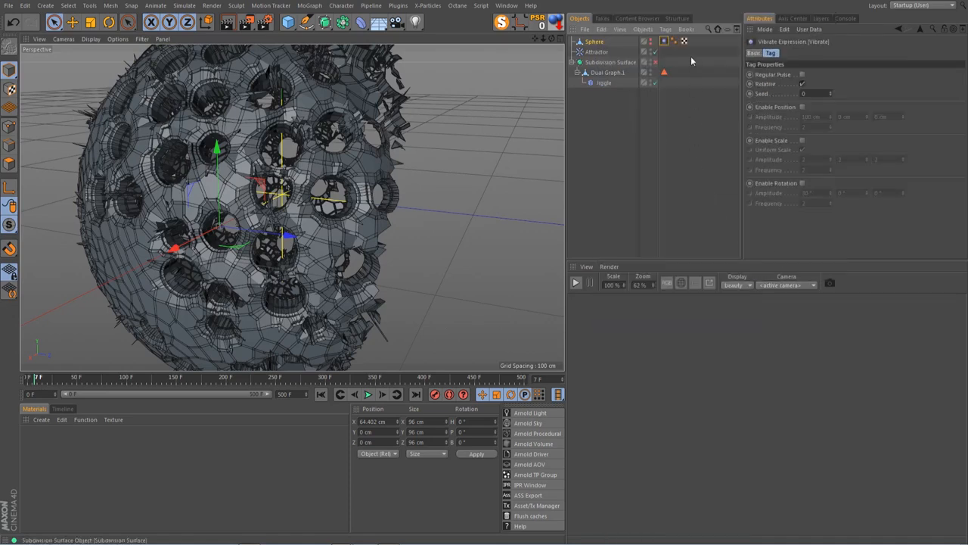
# - Enable position vibration on the Sphere's Vibrate tag and set its amplitude to 200 cm on every axis
pyautogui.click(803, 107)
pyautogui.click(829, 117)
pyautogui.write('200')
pyautogui.press('Tab')
pyautogui.write('20')
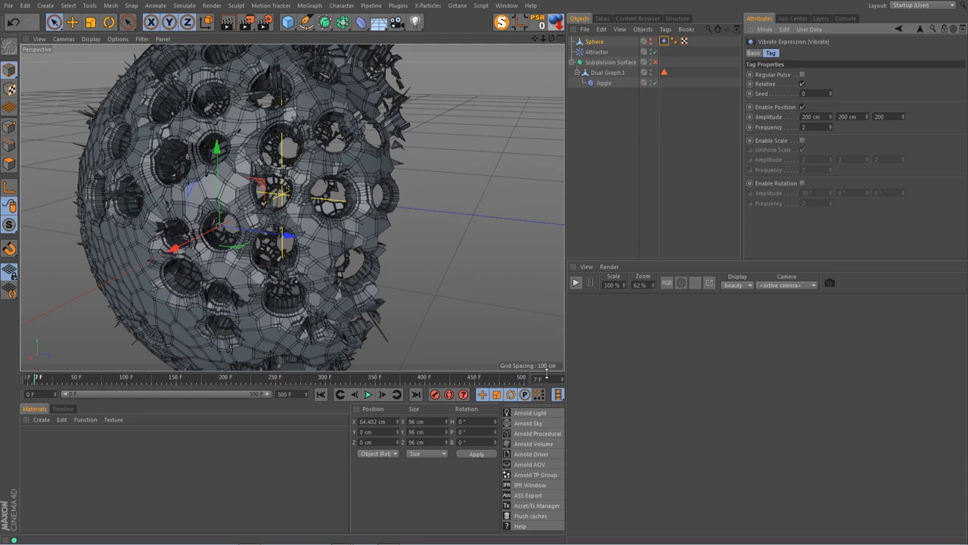
# - Set the Vibrate tag's position amplitude to 100 cm on all three axes and its frequency to 0.4
pyautogui.click(809, 116)
pyautogui.write('100')
pyautogui.press('Tab')
pyautogui.write('100')
pyautogui.press('Tab')
pyautogui.write('10')
pyautogui.press('BackSpace')
pyautogui.press('BackSpace')
pyautogui.write('0.4')
# - Solo the Sphere, play its vibration from the first frame, rewind and show all objects again
pyautogui.click(321, 394)
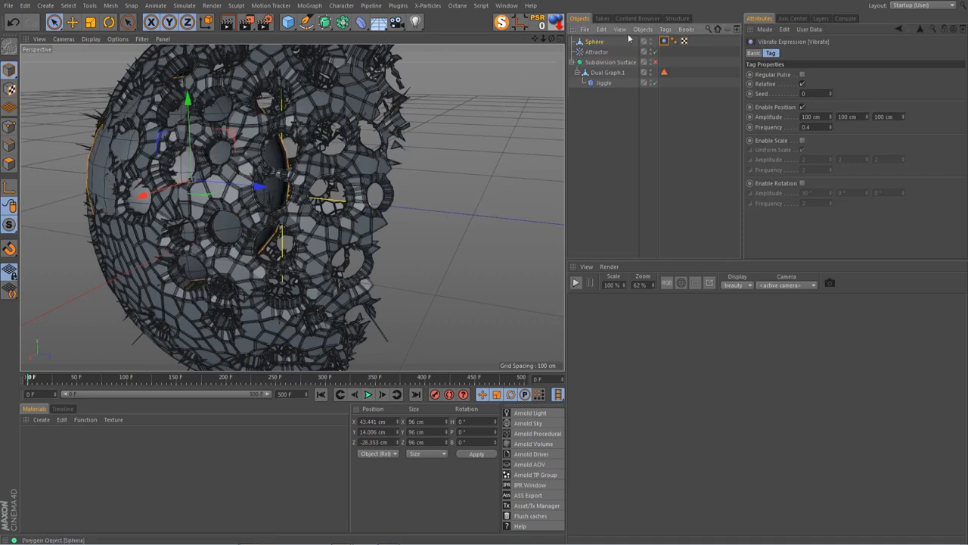
pyautogui.click(502, 22)
pyautogui.click(368, 394)
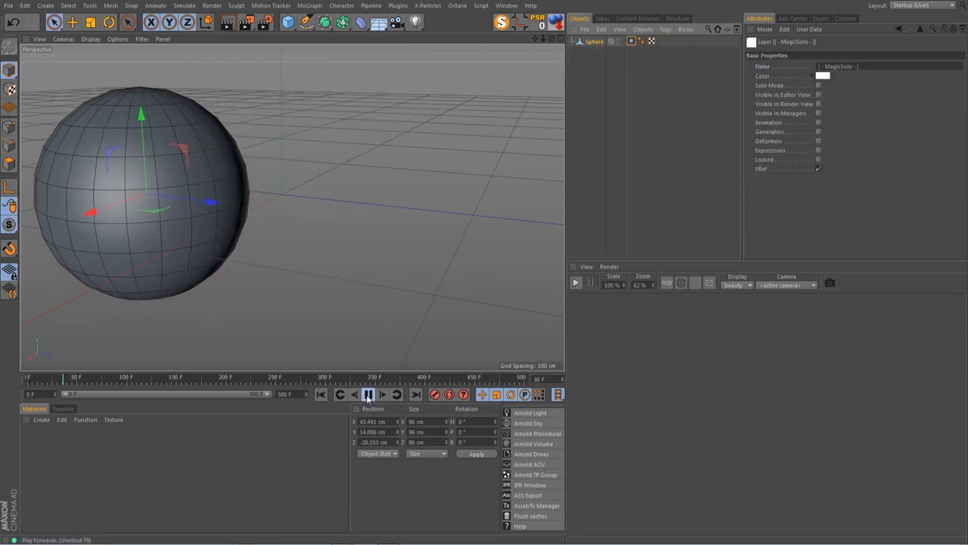
pyautogui.click(367, 394)
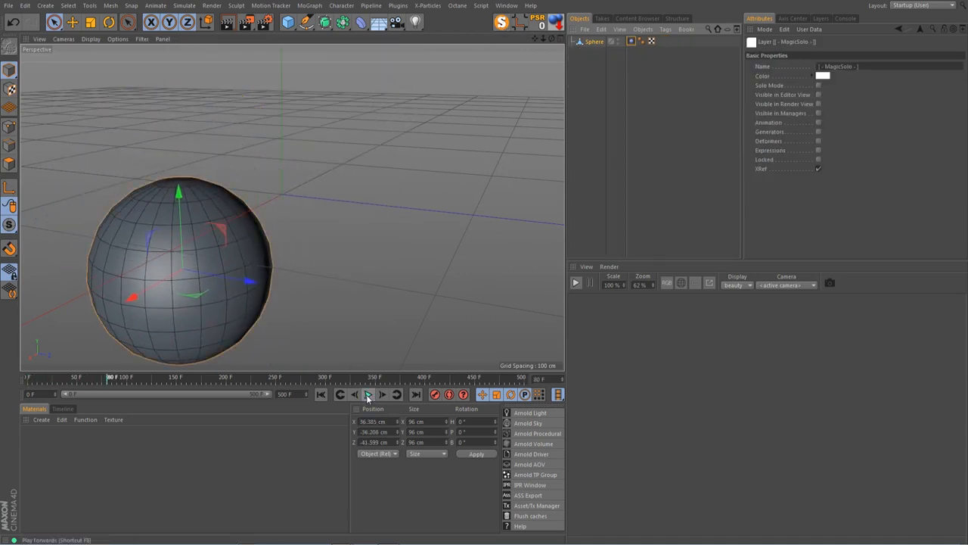
pyautogui.click(321, 394)
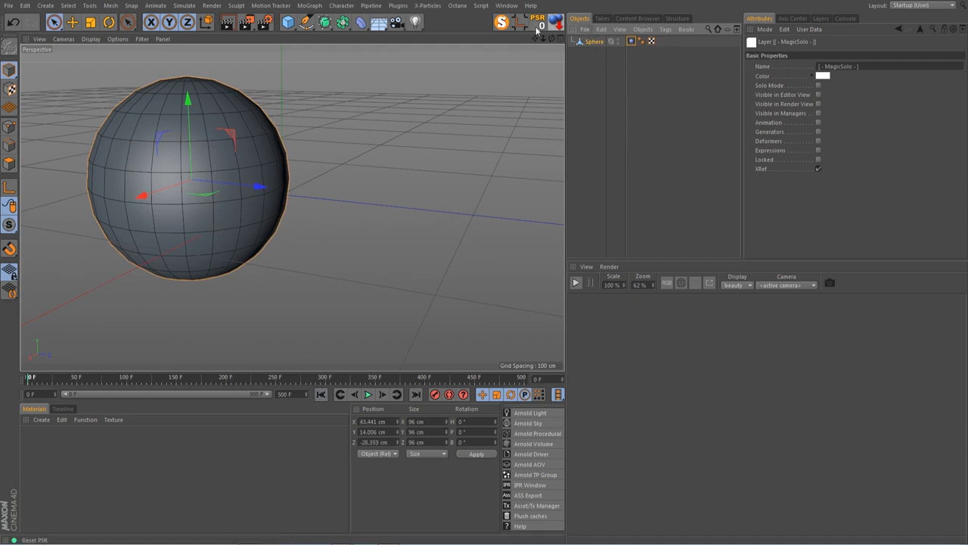
pyautogui.click(502, 24)
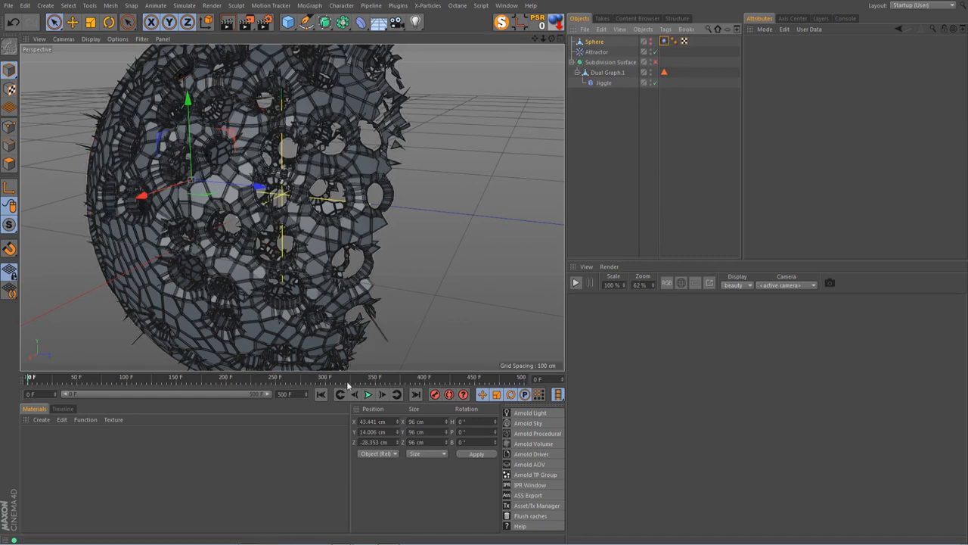
# - Play the simulation briefly with the vibrating sphere, inspect the deformed ball from other angles and review the Vibrate tag's settings
pyautogui.click(371, 395)
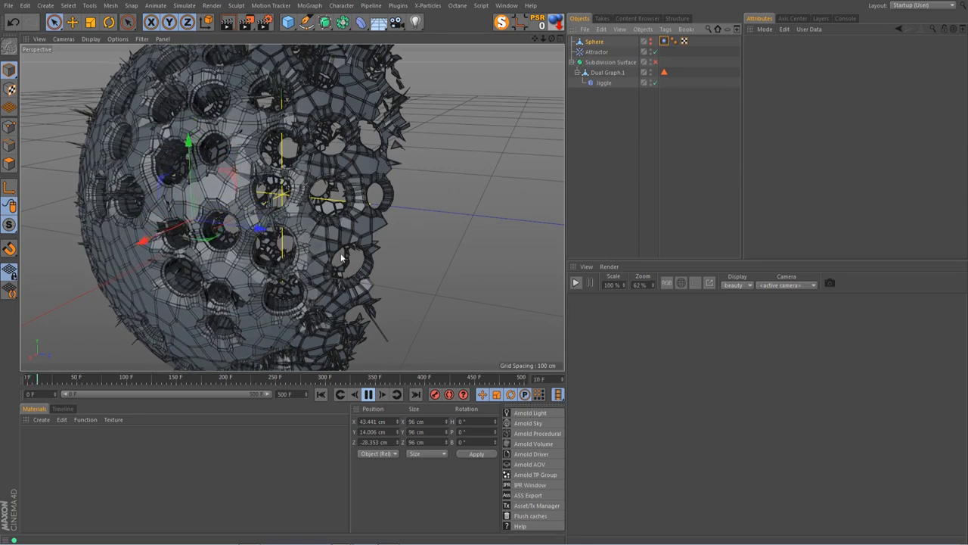
pyautogui.click(368, 394)
pyautogui.moveTo(552, 38)
pyautogui.mouseDown()
pyautogui.moveTo(545, 47)
pyautogui.moveTo(554, 42)
pyautogui.mouseUp()
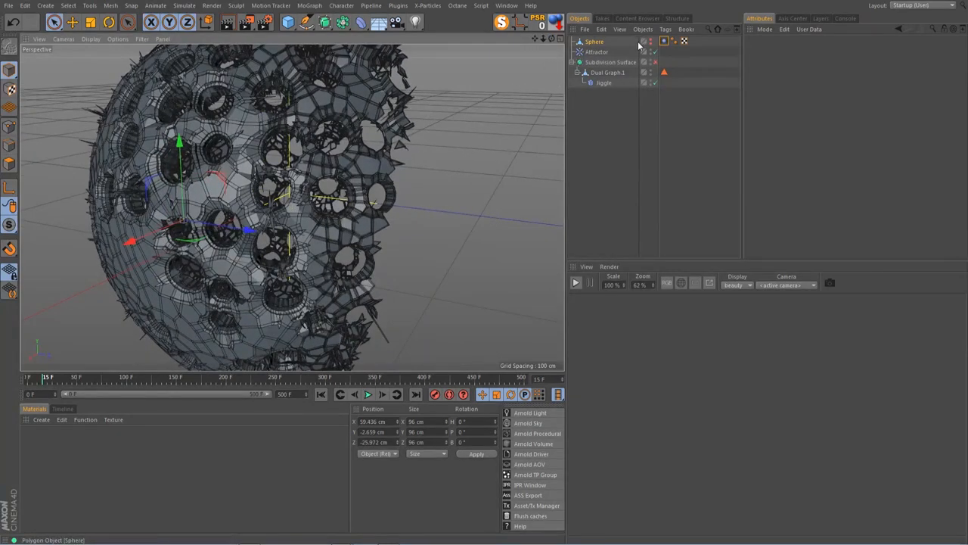
pyautogui.moveTo(548, 39)
pyautogui.mouseDown()
pyautogui.moveTo(539, 39)
pyautogui.moveTo(548, 42)
pyautogui.mouseUp()
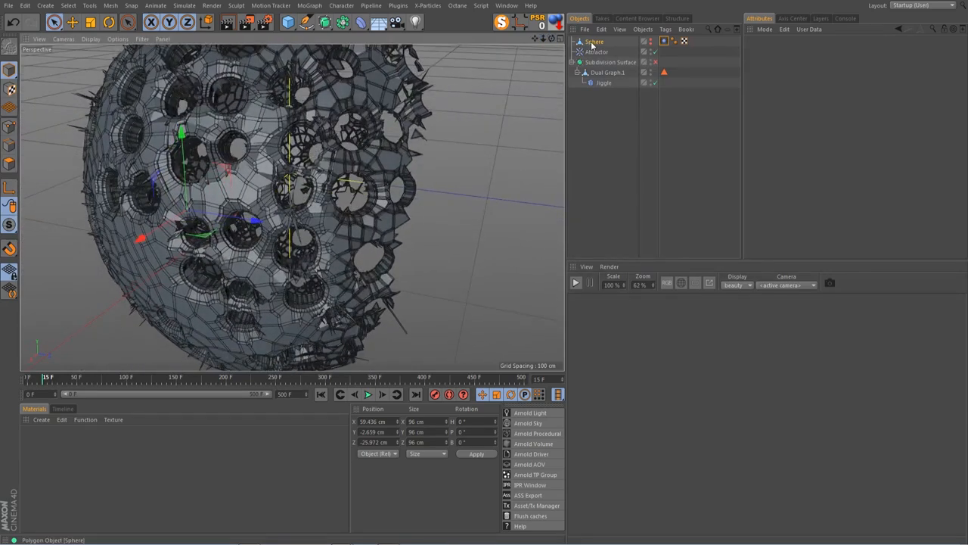
pyautogui.click(664, 41)
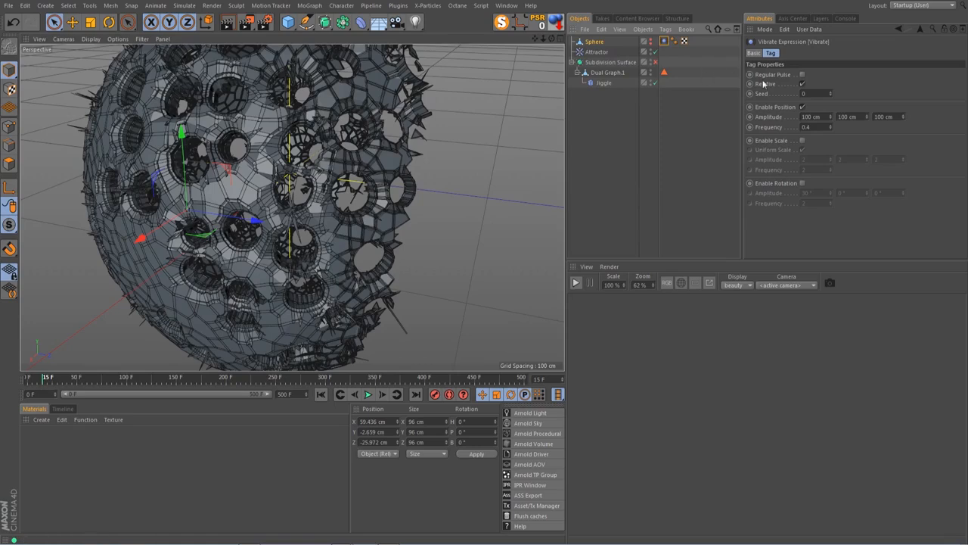
pyautogui.click(593, 42)
pyautogui.moveTo(543, 39); pyautogui.dragTo(618, 32)
pyautogui.moveTo(535, 39); pyautogui.dragTo(562, 40)
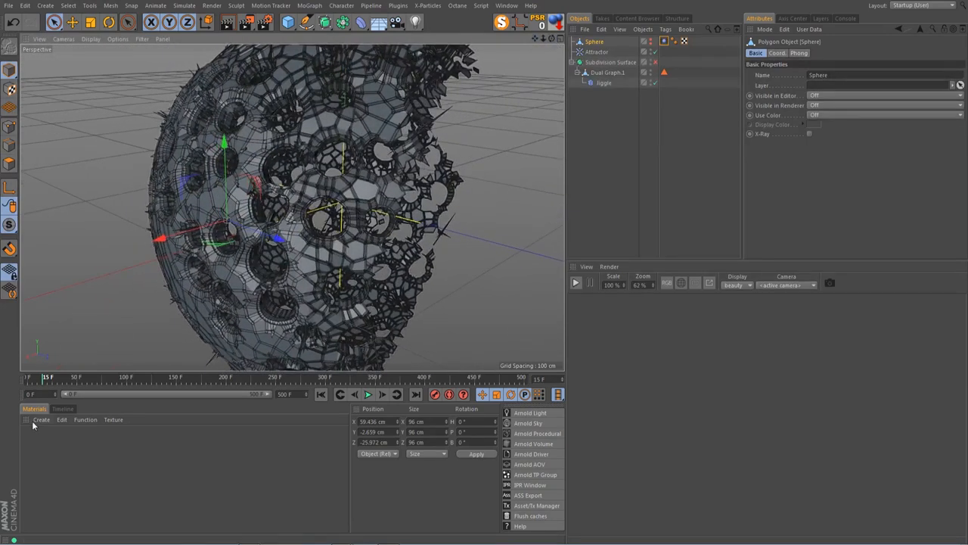
pyautogui.click(74, 452)
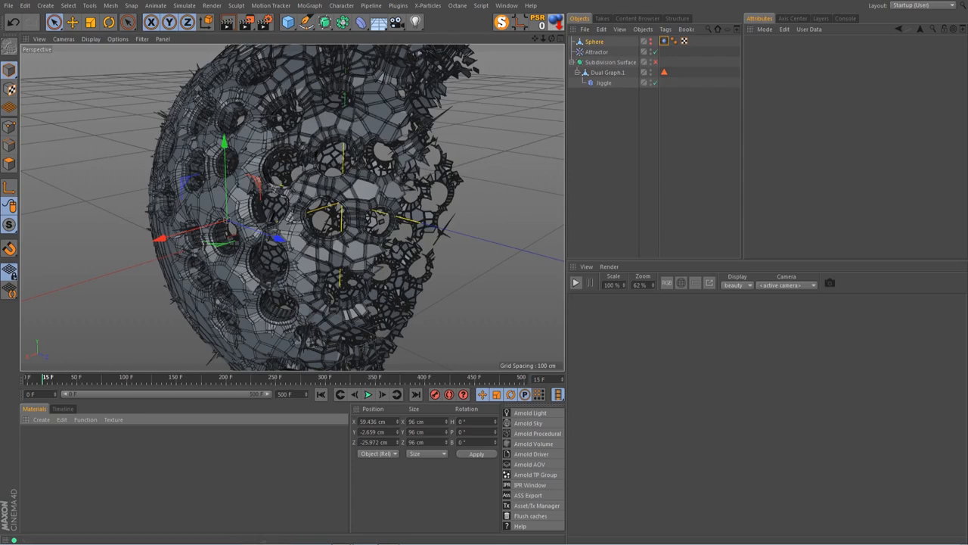
# - Add a Tension tag to the Dual Graph.1 object
pyautogui.click(603, 72)
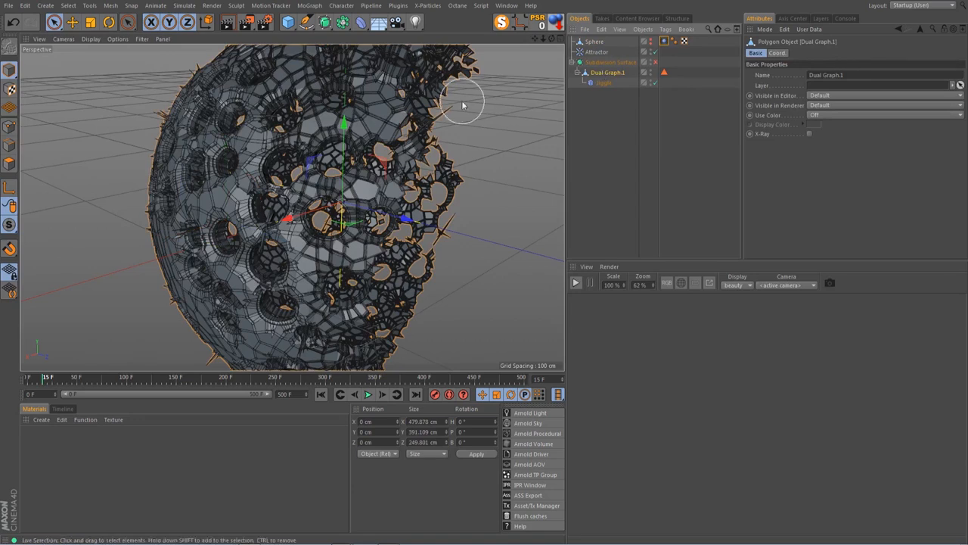
pyautogui.rightClick(603, 74)
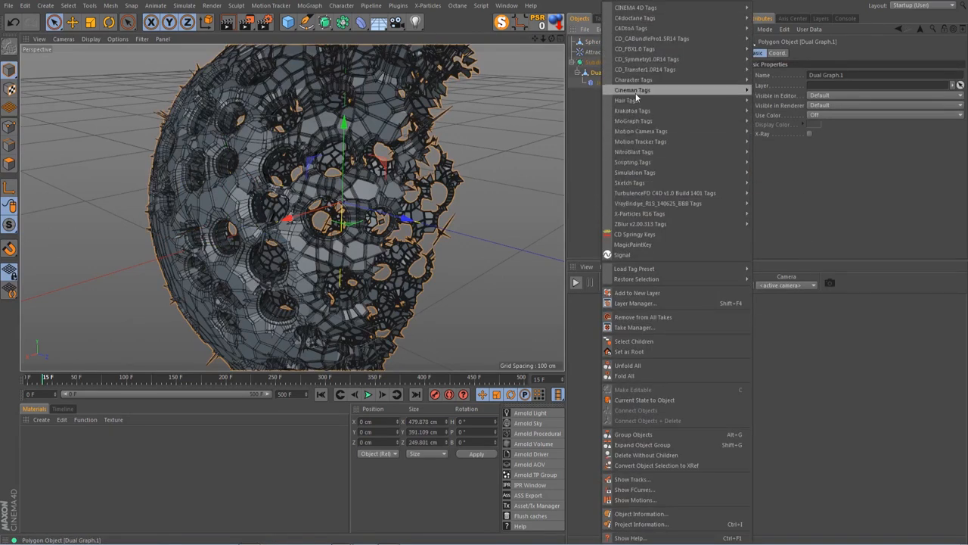
pyautogui.moveTo(635, 80)
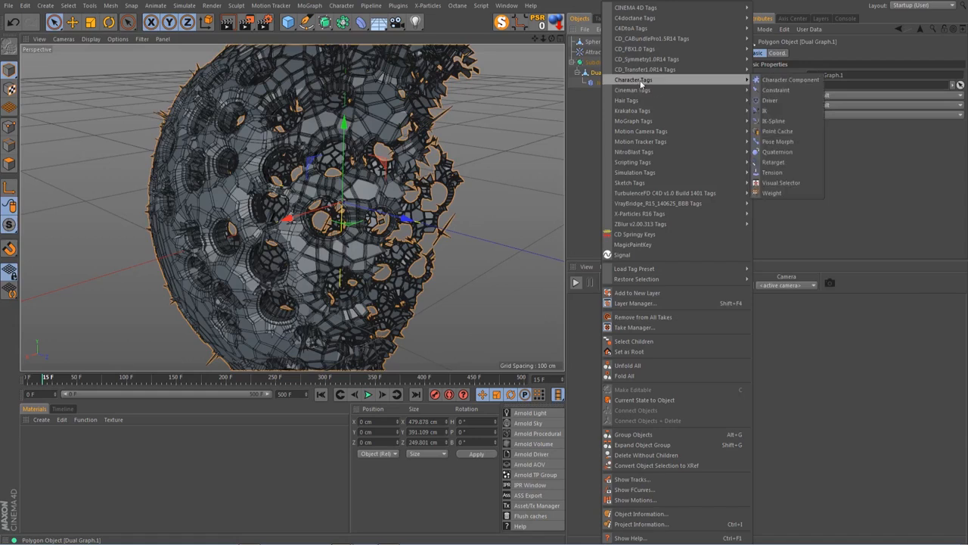
pyautogui.click(772, 172)
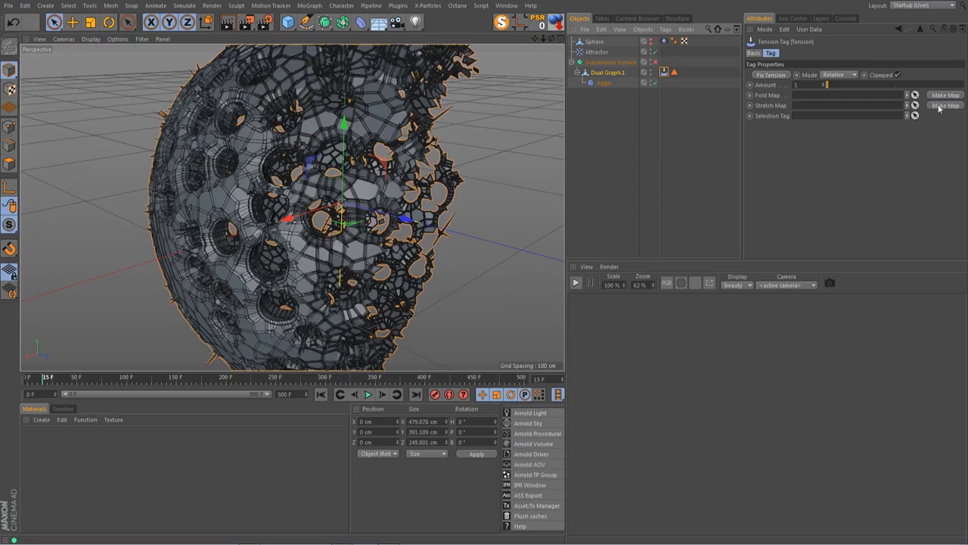
# - Set the Tension tag's amount to 5, make a stretch map and fix the tension
pyautogui.click(796, 84)
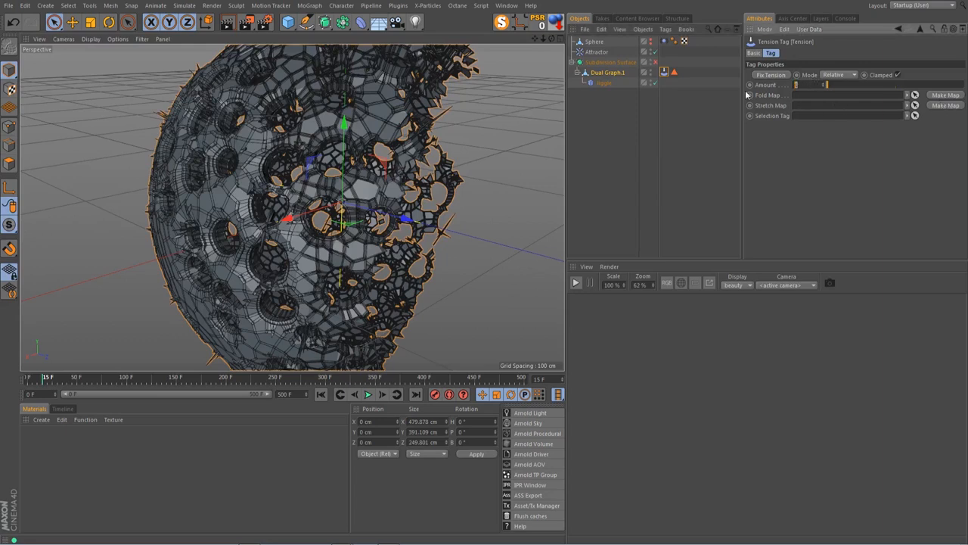
pyautogui.write('5')
pyautogui.press('Return')
pyautogui.click(945, 105)
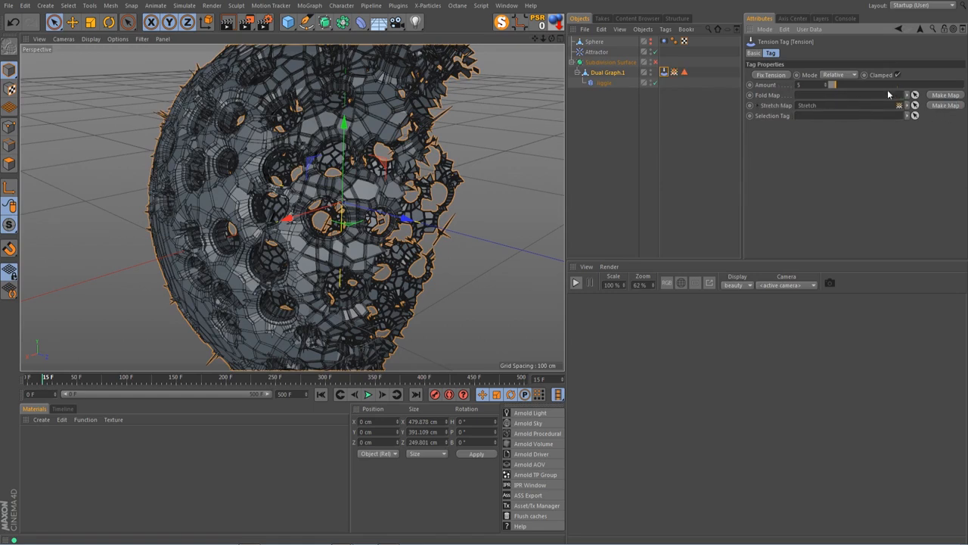
pyautogui.click(770, 75)
# - Display the Stretch vertex map and play the simulation from the first frame to examine the stretch colours
pyautogui.click(674, 72)
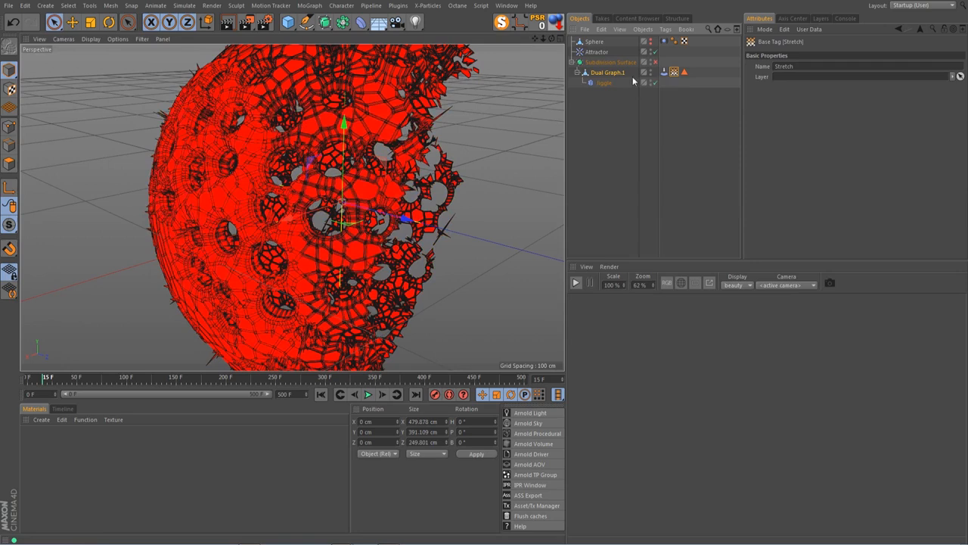
pyautogui.click(321, 394)
pyautogui.click(368, 394)
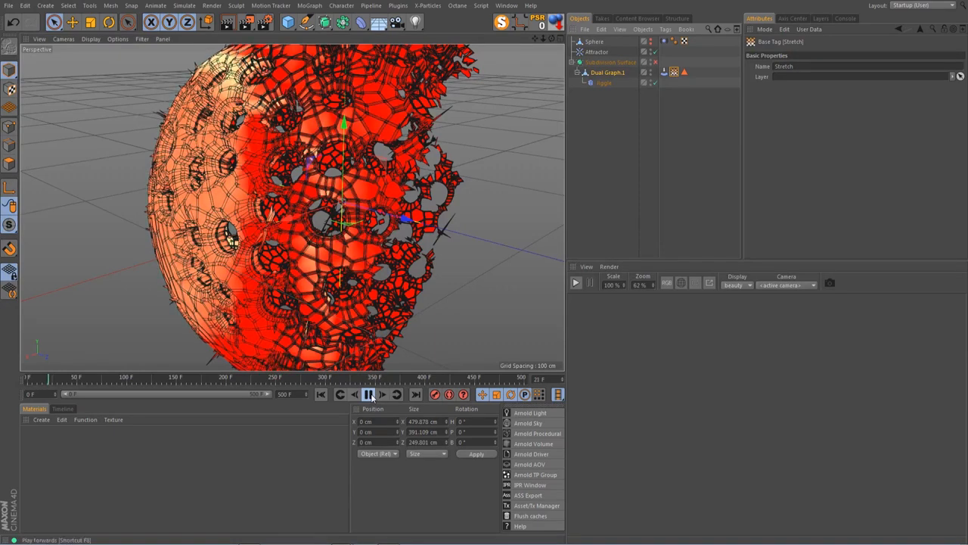
pyautogui.click(369, 393)
# - Set the timeline's end frame to 30
pyautogui.click(284, 394)
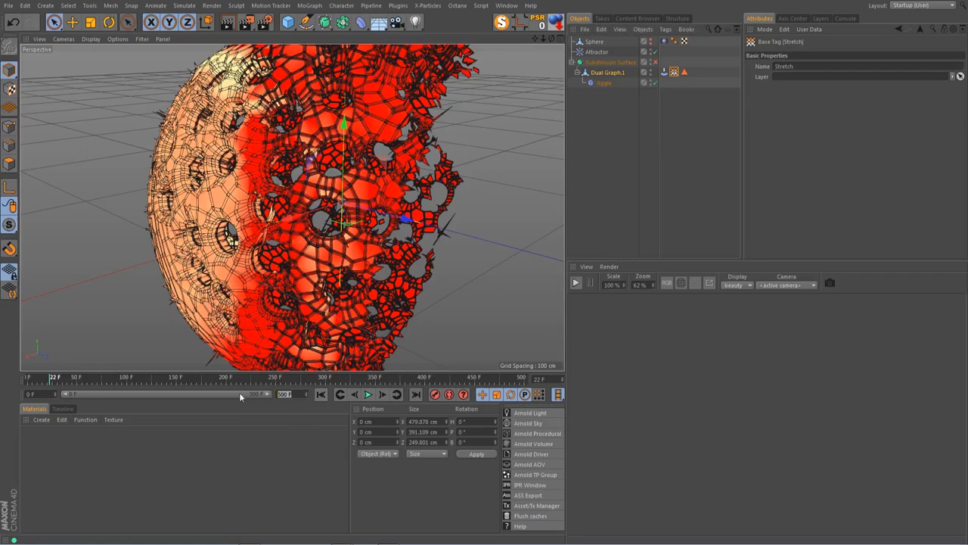
pyautogui.write('30')
pyautogui.press('Return')
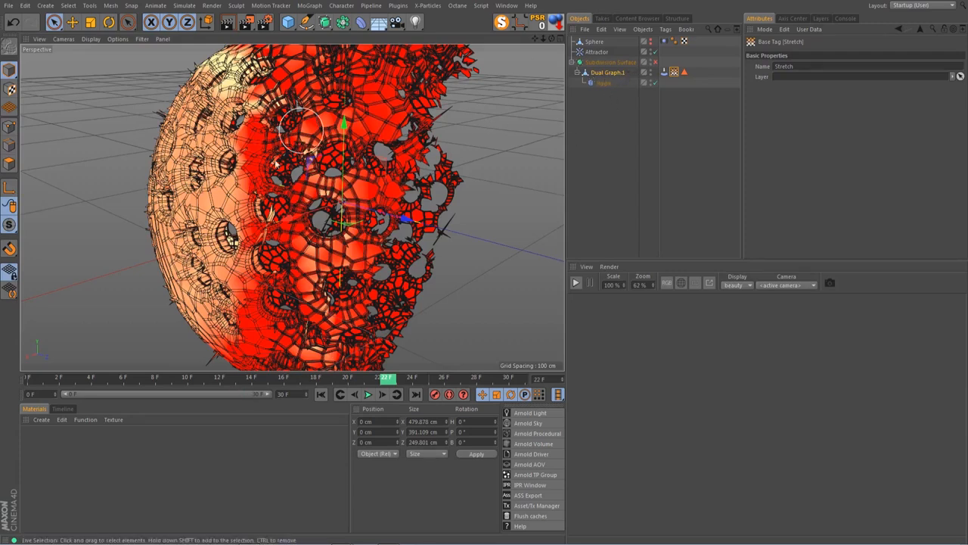
# - Create an Arnold Shader Network material and open it in the network editor
pyautogui.moveTo(552, 39); pyautogui.dragTo(608, 39)
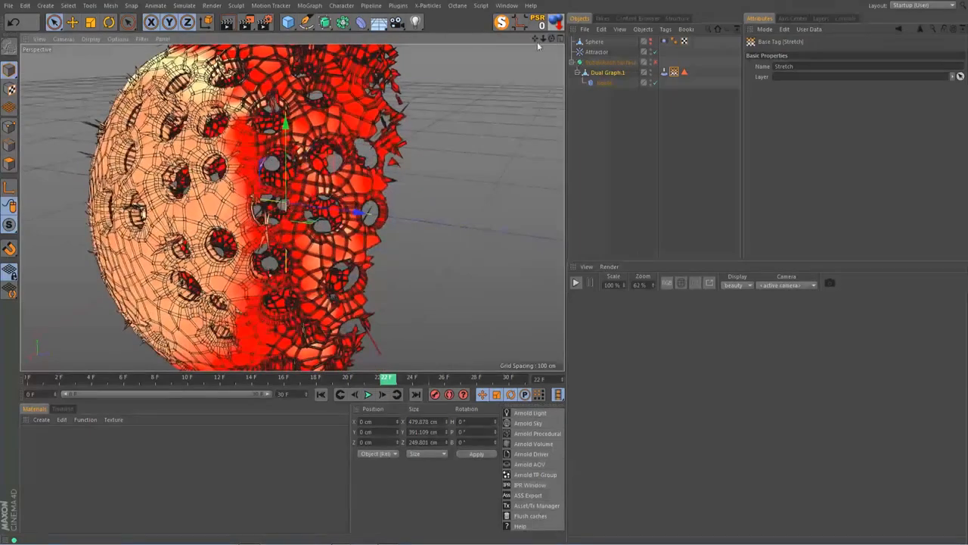
pyautogui.moveTo(536, 40); pyautogui.dragTo(562, 39)
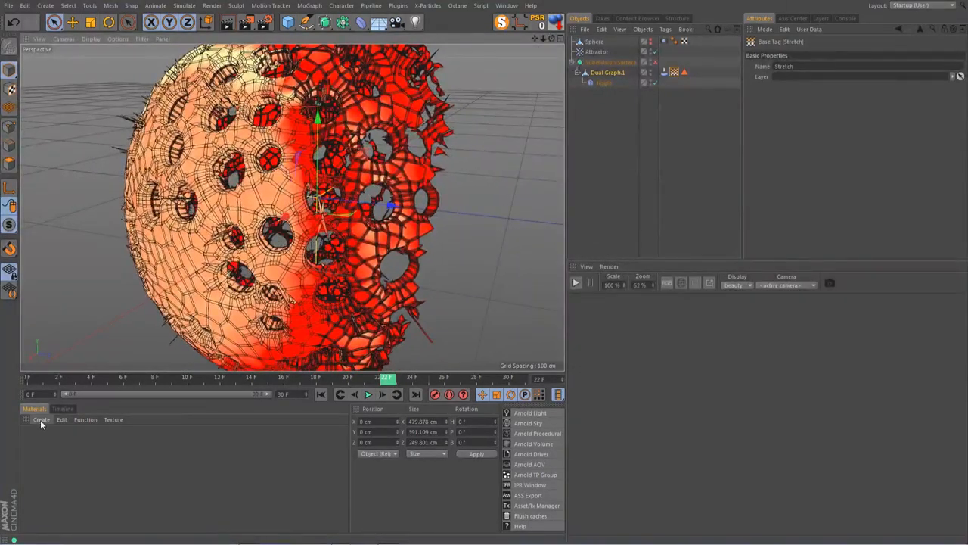
pyautogui.click(55, 451)
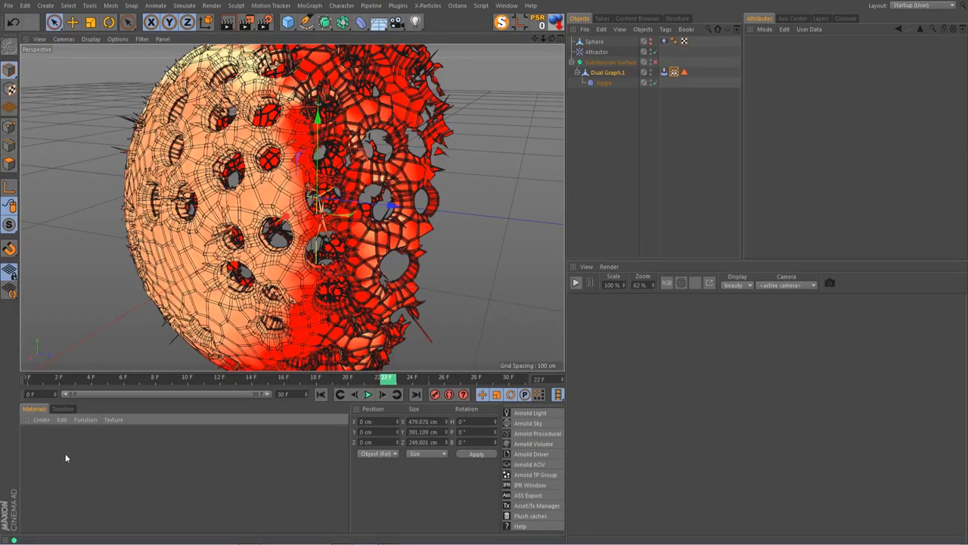
pyautogui.doubleClick(65, 453)
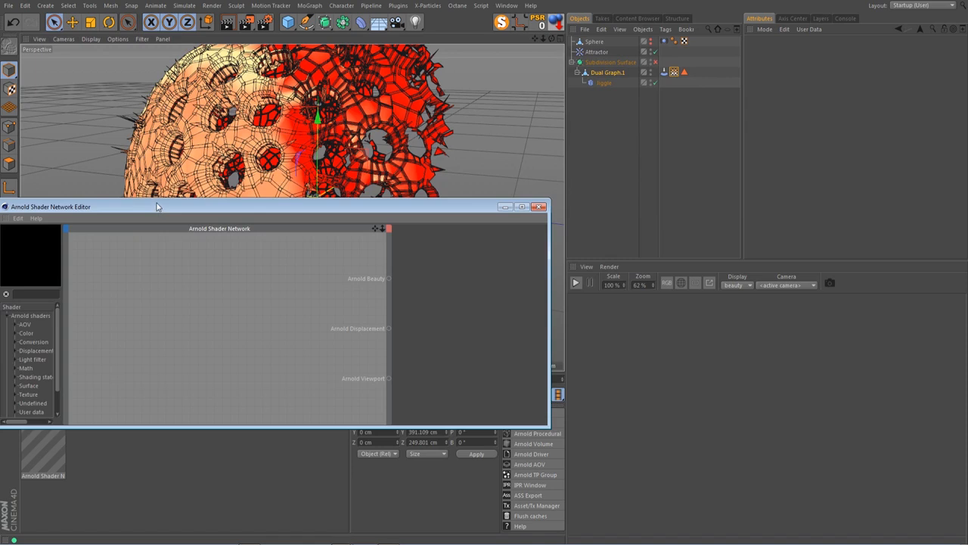
pyautogui.moveTo(157, 207); pyautogui.dragTo(254, 183)
# - Find the mix shader and add it to the Arnold shader network
pyautogui.click(146, 271)
pyautogui.write('mix')
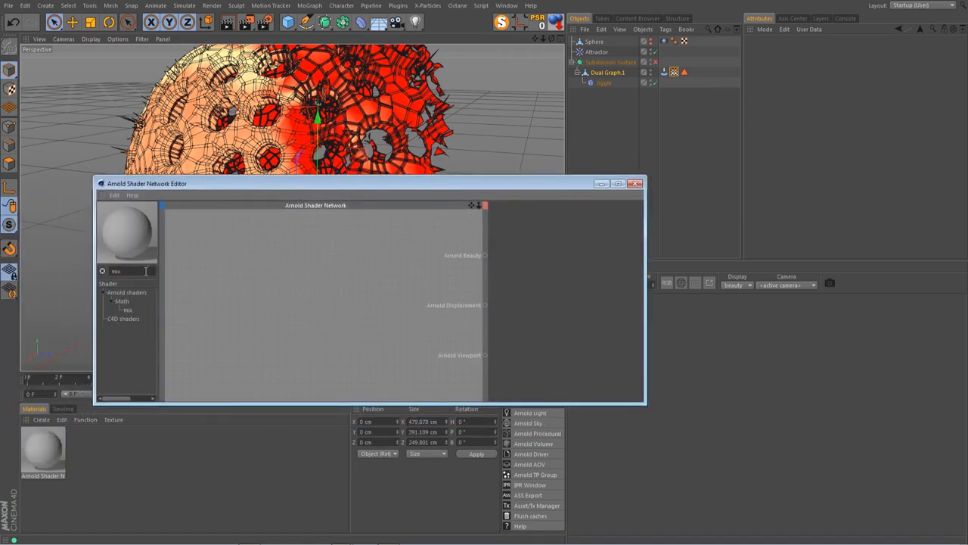
pyautogui.moveTo(127, 310); pyautogui.dragTo(367, 282)
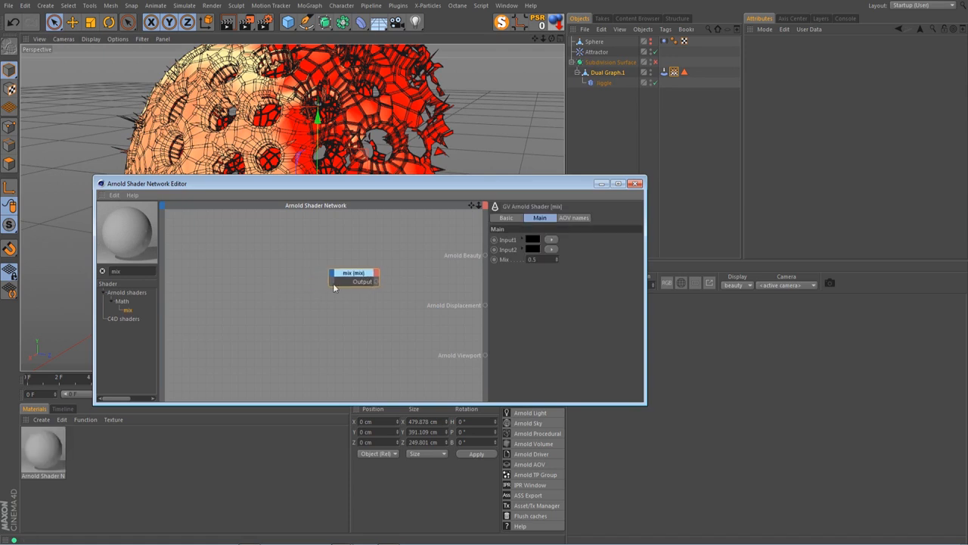
# - Find the standard surface shader and add two copies of it beside the mix node
pyautogui.doubleClick(134, 271)
pyautogui.write('star')
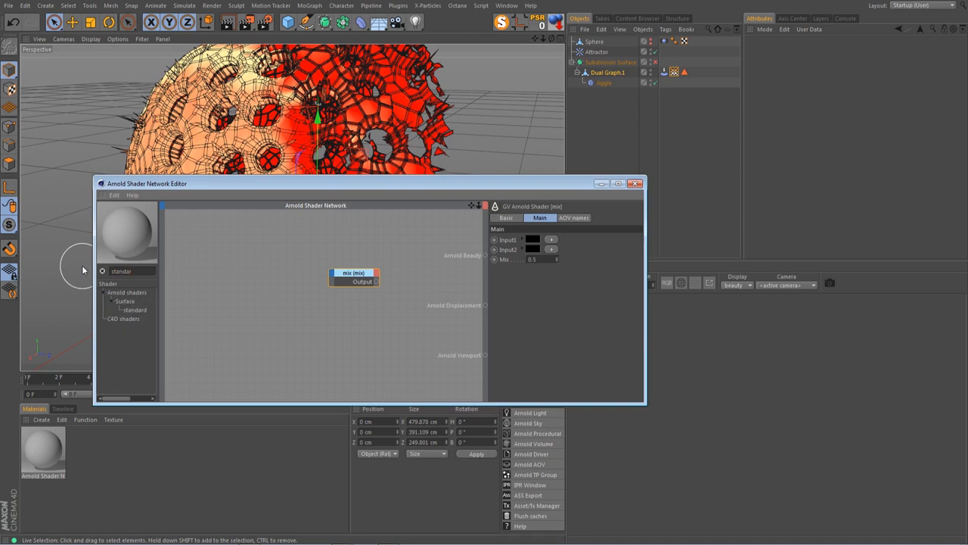
pyautogui.write('d')
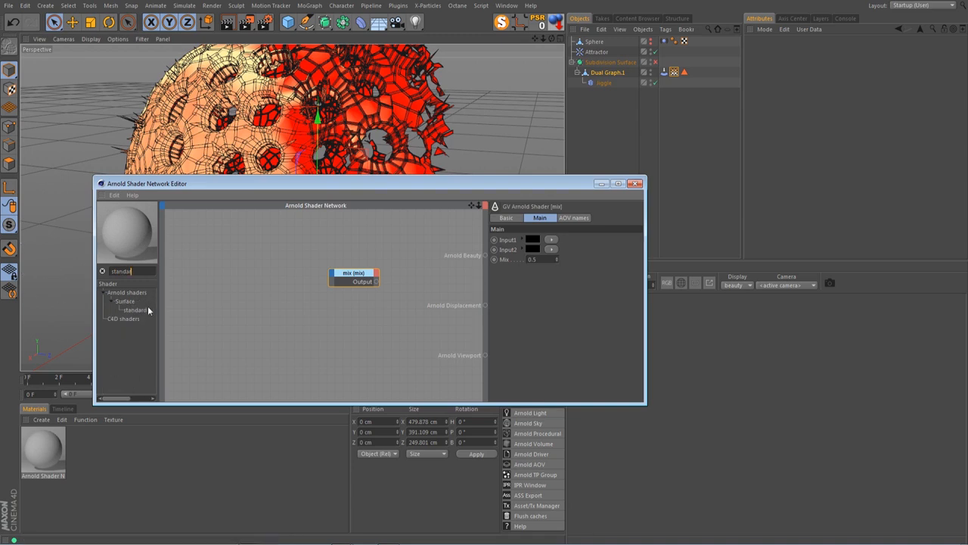
pyautogui.moveTo(144, 307); pyautogui.dragTo(249, 290)
pyautogui.moveTo(135, 309); pyautogui.dragTo(270, 285)
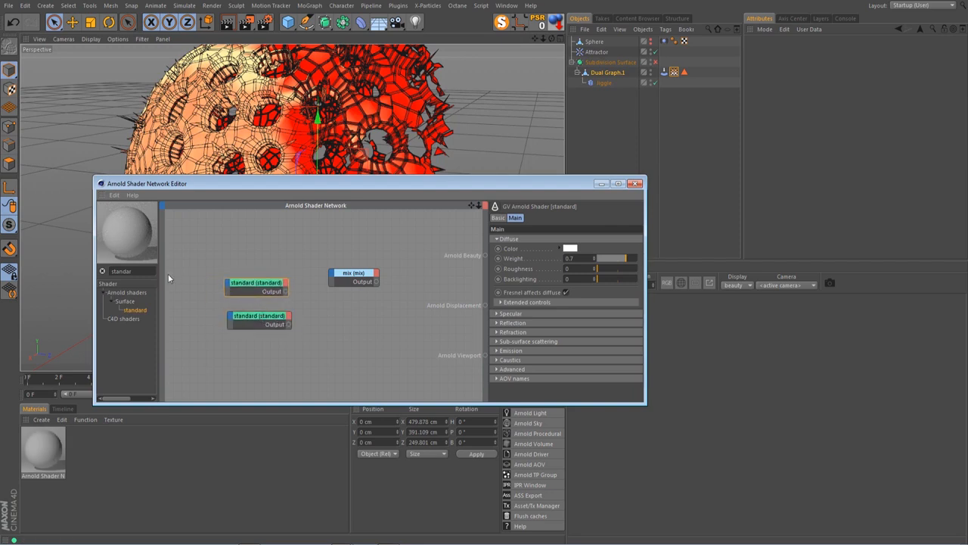
# - Find the Vertex Map shader and add it to the Arnold shader network above the standard nodes
pyautogui.moveTo(144, 273); pyautogui.dragTo(68, 268)
pyautogui.write('v')
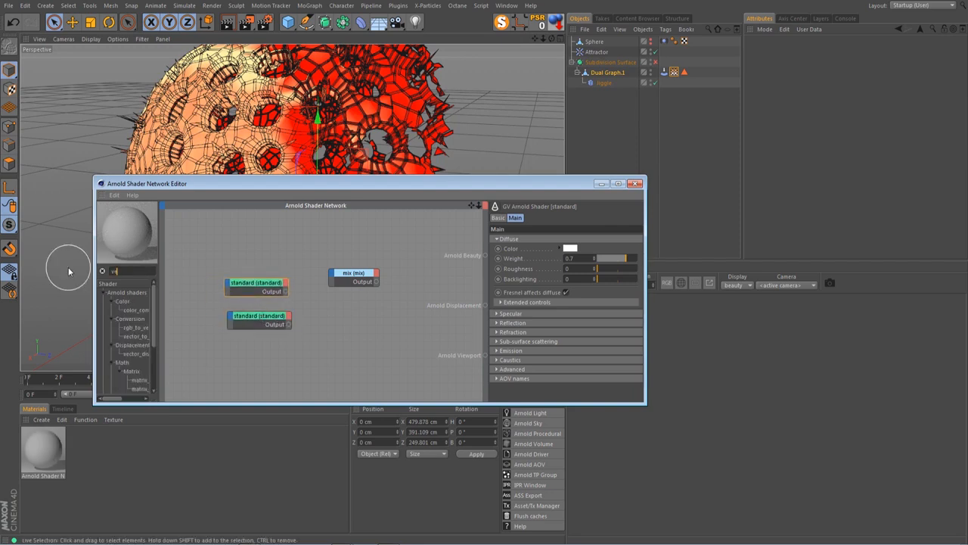
pyautogui.write('erte')
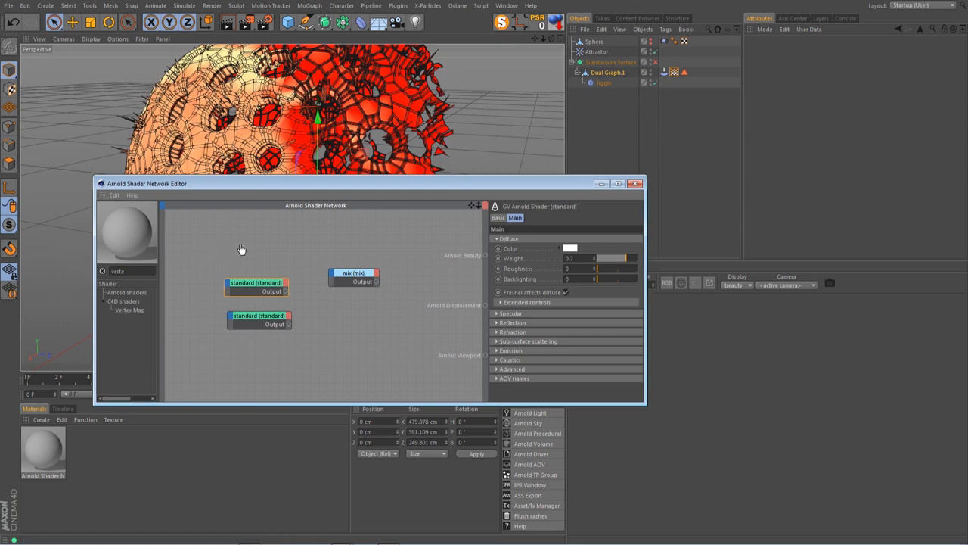
pyautogui.press('Return')
# - Wire the two standard nodes and the Vertex Map into the mix node, and link the Stretch tag to the Vertex Map shader
pyautogui.moveTo(285, 292); pyautogui.dragTo(379, 280)
pyautogui.moveTo(289, 324); pyautogui.dragTo(376, 286)
pyautogui.moveTo(292, 249); pyautogui.dragTo(384, 281)
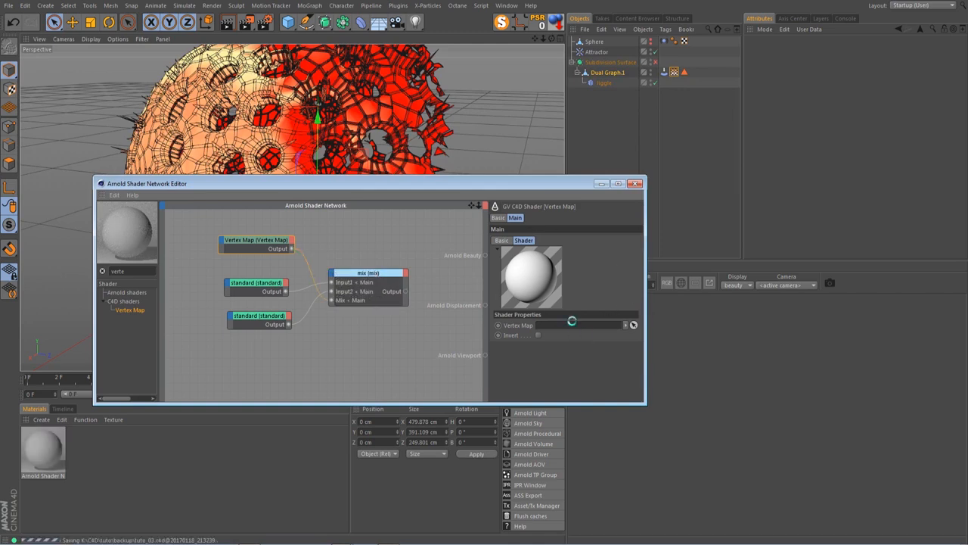
pyautogui.moveTo(674, 72); pyautogui.dragTo(574, 326)
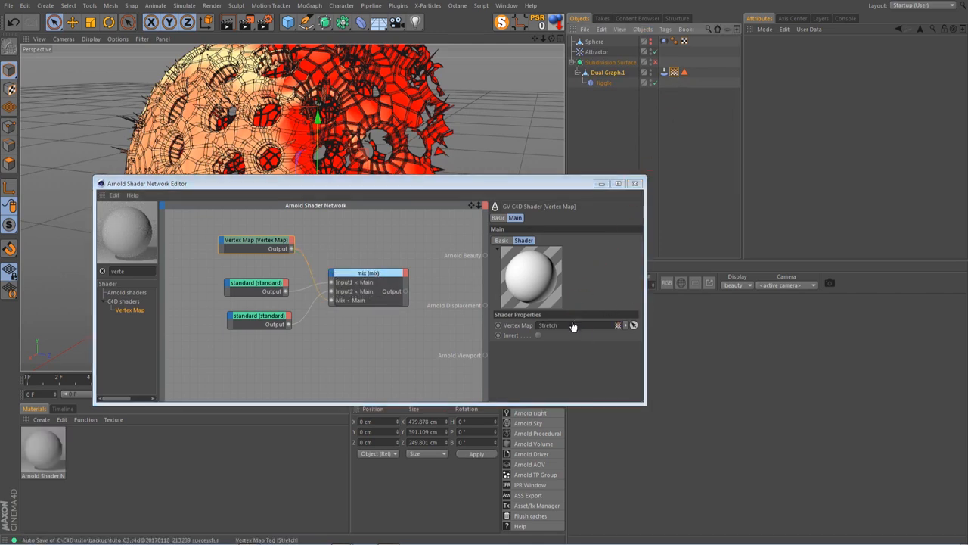
# - Move the Mix port to the top of the mix node's inputs and set the upper standard node's diffuse color to H 220°, S 62%, V 100%
pyautogui.click(255, 282)
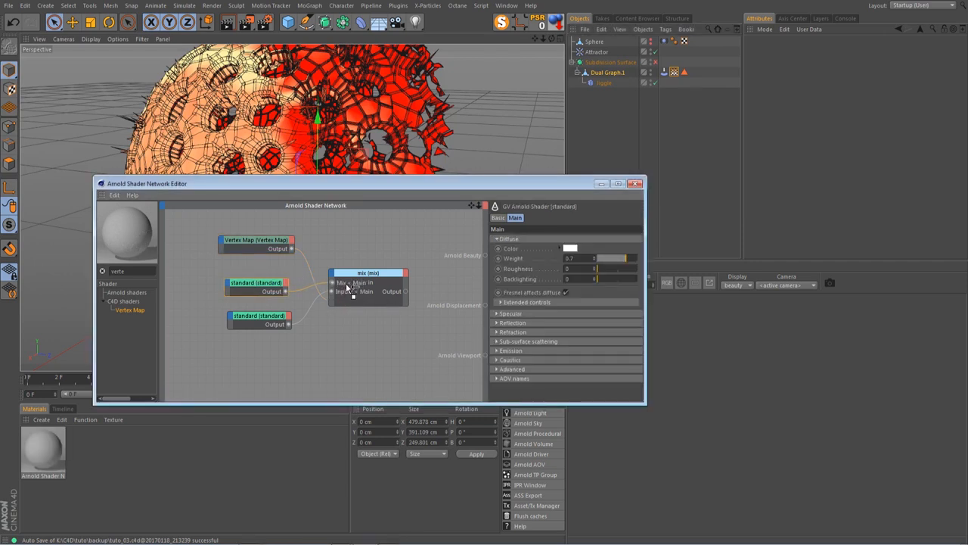
pyautogui.moveTo(346, 282); pyautogui.dragTo(342, 284)
pyautogui.click(569, 248)
pyautogui.click(604, 249)
pyautogui.click(605, 261)
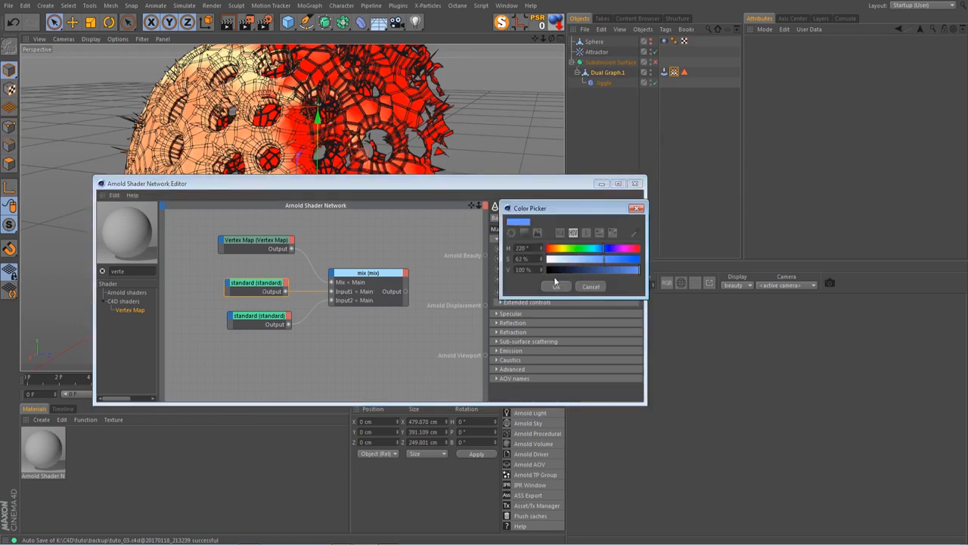
pyautogui.click(556, 286)
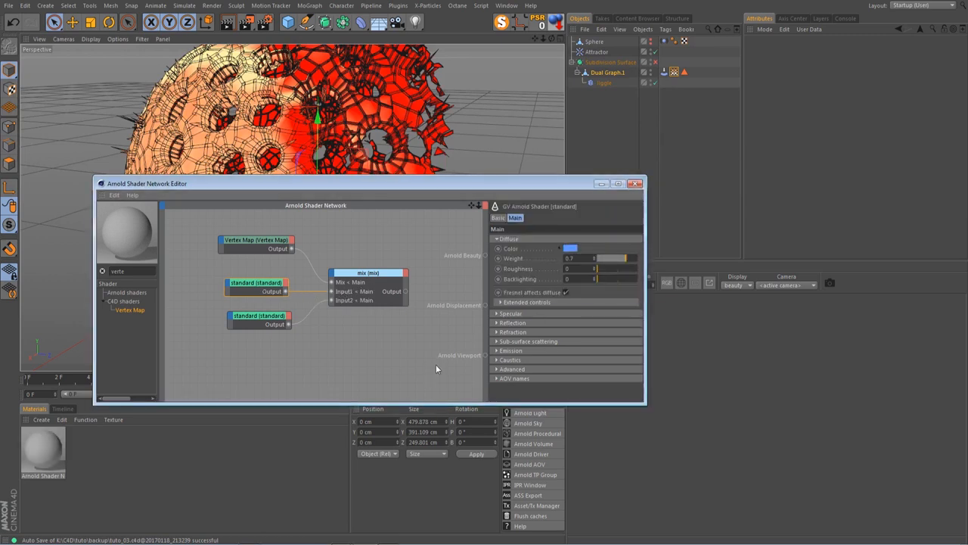
# - Delete the lower standard node from the shader network
pyautogui.click(263, 323)
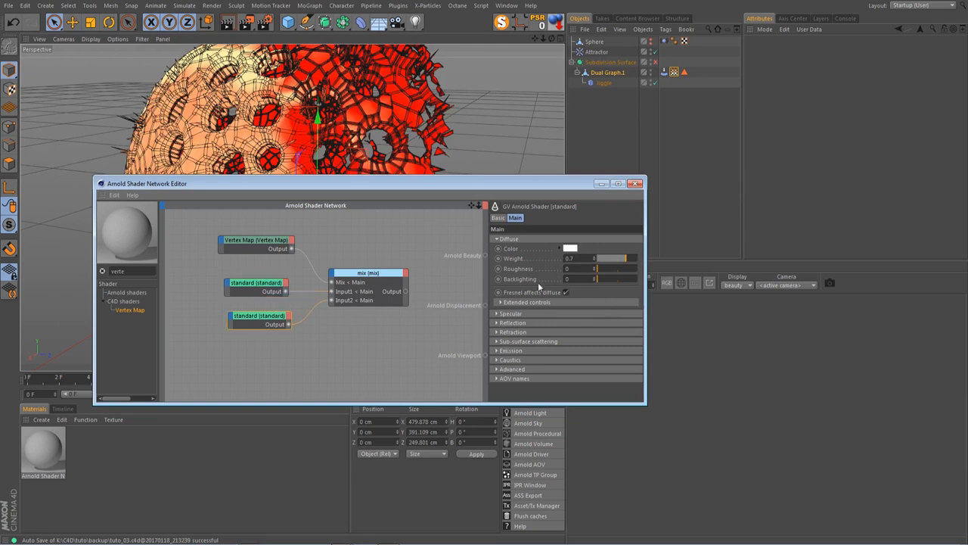
pyautogui.click(283, 283)
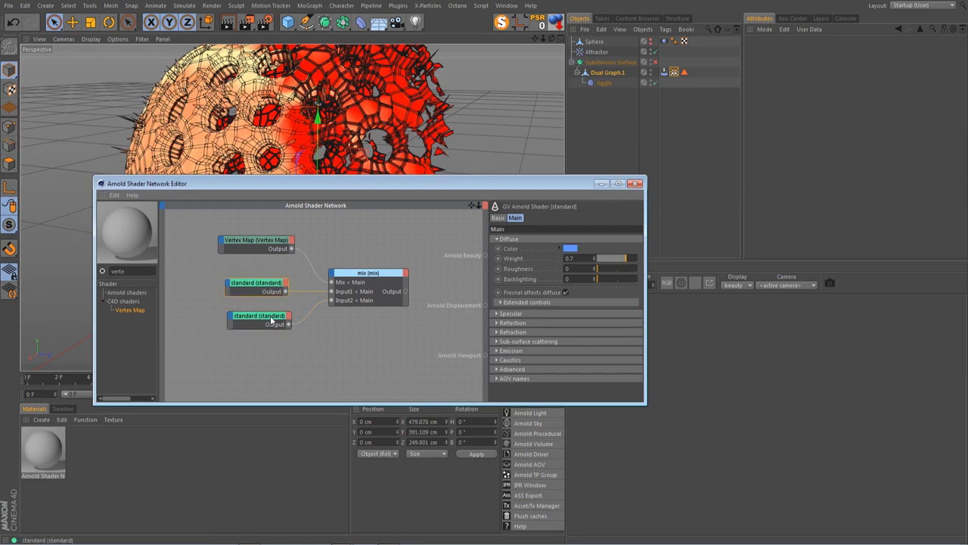
pyautogui.click(274, 318)
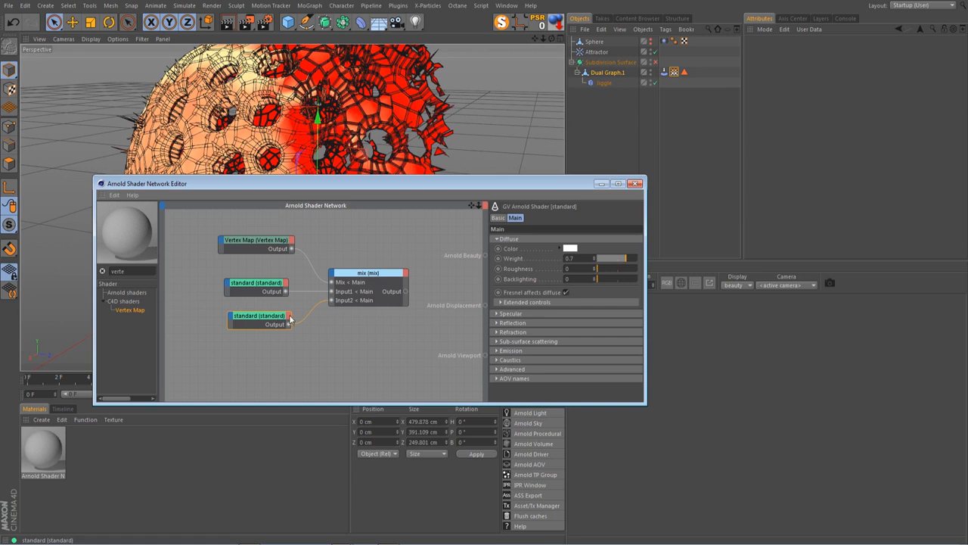
pyautogui.press('Delete')
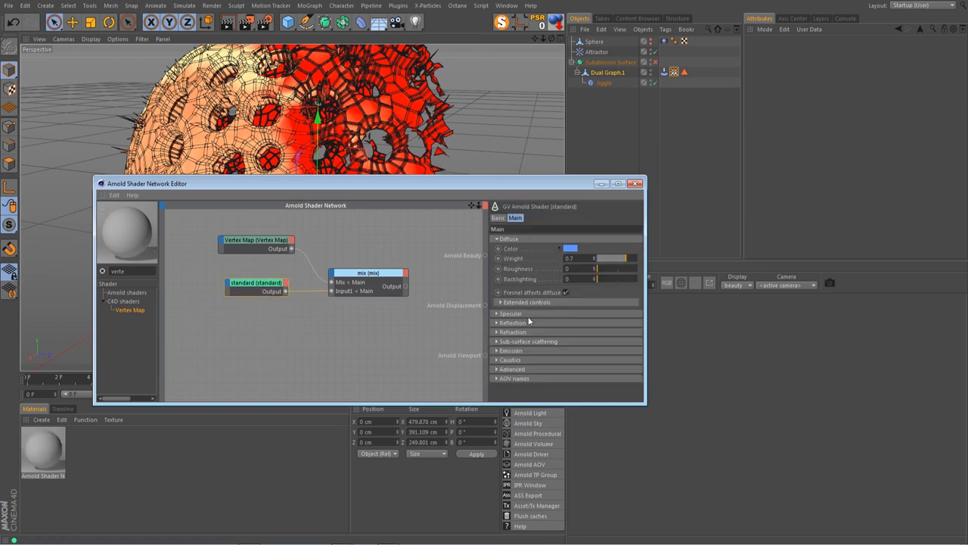
# - Set the blue standard node's specular to GGX microfacet distribution with weight 0.3, and enable Fresnel
pyautogui.click(496, 313)
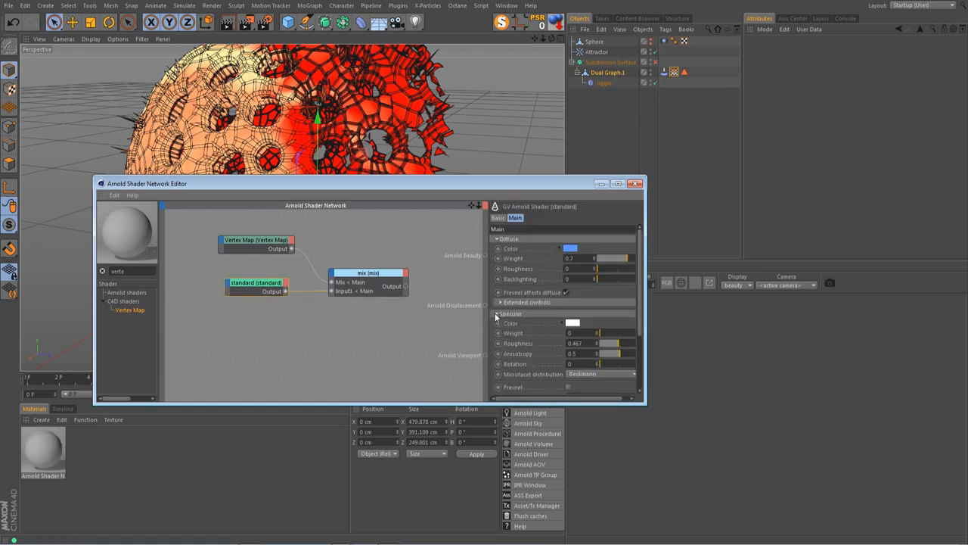
pyautogui.click(592, 374)
pyautogui.click(589, 386)
pyautogui.moveTo(642, 332); pyautogui.dragTo(633, 351)
pyautogui.click(609, 292)
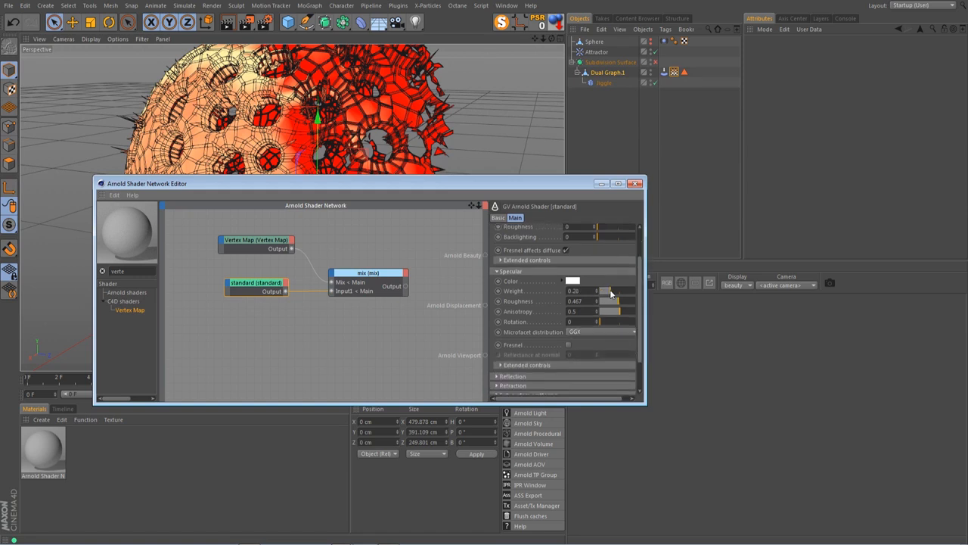
pyautogui.moveTo(641, 273)
pyautogui.mouseDown()
pyautogui.moveTo(641, 258)
pyautogui.moveTo(640, 277)
pyautogui.mouseUp()
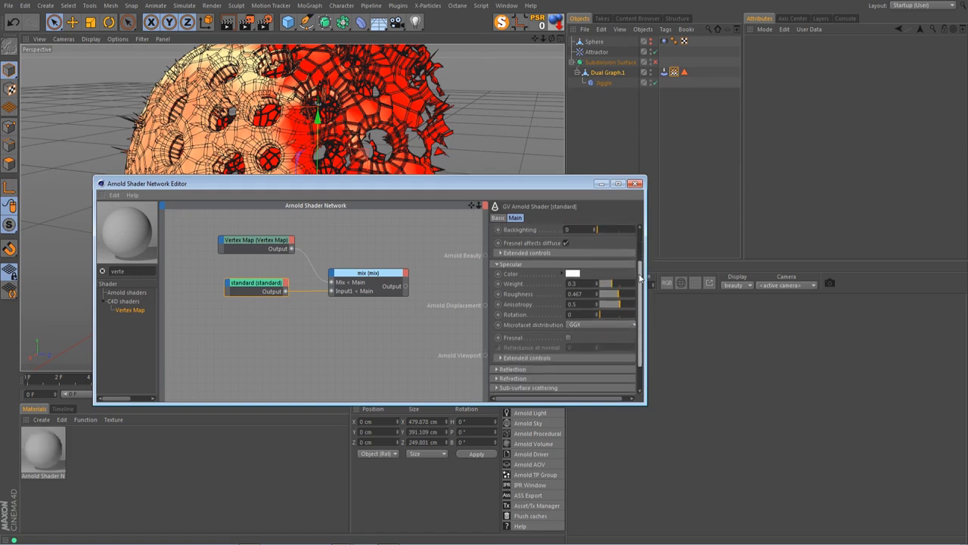
pyautogui.click(569, 338)
pyautogui.scroll(-2, 639, 312)
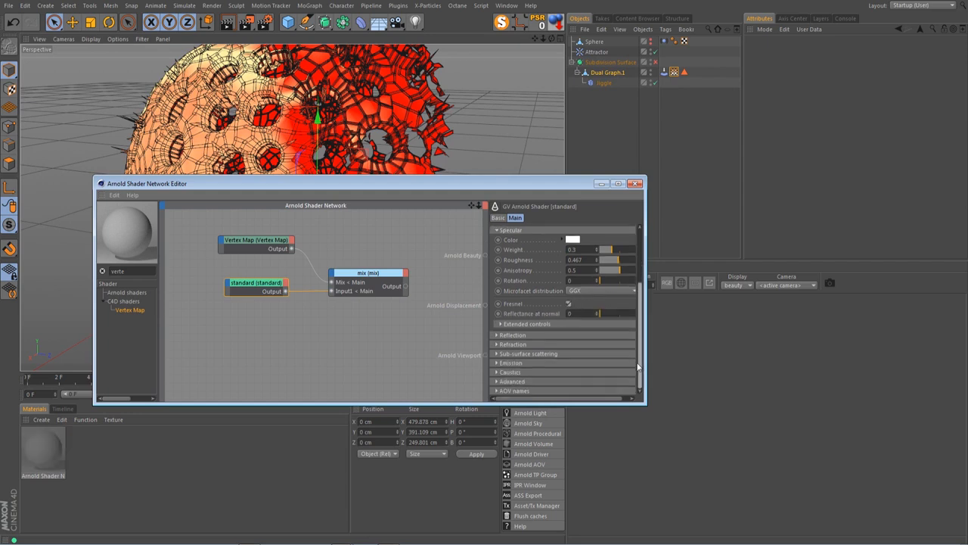
# - Enable Fresnel use IOR in the standard node's refraction settings and set the IOR to 10
pyautogui.click(496, 345)
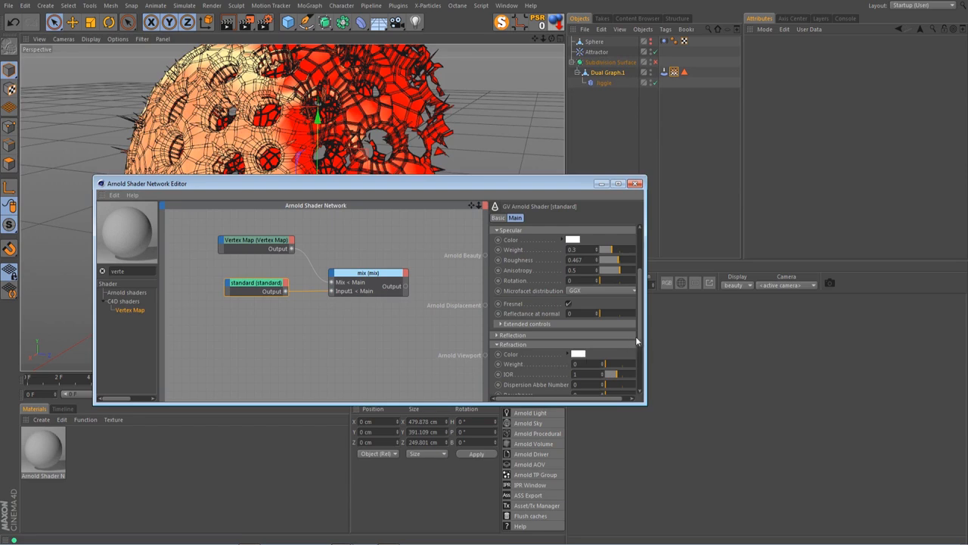
pyautogui.scroll(-4, 636, 336)
pyautogui.click(574, 341)
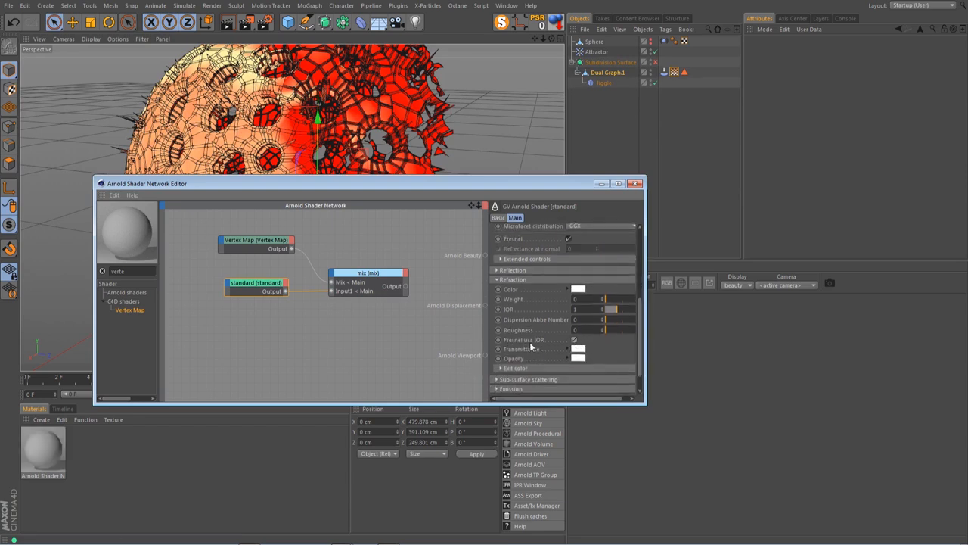
pyautogui.scroll(1, 639, 339)
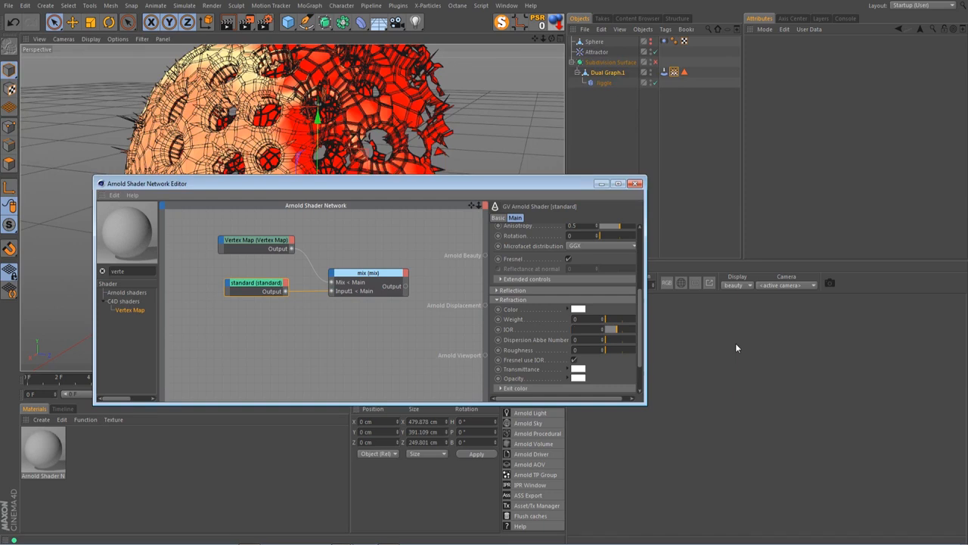
pyautogui.write('10')
pyautogui.press('Return')
pyautogui.moveTo(642, 329); pyautogui.dragTo(649, 267)
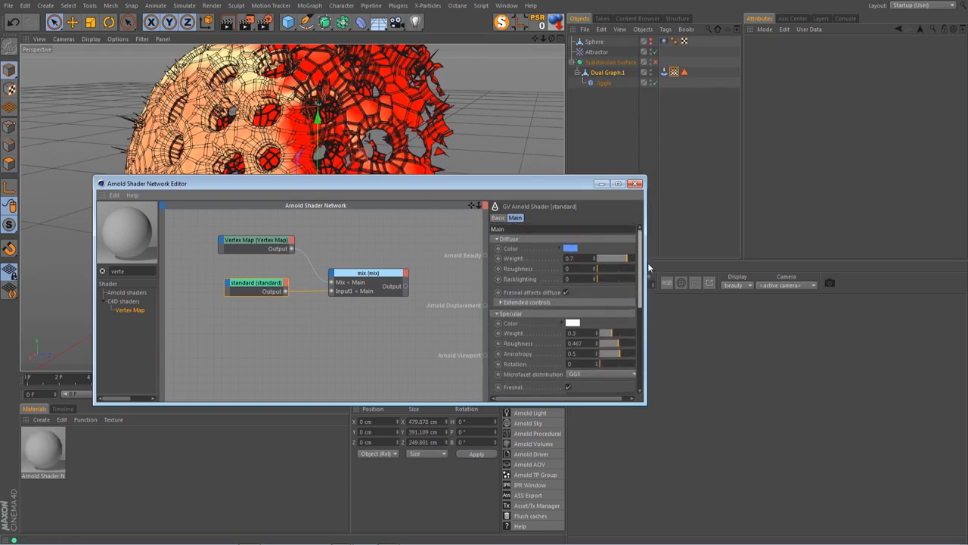
# - Duplicate the configured standard node below itself and connect the copy to Input2 of the mix node
pyautogui.keyDown('ctrl'); pyautogui.click(255, 285); pyautogui.keyUp('ctrl')
pyautogui.keyDown('ctrl'); pyautogui.moveTo(266, 287); pyautogui.dragTo(265, 326); pyautogui.keyUp('ctrl')
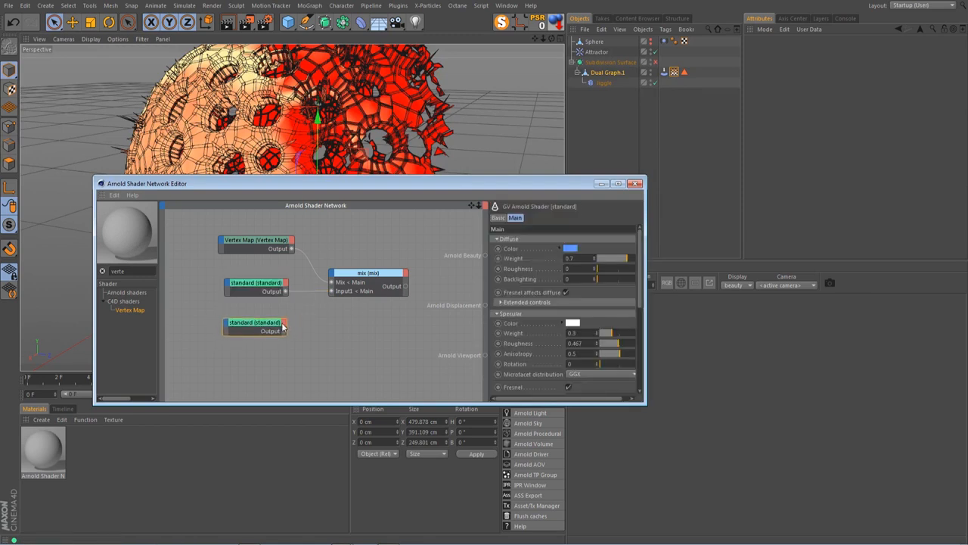
pyautogui.click(332, 274)
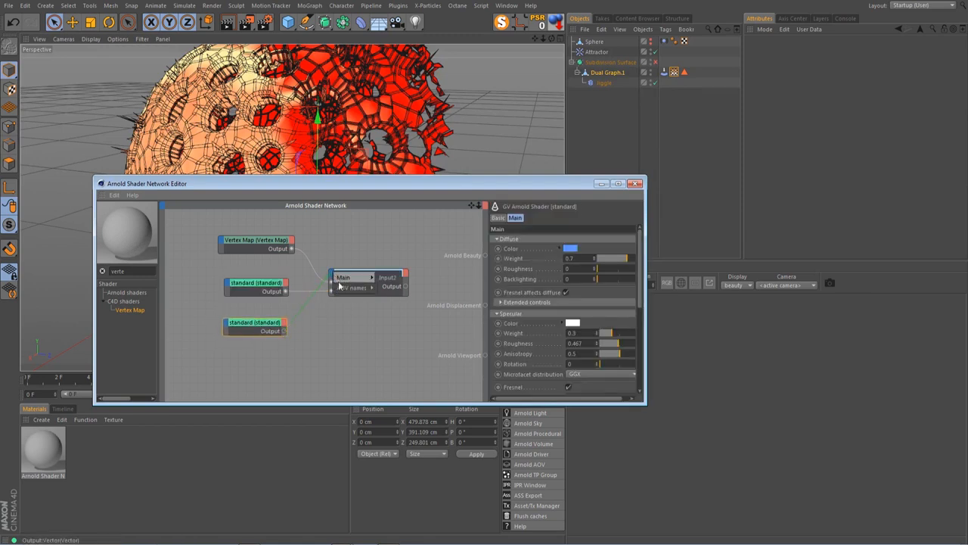
pyautogui.click(390, 280)
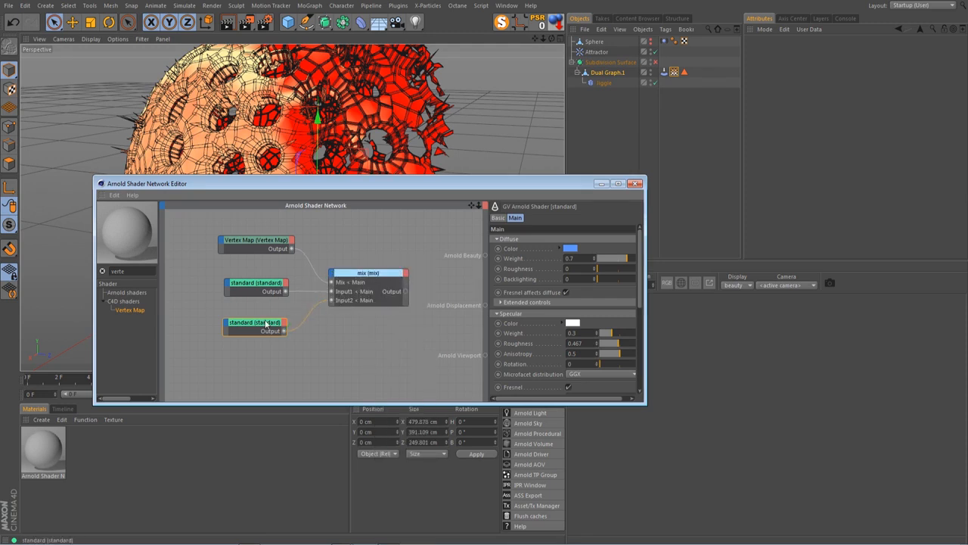
# - Choose a different diffuse color for the duplicated standard node and close the shader network editor
pyautogui.click(570, 249)
pyautogui.moveTo(572, 247); pyautogui.dragTo(611, 258)
pyautogui.click(555, 284)
pyautogui.click(635, 185)
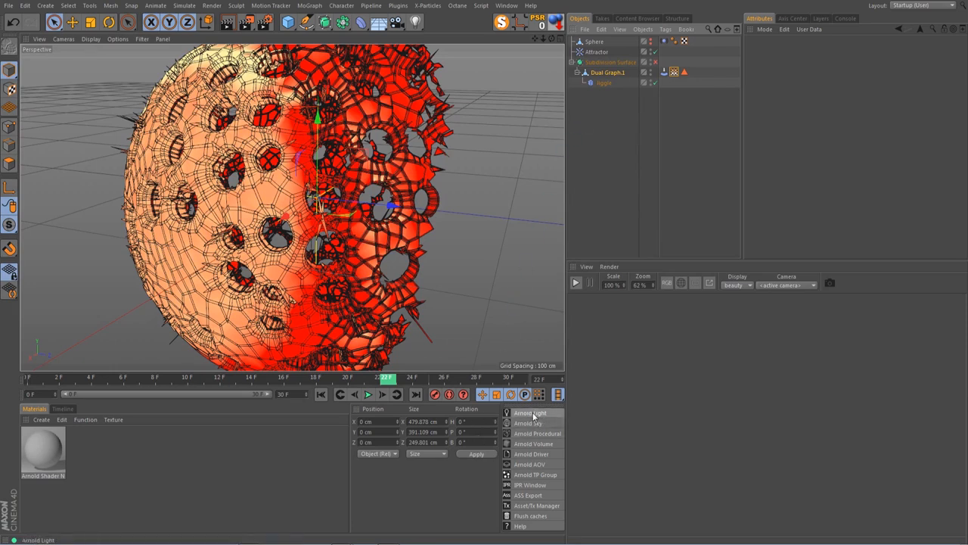
# - Add an Arnold quad light, placing it beside the ball along Z with its pitch at -180°
pyautogui.moveTo(572, 417)
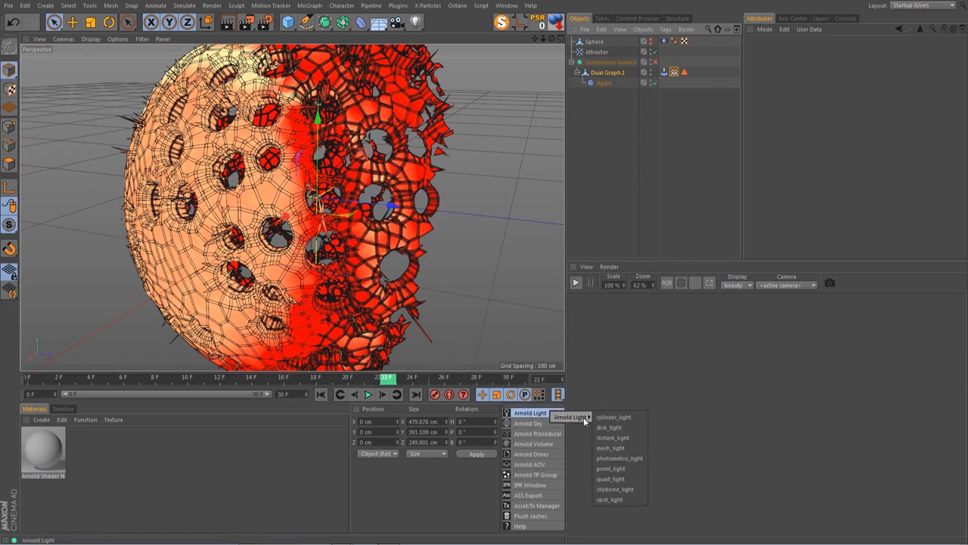
pyautogui.click(614, 479)
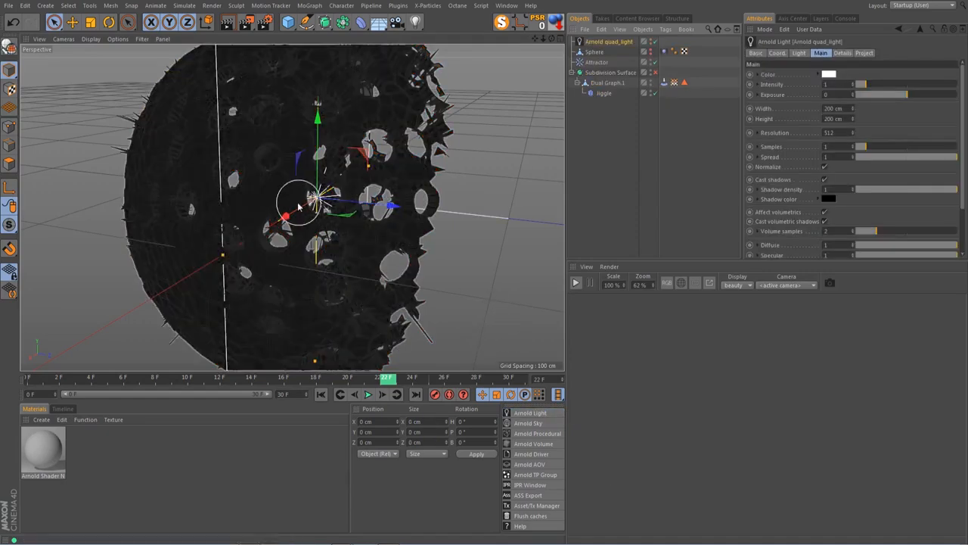
pyautogui.moveTo(392, 205); pyautogui.dragTo(549, 255)
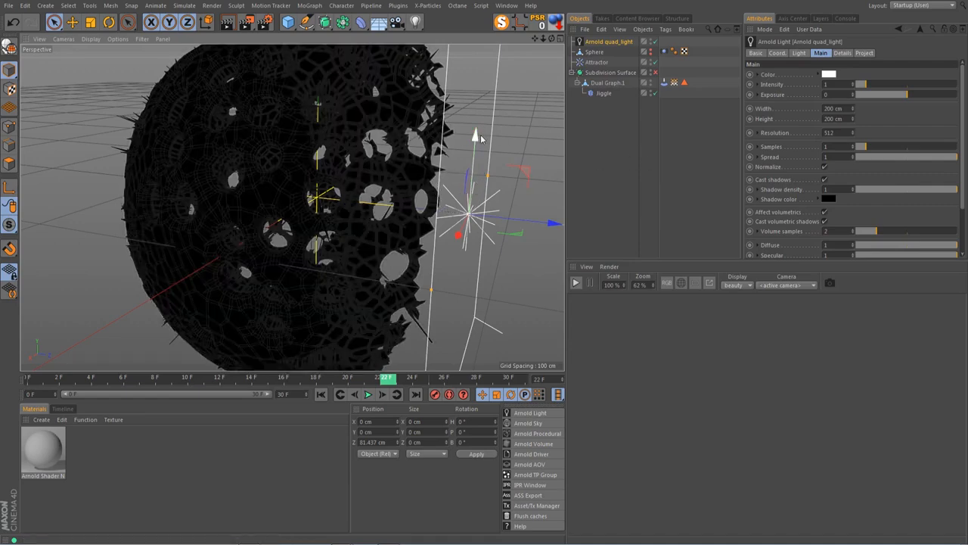
pyautogui.press('r')
pyautogui.moveTo(495, 177); pyautogui.dragTo(370, 226)
pyautogui.press('e')
# - Copy the quad light and place the copy above the ball at about Y 135 cm with a pitch of -90°
pyautogui.press('r')
pyautogui.press('e')
pyautogui.moveTo(495, 225); pyautogui.dragTo(280, 45)
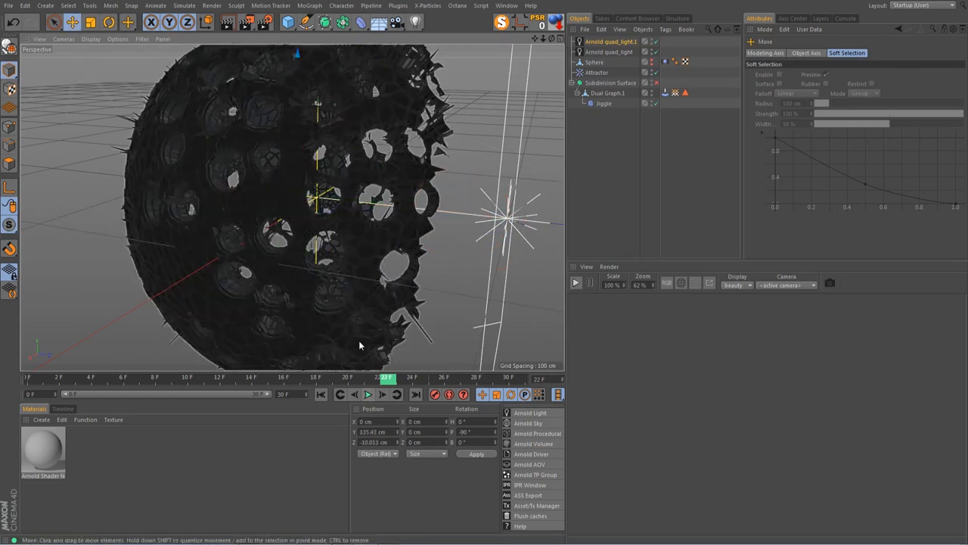
# - Move the side quad light farther from the ball, to about Z 116 cm
pyautogui.scroll(-4, 359, 345)
pyautogui.scroll(-3, 404, 297)
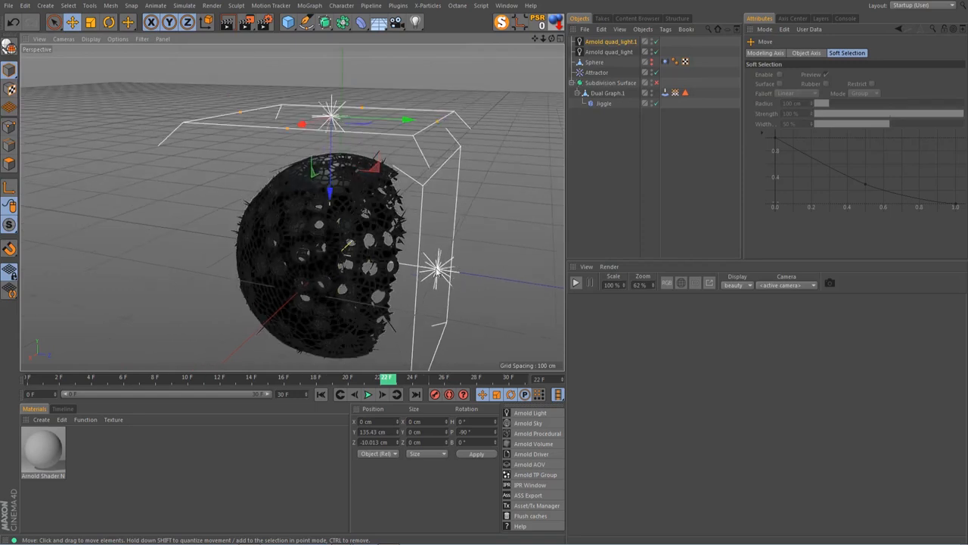
pyautogui.click(436, 270)
pyautogui.moveTo(377, 263); pyautogui.dragTo(397, 265)
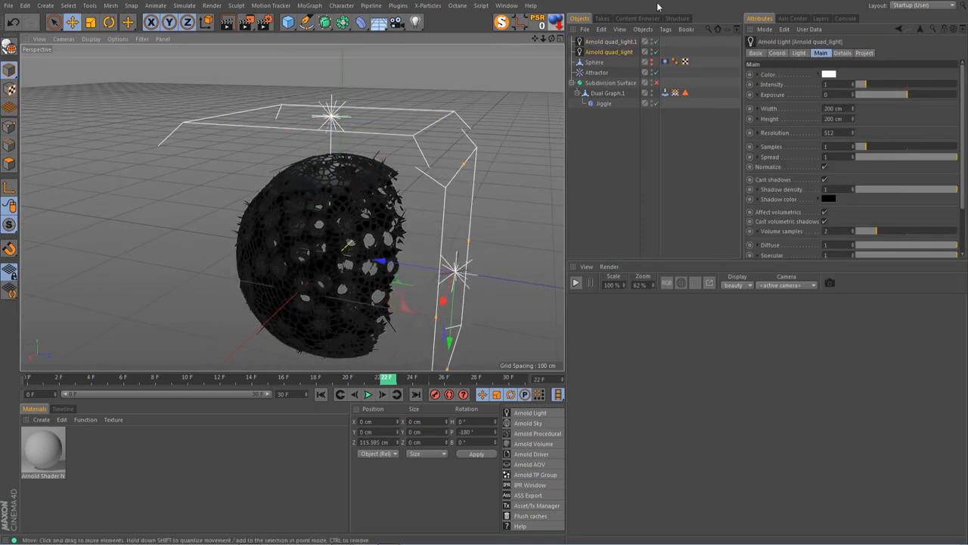
# - Set both quad lights to 2 samples and an exposure of 1.87
pyautogui.click(615, 41)
pyautogui.keyDown('shift'); pyautogui.click(614, 52); pyautogui.keyUp('shift')
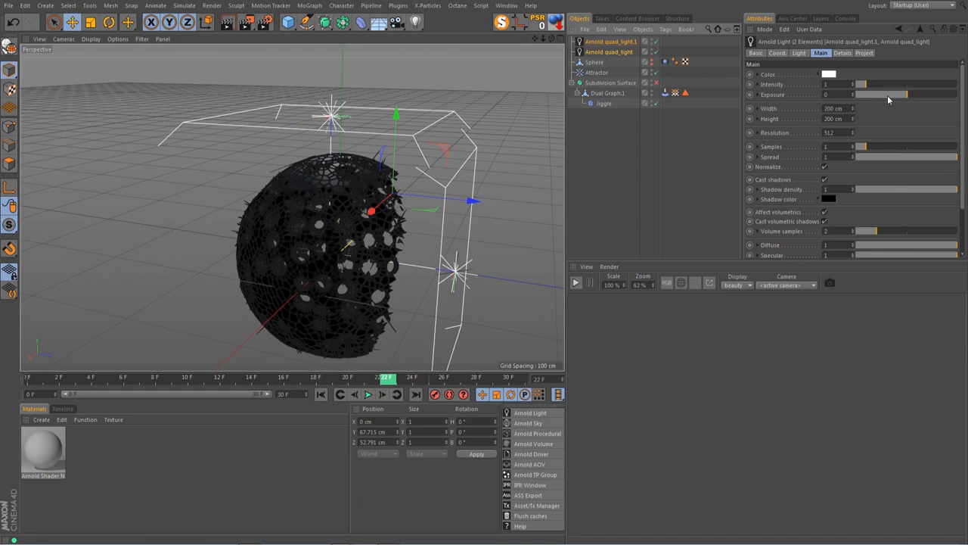
pyautogui.moveTo(867, 151); pyautogui.dragTo(882, 150)
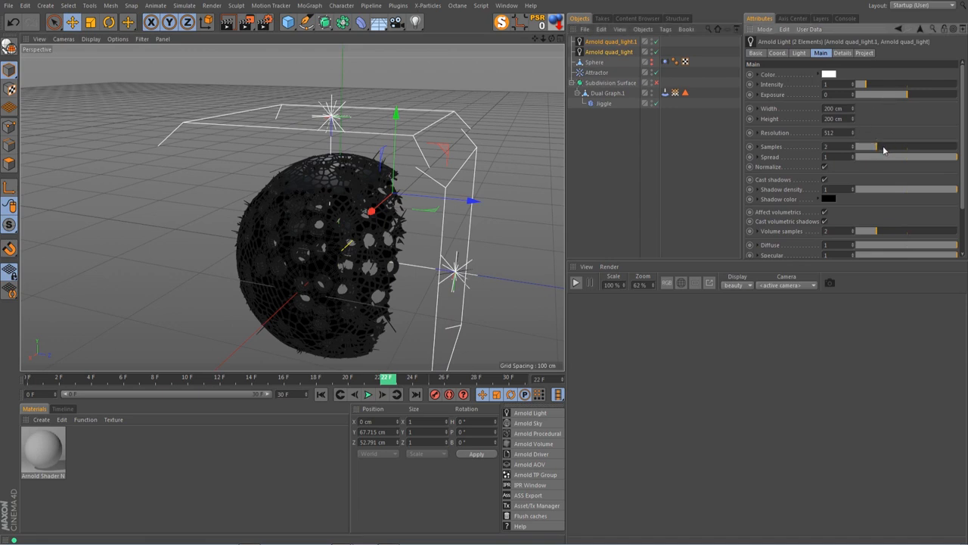
pyautogui.moveTo(884, 93); pyautogui.dragTo(925, 97)
# - Raise the overhead quad light to about Y 145 cm
pyautogui.click(341, 116)
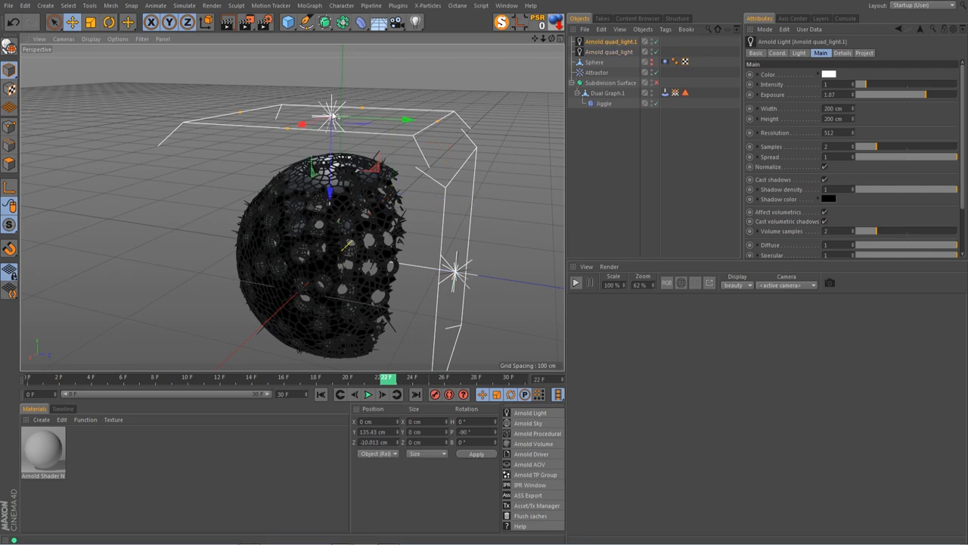
pyautogui.moveTo(331, 180); pyautogui.dragTo(332, 171)
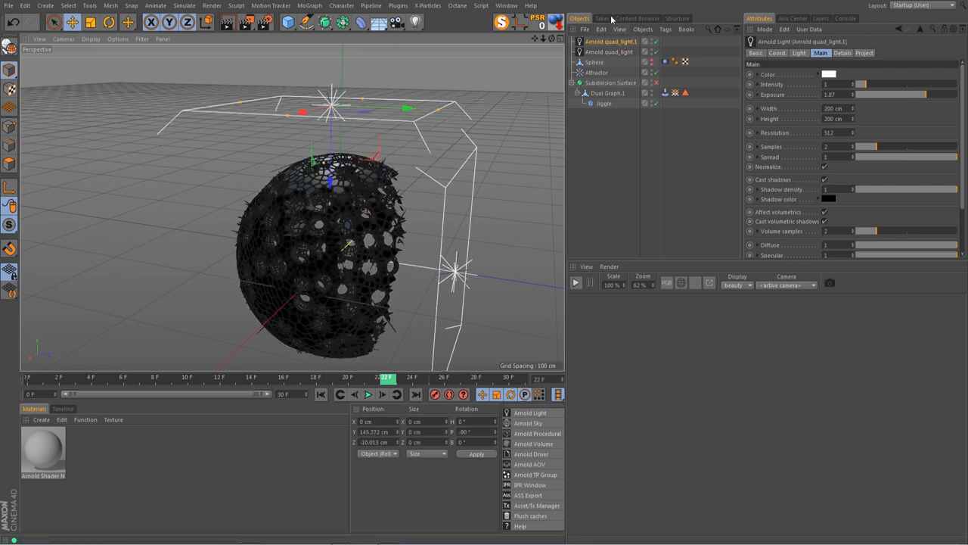
# - Load the StudioL.c4d backdrop from the preset library's _Studios folder into the scene
pyautogui.click(628, 19)
pyautogui.doubleClick(609, 140)
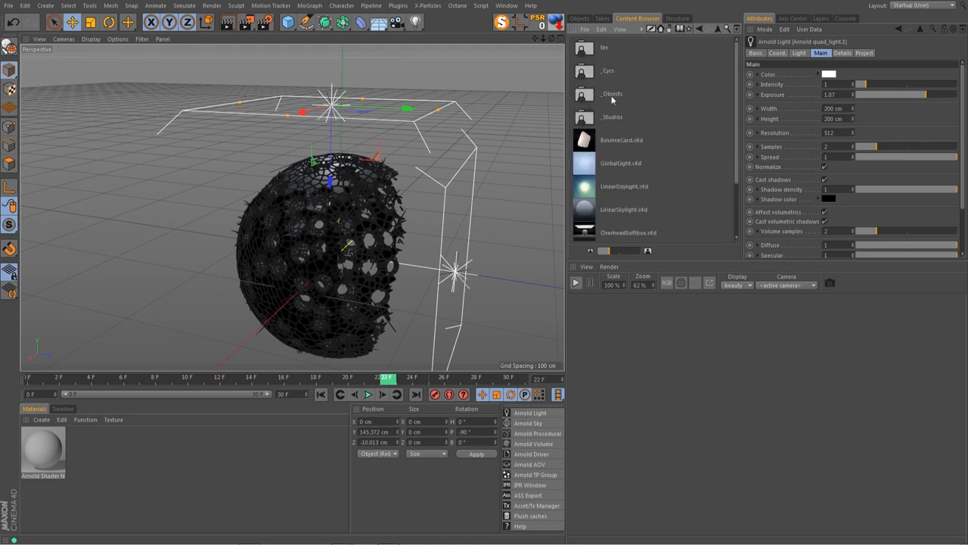
pyautogui.doubleClick(610, 72)
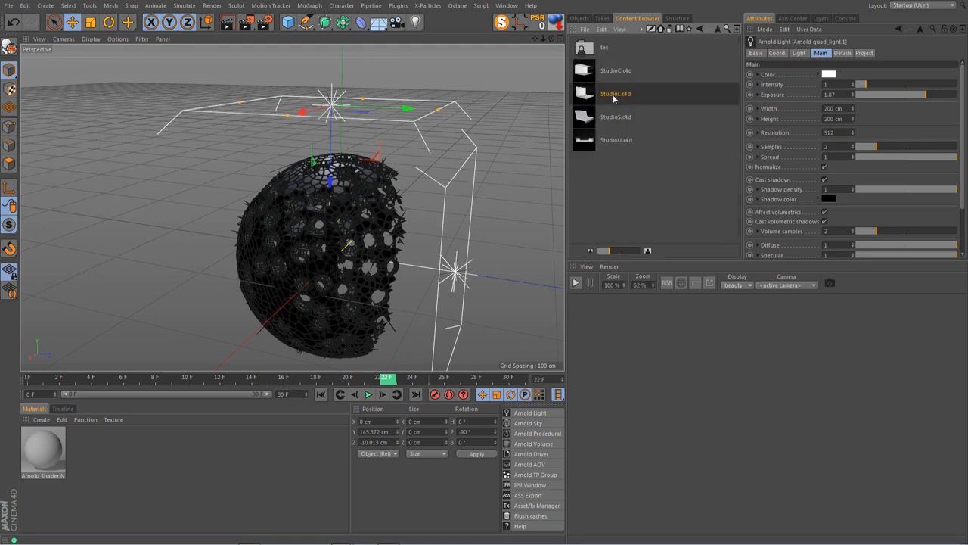
pyautogui.doubleClick(614, 94)
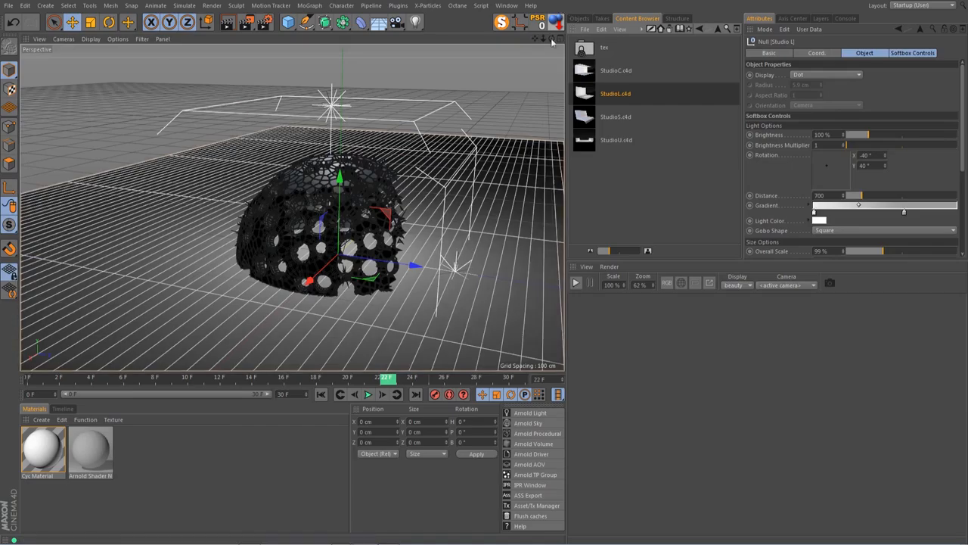
# - Rotate the Studio L backdrop to a heading of about 114° so its curved wall stands behind the ball
pyautogui.moveTo(552, 38); pyautogui.dragTo(416, 47)
pyautogui.keyDown('alt'); pyautogui.moveTo(356, 258); pyautogui.dragTo(379, 261); pyautogui.keyUp('alt')
pyautogui.scroll(1, 455, 150)
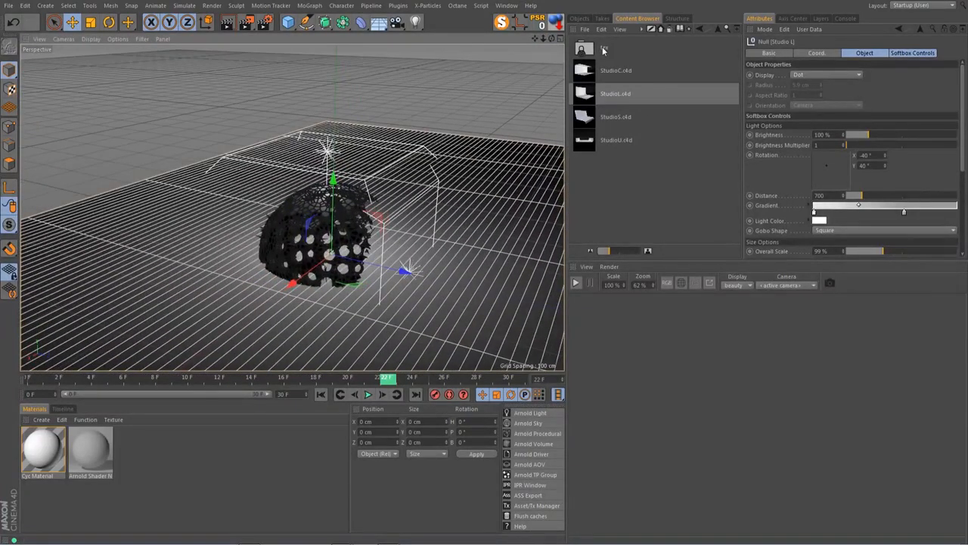
pyautogui.click(580, 19)
pyautogui.press('r')
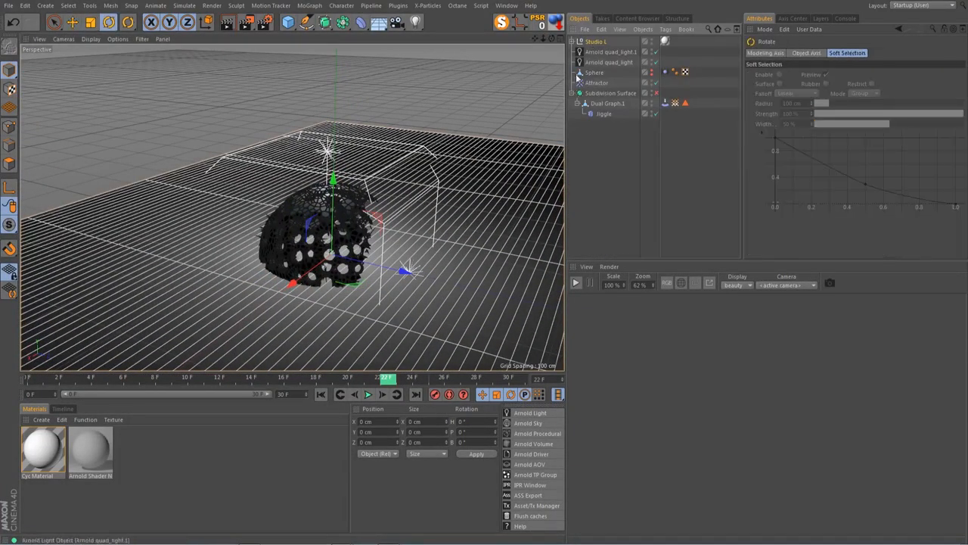
pyautogui.moveTo(357, 273); pyautogui.dragTo(237, 345)
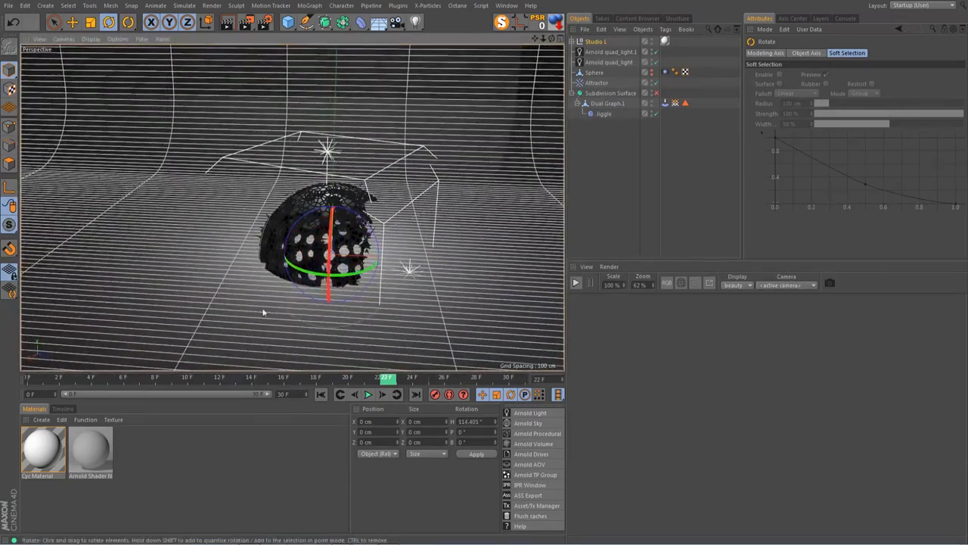
# - Lower the Studio L backdrop to about Y -139 cm so its floor sits beneath the ball
pyautogui.scroll(2, 335, 313)
pyautogui.moveTo(552, 38)
pyautogui.mouseDown()
pyautogui.moveTo(548, 15)
pyautogui.moveTo(529, 9)
pyautogui.moveTo(550, 48)
pyautogui.mouseUp()
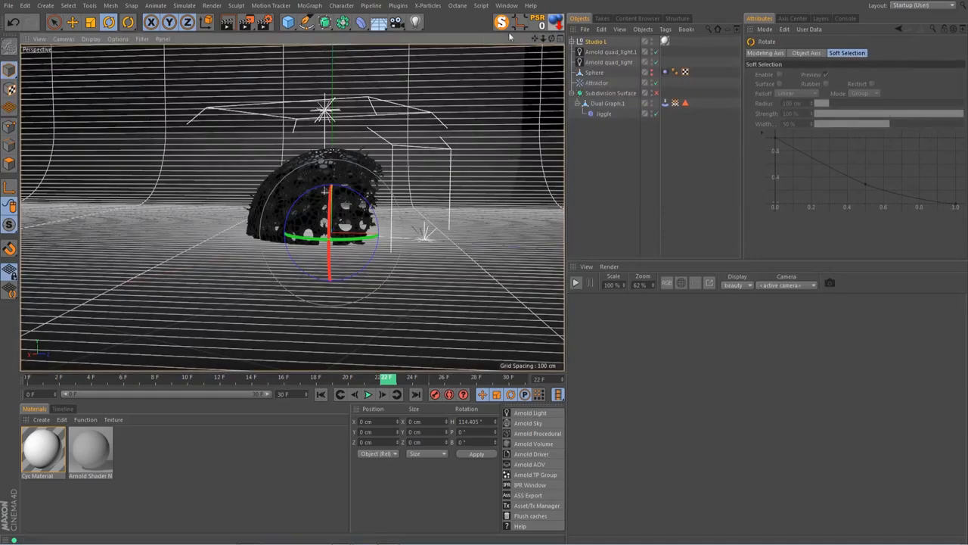
pyautogui.click(601, 42)
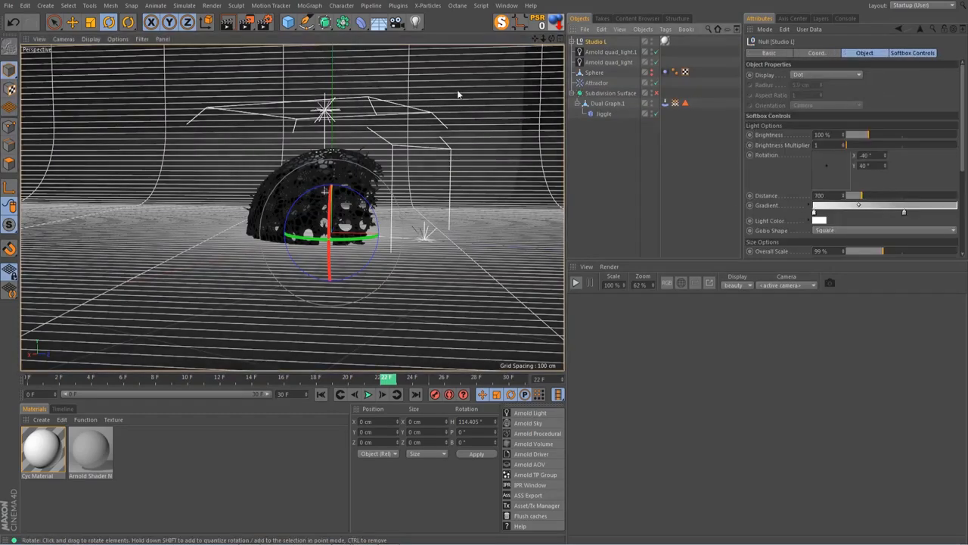
pyautogui.press('e')
pyautogui.moveTo(324, 165); pyautogui.dragTo(327, 274)
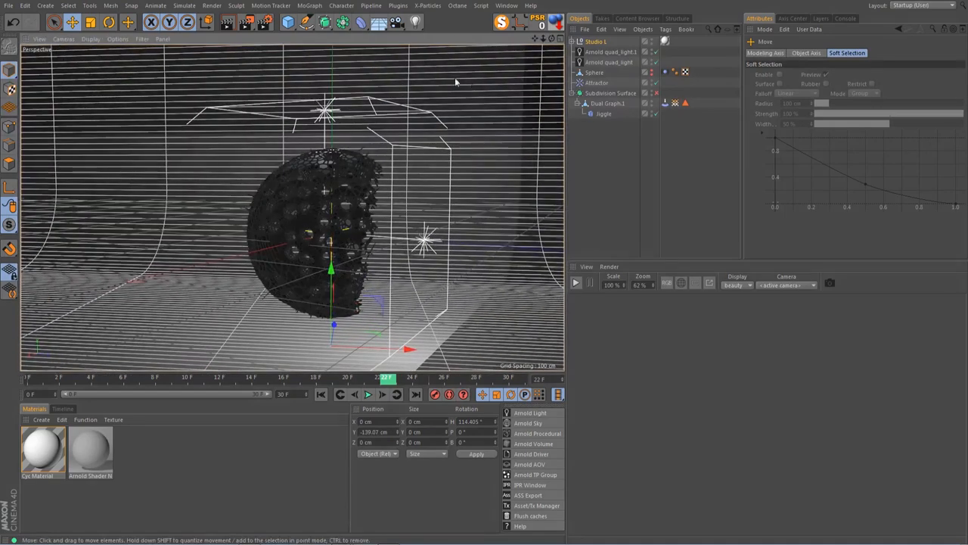
# - Set the render output size to 800 × 800 pixels and toggle Lock Ratio
pyautogui.click(267, 23)
pyautogui.moveTo(538, 194); pyautogui.dragTo(496, 169)
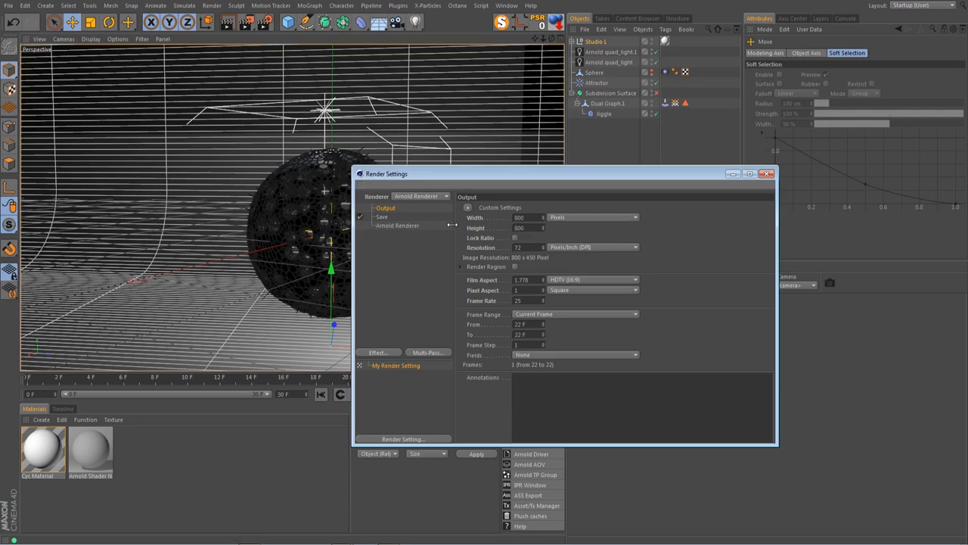
pyautogui.press('Return')
pyautogui.click(517, 238)
pyautogui.click(767, 174)
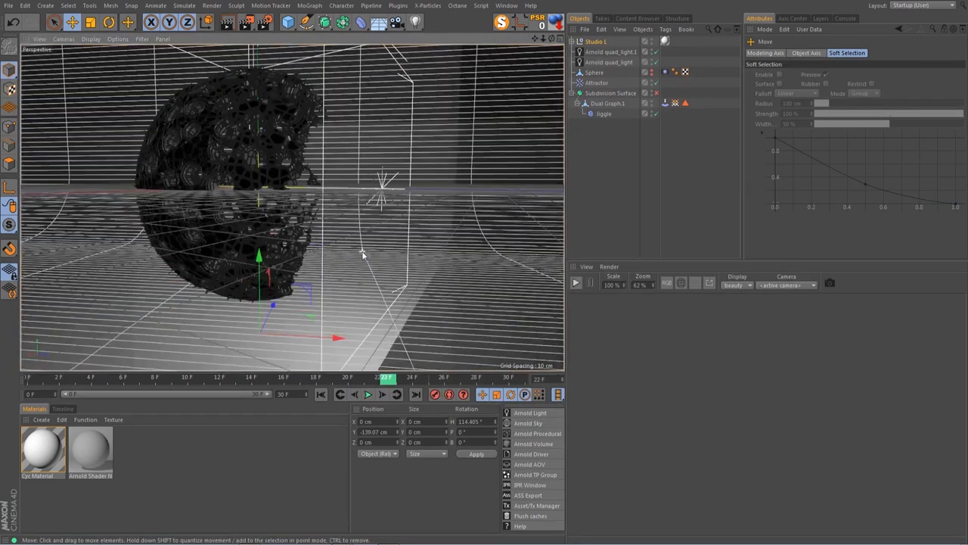
# - Frame the ball against the studio backdrop and start the interactive Arnold render
pyautogui.keyDown('alt'); pyautogui.moveTo(265, 195); pyautogui.dragTo(211, 126, button='right'); pyautogui.keyUp('alt')
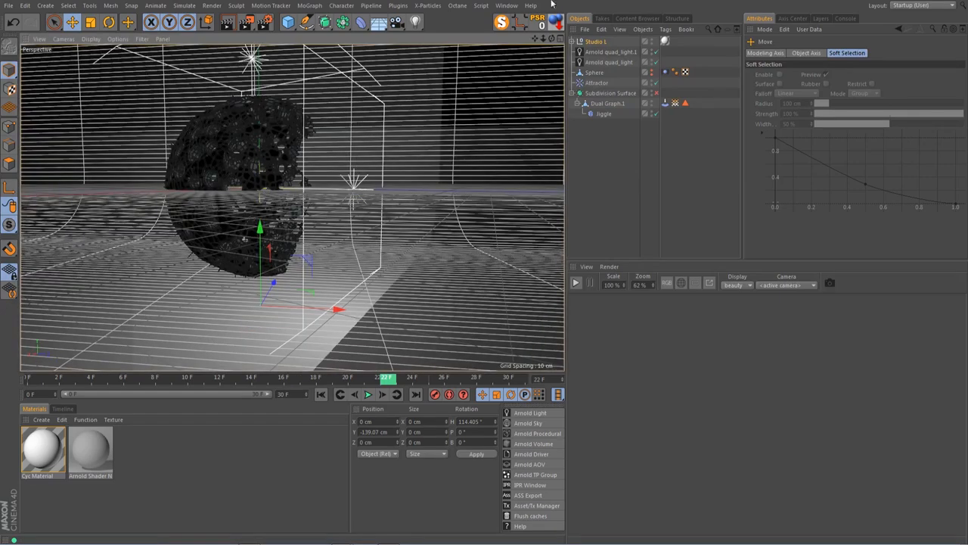
pyautogui.moveTo(534, 39); pyautogui.dragTo(529, 61)
pyautogui.scroll(5, 331, 188)
pyautogui.scroll(-4, 332, 188)
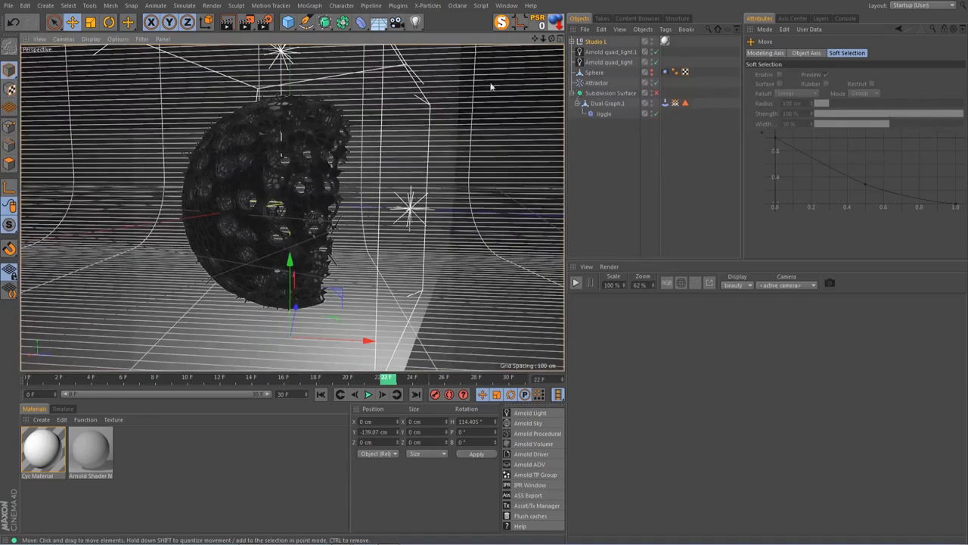
pyautogui.moveTo(545, 43); pyautogui.dragTo(531, 38)
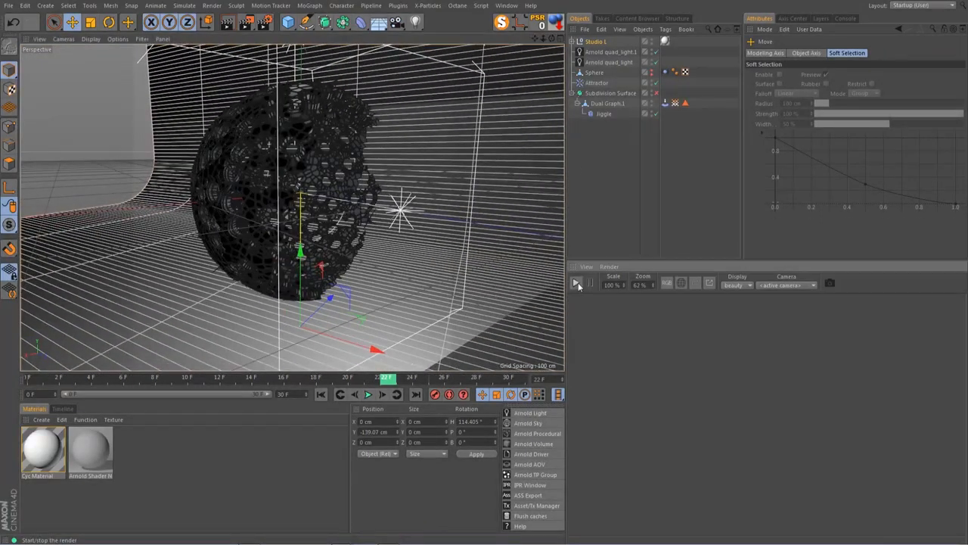
pyautogui.click(576, 282)
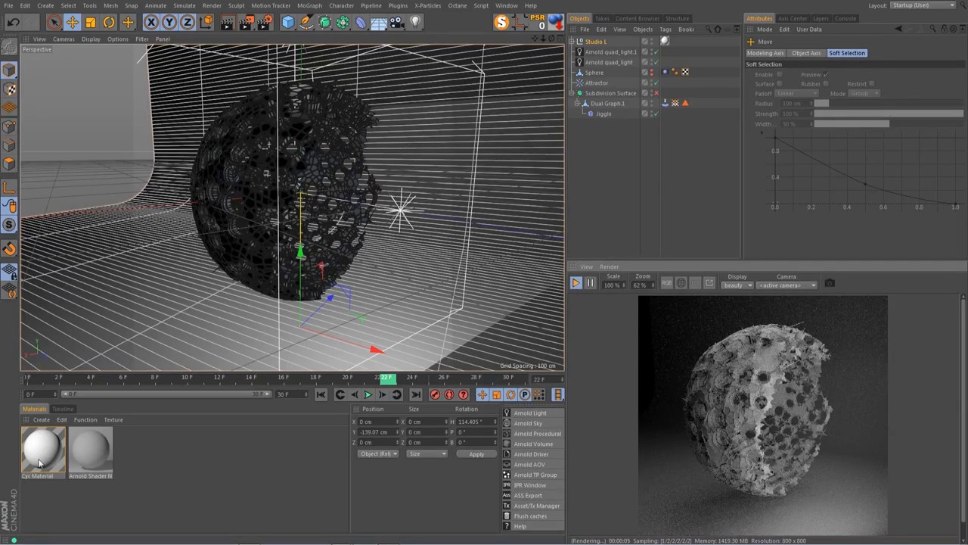
# - Apply the Arnold Shader Network material to Dual Graph.1 and check the Vertex Map node in its shader network
pyautogui.moveTo(90, 459); pyautogui.dragTo(542, 161)
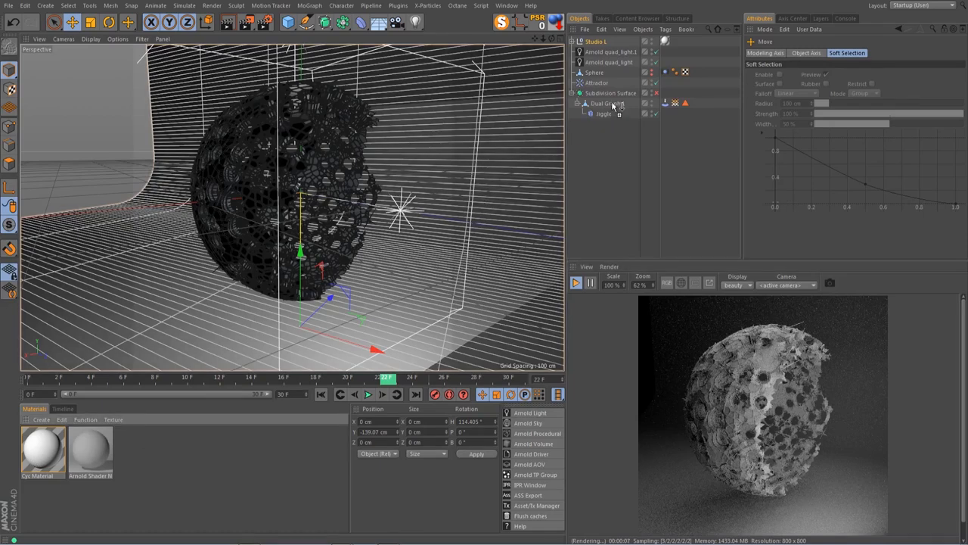
pyautogui.moveTo(613, 106); pyautogui.dragTo(613, 106)
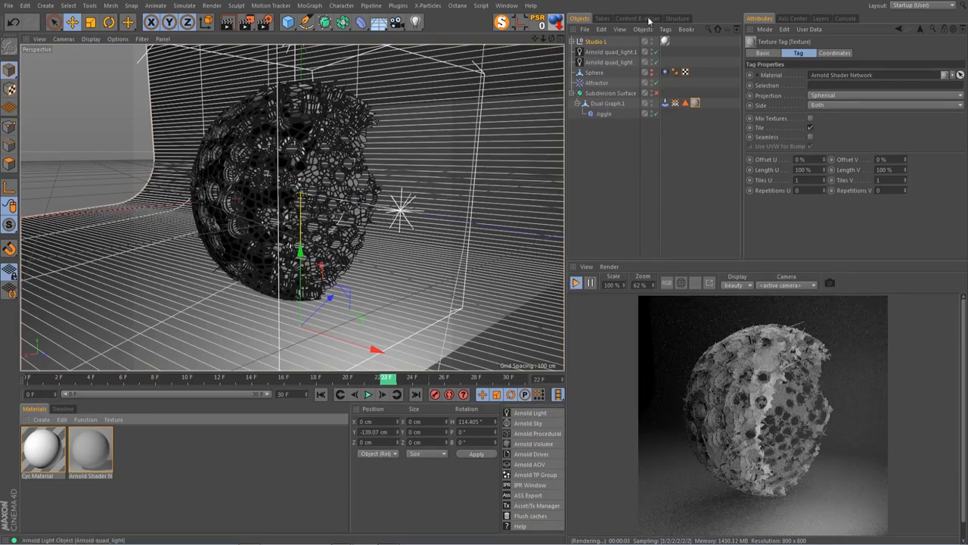
pyautogui.doubleClick(91, 450)
pyautogui.moveTo(251, 80); pyautogui.dragTo(194, 77)
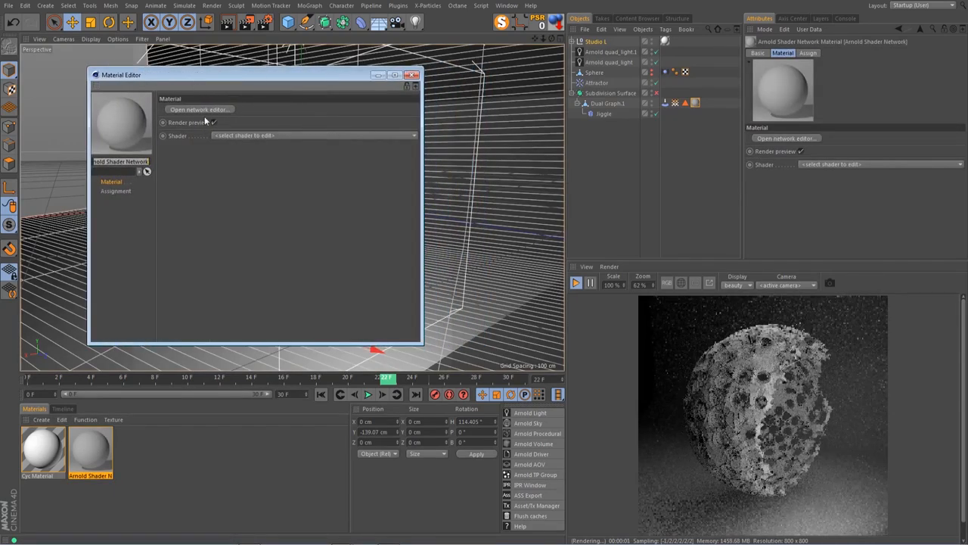
pyautogui.click(200, 110)
pyautogui.click(250, 239)
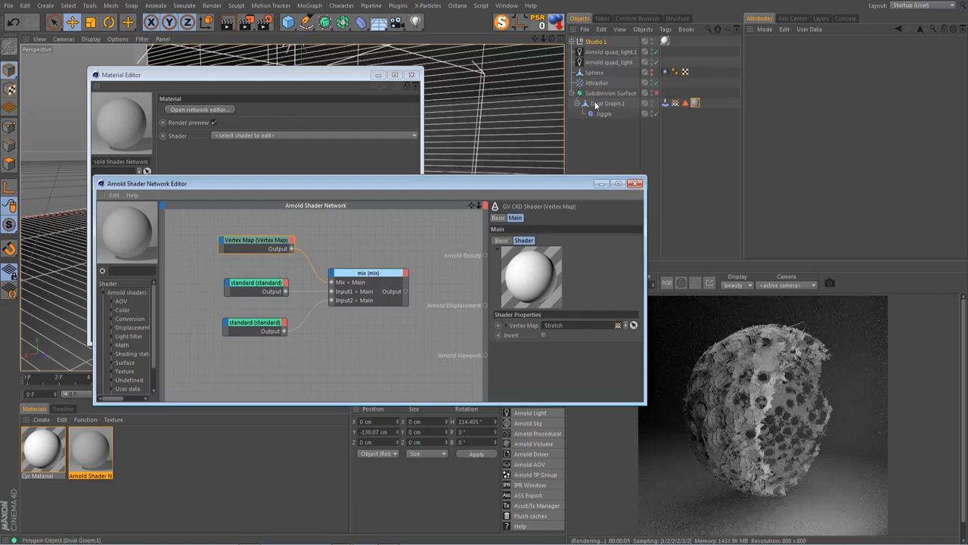
pyautogui.click(635, 184)
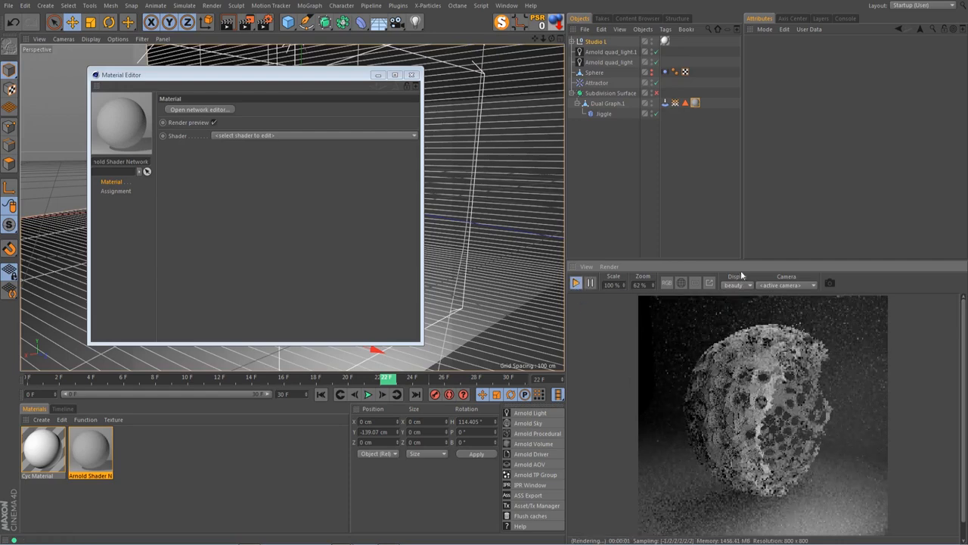
# - Enlarge the interactive render area and zoom in on the rendered ball
pyautogui.moveTo(737, 261); pyautogui.dragTo(737, 192)
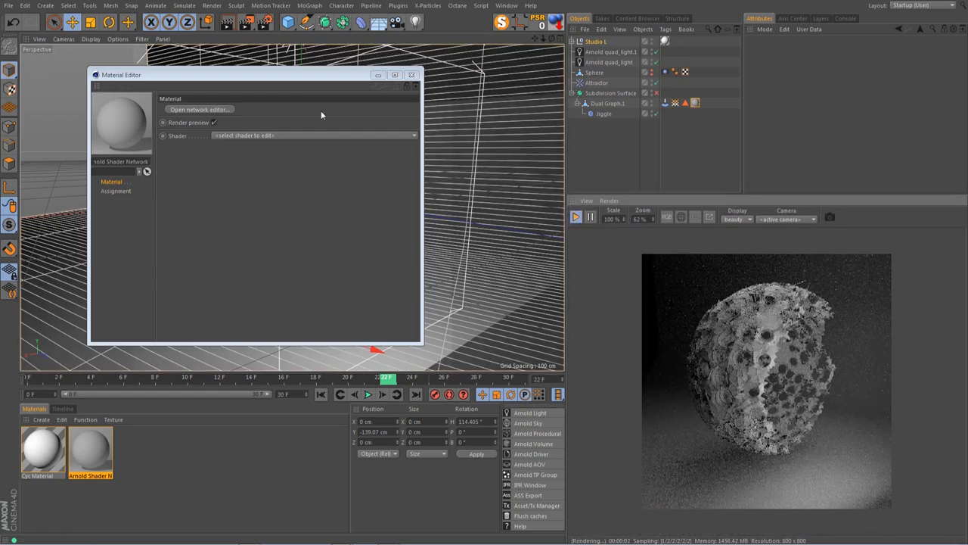
pyautogui.moveTo(231, 84); pyautogui.dragTo(320, 154)
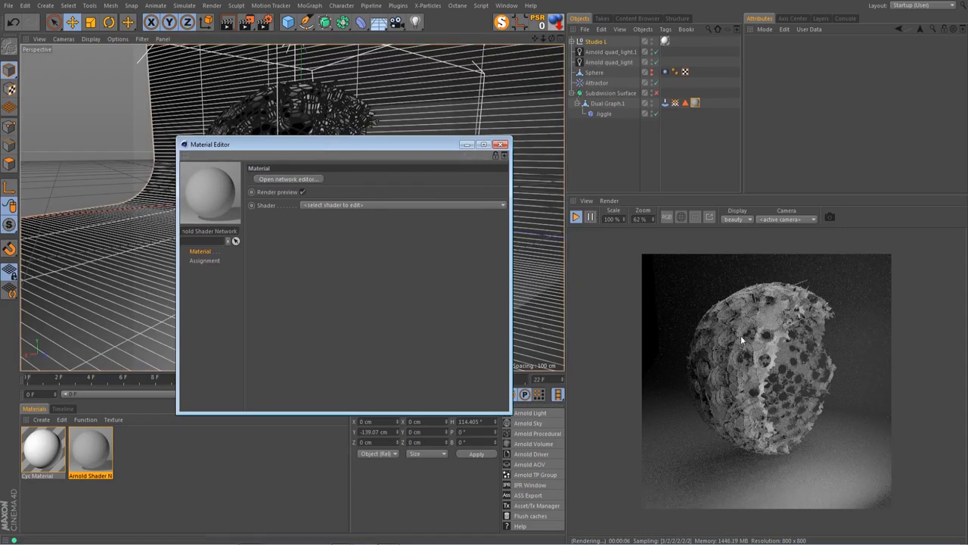
pyautogui.scroll(3, 768, 380)
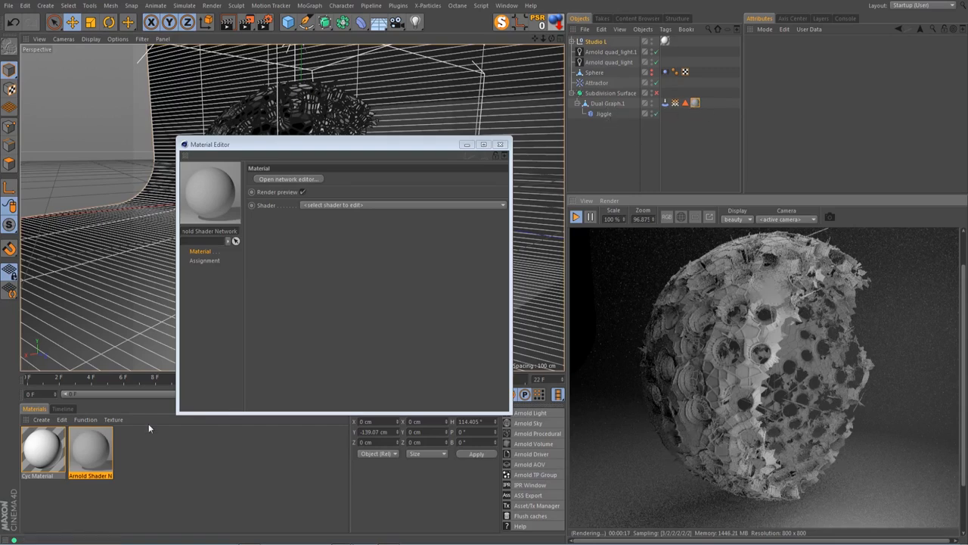
# - Connect the mix node's output to Arnold Beauty in the shader network and close the material editor
pyautogui.click(90, 450)
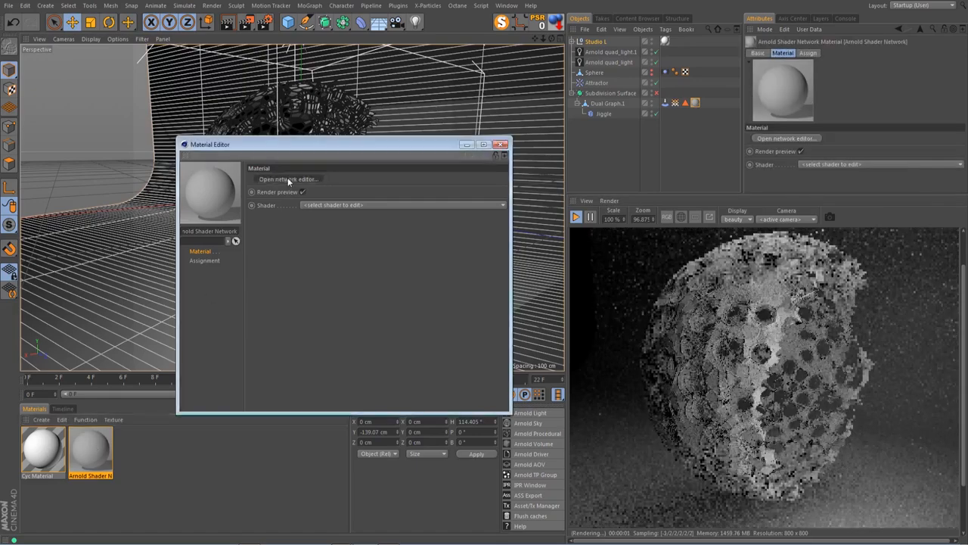
pyautogui.click(289, 179)
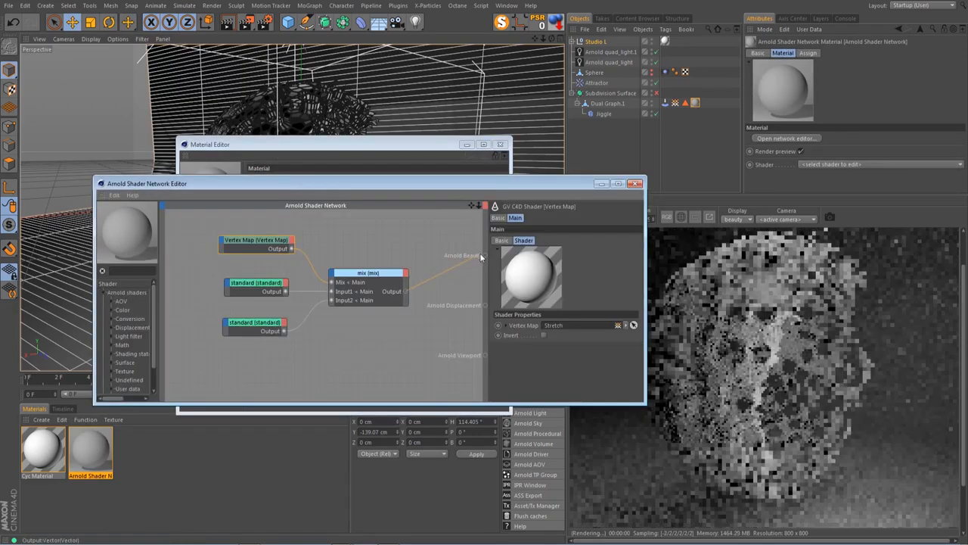
pyautogui.moveTo(486, 258); pyautogui.dragTo(485, 256)
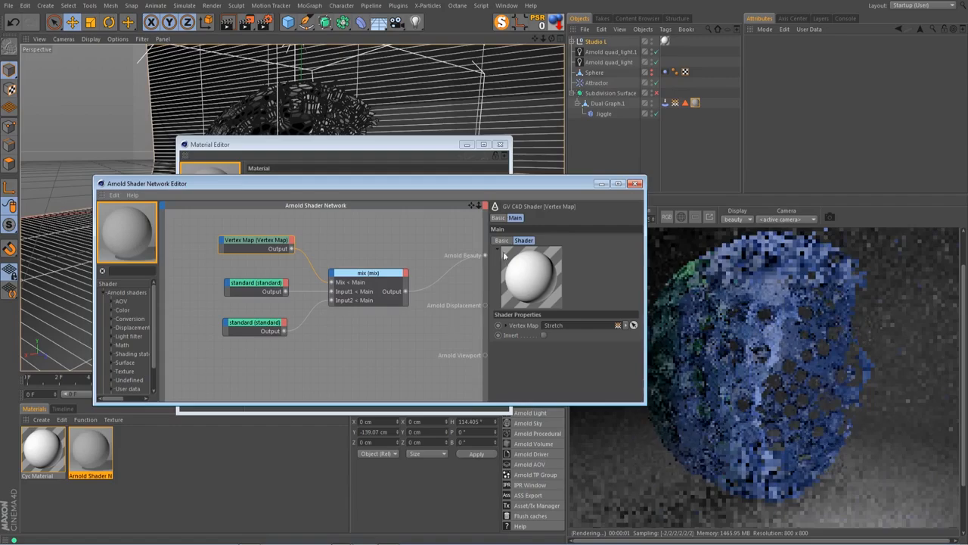
pyautogui.click(602, 184)
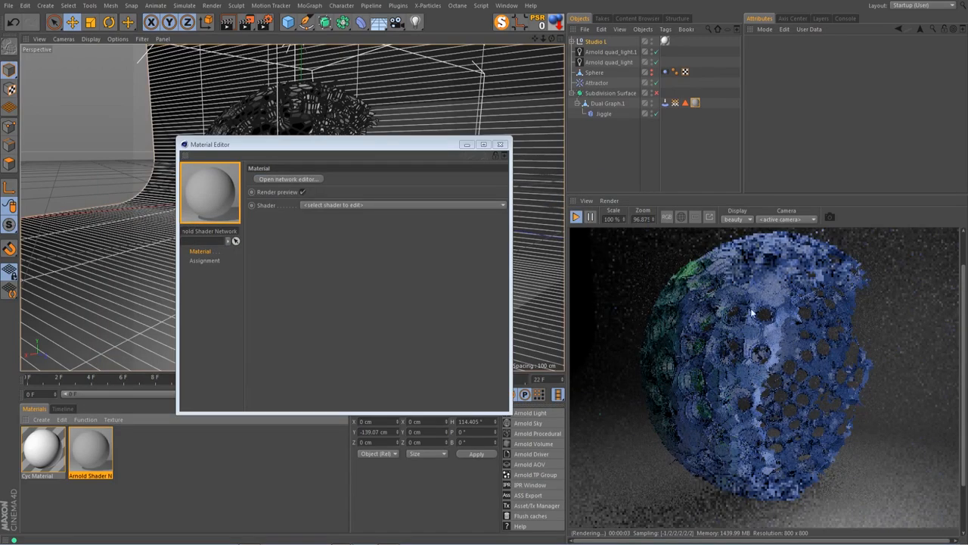
pyautogui.moveTo(552, 39); pyautogui.dragTo(553, 41)
pyautogui.click(500, 145)
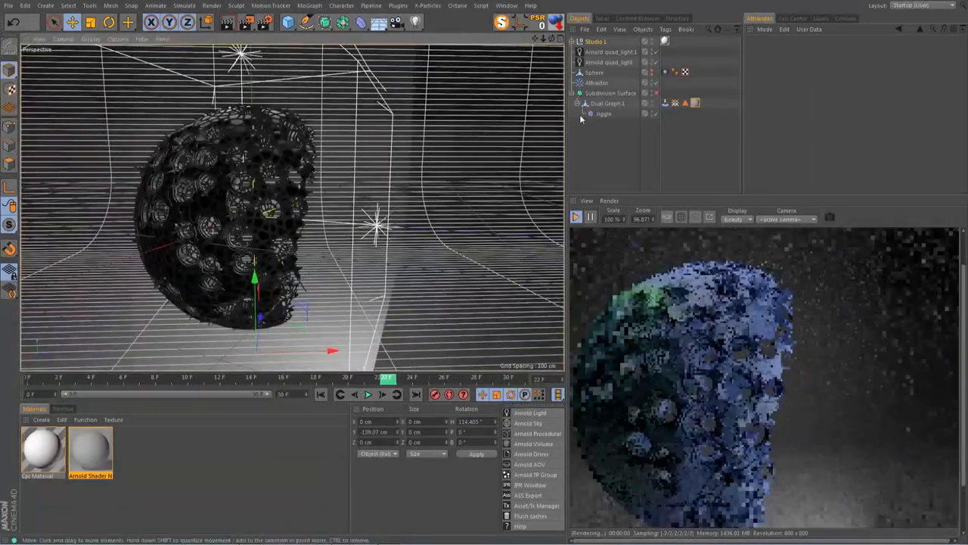
# - Inspect the perforated half-sphere in the live render and the viewport, and play the animation on to frame 27
pyautogui.moveTo(666, 390); pyautogui.dragTo(735, 340)
pyautogui.scroll(2, 627, 350)
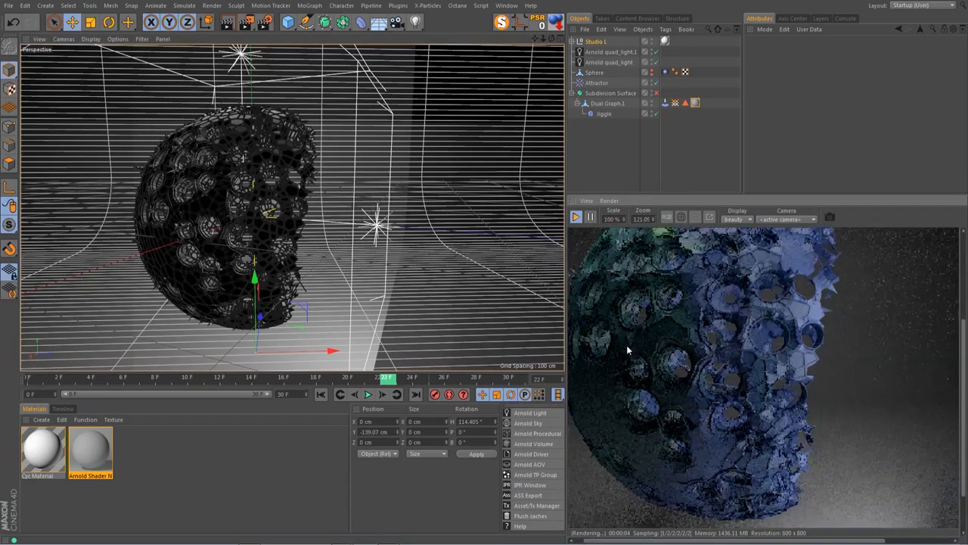
pyautogui.scroll(-2, 627, 349)
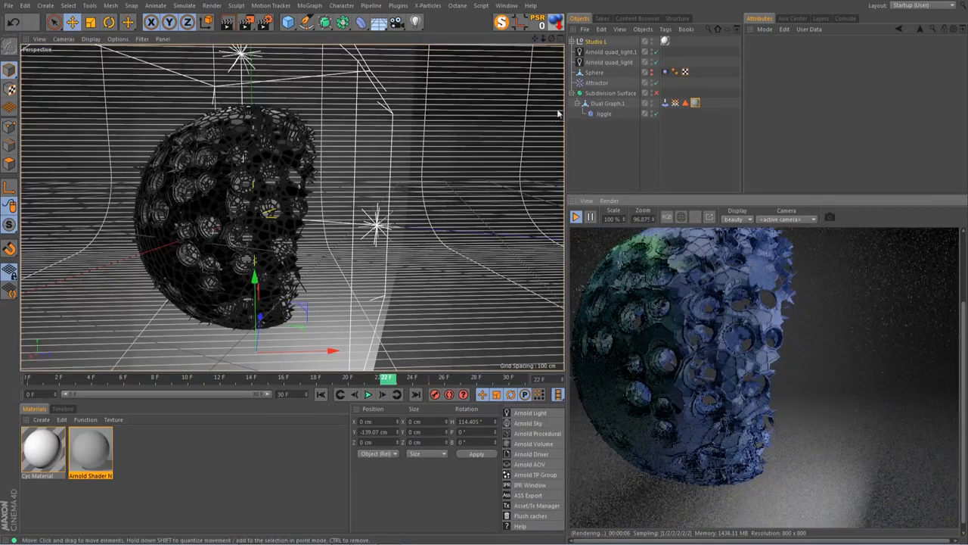
pyautogui.moveTo(536, 38); pyautogui.dragTo(529, 71)
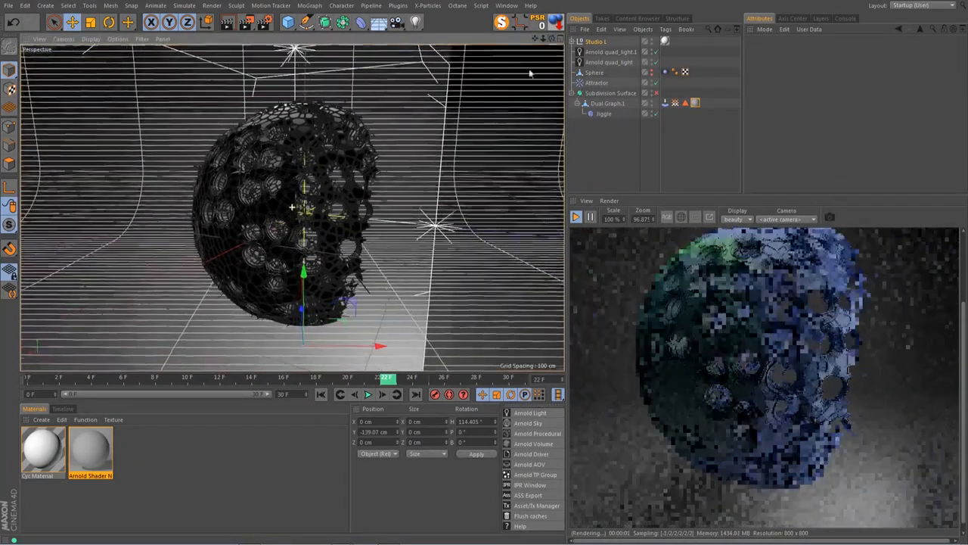
pyautogui.click(368, 394)
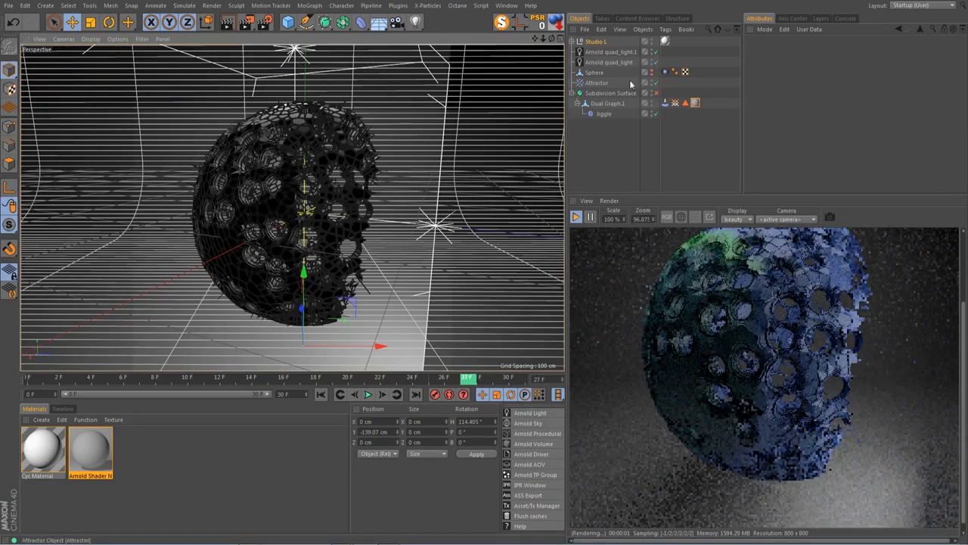
# - Stop the live render and display Dual Graph.1's Stretch vertex map on the mesh
pyautogui.click(576, 218)
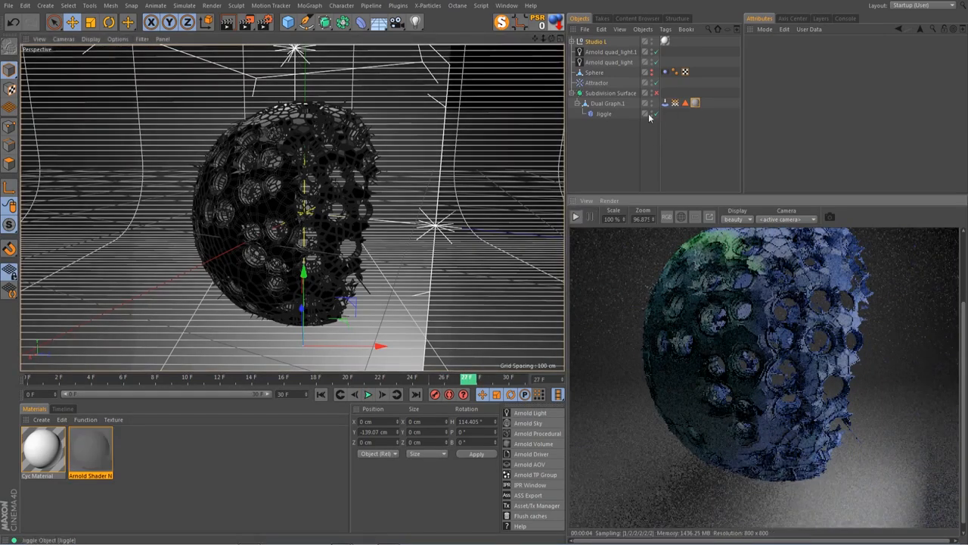
pyautogui.click(676, 103)
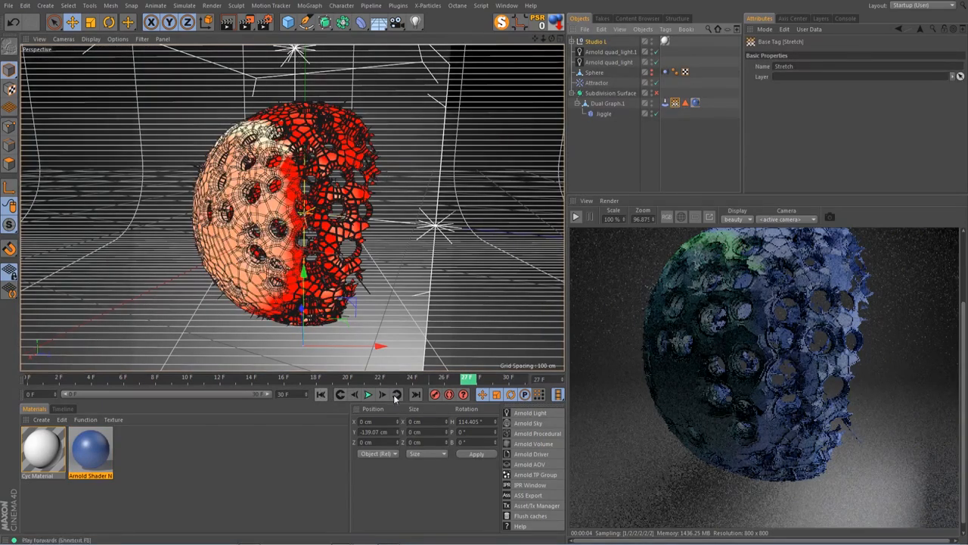
# - Rewind the animation to frame 0, set its end to frame 50, and extend the preview range to match
pyautogui.click(321, 394)
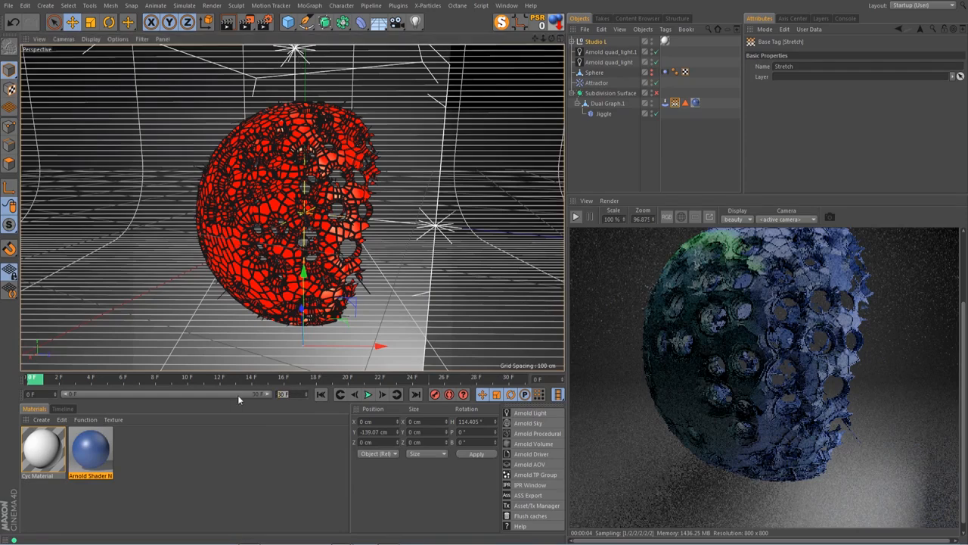
pyautogui.write('50')
pyautogui.press('Return')
pyautogui.moveTo(189, 397); pyautogui.dragTo(271, 394)
# - Play the animation to frame 8 and restart the live render to see the sphere at that frame
pyautogui.click(367, 394)
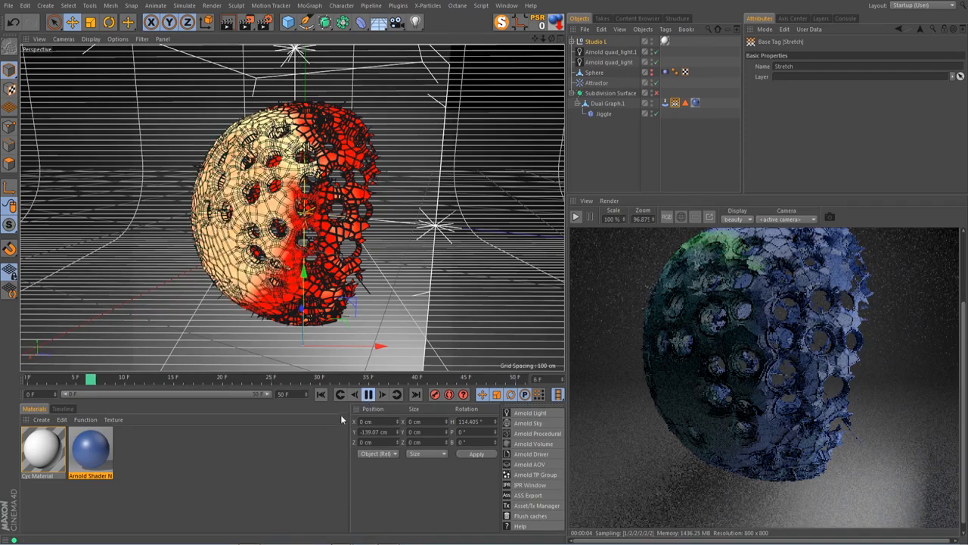
pyautogui.click(372, 394)
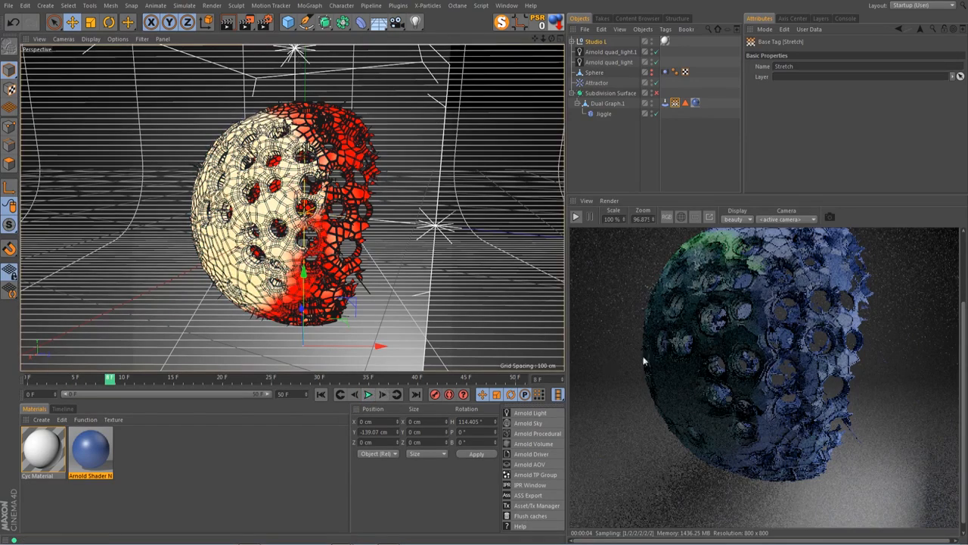
pyautogui.click(574, 218)
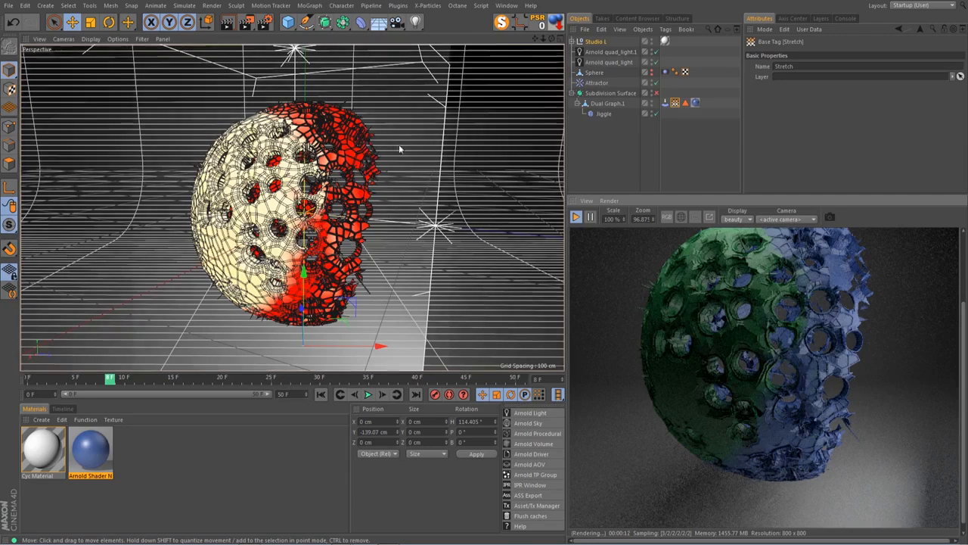
pyautogui.moveTo(552, 39)
pyautogui.mouseDown()
pyautogui.moveTo(532, 47)
pyautogui.moveTo(533, 62)
pyautogui.moveTo(560, 52)
pyautogui.moveTo(551, 48)
pyautogui.mouseUp()
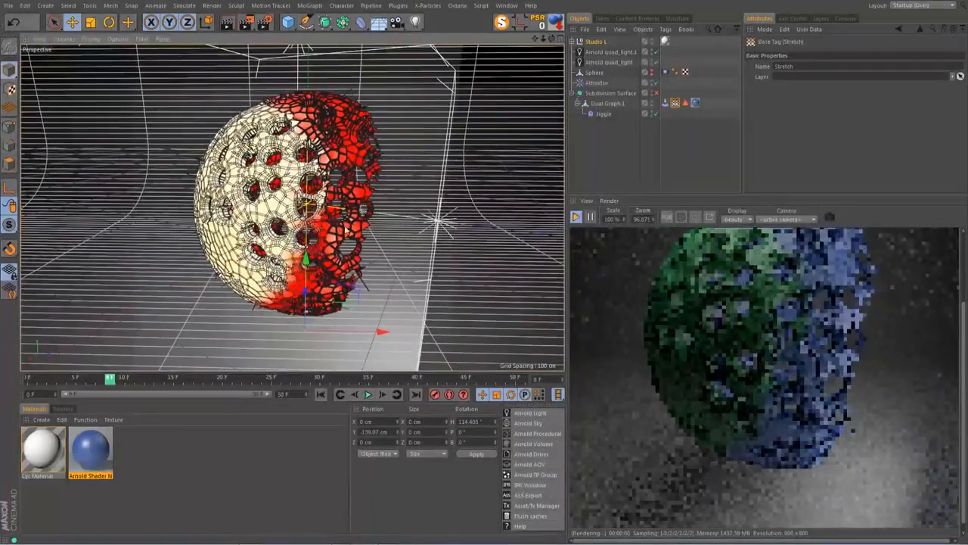
# - In polygon mode, select the Dual Graph.1 polygons stored in its Polygon Selection tag
pyautogui.click(686, 102)
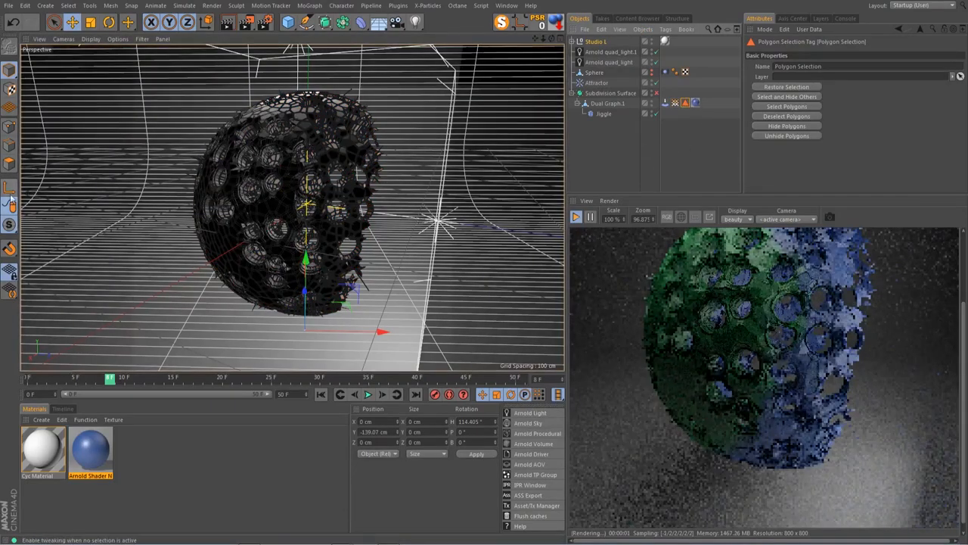
pyautogui.click(9, 163)
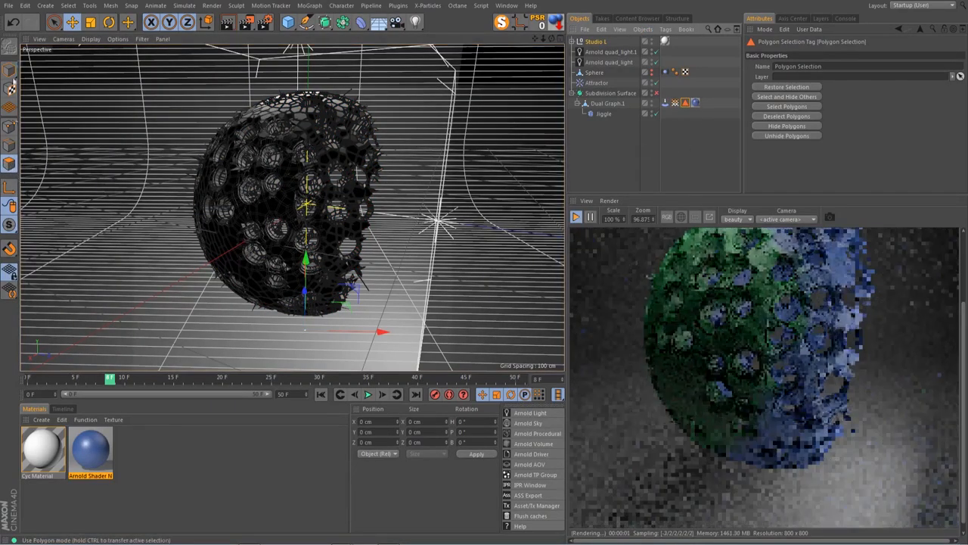
pyautogui.doubleClick(688, 105)
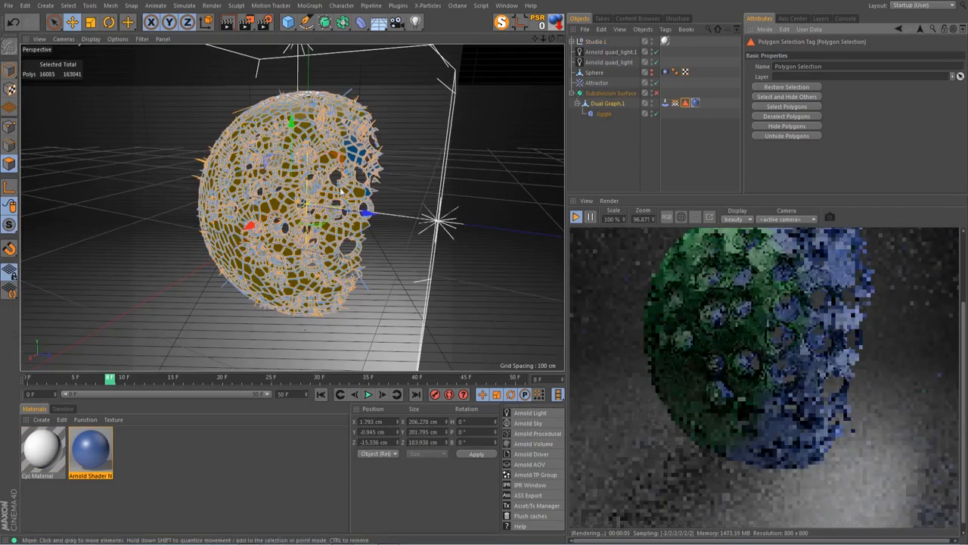
# - Extrude the selected Dual Graph.1 polygons inward with an offset of -0.8 cm
pyautogui.scroll(4, 341, 192)
pyautogui.scroll(5, 340, 193)
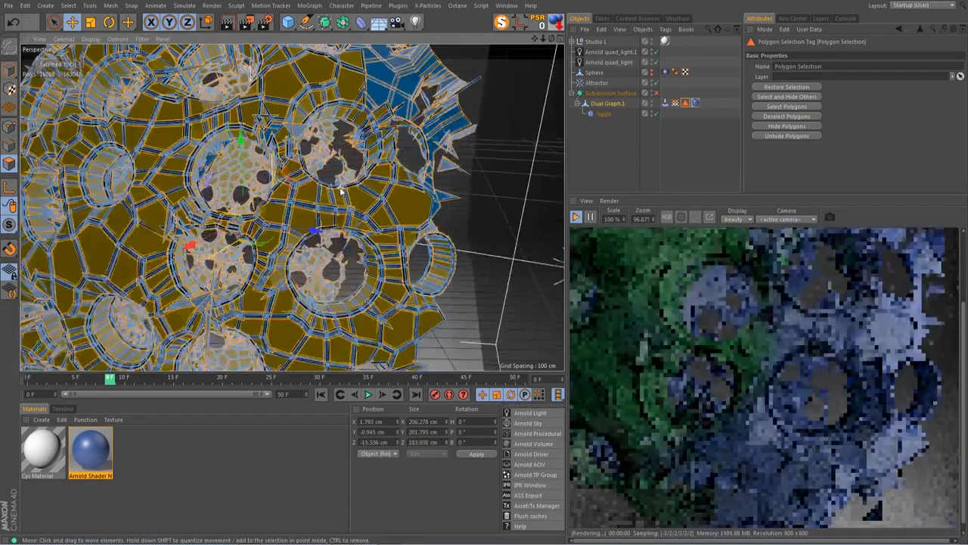
pyautogui.scroll(-3, 340, 192)
pyautogui.moveTo(552, 38); pyautogui.dragTo(406, 134)
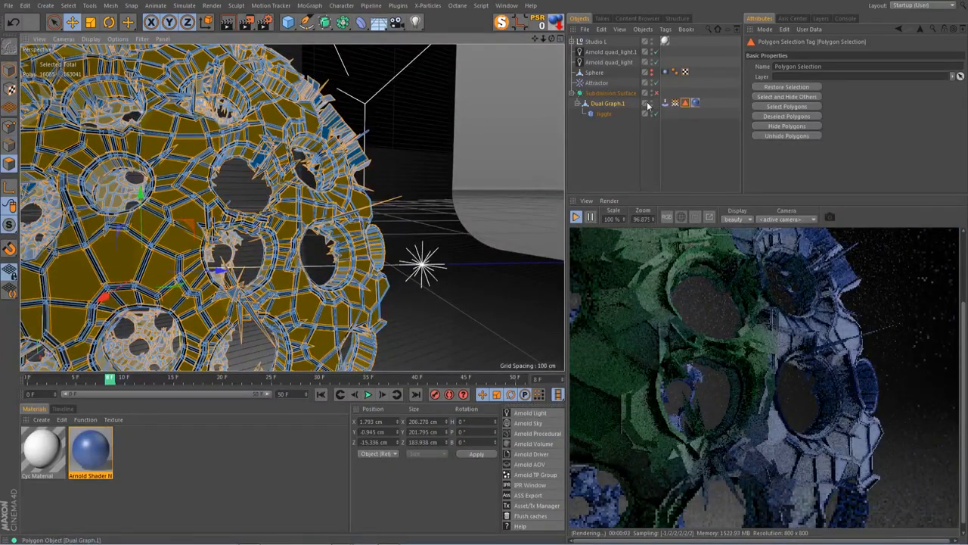
pyautogui.press('d')
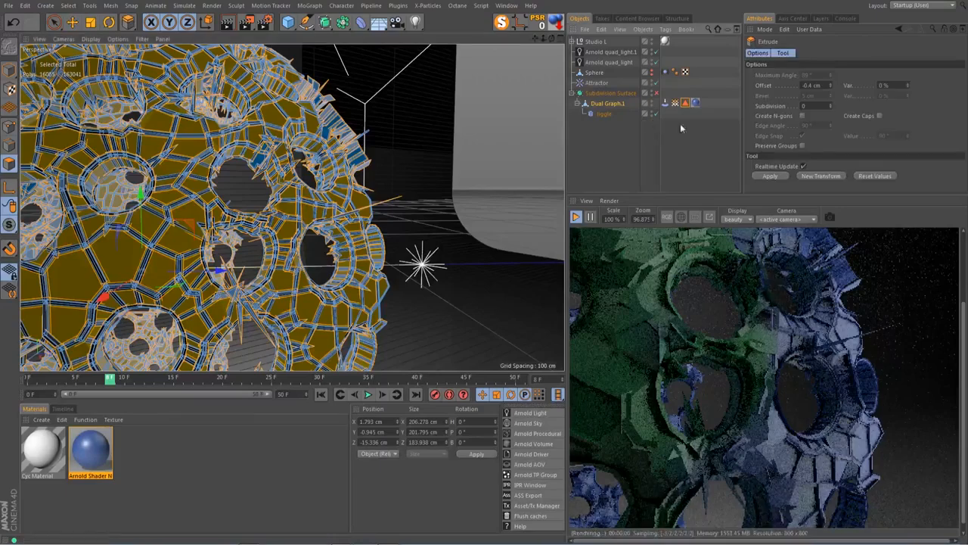
pyautogui.moveTo(824, 85); pyautogui.dragTo(772, 91)
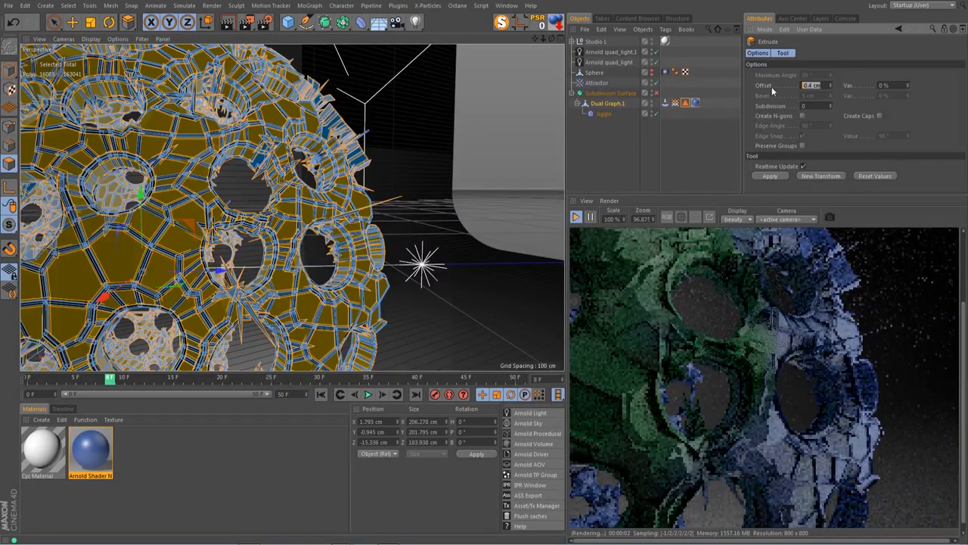
pyautogui.write('.')
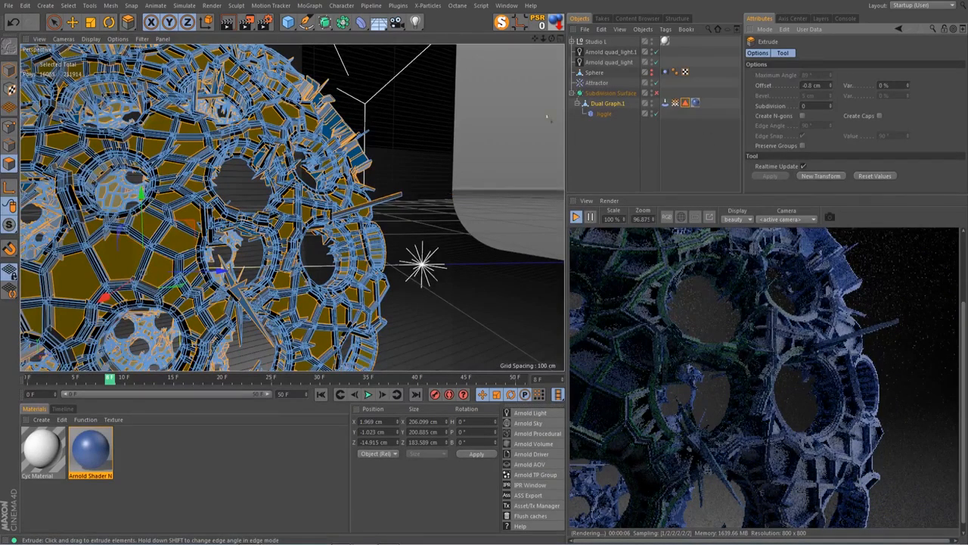
# - Return to model mode and deselect all objects
pyautogui.moveTo(556, 40); pyautogui.dragTo(473, 47)
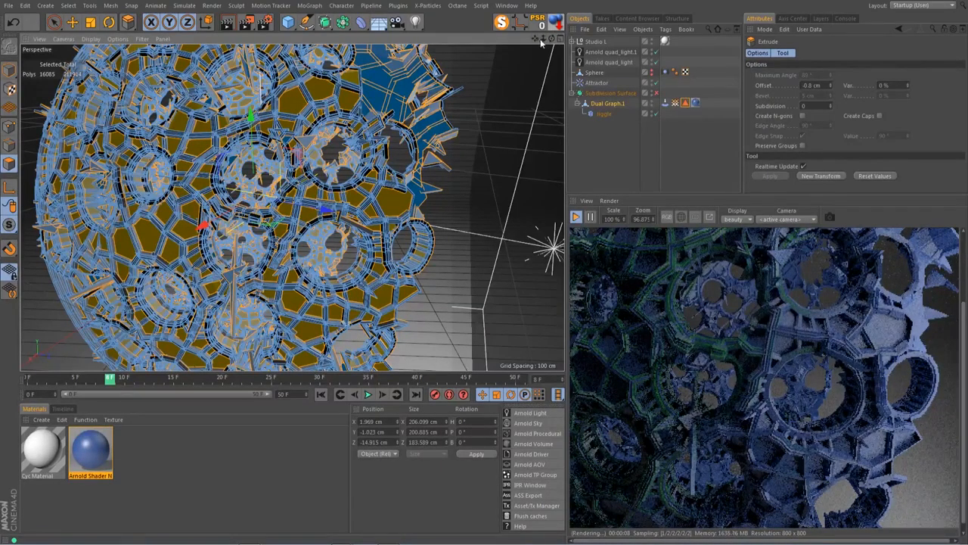
pyautogui.click(10, 70)
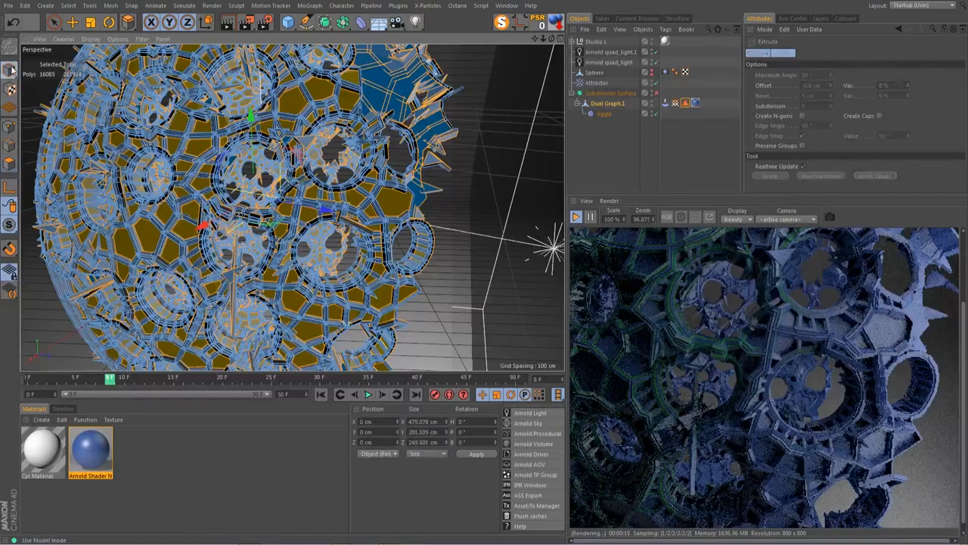
pyautogui.click(611, 124)
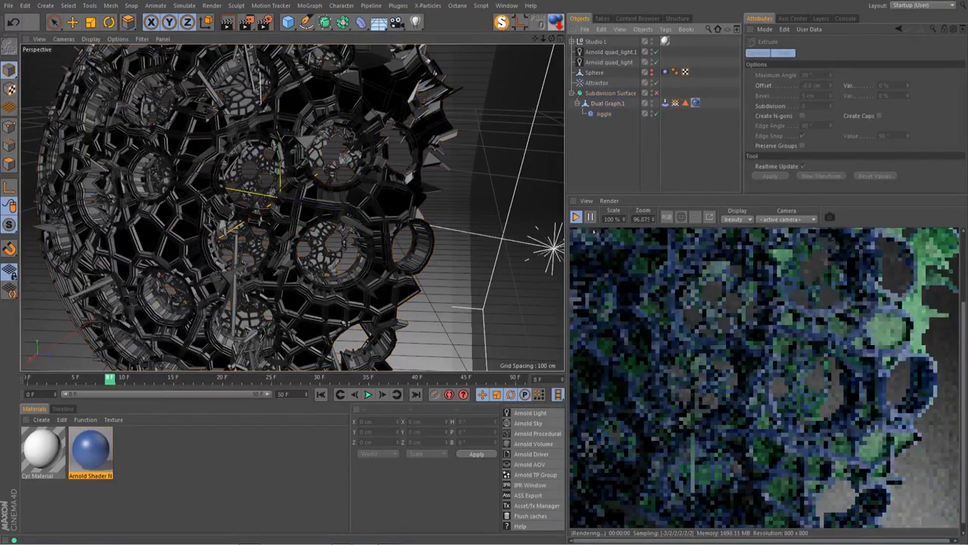
# - Examine the extruded cell structure from near and far in the viewport and the live render
pyautogui.scroll(-3, 718, 345)
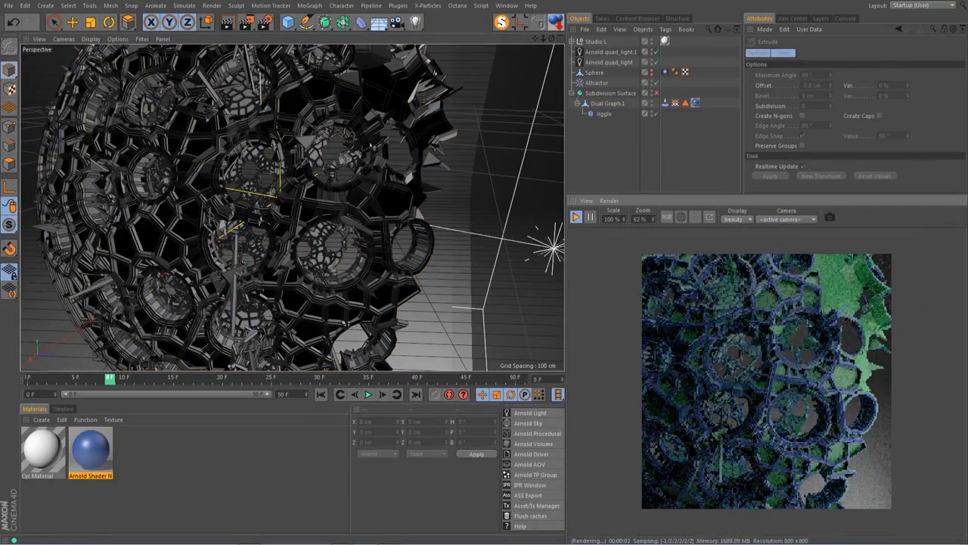
pyautogui.scroll(-8, 334, 159)
pyautogui.scroll(2, 334, 159)
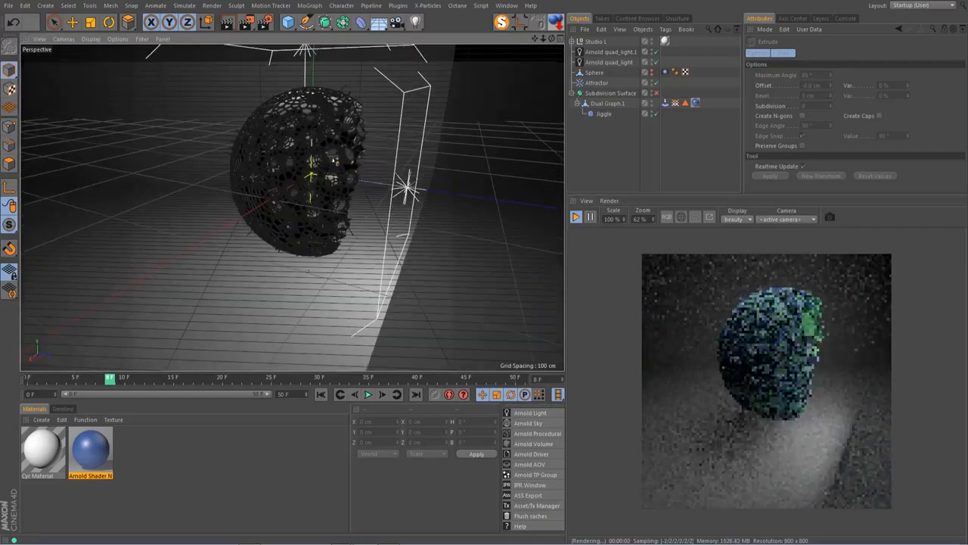
pyautogui.scroll(6, 333, 160)
pyautogui.press('e')
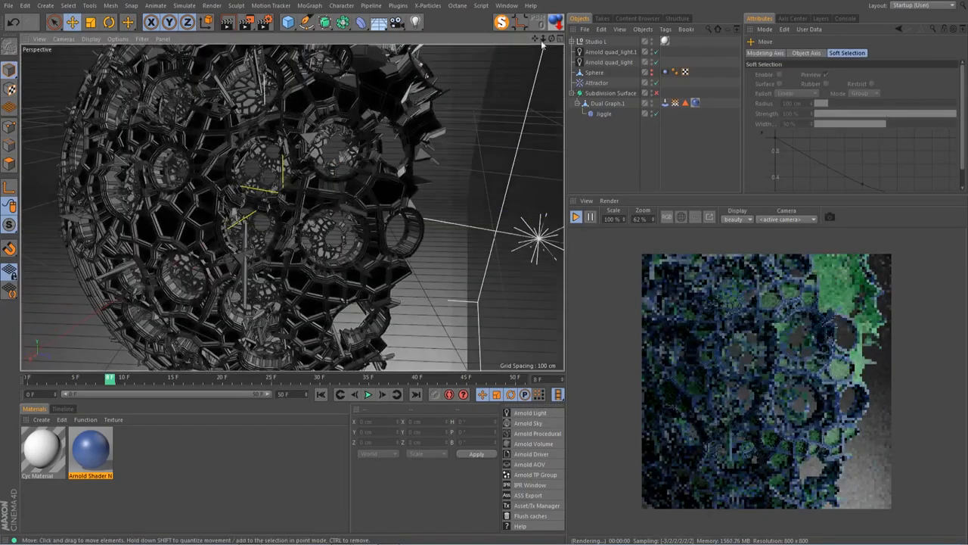
pyautogui.click(369, 395)
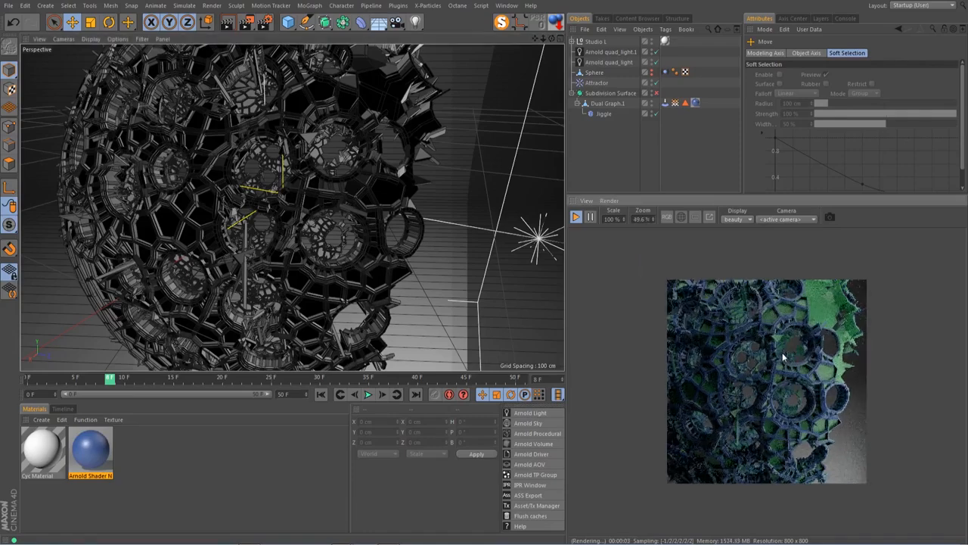
pyautogui.scroll(2, 784, 361)
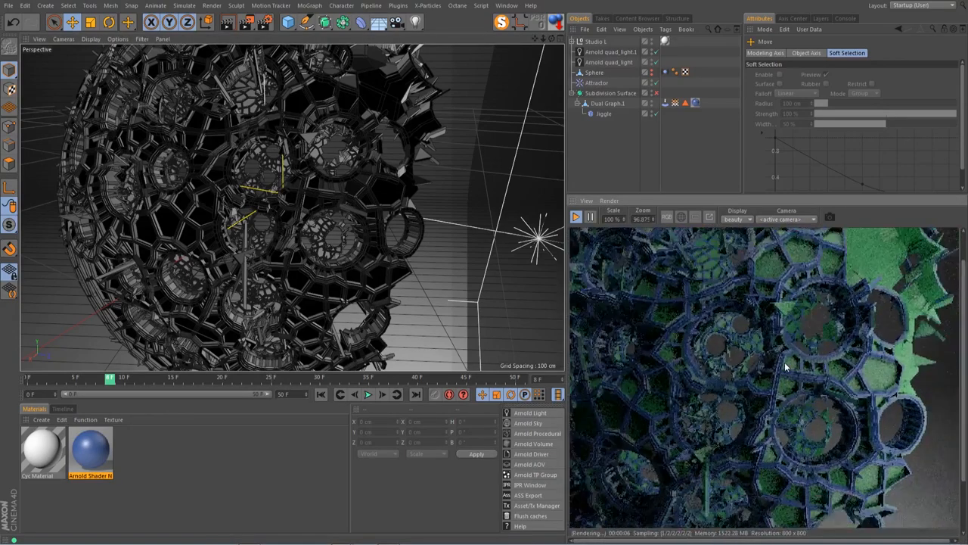
pyautogui.scroll(-1, 785, 362)
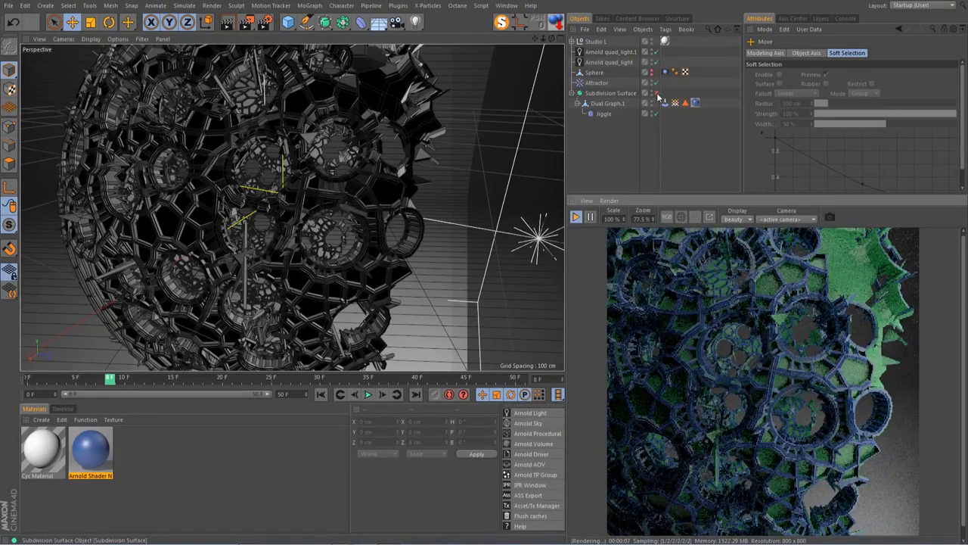
# - Enable the Subdivision Surface and restart the live render to preview the smoothed mesh from another side
pyautogui.click(656, 93)
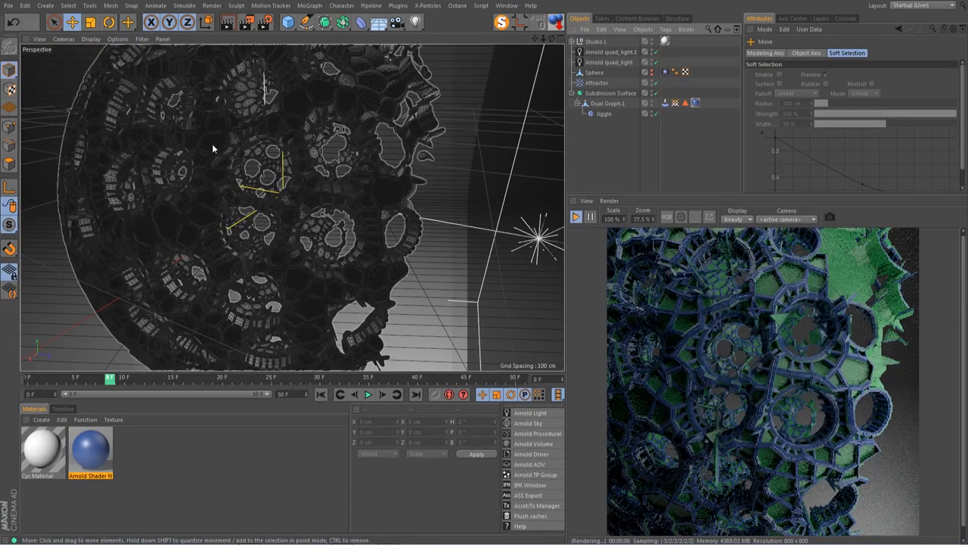
pyautogui.click(609, 93)
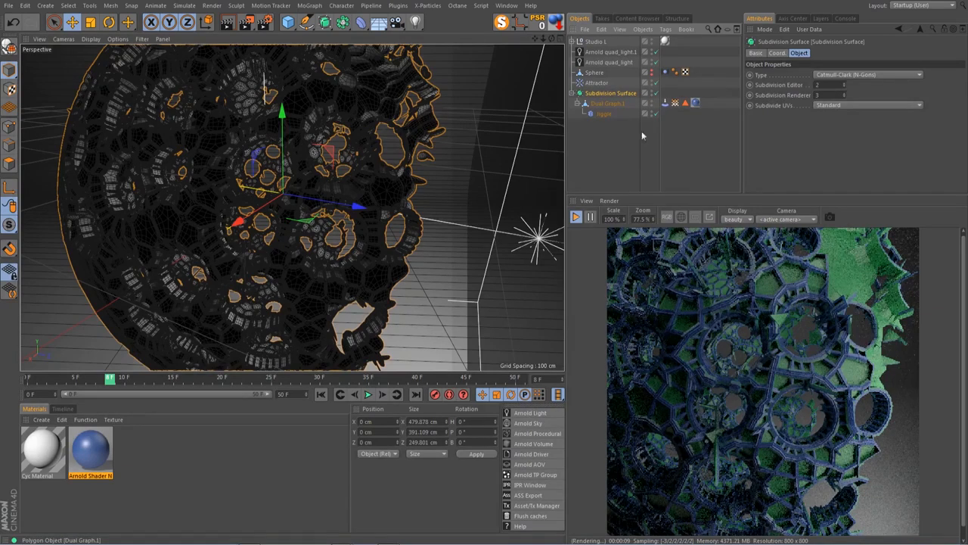
pyautogui.click(575, 218)
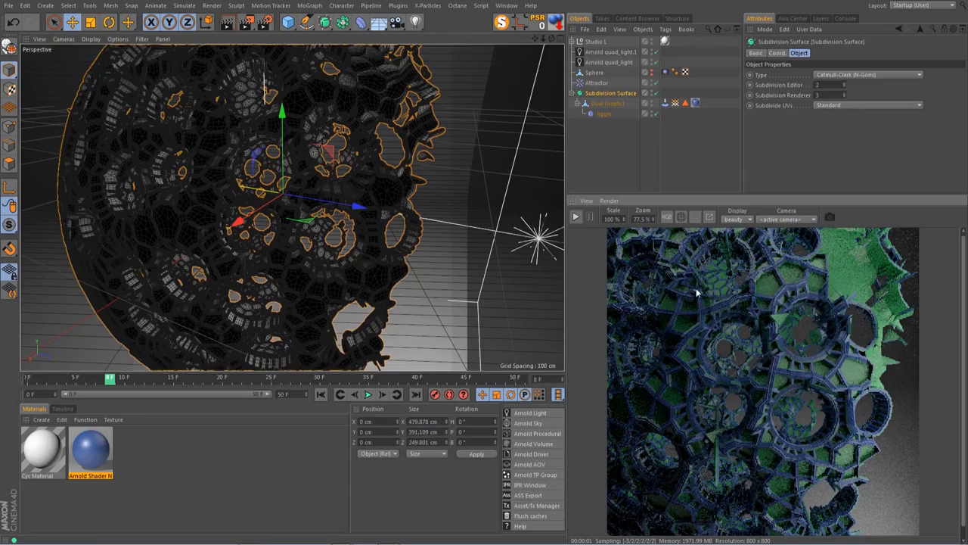
pyautogui.click(576, 218)
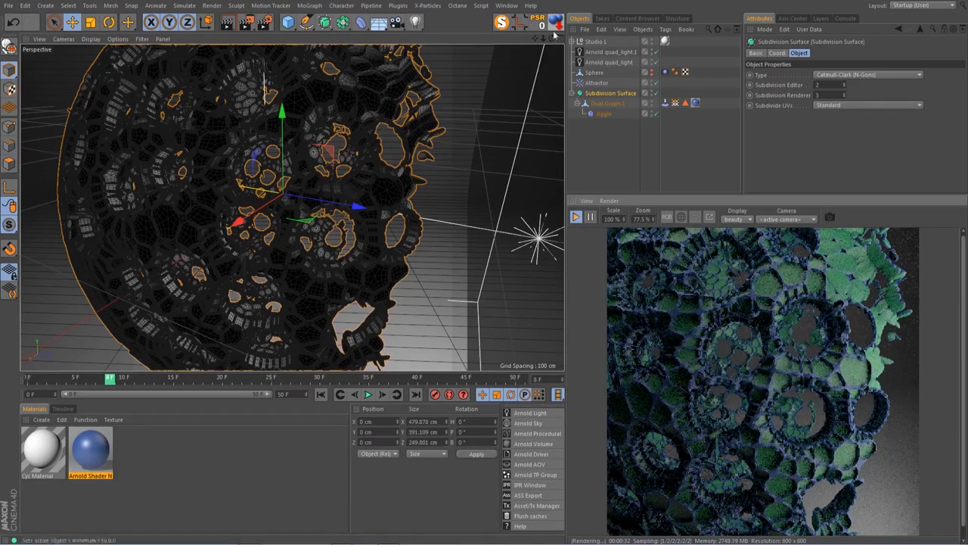
pyautogui.moveTo(552, 40); pyautogui.dragTo(466, 120)
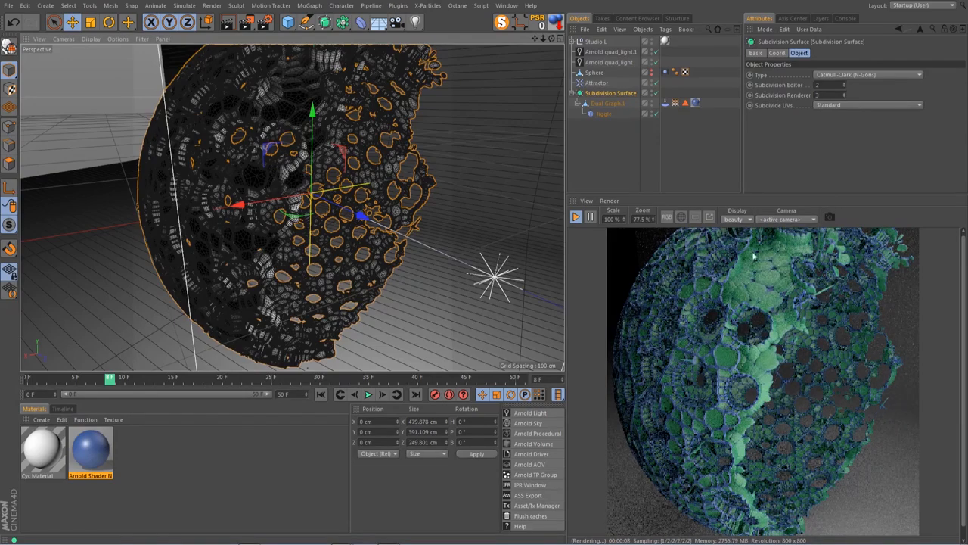
# - Disable the Subdivision Surface and set Live Selection to only select visible elements
pyautogui.click(655, 92)
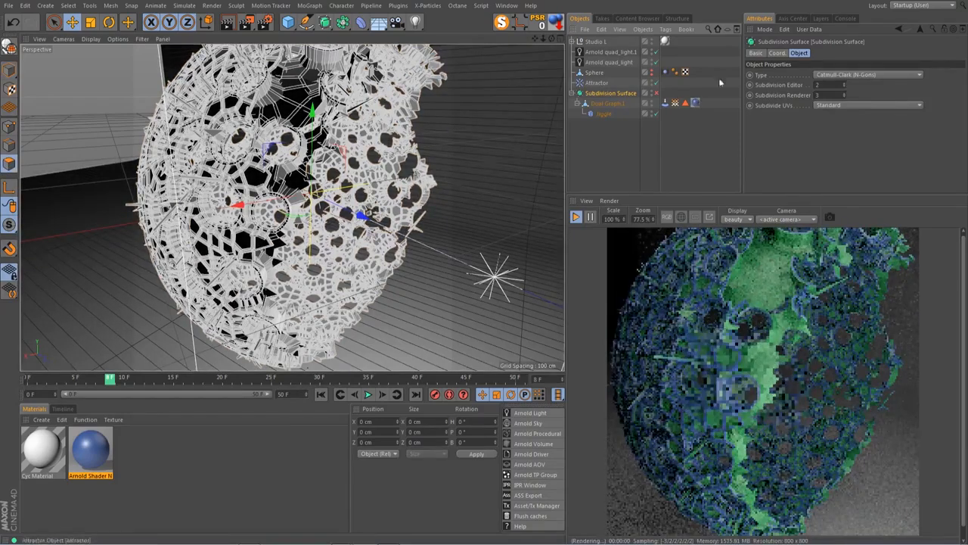
pyautogui.press('9')
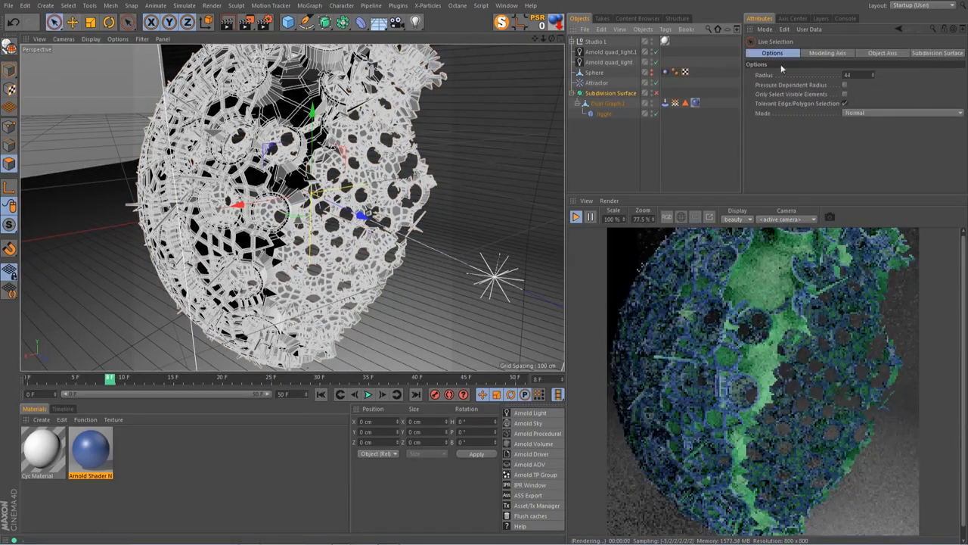
pyautogui.click(845, 94)
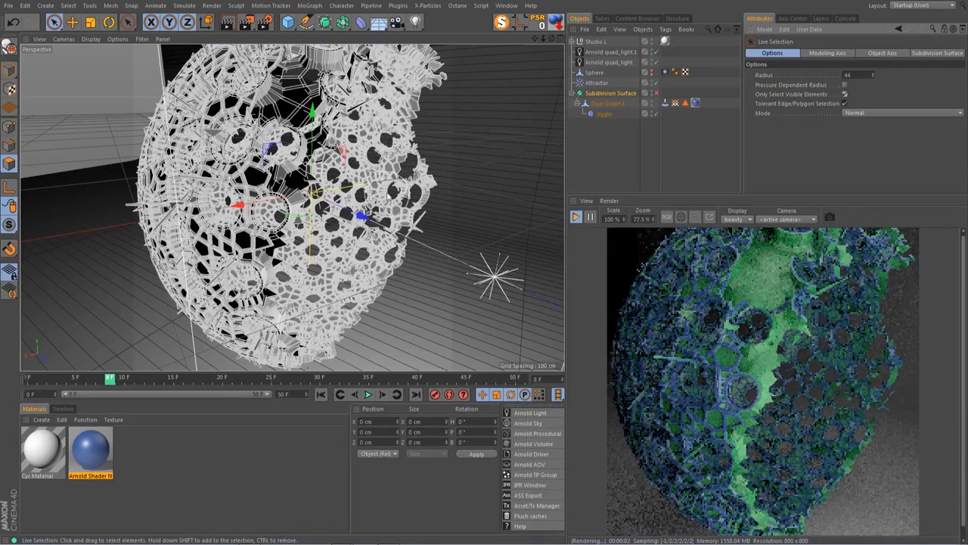
# - Select the visible polygons on the inner, finely perforated side of Dual Graph.1 with Live Selection, up to its ragged rim
pyautogui.click(605, 107)
pyautogui.hotkey('ctrl', 'a')
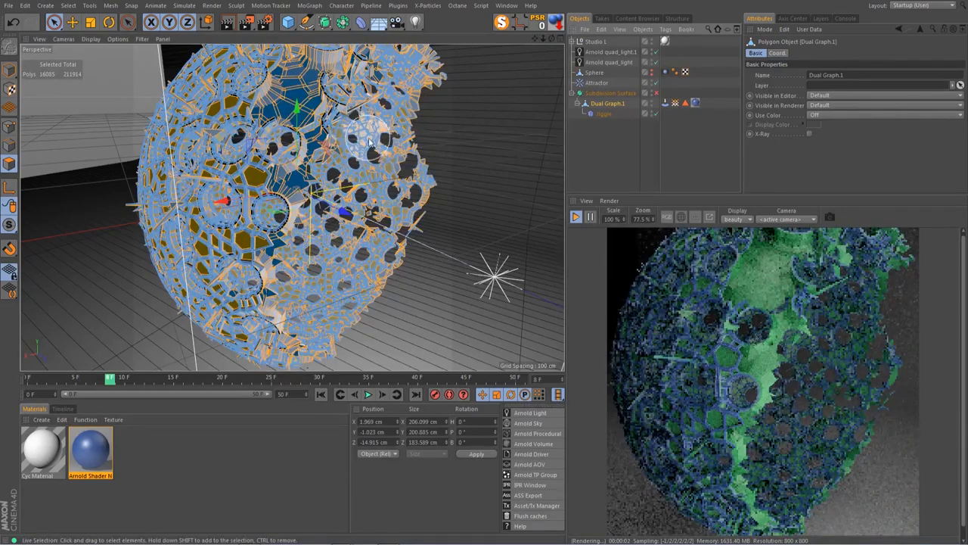
pyautogui.moveTo(381, 147)
pyautogui.mouseDown()
pyautogui.moveTo(374, 133)
pyautogui.moveTo(363, 235)
pyautogui.moveTo(346, 162)
pyautogui.moveTo(390, 102)
pyautogui.moveTo(425, 81)
pyautogui.mouseUp()
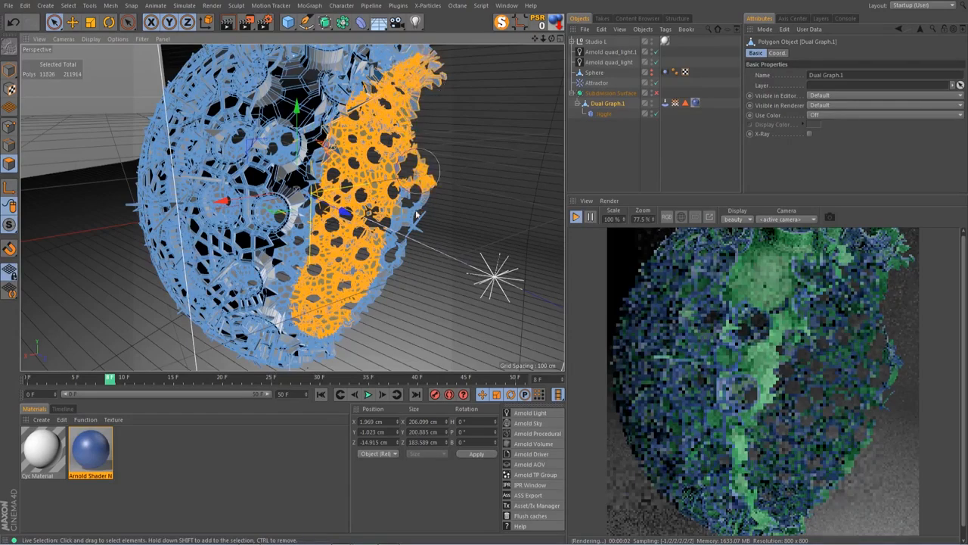
pyautogui.moveTo(416, 216); pyautogui.dragTo(371, 289)
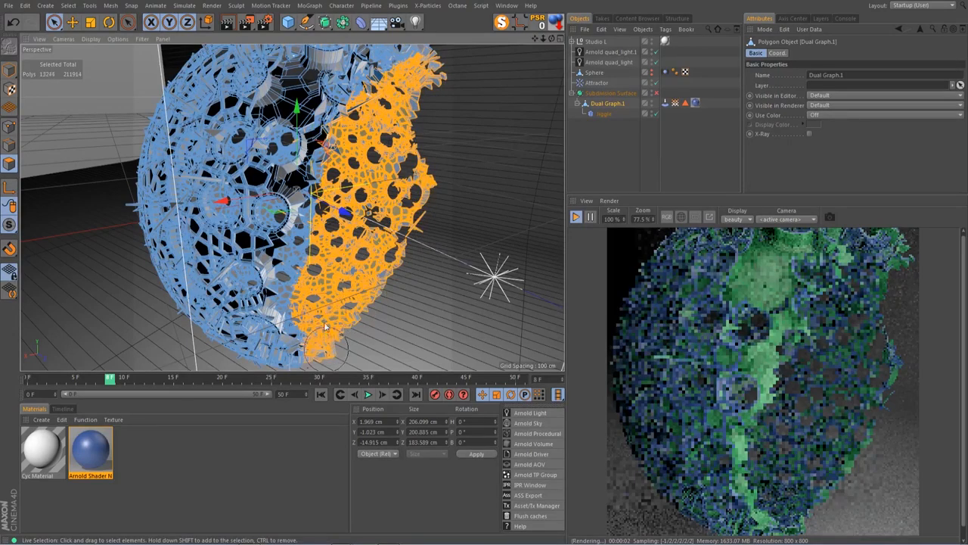
pyautogui.moveTo(392, 144); pyautogui.dragTo(394, 140)
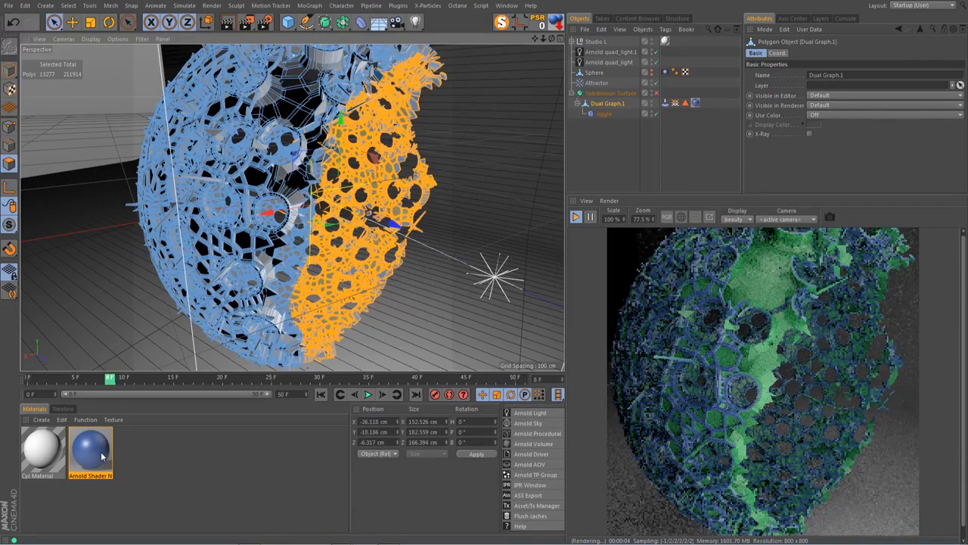
# - Duplicate the Arnold shader network material and set the diffuse color of the copy's Input1 standard shader to pink
pyautogui.keyDown('ctrl'); pyautogui.moveTo(96, 455); pyautogui.dragTo(138, 452); pyautogui.keyUp('ctrl')
pyautogui.doubleClick(137, 450)
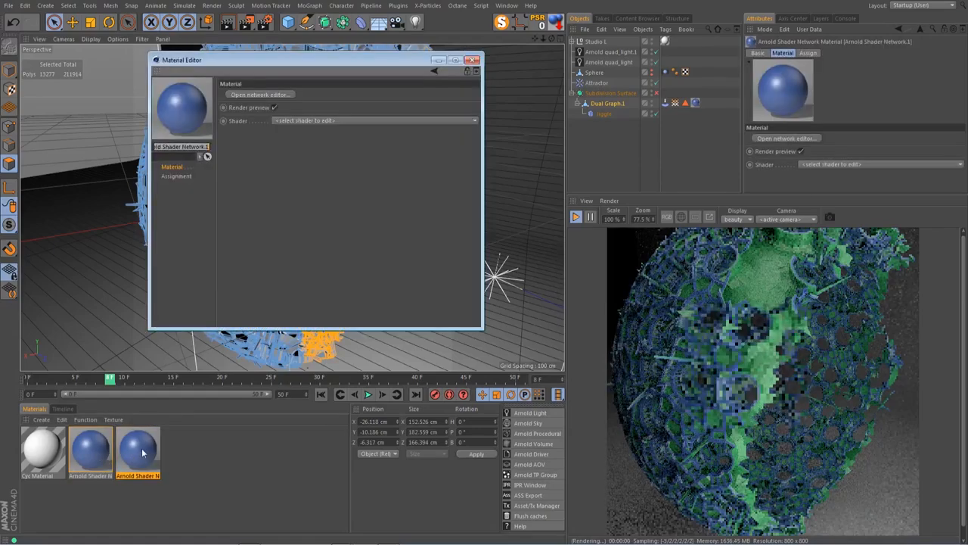
pyautogui.click(259, 95)
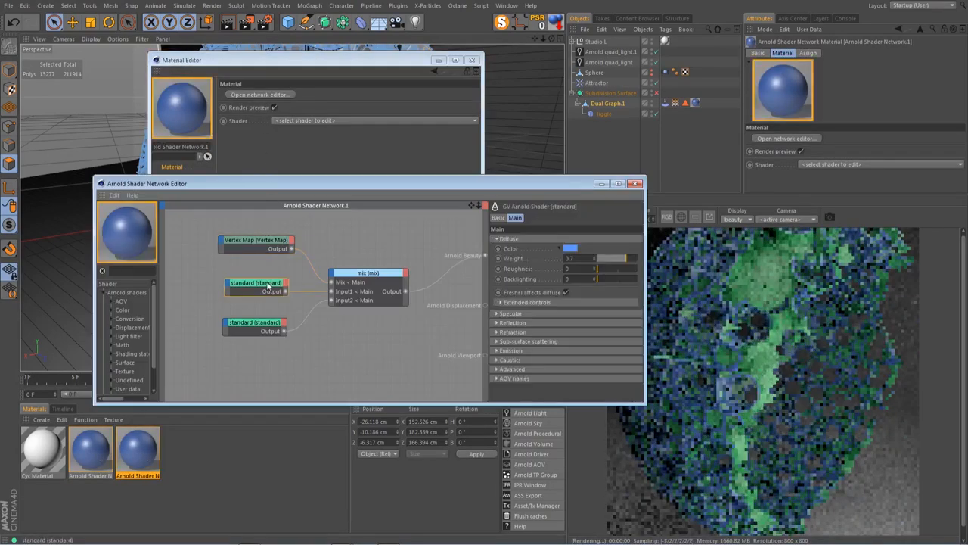
pyautogui.click(570, 248)
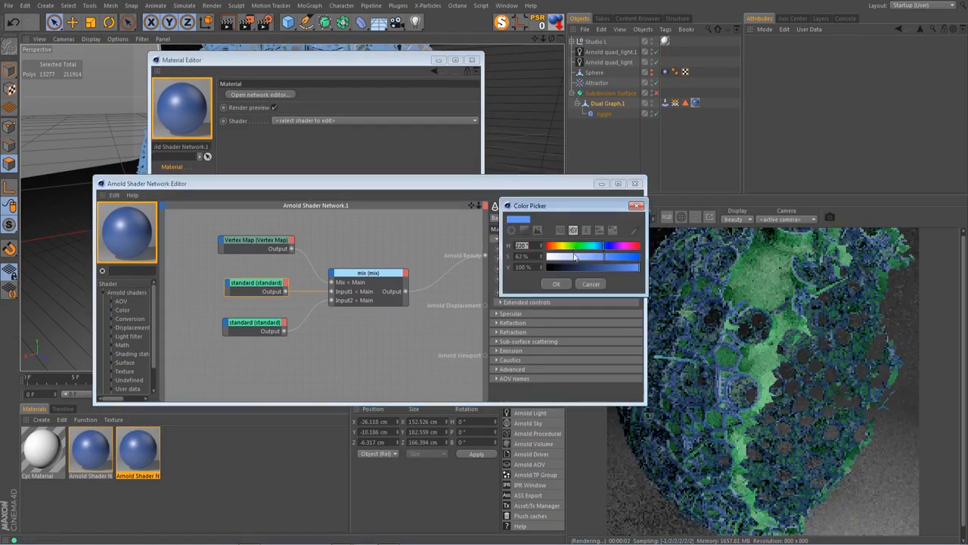
pyautogui.click(627, 247)
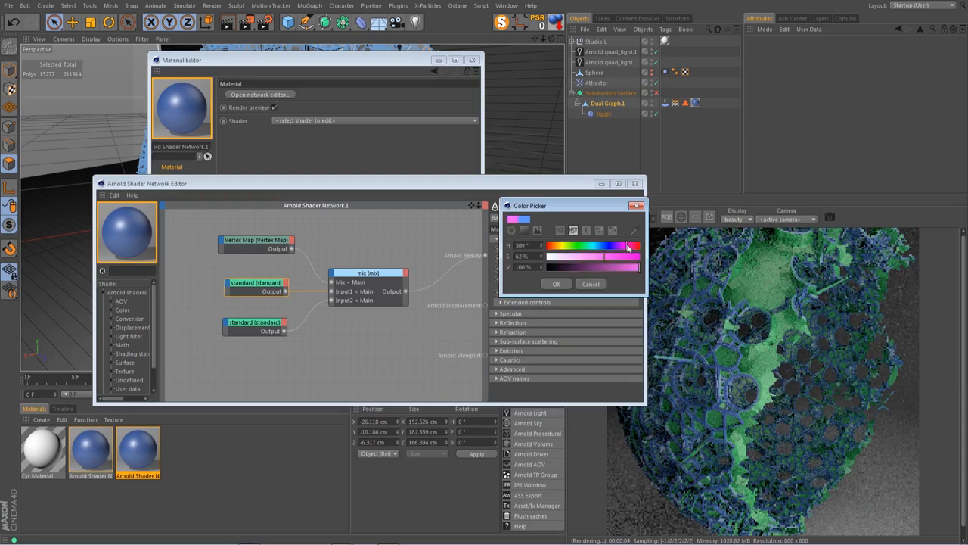
pyautogui.click(557, 285)
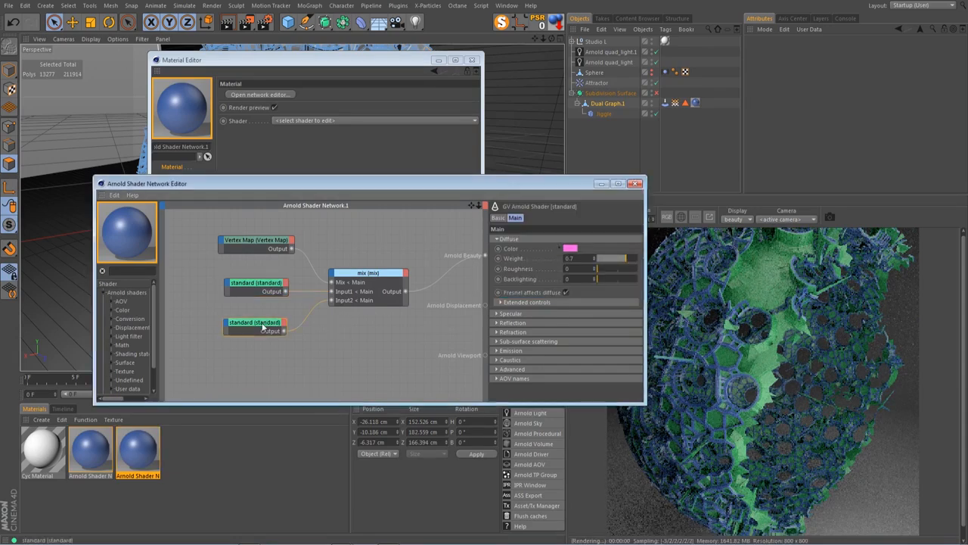
# - Set the diffuse color of the copied material's Input2 standard shader to violet-blue with a hue of 253°
pyautogui.click(579, 250)
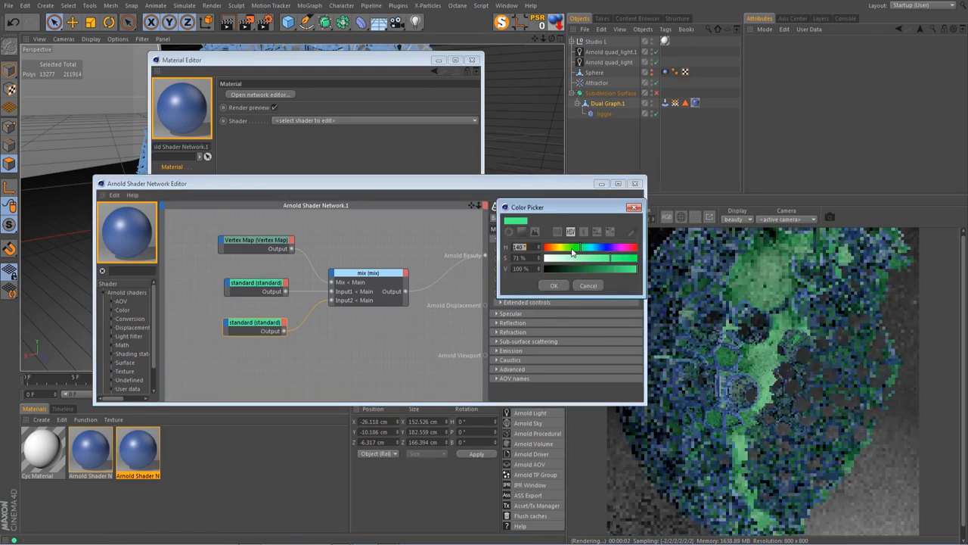
pyautogui.click(613, 246)
pyautogui.moveTo(610, 248); pyautogui.dragTo(610, 247)
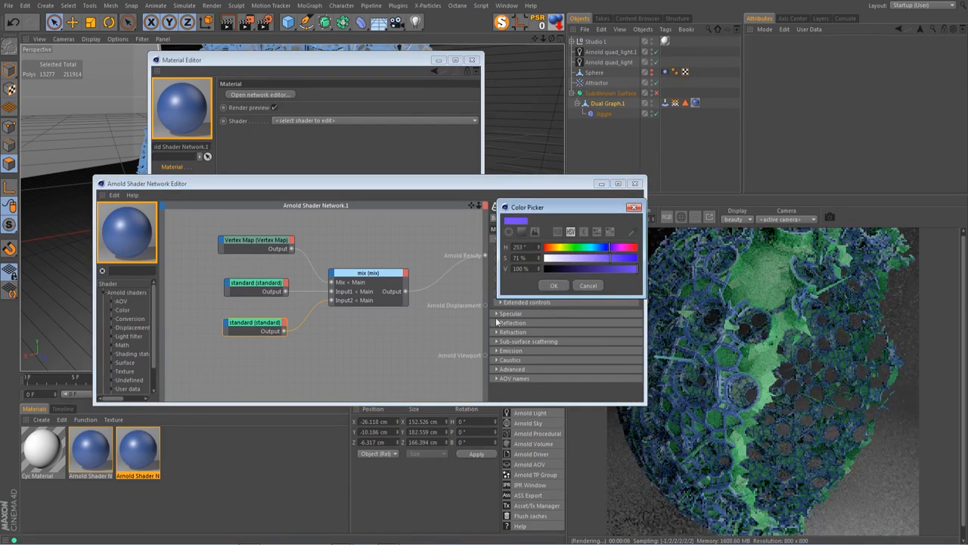
pyautogui.click(548, 285)
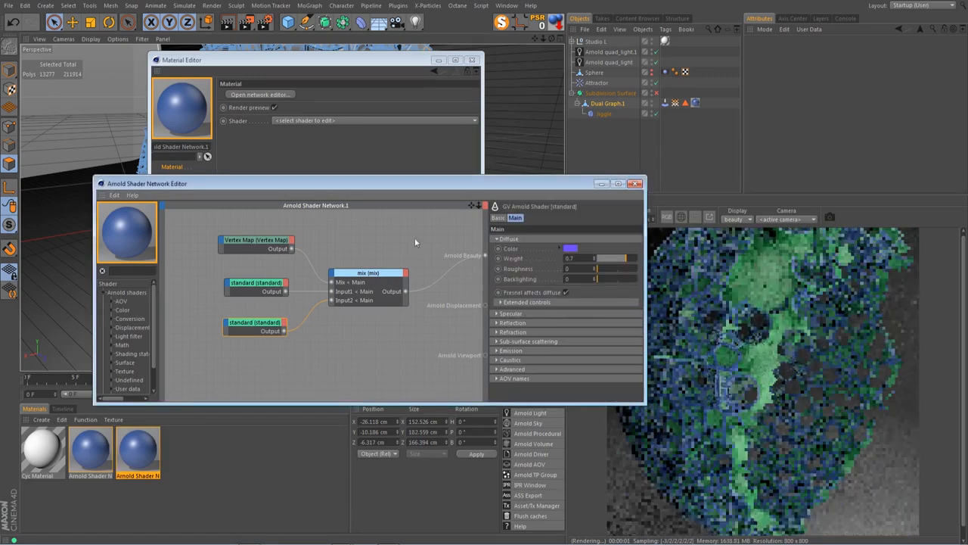
# - Close the shader editors and apply the duplicated material to the selected polygons of Dual Graph.1
pyautogui.click(147, 446)
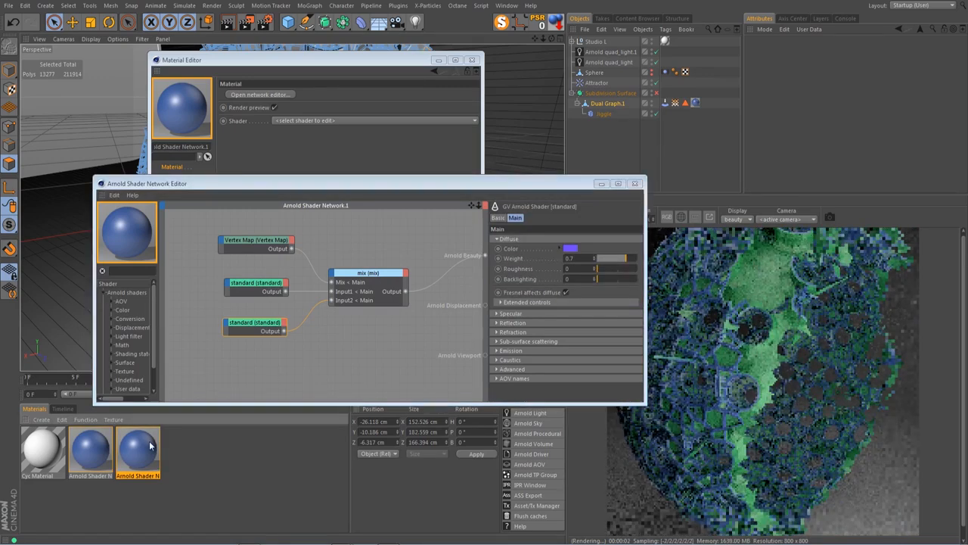
pyautogui.click(635, 183)
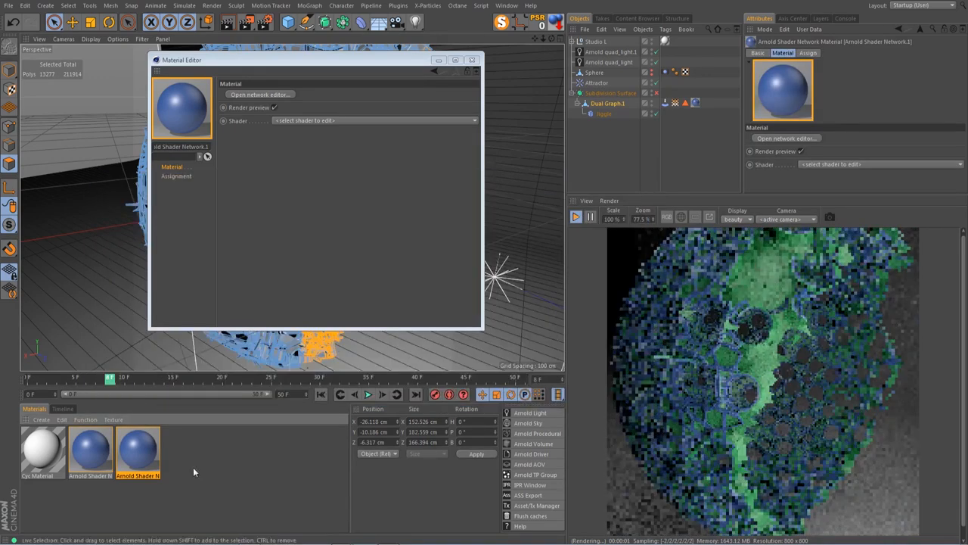
pyautogui.click(471, 61)
pyautogui.moveTo(366, 246); pyautogui.dragTo(370, 250)
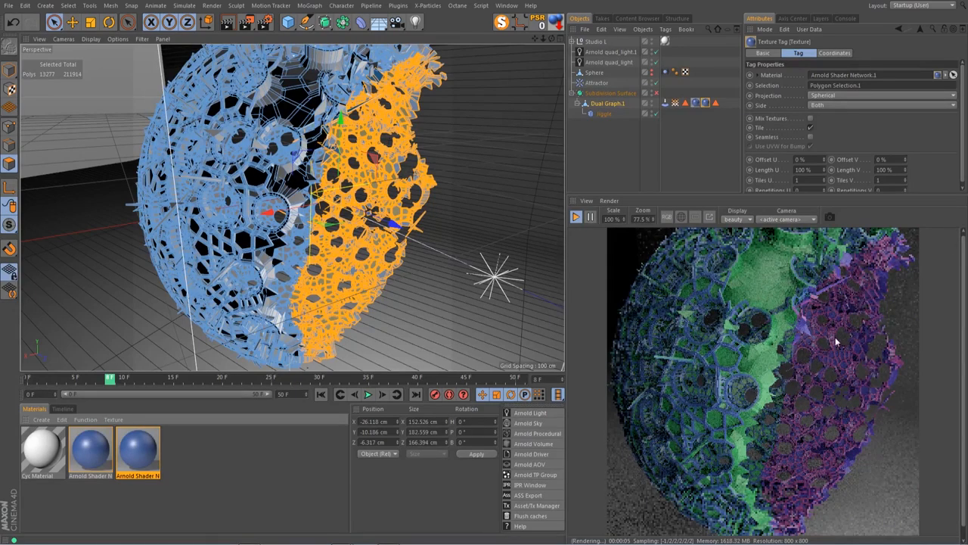
# - Soften the Input1 standard shader's diffuse color in the duplicated material to a pale pink
pyautogui.doubleClick(142, 453)
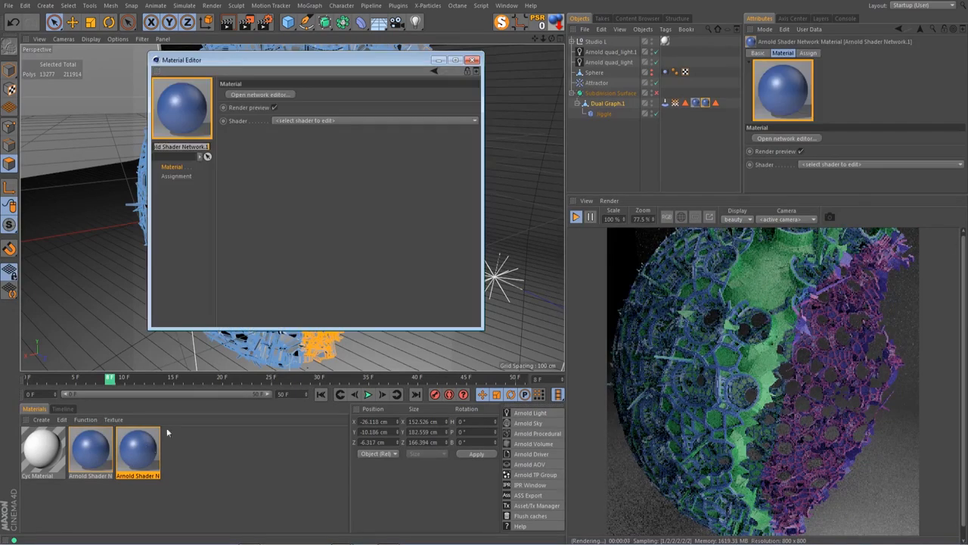
pyautogui.click(259, 94)
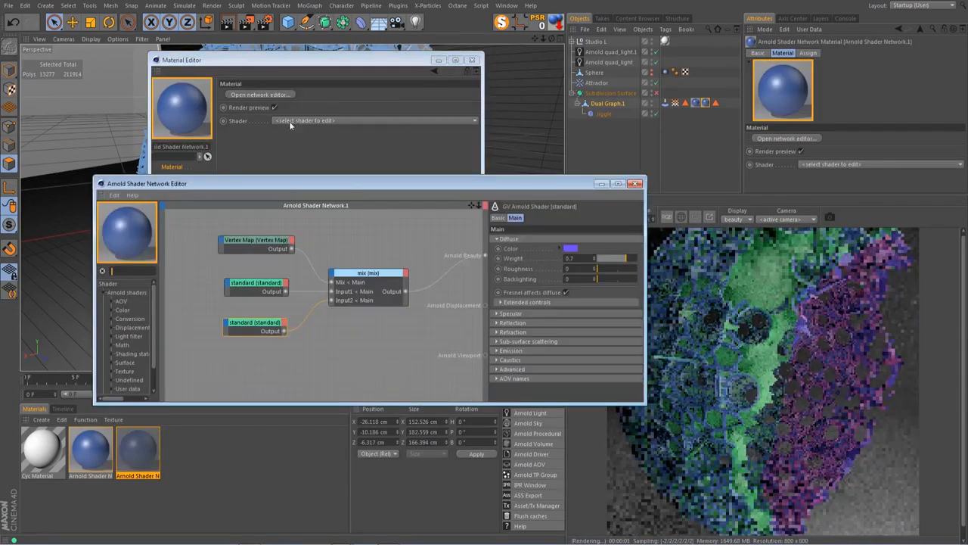
pyautogui.click(257, 283)
pyautogui.click(571, 248)
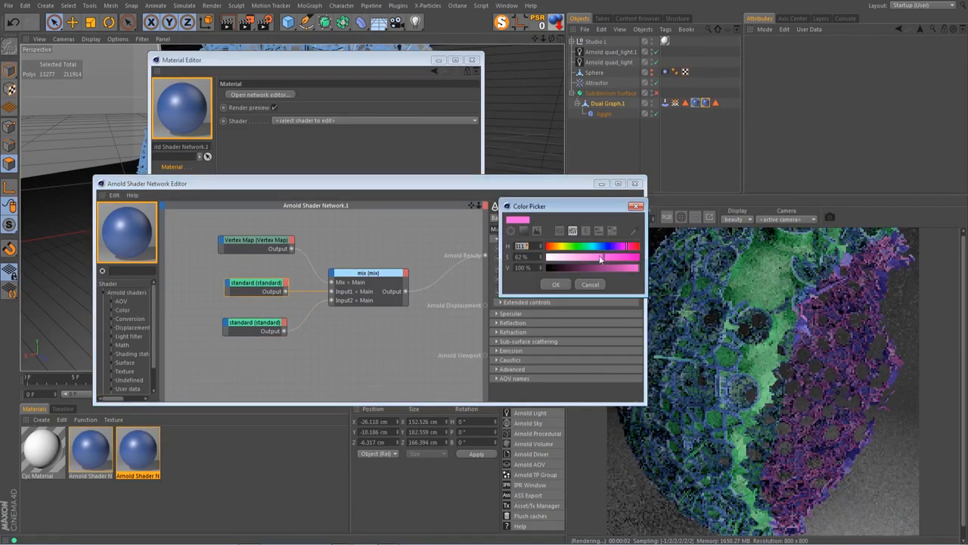
pyautogui.click(555, 285)
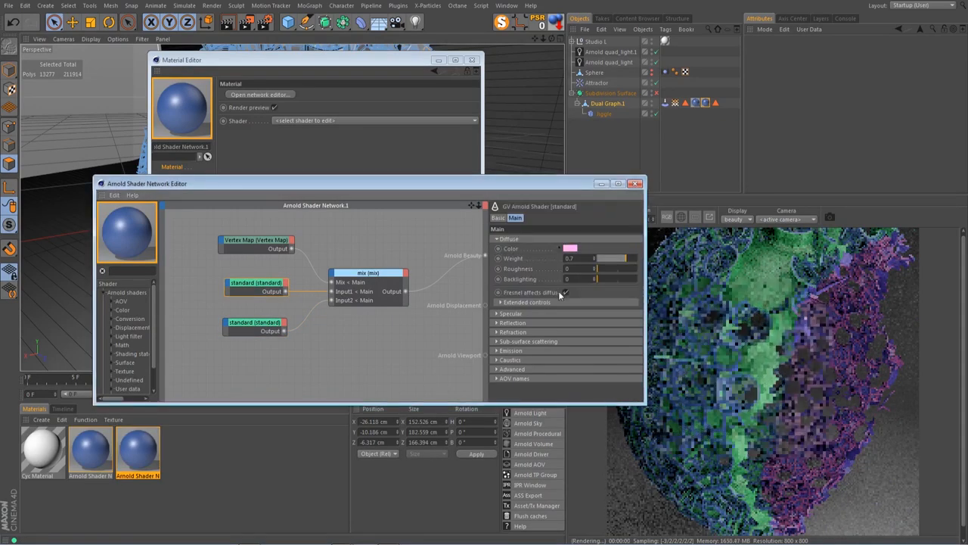
# - Change the Input2 standard shader's diffuse color in the duplicated material to turquoise and close its shader network
pyautogui.click(272, 326)
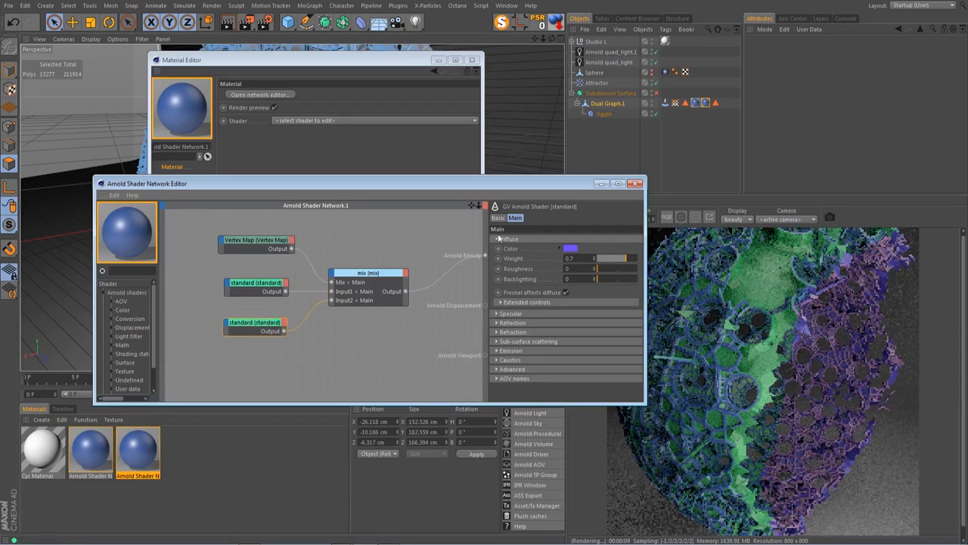
pyautogui.click(570, 248)
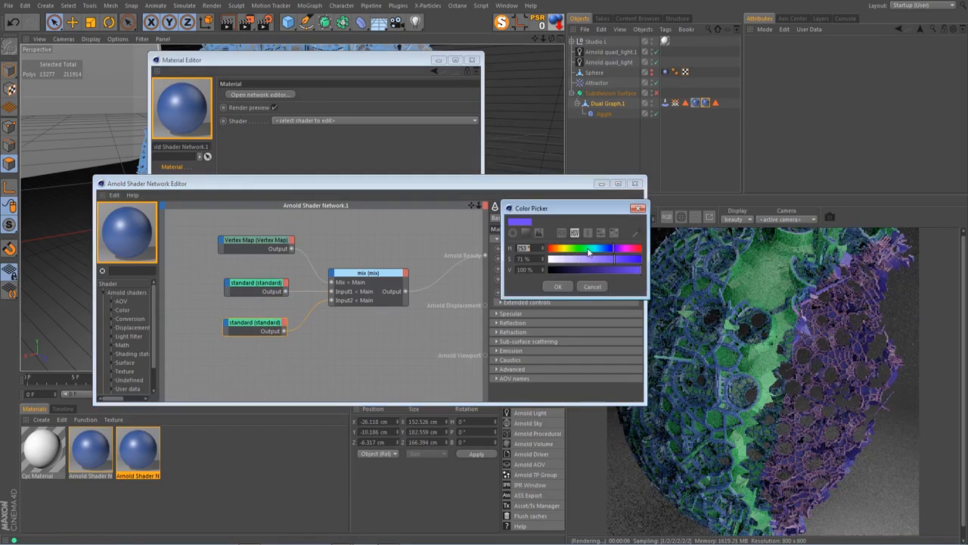
pyautogui.moveTo(589, 252); pyautogui.dragTo(583, 253)
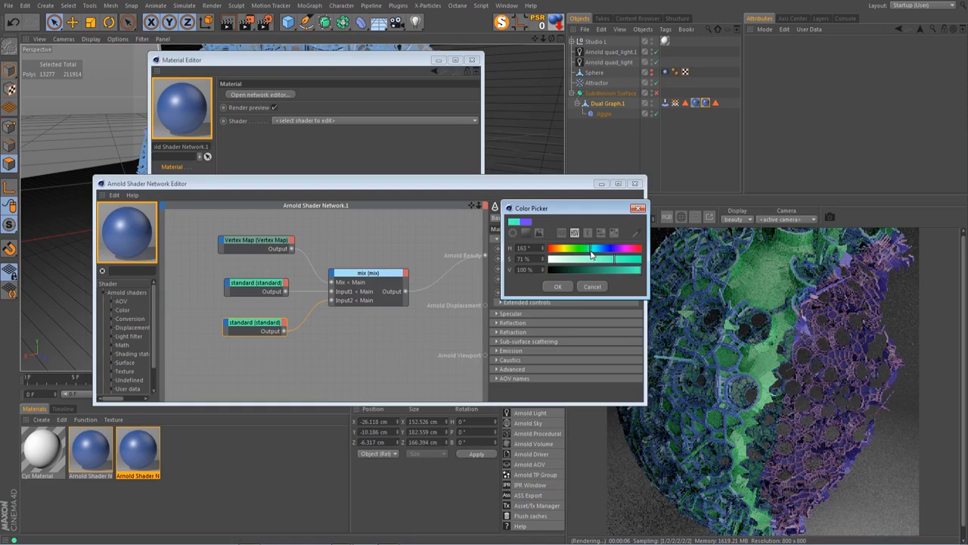
pyautogui.click(558, 287)
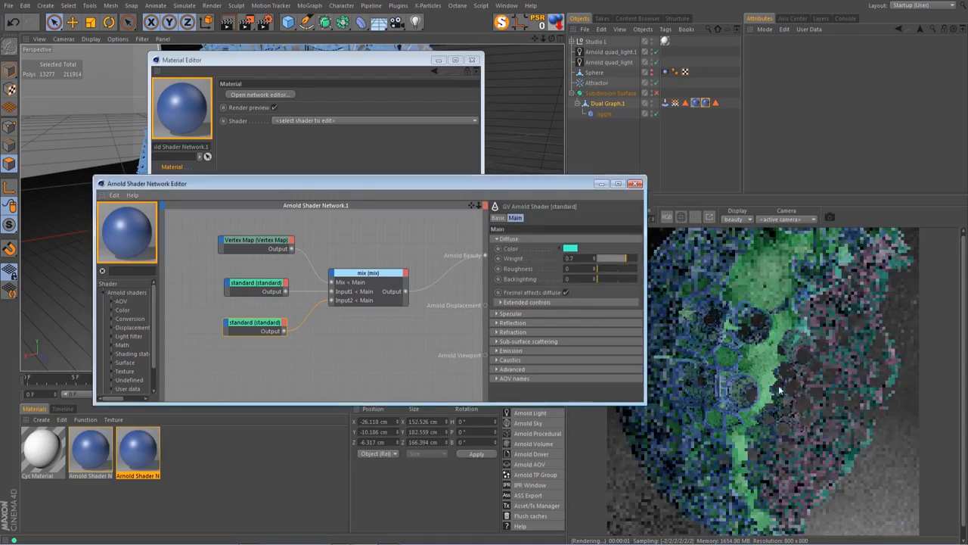
pyautogui.click(636, 184)
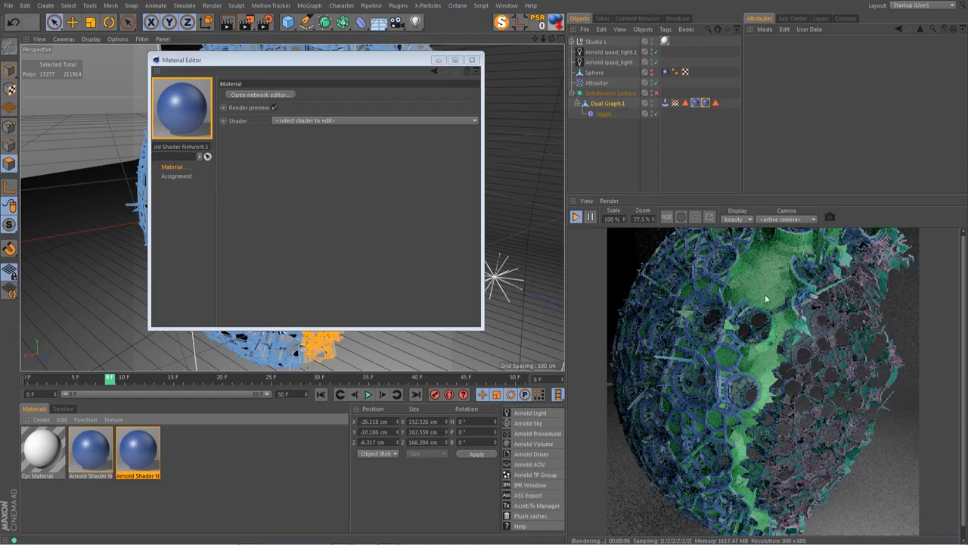
# - Darken the green diffuse color of the original material's Input2 standard shader and close the material editors
pyautogui.doubleClick(88, 454)
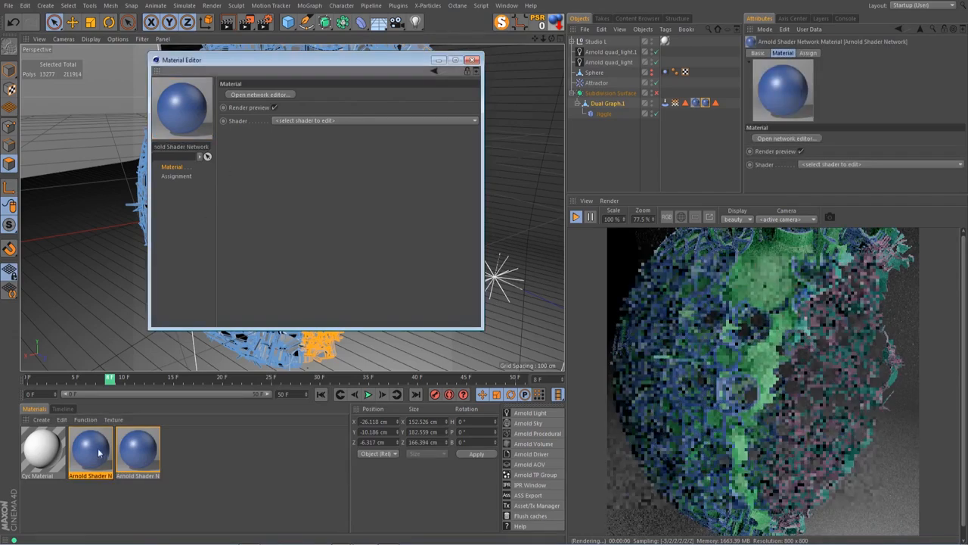
pyautogui.click(276, 94)
pyautogui.click(255, 325)
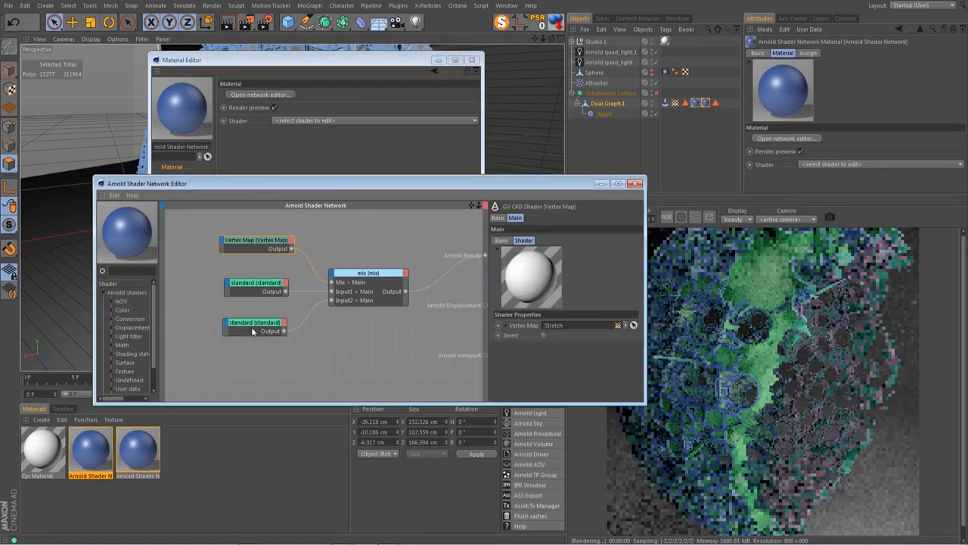
pyautogui.click(571, 248)
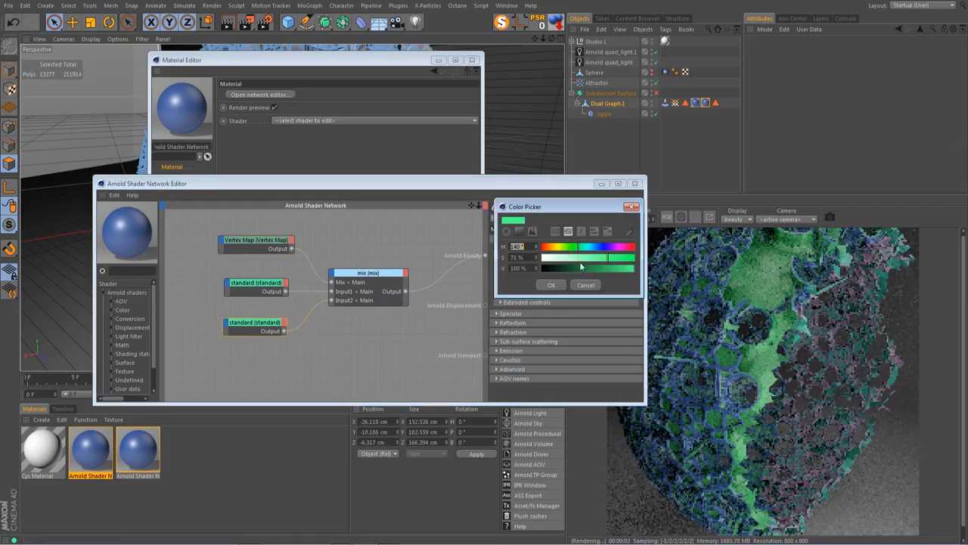
pyautogui.click(587, 284)
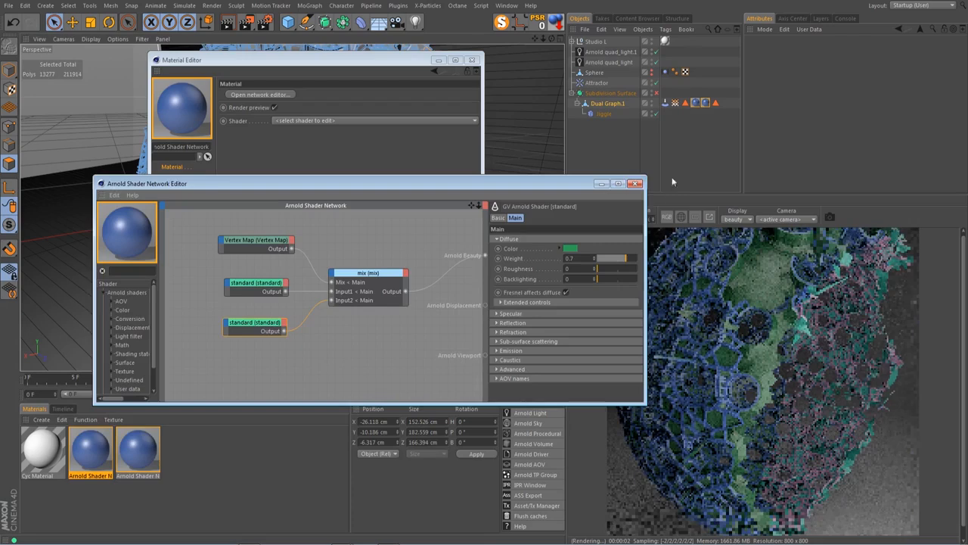
pyautogui.click(635, 184)
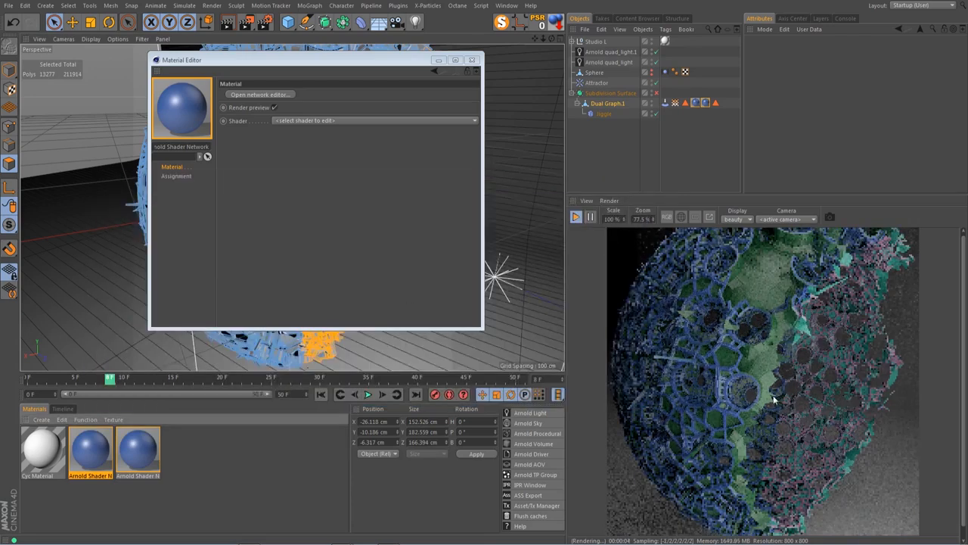
pyautogui.click(472, 60)
# - Rotate the Studio L setup to a heading of 134.405°
pyautogui.moveTo(543, 38)
pyautogui.mouseDown()
pyautogui.moveTo(496, 41)
pyautogui.moveTo(545, 40)
pyautogui.mouseUp()
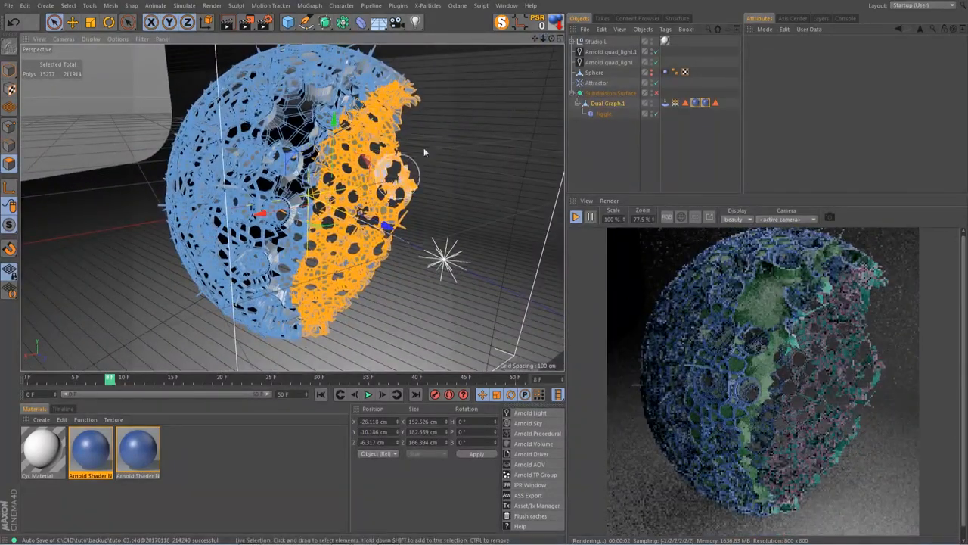
pyautogui.click(597, 42)
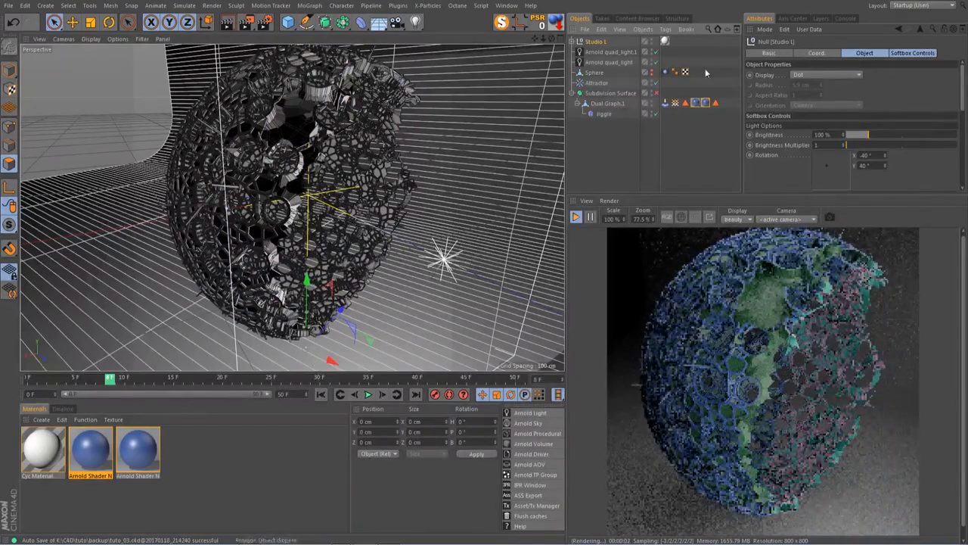
pyautogui.click(817, 53)
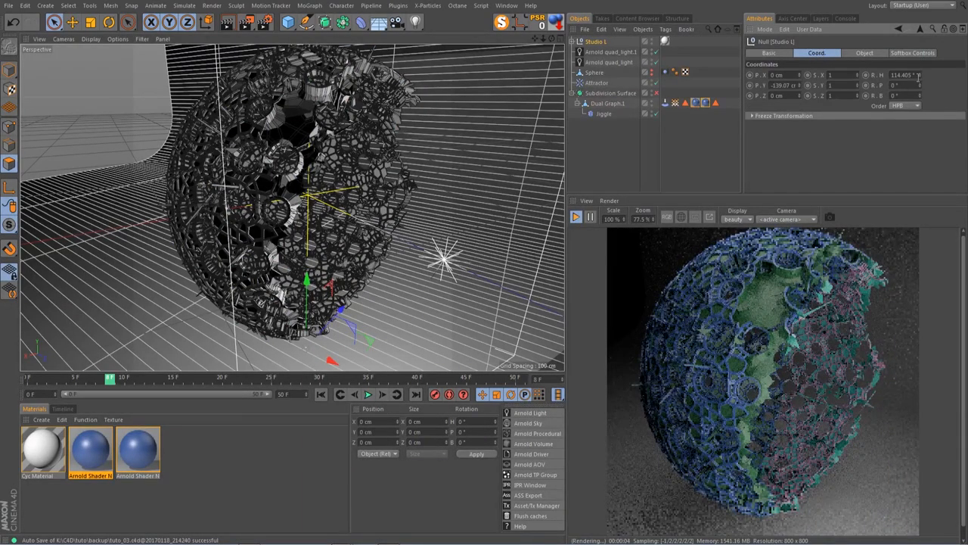
pyautogui.moveTo(920, 76); pyautogui.dragTo(921, 78)
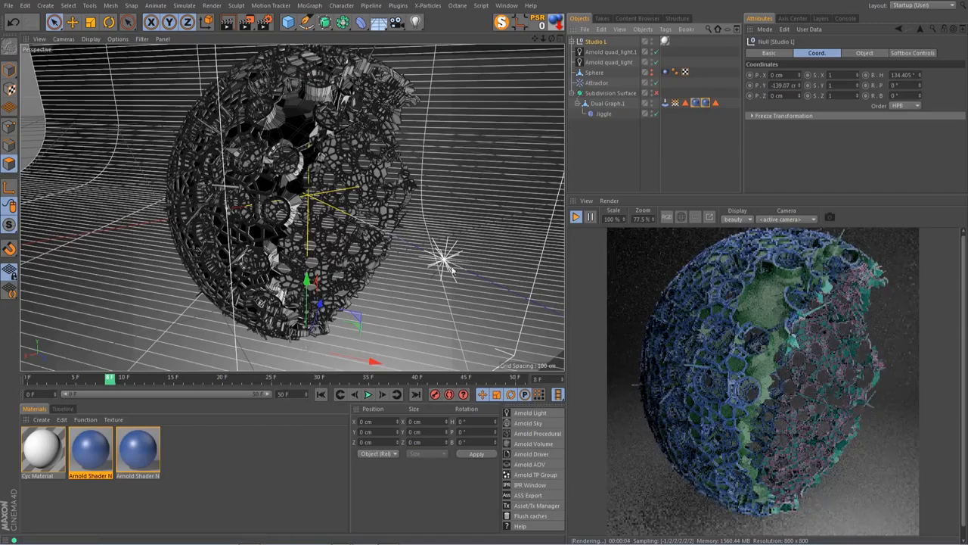
# - Add a sphere primitive with a radius of 10 cm at the center of the half-sphere
pyautogui.click(289, 22)
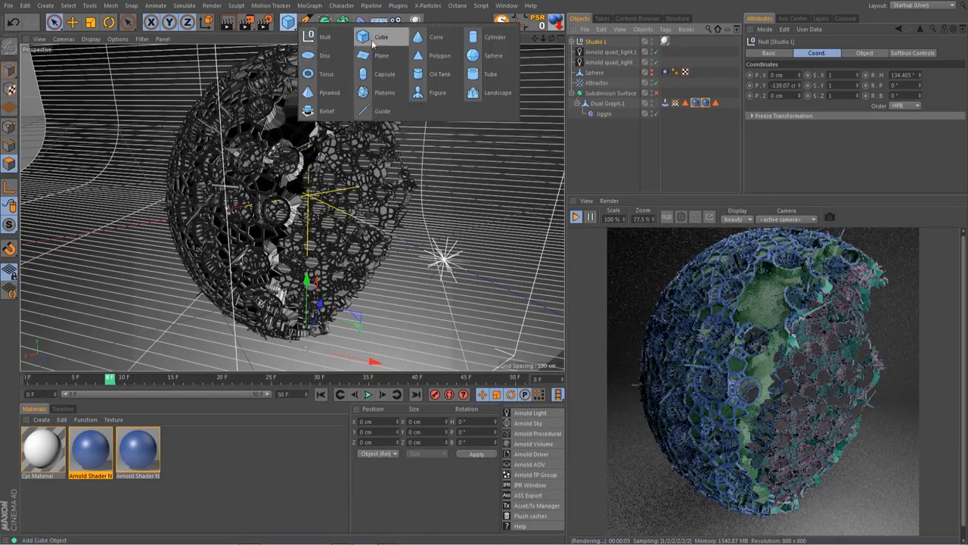
pyautogui.click(477, 57)
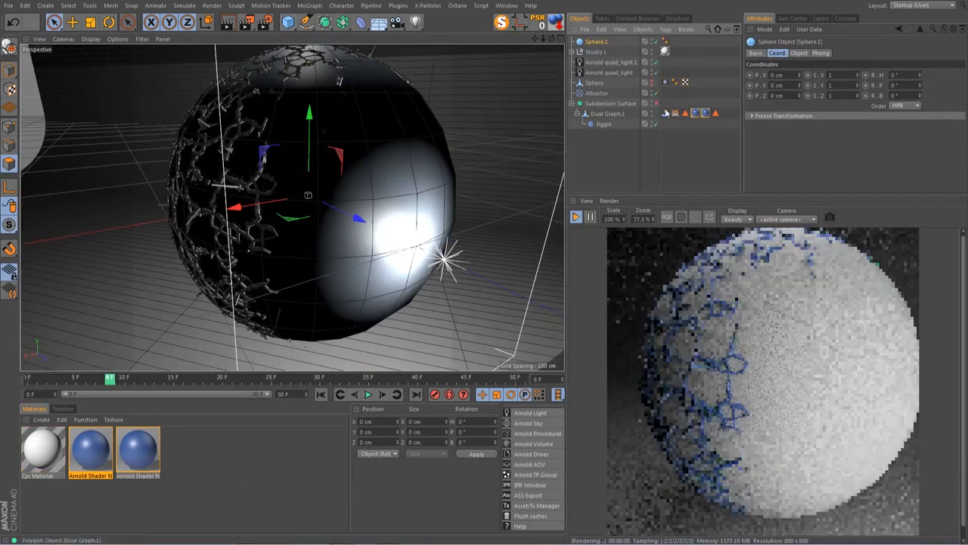
pyautogui.click(797, 54)
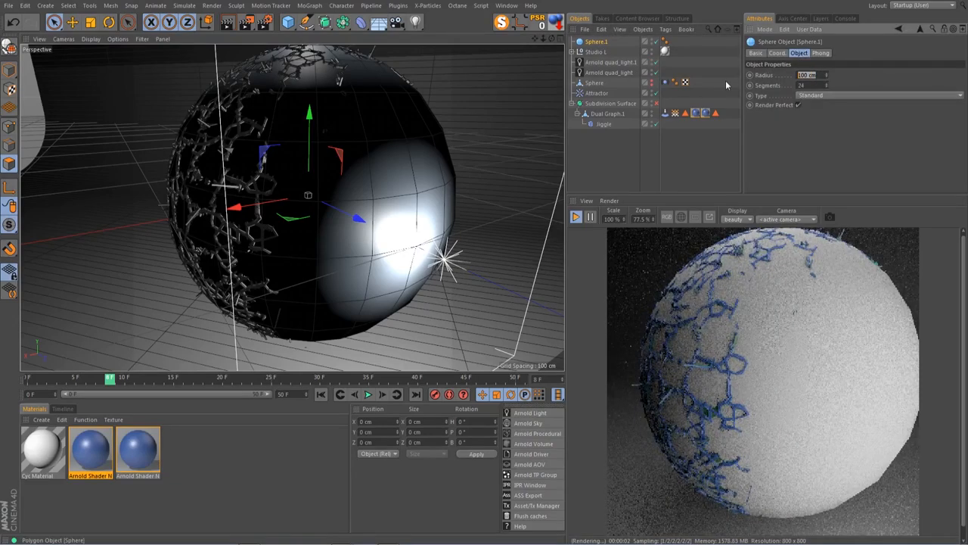
pyautogui.write('15')
pyautogui.press('Return')
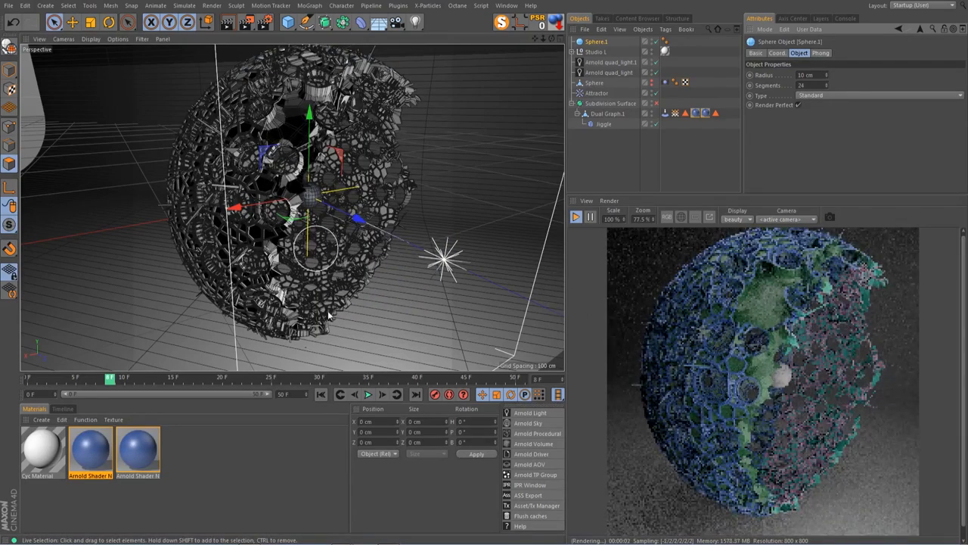
# - Add a plane and lower it to the base of the perforated half-sphere as a floor
pyautogui.click(288, 22)
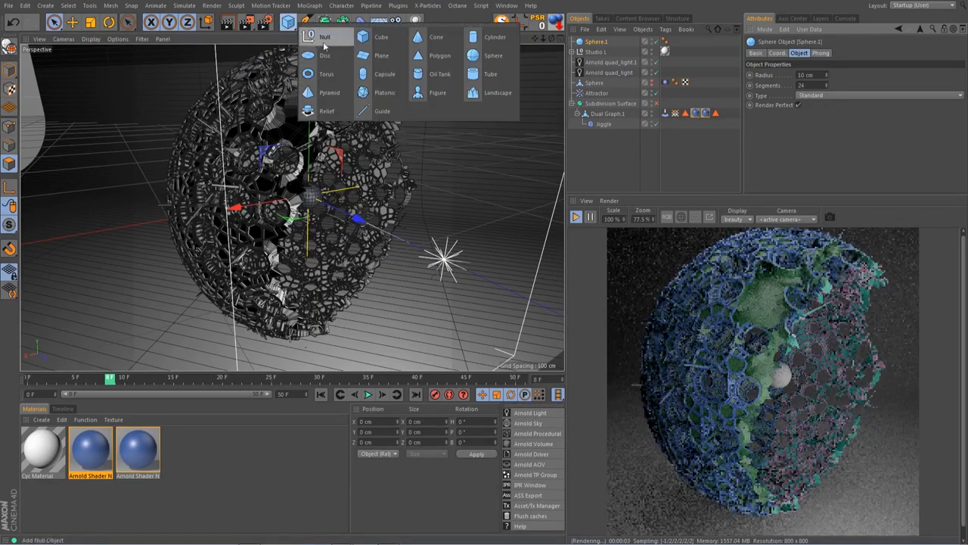
pyautogui.click(381, 55)
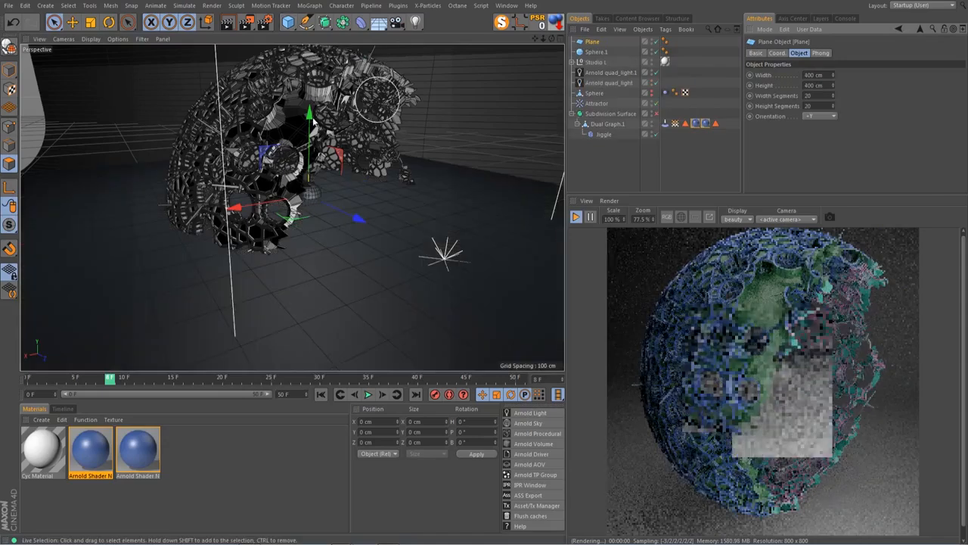
pyautogui.moveTo(314, 121)
pyautogui.mouseDown()
pyautogui.moveTo(319, 291)
pyautogui.moveTo(320, 282)
pyautogui.mouseUp()
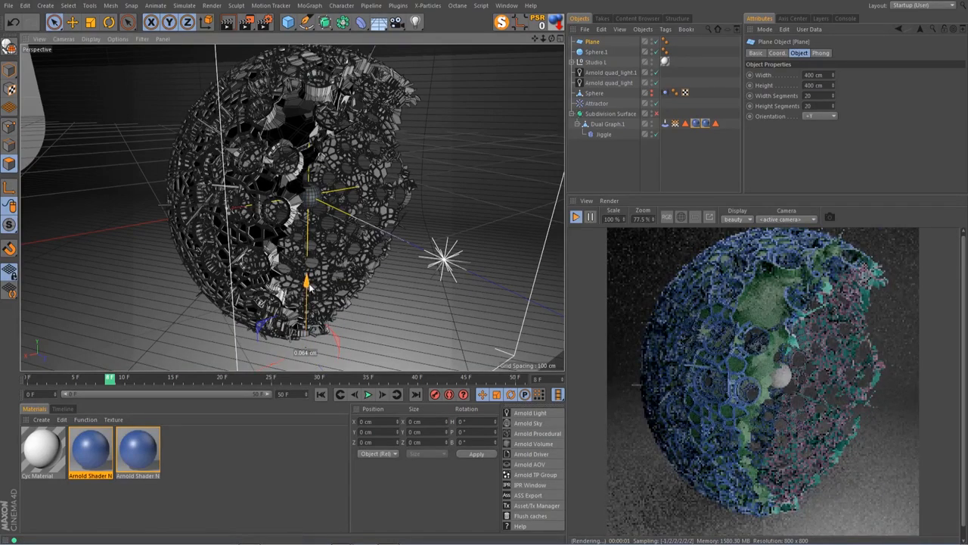
pyautogui.moveTo(308, 284); pyautogui.dragTo(309, 284)
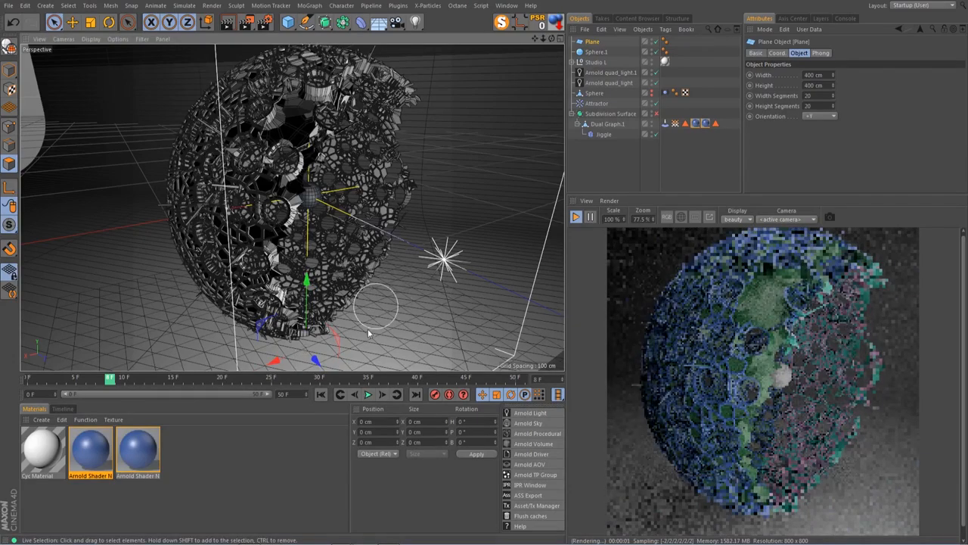
# - Set the floor plane to 2000 by 2000 cm with one width and one height segment, and save the scene
pyautogui.click(831, 73)
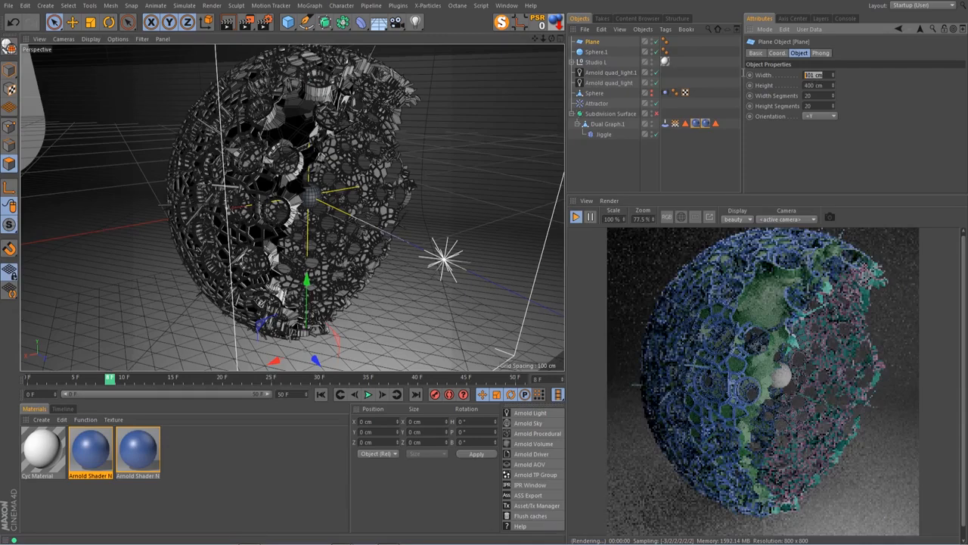
pyautogui.write('2000')
pyautogui.press('Tab')
pyautogui.write('2000')
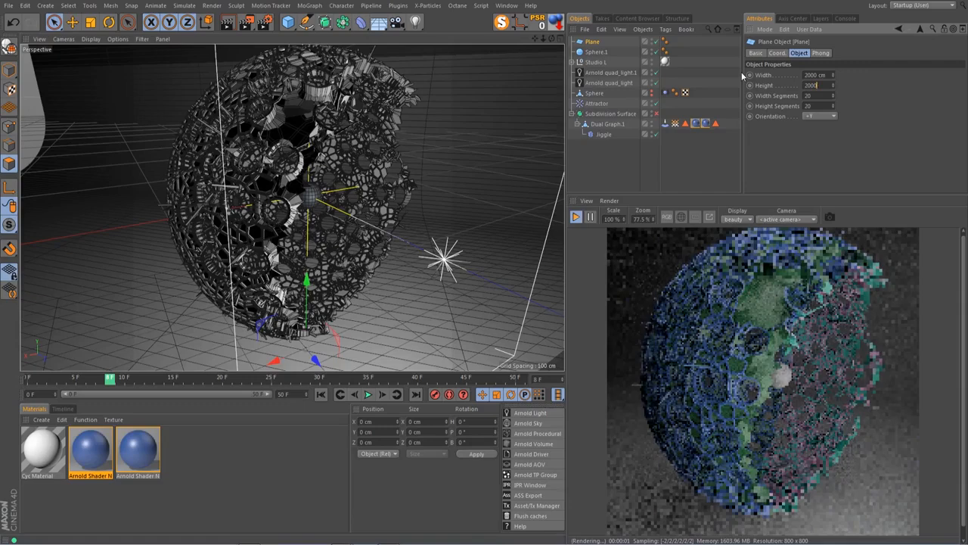
pyautogui.press('Tab')
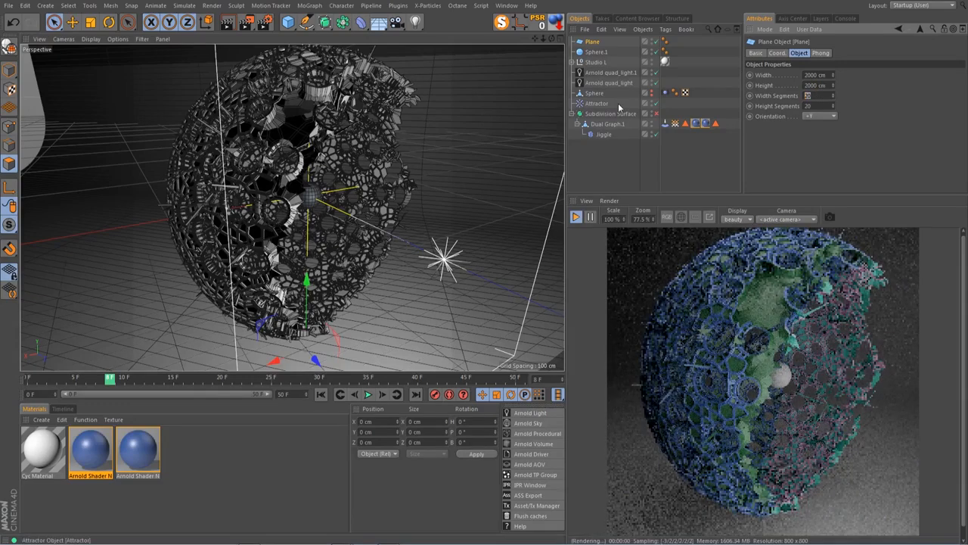
pyautogui.write('1')
pyautogui.press('Tab')
pyautogui.write('1')
pyautogui.hotkey('ctrl', 's')
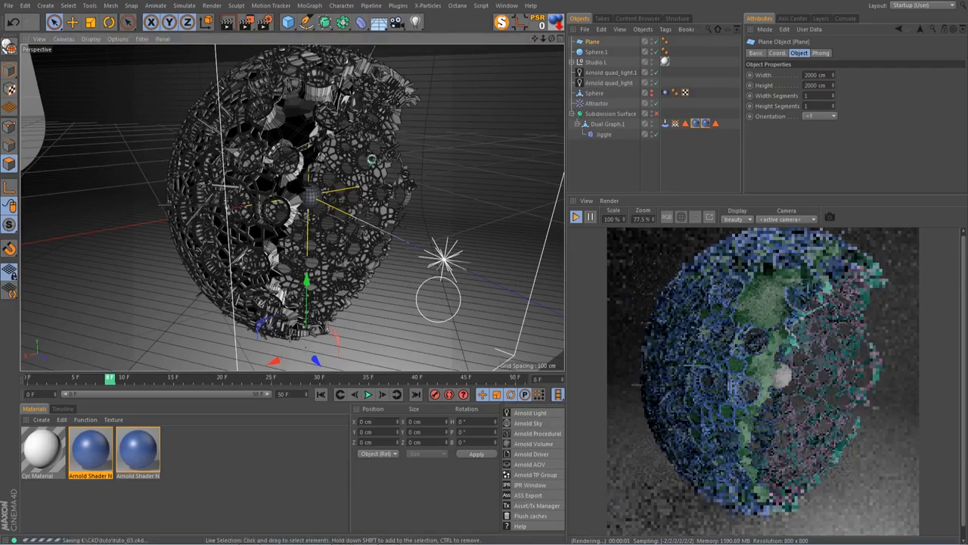
# - Add a MoGraph Cloner and make the small 10 cm sphere its child
pyautogui.click(598, 41)
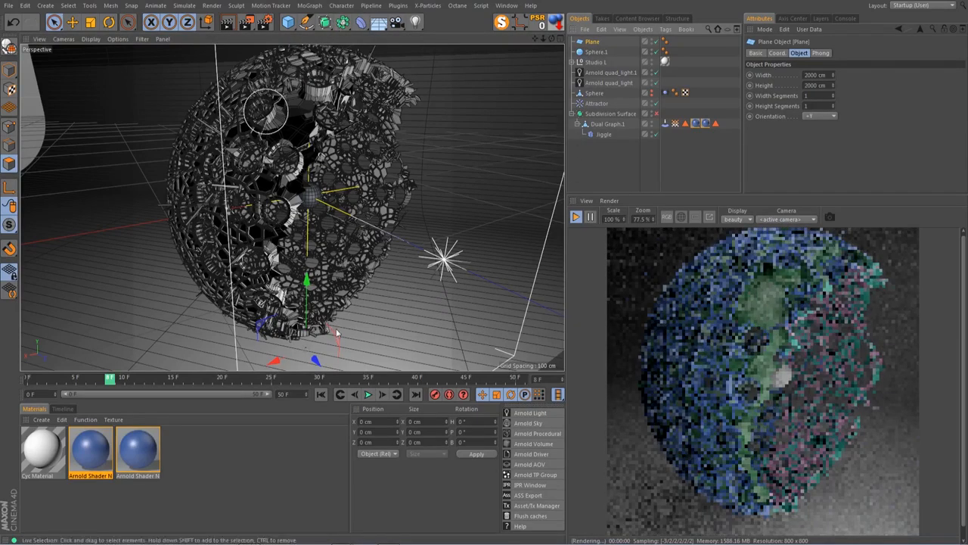
pyautogui.click(317, 6)
pyautogui.click(332, 84)
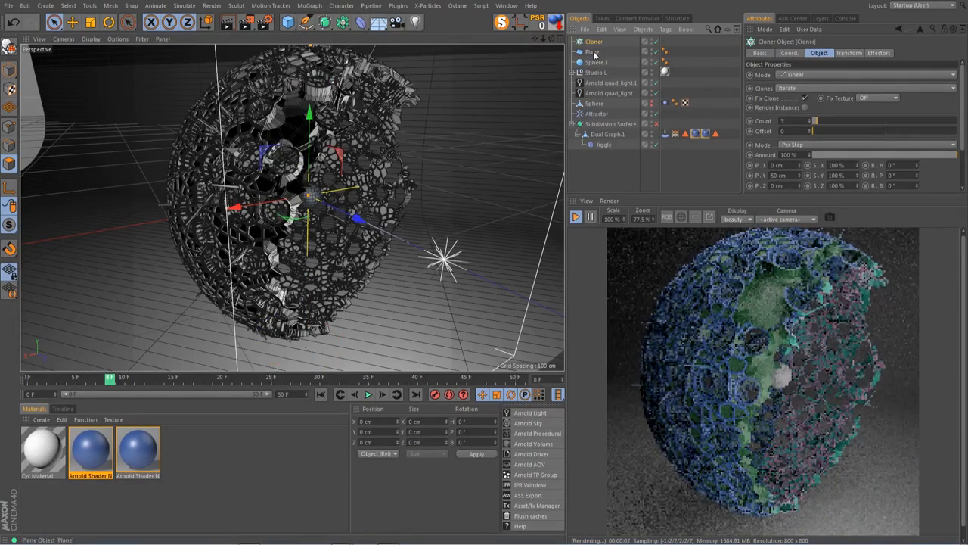
pyautogui.moveTo(596, 62); pyautogui.dragTo(595, 42)
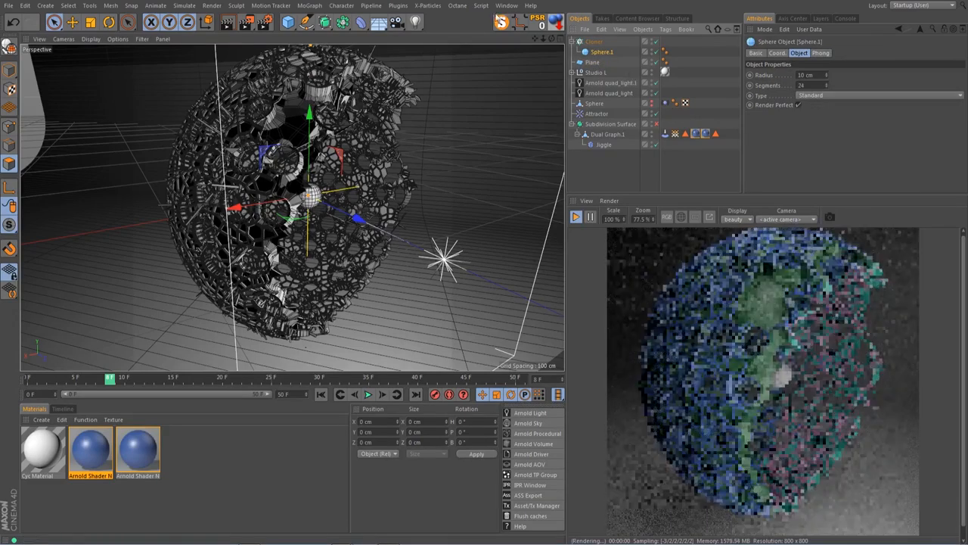
# - Isolate the Cloner with its child sphere using the solo tool and add a camera to the scene
pyautogui.click(501, 22)
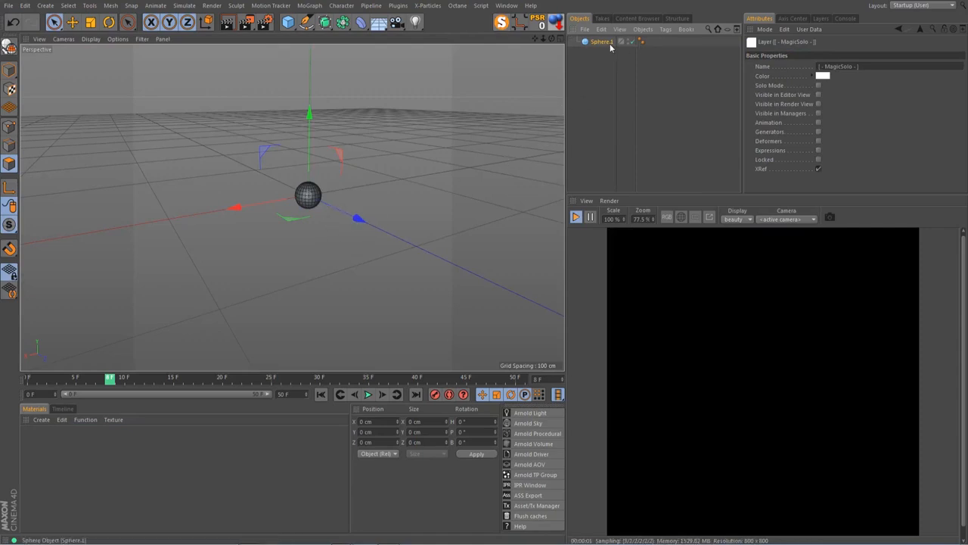
pyautogui.click(503, 24)
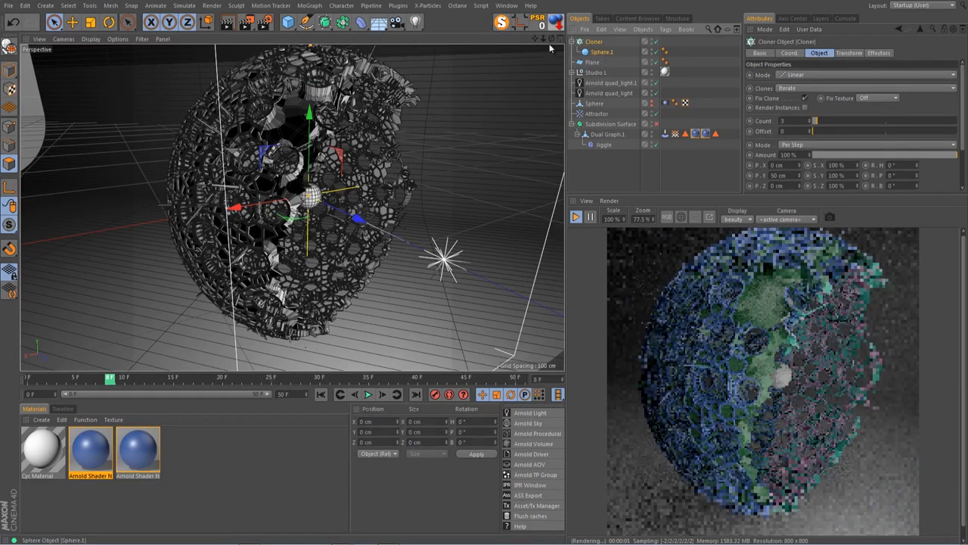
pyautogui.click(502, 24)
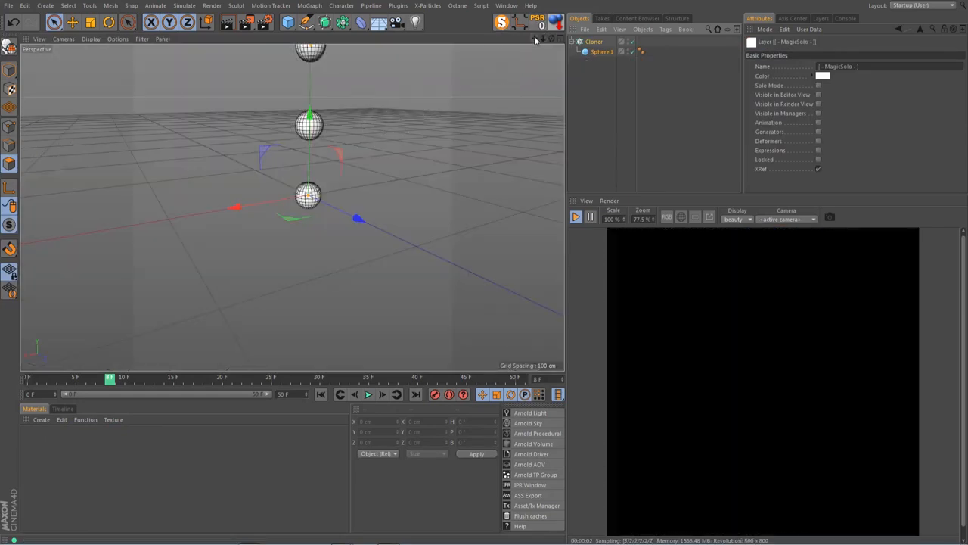
pyautogui.click(397, 23)
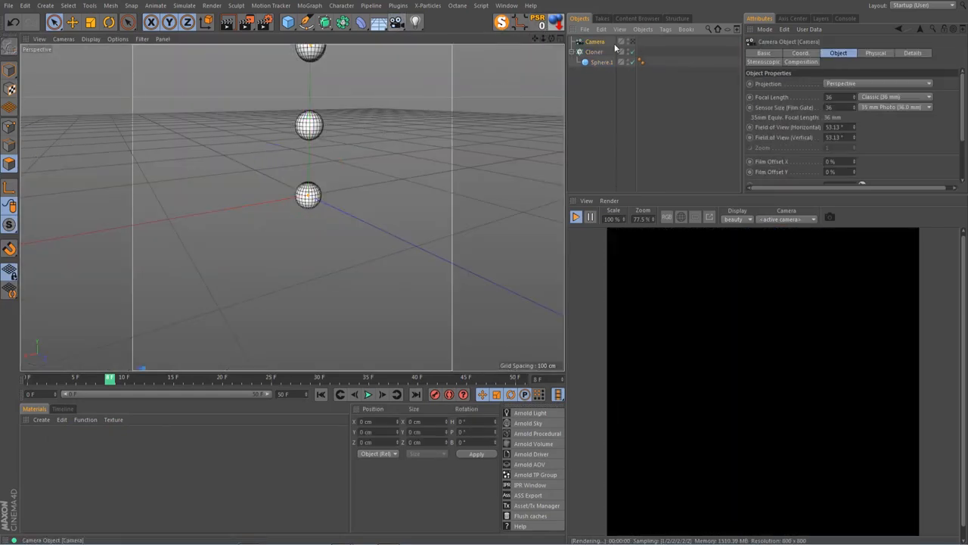
pyautogui.moveTo(536, 38); pyautogui.dragTo(551, 36)
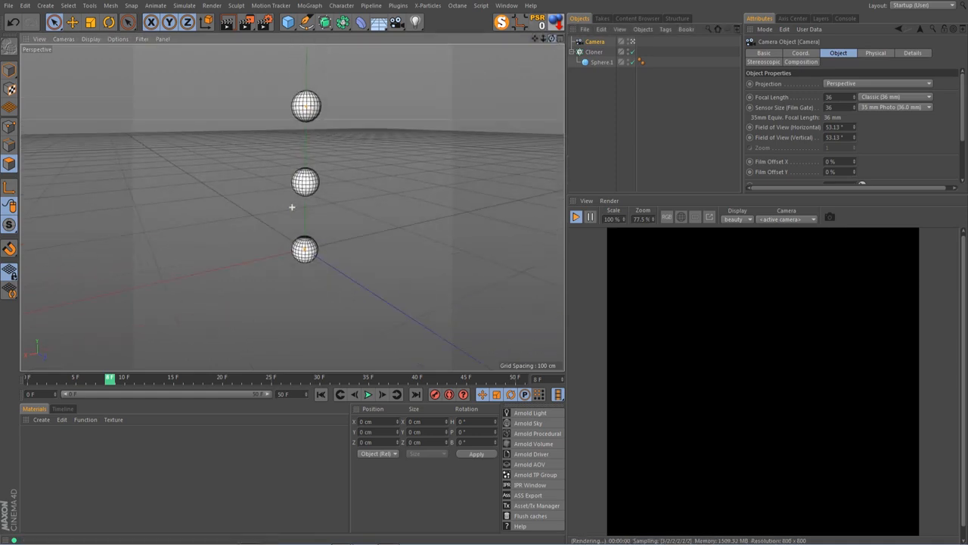
# - Switch the Cloner to Grid Array mode with a size of 100 cm on all three axes and raise it about 55 cm
pyautogui.click(595, 53)
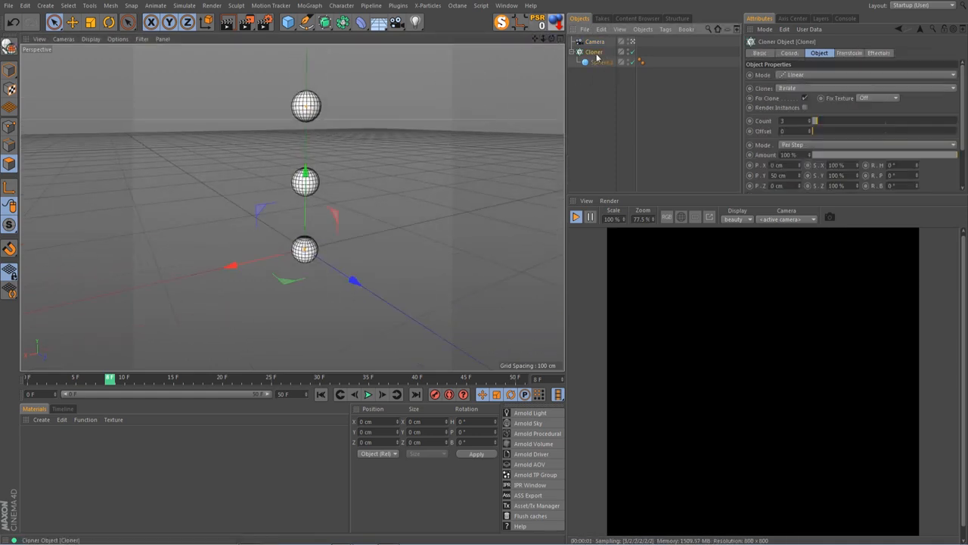
pyautogui.click(812, 74)
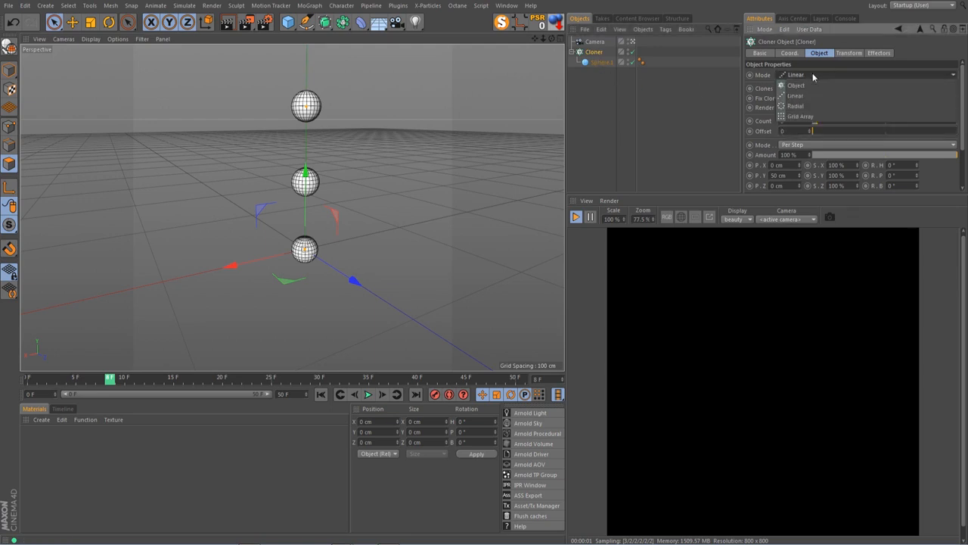
pyautogui.click(815, 105)
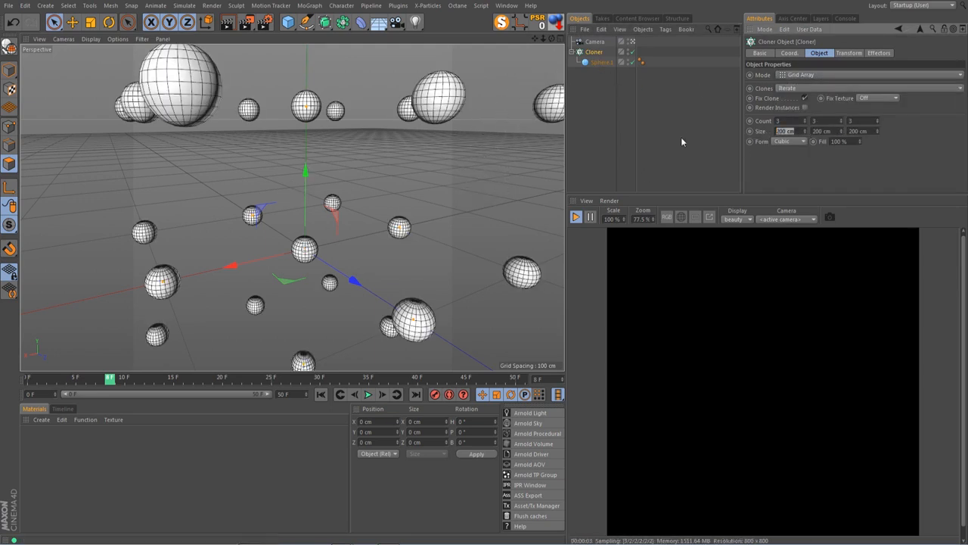
pyautogui.write('100')
pyautogui.press('Tab')
pyautogui.write('100')
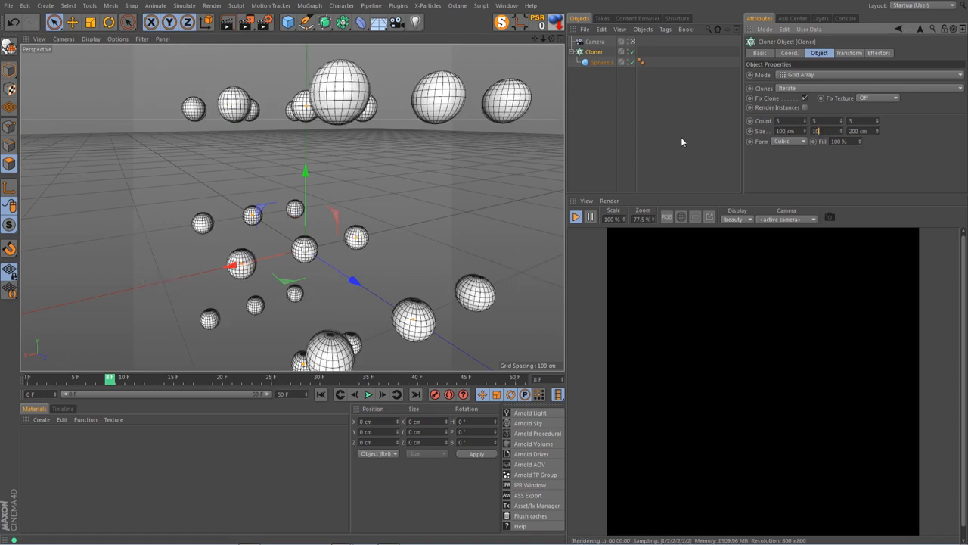
pyautogui.press('Tab')
pyautogui.write('10')
pyautogui.press('Return')
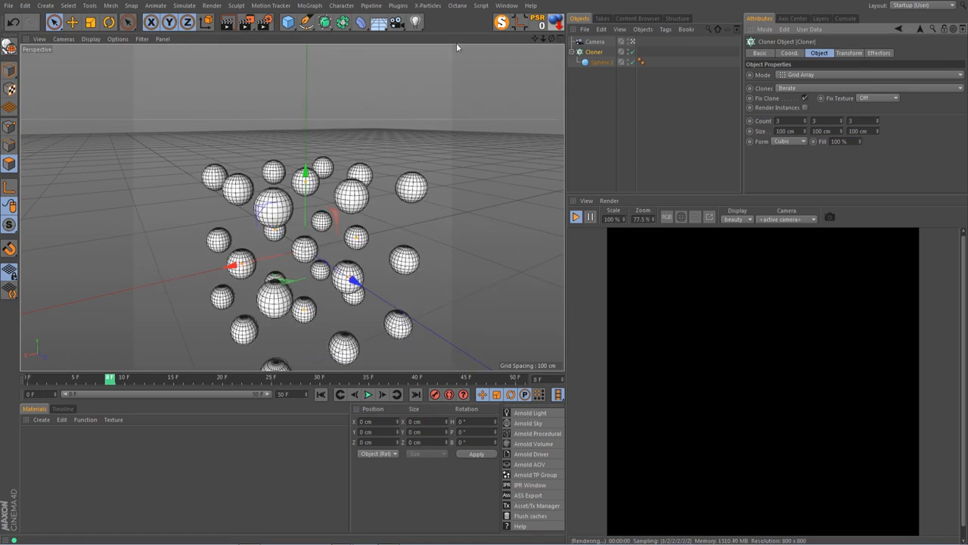
pyautogui.moveTo(316, 196); pyautogui.dragTo(315, 106)
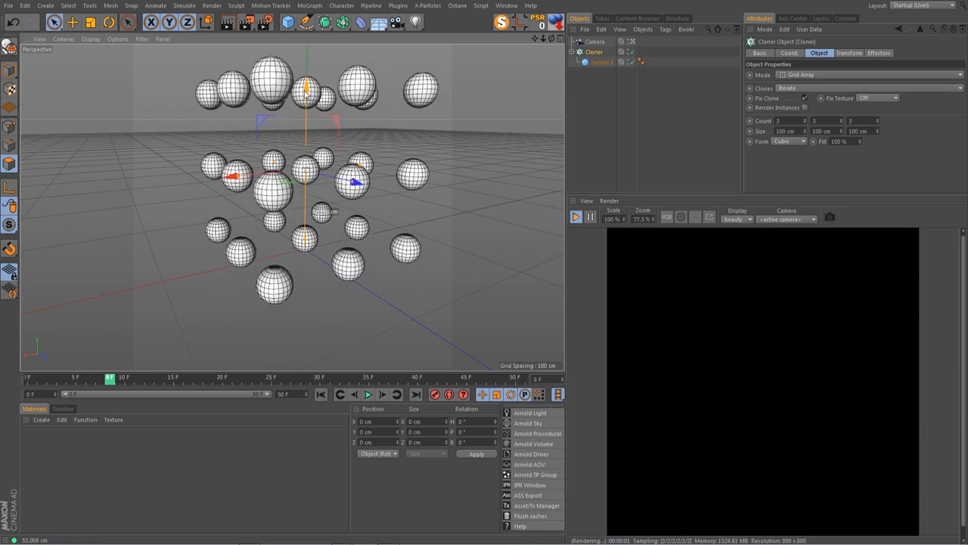
# - Add a Random effector to the Cloner and enable uniform scale variation of 0.5
pyautogui.click(309, 6)
pyautogui.moveTo(324, 22)
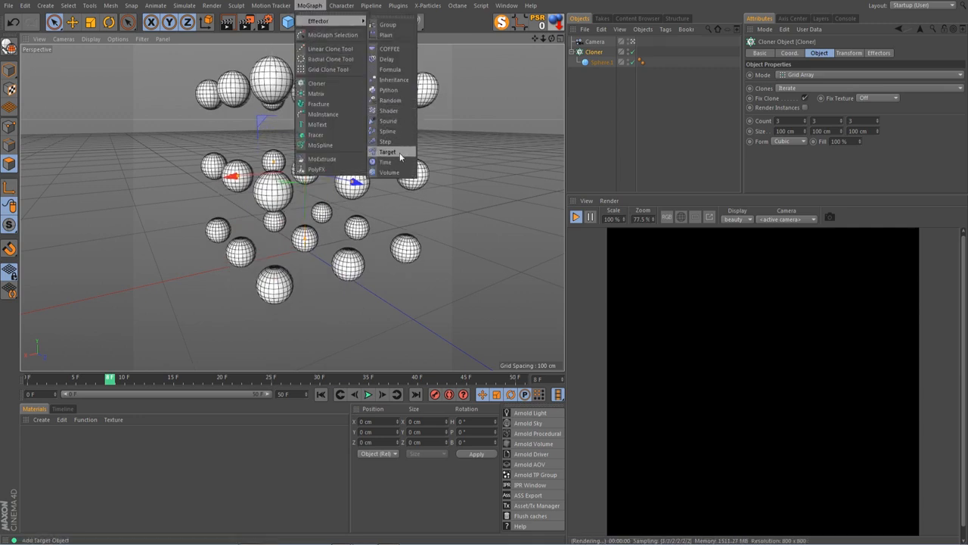
pyautogui.click(402, 101)
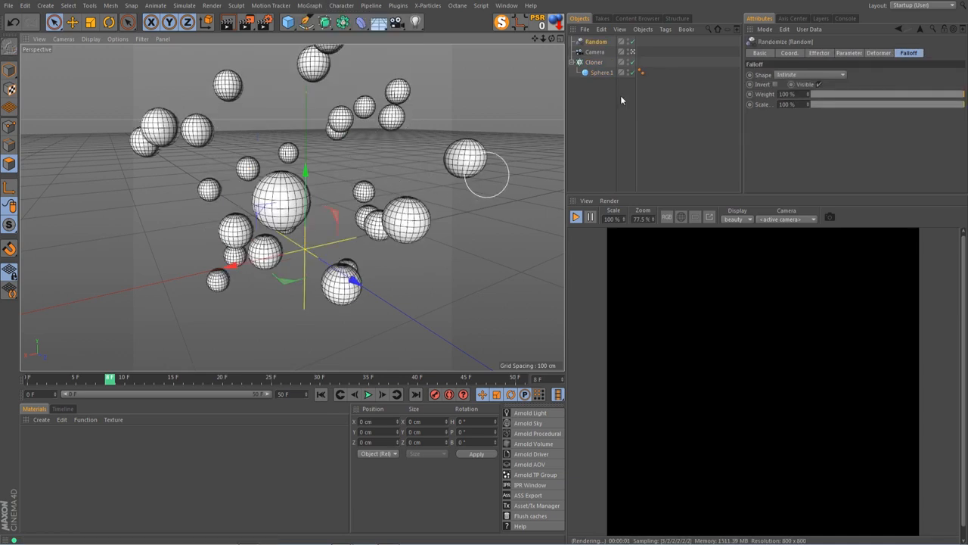
pyautogui.click(820, 53)
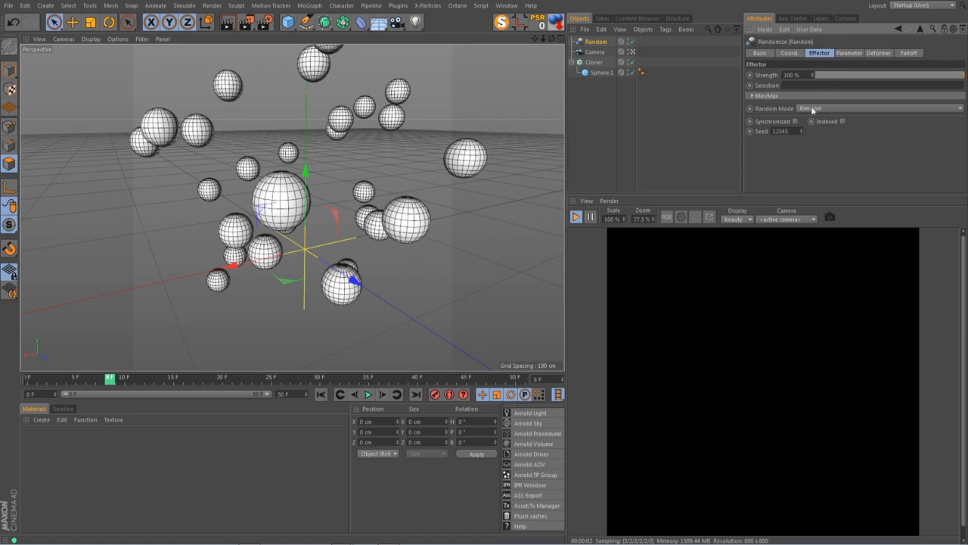
pyautogui.click(851, 54)
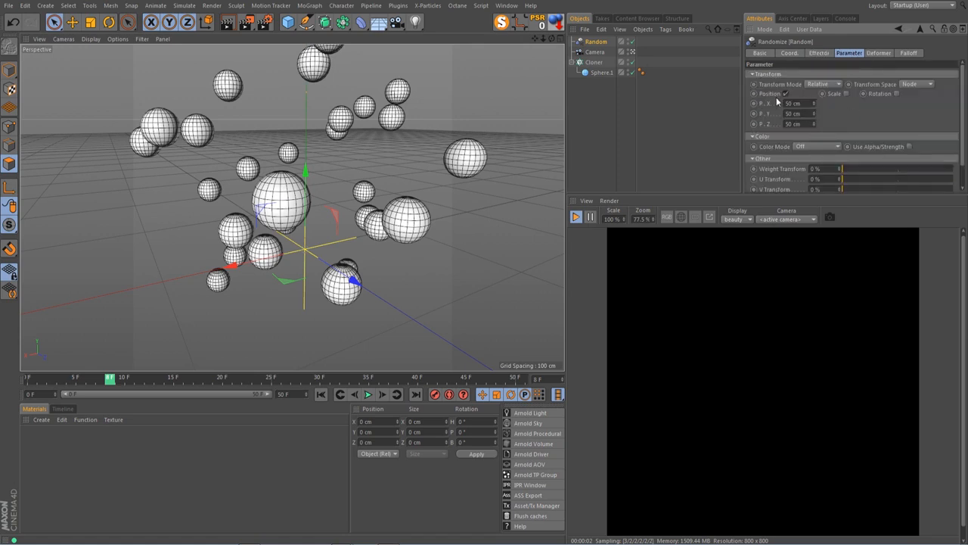
pyautogui.click(847, 93)
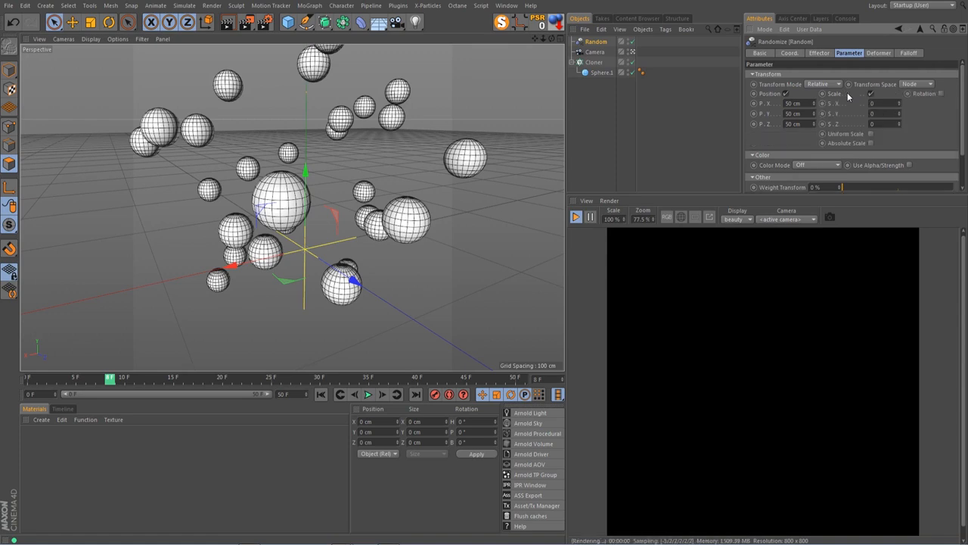
pyautogui.click(871, 134)
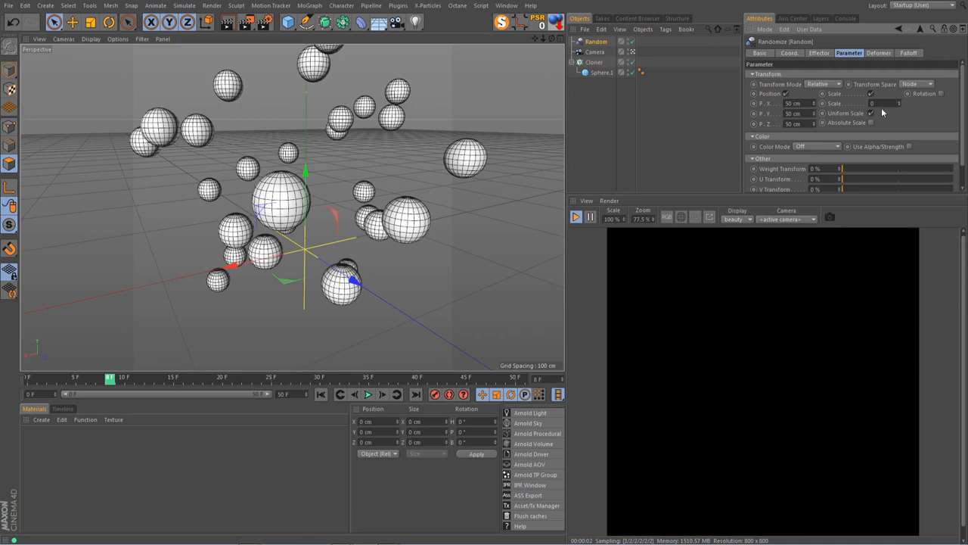
pyautogui.moveTo(900, 104)
pyautogui.mouseDown()
pyautogui.moveTo(900, 67)
pyautogui.moveTo(895, 103)
pyautogui.mouseUp()
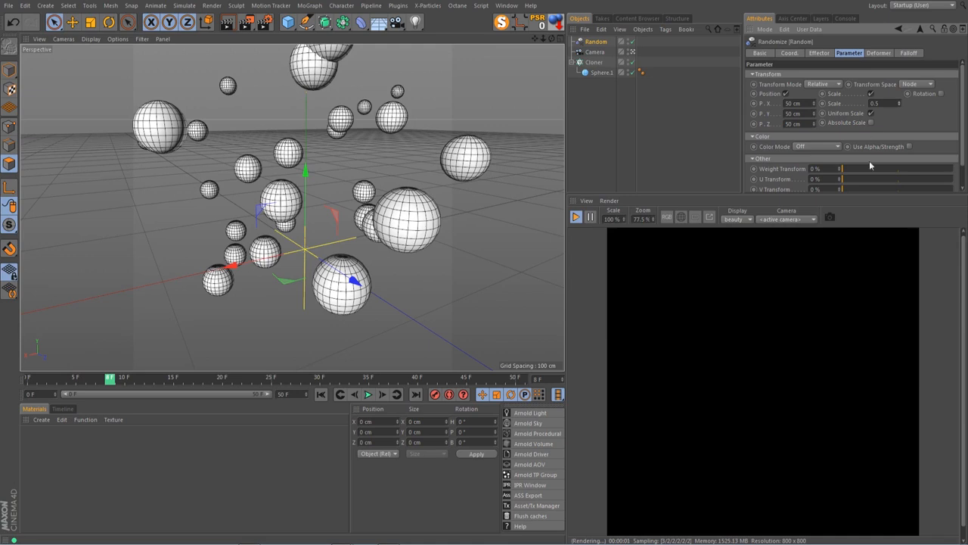
# - Set the radius of the Cloner's child sphere to 7 cm
pyautogui.click(600, 73)
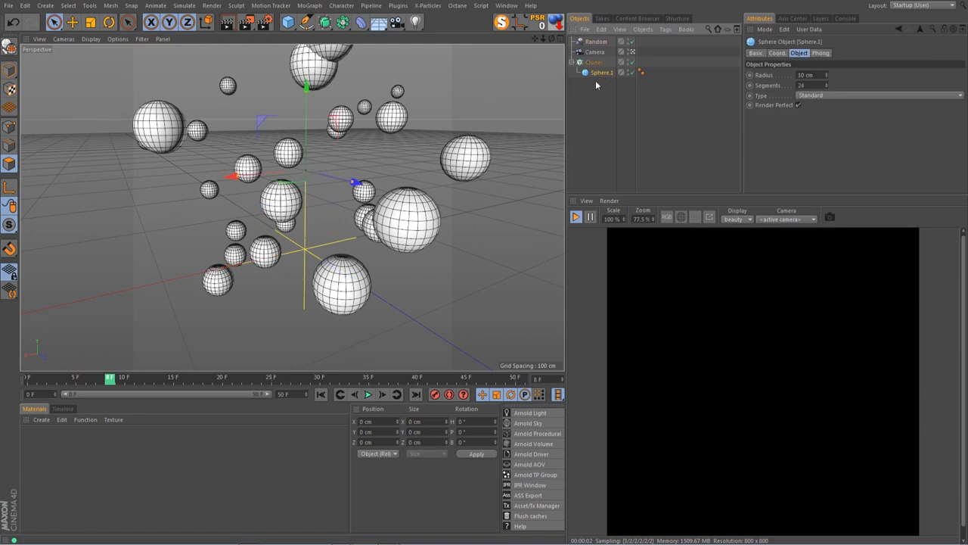
pyautogui.click(821, 74)
pyautogui.write('5')
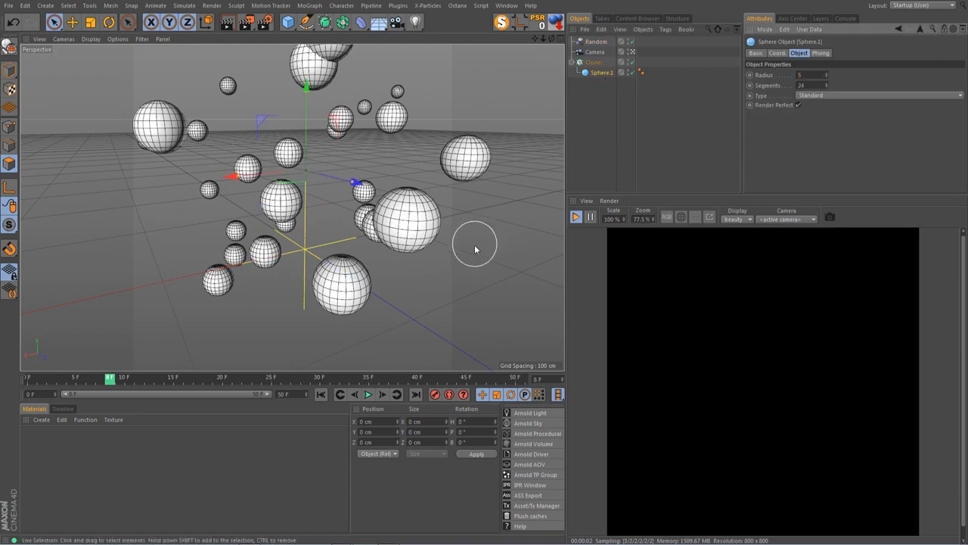
pyautogui.press('Return')
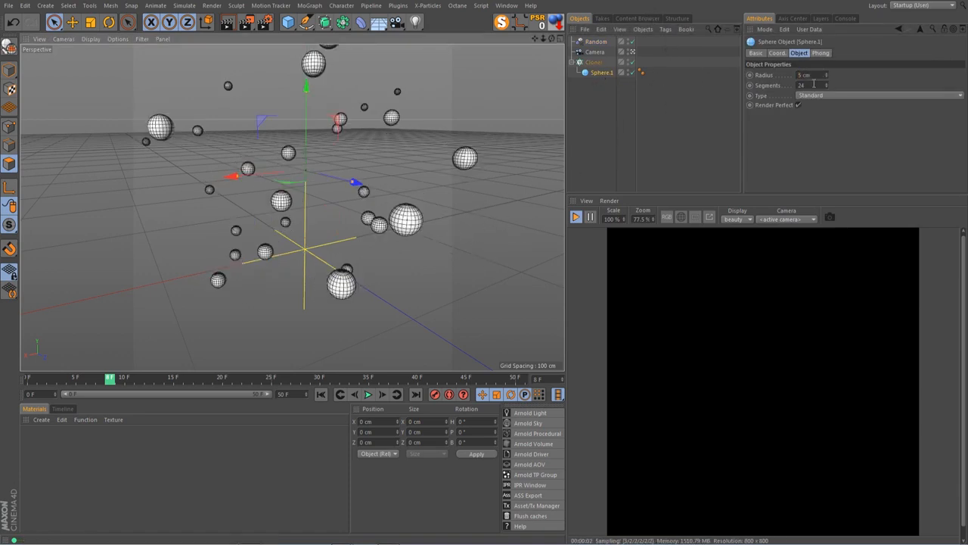
pyautogui.click(817, 75)
pyautogui.write('7')
pyautogui.press('Return')
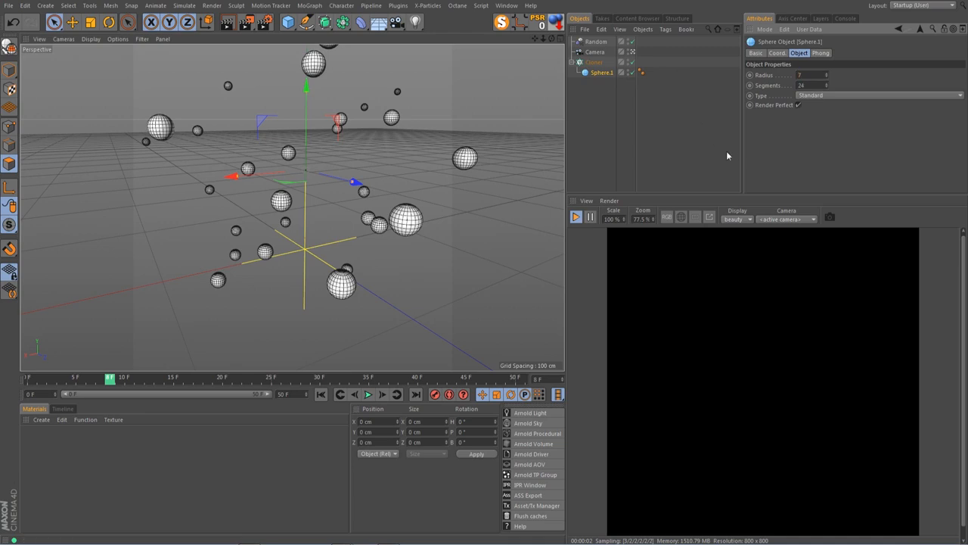
# - Reduce the child sphere's segments to 18
pyautogui.click(825, 96)
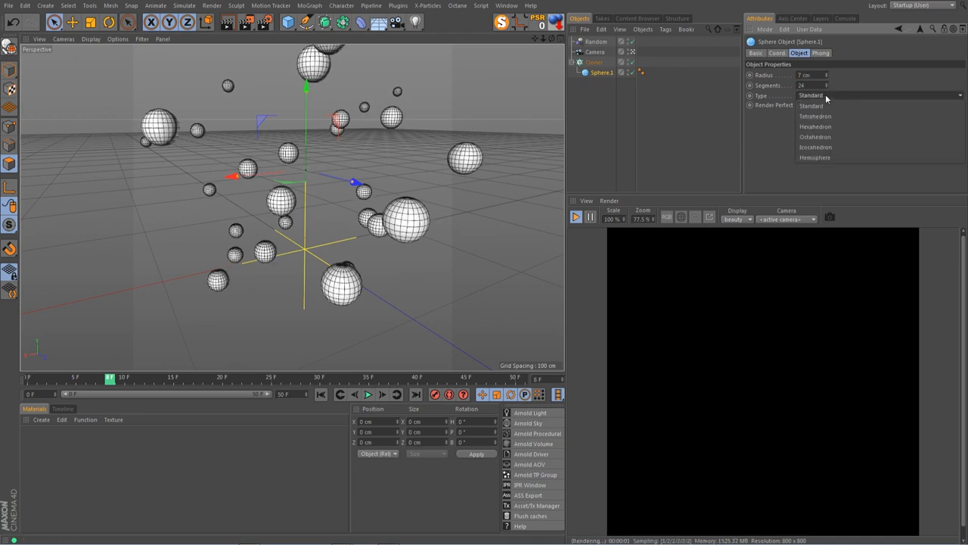
pyautogui.click(819, 86)
pyautogui.moveTo(816, 85); pyautogui.dragTo(697, 91)
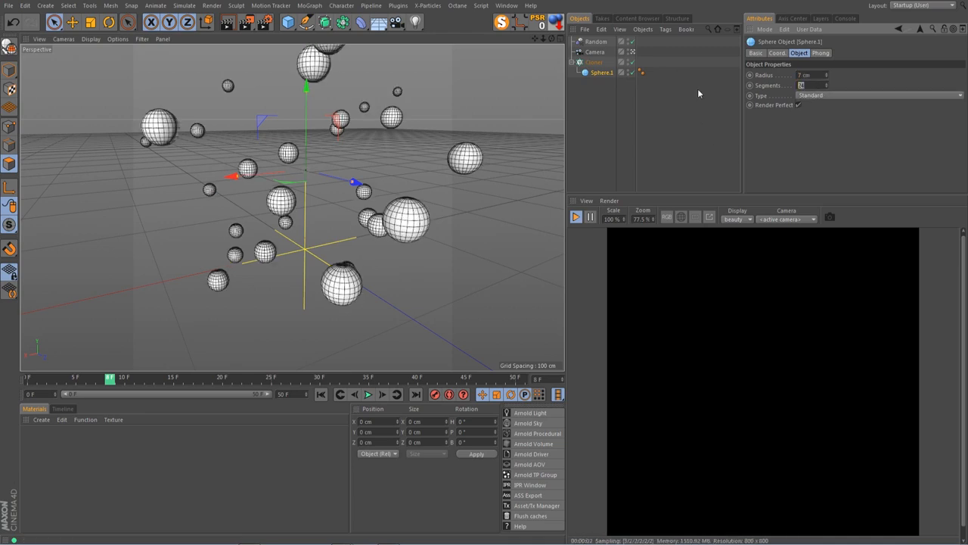
pyautogui.write('12')
pyautogui.press('Return')
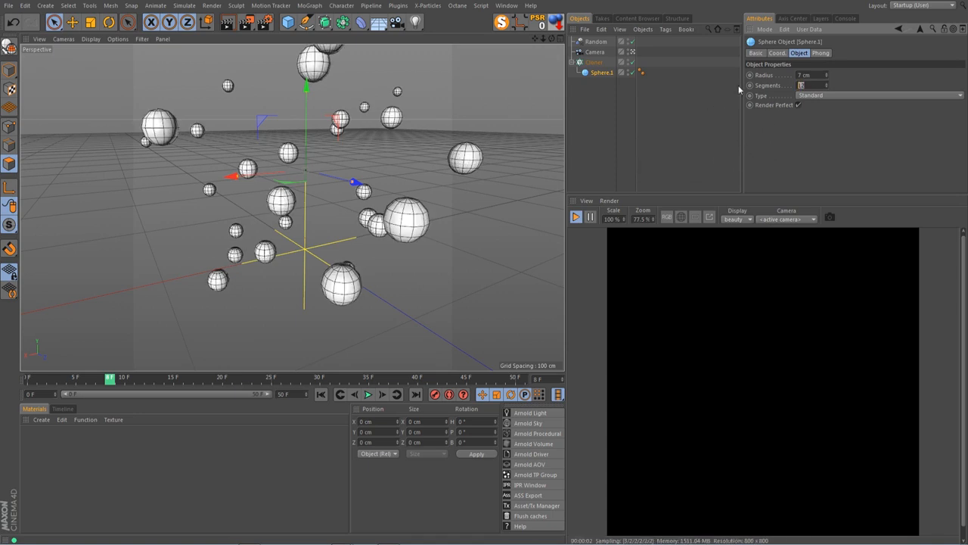
pyautogui.write('6')
pyautogui.press('Return')
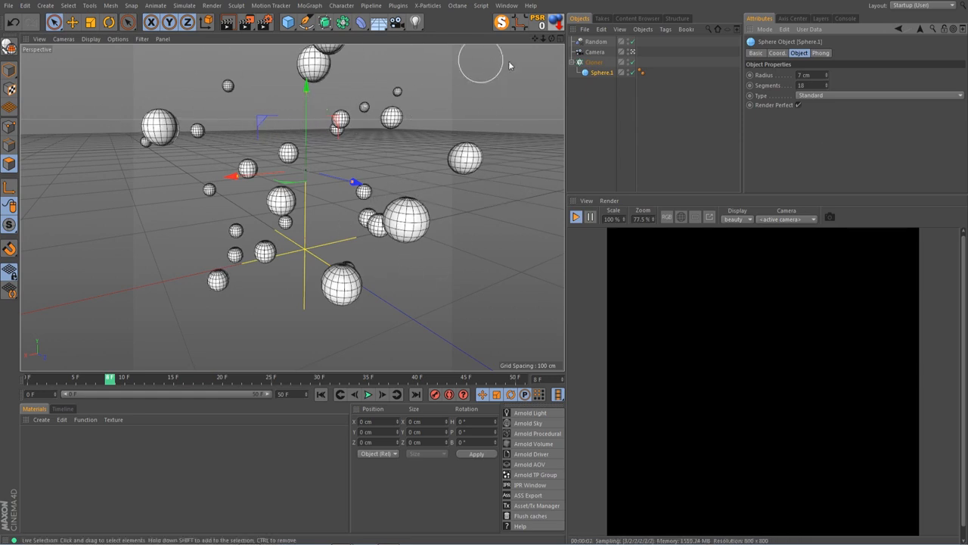
# - Add a Rigid Body simulation tag to the Cloner
pyautogui.click(596, 63)
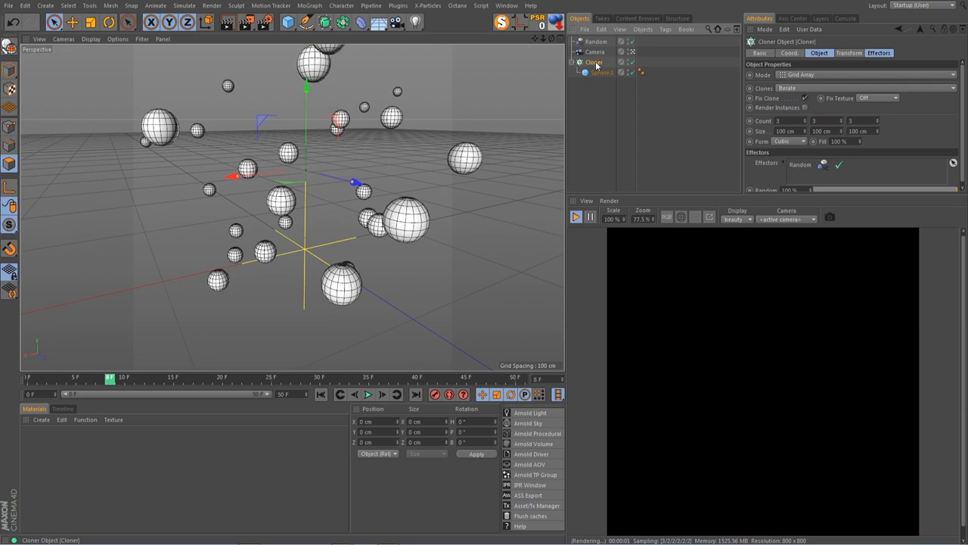
pyautogui.rightClick(596, 63)
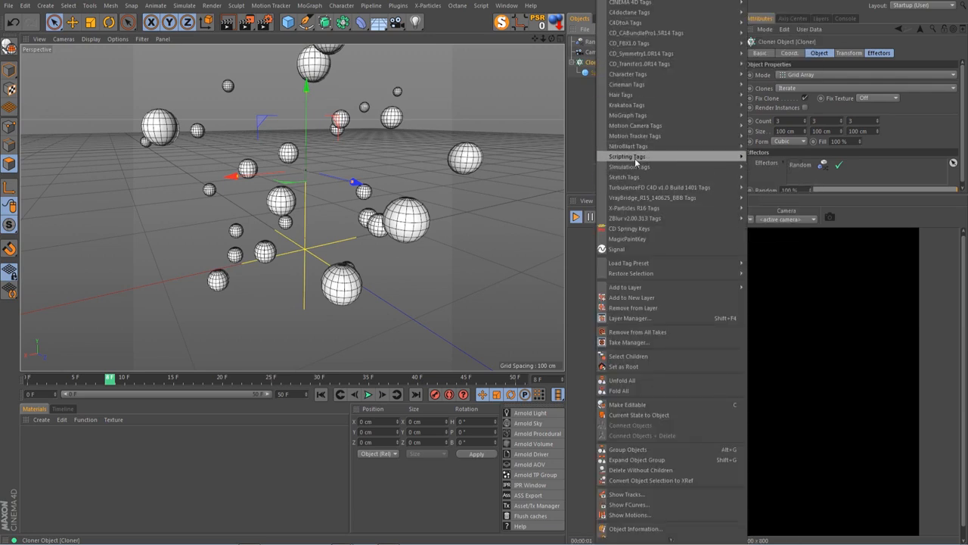
pyautogui.moveTo(635, 167)
pyautogui.click(765, 173)
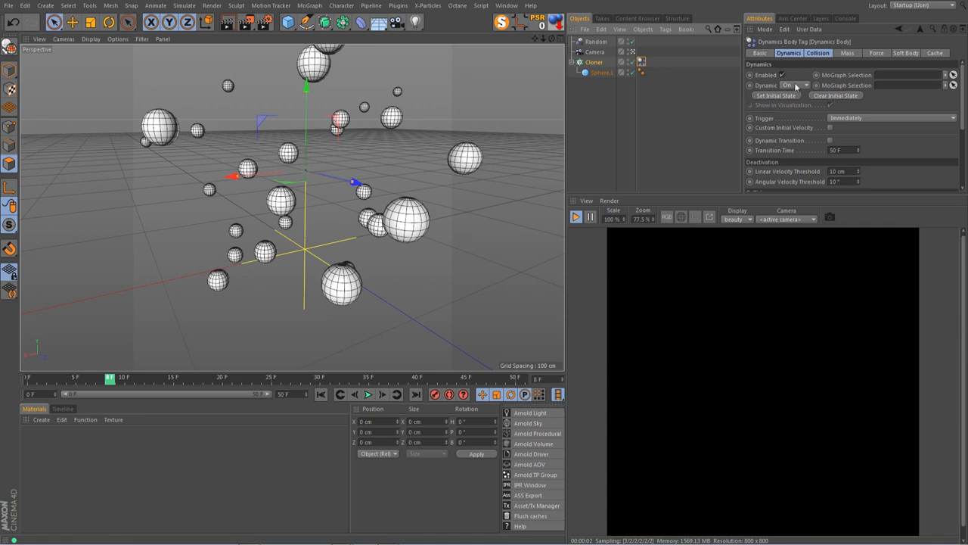
# - Set the Cloner tag's collision options to Apply Tag to Children with Individual Elements set to All
pyautogui.click(817, 54)
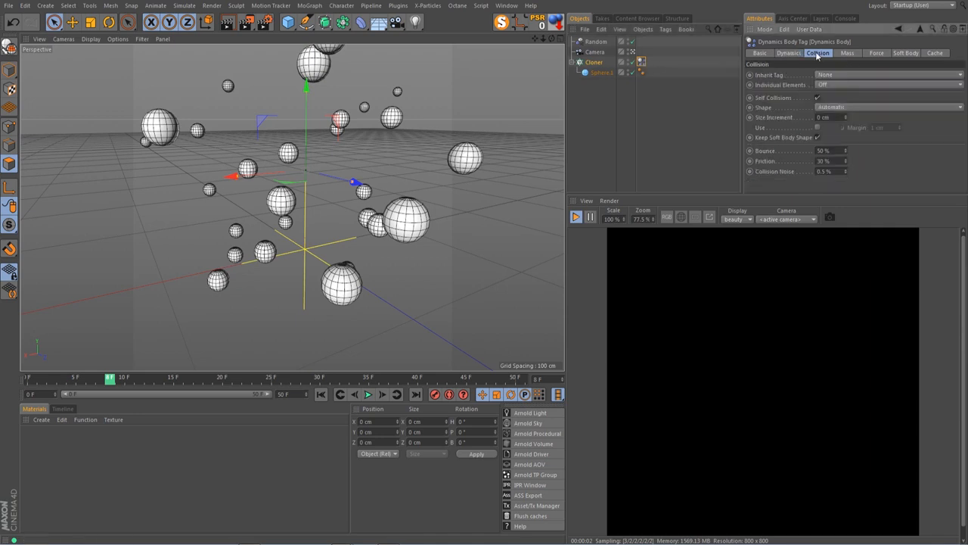
pyautogui.click(846, 76)
pyautogui.click(847, 93)
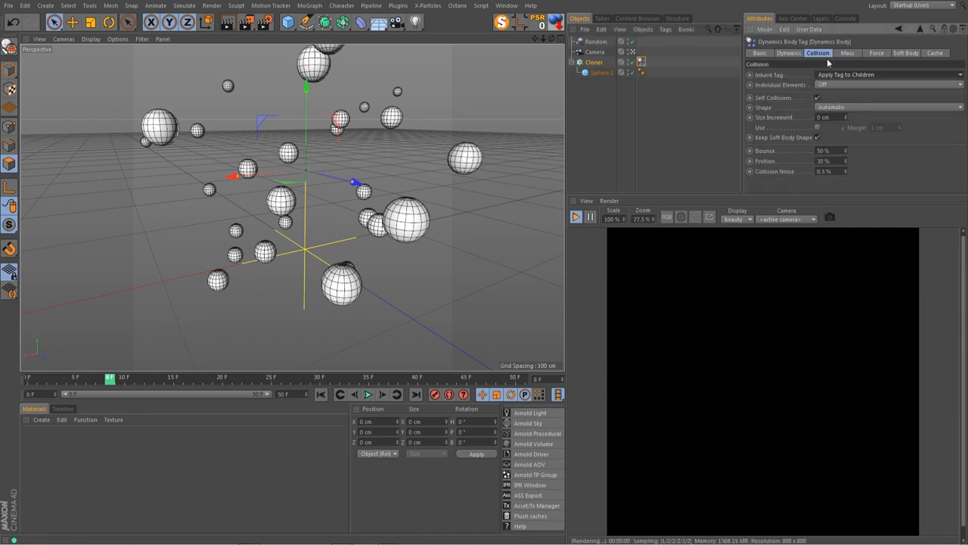
pyautogui.click(838, 84)
pyautogui.click(840, 126)
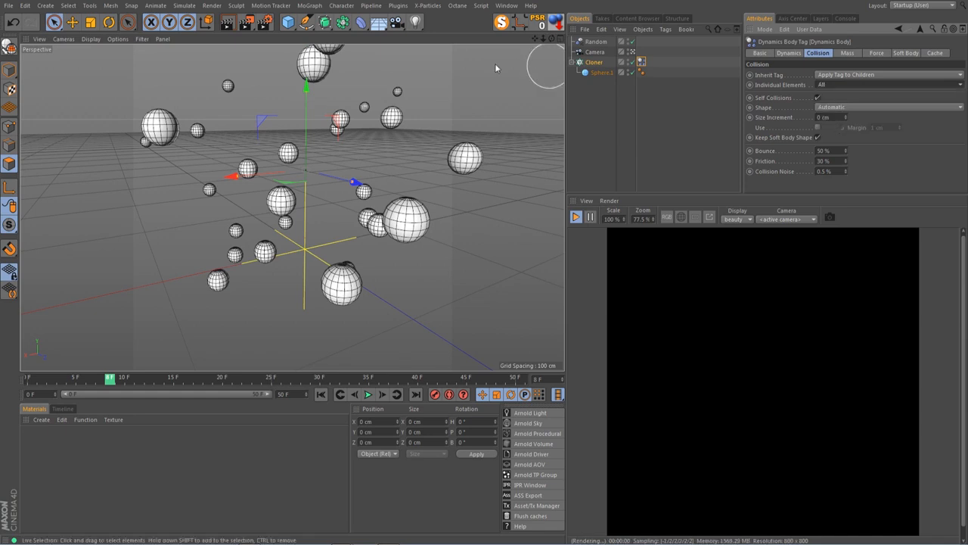
# - Leave solo mode, hide the floor plane and give it a Collider Body simulation tag
pyautogui.click(501, 23)
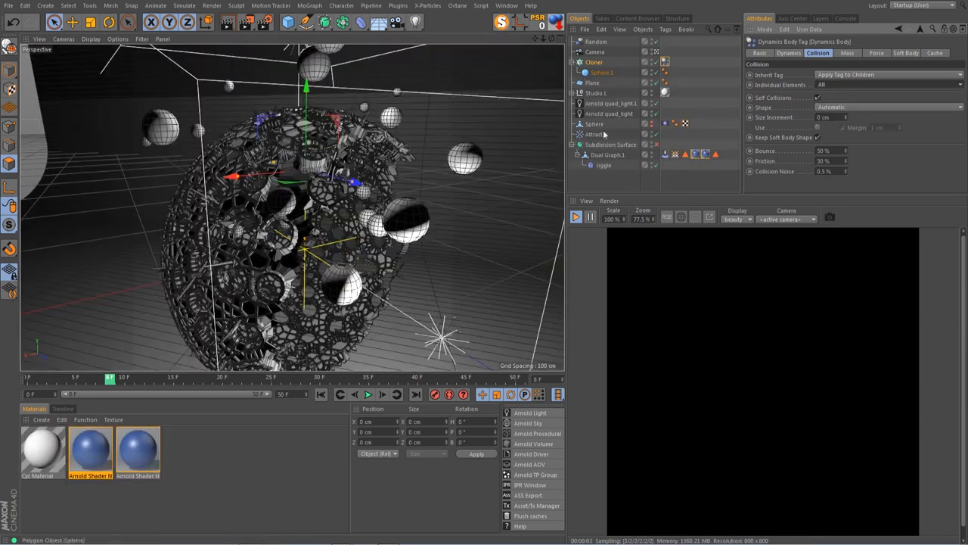
pyautogui.click(596, 83)
pyautogui.rightClick(597, 87)
pyautogui.click(592, 85)
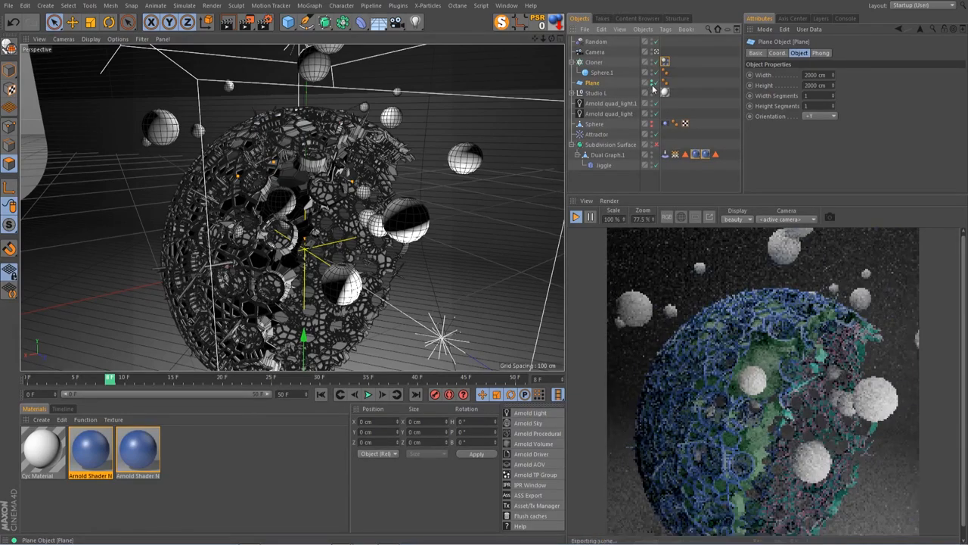
pyautogui.rightClick(592, 92)
pyautogui.moveTo(645, 149)
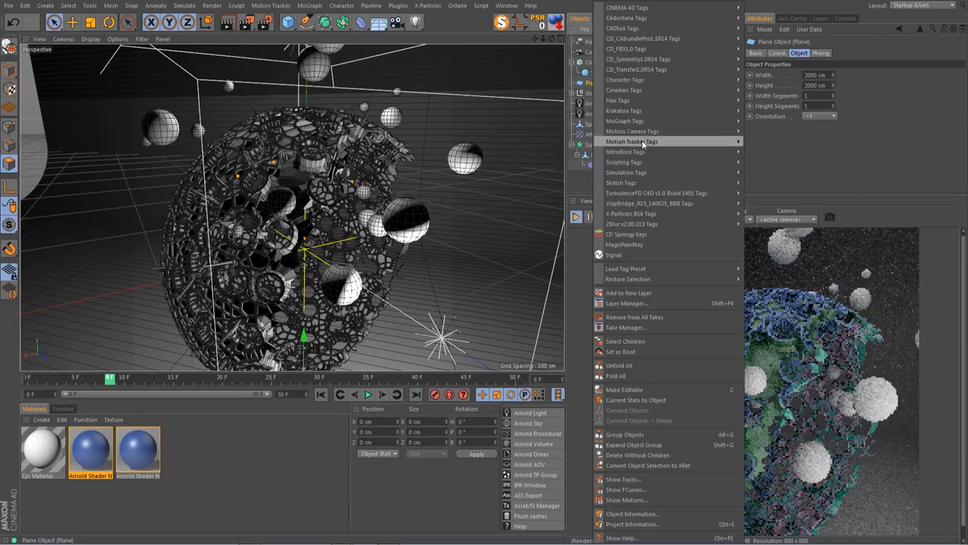
pyautogui.moveTo(641, 176)
pyautogui.click(766, 197)
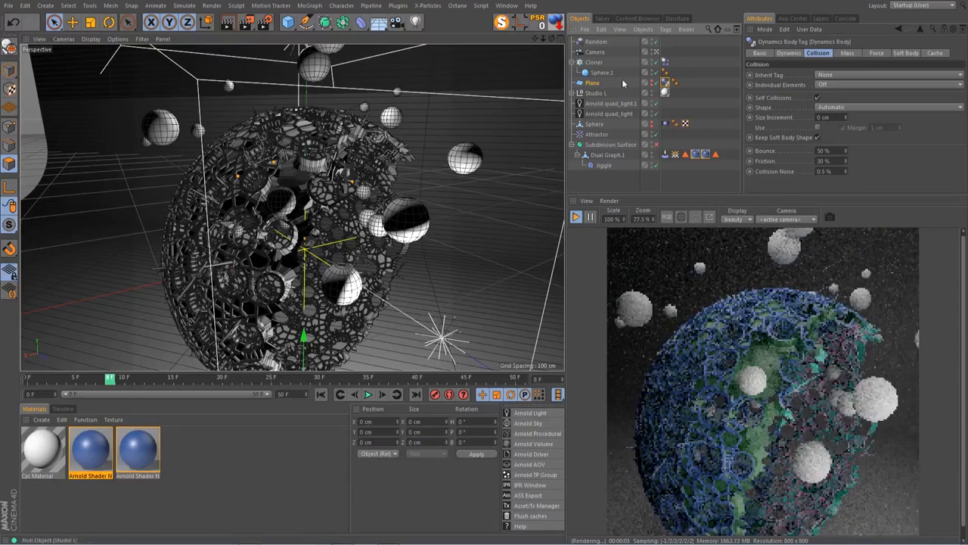
# - Isolate the Random effector, Camera, Cloner with its sphere, and floor plane using the solo tool
pyautogui.click(594, 82)
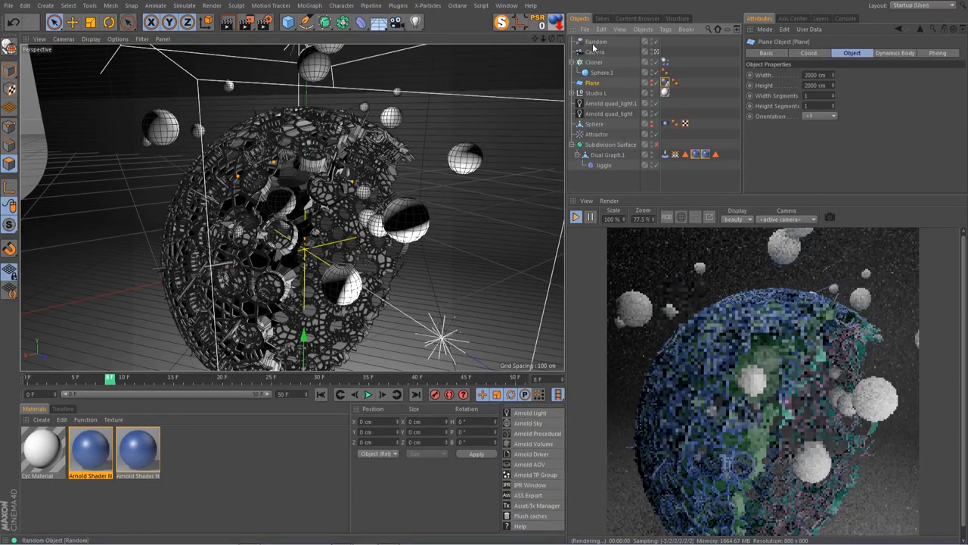
pyautogui.keyDown('shift'); pyautogui.click(595, 42); pyautogui.keyUp('shift')
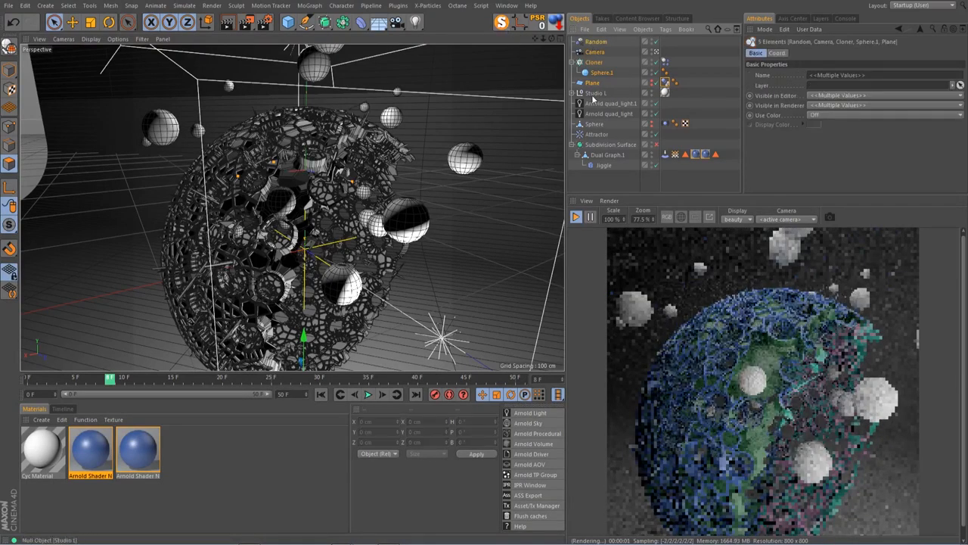
pyautogui.click(502, 22)
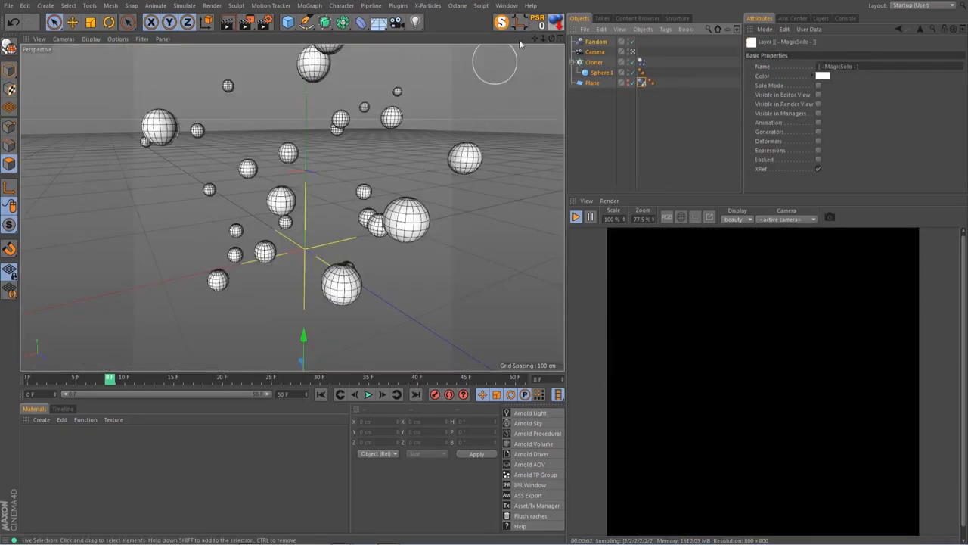
# - Play the simulation from the first frame to examine how the cloned spheres fall onto the floor plane
pyautogui.moveTo(544, 38); pyautogui.dragTo(499, 40)
pyautogui.scroll(1, 292, 205)
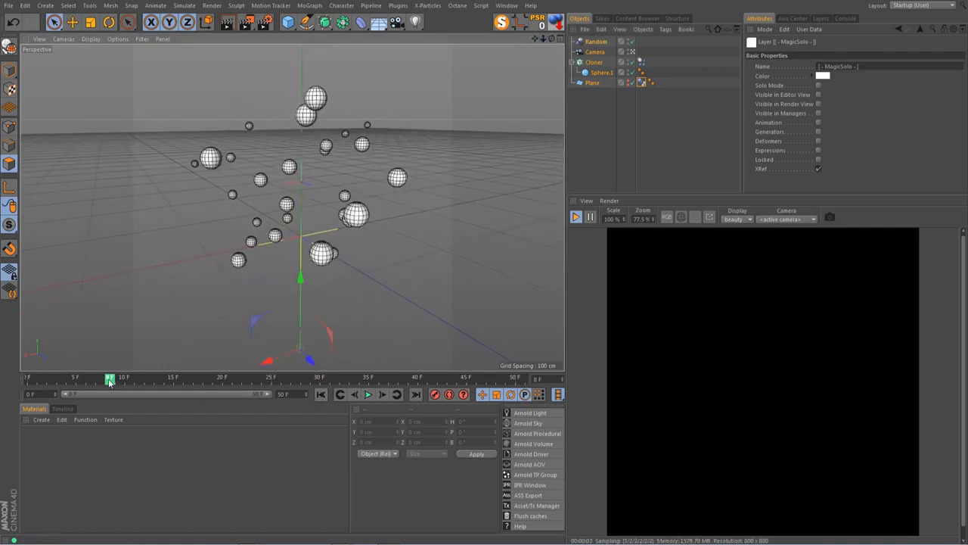
pyautogui.click(322, 395)
pyautogui.click(369, 394)
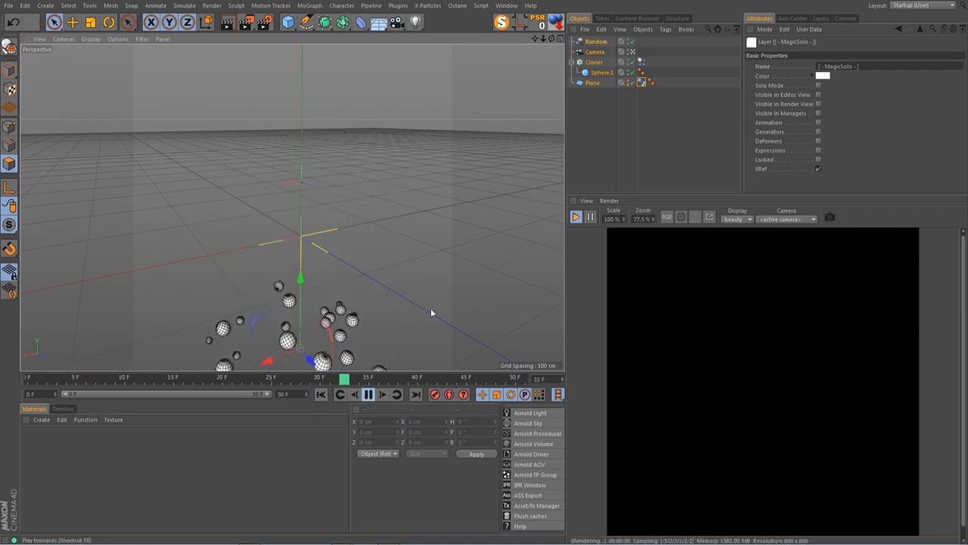
pyautogui.click(369, 394)
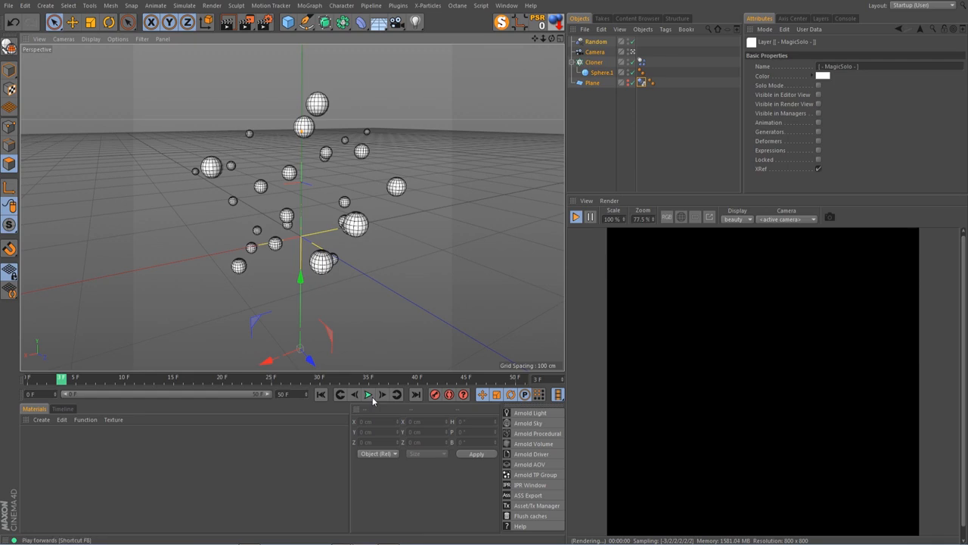
pyautogui.moveTo(536, 40); pyautogui.dragTo(536, 24)
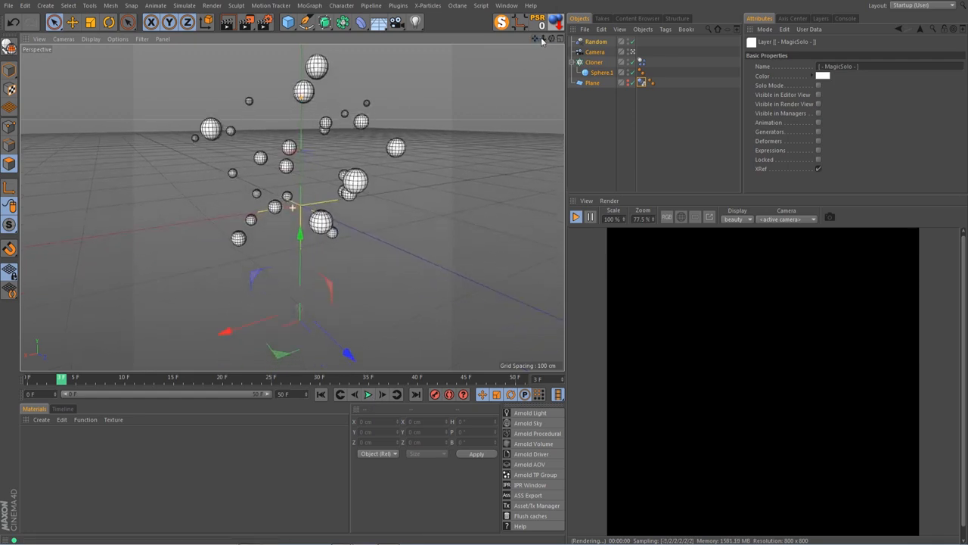
# - Rewind to frame 0 and run the simulation again, stopping it at frame 48
pyautogui.click(319, 395)
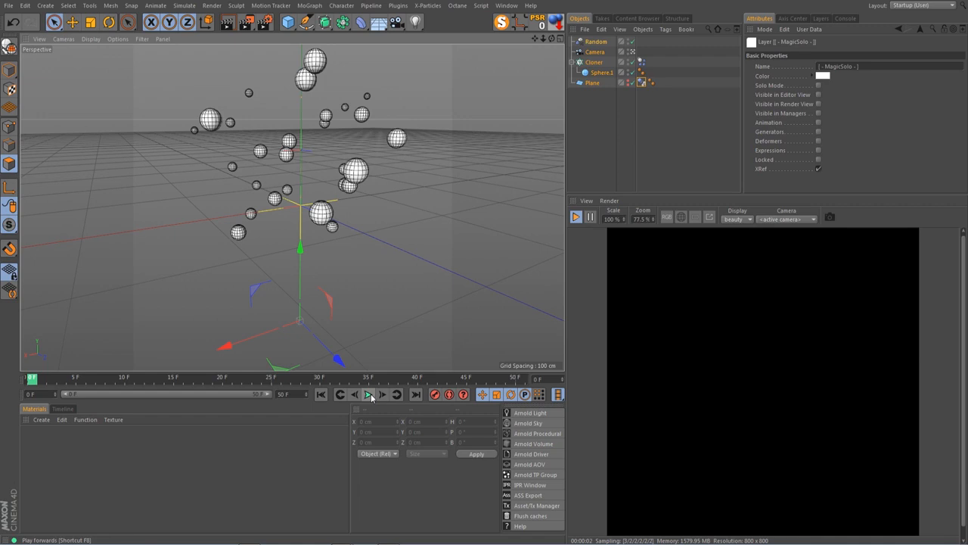
pyautogui.click(369, 395)
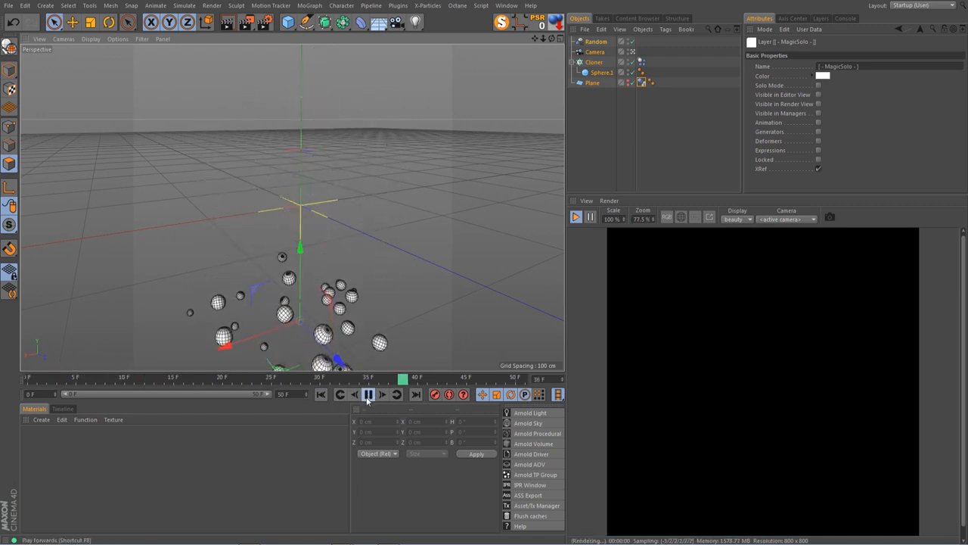
pyautogui.click(368, 394)
pyautogui.press('g')
pyautogui.press('g')
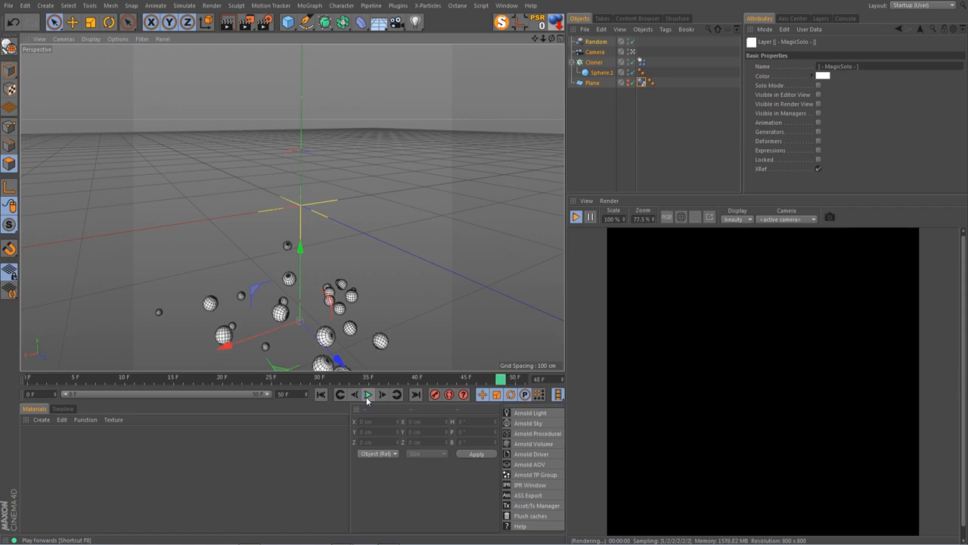
# - Leave solo mode and frame the half-sphere together with the cloned spheres in the perspective view
pyautogui.click(642, 63)
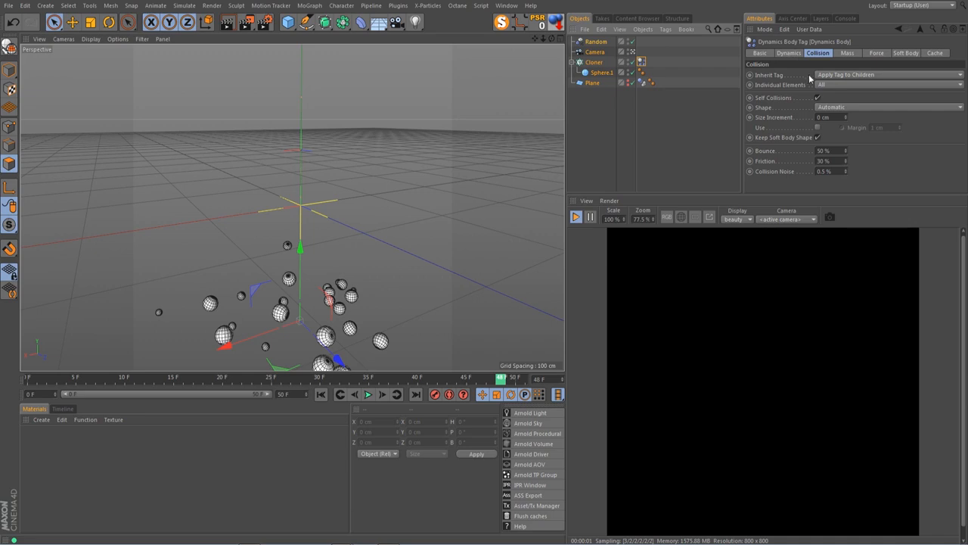
pyautogui.click(501, 22)
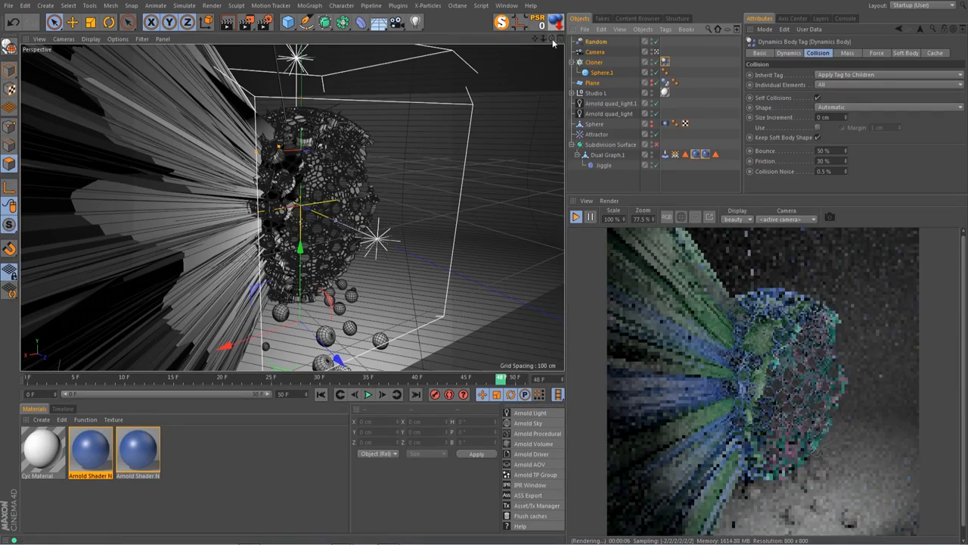
pyautogui.moveTo(552, 39); pyautogui.dragTo(475, 32)
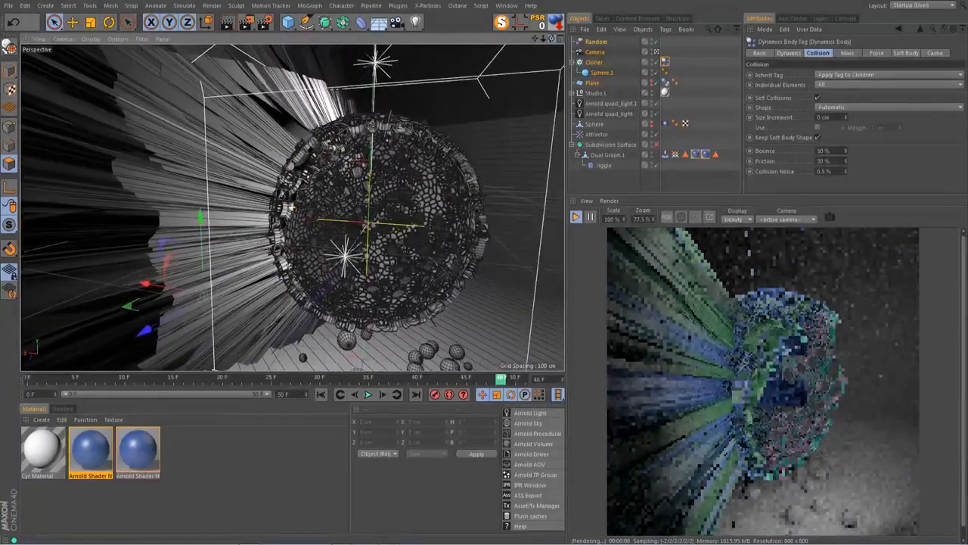
pyautogui.click(609, 181)
pyautogui.click(605, 156)
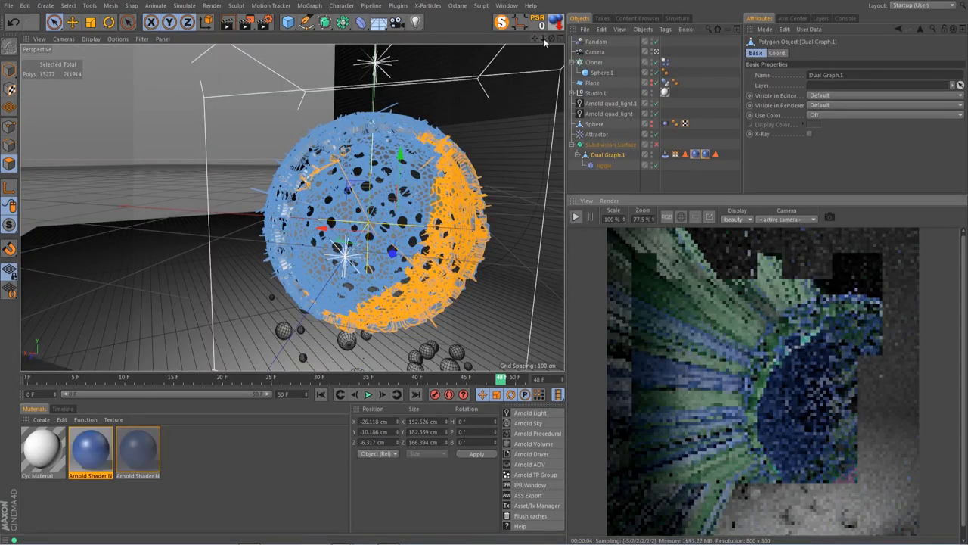
pyautogui.moveTo(552, 38); pyautogui.dragTo(596, 49)
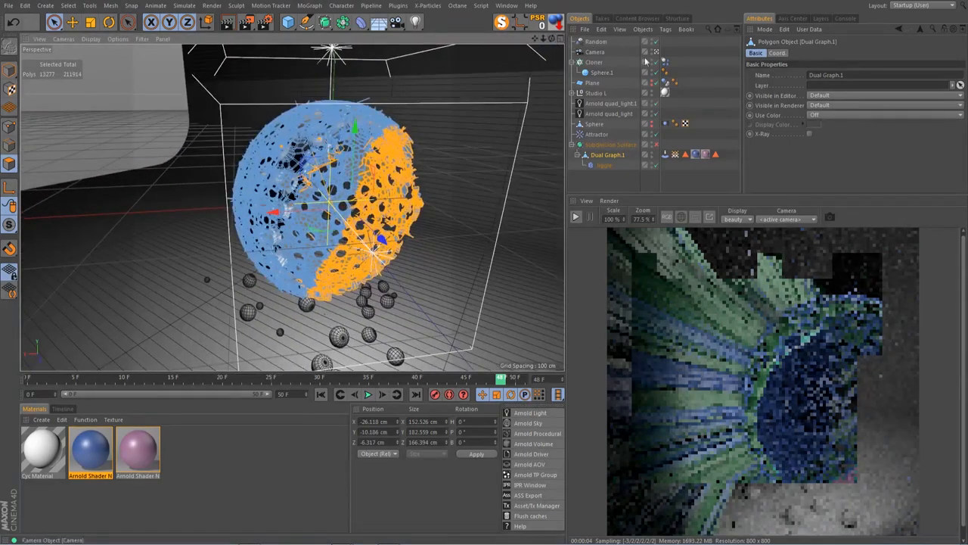
pyautogui.scroll(5, 532, 104)
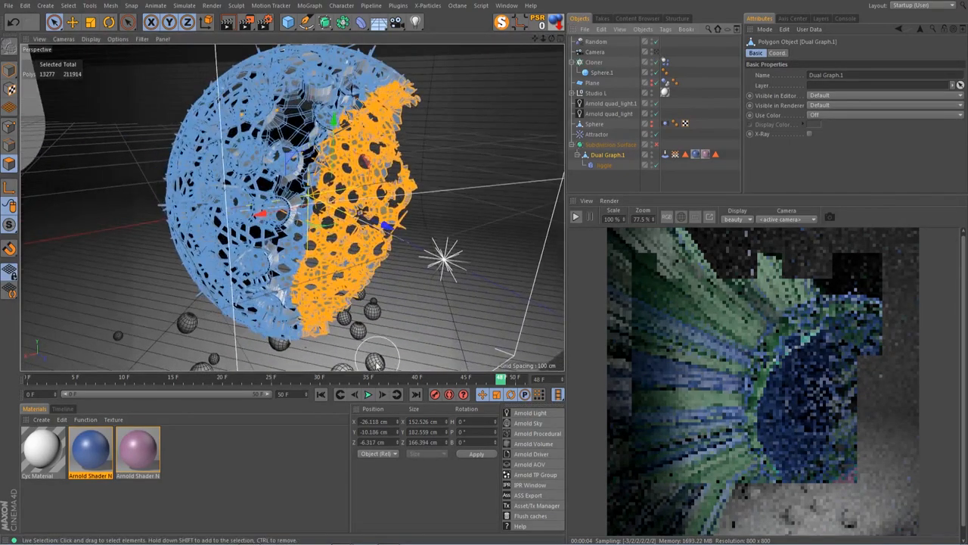
pyautogui.moveTo(535, 39); pyautogui.dragTo(515, 43)
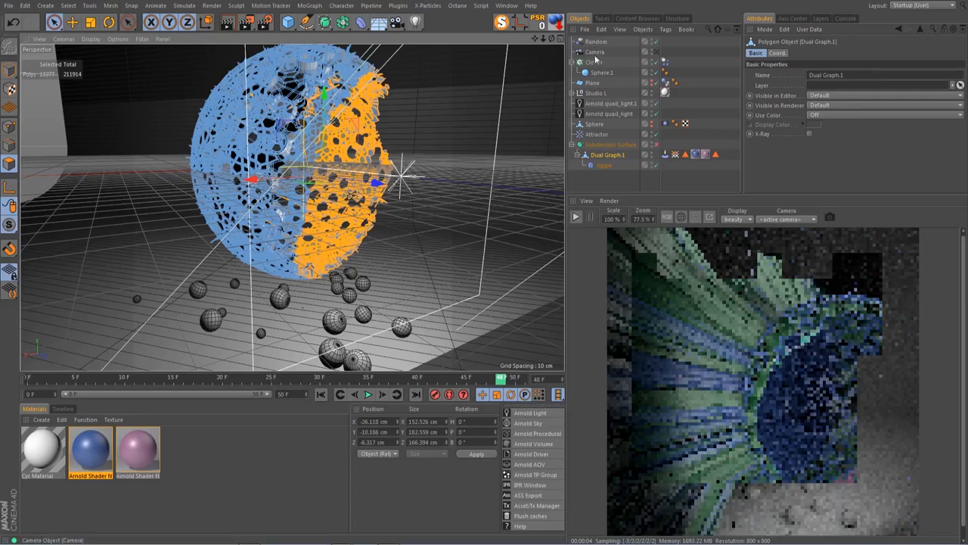
# - Add a MoGraph Cache tag to the Cloner and bake its simulation
pyautogui.click(665, 64)
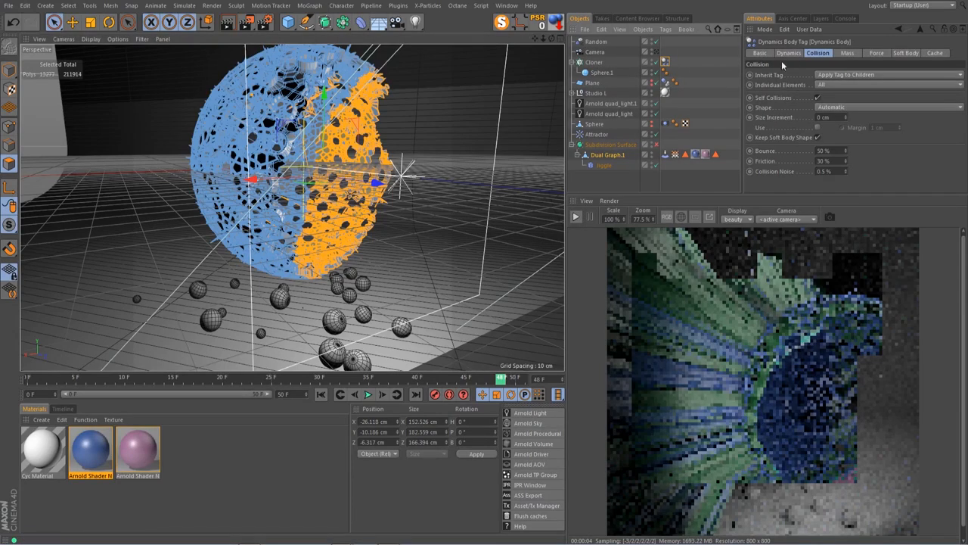
pyautogui.click(791, 53)
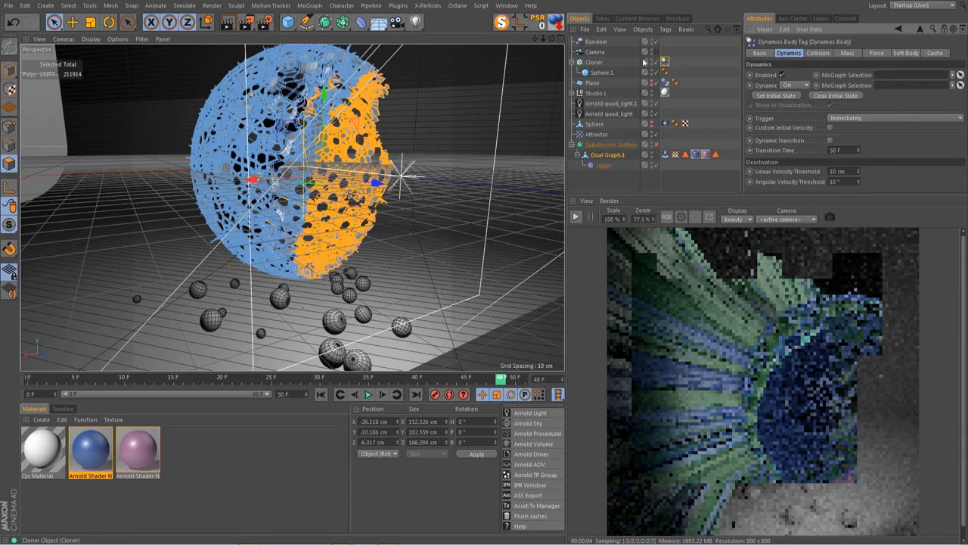
pyautogui.rightClick(597, 64)
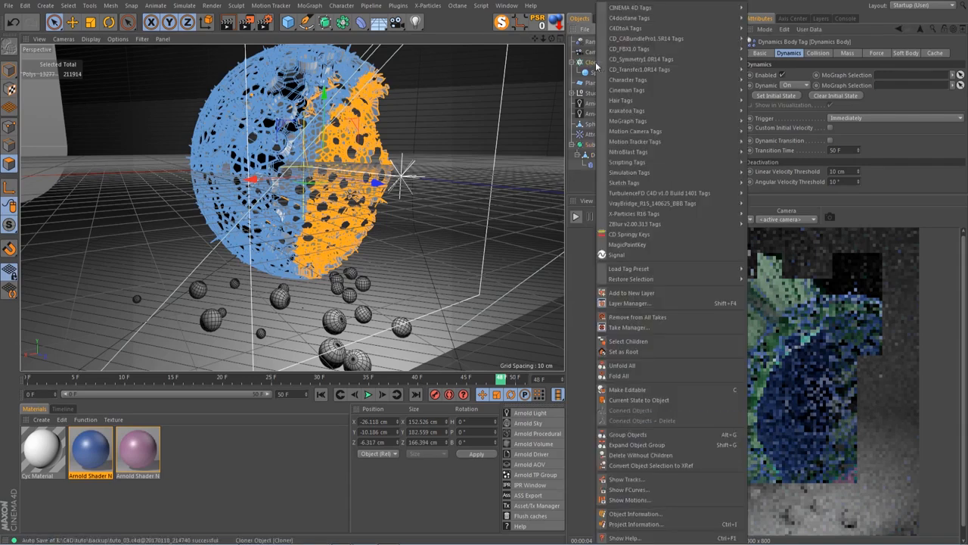
pyautogui.moveTo(628, 193)
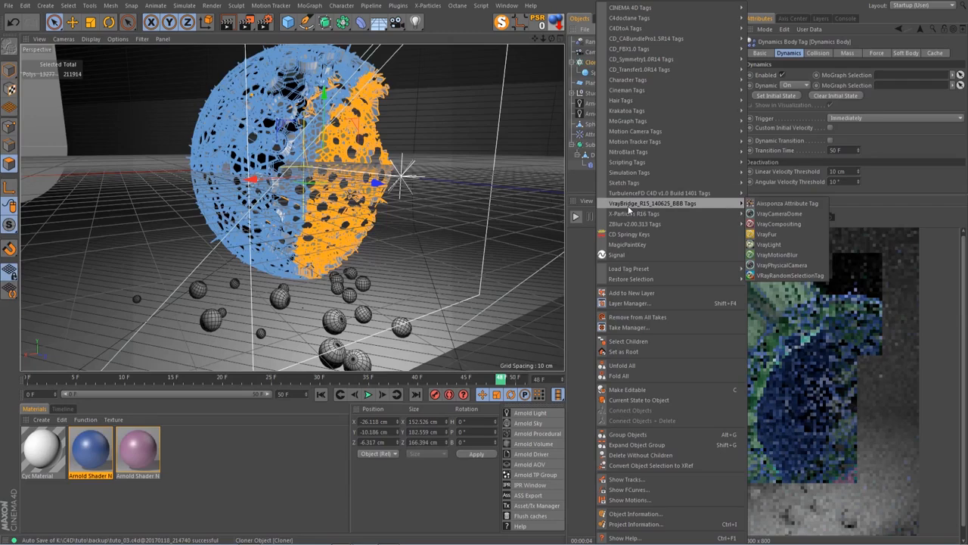
pyautogui.moveTo(632, 144)
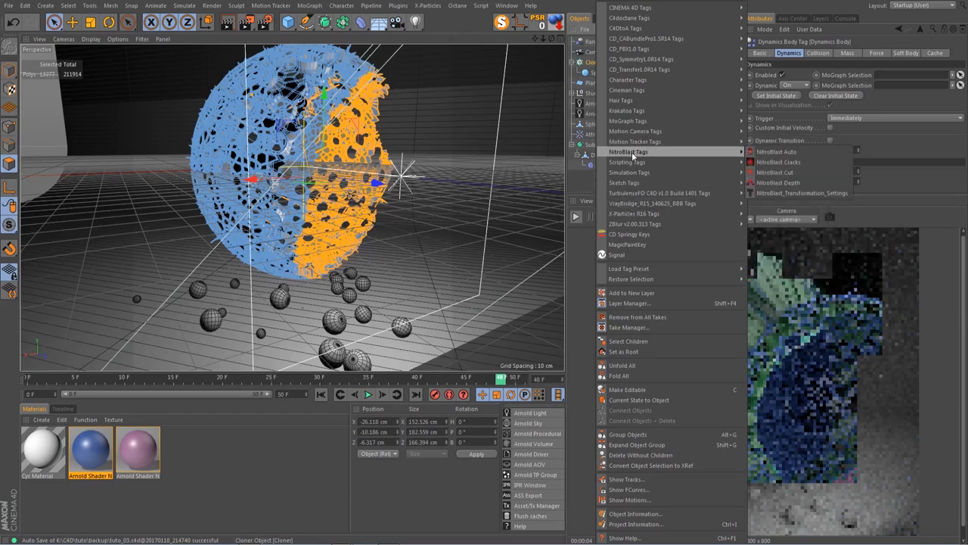
pyautogui.moveTo(633, 122)
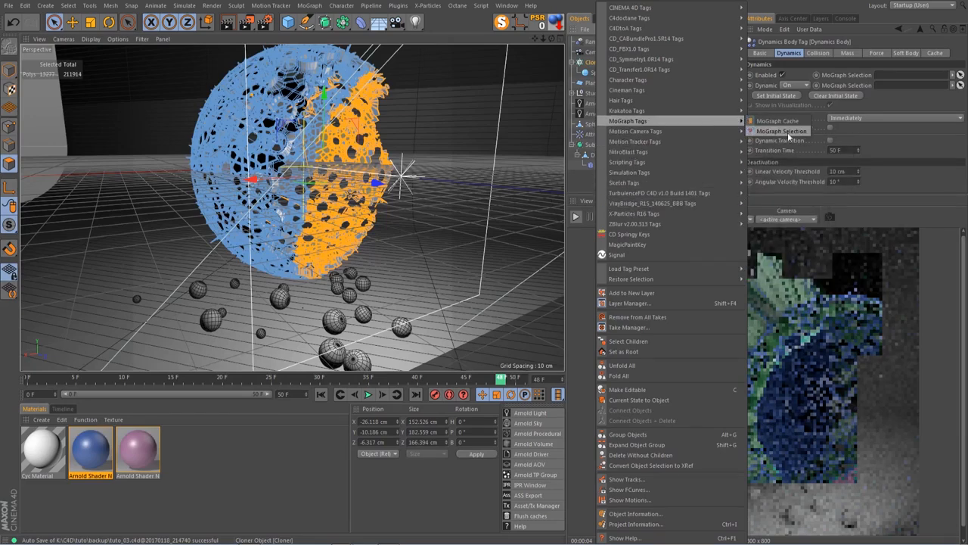
pyautogui.click(777, 121)
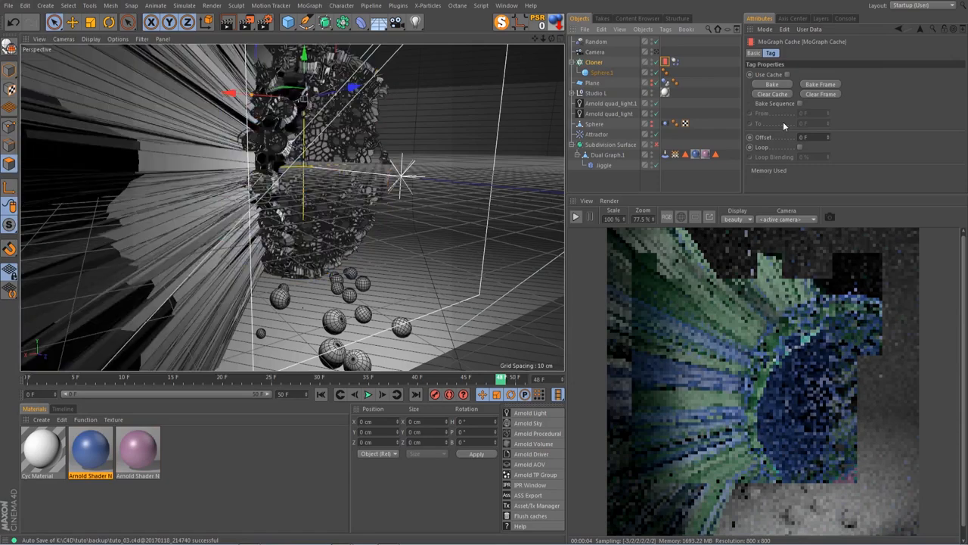
pyautogui.click(775, 84)
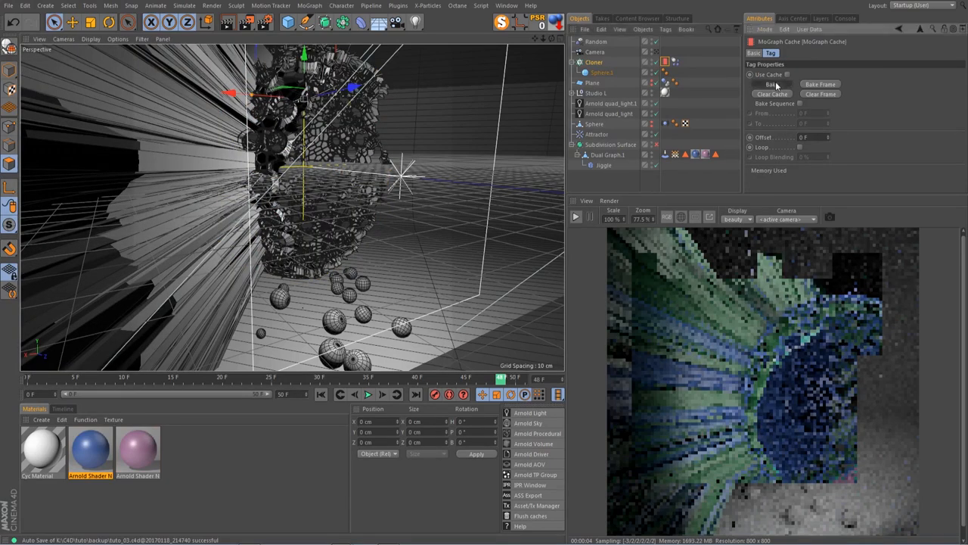
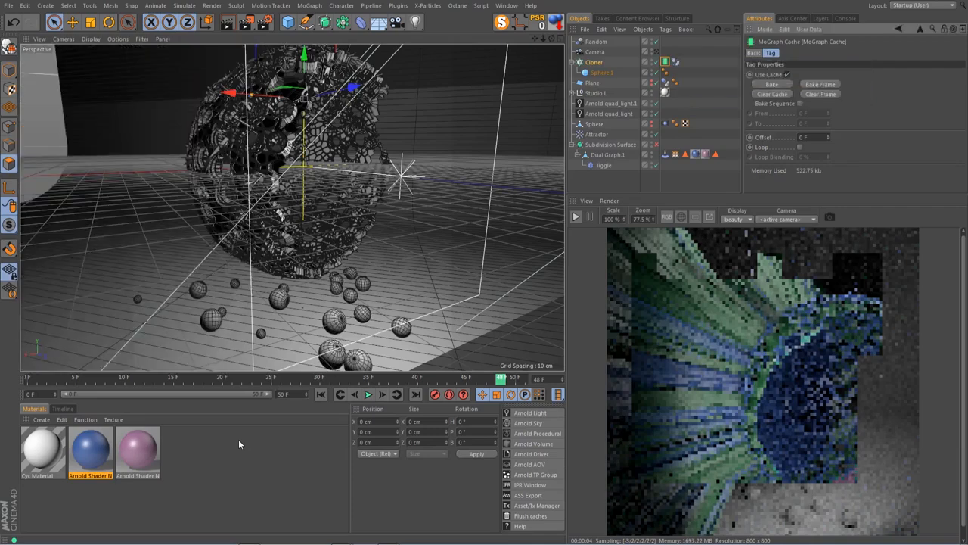
# - Restart the Arnold render preview and move the Arnold quad_light farther from the half-sphere
pyautogui.click(576, 218)
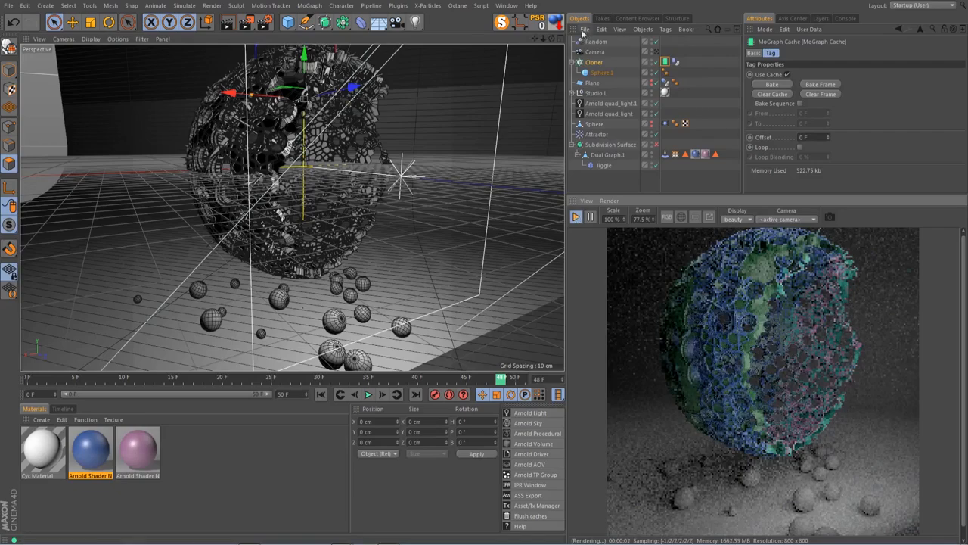
pyautogui.moveTo(536, 44); pyautogui.dragTo(534, 43)
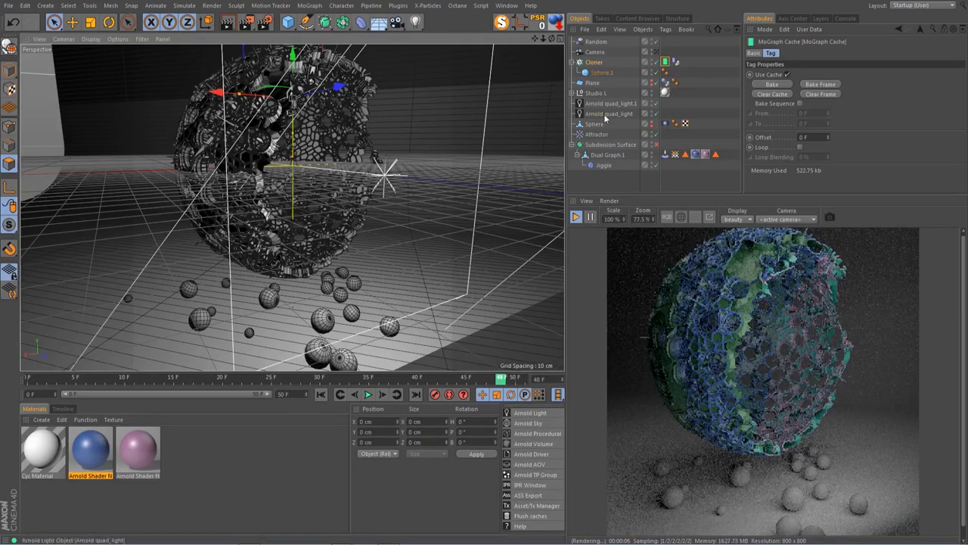
pyautogui.click(387, 204)
pyautogui.moveTo(388, 203); pyautogui.dragTo(390, 190)
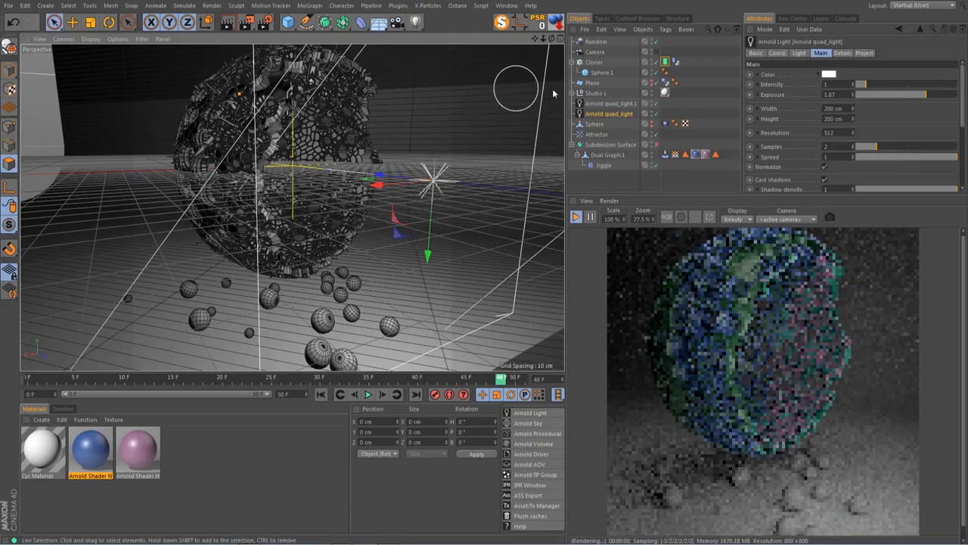
pyautogui.click(613, 181)
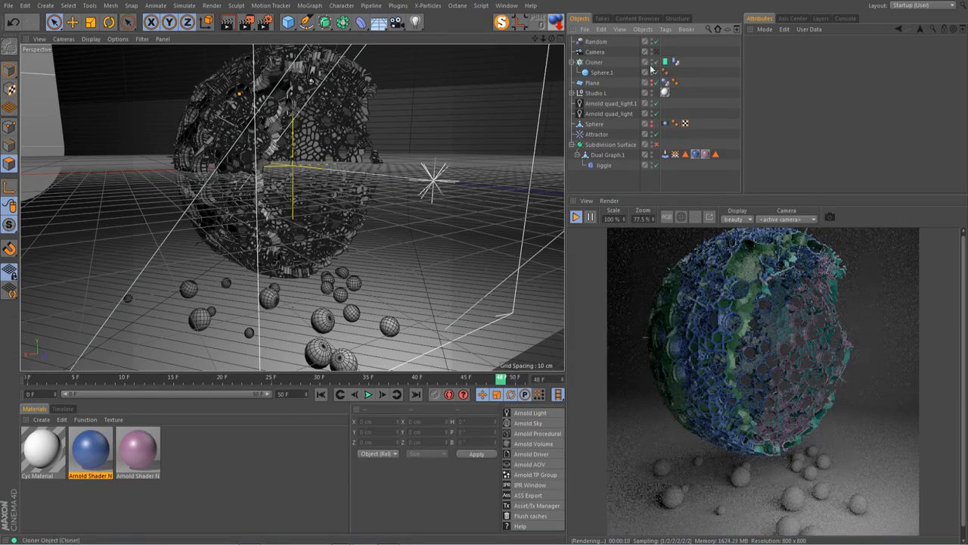
# - Make the Cloner editable and expand it to list its individual spheres
pyautogui.click(593, 63)
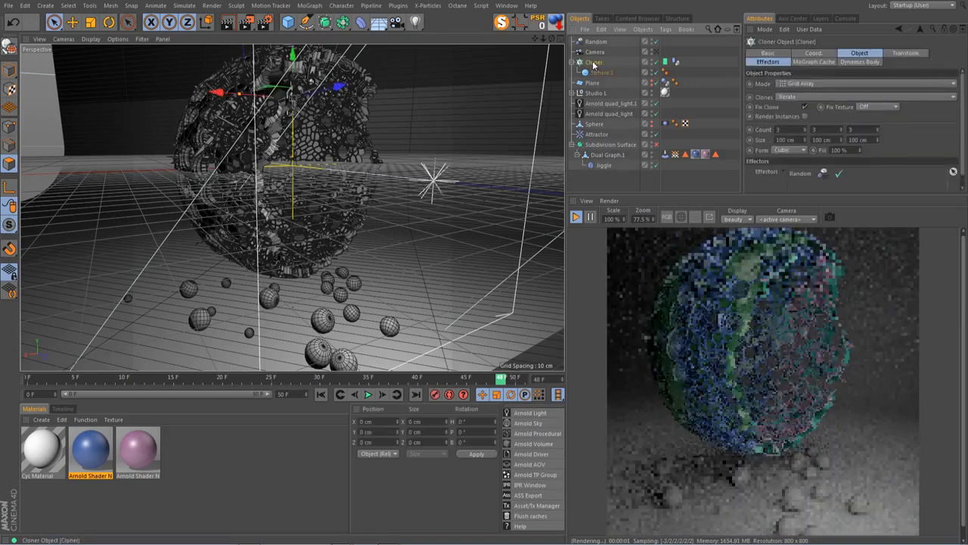
pyautogui.press('c')
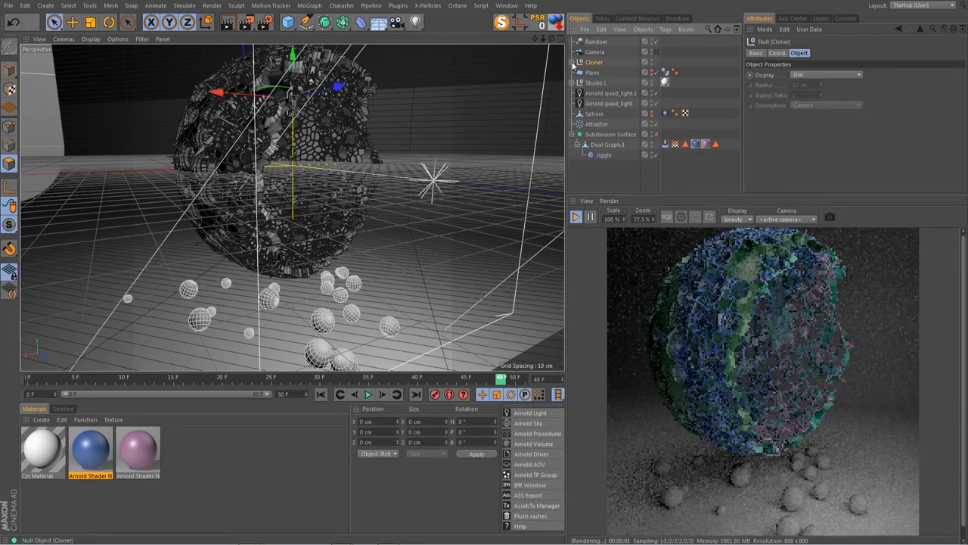
pyautogui.click(573, 63)
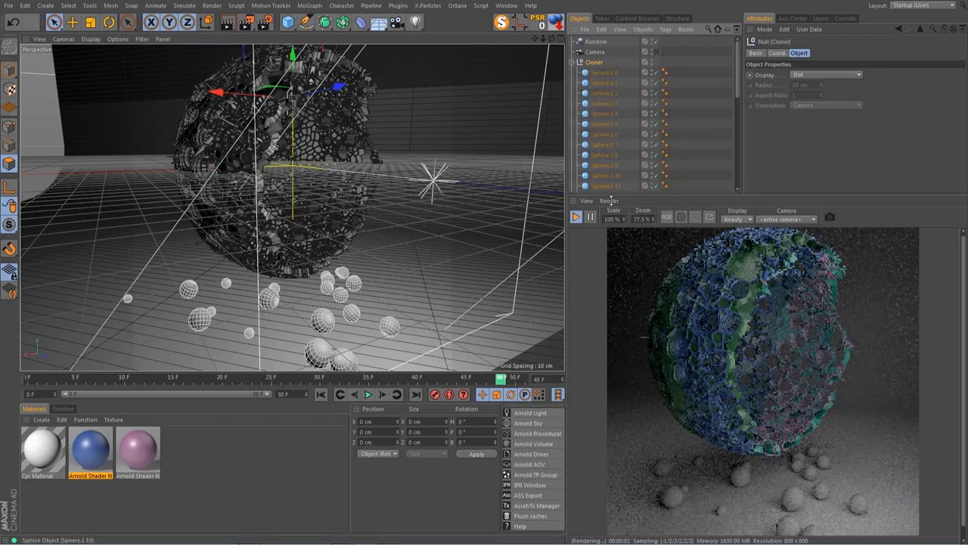
pyautogui.moveTo(737, 79)
pyautogui.mouseDown()
pyautogui.moveTo(738, 170)
pyautogui.moveTo(743, 89)
pyautogui.mouseUp()
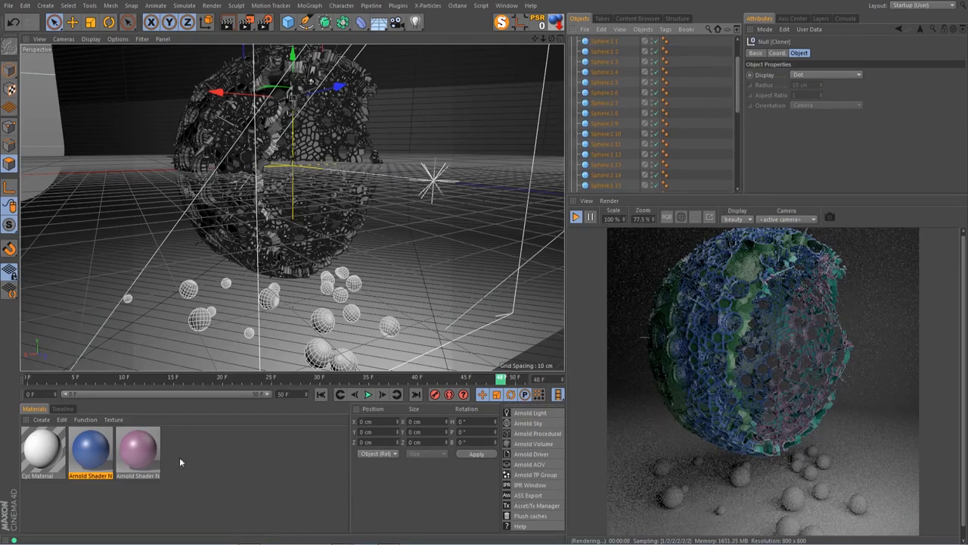
pyautogui.click(198, 466)
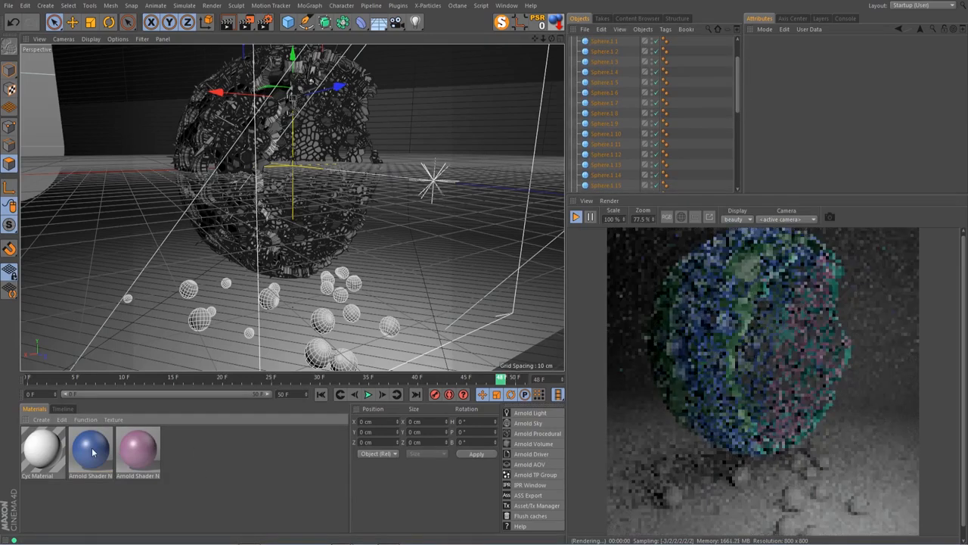
pyautogui.scroll(2, 611, 68)
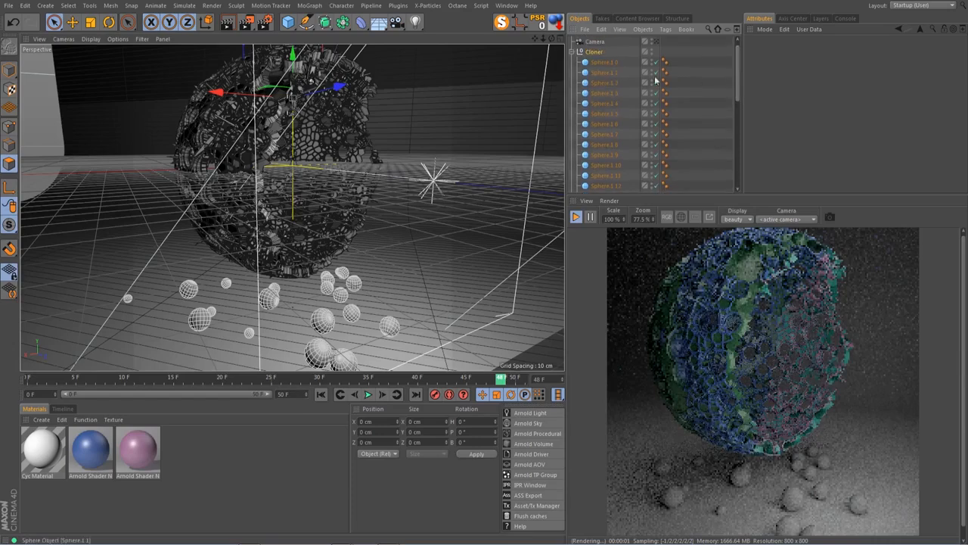
# - Assign the blue Arnold Shader Network material to Sphere.1 0 and copy its texture tag to the spheres down through Sphere.1 8
pyautogui.click(605, 62)
pyautogui.keyDown('shift'); pyautogui.click(607, 165); pyautogui.keyUp('shift')
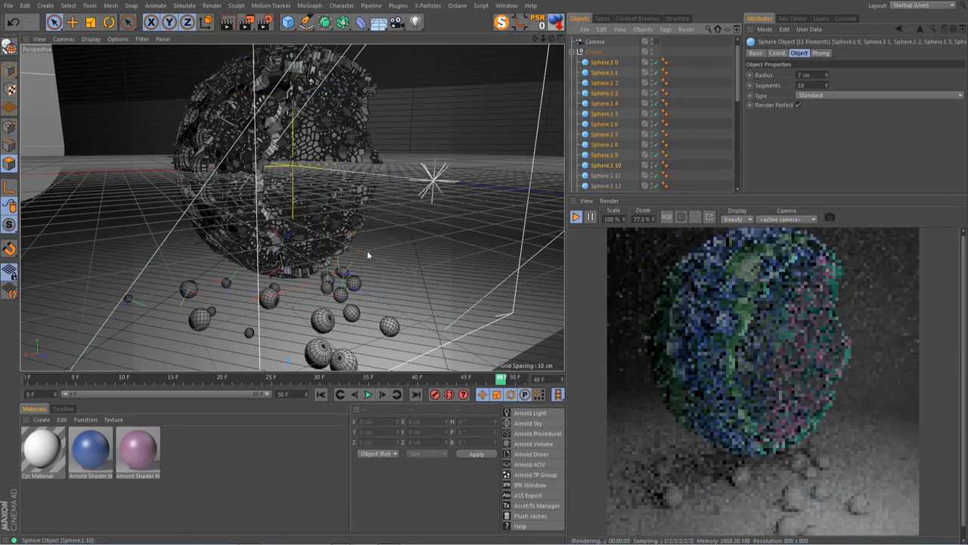
pyautogui.moveTo(101, 439); pyautogui.dragTo(670, 61)
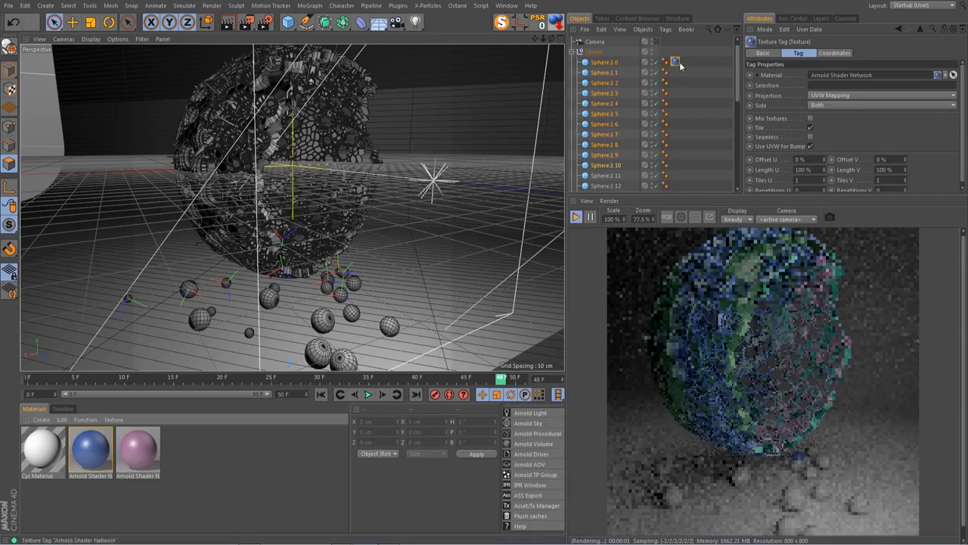
pyautogui.keyDown('ctrl'); pyautogui.moveTo(677, 74); pyautogui.dragTo(675, 144); pyautogui.keyUp('ctrl')
# - Assign the pink Arnold Shader Network.1 material to Sphere.1 9 and copy its texture tag down through Sphere.1 15
pyautogui.moveTo(140, 455); pyautogui.dragTo(673, 161)
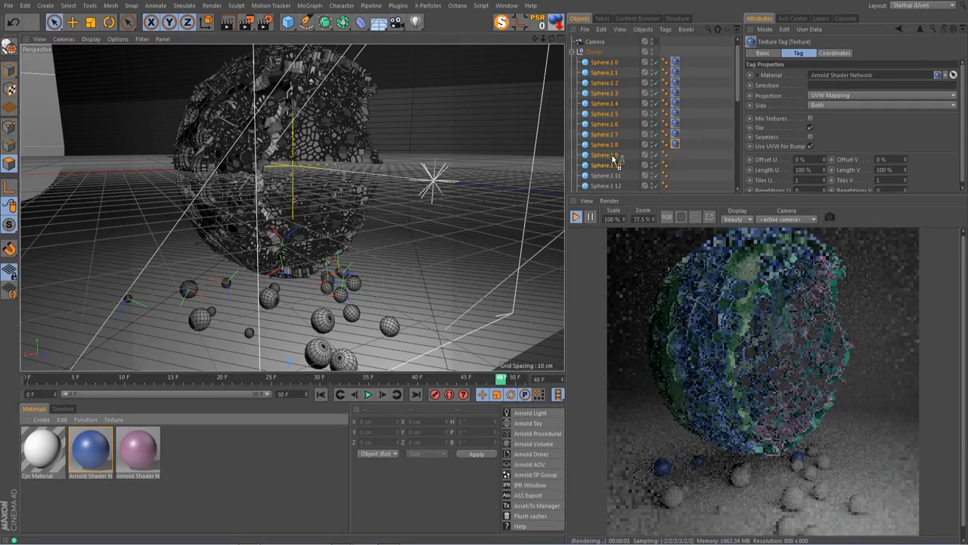
pyautogui.moveTo(613, 159); pyautogui.dragTo(682, 157)
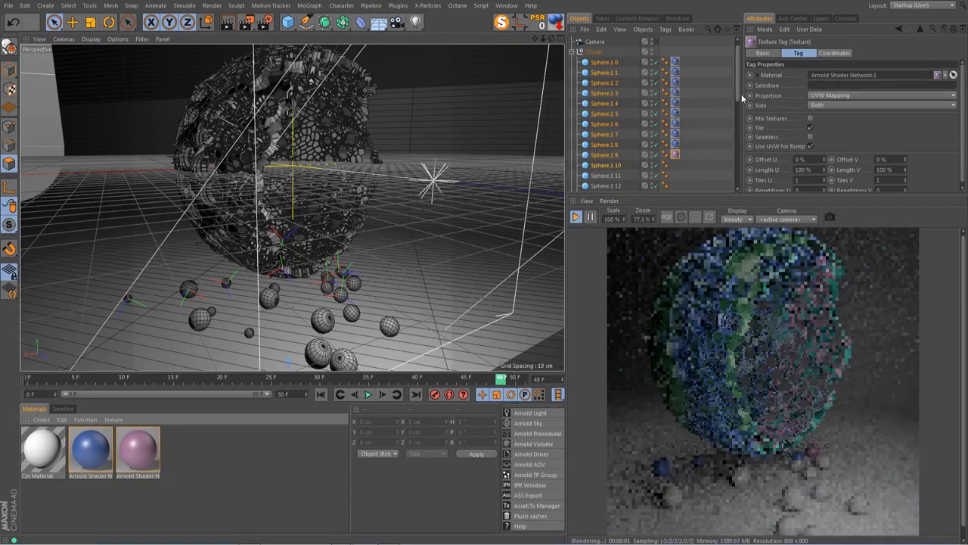
pyautogui.scroll(-3, 739, 92)
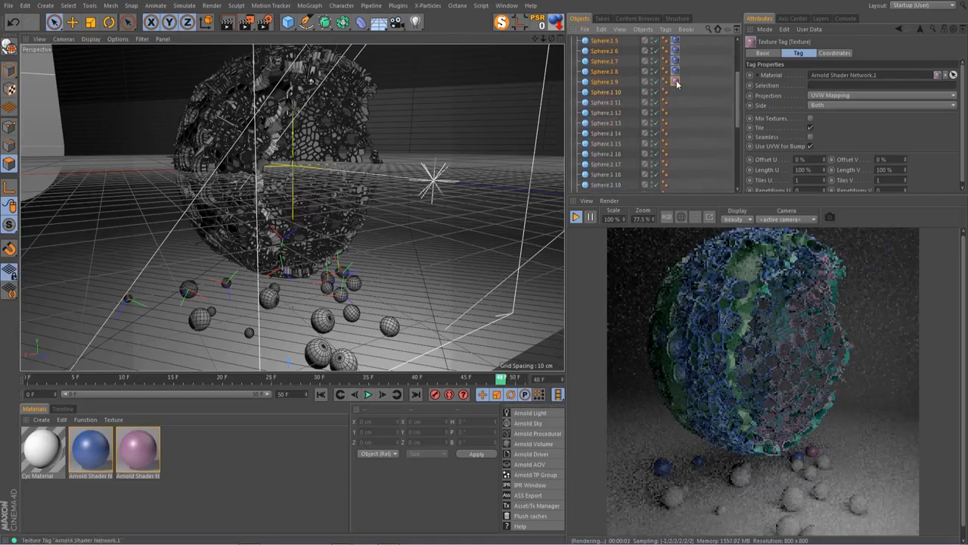
pyautogui.keyDown('ctrl'); pyautogui.moveTo(676, 97); pyautogui.dragTo(675, 143); pyautogui.keyUp('ctrl')
pyautogui.click(687, 134)
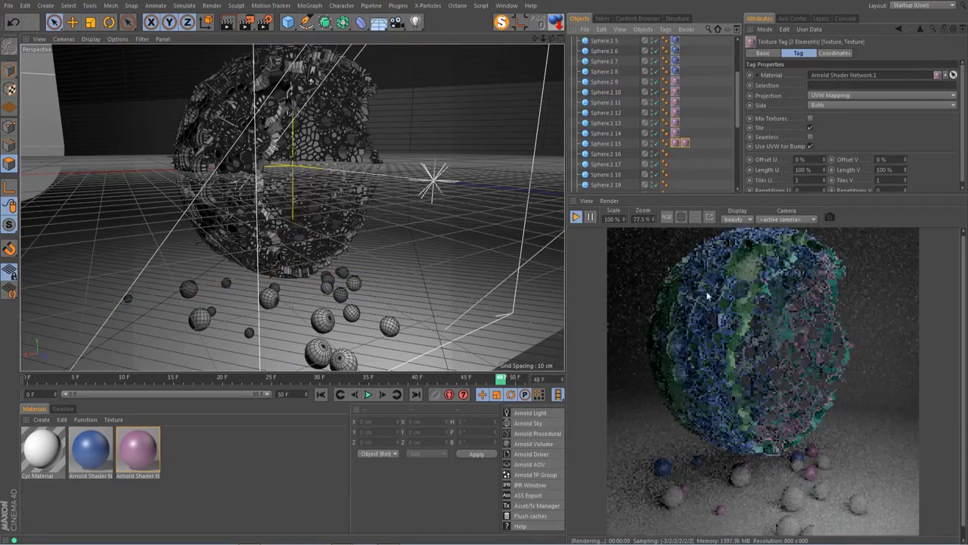
# - Copy the pink material's texture tag onto the remaining spheres from Sphere.1 16 through Sphere.1 25
pyautogui.moveTo(735, 111); pyautogui.dragTo(739, 139)
pyautogui.click(695, 94)
pyautogui.moveTo(679, 77); pyautogui.dragTo(675, 180)
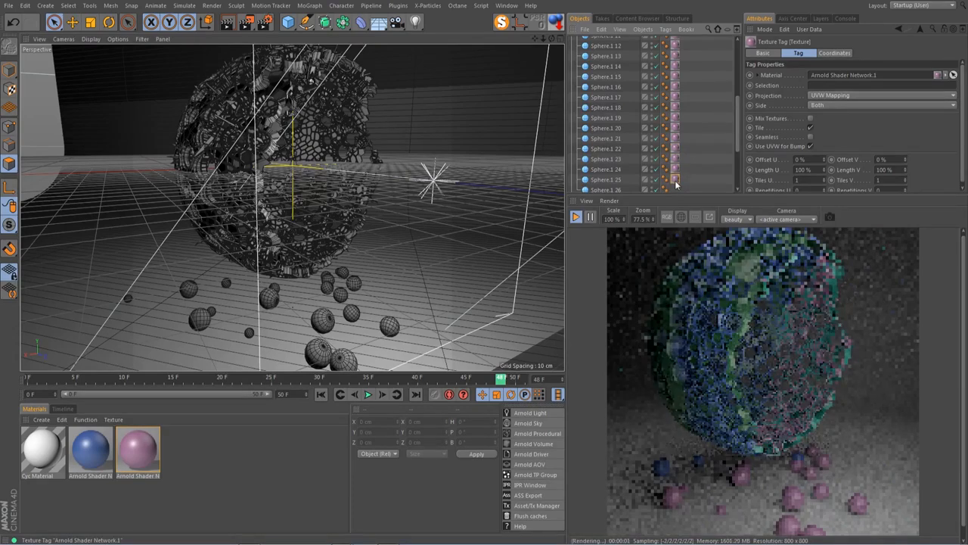
pyautogui.scroll(2, 739, 139)
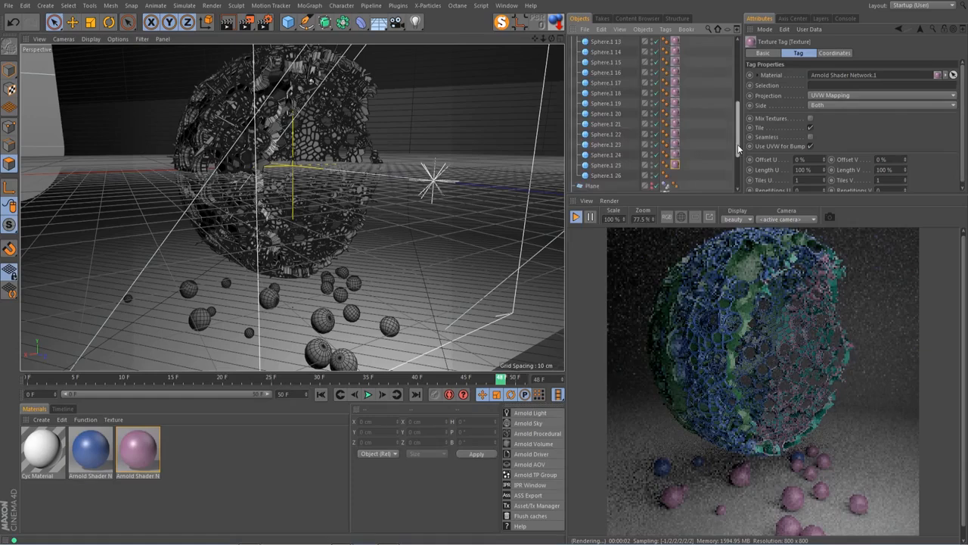
pyautogui.moveTo(742, 138); pyautogui.dragTo(741, 116)
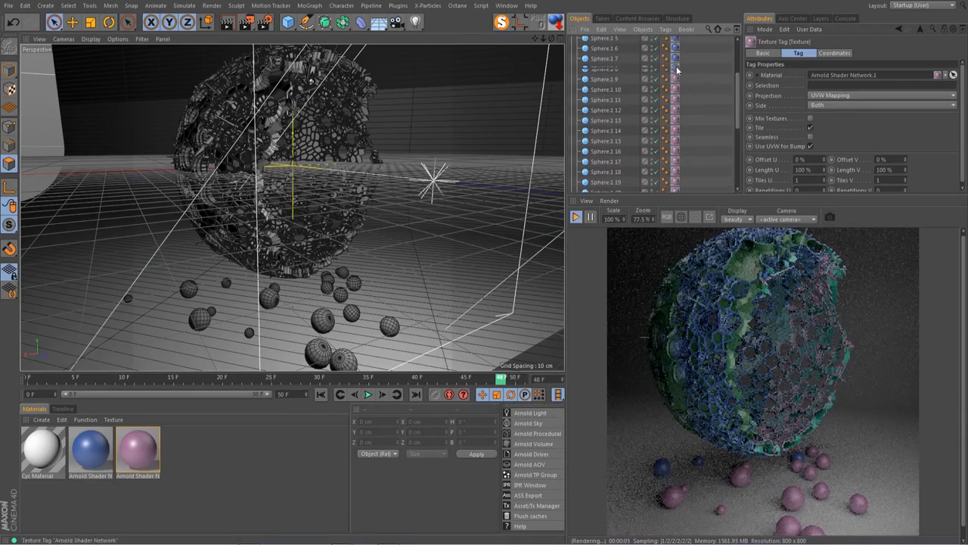
# - Copy the blue Arnold Shader Network texture tag onto Sphere.1 18, Sphere.1 19 and Sphere.1 22
pyautogui.moveTo(698, 169); pyautogui.dragTo(697, 169)
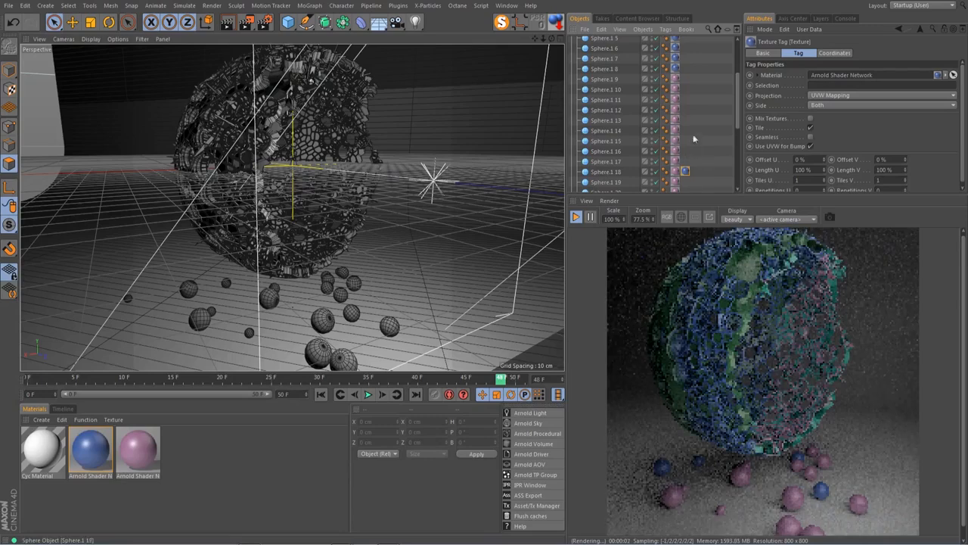
pyautogui.keyDown('ctrl'); pyautogui.moveTo(690, 185); pyautogui.dragTo(692, 186); pyautogui.keyUp('ctrl')
pyautogui.scroll(-3, 704, 183)
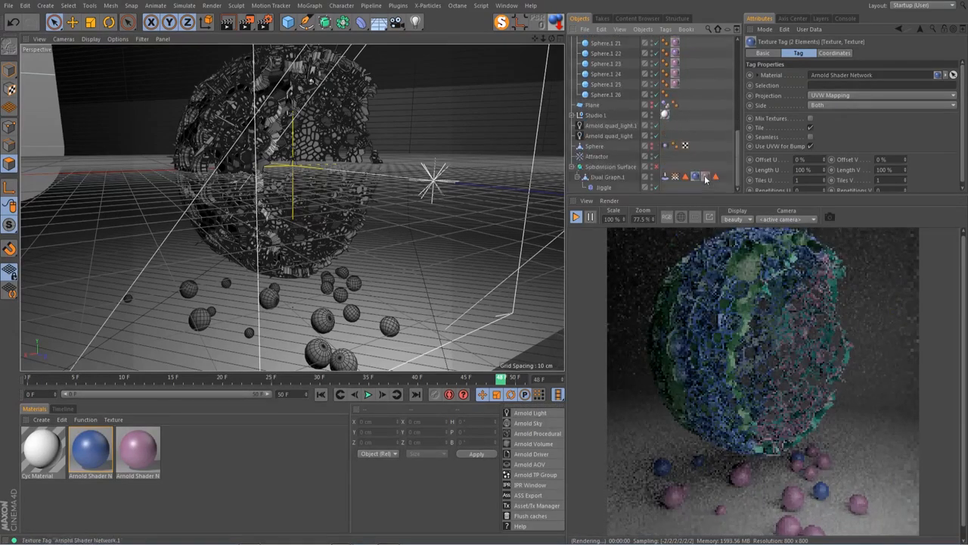
pyautogui.click(701, 97)
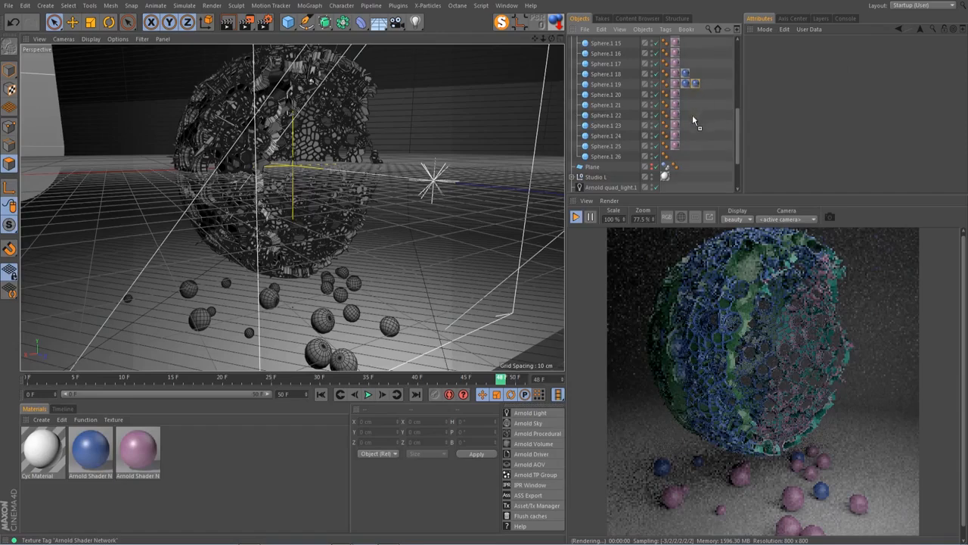
pyautogui.keyDown('ctrl'); pyautogui.moveTo(690, 119); pyautogui.dragTo(691, 119); pyautogui.keyUp('ctrl')
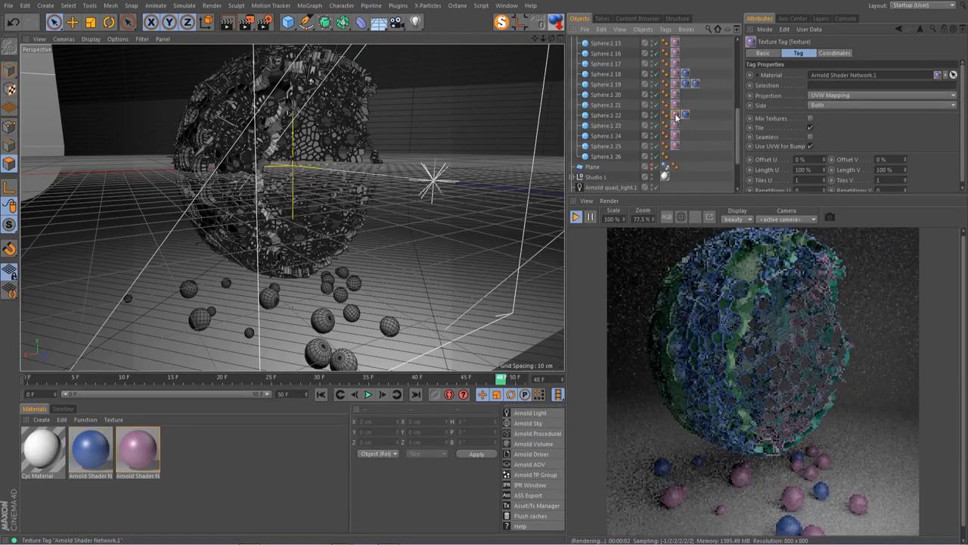
# - Delete the pink texture tags from Sphere.1 22, 19 and 18, plus the duplicate blue tag on Sphere.1 19
pyautogui.press('Delete')
pyautogui.click(677, 86)
pyautogui.press('Delete')
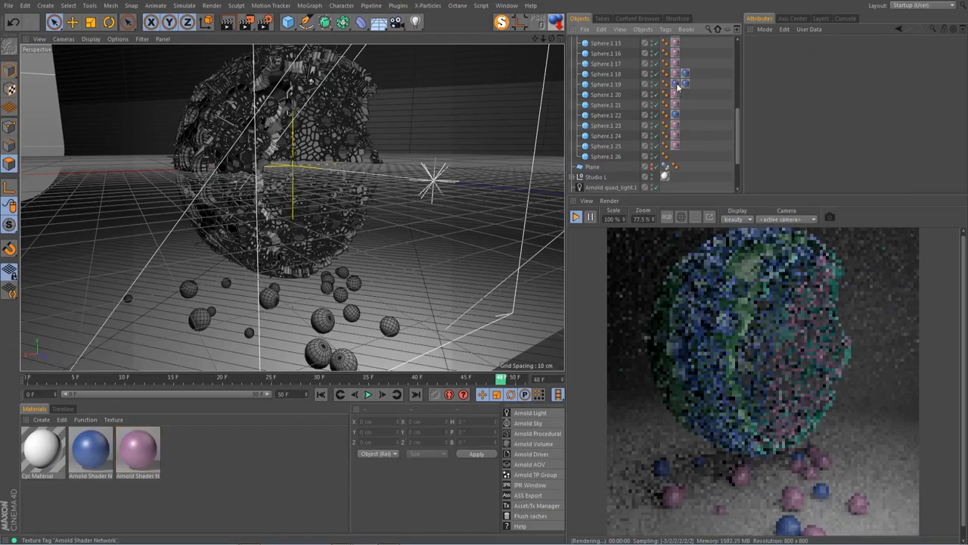
pyautogui.click(677, 85)
pyautogui.press('Delete')
pyautogui.click(677, 75)
pyautogui.press('Delete')
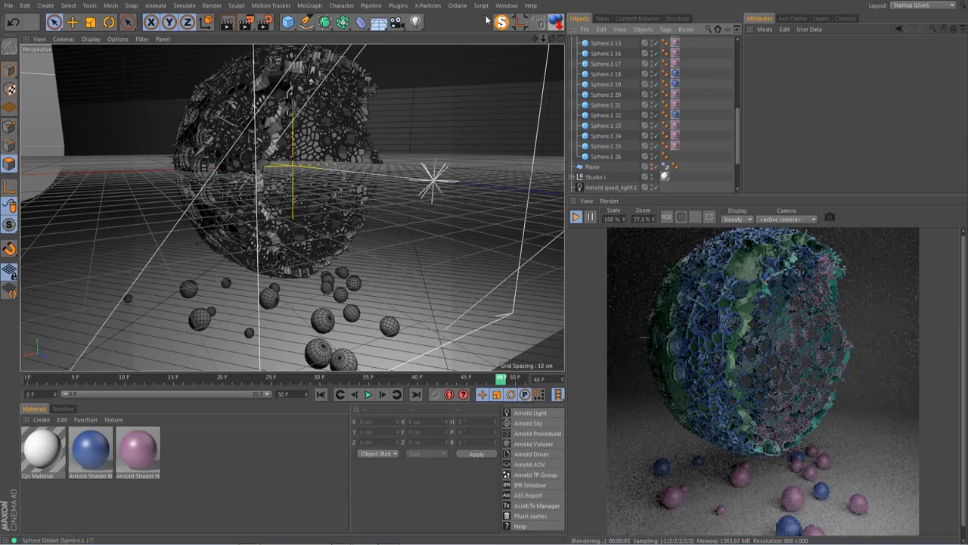
# - Add a new camera to the scene from the current close-up view
pyautogui.click(397, 22)
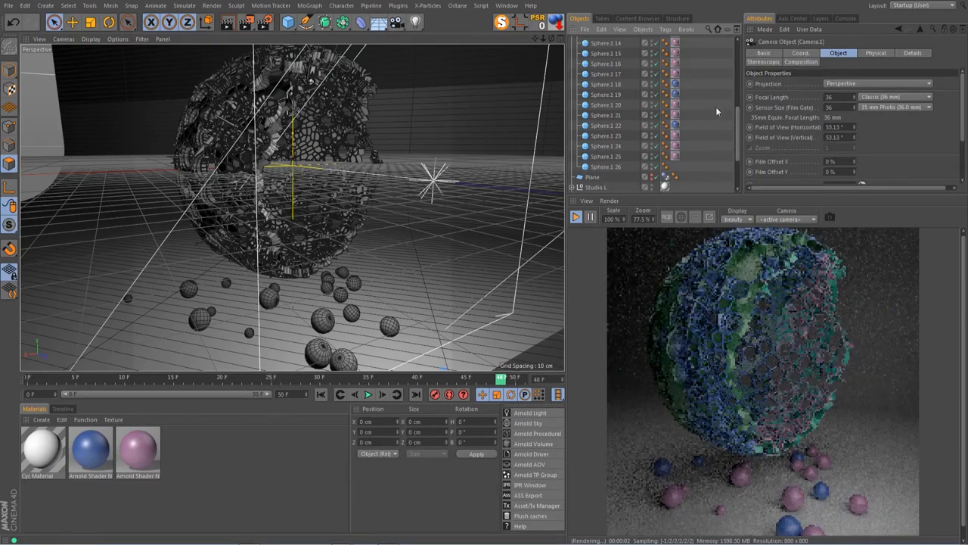
pyautogui.moveTo(543, 39)
pyautogui.mouseDown()
pyautogui.moveTo(484, 41)
pyautogui.moveTo(534, 42)
pyautogui.mouseUp()
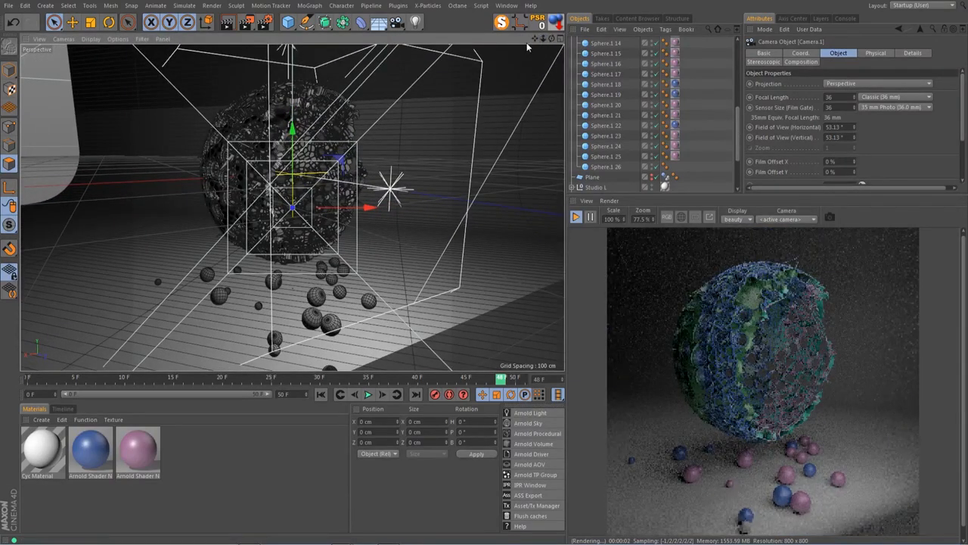
pyautogui.scroll(3, 507, 106)
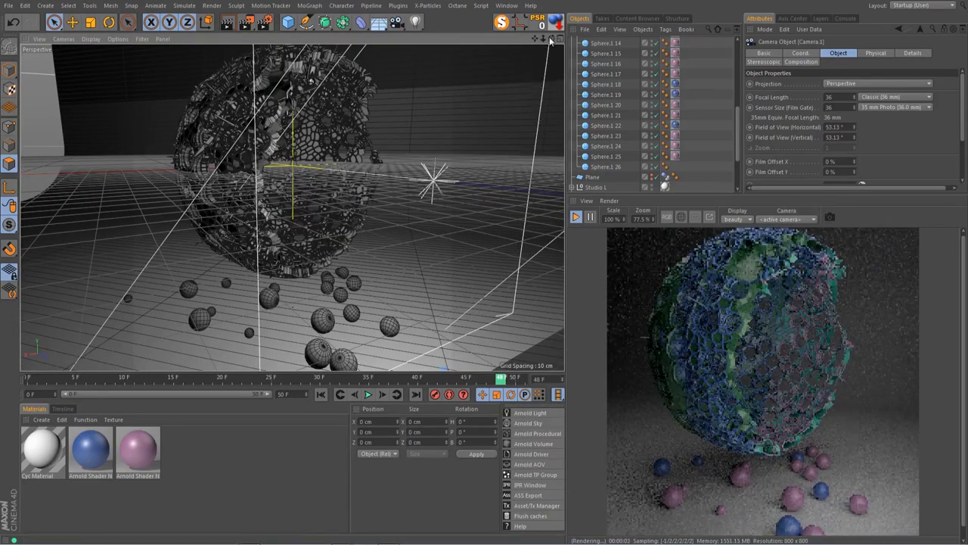
pyautogui.moveTo(543, 38); pyautogui.dragTo(524, 40)
pyautogui.keyDown('alt'); pyautogui.moveTo(293, 340); pyautogui.dragTo(281, 341, button='right'); pyautogui.keyUp('alt')
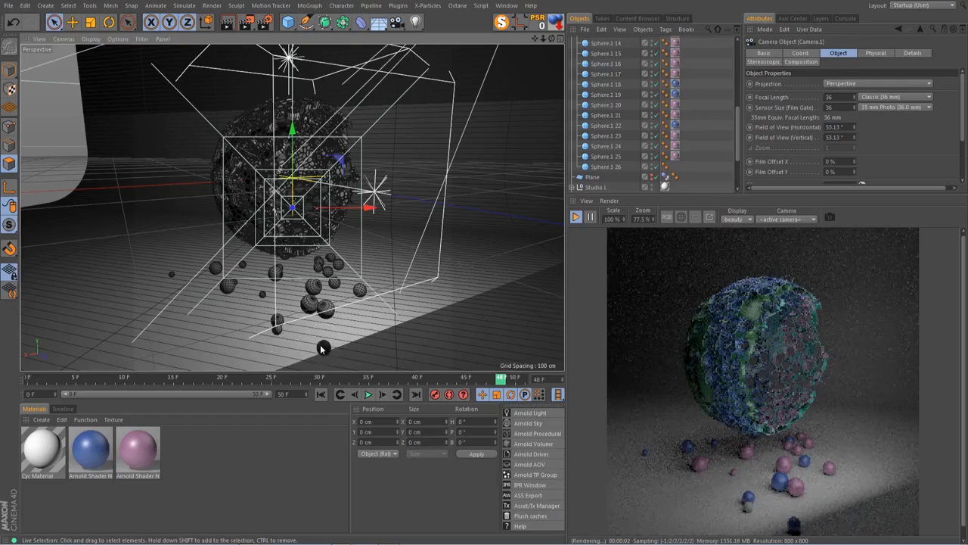
# - Try to delete the two stray spheres farthest below the half-sphere by selecting them in the viewport
pyautogui.click(280, 333)
pyautogui.press('Delete')
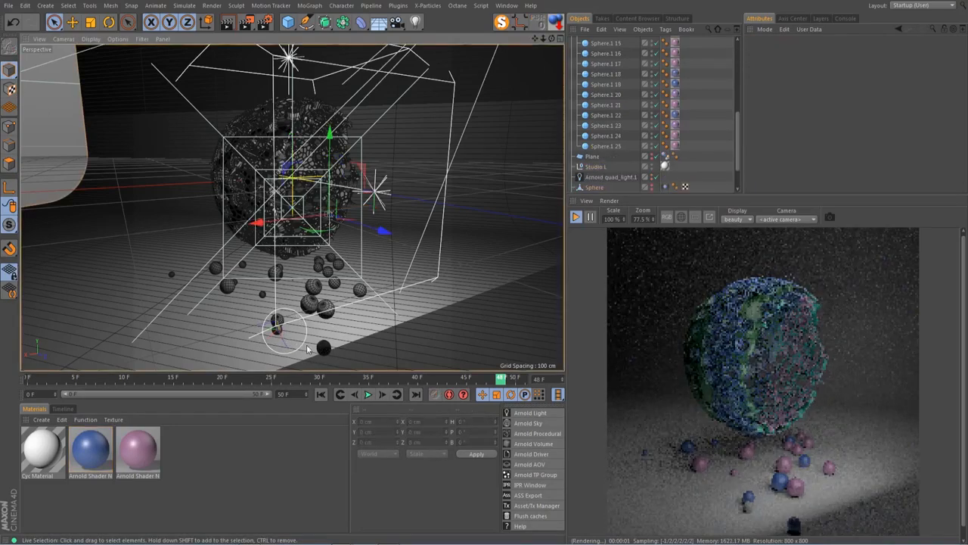
pyautogui.click(323, 348)
pyautogui.press('Delete')
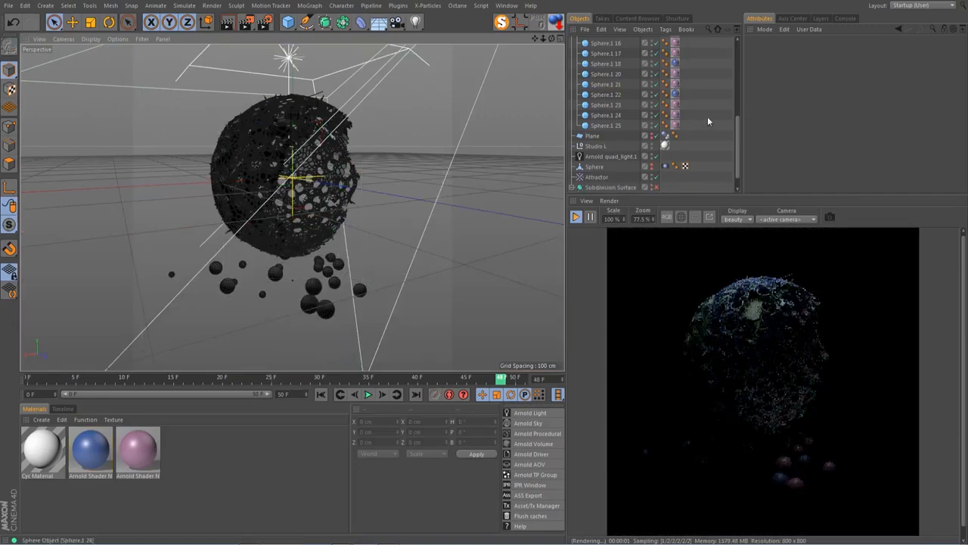
# - Look through the original Camera and collapse the Cloner hierarchy
pyautogui.moveTo(737, 142); pyautogui.dragTo(726, 15)
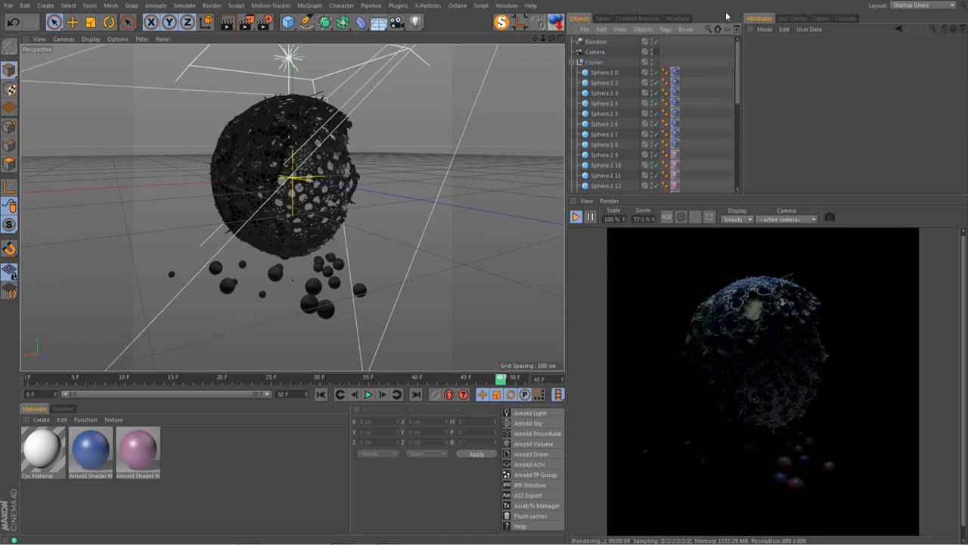
pyautogui.click(655, 51)
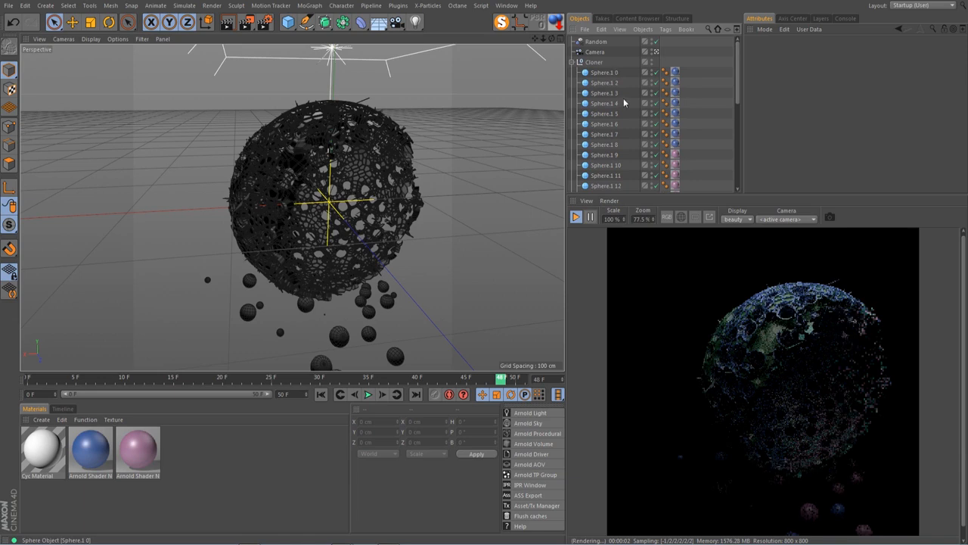
pyautogui.click(572, 62)
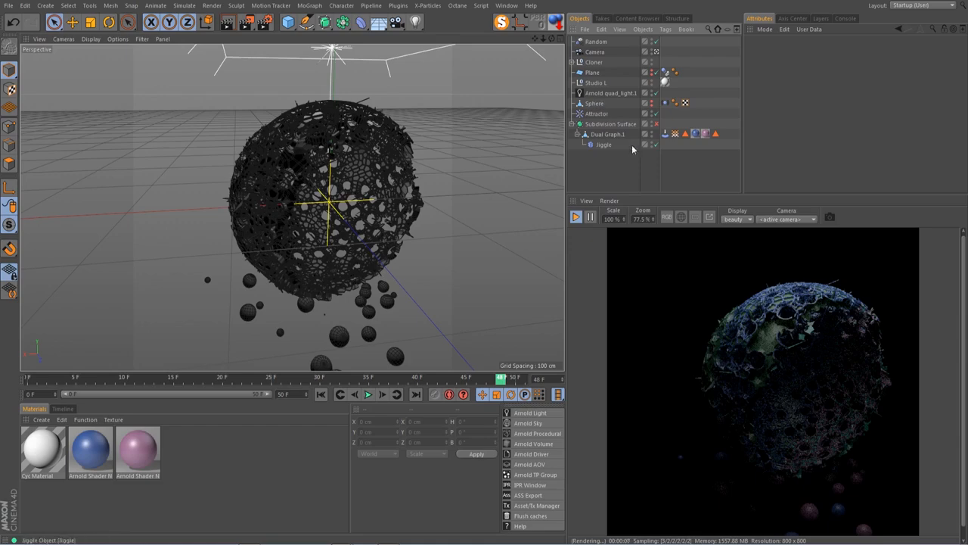
# - Undo the sphere deletions to restore the studio, lights and Camera.1, and leave the original Camera's view
pyautogui.hotkey('ctrl', 'z')
pyautogui.hotkey('ctrl', 'z')
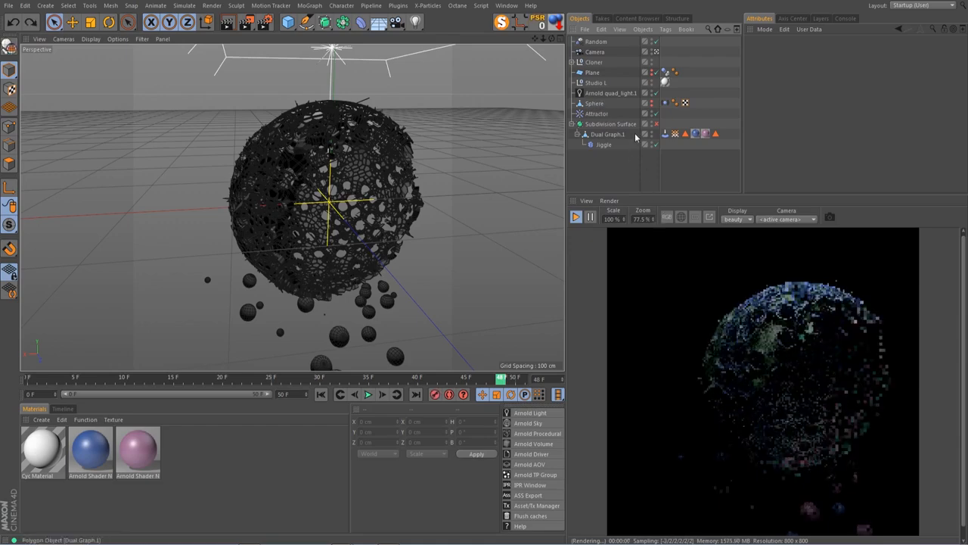
pyautogui.hotkey('ctrl', 'z')
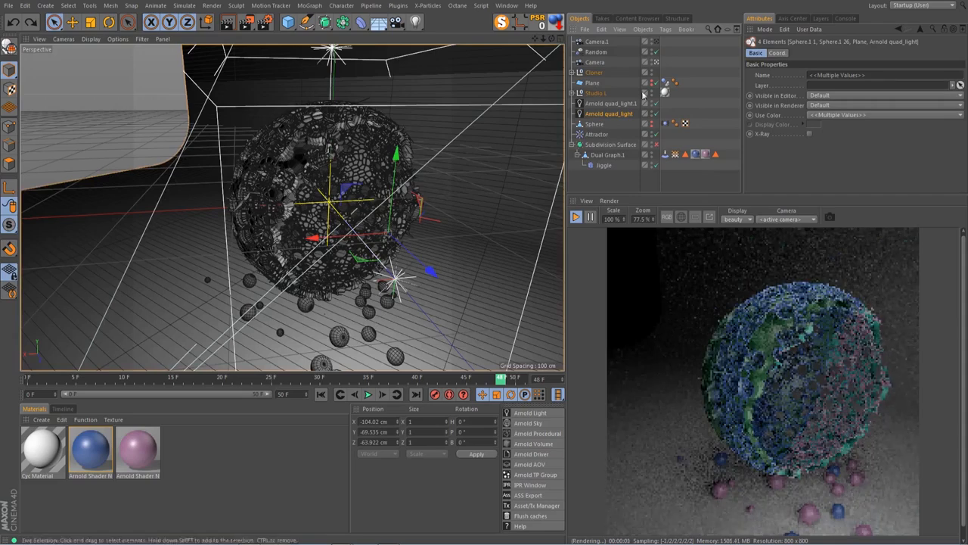
pyautogui.click(657, 63)
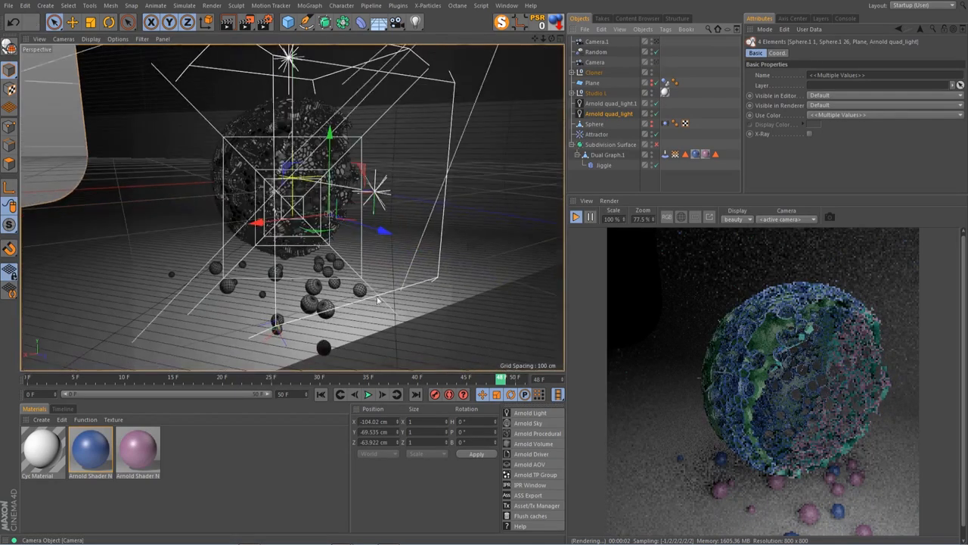
# - Try twice to delete the lowest stray sphere through a viewport selection, undoing each deletion
pyautogui.click(323, 348)
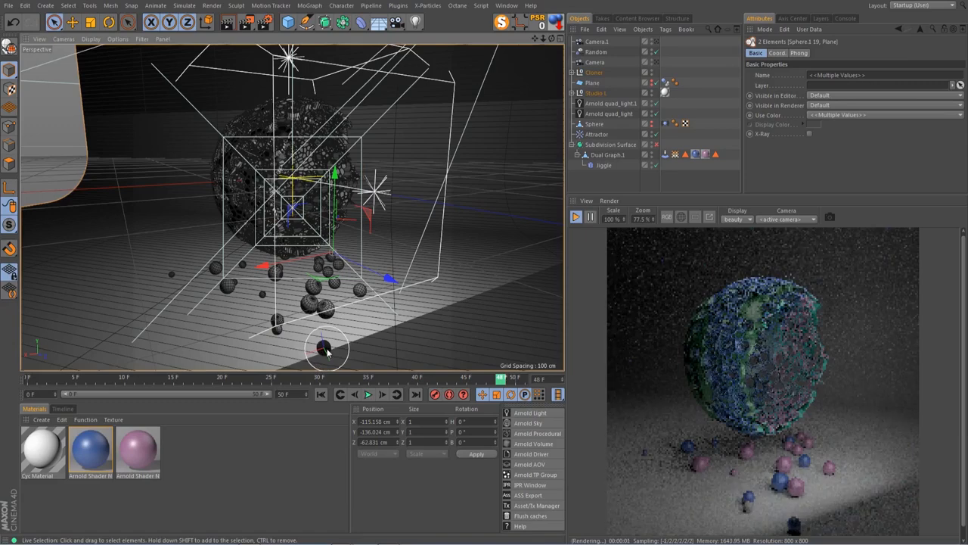
pyautogui.press('Delete')
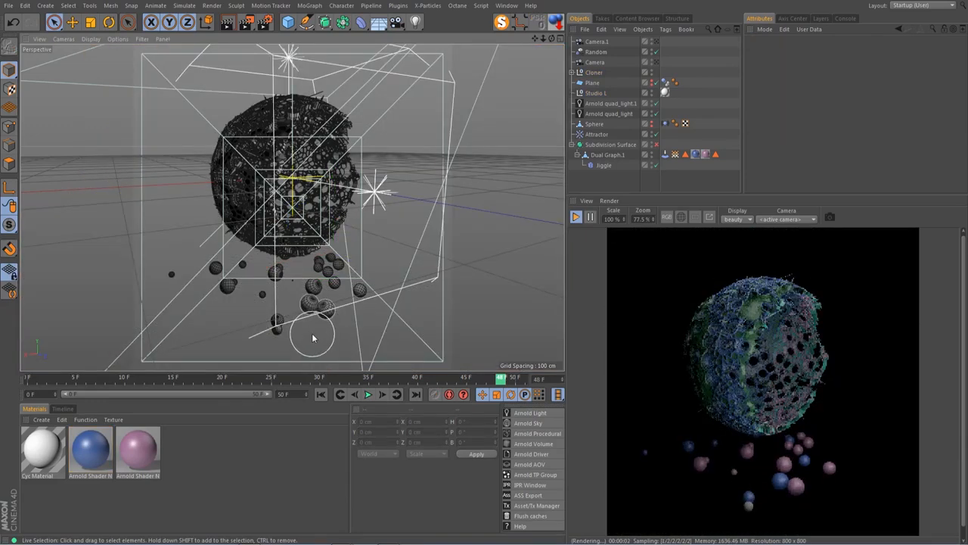
pyautogui.hotkey('ctrl', 'z')
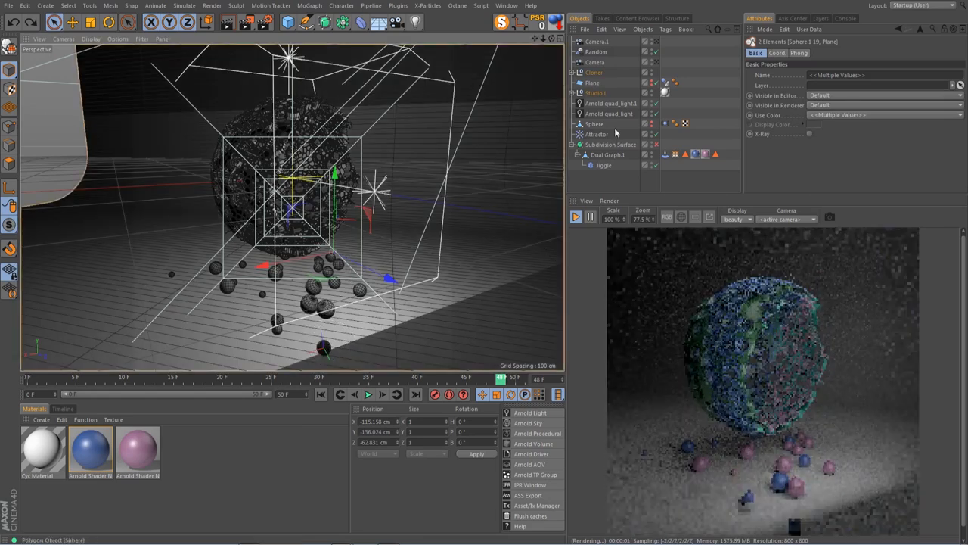
pyautogui.click(617, 180)
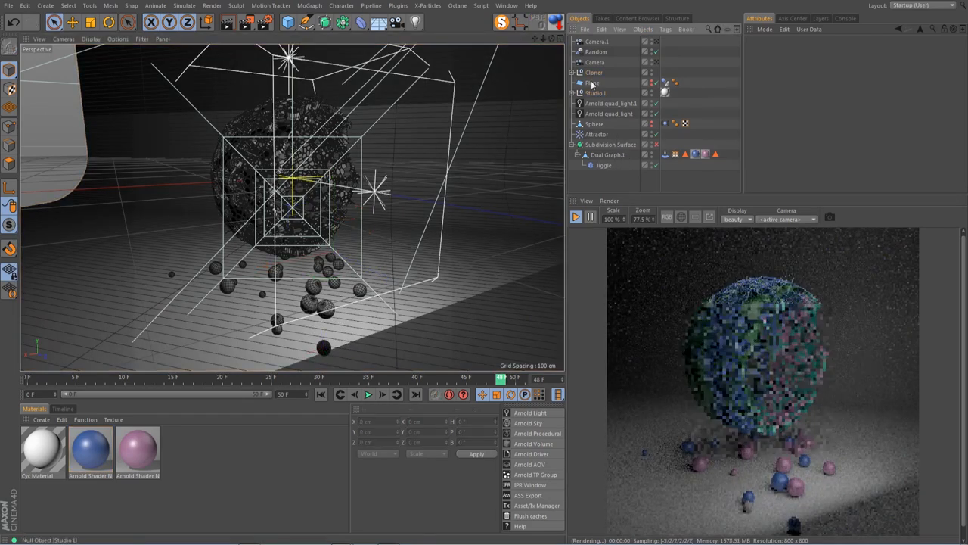
pyautogui.click(324, 348)
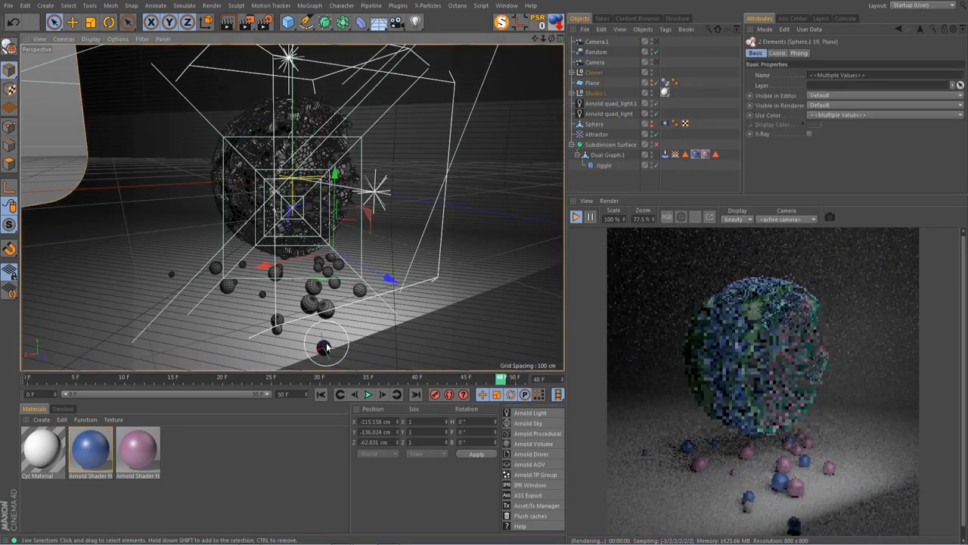
pyautogui.press('Delete')
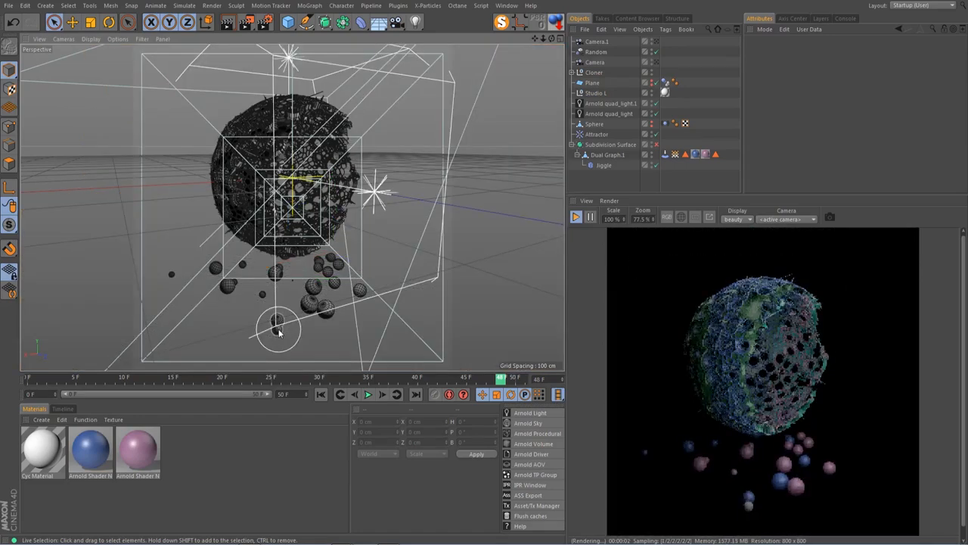
pyautogui.hotkey('ctrl', 'z')
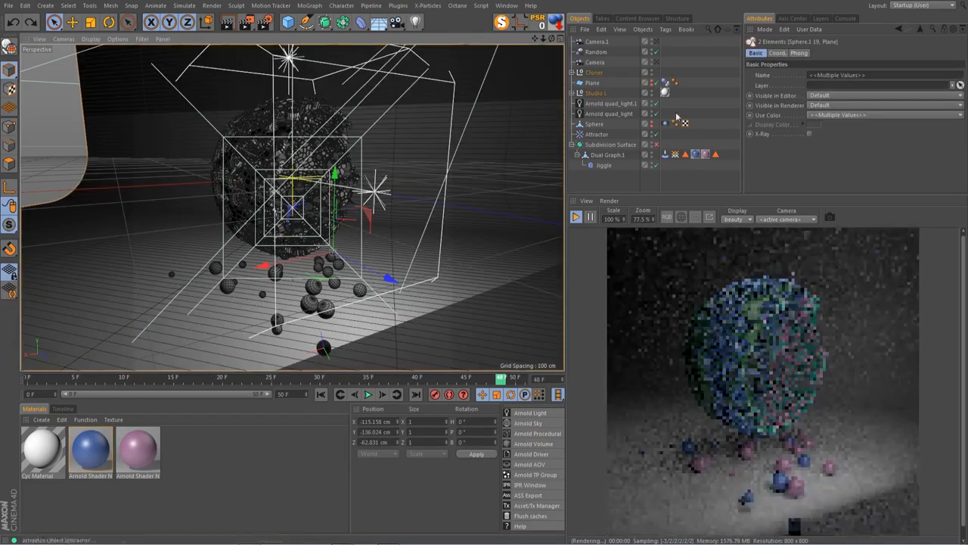
# - Identify the lowest stray sphere in the expanded Cloner hierarchy and delete only Sphere.1 19
pyautogui.click(595, 73)
pyautogui.click(573, 73)
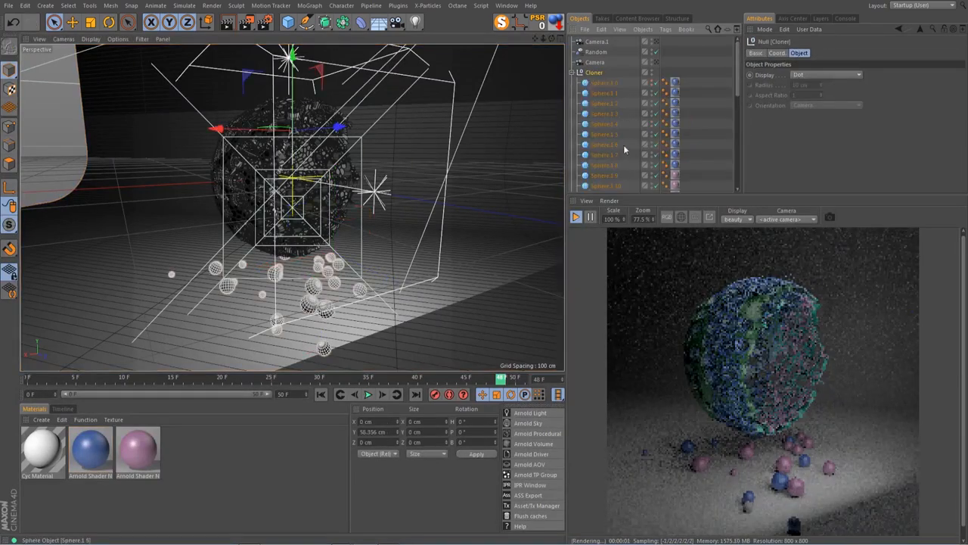
pyautogui.scroll(-8, 611, 163)
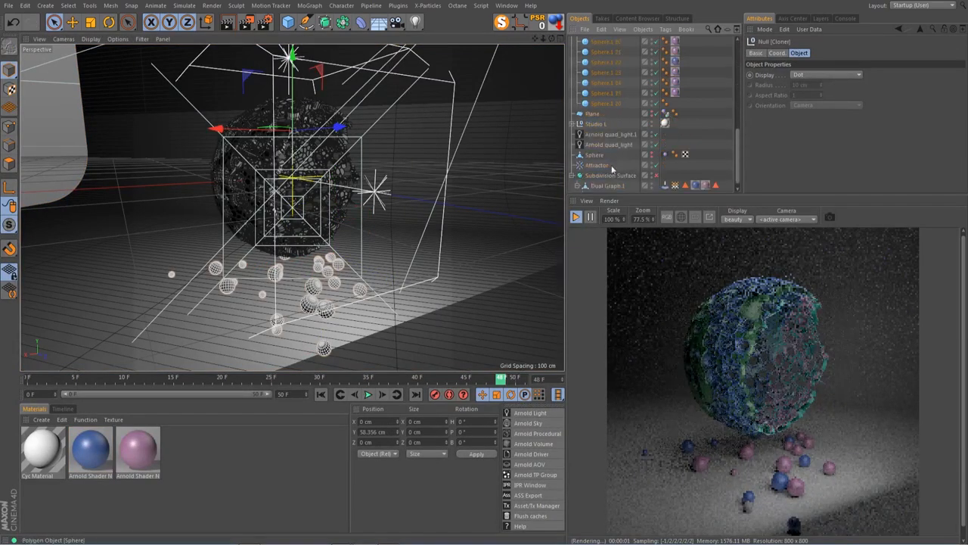
pyautogui.click(323, 348)
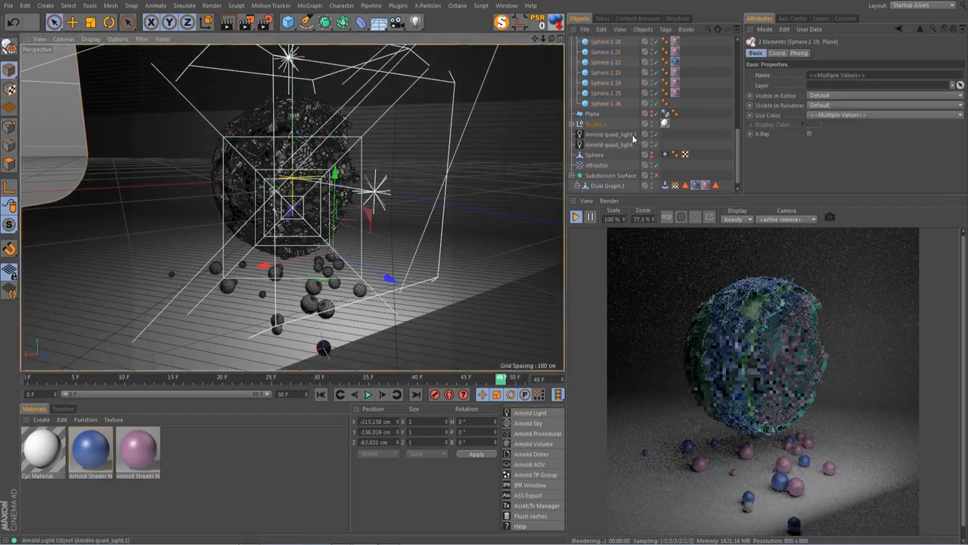
pyautogui.scroll(4, 633, 107)
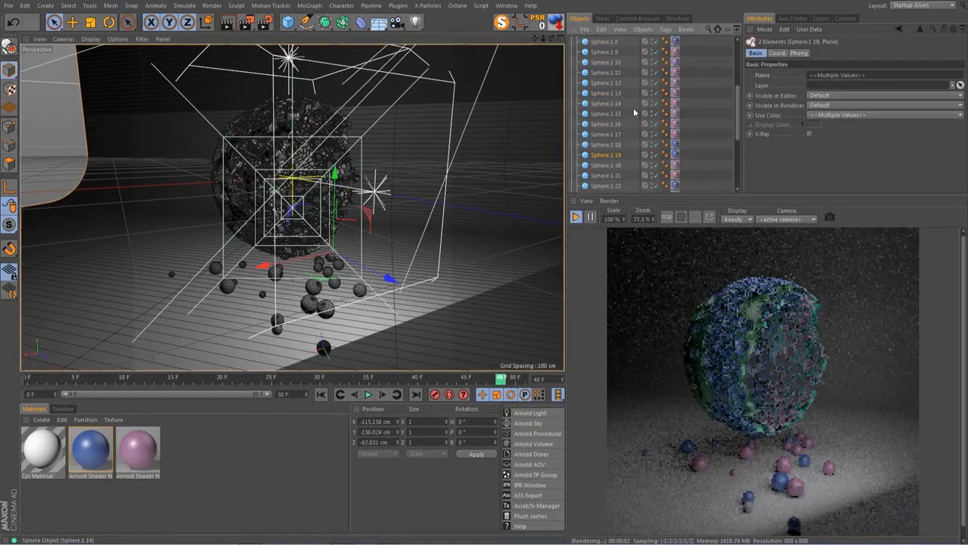
pyautogui.click(613, 155)
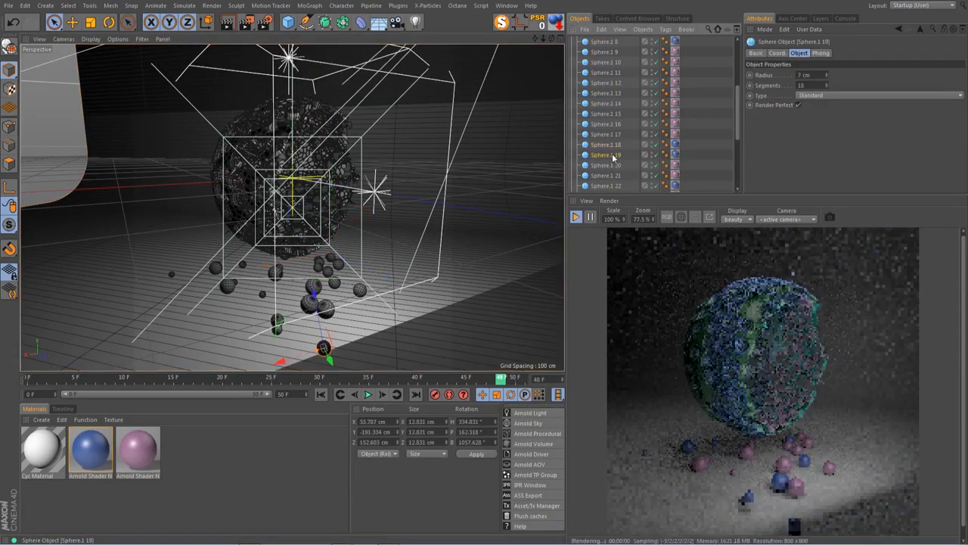
# - Find the other stray sphere, which has no material, in the Cloner hierarchy and delete only Sphere.1 26
pyautogui.click(276, 331)
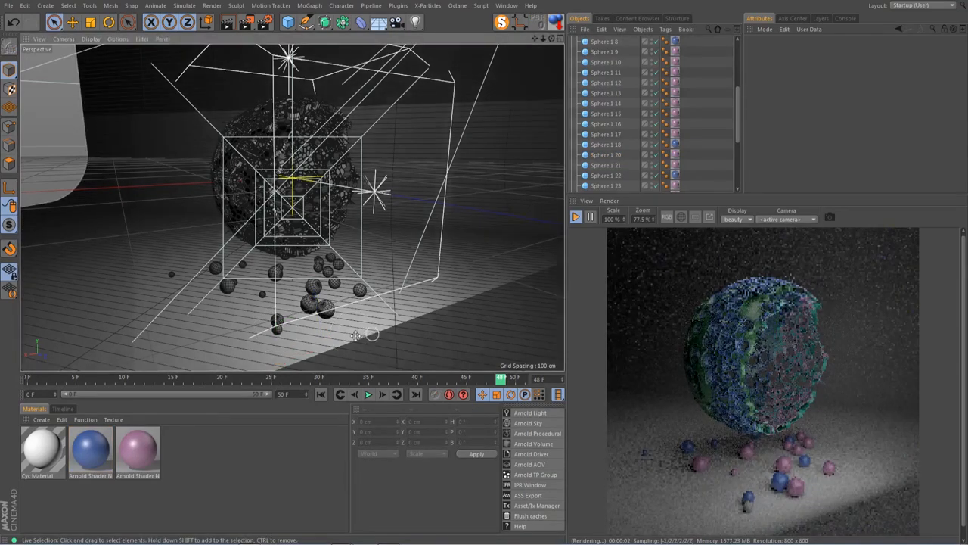
pyautogui.click(277, 330)
pyautogui.scroll(5, 617, 146)
pyautogui.scroll(-8, 618, 146)
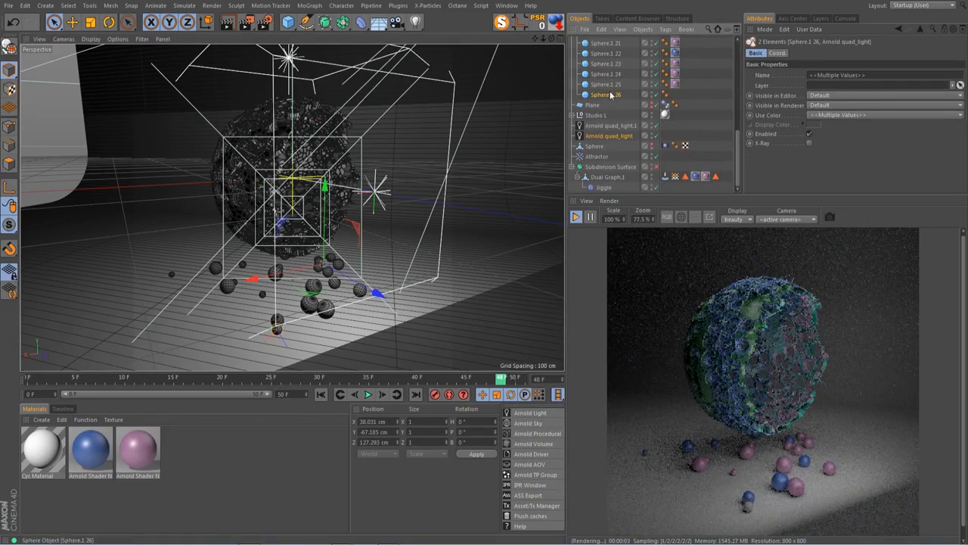
pyautogui.press('Delete')
# - Look through Camera.1 and delete the original Camera object
pyautogui.scroll(8, 647, 129)
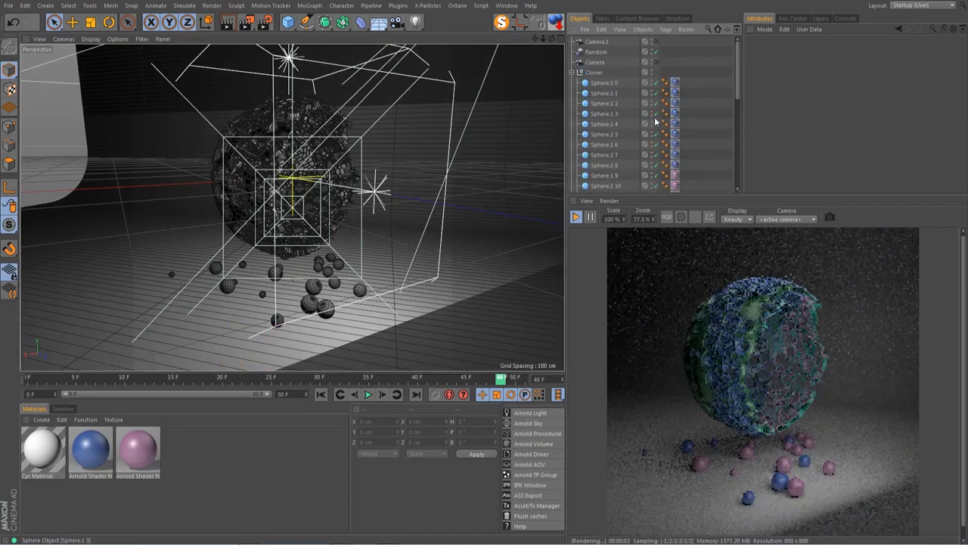
pyautogui.click(656, 42)
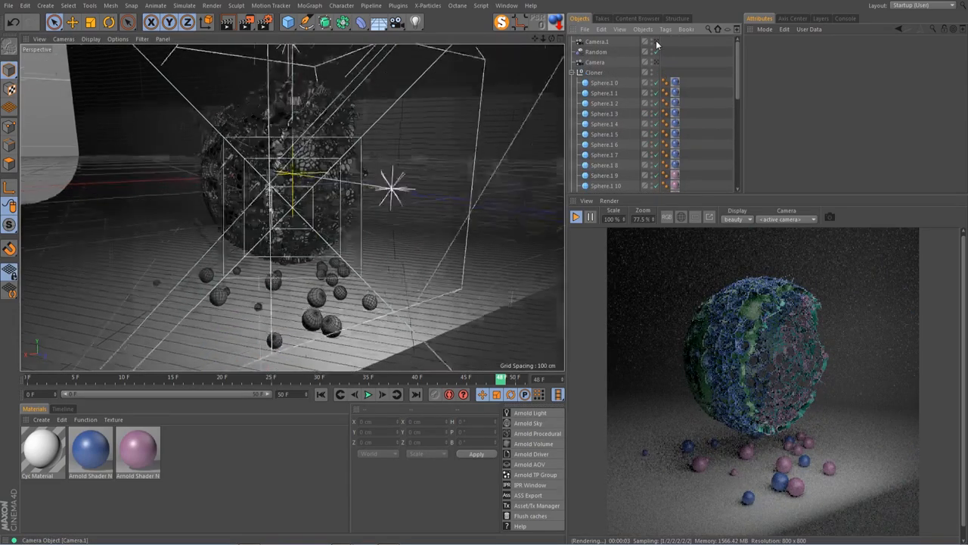
pyautogui.click(600, 64)
pyautogui.press('Delete')
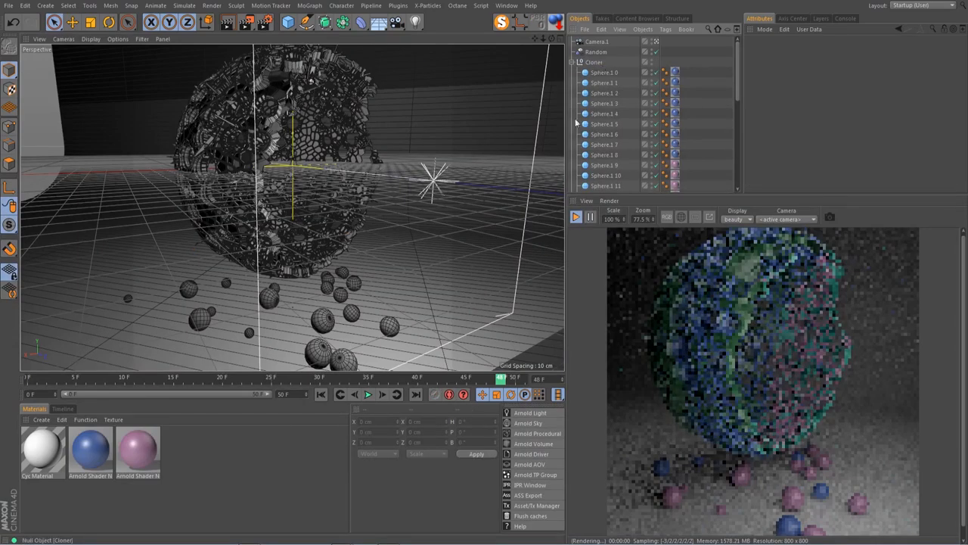
# - Play the animation from the first frame, stop it at frame 8, and save the project
pyautogui.scroll(-1, 811, 486)
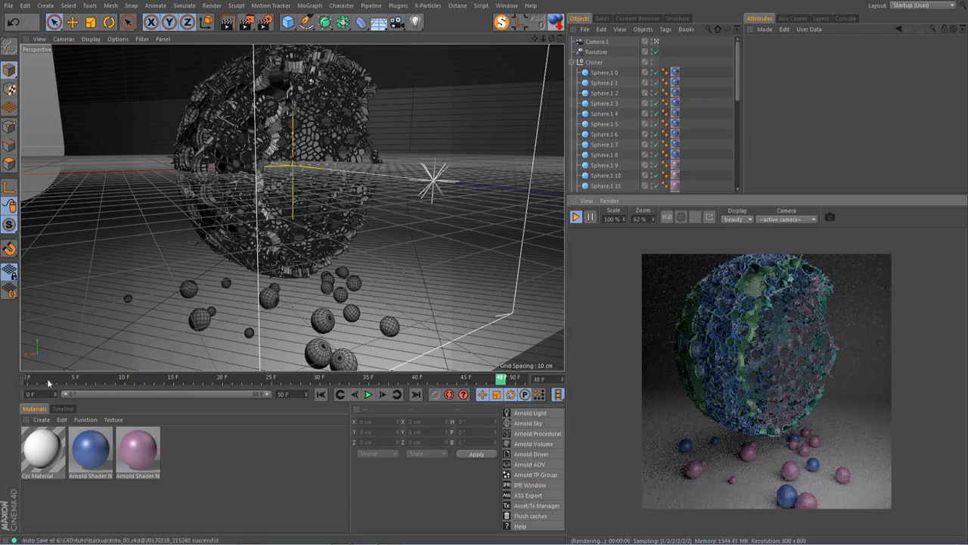
pyautogui.click(321, 394)
pyautogui.click(368, 394)
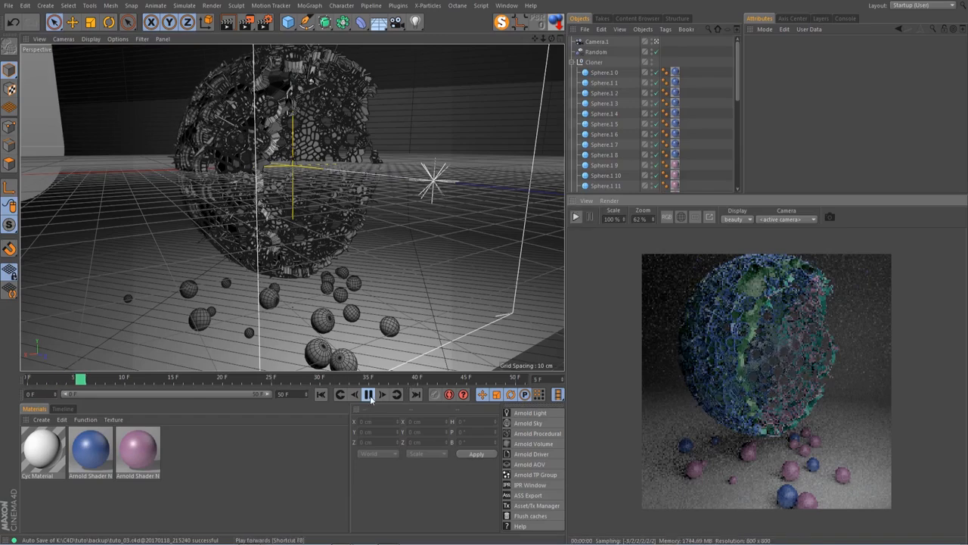
pyautogui.click(370, 395)
pyautogui.hotkey('ctrl', 's')
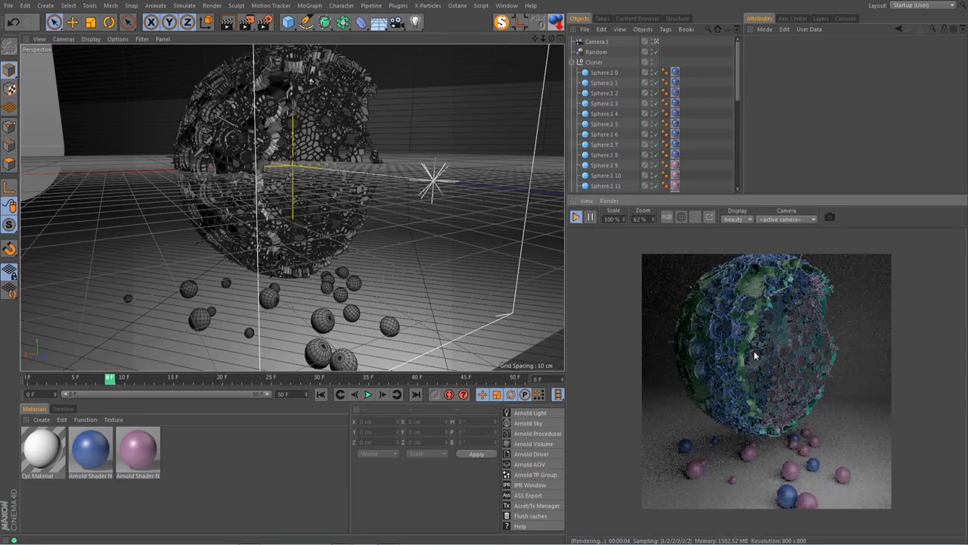
# - Examine the perforated sphere's surface close up in the Arnold preview and collapse the Cloner hierarchy
pyautogui.scroll(1, 761, 295)
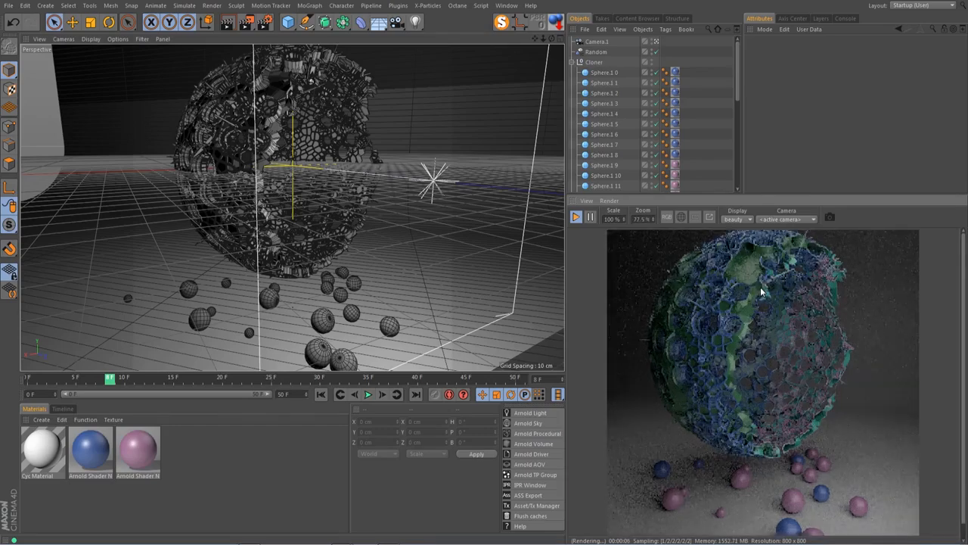
pyautogui.scroll(1, 761, 292)
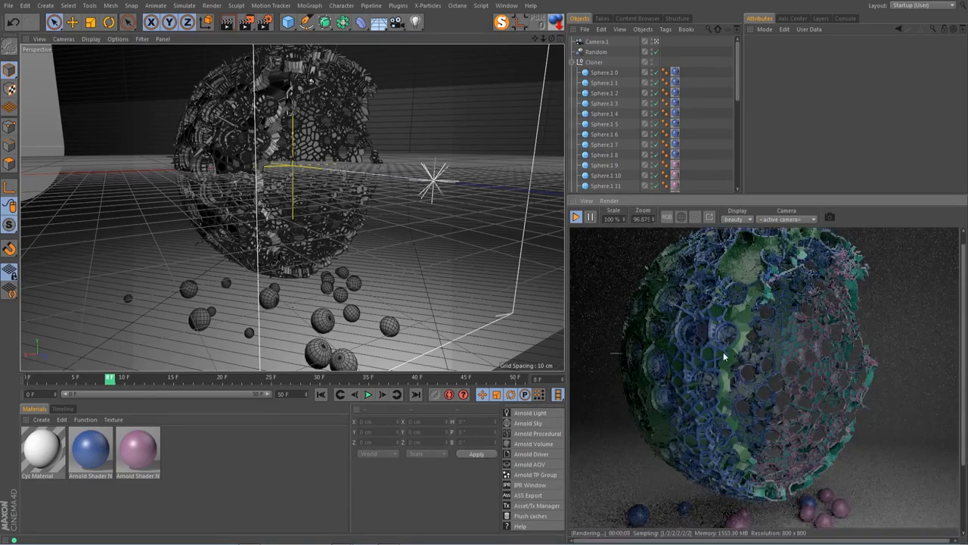
pyautogui.scroll(4, 724, 356)
pyautogui.scroll(-3, 724, 356)
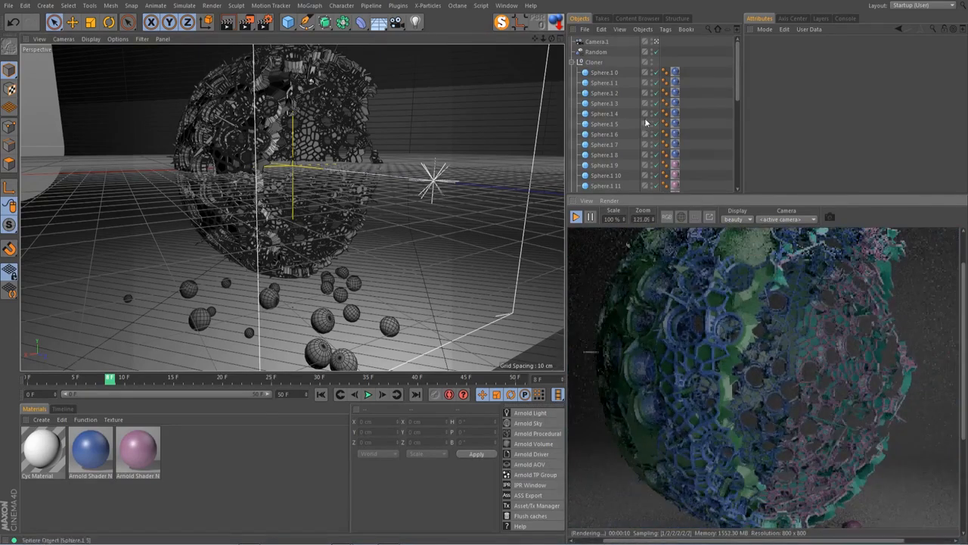
pyautogui.click(580, 62)
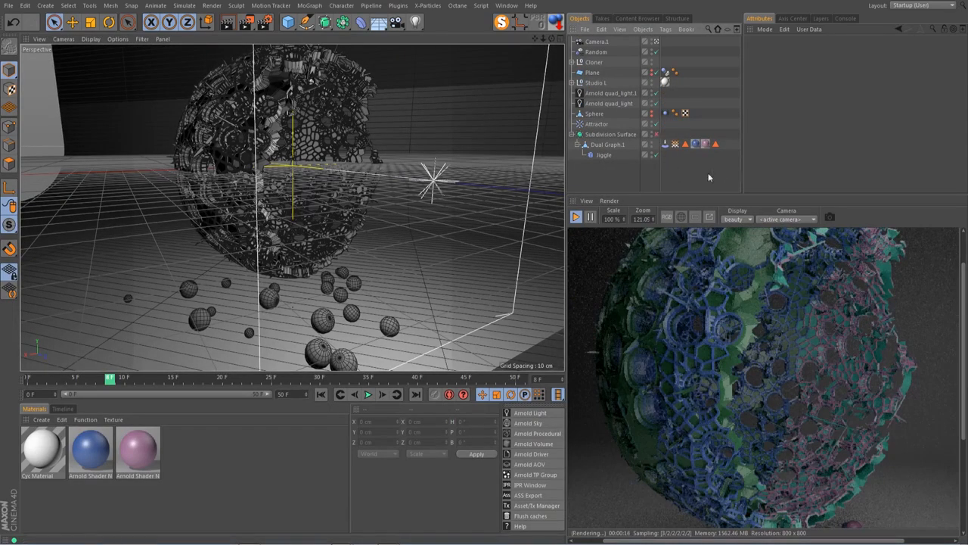
pyautogui.scroll(-4, 762, 345)
pyautogui.scroll(1, 762, 345)
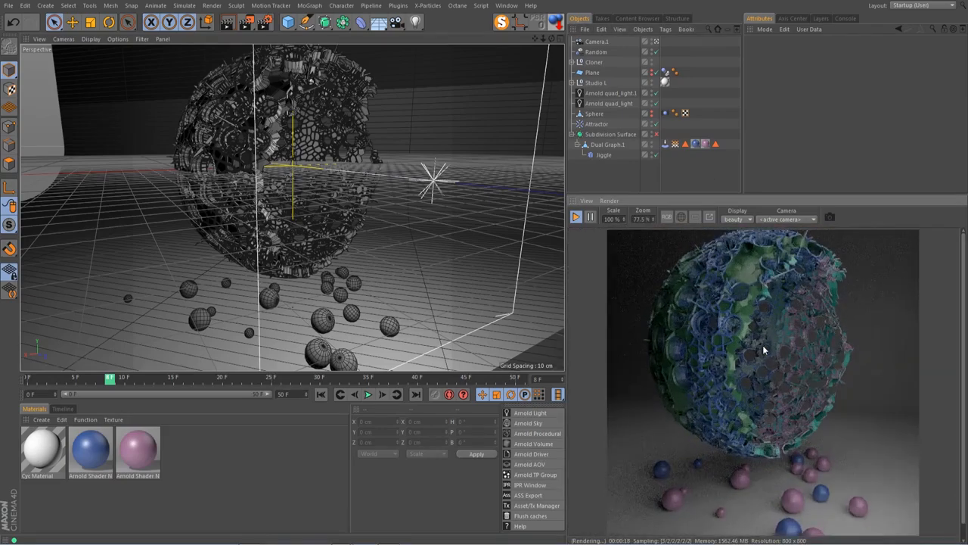
# - In the Arnold render settings, set Refraction, SSS and Volume indirect samples to 0 and Camera (AA) to 4
pyautogui.click(264, 24)
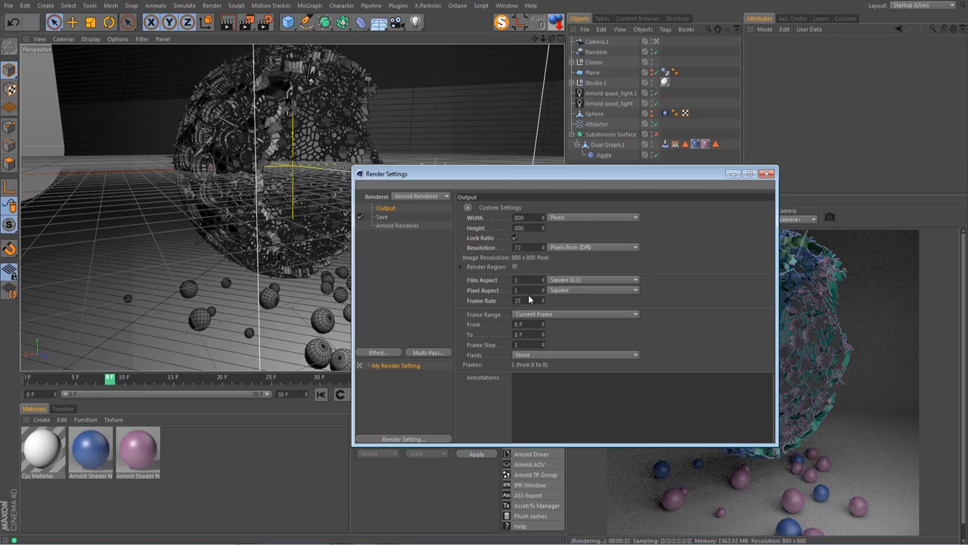
pyautogui.click(399, 226)
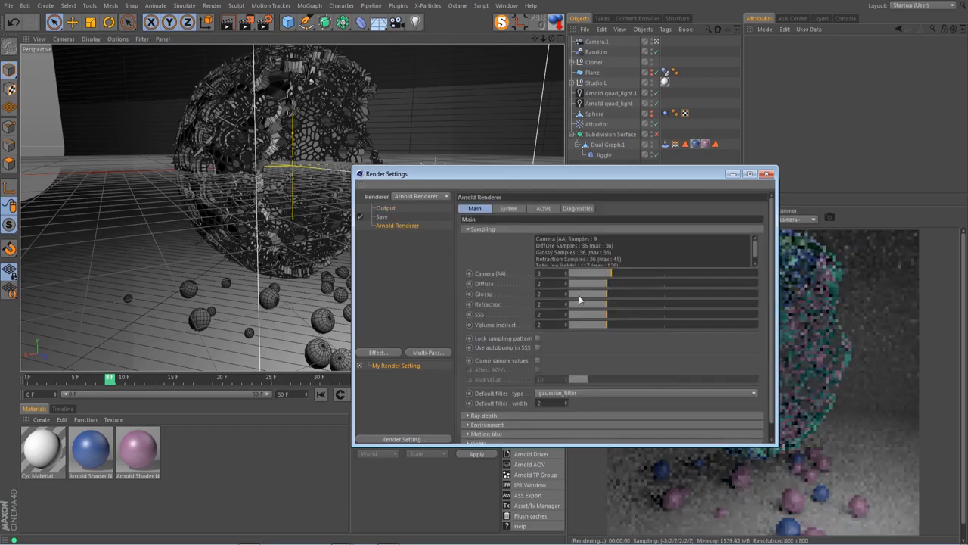
pyautogui.moveTo(588, 313); pyautogui.dragTo(569, 306)
pyautogui.moveTo(609, 274); pyautogui.dragTo(627, 274)
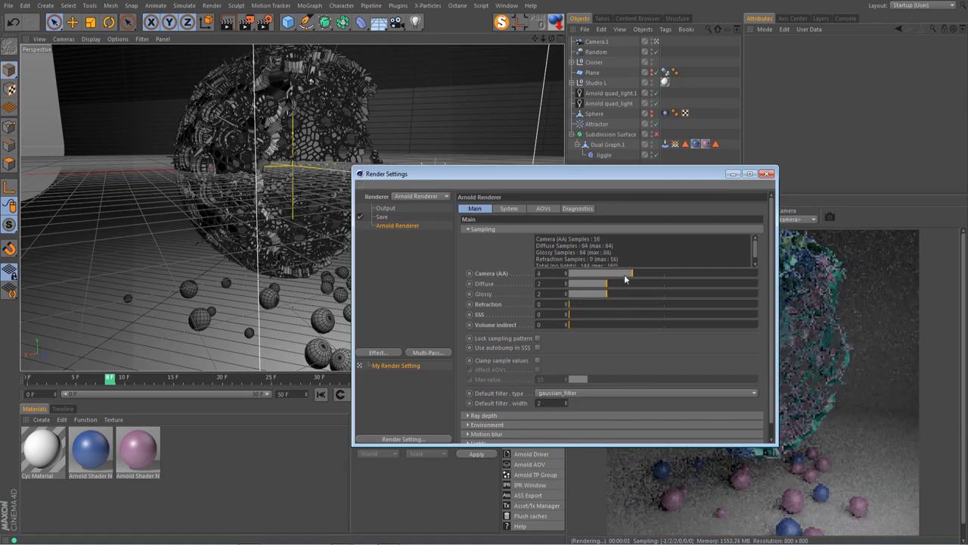
# - Set the samples of both Arnold quad lights to 3 and close the render settings
pyautogui.moveTo(726, 174); pyautogui.dragTo(615, 166)
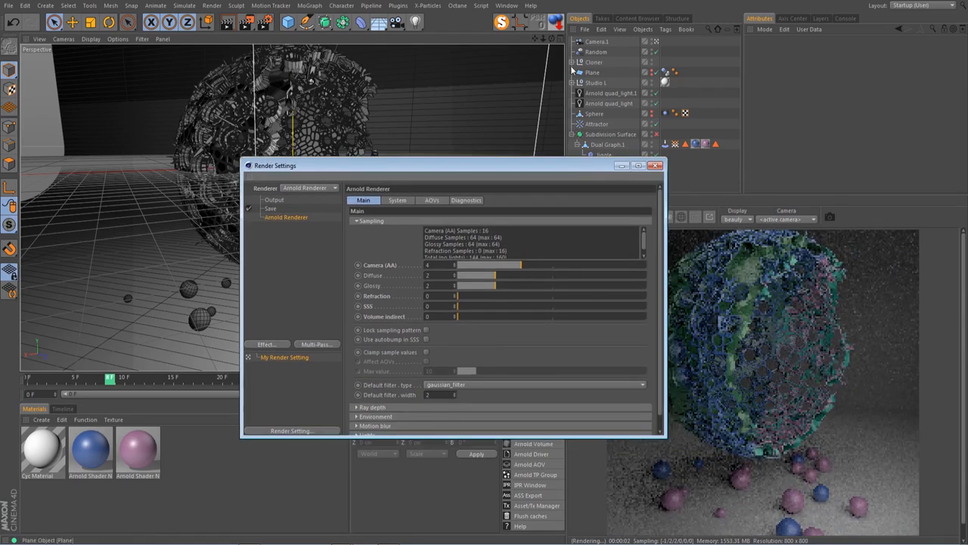
pyautogui.click(602, 94)
pyautogui.keyDown('shift'); pyautogui.click(611, 103); pyautogui.keyUp('shift')
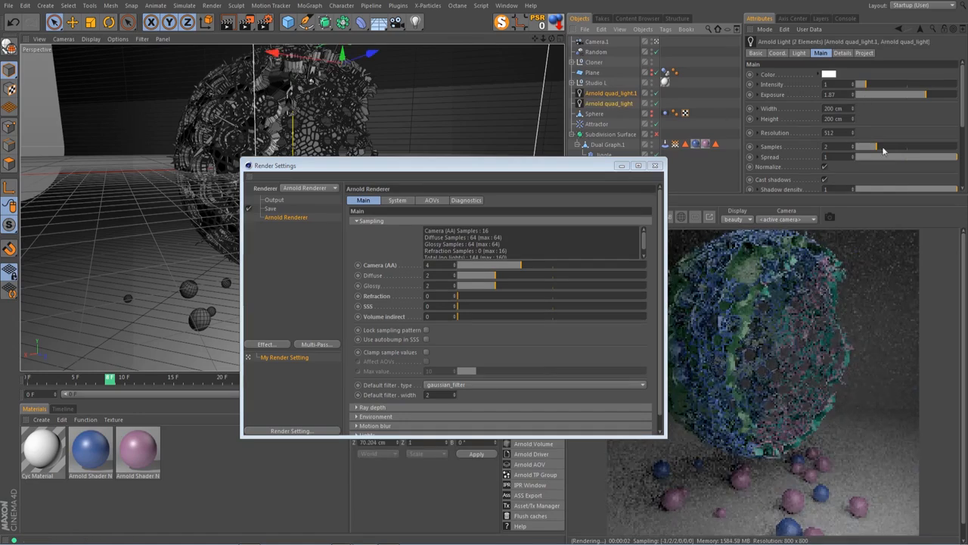
pyautogui.moveTo(876, 146); pyautogui.dragTo(886, 146)
pyautogui.click(656, 165)
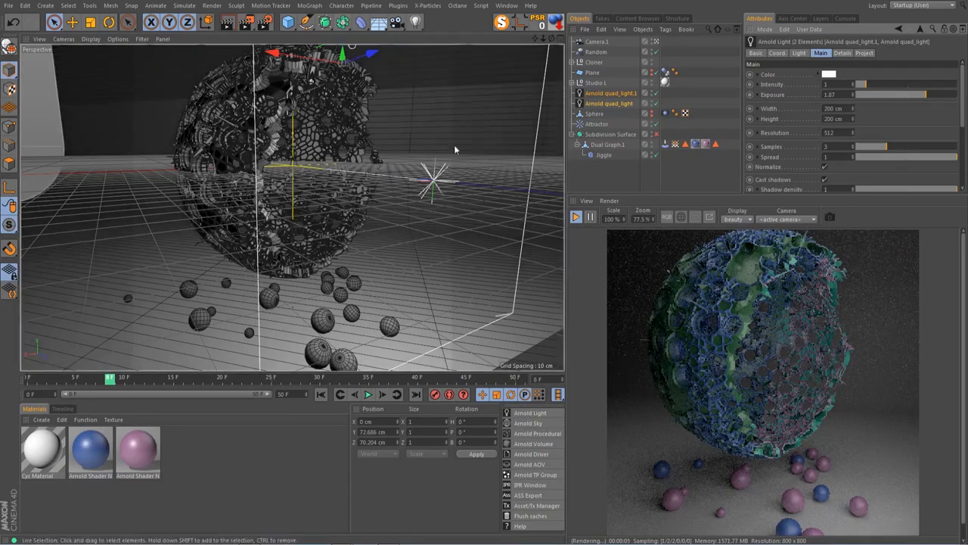
# - Start choosing the regular image's save location in the render settings and browse to the C4D\tuto folder on SSD (K:)
pyautogui.click(264, 22)
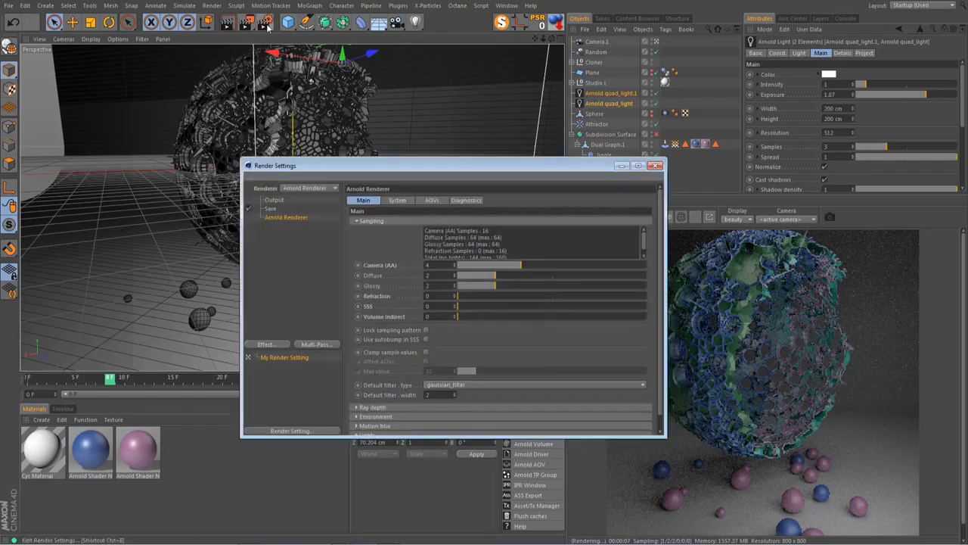
pyautogui.click(272, 210)
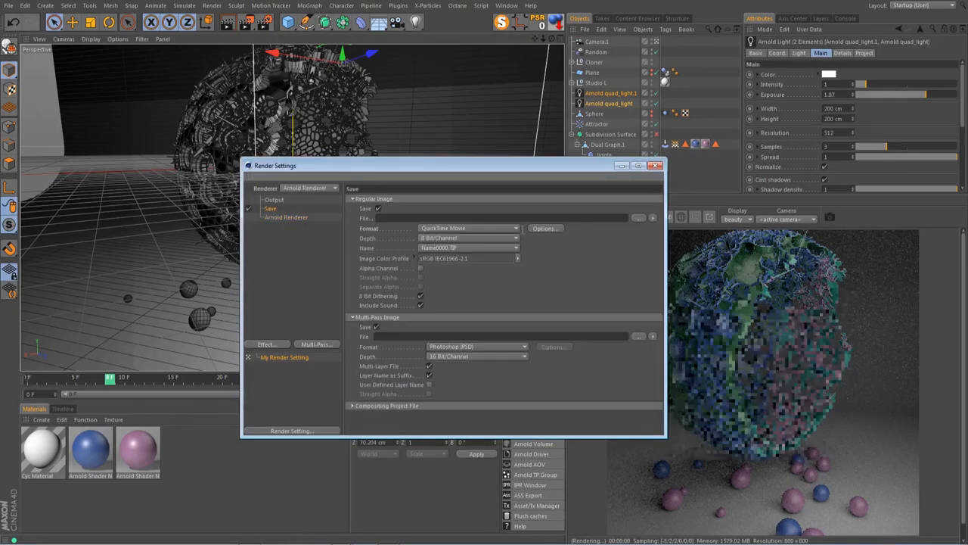
pyautogui.click(639, 218)
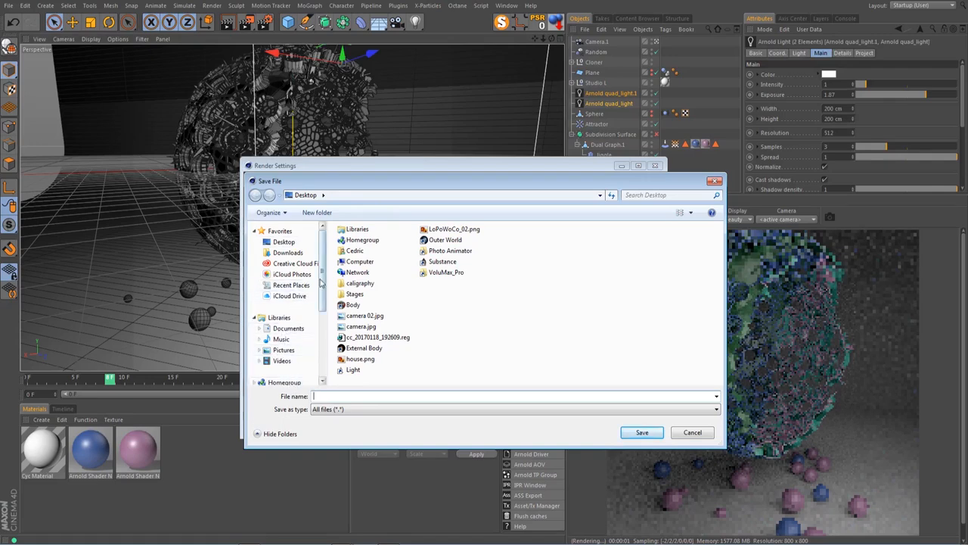
pyautogui.scroll(-4, 297, 348)
pyautogui.click(286, 335)
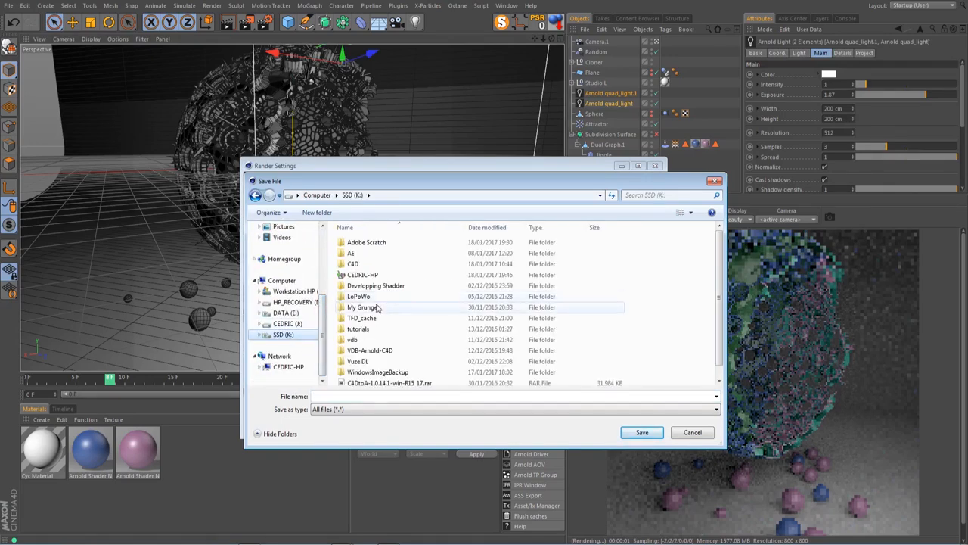
pyautogui.click(354, 264)
pyautogui.doubleClick(356, 267)
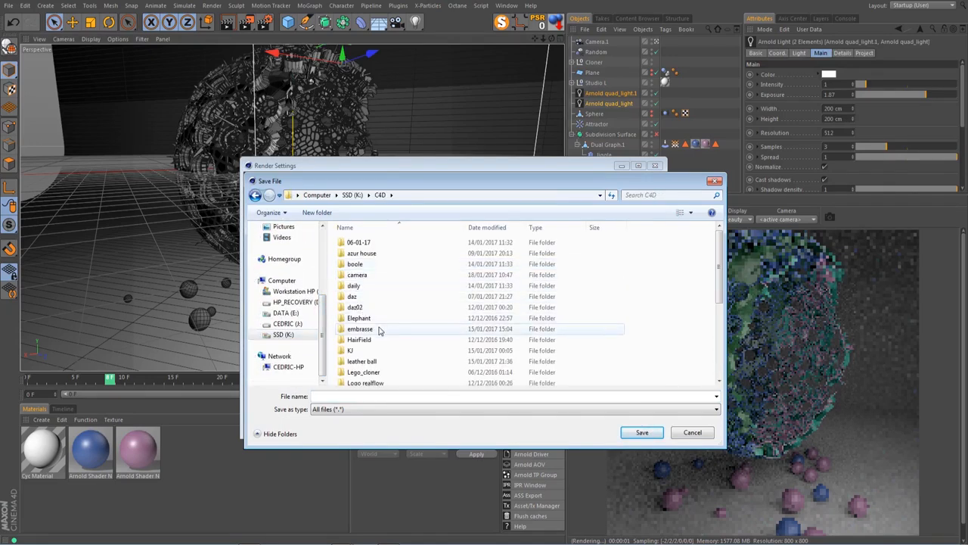
pyautogui.scroll(-1, 379, 348)
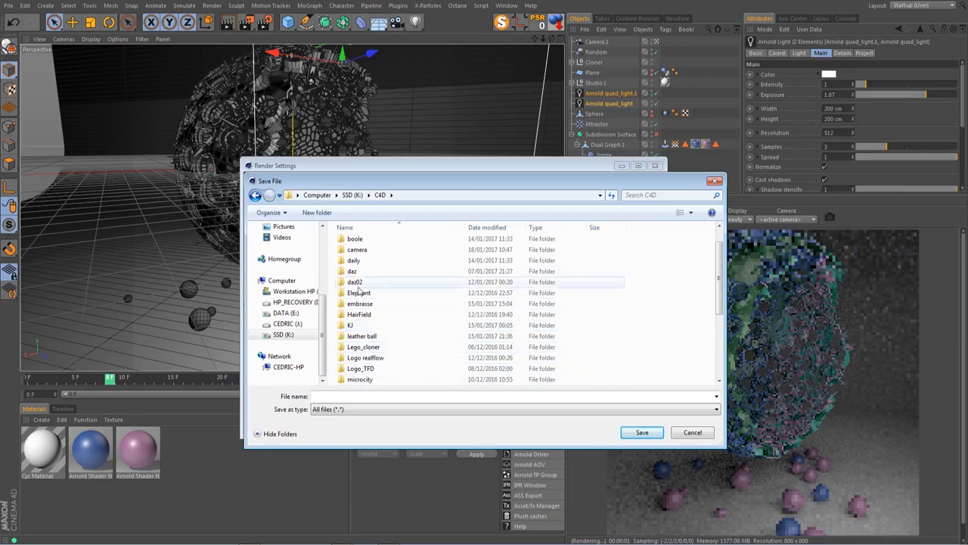
pyautogui.scroll(-3, 354, 310)
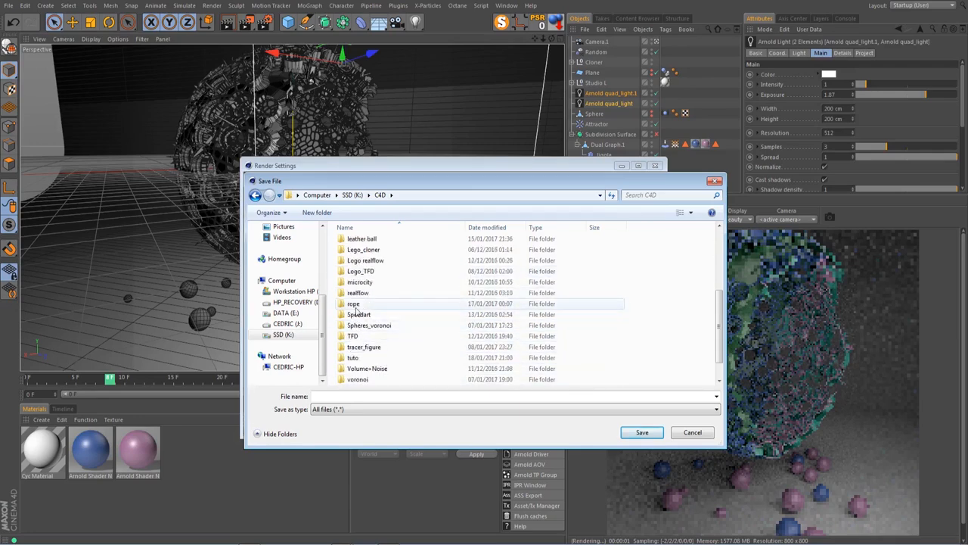
pyautogui.doubleClick(357, 358)
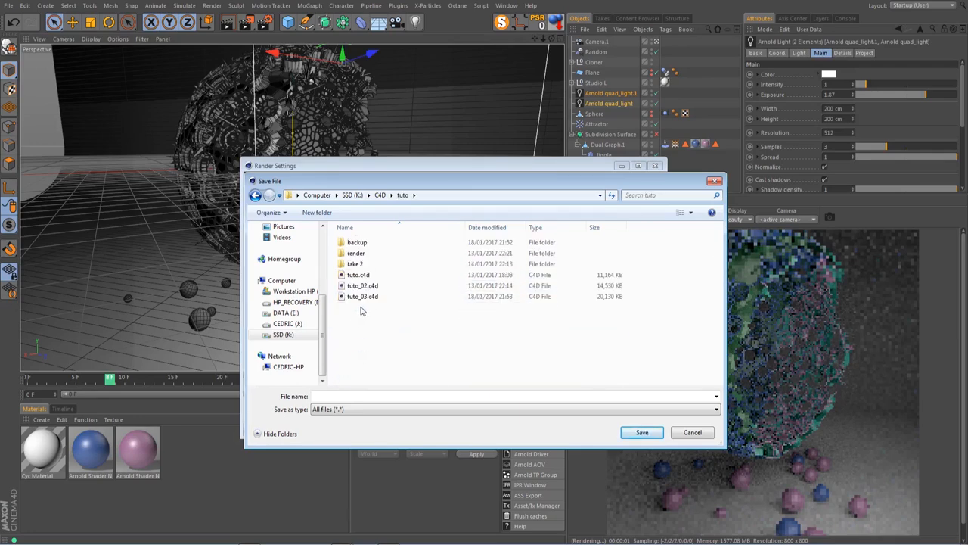
# - Create a new folder named "tuto 3 render" inside the tuto folder
pyautogui.rightClick(359, 345)
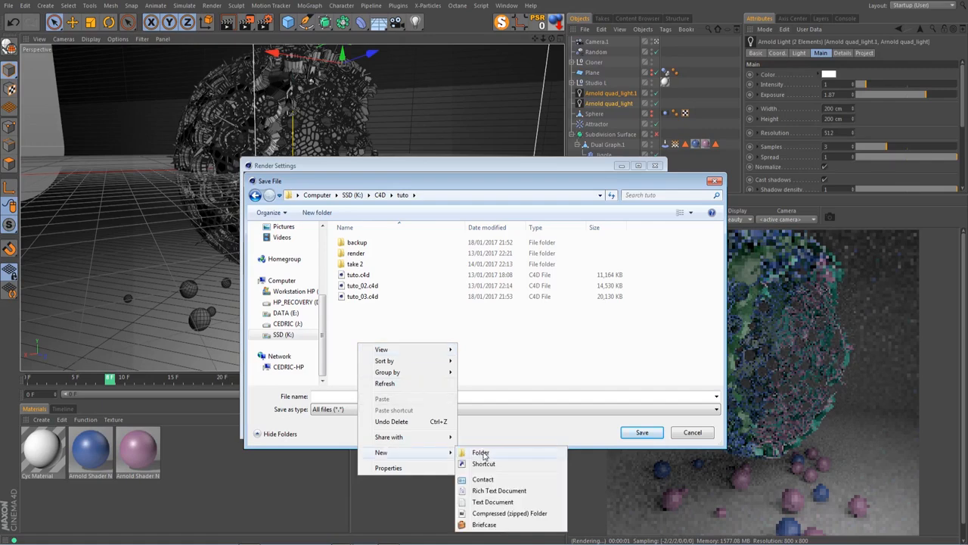
pyautogui.click(484, 452)
pyautogui.write('t')
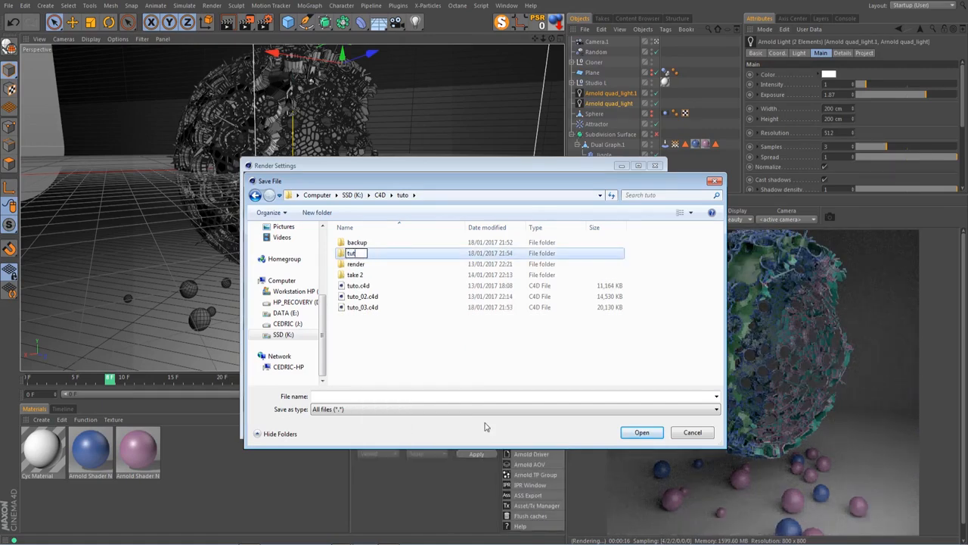
pyautogui.write('uto 3 render')
pyautogui.press('Return')
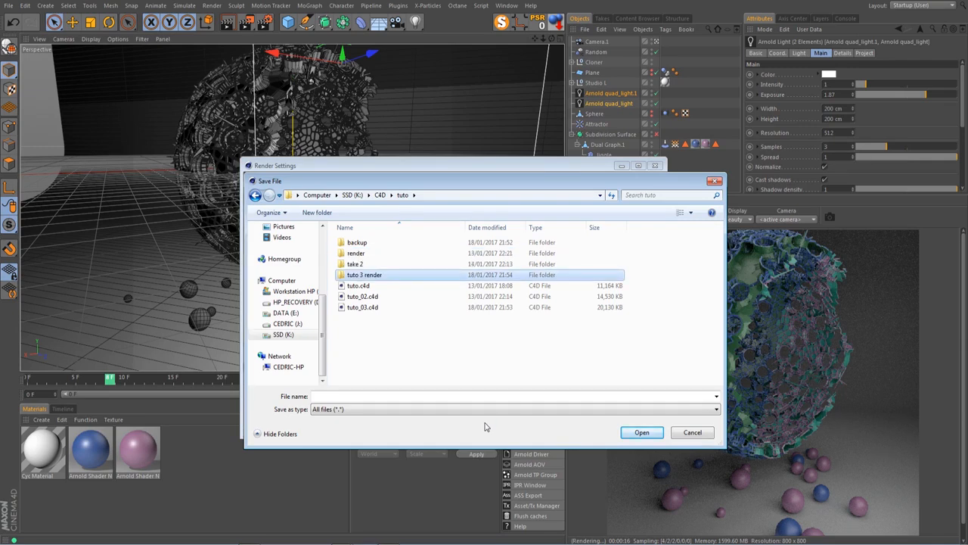
# - Set the regular image's output file to tuto_03 inside the "tuto 3 render" folder
pyautogui.doubleClick(351, 277)
pyautogui.click(343, 396)
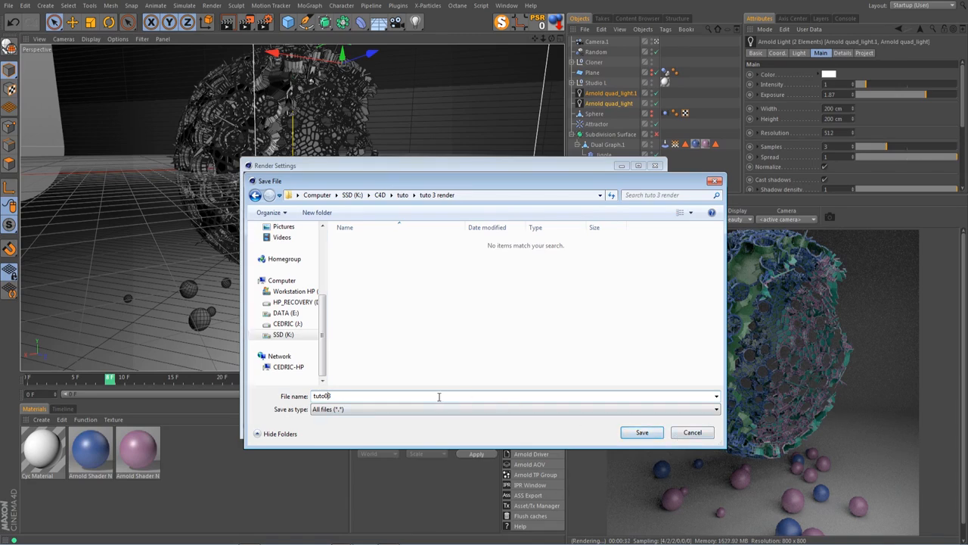
pyautogui.press('Return')
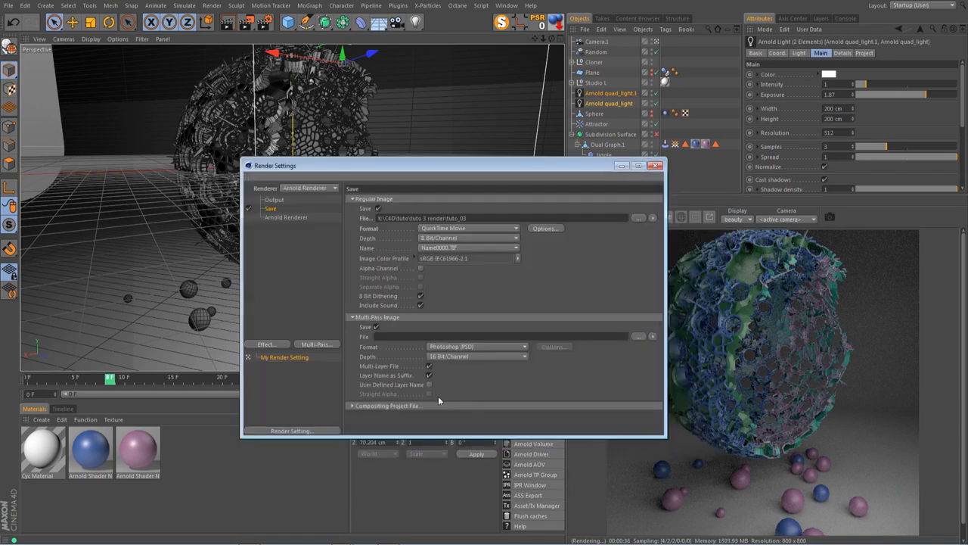
# - Set the regular image's format to Photoshop (PSD) and its depth to 16 Bit/Channel
pyautogui.click(476, 230)
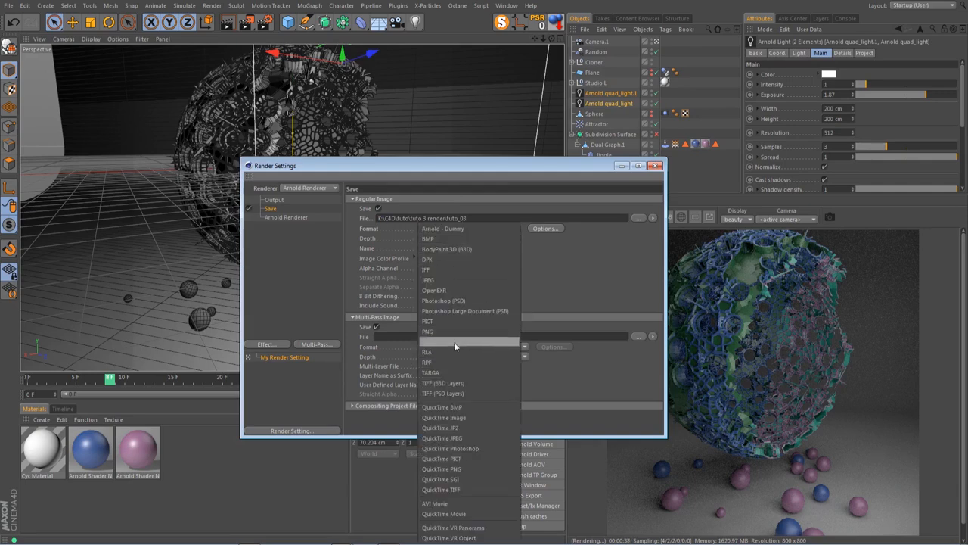
pyautogui.click(454, 301)
pyautogui.click(454, 239)
pyautogui.click(446, 261)
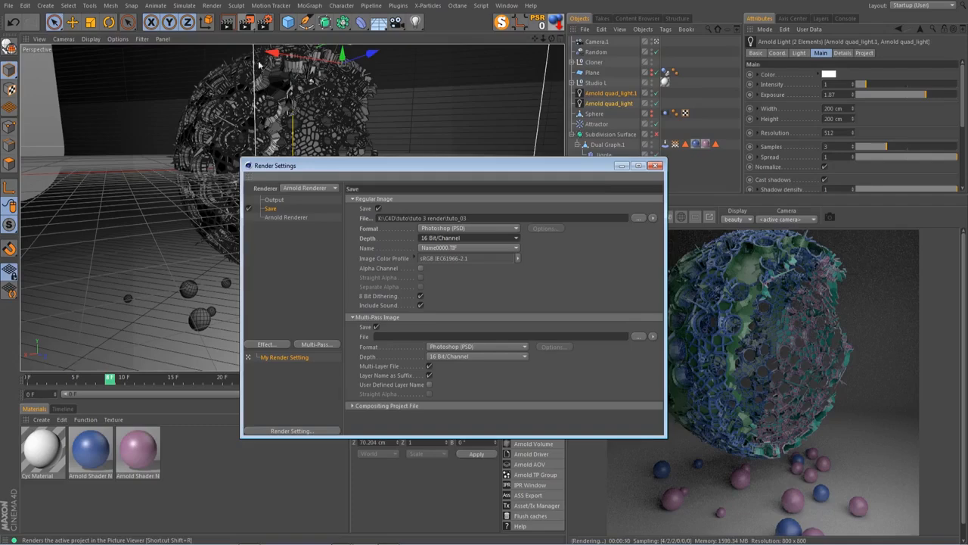
# - Close the render settings and reframe Camera.1 from a higher angle so the sphere's whole top is in frame
pyautogui.moveTo(340, 165); pyautogui.dragTo(154, 133)
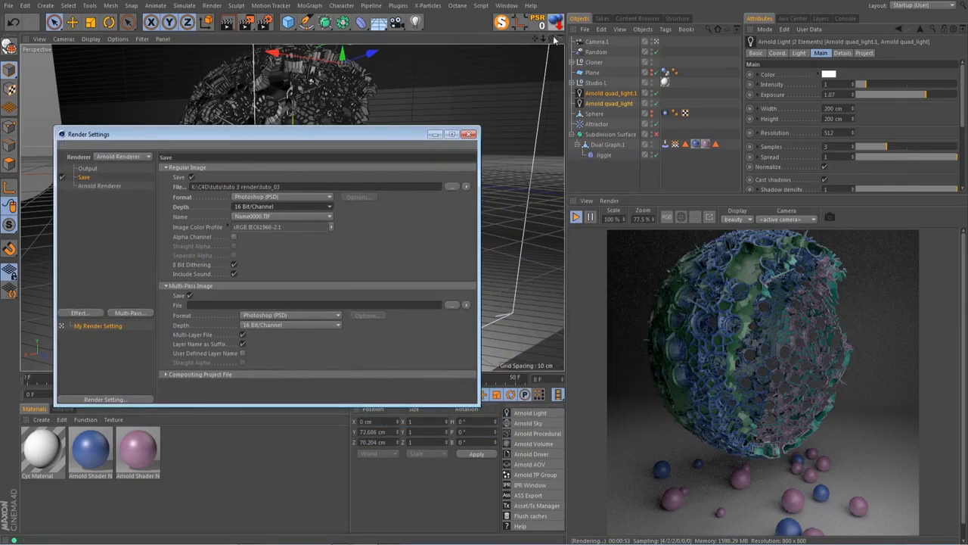
pyautogui.moveTo(537, 39); pyautogui.dragTo(536, 64)
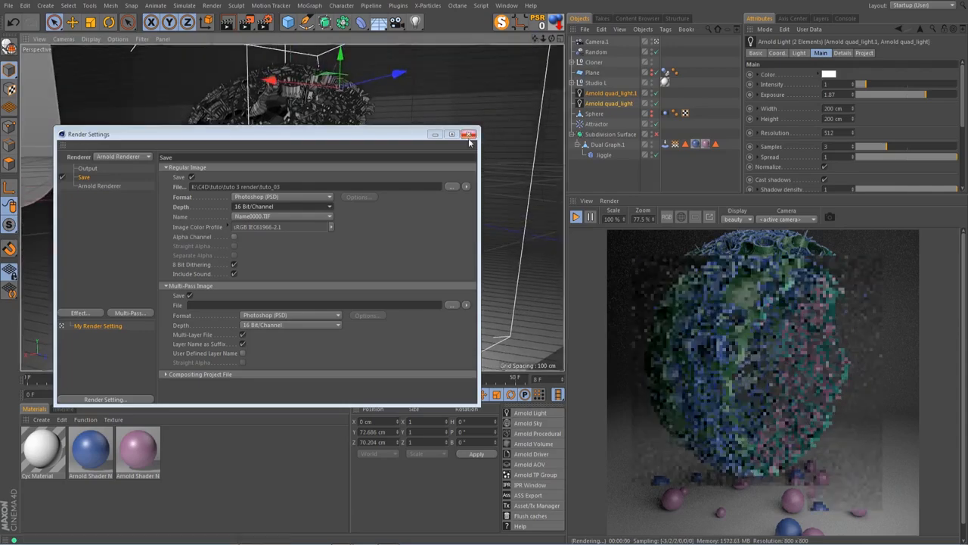
pyautogui.click(469, 134)
pyautogui.moveTo(553, 38)
pyautogui.mouseDown()
pyautogui.moveTo(553, 22)
pyautogui.moveTo(553, 55)
pyautogui.moveTo(536, 41)
pyautogui.mouseUp()
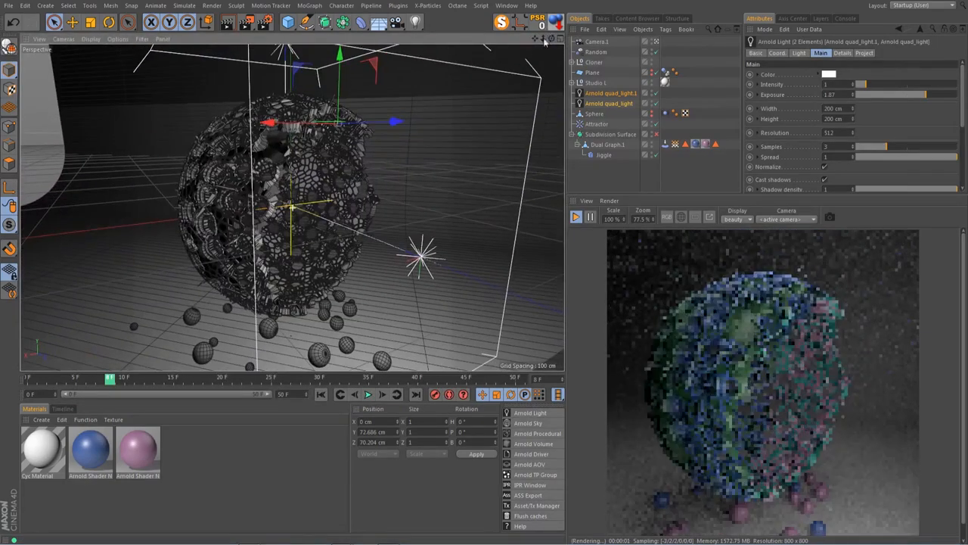
# - Set Camera.1's focal length to the Wide Angle (25 mm) preset
pyautogui.click(597, 41)
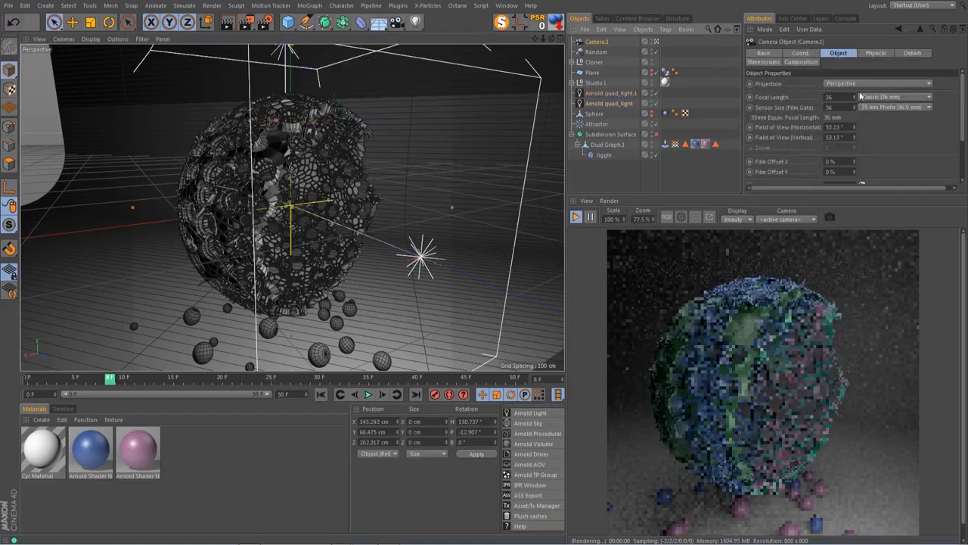
pyautogui.click(895, 97)
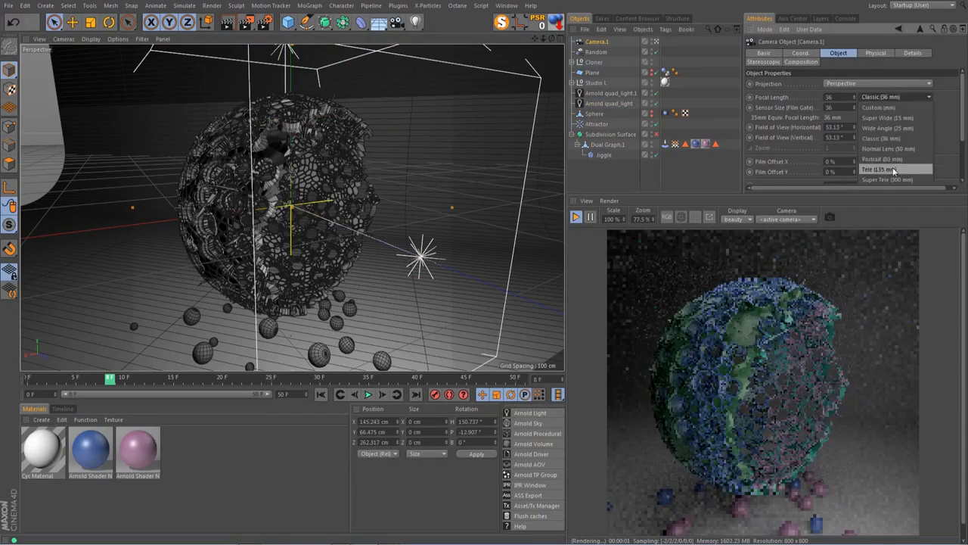
pyautogui.click(900, 128)
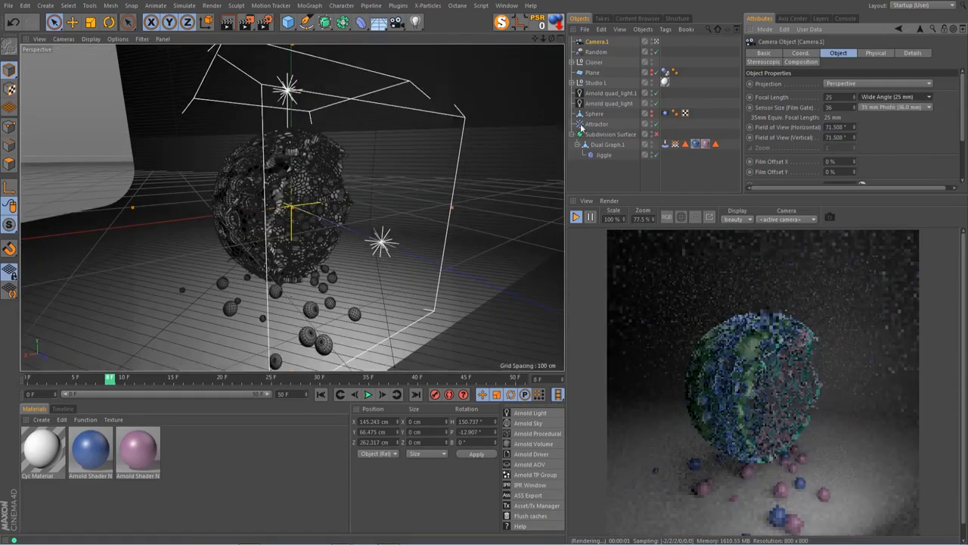
# - Move Camera.1 closer to the perforated sphere and shift it so the whole sphere and the small balls below are in frame
pyautogui.moveTo(535, 39)
pyautogui.mouseDown()
pyautogui.moveTo(528, 24)
pyautogui.moveTo(492, 42)
pyautogui.moveTo(544, 40)
pyautogui.mouseUp()
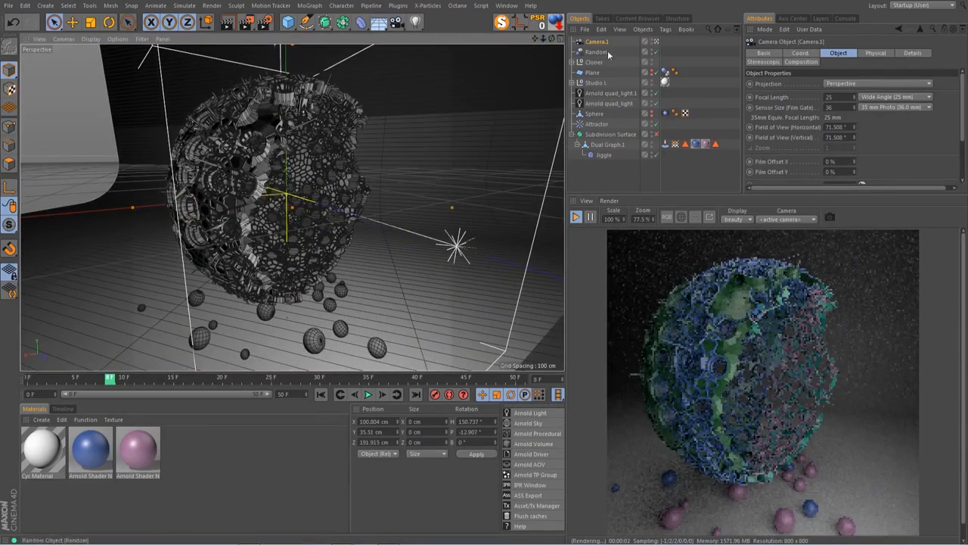
pyautogui.scroll(-1, 722, 418)
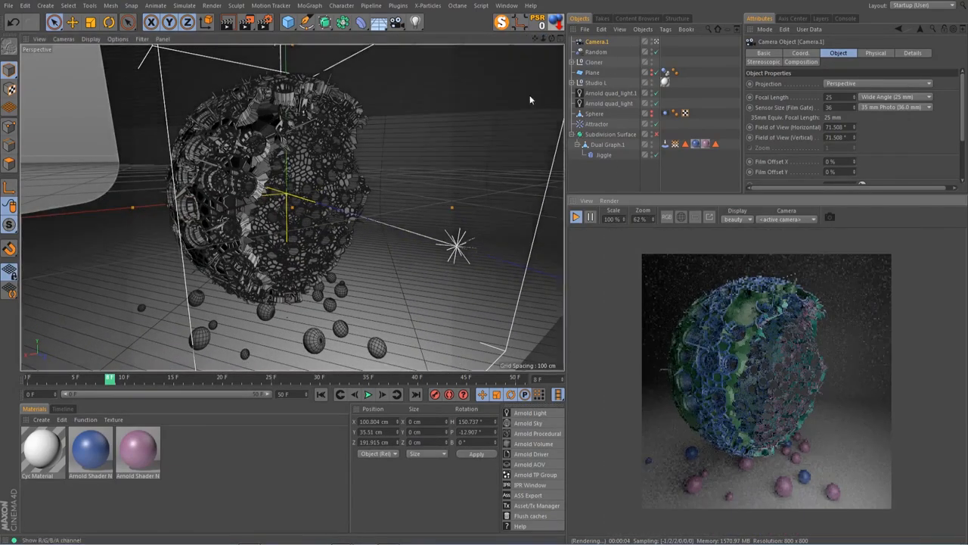
pyautogui.moveTo(535, 38); pyautogui.dragTo(554, 32)
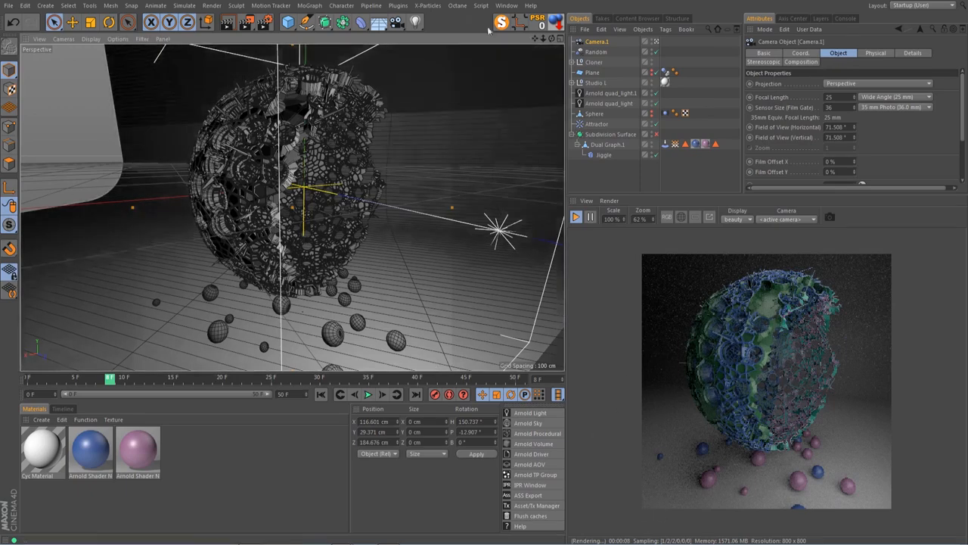
pyautogui.moveTo(534, 39); pyautogui.dragTo(534, 47)
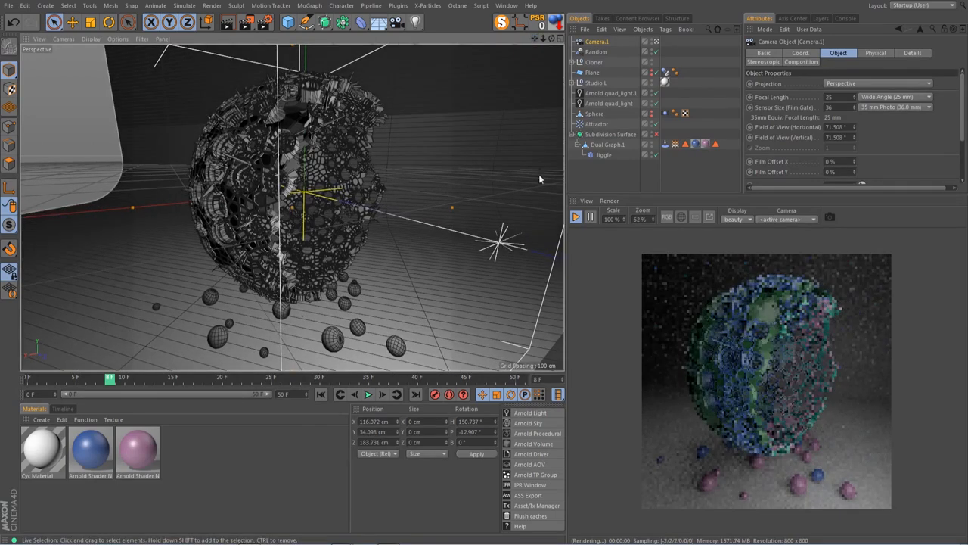
# - Set the exposure of the Arnold quad_light to 3.55 and select the Subdivision Surface object
pyautogui.click(602, 104)
pyautogui.moveTo(945, 96); pyautogui.dragTo(939, 96)
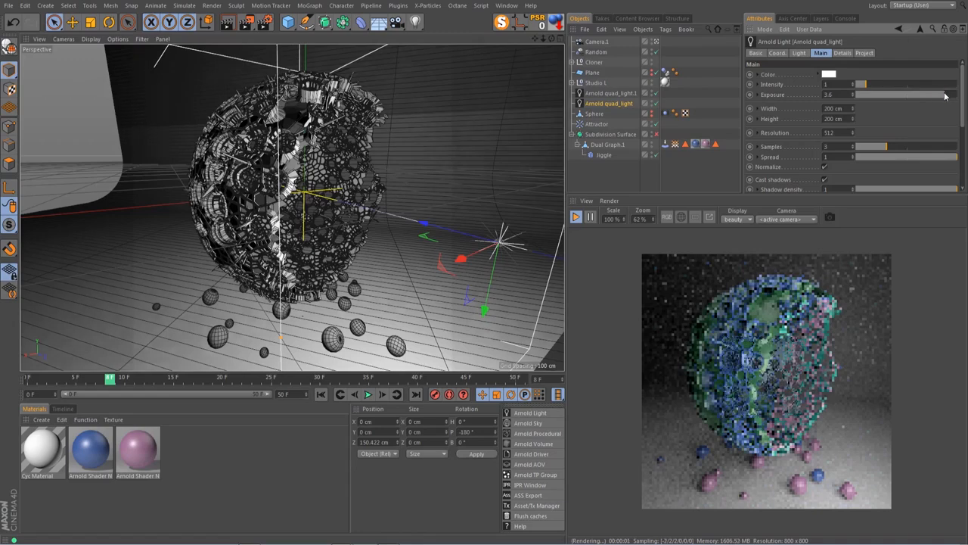
pyautogui.moveTo(945, 96); pyautogui.dragTo(944, 96)
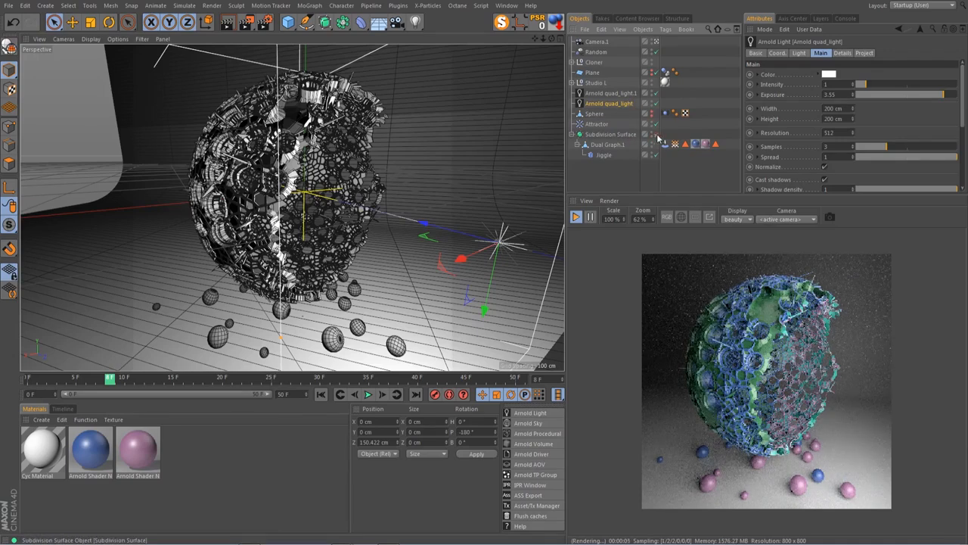
pyautogui.click(610, 133)
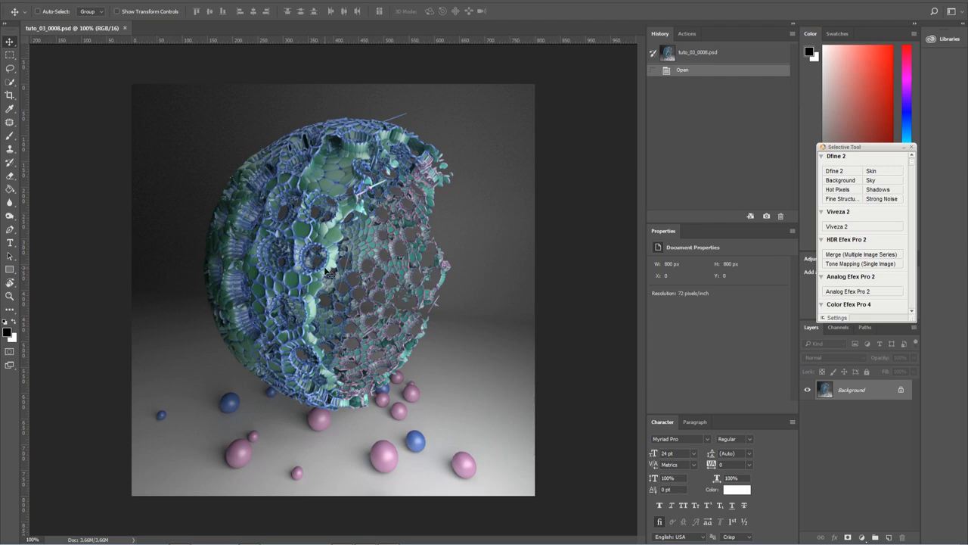
# - Switch to Photoshop and examine the render tuto_03_0008.psd at 200% and as a whole image
pyautogui.hotkey('ctrl', '+')
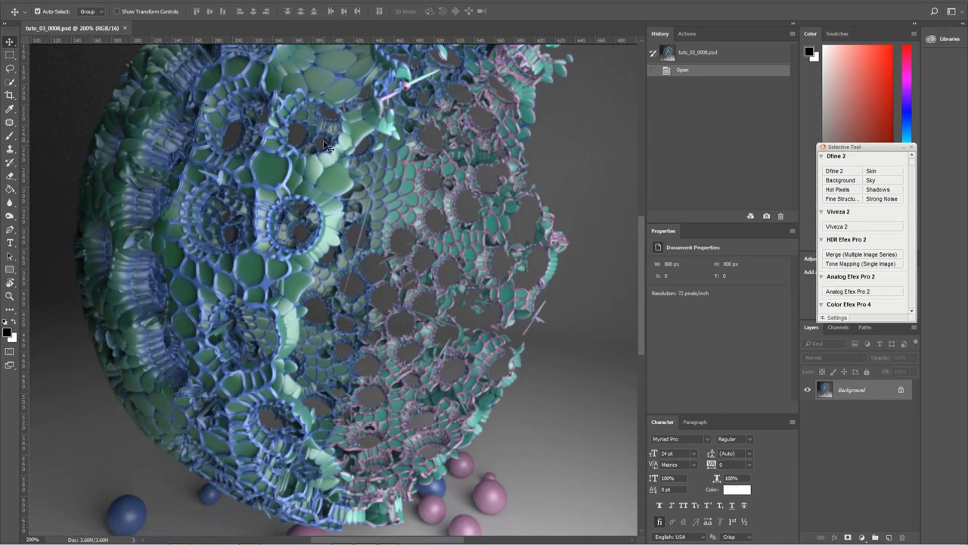
pyautogui.hotkey('ctrl', '-')
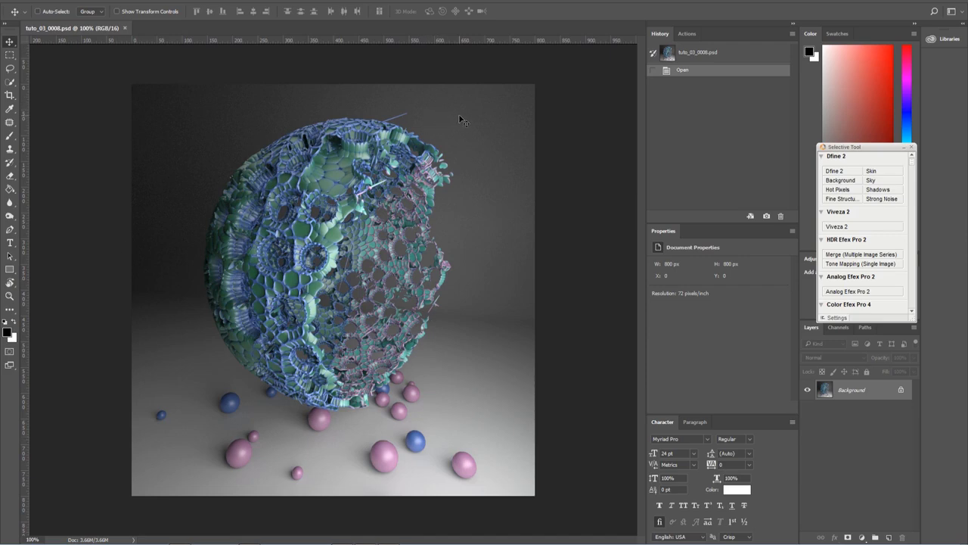
pyautogui.hotkey('ctrl', '+')
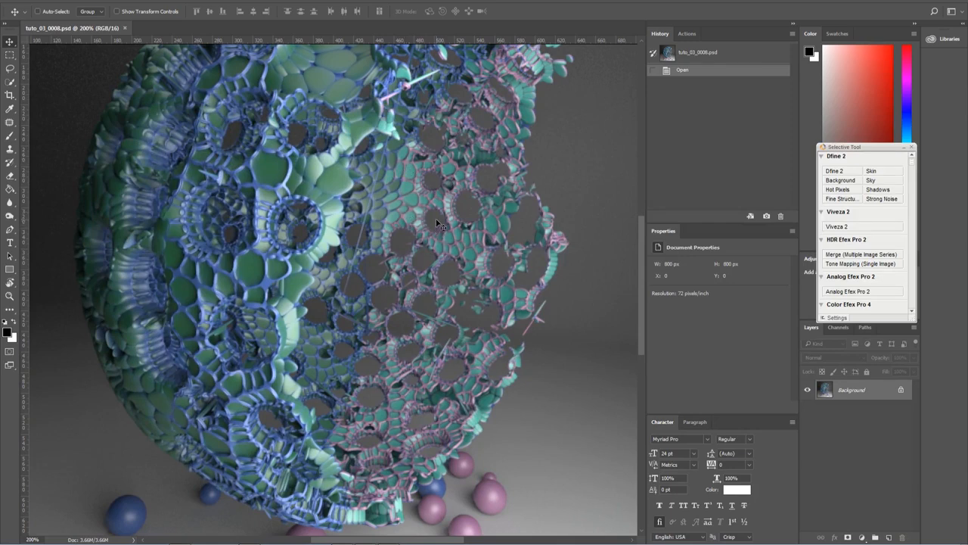
pyautogui.moveTo(455, 244); pyautogui.dragTo(482, 276)
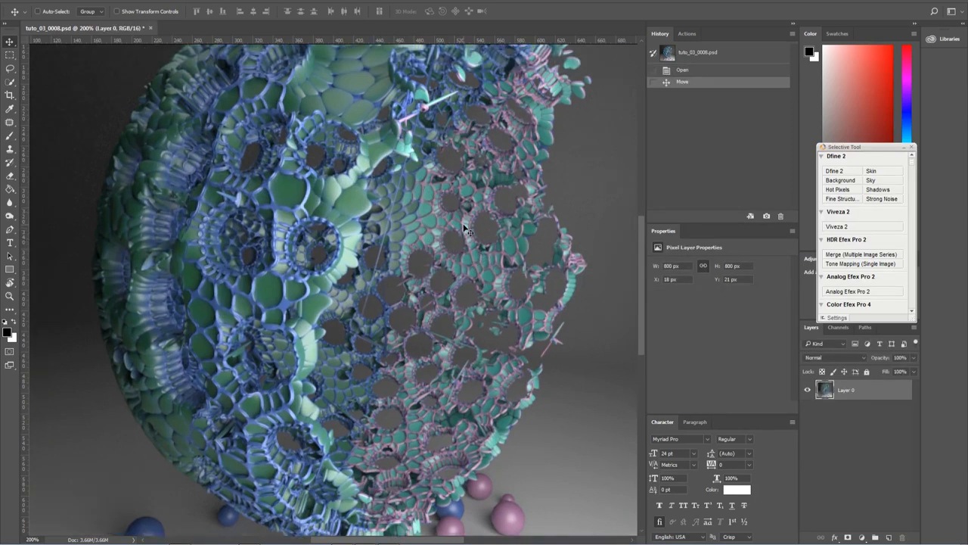
pyautogui.hotkey('ctrl', 'z')
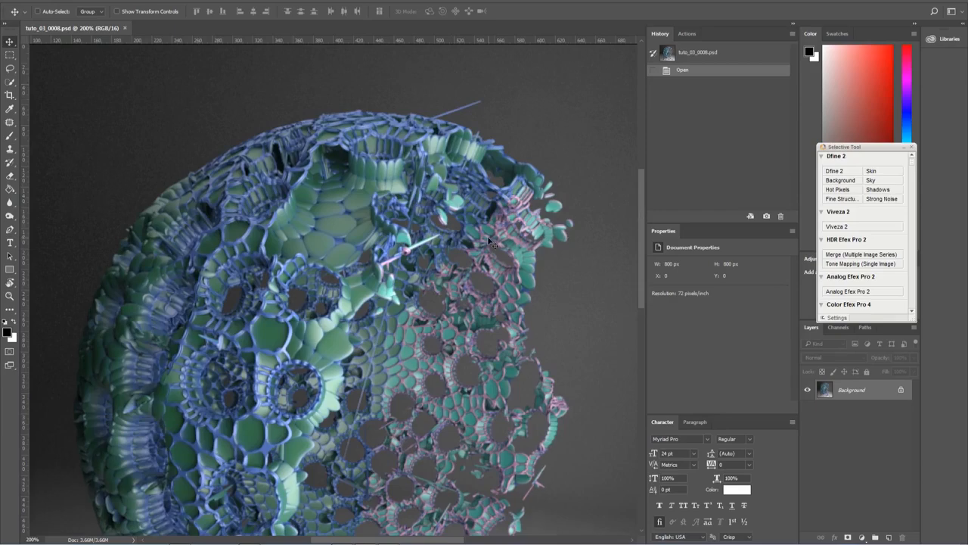
pyautogui.hotkey('ctrl', '0')
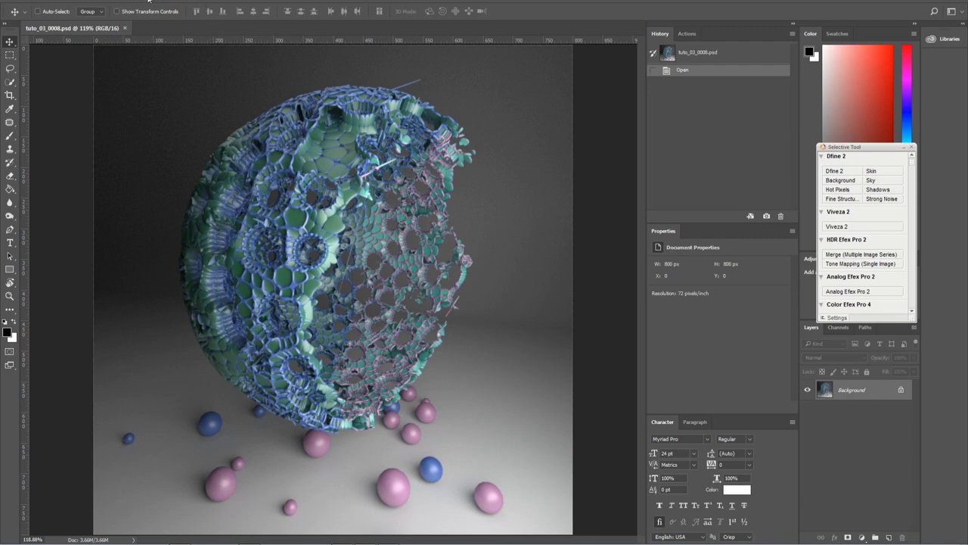
# - Open the render in the Nik Collection filter Analog Efex Pro 2 and reposition its window
pyautogui.click(154, 0)
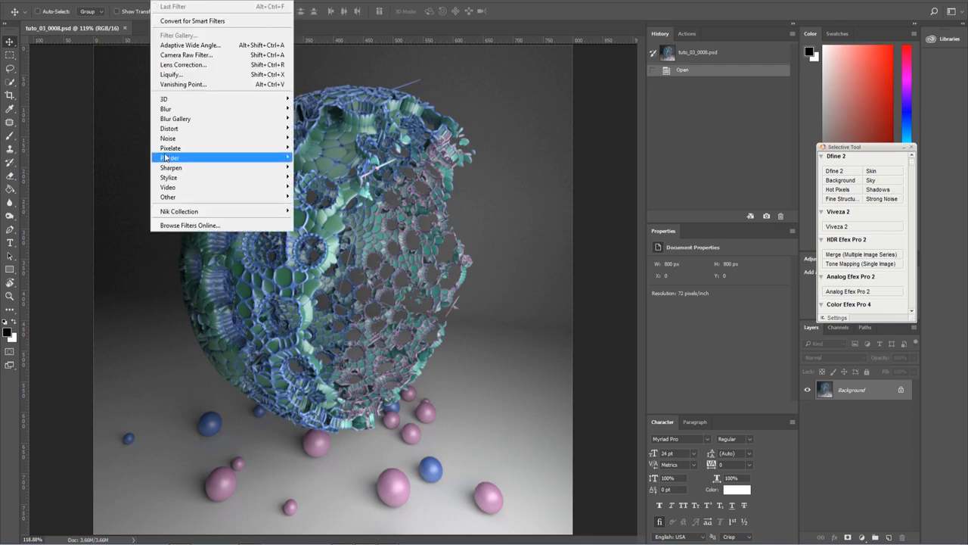
pyautogui.moveTo(167, 214)
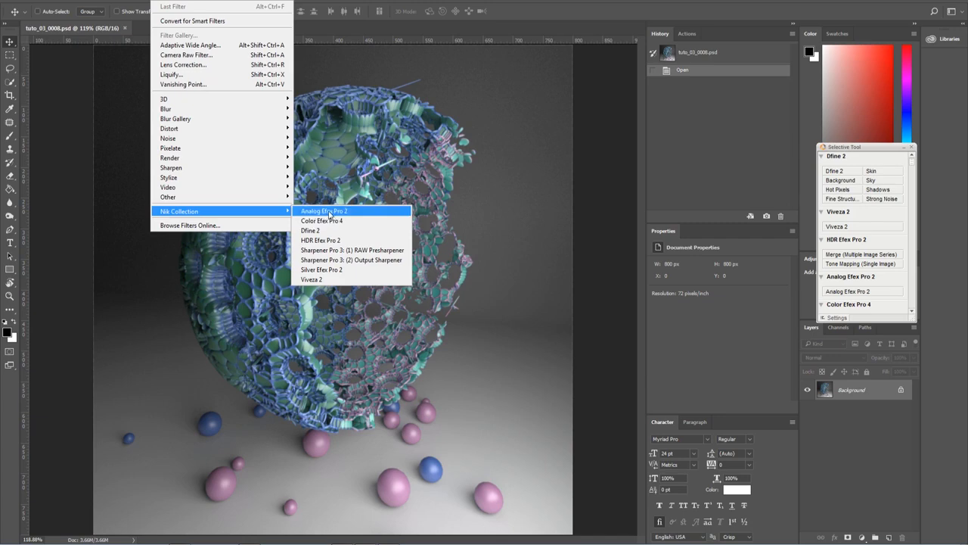
pyautogui.click(321, 215)
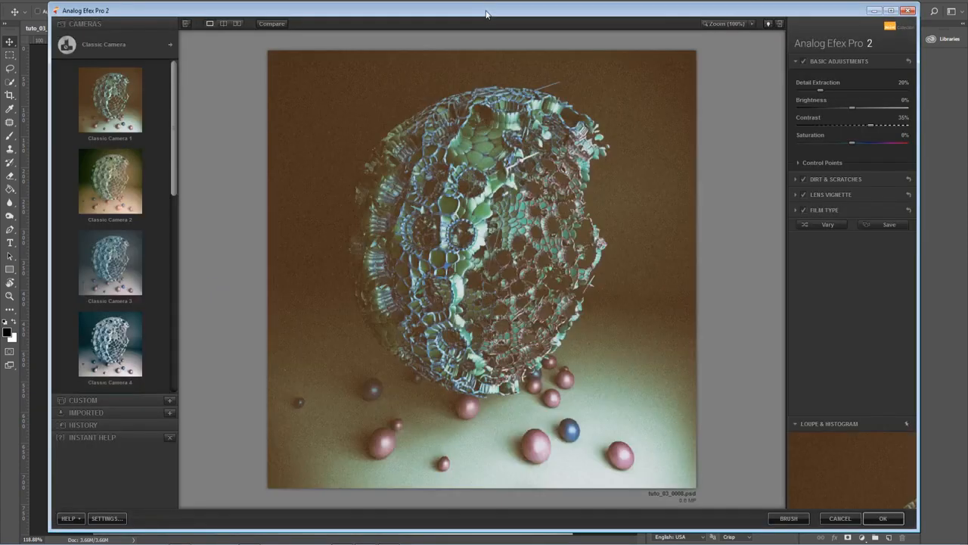
pyautogui.moveTo(487, 14); pyautogui.dragTo(451, 2)
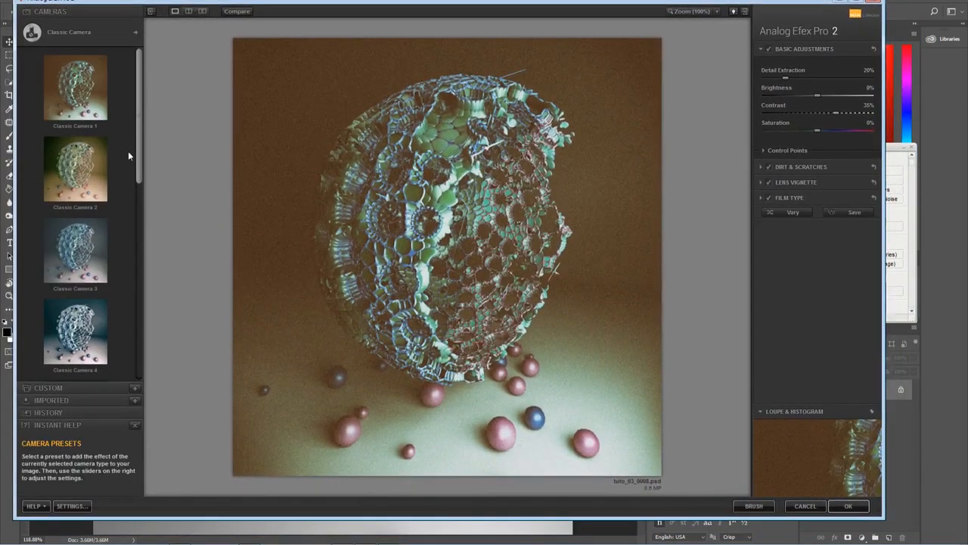
pyautogui.moveTo(423, 4); pyautogui.dragTo(439, 6)
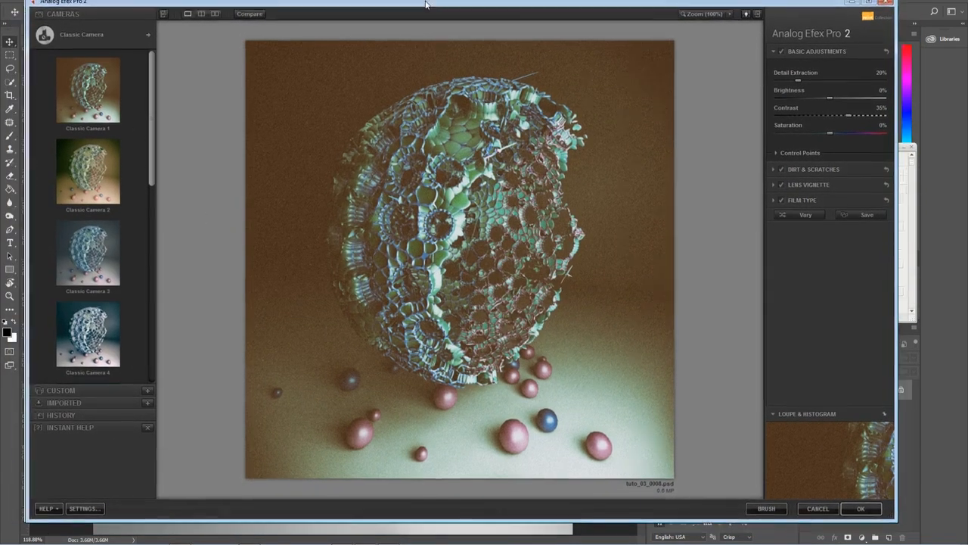
# - Try the Colour Cast tool combination on the render with its Colour Cast 2 and Colour Cast 3 presets
pyautogui.click(150, 35)
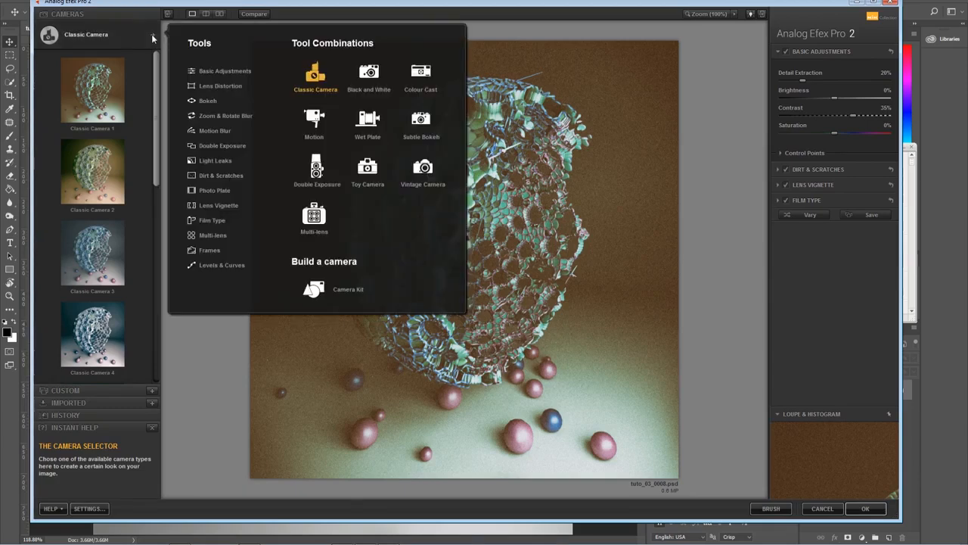
pyautogui.click(420, 75)
pyautogui.scroll(-2, 155, 123)
pyautogui.click(93, 147)
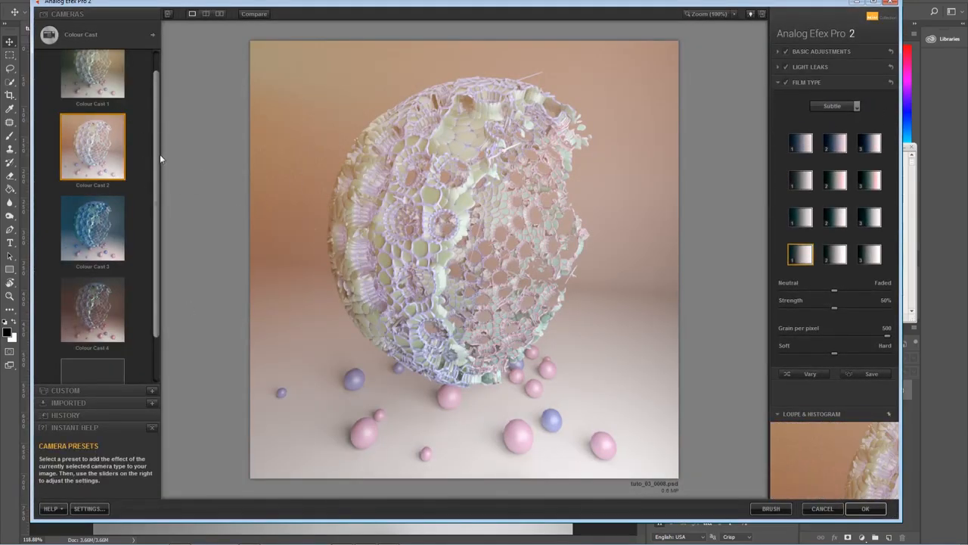
pyautogui.scroll(2, 157, 176)
pyautogui.click(107, 100)
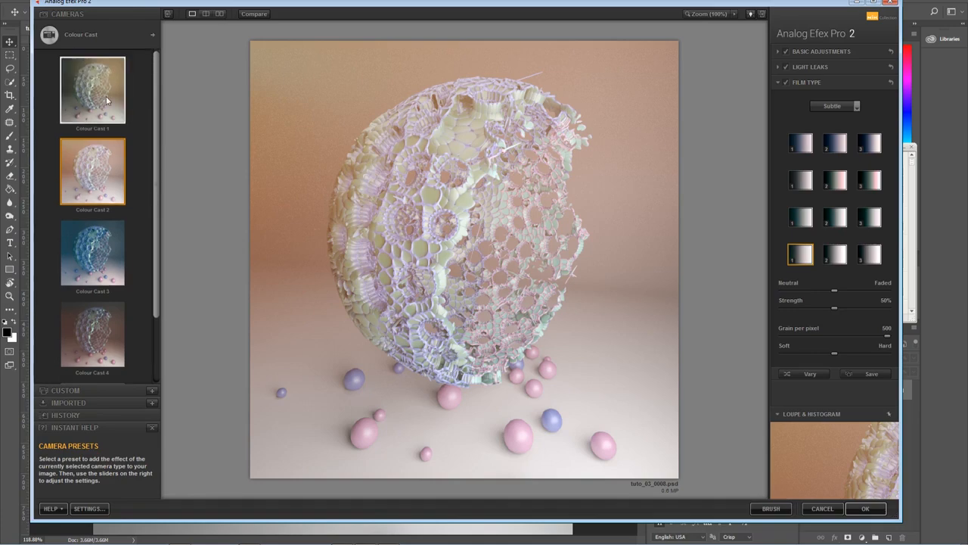
pyautogui.click(93, 253)
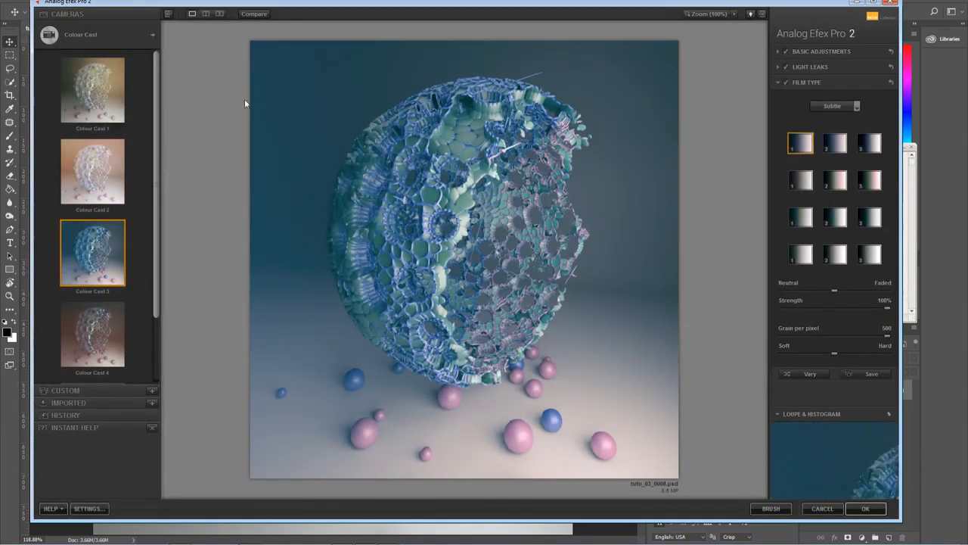
# - Compare the Colour Cast 4 preset on the render and return to Colour Cast 3
pyautogui.moveTo(156, 121); pyautogui.dragTo(158, 225)
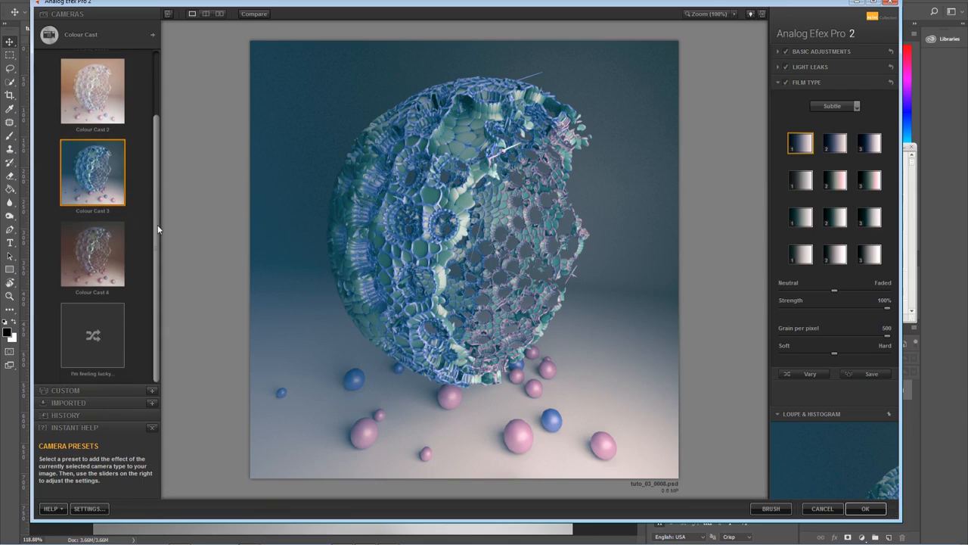
pyautogui.click(89, 262)
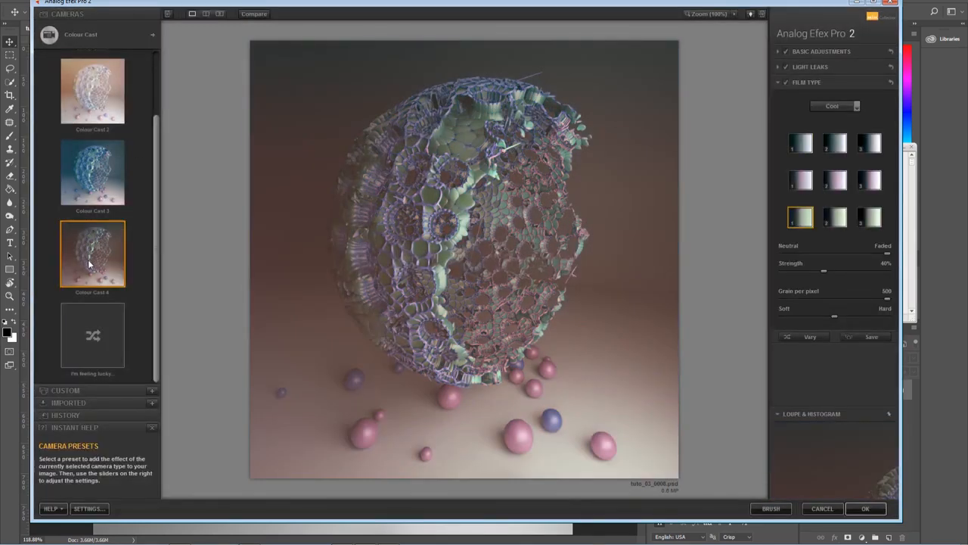
pyautogui.moveTo(157, 187); pyautogui.dragTo(154, 118)
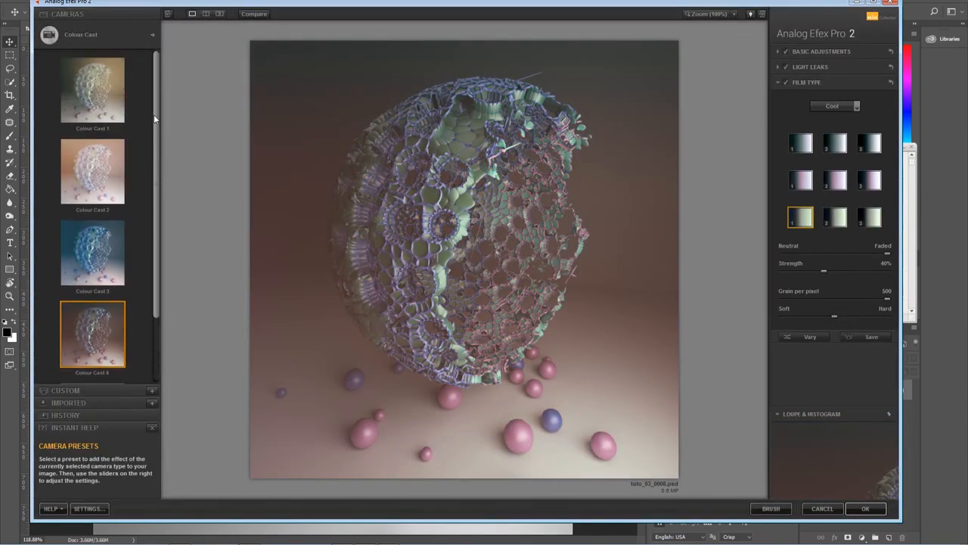
pyautogui.click(97, 276)
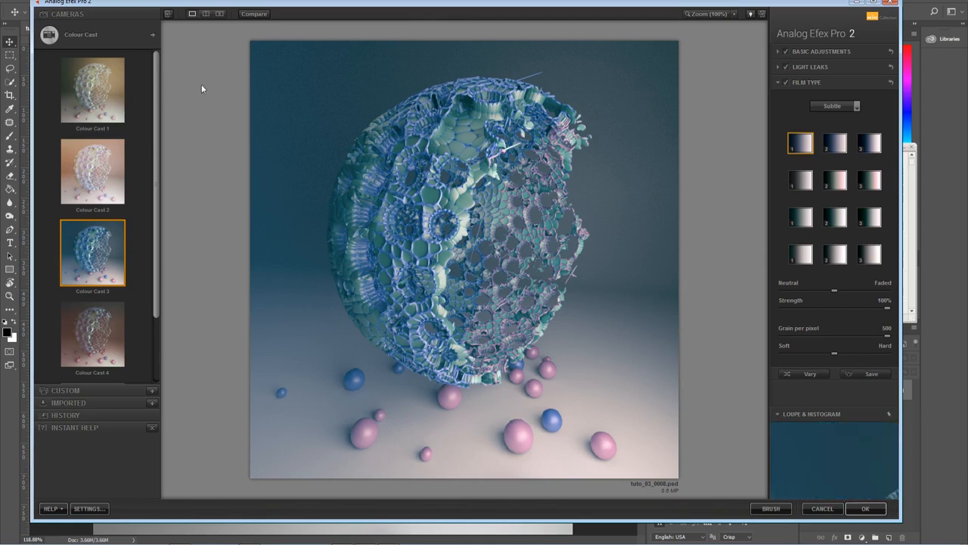
pyautogui.moveTo(155, 137)
pyautogui.mouseDown()
pyautogui.moveTo(155, 252)
pyautogui.moveTo(159, 147)
pyautogui.mouseUp()
# - Switch to the Classic Camera tool combination and try its Classic Camera 4 and Classic Camera 7 presets on the render
pyautogui.click(153, 34)
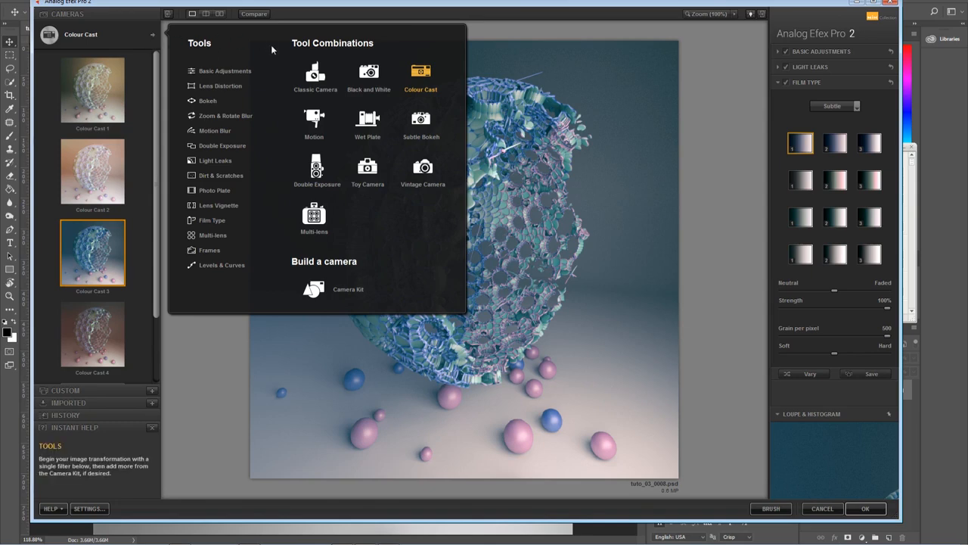
pyautogui.click(314, 75)
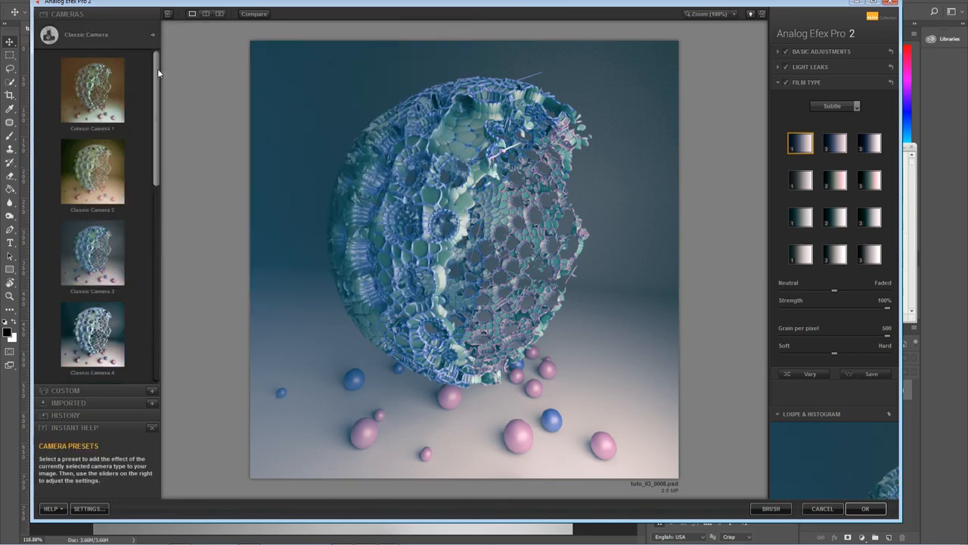
pyautogui.moveTo(157, 69); pyautogui.dragTo(156, 136)
pyautogui.click(91, 162)
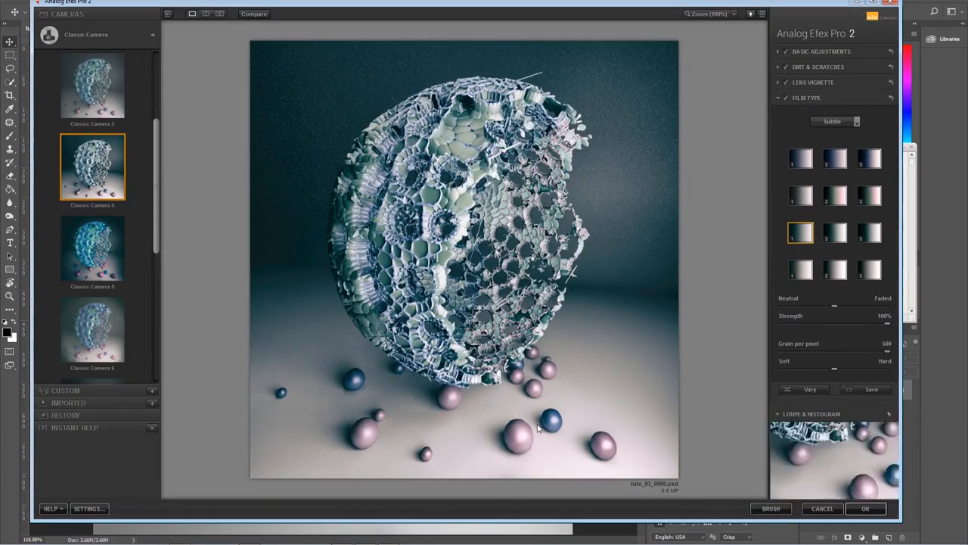
pyautogui.moveTo(158, 166); pyautogui.dragTo(157, 237)
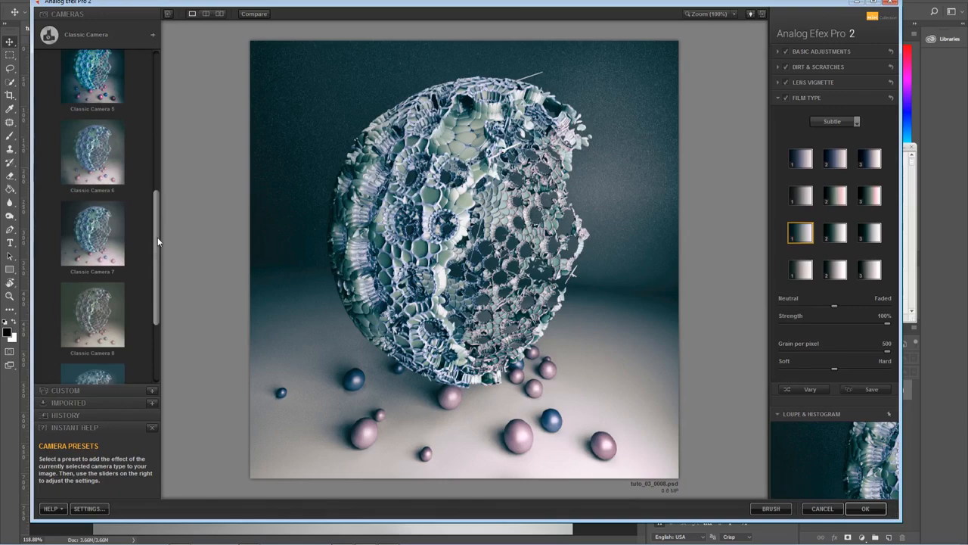
pyautogui.click(105, 239)
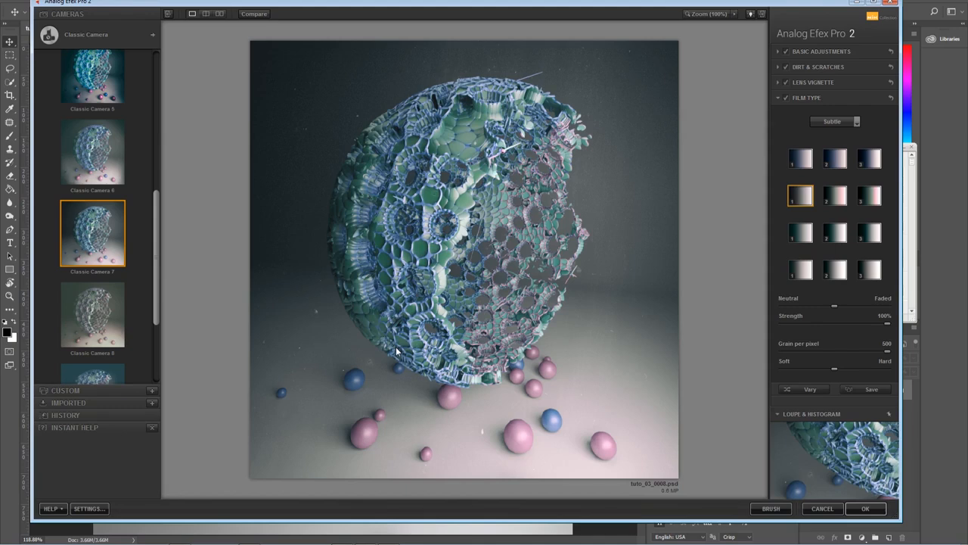
# - Try the Classic Camera 8 preset on the render and replace it with Classic Camera 5
pyautogui.scroll(-3, 151, 288)
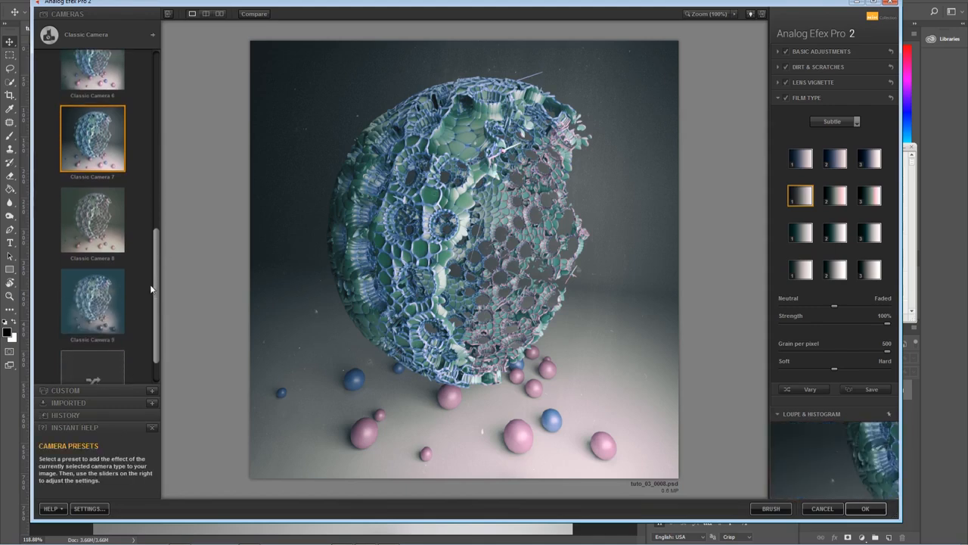
pyautogui.click(103, 245)
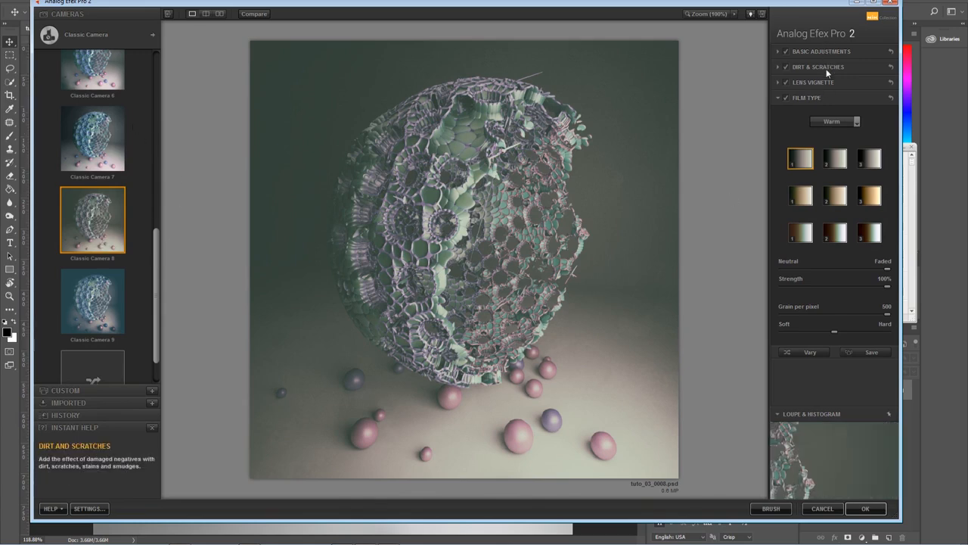
pyautogui.moveTo(154, 278); pyautogui.dragTo(165, 186)
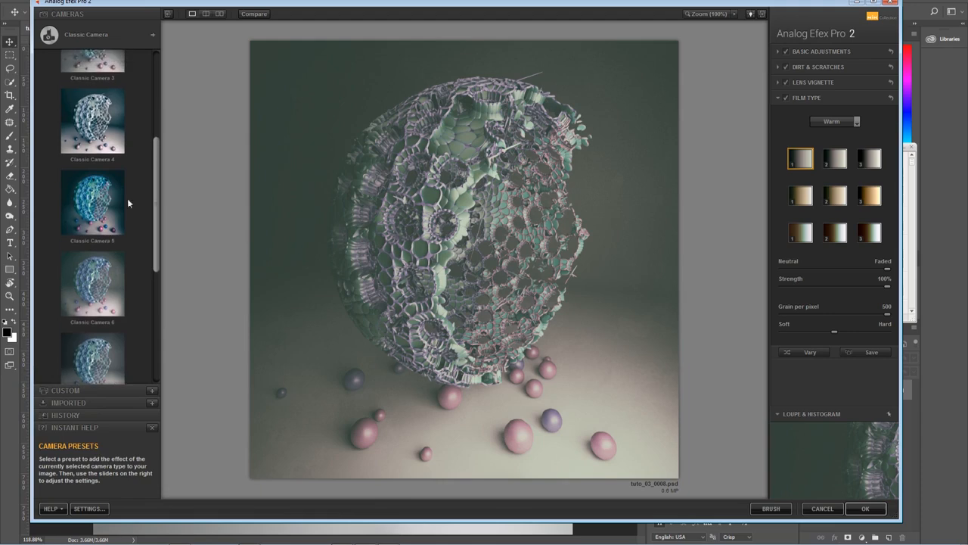
pyautogui.click(105, 202)
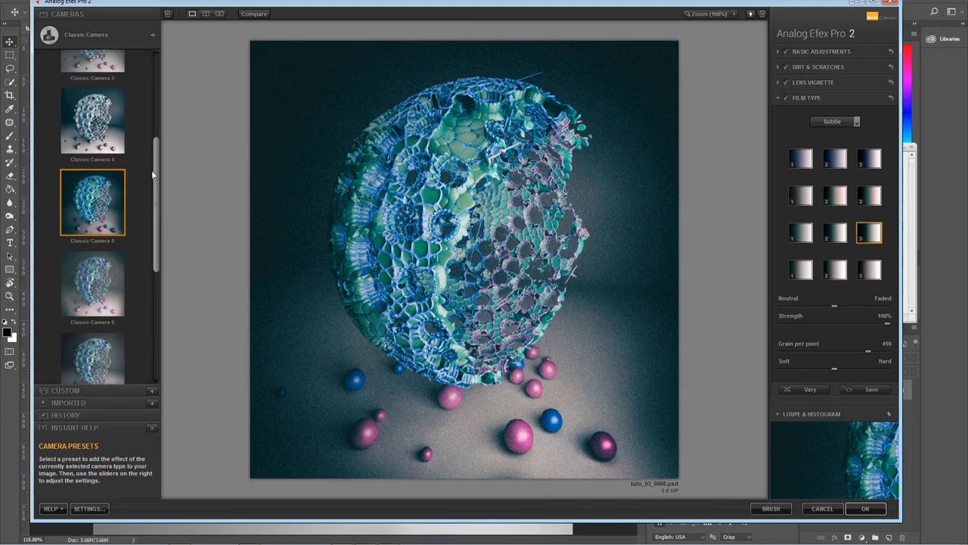
# - Switch to the Colour Cast tool combination, try its Colour Cast 2 preset and apply Colour Cast 3 to the render
pyautogui.moveTo(157, 164); pyautogui.dragTo(158, 79)
pyautogui.click(154, 34)
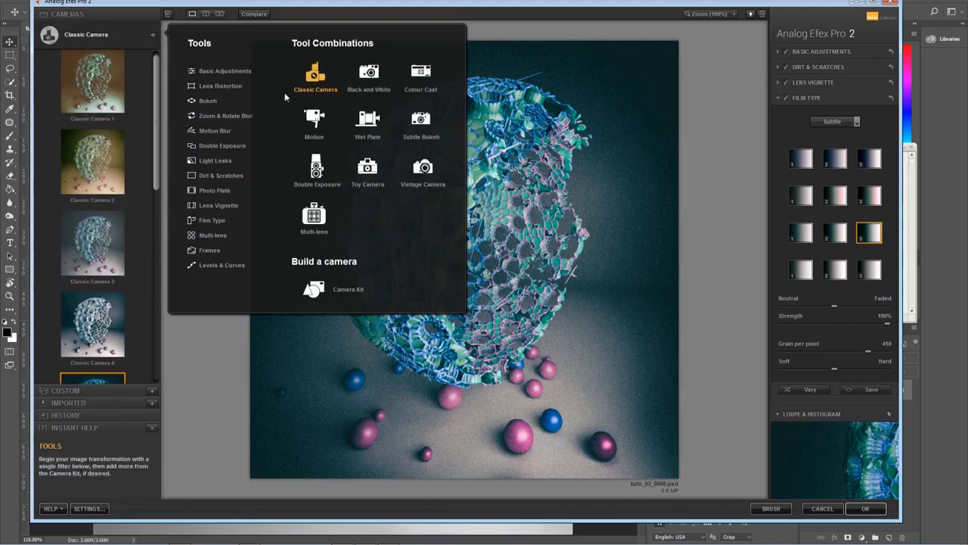
pyautogui.click(422, 73)
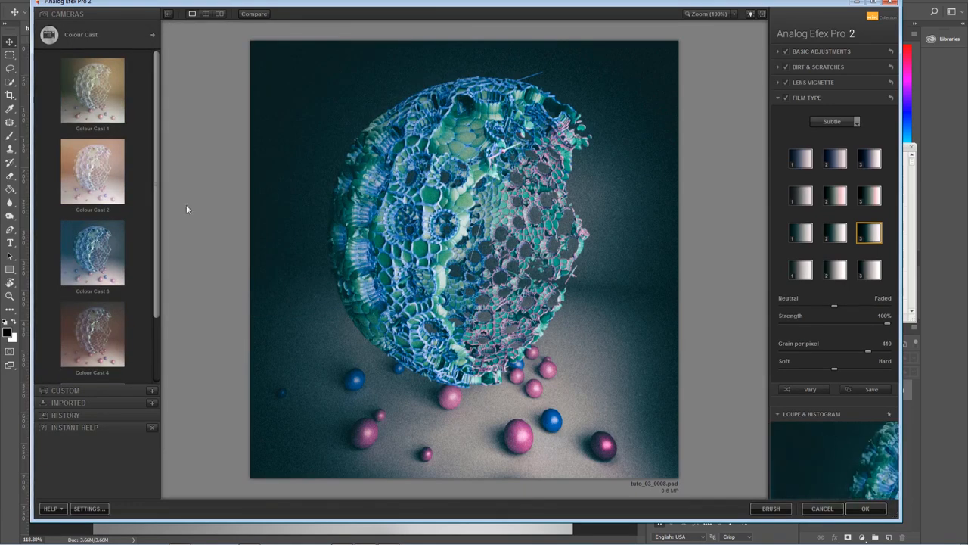
pyautogui.click(112, 183)
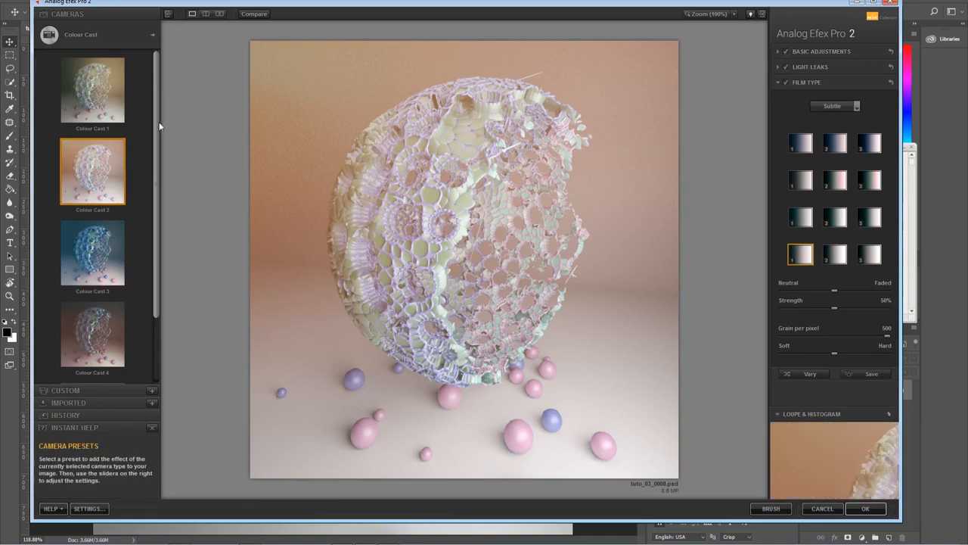
pyautogui.moveTo(158, 124)
pyautogui.mouseDown()
pyautogui.moveTo(158, 190)
pyautogui.moveTo(156, 122)
pyautogui.mouseUp()
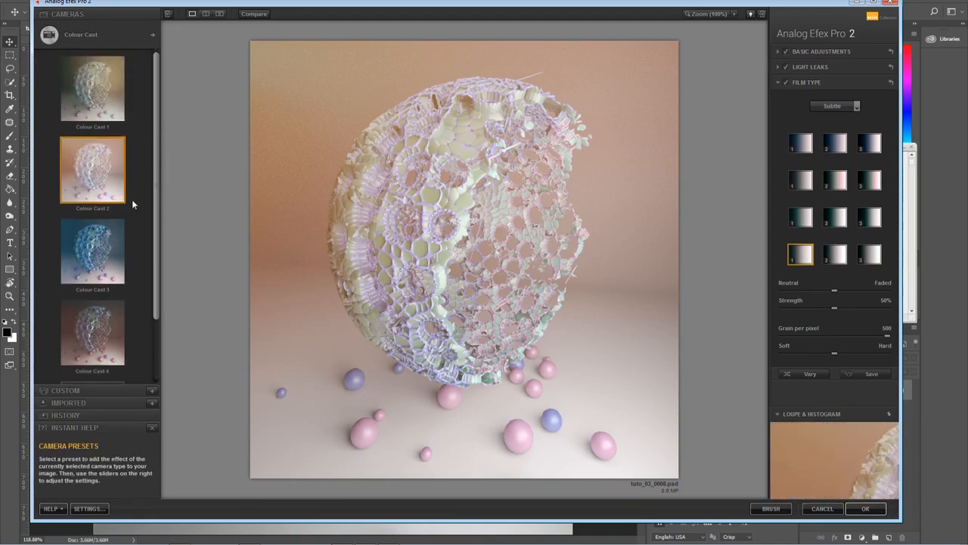
pyautogui.click(107, 244)
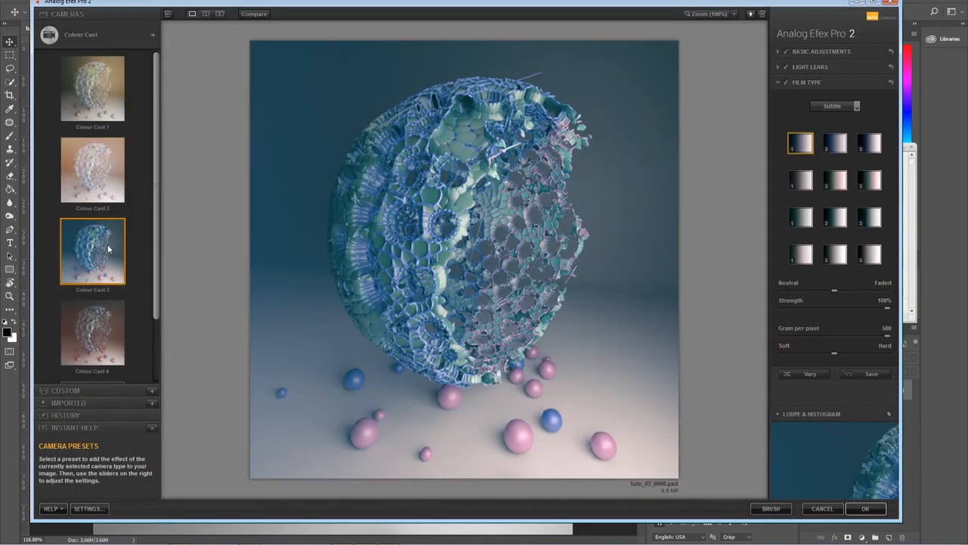
# - Compare the Colour Cast 3 grade with the original in side-by-side and split previews, and return to the single image view
pyautogui.click(218, 14)
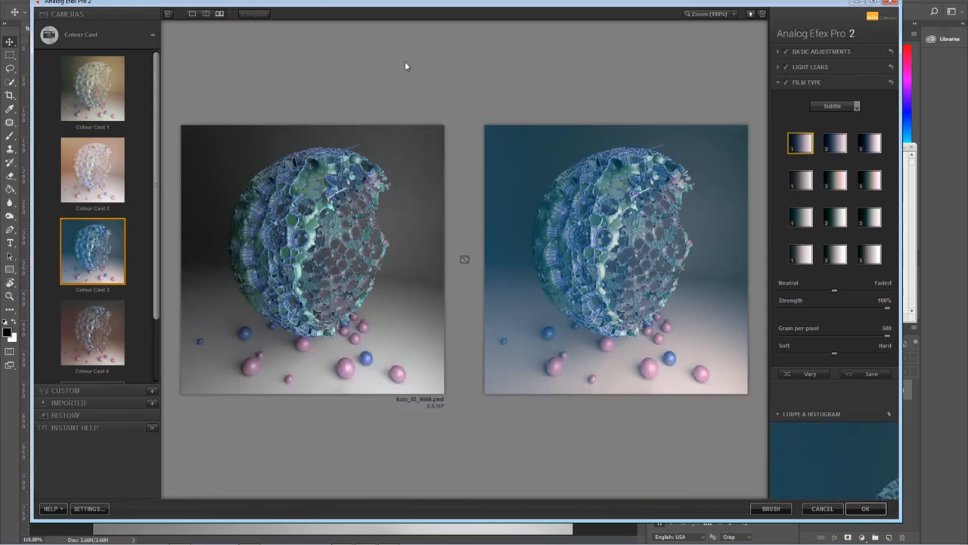
pyautogui.click(208, 14)
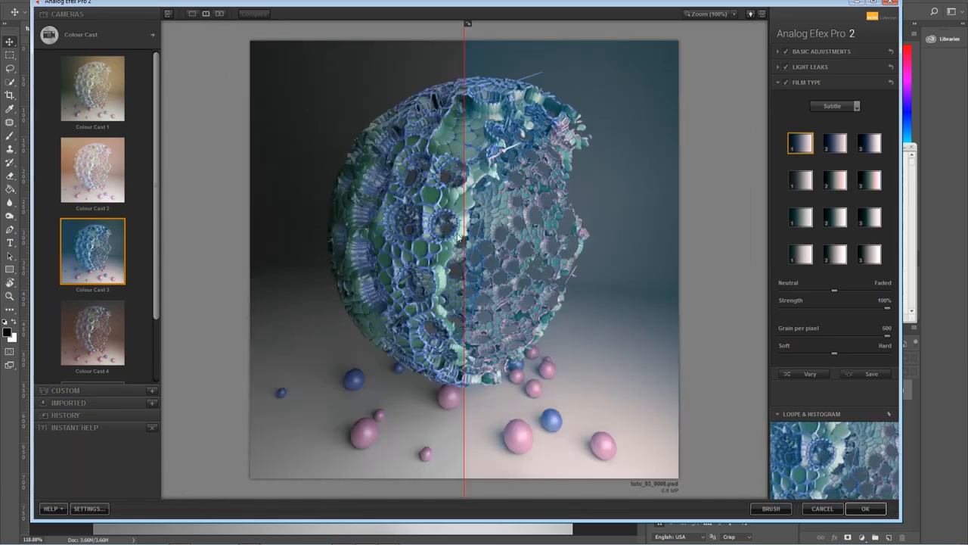
pyautogui.moveTo(464, 234); pyautogui.dragTo(448, 128)
pyautogui.moveTo(464, 263); pyautogui.dragTo(454, 212)
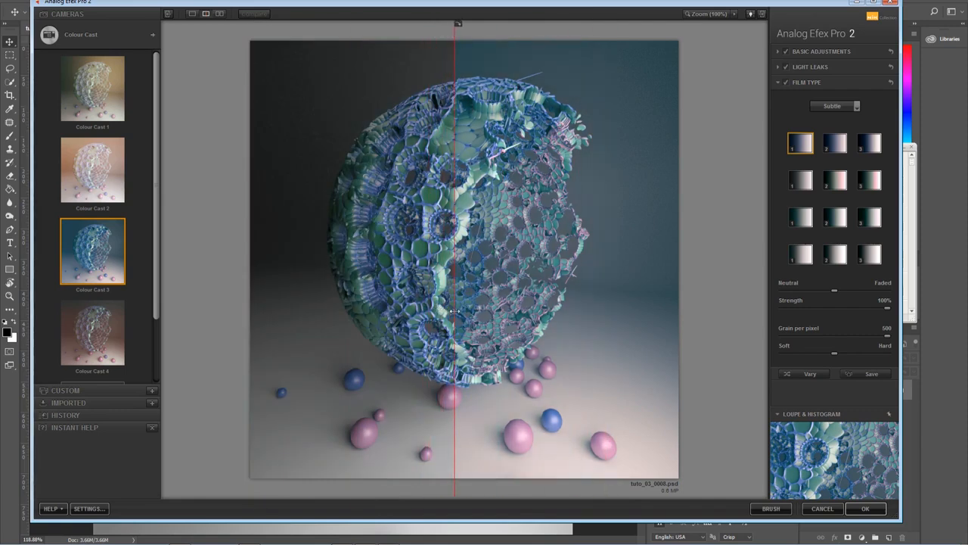
pyautogui.click(192, 13)
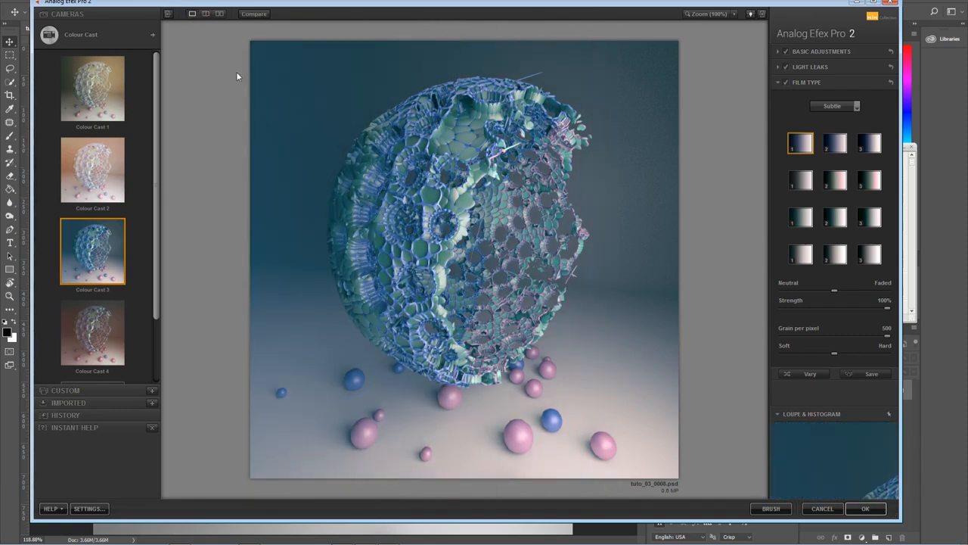
# - Switch off the Film Type filter and compare the render with and without Light Leaks, leaving Light Leaks disabled
pyautogui.click(780, 83)
pyautogui.click(780, 82)
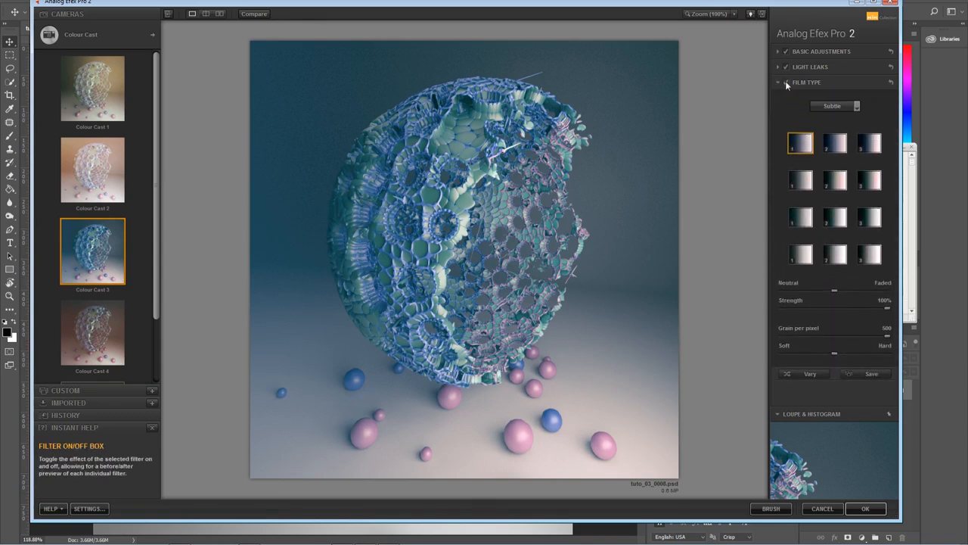
pyautogui.click(786, 82)
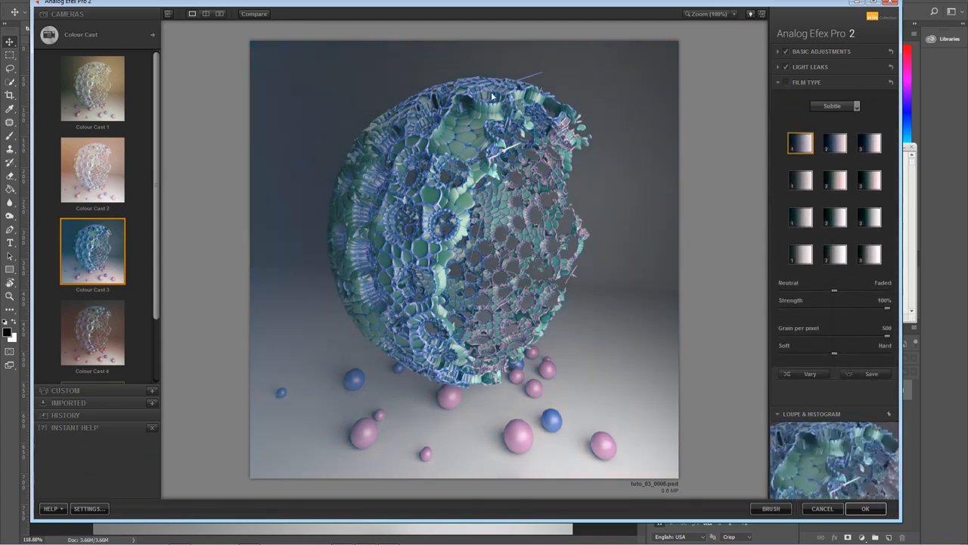
pyautogui.click(786, 66)
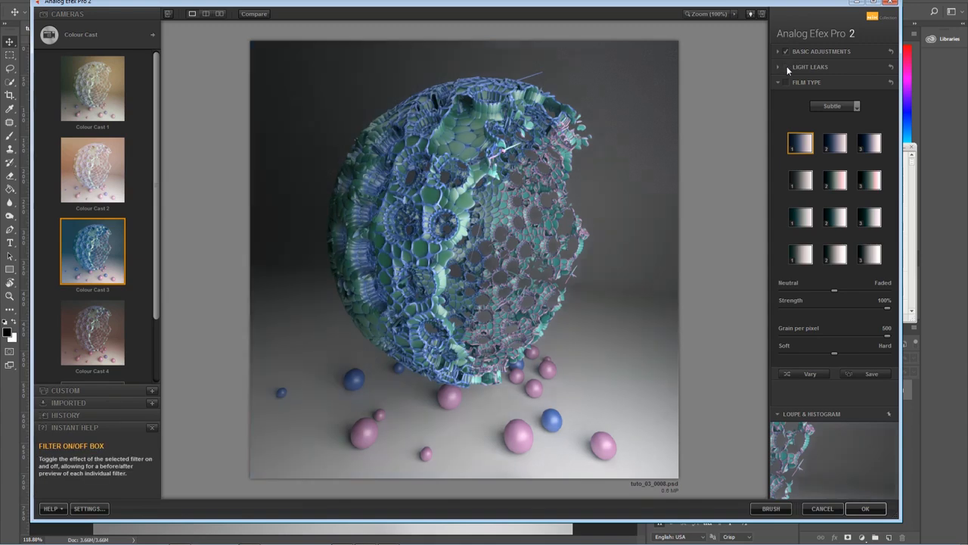
pyautogui.click(786, 66)
pyautogui.click(787, 67)
pyautogui.click(787, 66)
pyautogui.click(786, 66)
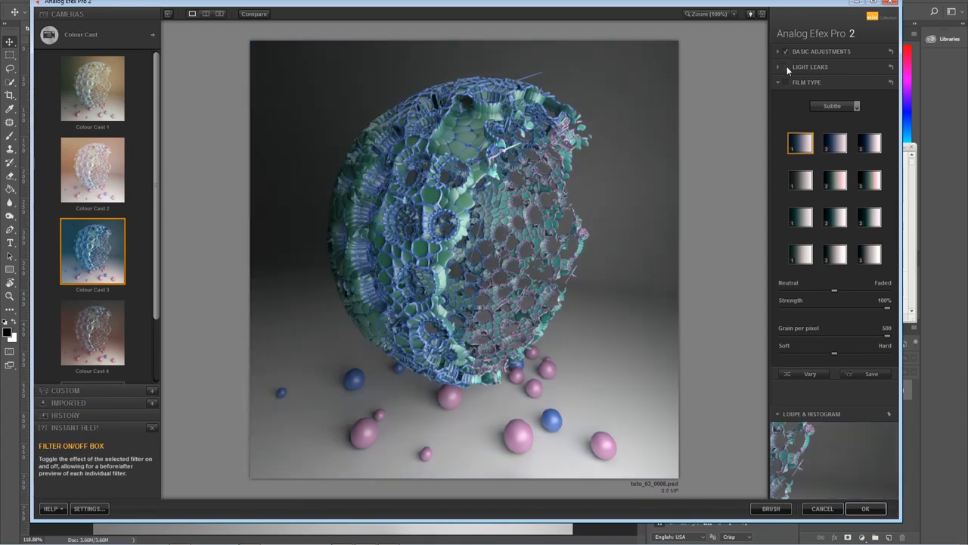
# - Re-enable the Film Type filter while comparing the grade with the original in the split preview, and return to the single image view
pyautogui.click(205, 14)
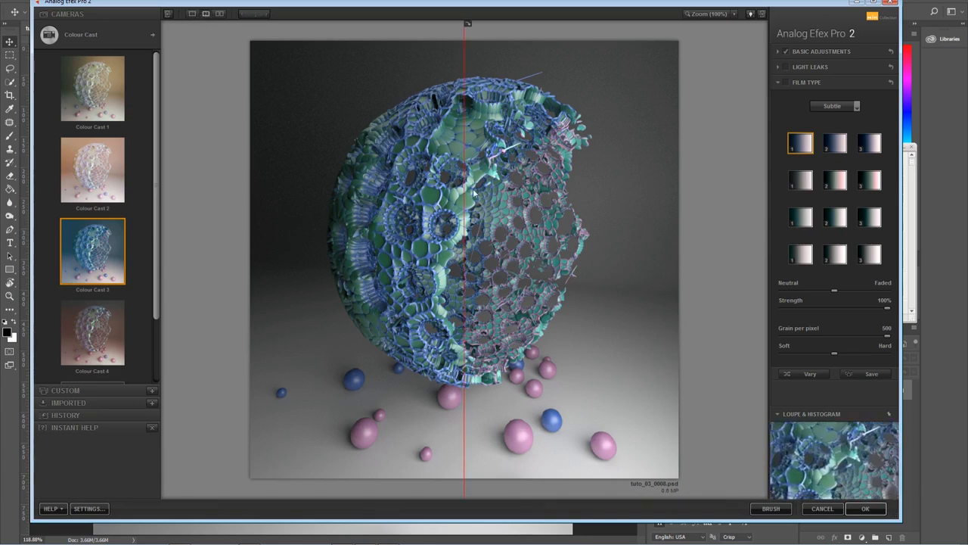
pyautogui.moveTo(464, 218)
pyautogui.mouseDown()
pyautogui.moveTo(294, 217)
pyautogui.moveTo(625, 227)
pyautogui.moveTo(271, 229)
pyautogui.moveTo(589, 229)
pyautogui.moveTo(427, 227)
pyautogui.moveTo(472, 227)
pyautogui.mouseUp()
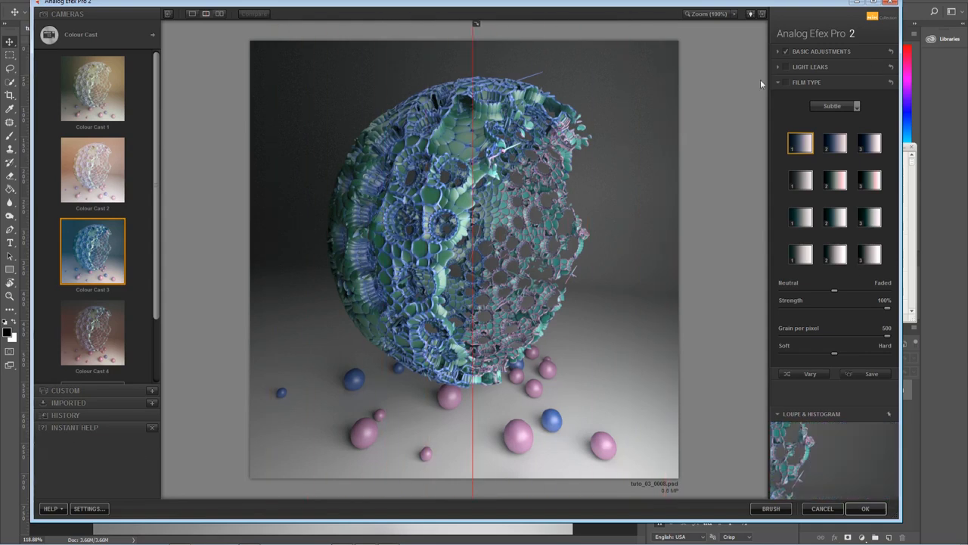
pyautogui.click(785, 82)
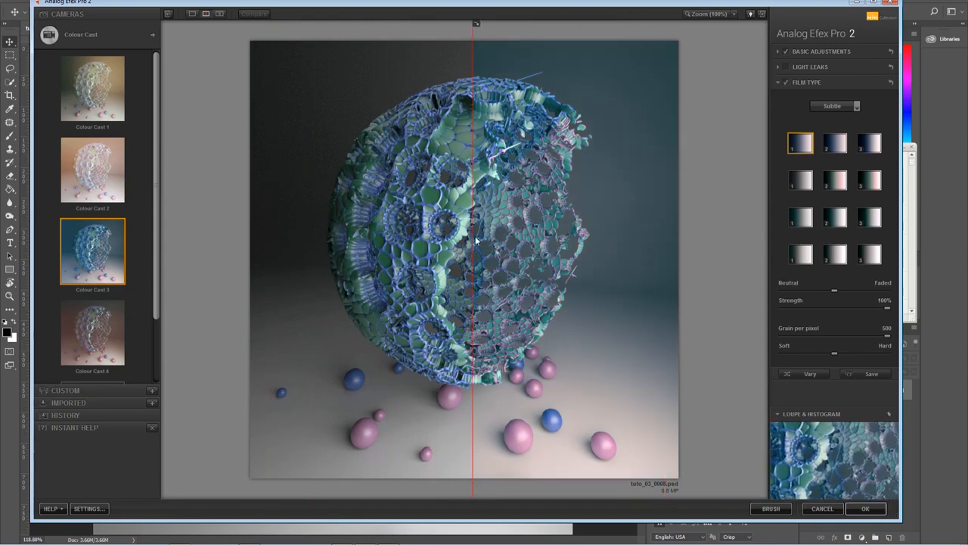
pyautogui.moveTo(474, 240); pyautogui.dragTo(153, 235)
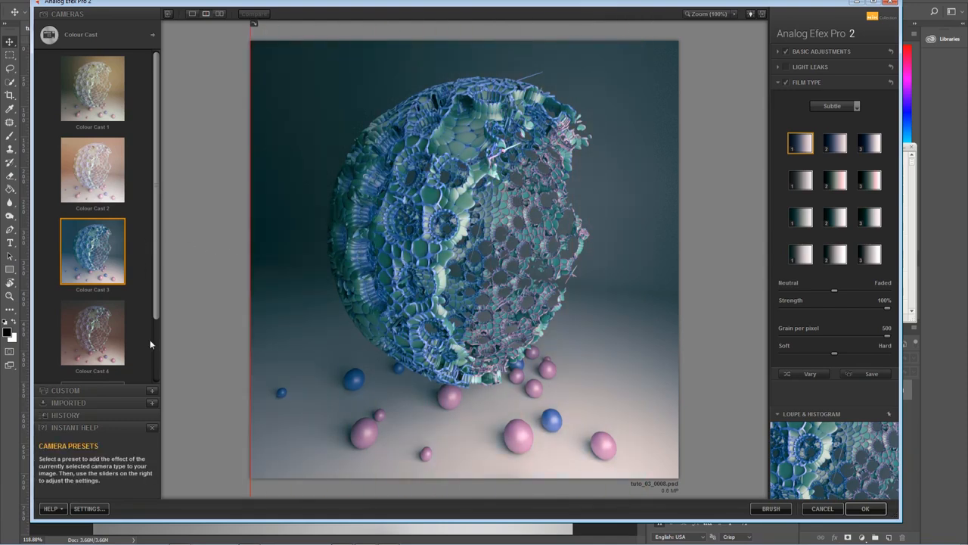
pyautogui.click(192, 15)
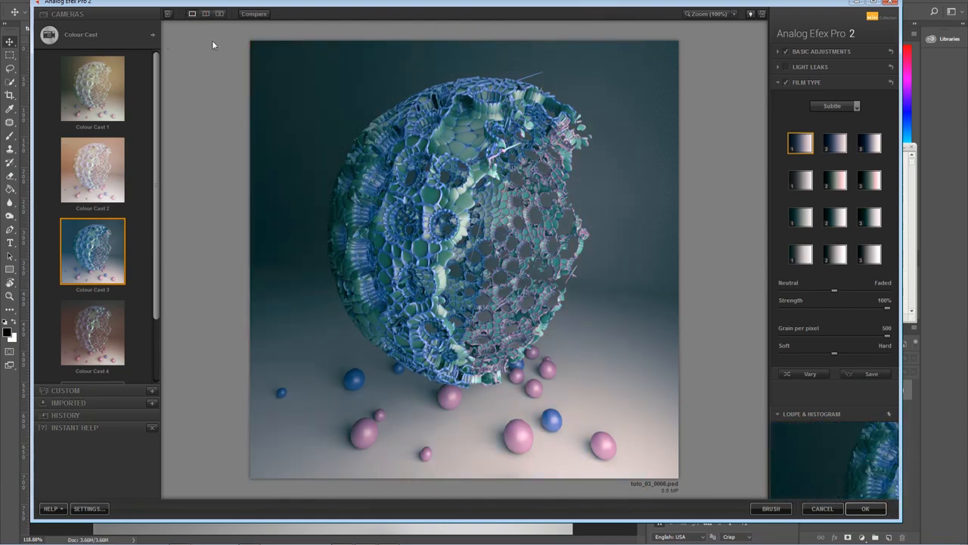
# - Expand the Basic Adjustments, switch to the Camera Kit and remove the Light Leaks filter from it
pyautogui.click(782, 52)
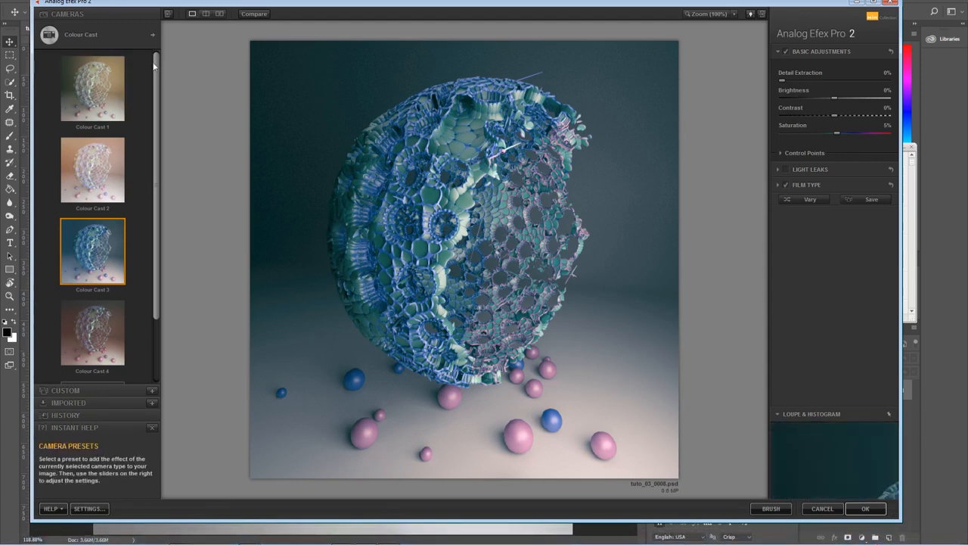
pyautogui.click(152, 35)
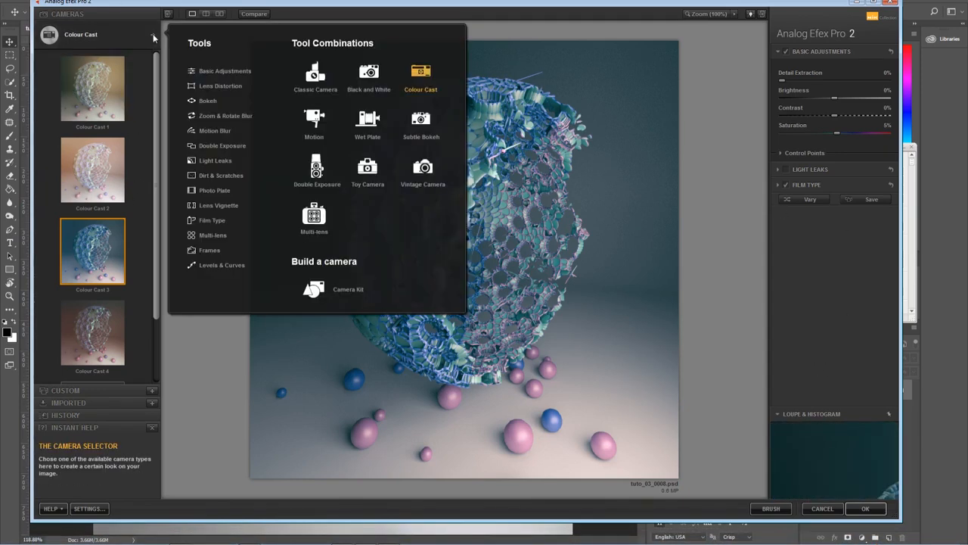
pyautogui.click(340, 296)
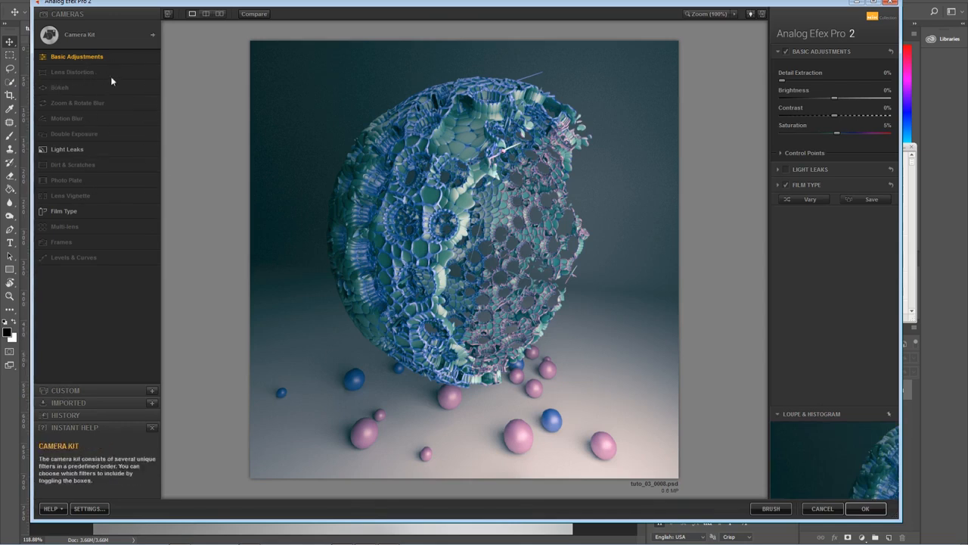
pyautogui.click(147, 149)
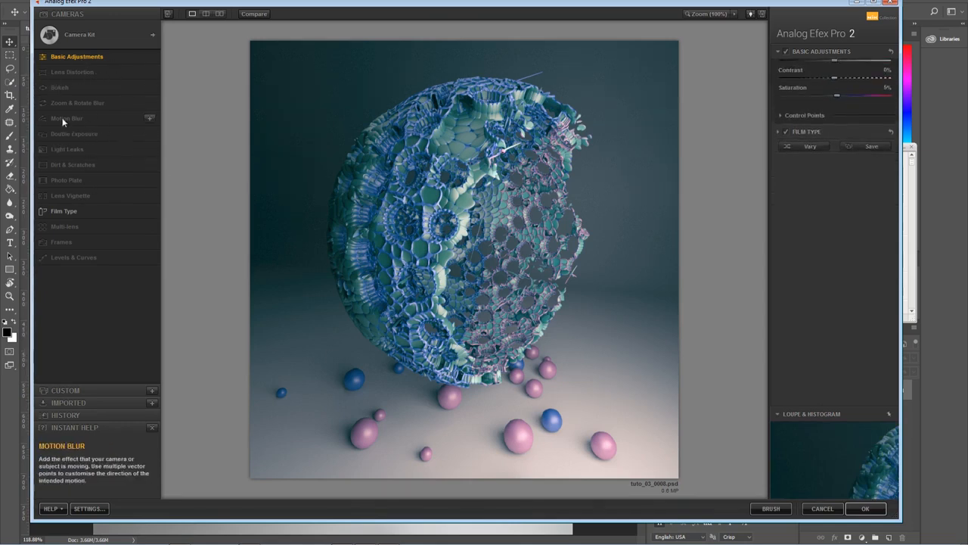
# - Add the Bokeh filter, enlarge its protected centre to about 41% by 46%, position it over the half-sphere and tighten its outer falloff
pyautogui.click(150, 87)
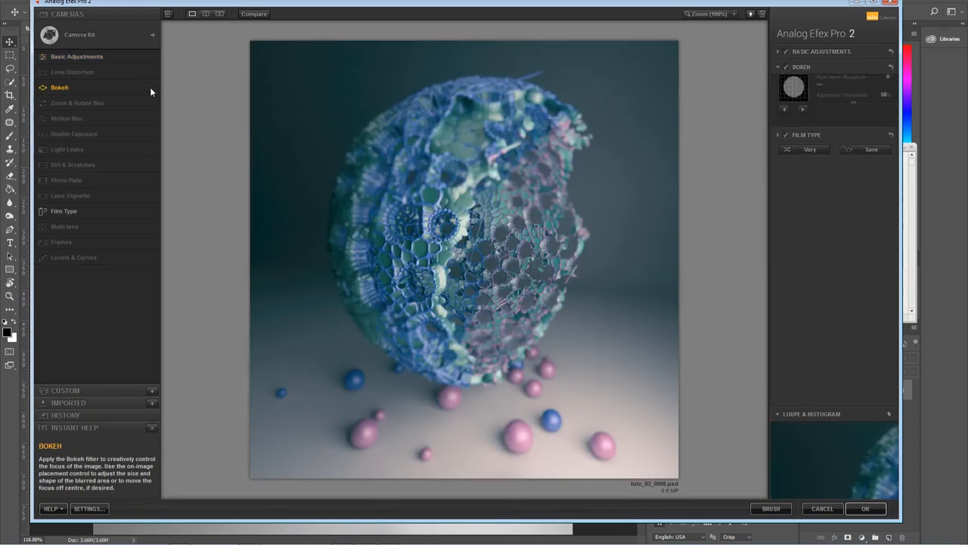
pyautogui.moveTo(464, 217); pyautogui.dragTo(500, 190)
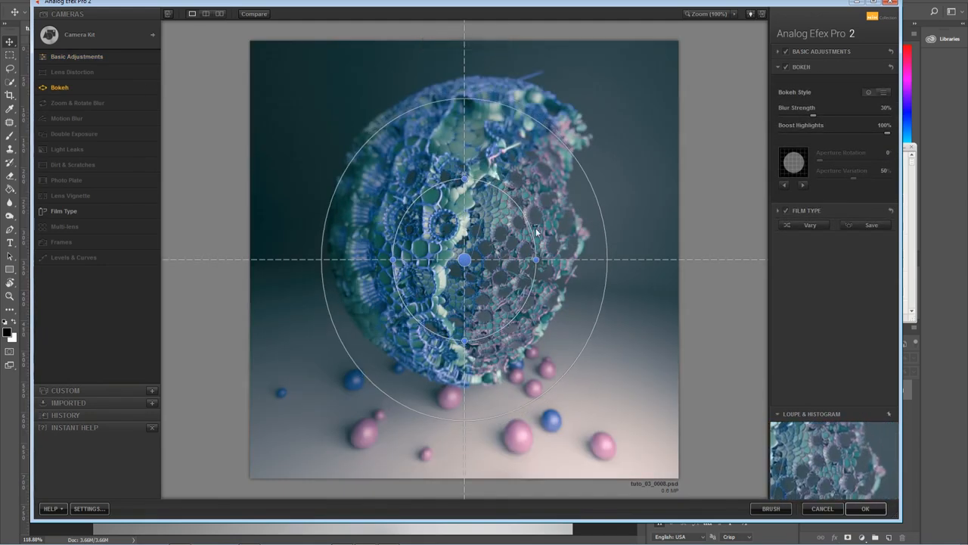
pyautogui.moveTo(538, 244); pyautogui.dragTo(590, 201)
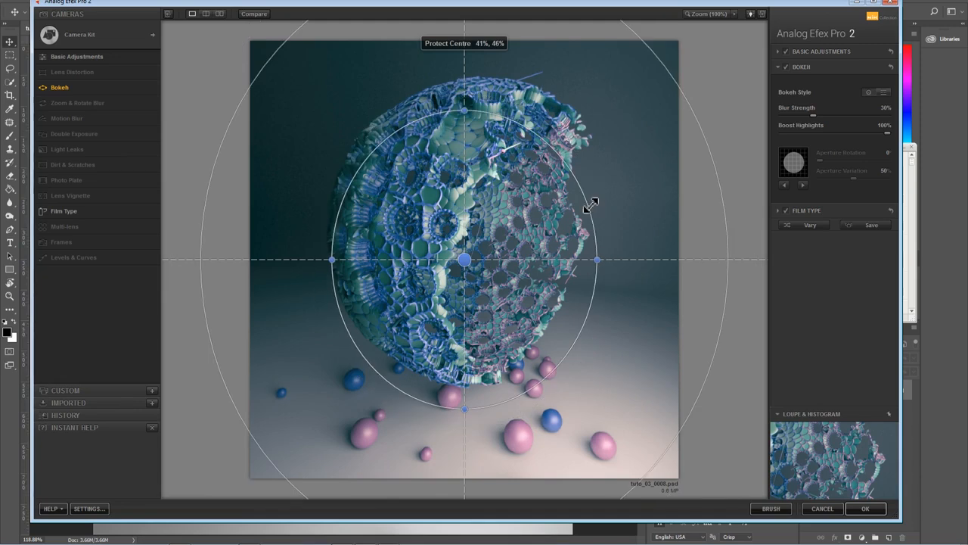
pyautogui.moveTo(467, 259); pyautogui.dragTo(478, 224)
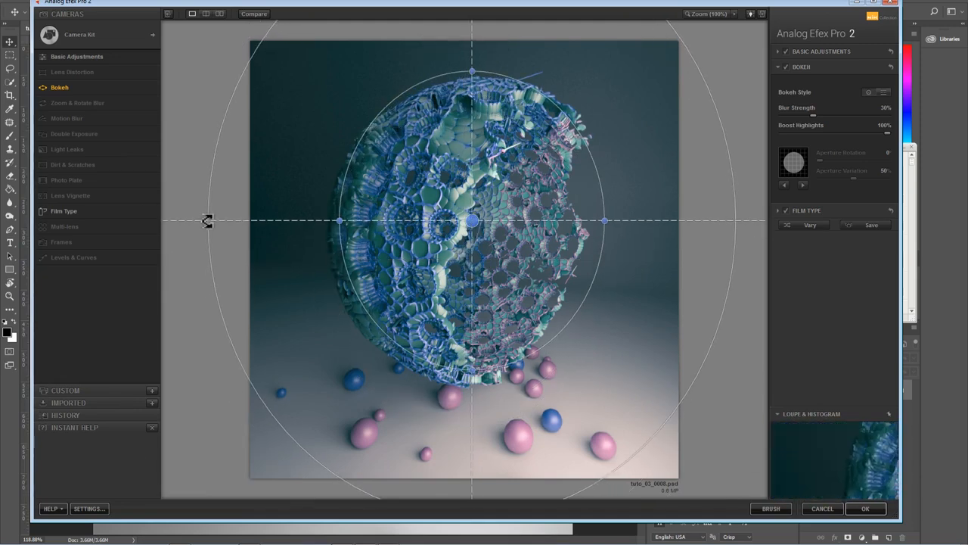
pyautogui.moveTo(210, 209); pyautogui.dragTo(275, 219)
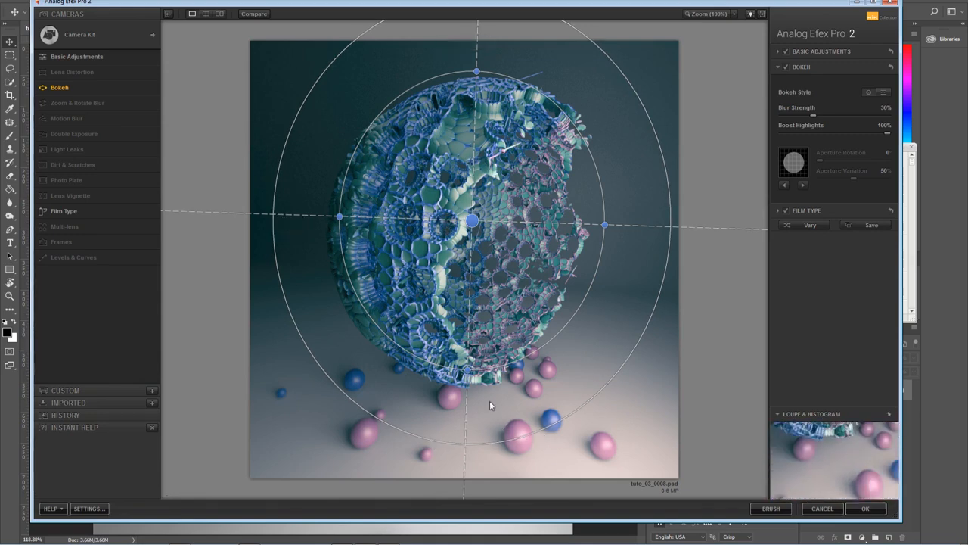
pyautogui.moveTo(474, 221); pyautogui.dragTo(472, 231)
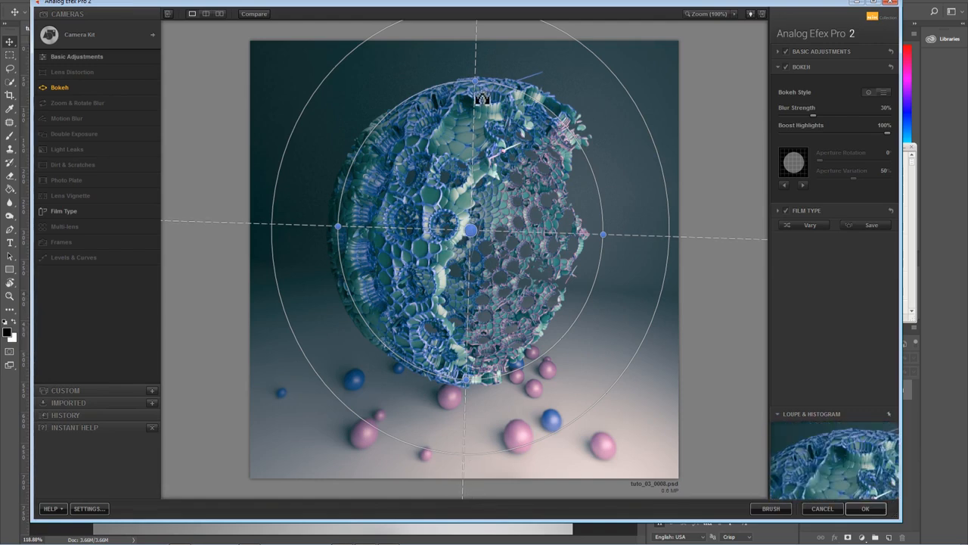
# - Adjust the height of the Bokeh protected ellipse, recentre it on the half-sphere and rotate it clockwise
pyautogui.moveTo(481, 97); pyautogui.dragTo(481, 112)
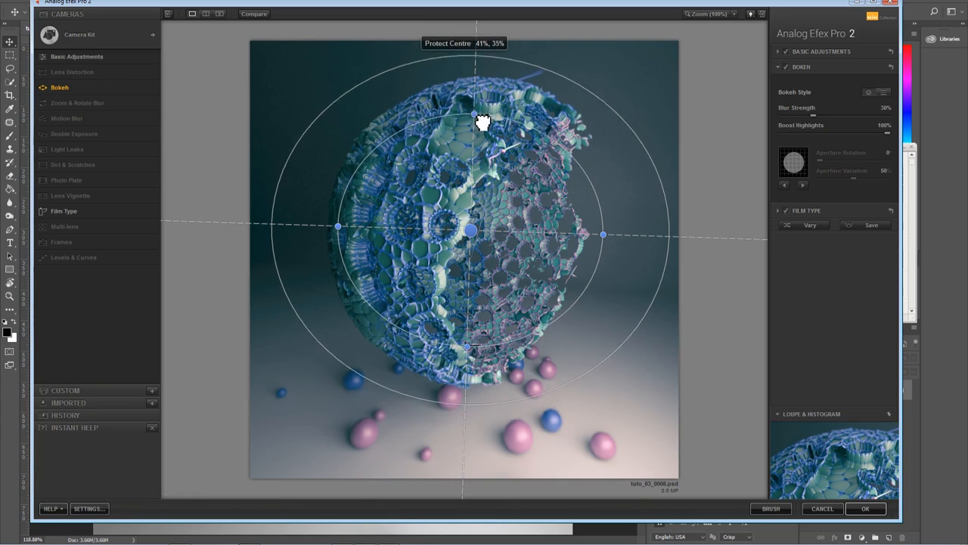
pyautogui.moveTo(471, 230); pyautogui.dragTo(468, 238)
pyautogui.moveTo(464, 356); pyautogui.dragTo(466, 374)
pyautogui.moveTo(468, 239); pyautogui.dragTo(472, 232)
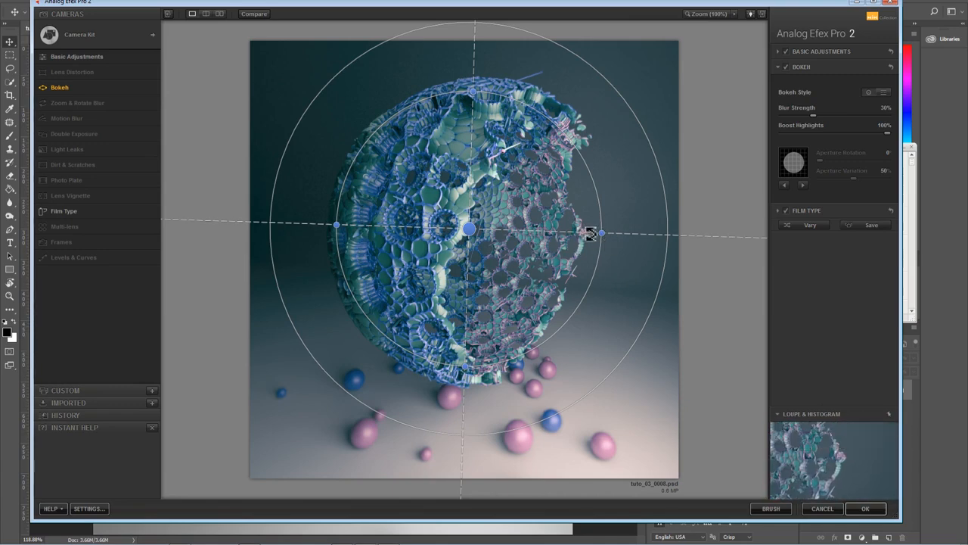
pyautogui.moveTo(617, 238); pyautogui.dragTo(571, 293)
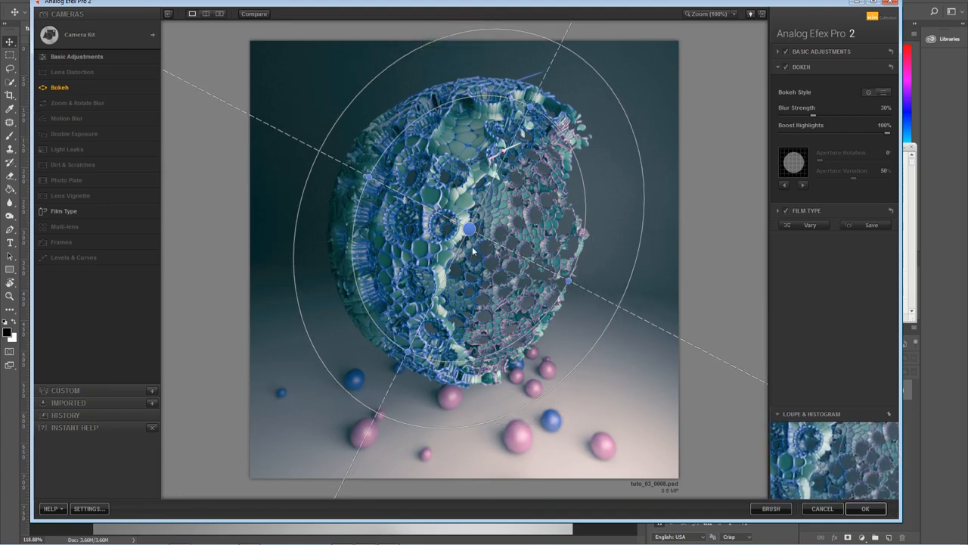
# - Shift and resize the Bokeh focus area toward the half-sphere's solid left side and set Blur Strength to 25%
pyautogui.moveTo(466, 225); pyautogui.dragTo(391, 189)
pyautogui.moveTo(495, 247); pyautogui.dragTo(509, 259)
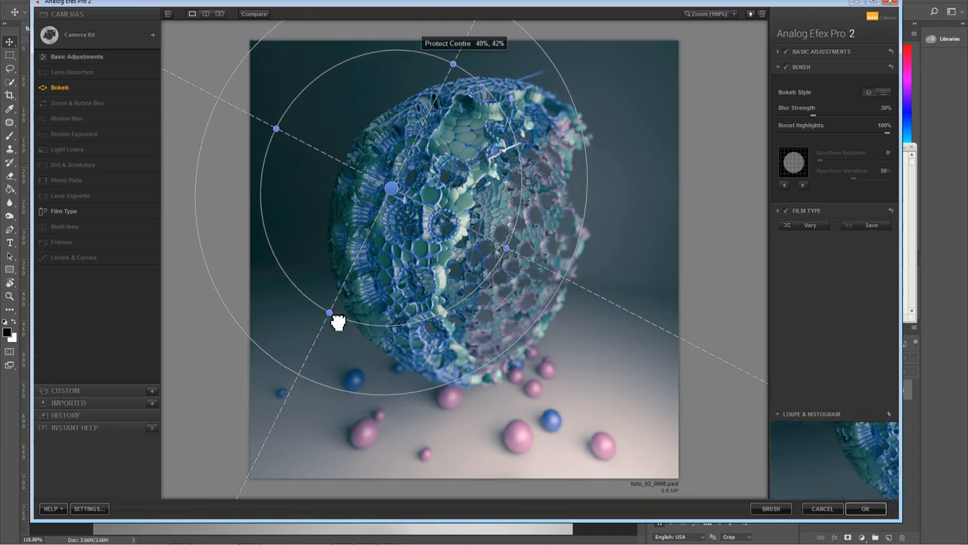
pyautogui.moveTo(399, 195); pyautogui.dragTo(416, 202)
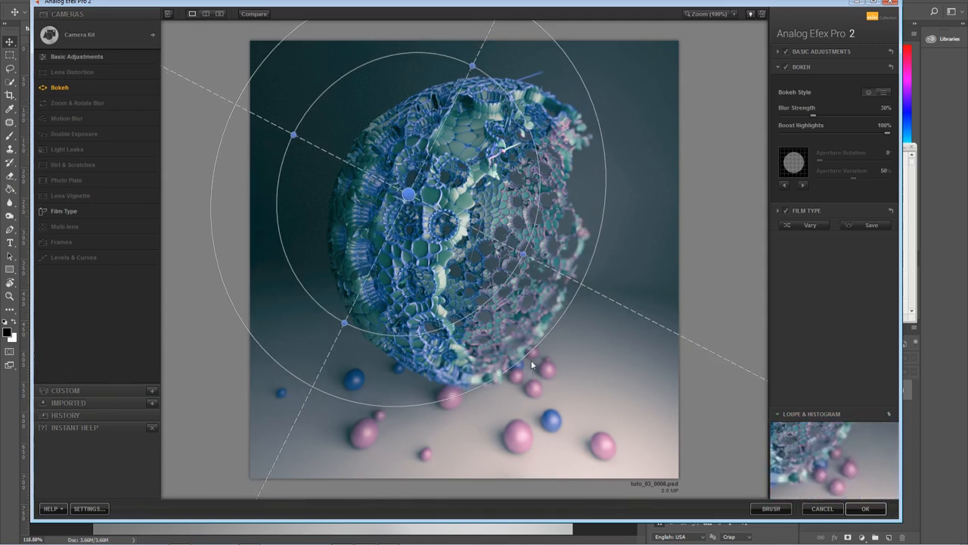
pyautogui.moveTo(417, 197); pyautogui.dragTo(417, 219)
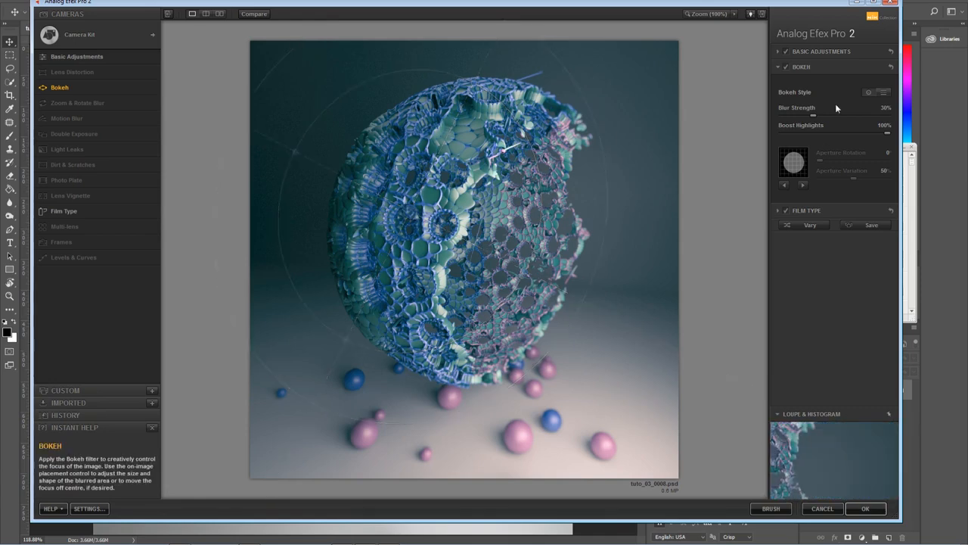
pyautogui.moveTo(813, 115); pyautogui.dragTo(812, 119)
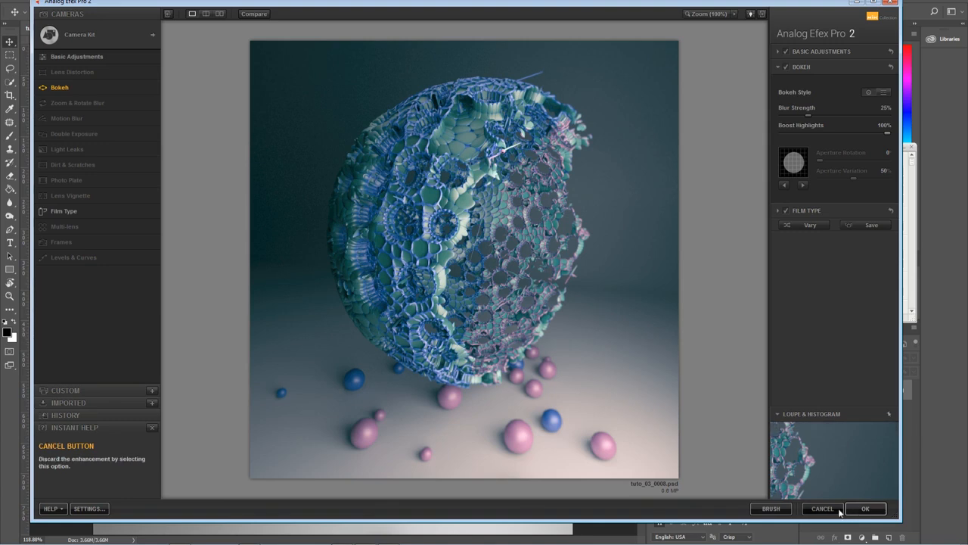
# - Apply the Analog Efex Pro 2 grading and compare the image with the resulting layer hidden and shown
pyautogui.moveTo(772, 7); pyautogui.dragTo(714, 5)
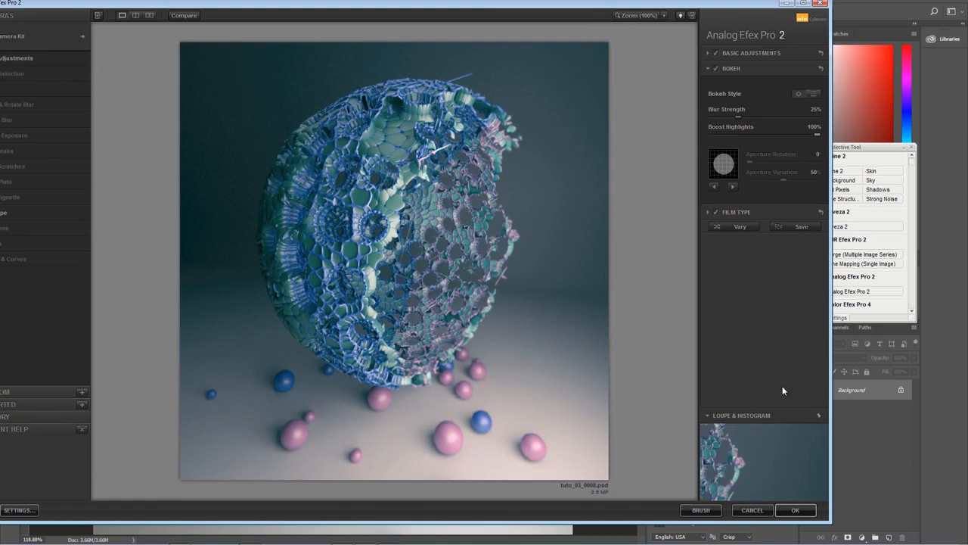
pyautogui.click(796, 510)
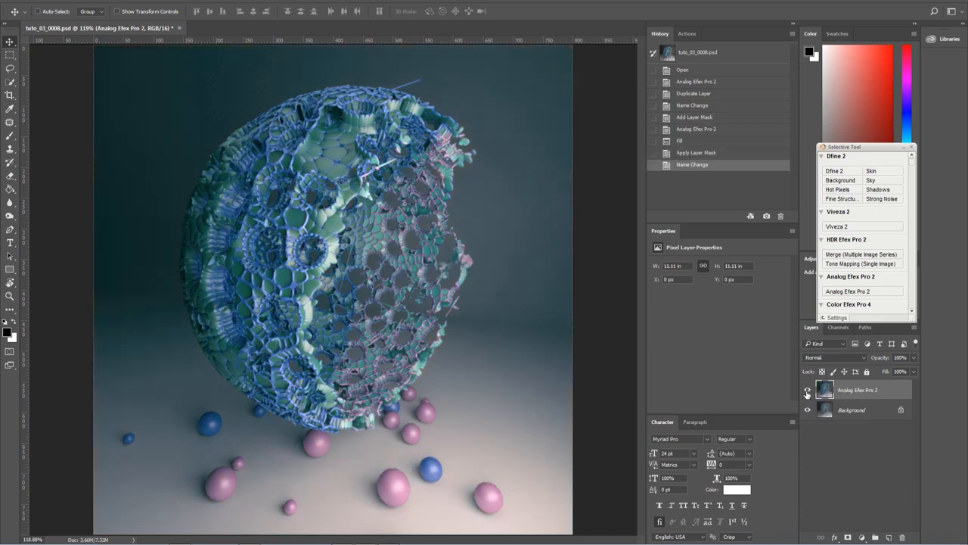
pyautogui.click(807, 390)
pyautogui.click(807, 389)
pyautogui.click(808, 390)
pyautogui.click(807, 389)
pyautogui.click(808, 390)
pyautogui.click(808, 390)
# - Add a Curves adjustment layer above the Analog Efex Pro 2 layer, anchoring the shadows and slightly raising the highlights
pyautogui.click(875, 537)
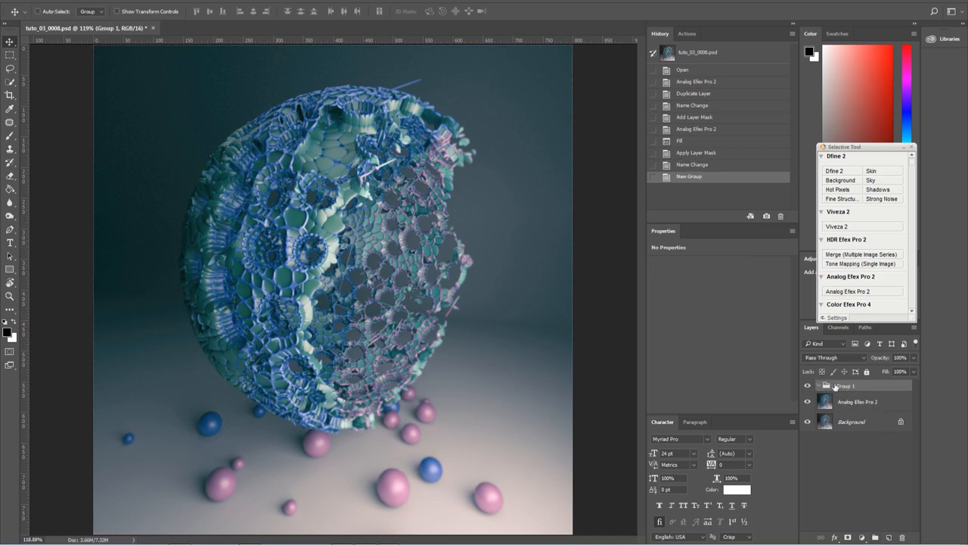
pyautogui.hotkey('ctrl', 'z')
pyautogui.click(862, 538)
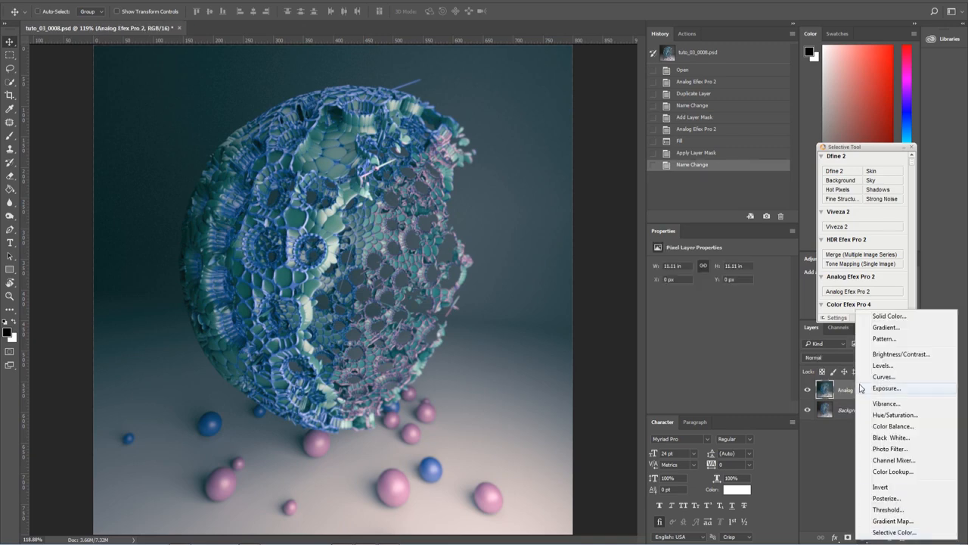
pyautogui.click(871, 377)
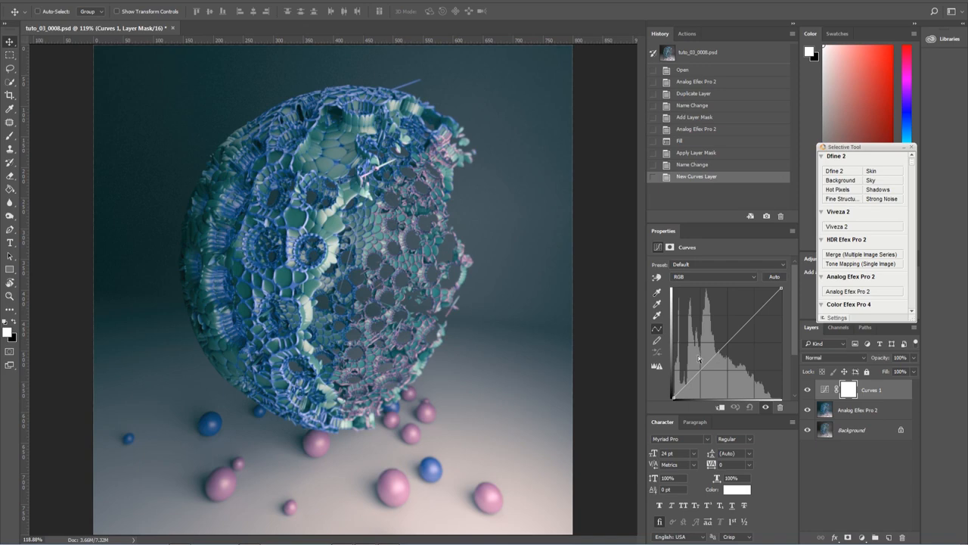
pyautogui.moveTo(701, 370); pyautogui.dragTo(703, 370)
pyautogui.moveTo(757, 317); pyautogui.dragTo(755, 310)
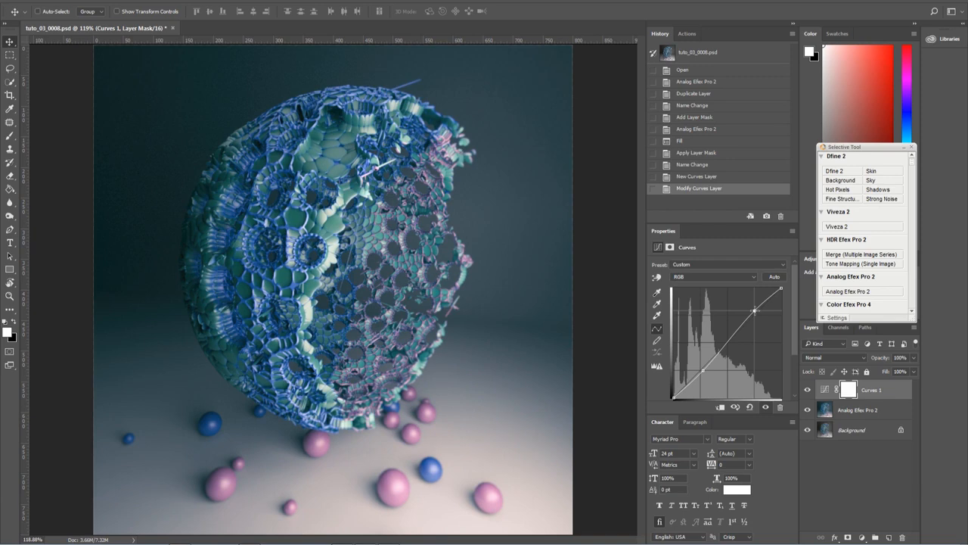
# - Add a Levels adjustment layer above the Curves layer with the input black point at 6 and white point at 241
pyautogui.click(862, 537)
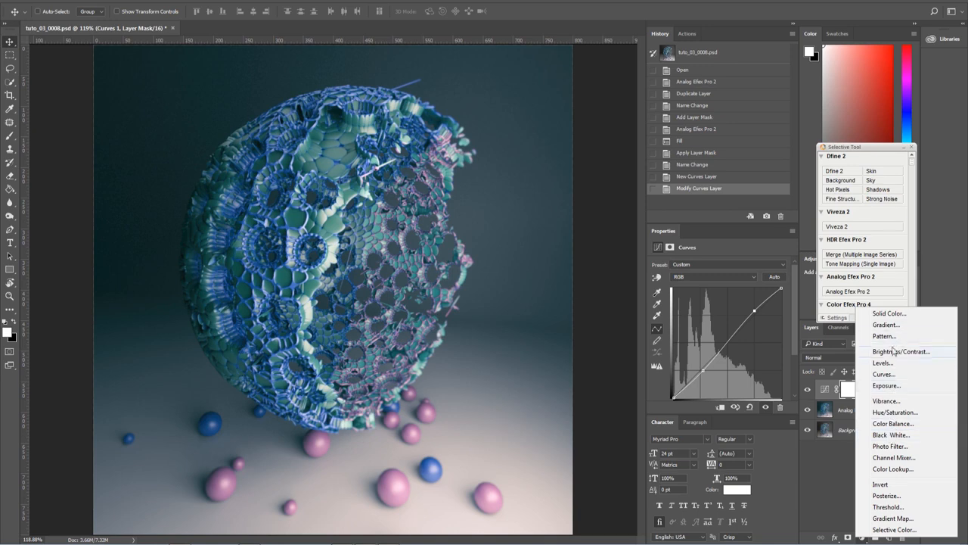
pyautogui.click(892, 363)
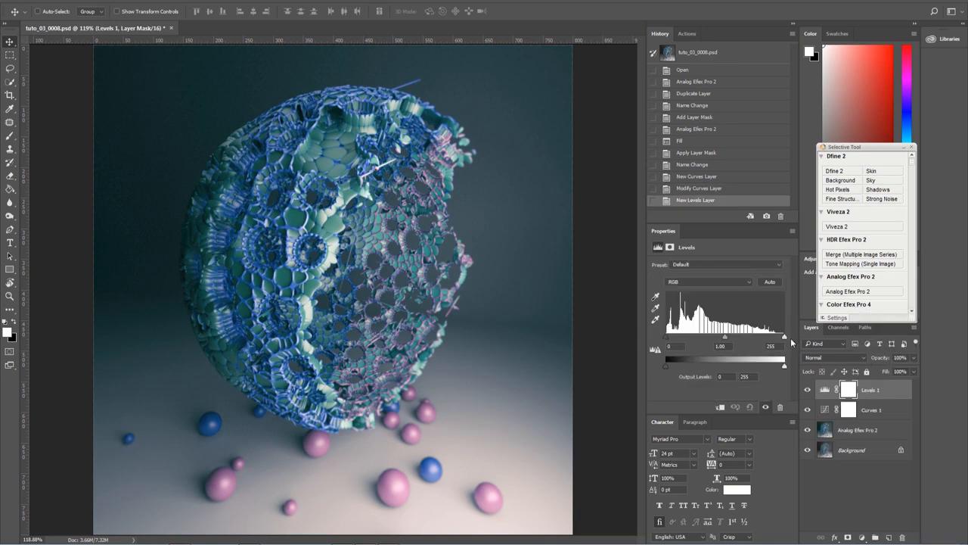
pyautogui.moveTo(785, 338); pyautogui.dragTo(780, 339)
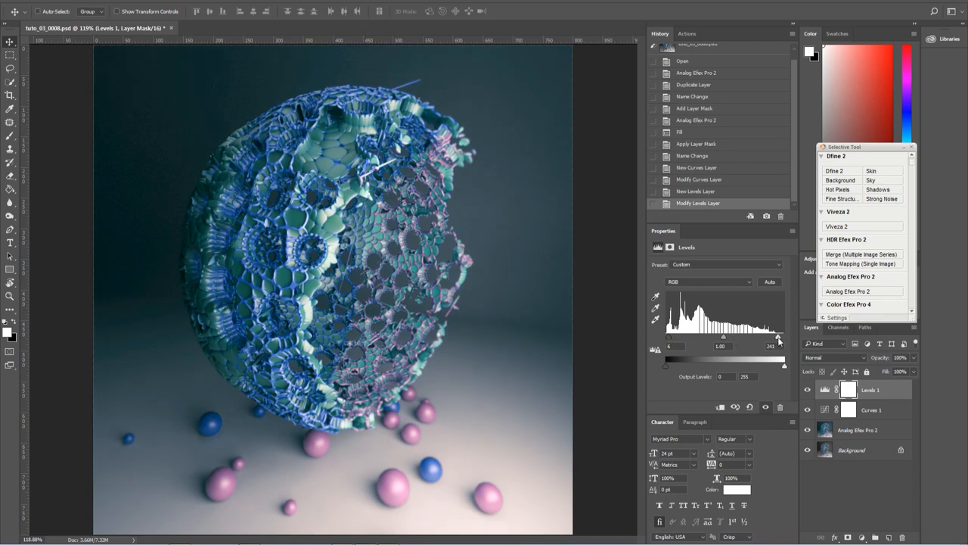
pyautogui.click(862, 538)
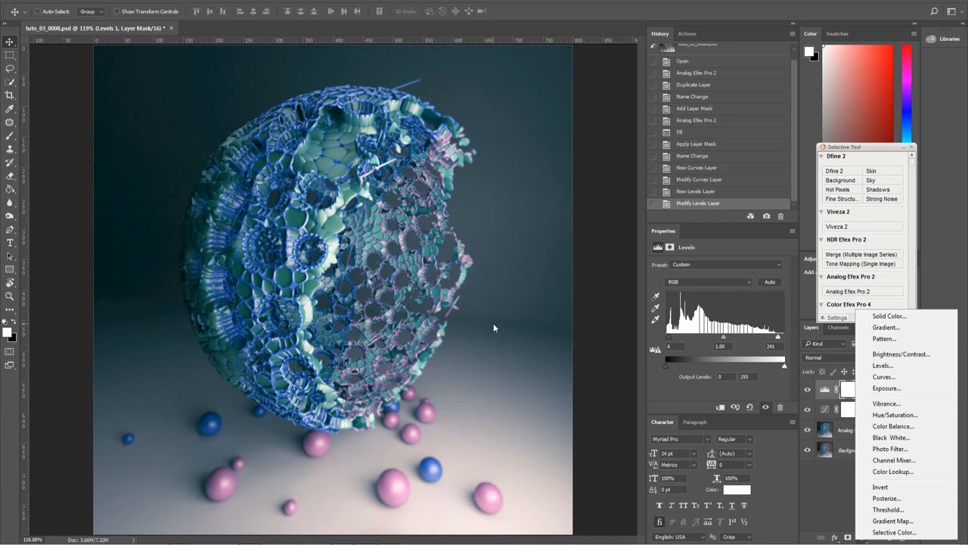
pyautogui.press('Escape')
# - Add a second Curves layer on top, pulling the midtones strongly down and lowering the white end to darken the whole image
pyautogui.hotkey('ctrl', '-')
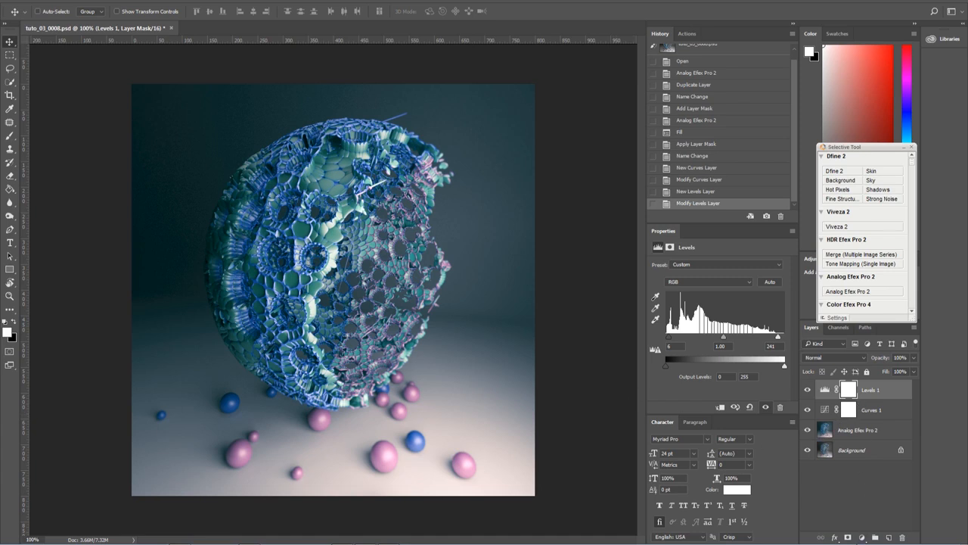
pyautogui.click(862, 538)
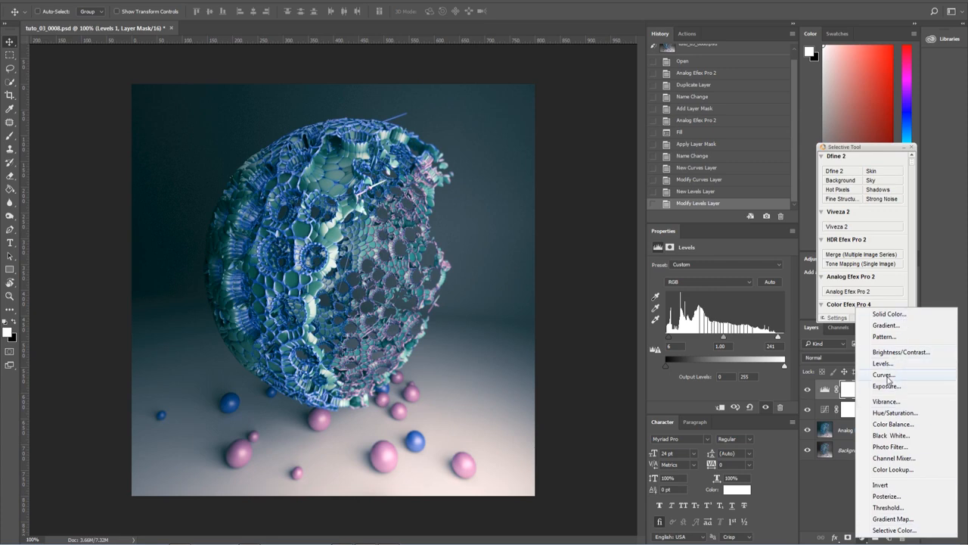
pyautogui.click(890, 376)
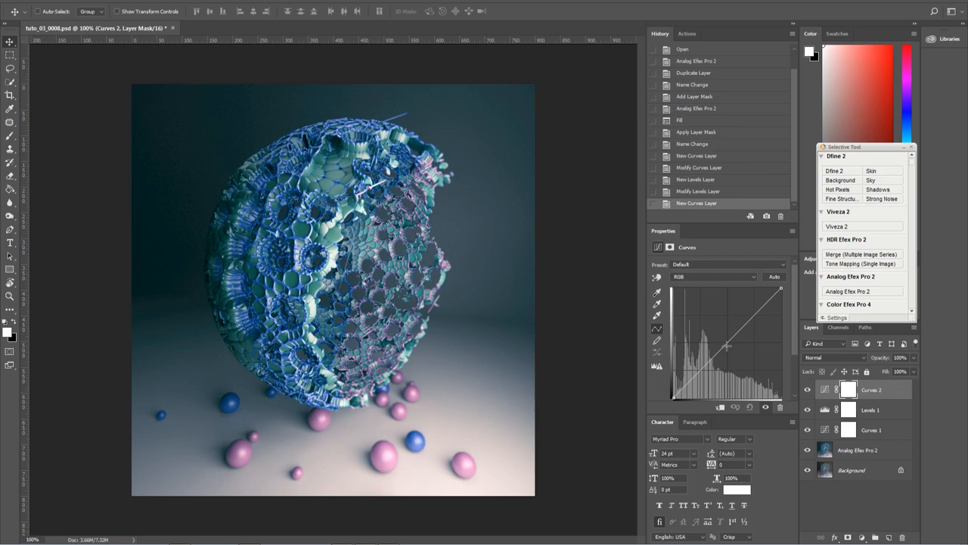
pyautogui.moveTo(726, 345); pyautogui.dragTo(750, 370)
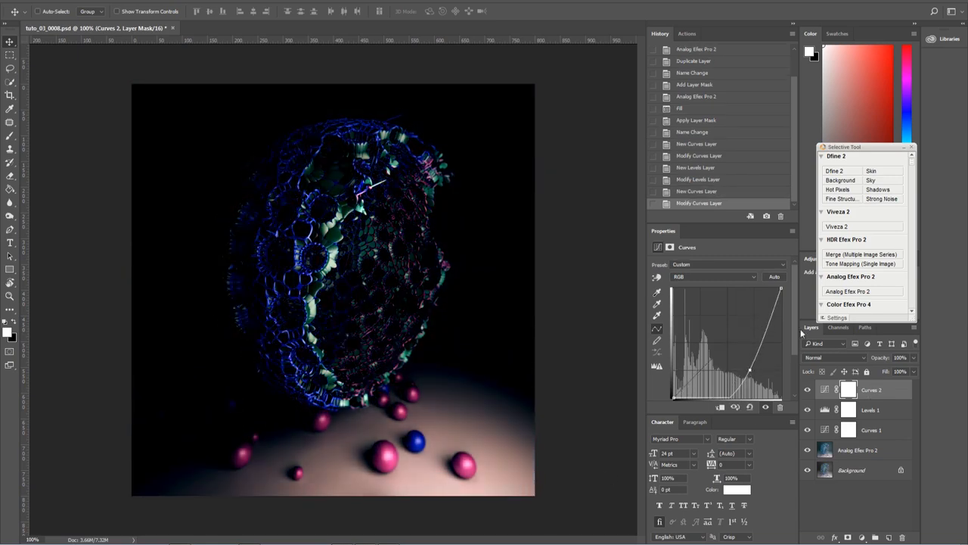
pyautogui.moveTo(750, 369); pyautogui.dragTo(749, 369)
pyautogui.moveTo(780, 292); pyautogui.dragTo(790, 303)
# - Paint the Curves 2 mask black over the half-sphere with a soft 500 px brush at 60% opacity to remove the darkening there
pyautogui.click(851, 390)
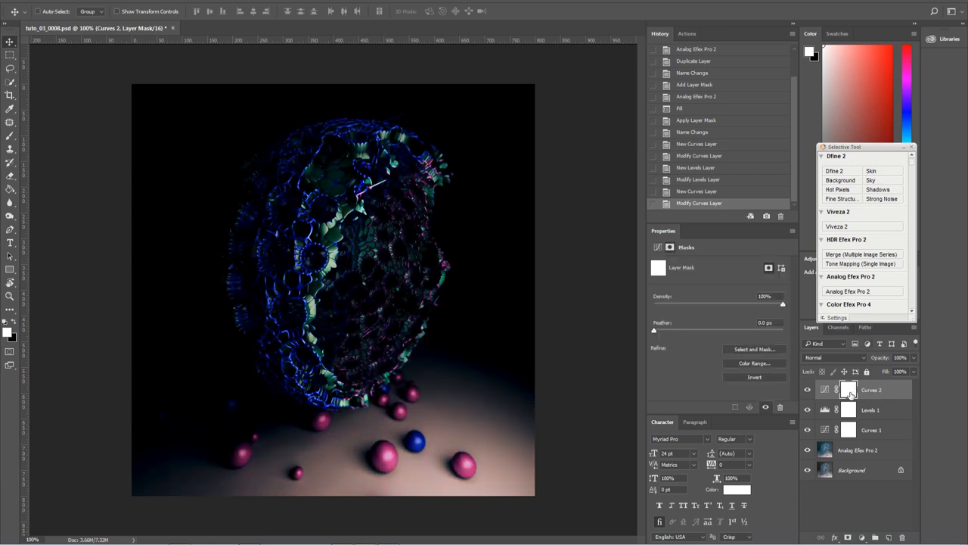
pyautogui.press('b')
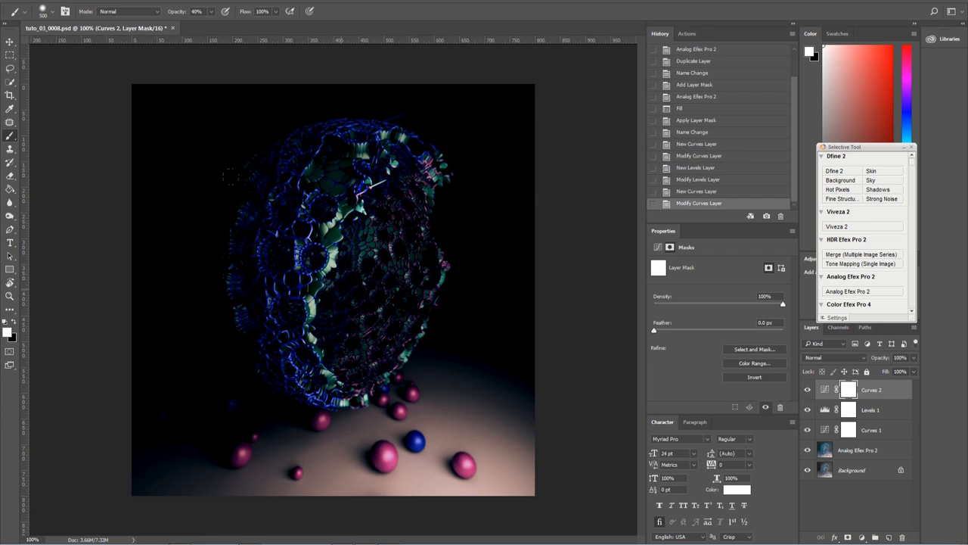
pyautogui.moveTo(184, 133); pyautogui.dragTo(203, 137)
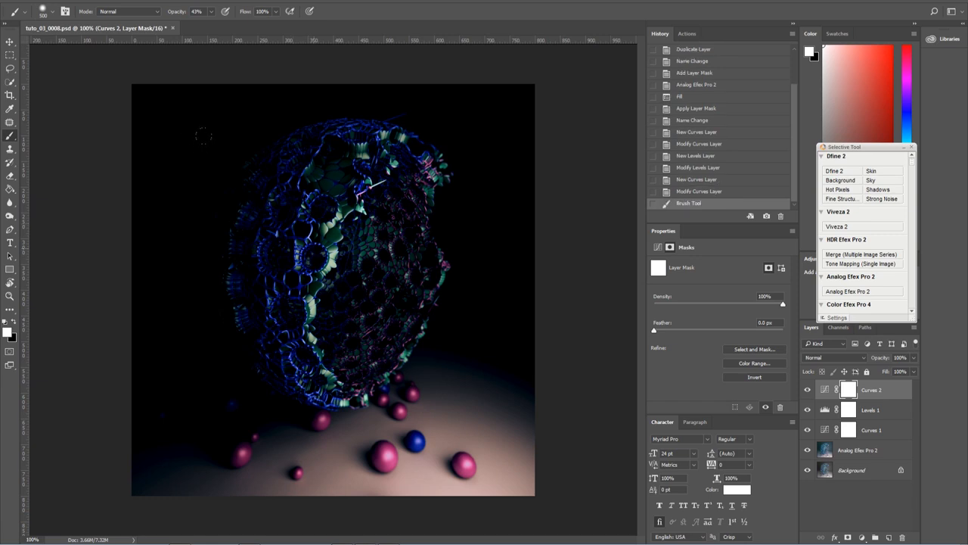
pyautogui.click(204, 174)
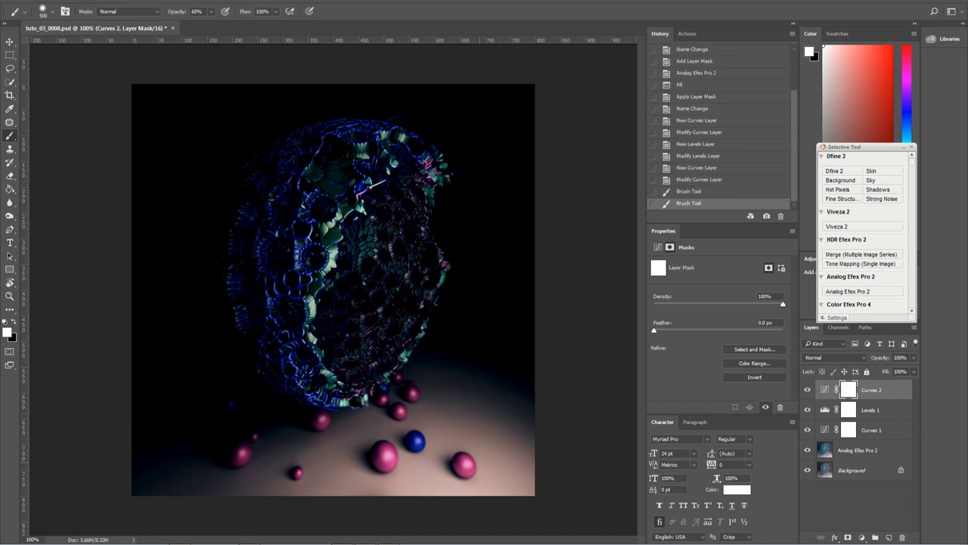
pyautogui.press('x')
pyautogui.click(193, 147)
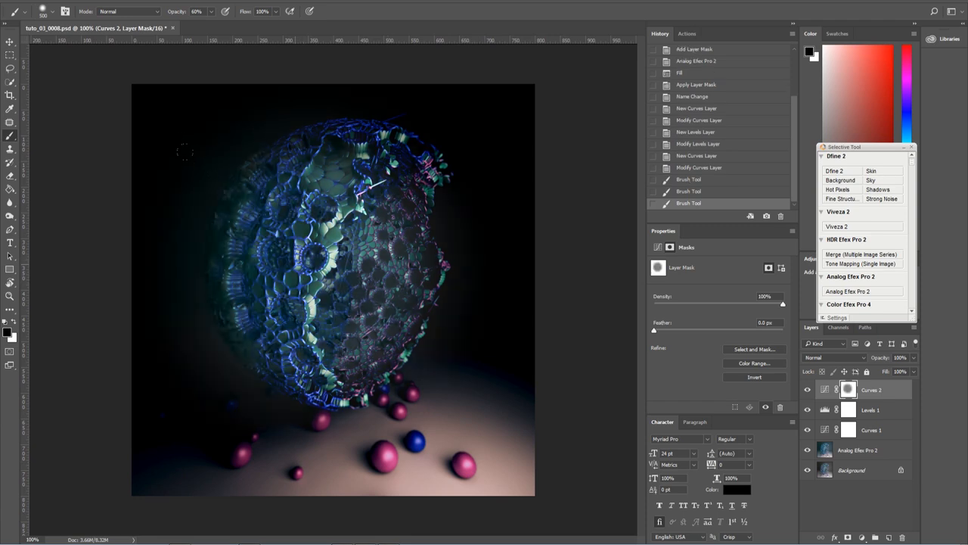
pyautogui.click(142, 98)
pyautogui.click(196, 57)
pyautogui.moveTo(265, 80)
pyautogui.mouseDown()
pyautogui.moveTo(282, 85)
pyautogui.moveTo(183, 121)
pyautogui.mouseUp()
pyautogui.click(108, 247)
pyautogui.click(162, 282)
pyautogui.click(265, 221)
pyautogui.click(312, 208)
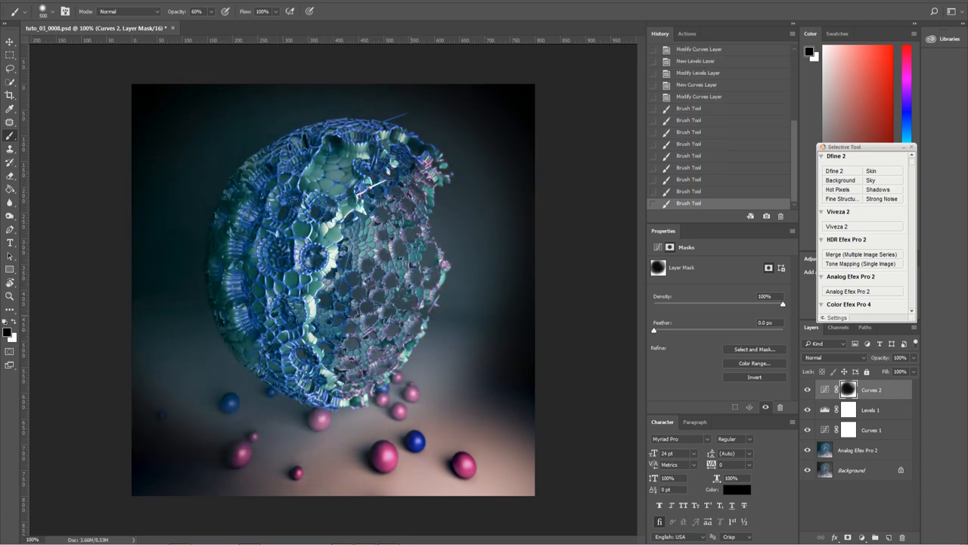
# - Paint the Curves 2 mask black over the backdrop above the half-sphere and the image's upper left corner
pyautogui.click(333, 111)
pyautogui.click(297, 68)
pyautogui.click(354, 60)
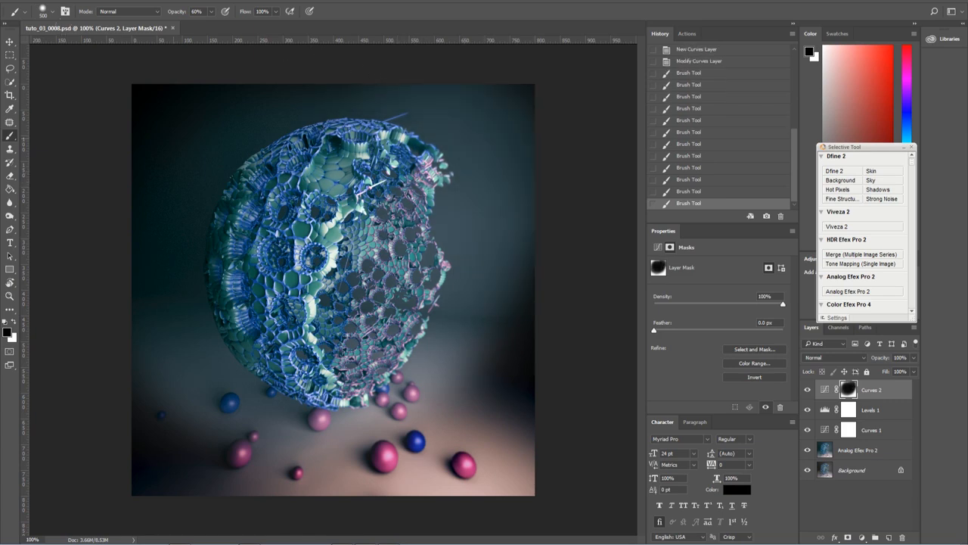
pyautogui.click(203, 89)
pyautogui.click(145, 105)
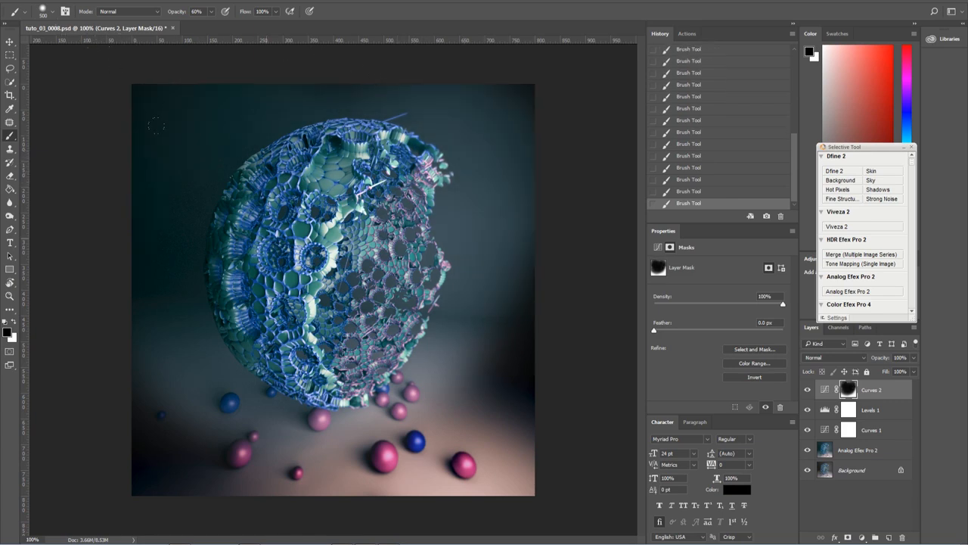
# - Soften the darkening on both sides of the floor by painting the mask black, reducing the brush opacity to 20%
pyautogui.click(193, 428)
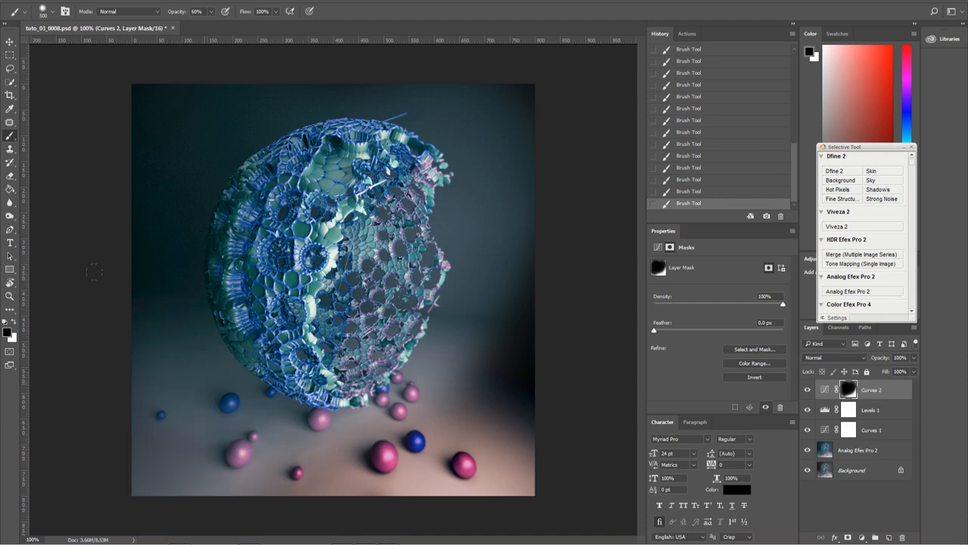
pyautogui.click(204, 387)
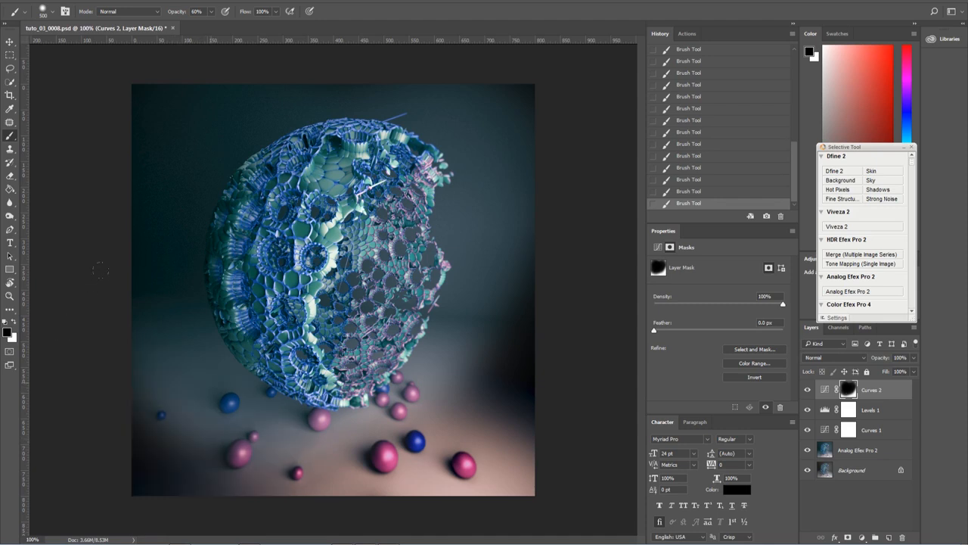
pyautogui.click(210, 453)
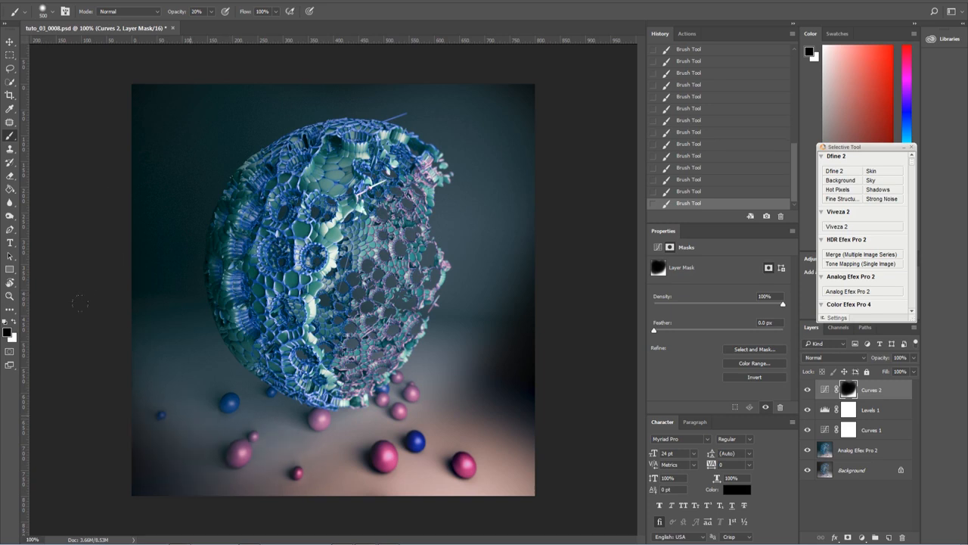
pyautogui.click(209, 457)
pyautogui.click(469, 391)
pyautogui.click(466, 392)
pyautogui.click(489, 373)
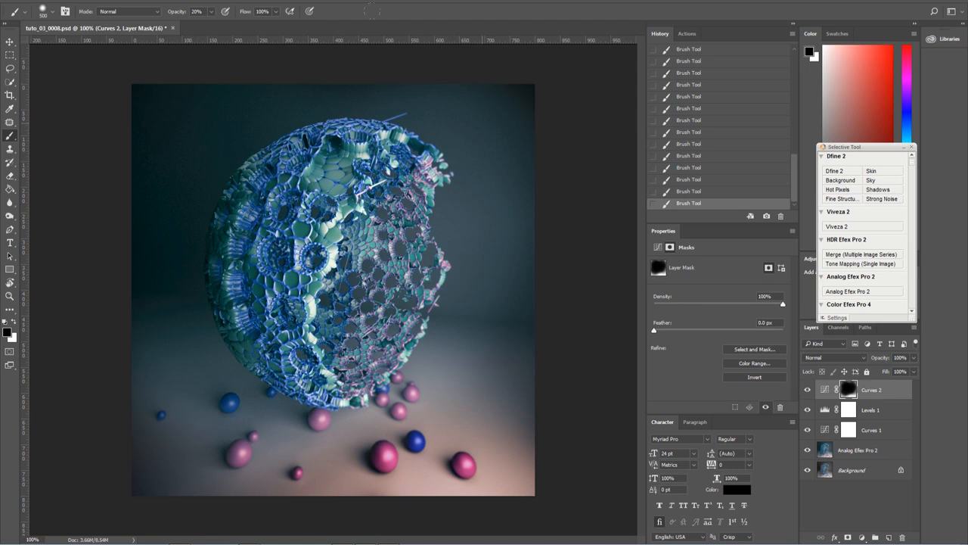
# - Compare the image repeatedly with the Curves 2 vignette layer hidden and shown
pyautogui.click(807, 390)
pyautogui.click(808, 390)
pyautogui.click(808, 390)
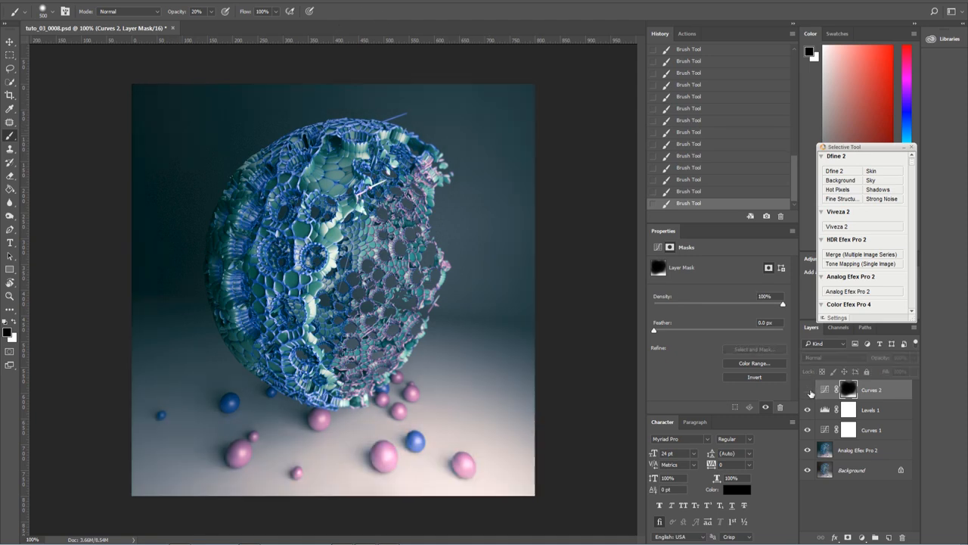
pyautogui.click(808, 391)
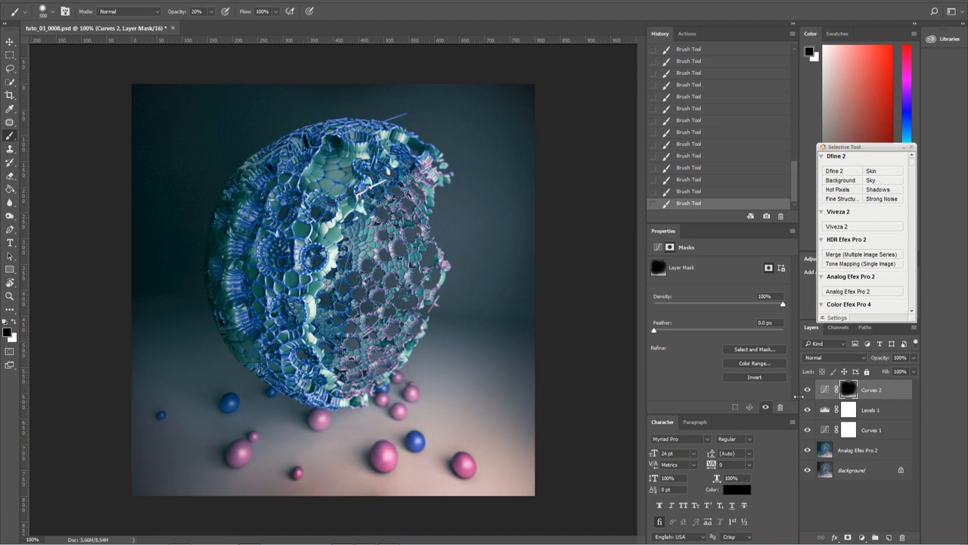
pyautogui.click(811, 391)
pyautogui.click(810, 391)
pyautogui.click(810, 391)
pyautogui.click(810, 391)
pyautogui.click(810, 391)
pyautogui.click(810, 391)
pyautogui.click(810, 391)
pyautogui.click(811, 391)
pyautogui.click(810, 391)
# - Lower the Curves 2 layer's opacity to 84% and inspect the half-sphere's detail up close
pyautogui.click(913, 357)
pyautogui.moveTo(914, 370)
pyautogui.mouseDown()
pyautogui.moveTo(888, 373)
pyautogui.moveTo(906, 374)
pyautogui.mouseUp()
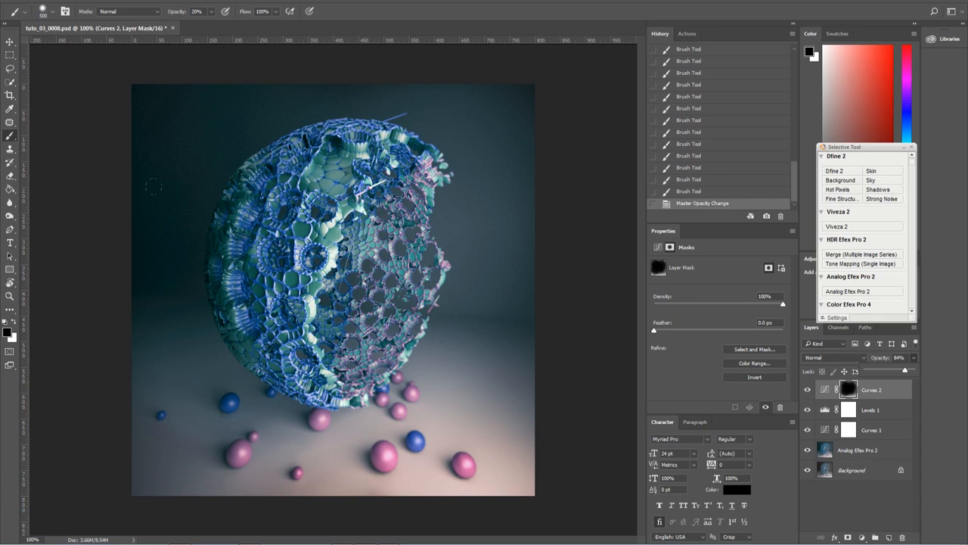
pyautogui.hotkey('ctrl', '+')
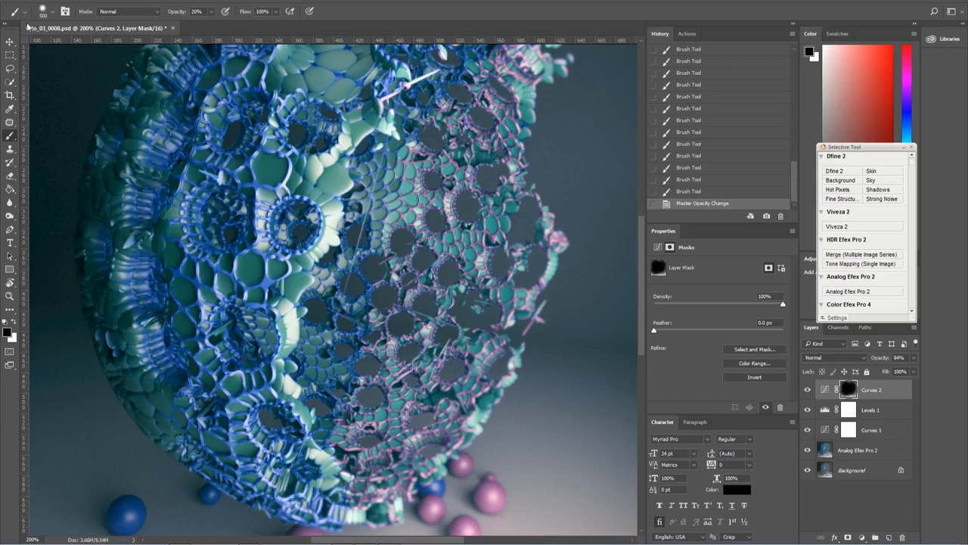
pyautogui.click(10, 41)
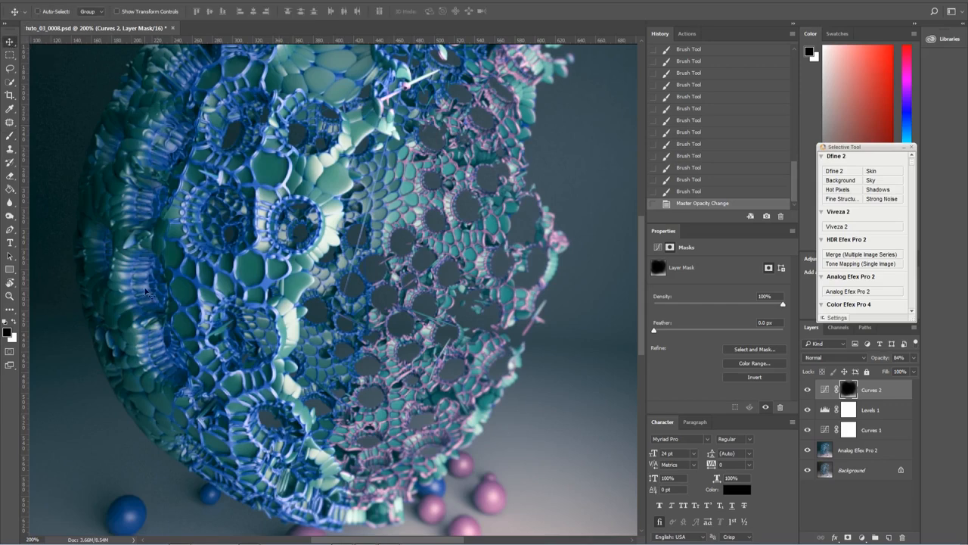
pyautogui.scroll(2, 167, 289)
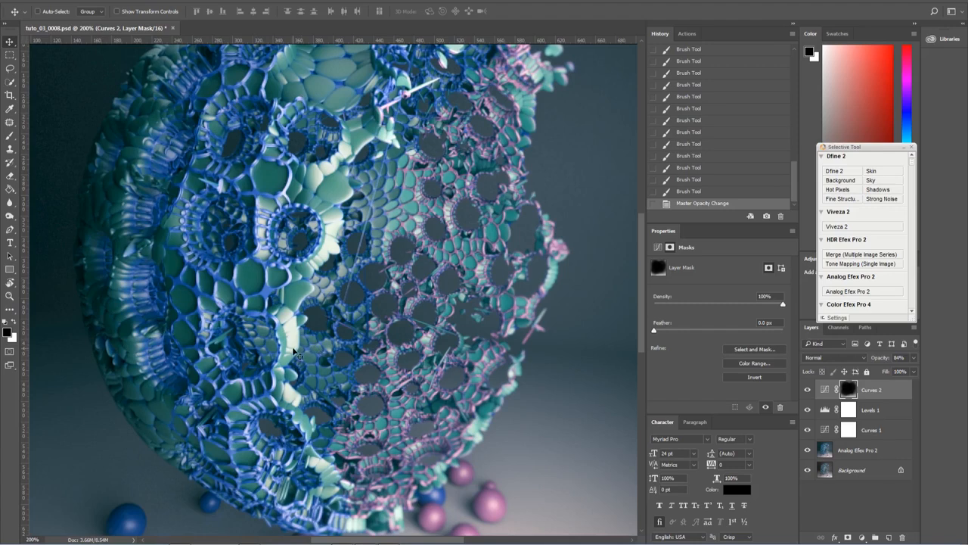
pyautogui.hotkey('ctrl', '-')
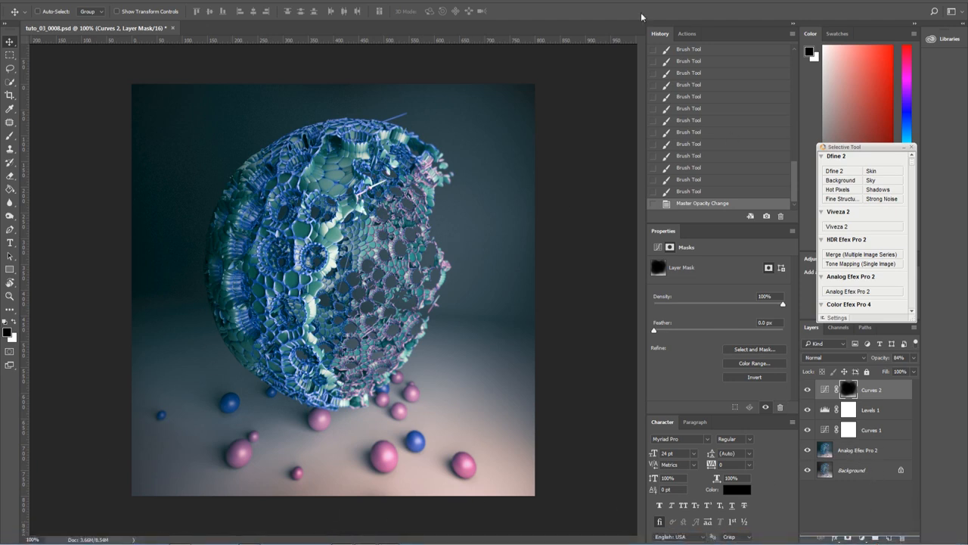
# - Add a gradient fill layer above Curves 2 and load the Violet, Orange preset for its gradient
pyautogui.click(162, 0)
pyautogui.click(162, 1)
pyautogui.click(870, 521)
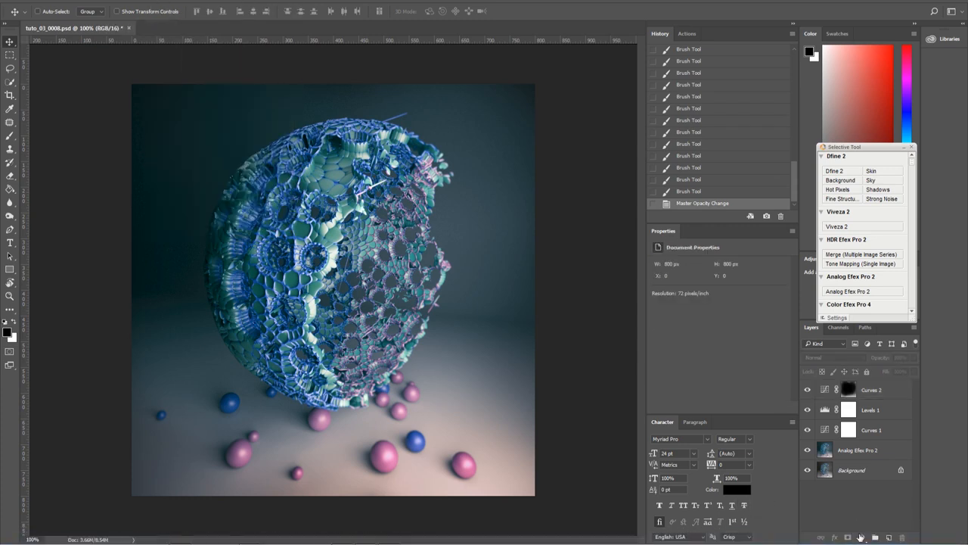
pyautogui.click(864, 537)
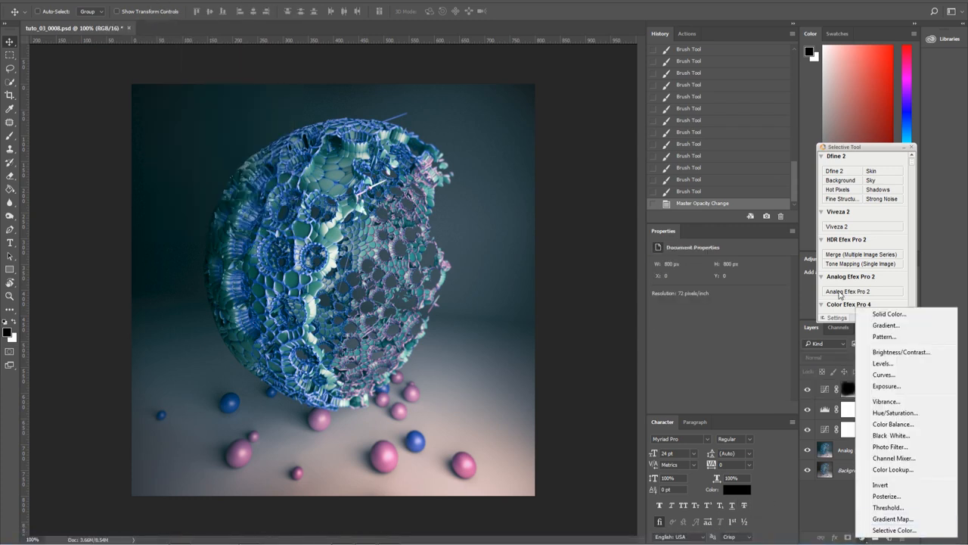
pyautogui.click(891, 327)
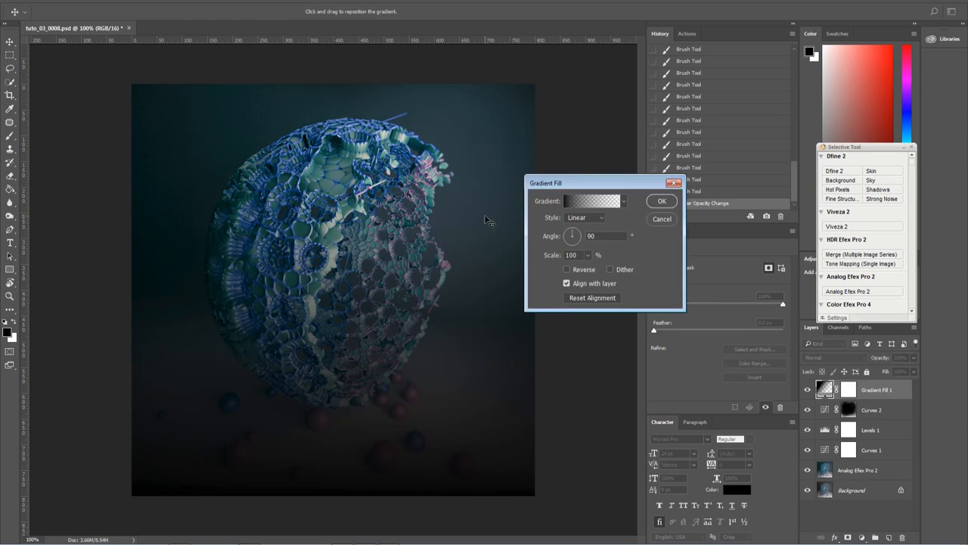
pyautogui.click(579, 204)
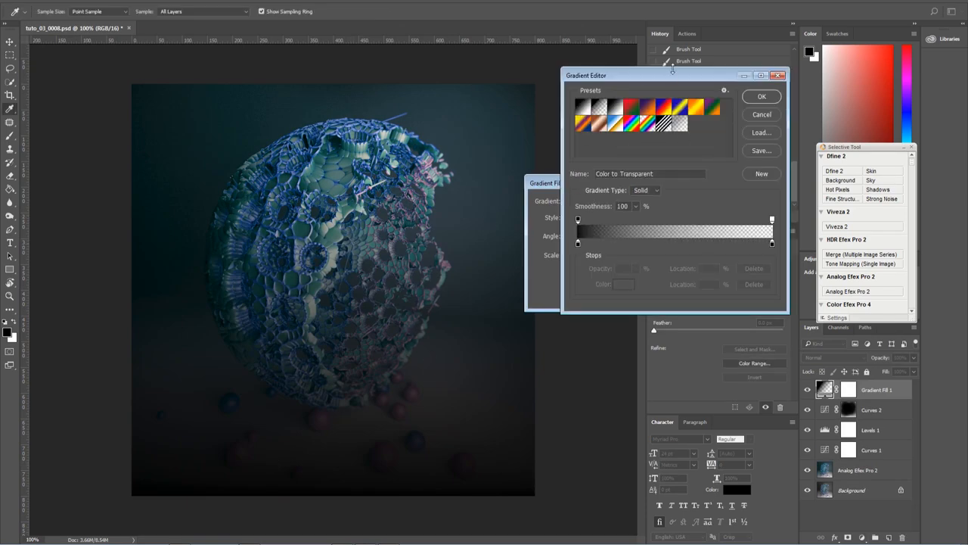
pyautogui.moveTo(673, 81); pyautogui.dragTo(662, 80)
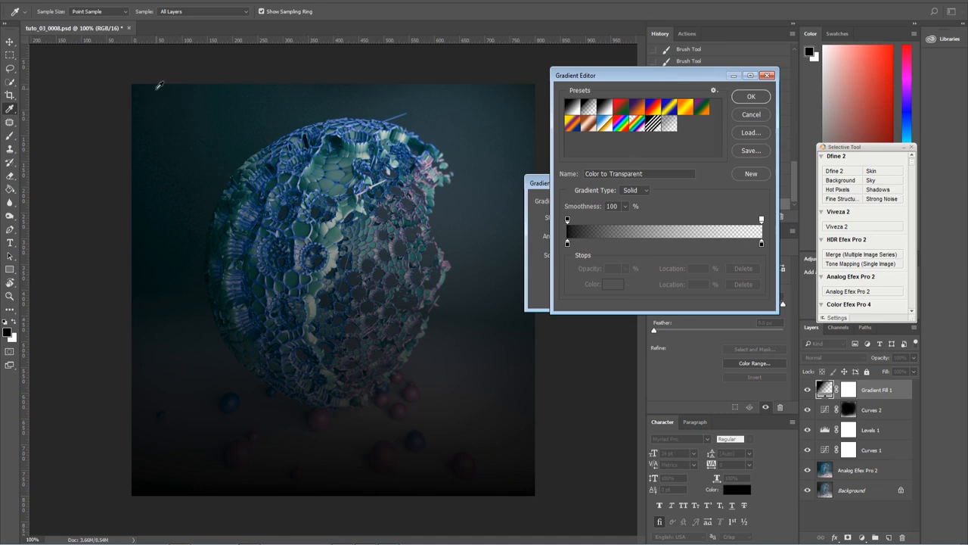
pyautogui.click(641, 111)
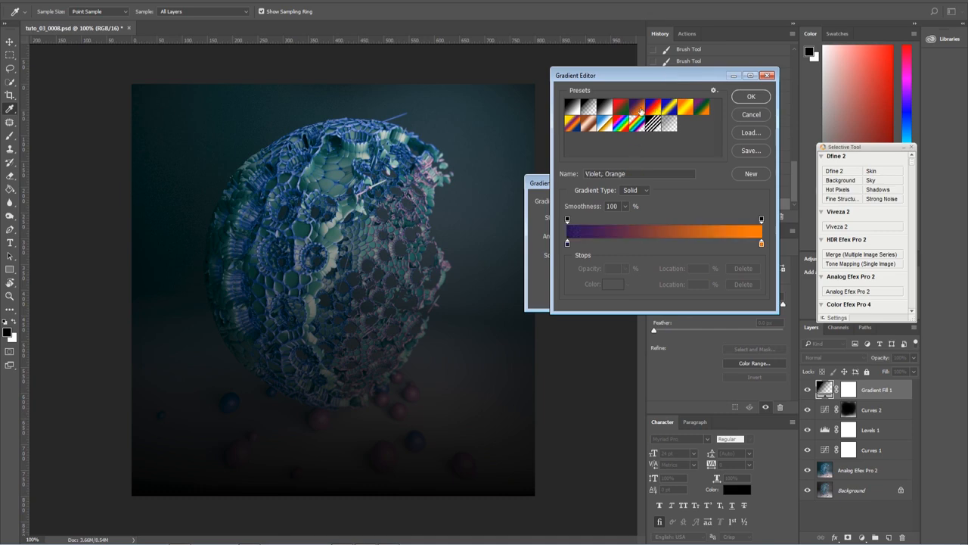
# - Change the gradient's violet starting color stop to a dark, muted slate blue
pyautogui.doubleClick(568, 244)
pyautogui.moveTo(451, 211)
pyautogui.mouseDown()
pyautogui.moveTo(443, 222)
pyautogui.moveTo(474, 205)
pyautogui.moveTo(460, 211)
pyautogui.moveTo(466, 196)
pyautogui.moveTo(454, 210)
pyautogui.mouseUp()
pyautogui.click(545, 177)
pyautogui.click(637, 119)
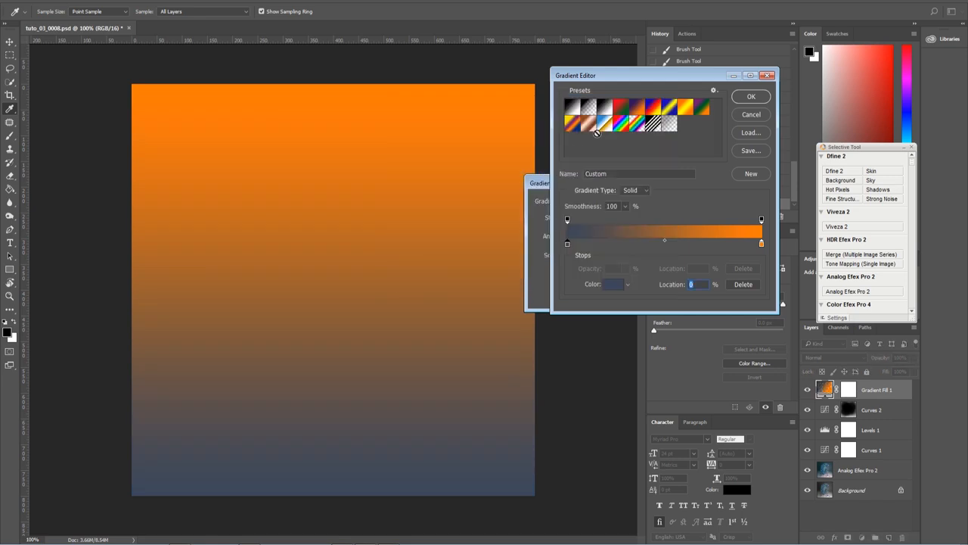
# - Change the gradient's orange end color stop to dark olive, 585835, and accept the edited gradient
pyautogui.click(762, 244)
pyautogui.click(613, 284)
pyautogui.moveTo(477, 178)
pyautogui.mouseDown()
pyautogui.moveTo(486, 151)
pyautogui.moveTo(469, 187)
pyautogui.mouseUp()
pyautogui.moveTo(552, 205); pyautogui.dragTo(551, 222)
pyautogui.moveTo(469, 189); pyautogui.dragTo(466, 216)
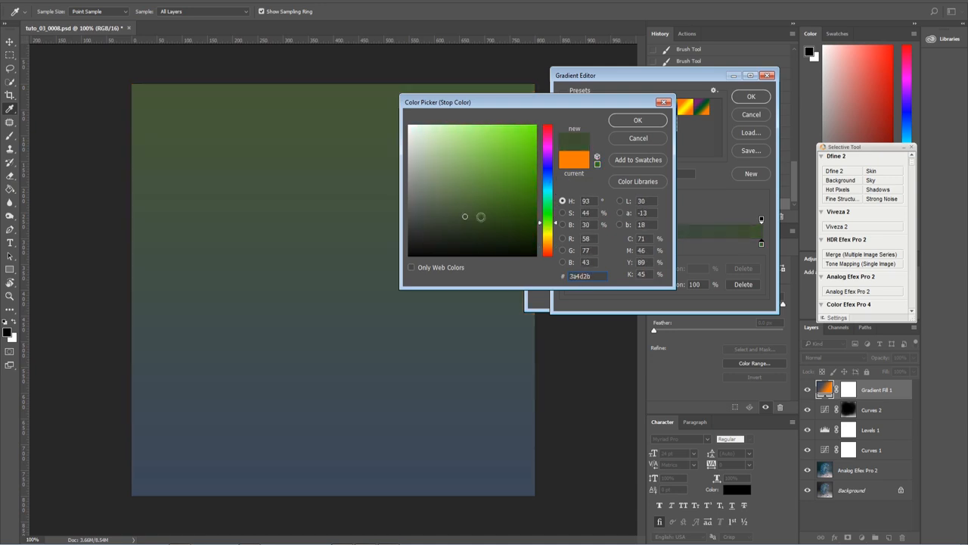
pyautogui.click(547, 235)
pyautogui.click(459, 211)
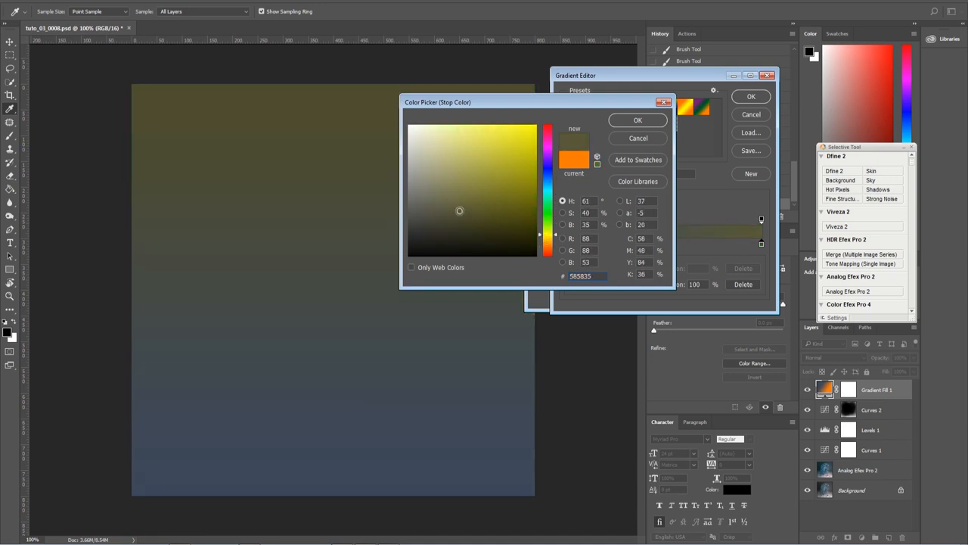
pyautogui.click(638, 122)
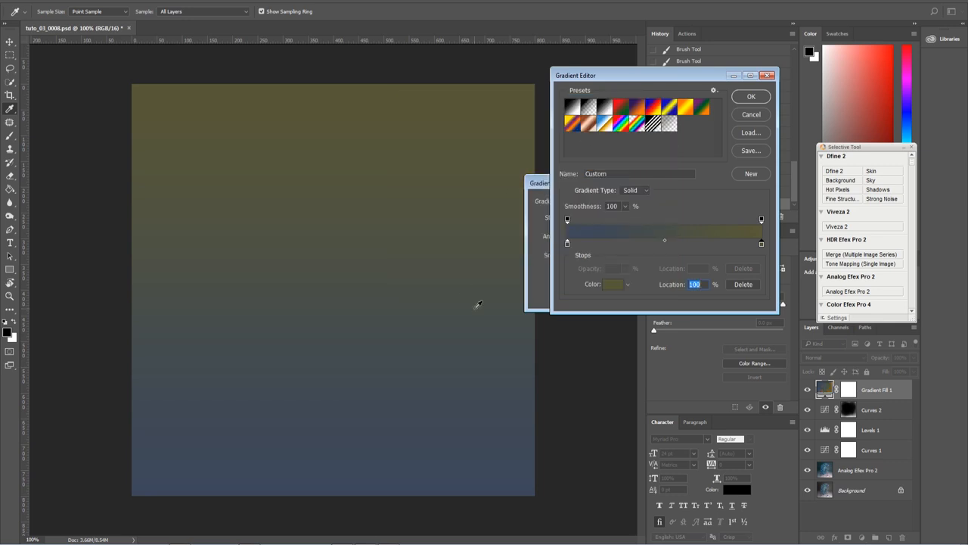
pyautogui.click(751, 97)
# - Reverse the gradient fill at a 71.57° angle and set its layer's blend mode to Soft Light
pyautogui.moveTo(577, 238); pyautogui.dragTo(573, 230)
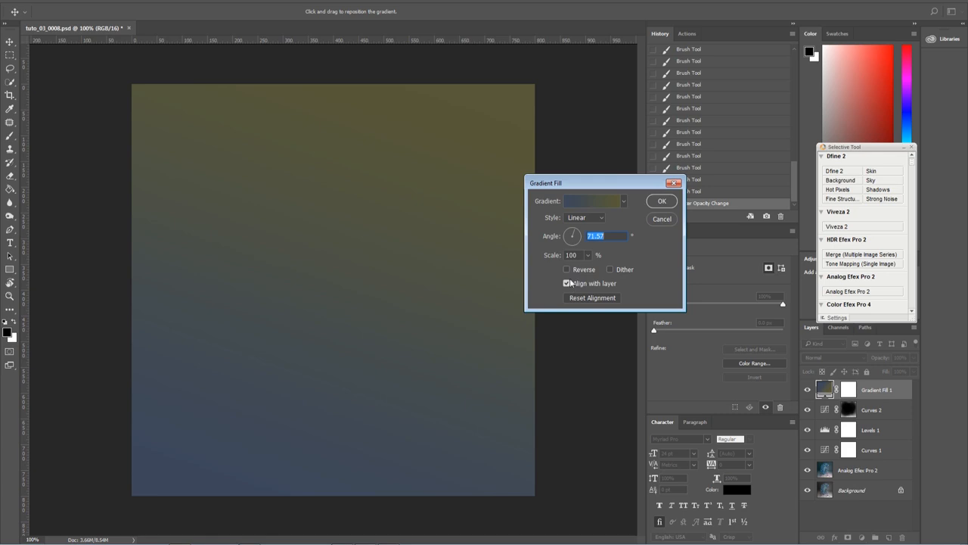
pyautogui.click(567, 270)
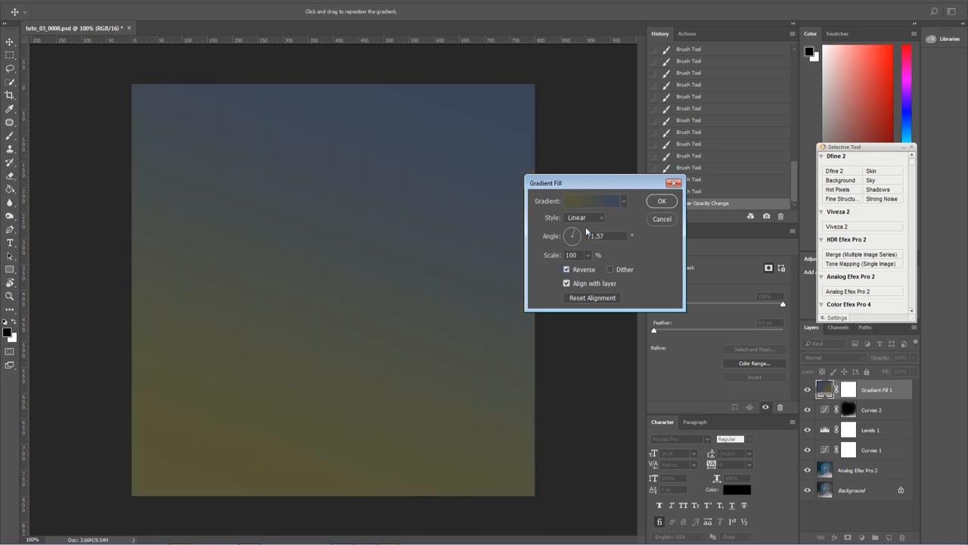
pyautogui.click(663, 201)
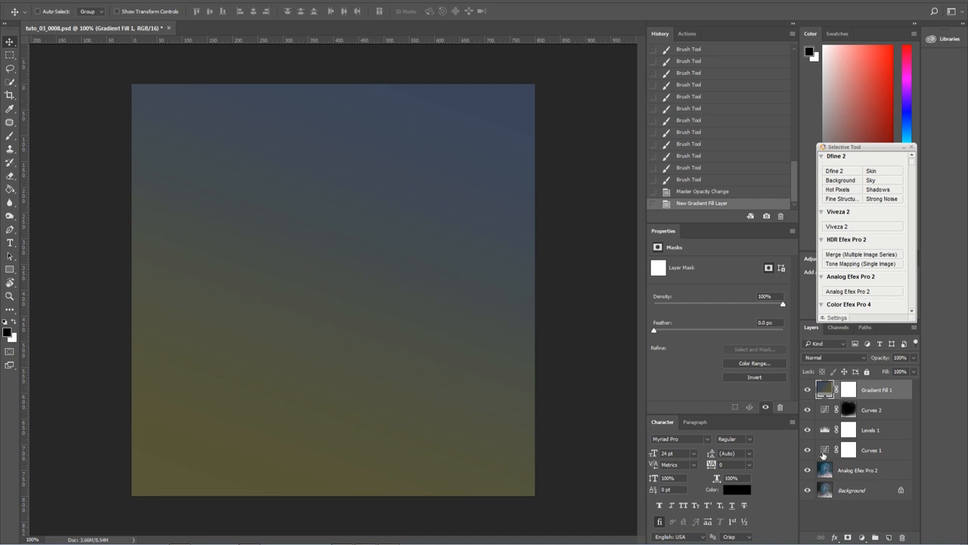
pyautogui.click(835, 358)
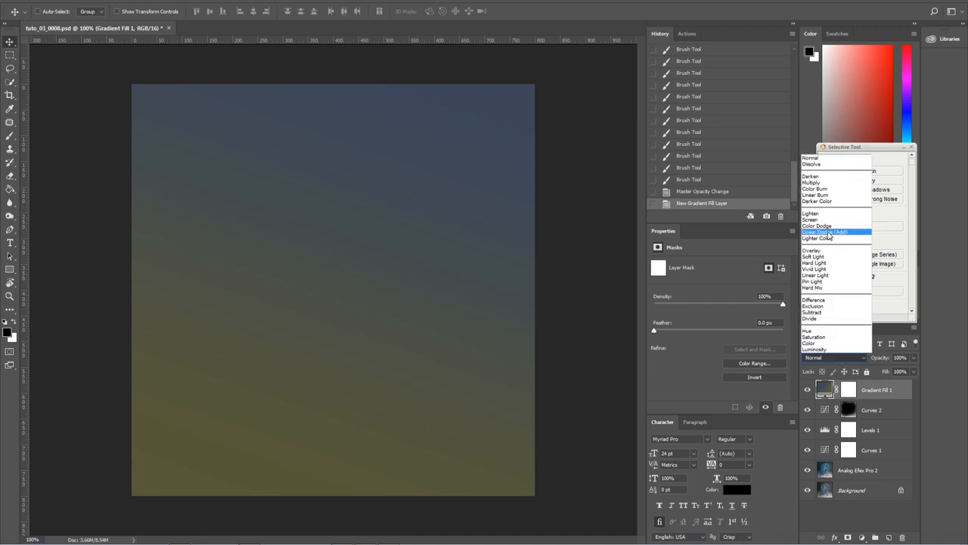
pyautogui.click(826, 257)
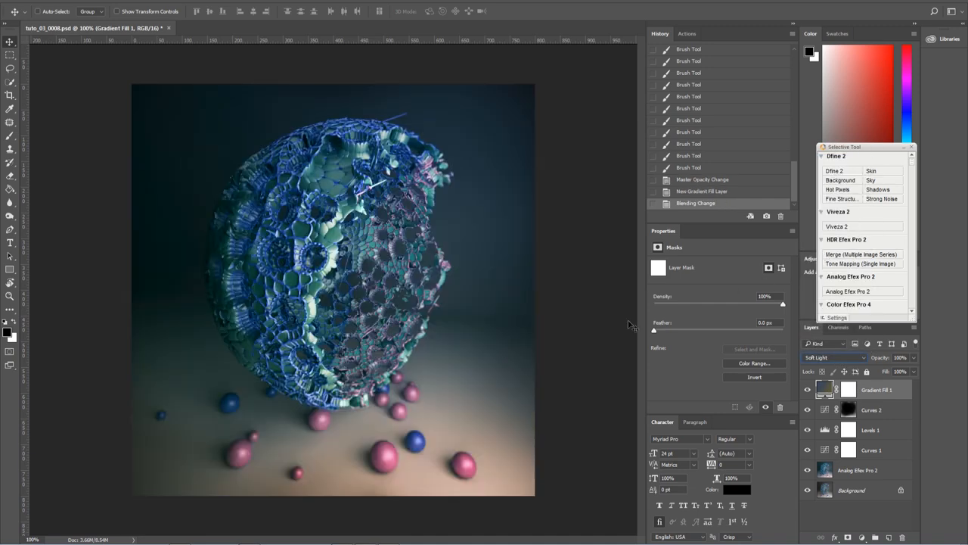
# - Compare the image repeatedly with the Gradient Fill 1 layer hidden and shown
pyautogui.click(808, 390)
pyautogui.click(808, 389)
pyautogui.click(808, 389)
pyautogui.click(808, 390)
pyautogui.click(808, 390)
pyautogui.click(808, 390)
pyautogui.click(808, 390)
pyautogui.click(808, 389)
pyautogui.click(807, 390)
pyautogui.click(808, 389)
# - Lower the Gradient Fill 1 layer's opacity to 42% and move the Curves 2 layer above it
pyautogui.click(913, 358)
pyautogui.moveTo(886, 374); pyautogui.dragTo(885, 372)
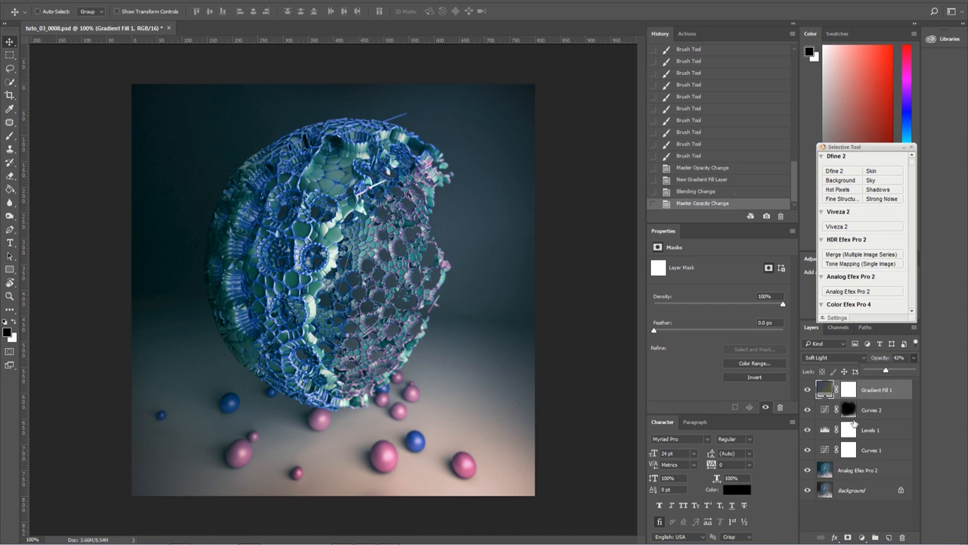
pyautogui.click(824, 413)
pyautogui.moveTo(825, 384); pyautogui.dragTo(826, 388)
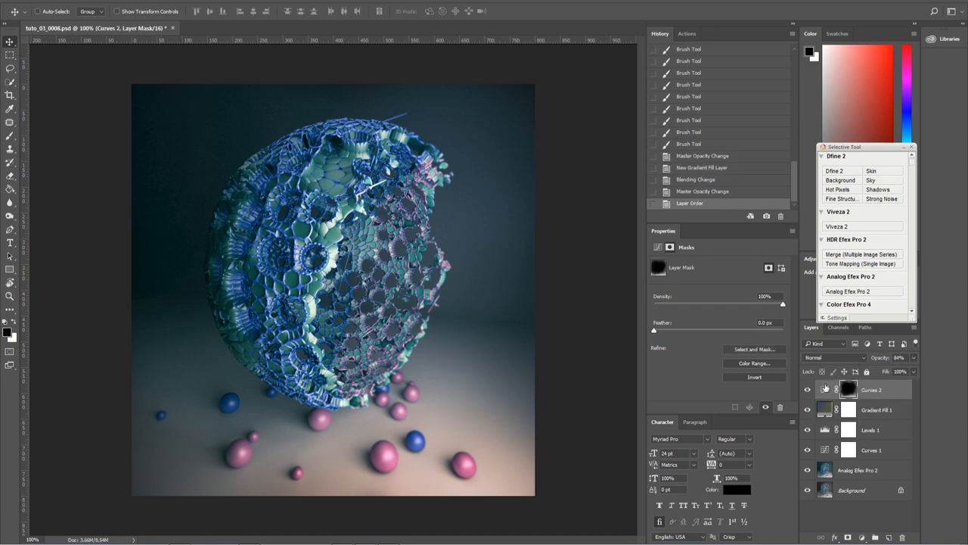
# - Compare the original Background render on its own with the fully graded image
pyautogui.click(808, 410)
pyautogui.keyDown('alt'); pyautogui.click(808, 490); pyautogui.keyUp('alt')
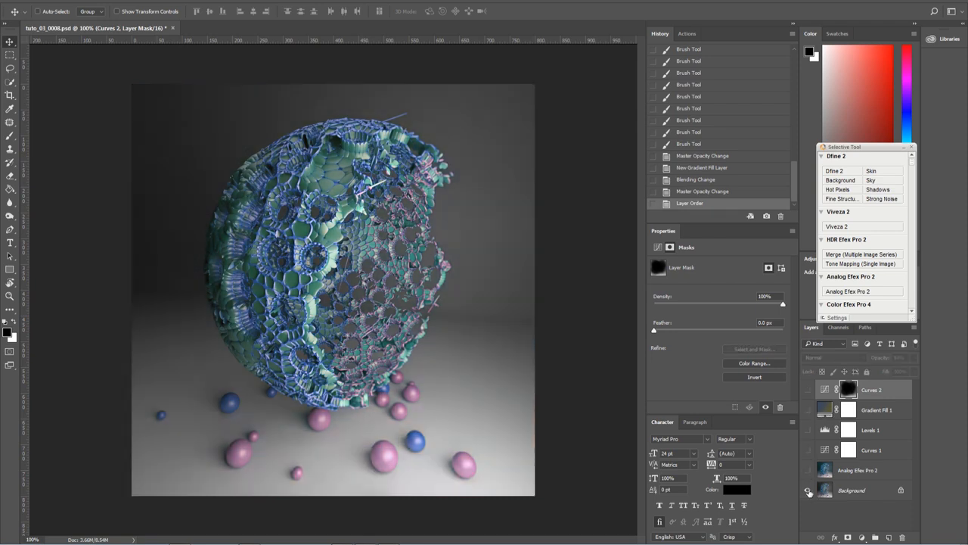
pyautogui.keyDown('alt'); pyautogui.click(808, 490); pyautogui.keyUp('alt')
pyautogui.keyDown('alt'); pyautogui.click(808, 490); pyautogui.keyUp('alt')
pyautogui.keyDown('alt'); pyautogui.click(808, 490); pyautogui.keyUp('alt')
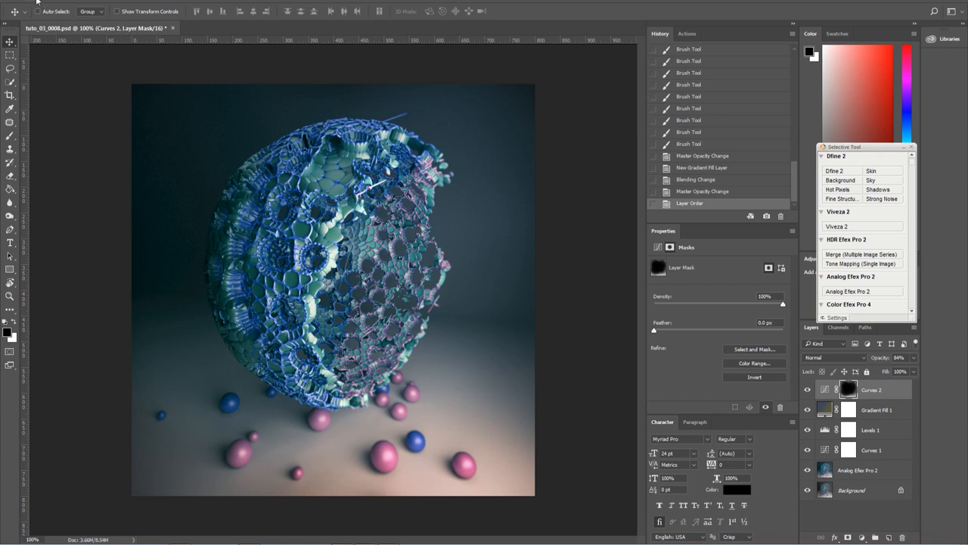
# - Save the layered document tuto_03_0008.psd with Maximize Compatibility enabled
pyautogui.hotkey('ctrl', 's')
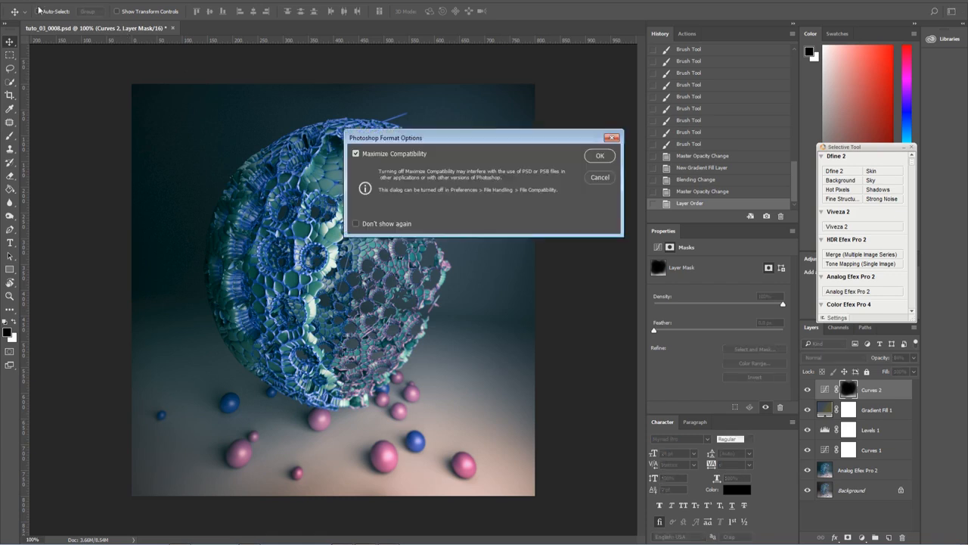
pyautogui.click(600, 156)
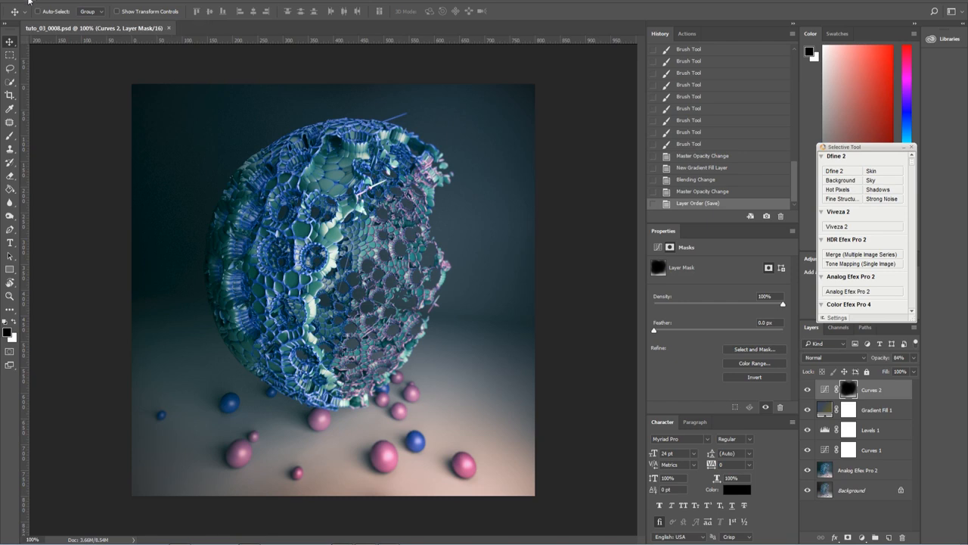
# - Save a JPEG copy as tuto_03_0008.jpg in the tuto 3 render folder, at quality 12 with Baseline (Standard) format
pyautogui.click(28, 0)
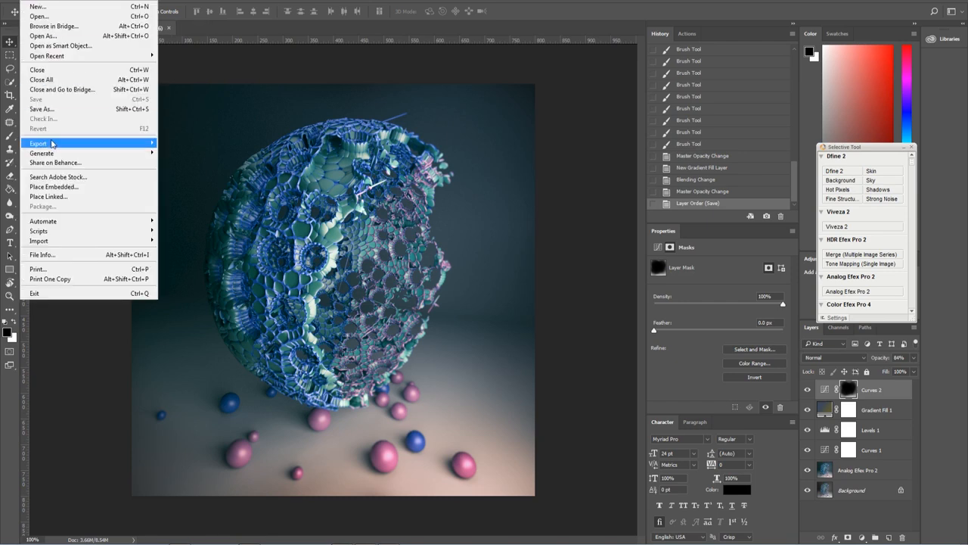
pyautogui.moveTo(51, 143)
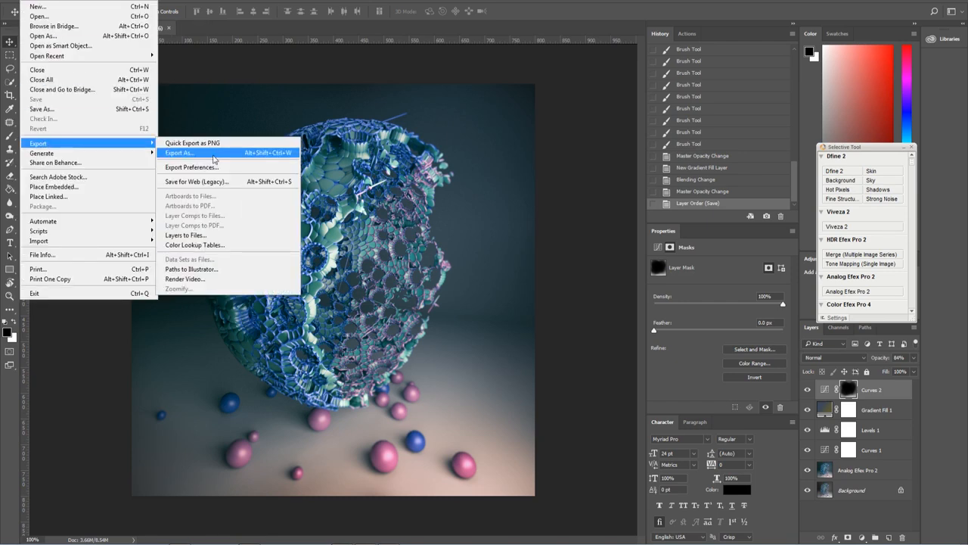
pyautogui.click(129, 109)
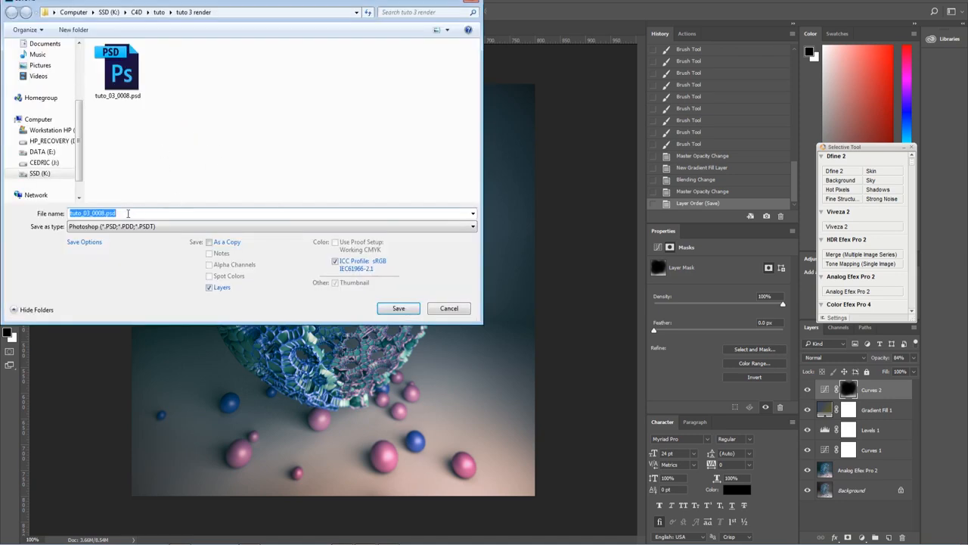
pyautogui.click(155, 227)
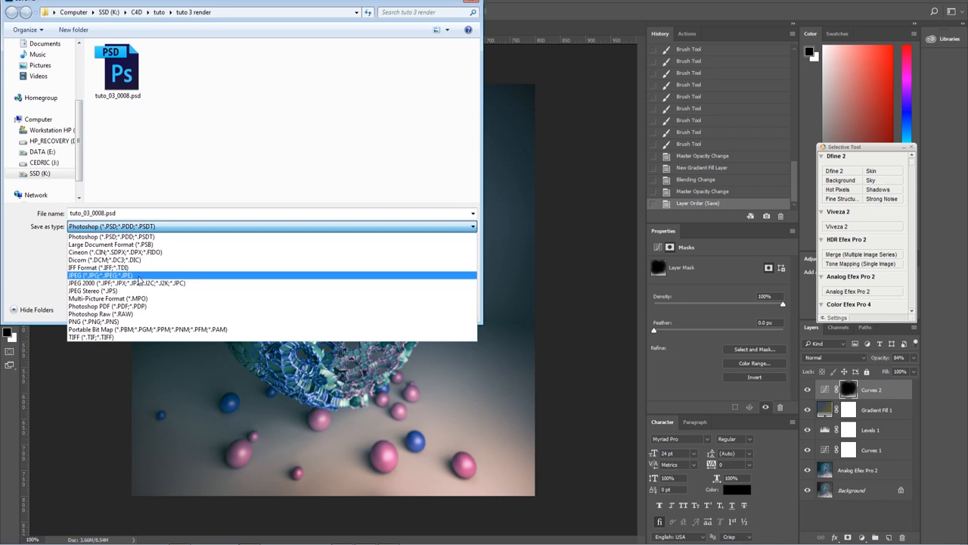
pyautogui.click(144, 275)
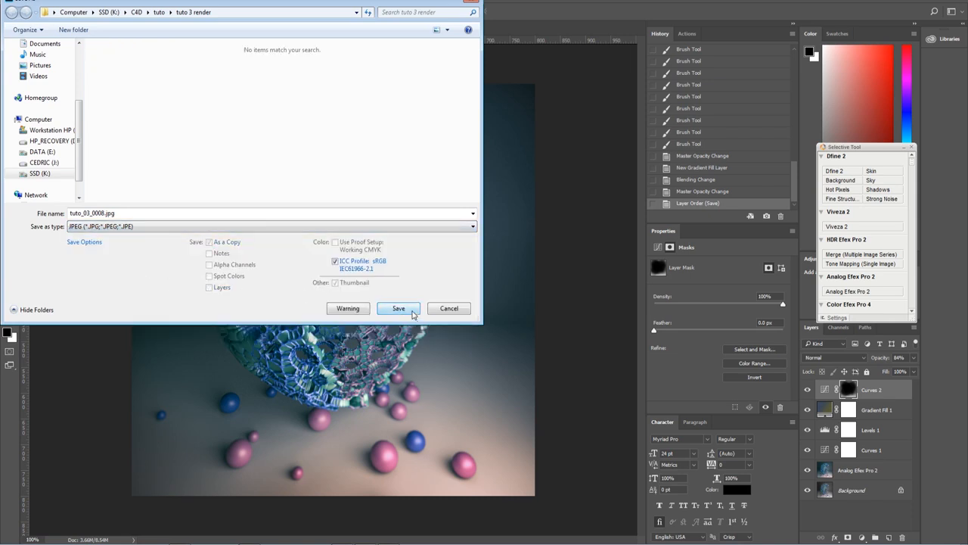
pyautogui.click(414, 311)
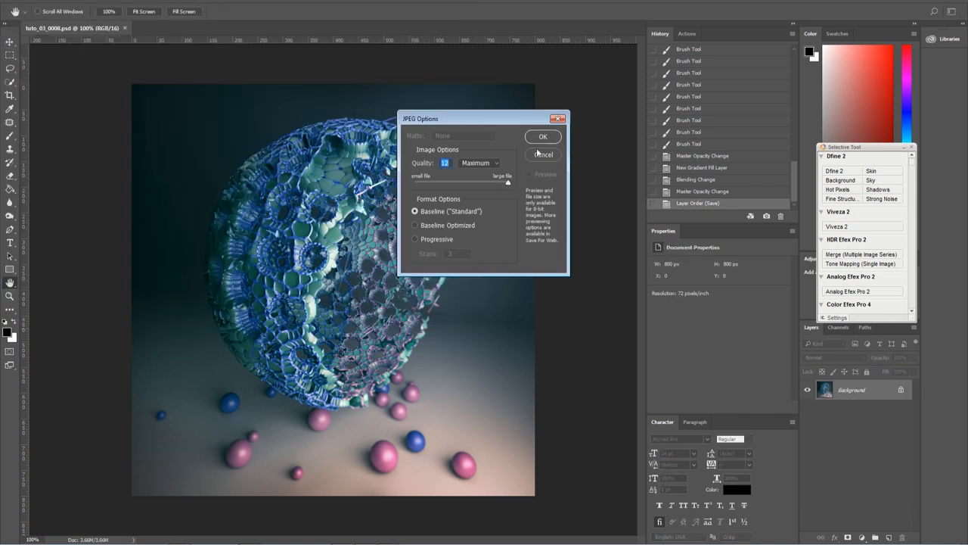
pyautogui.click(546, 136)
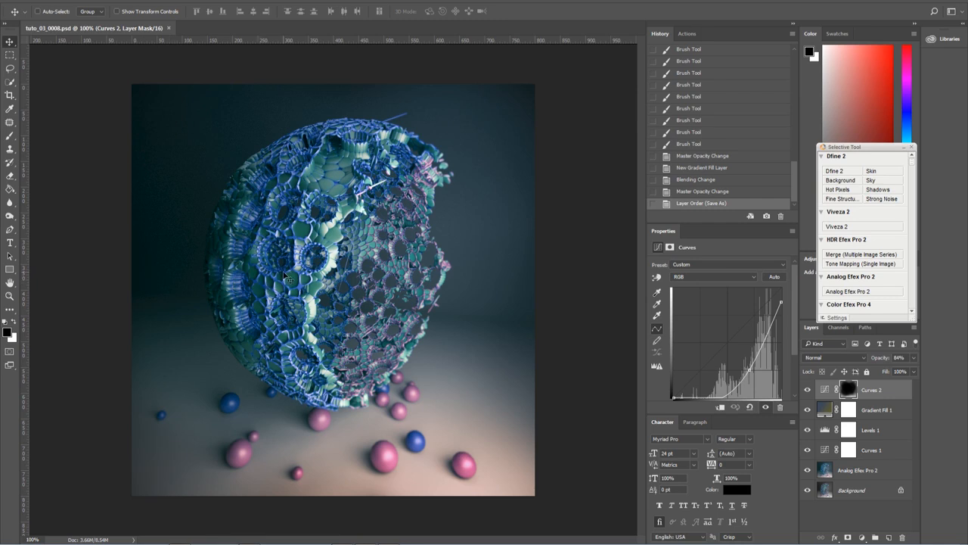
# - Inspect the finished image as a whole and the half-sphere's perforated detail up close
pyautogui.hotkey('ctrl', '-')
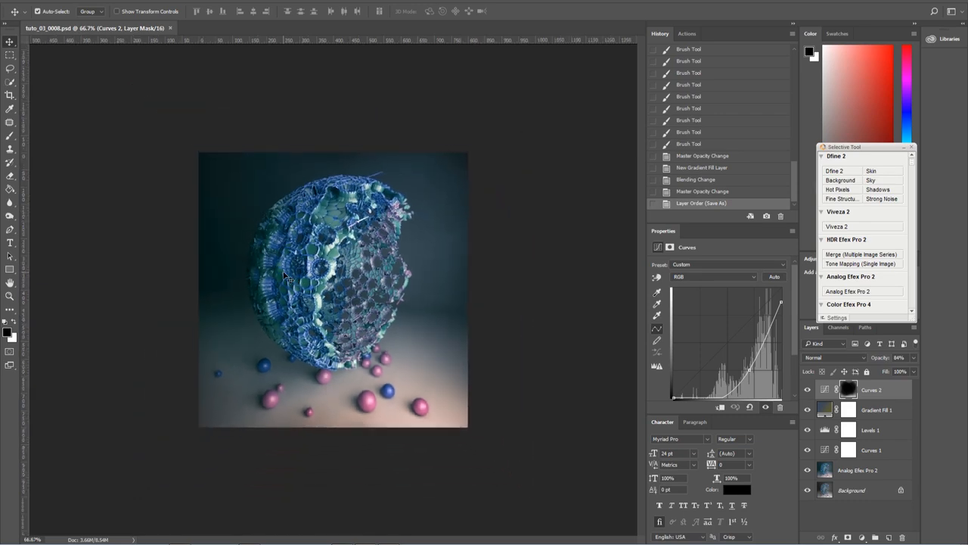
pyautogui.hotkey('ctrl', '+')
pyautogui.hotkey('ctrl', '+')
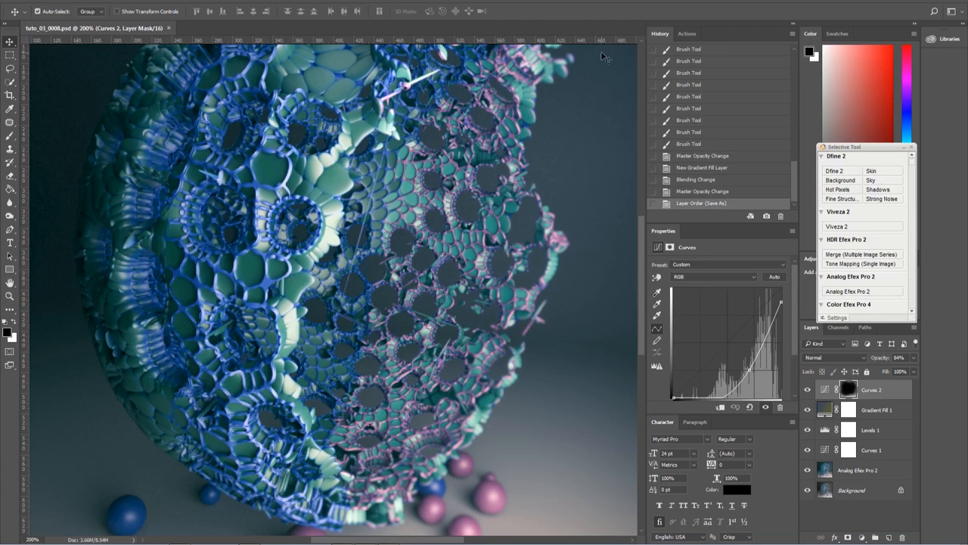
pyautogui.hotkey('ctrl', '-')
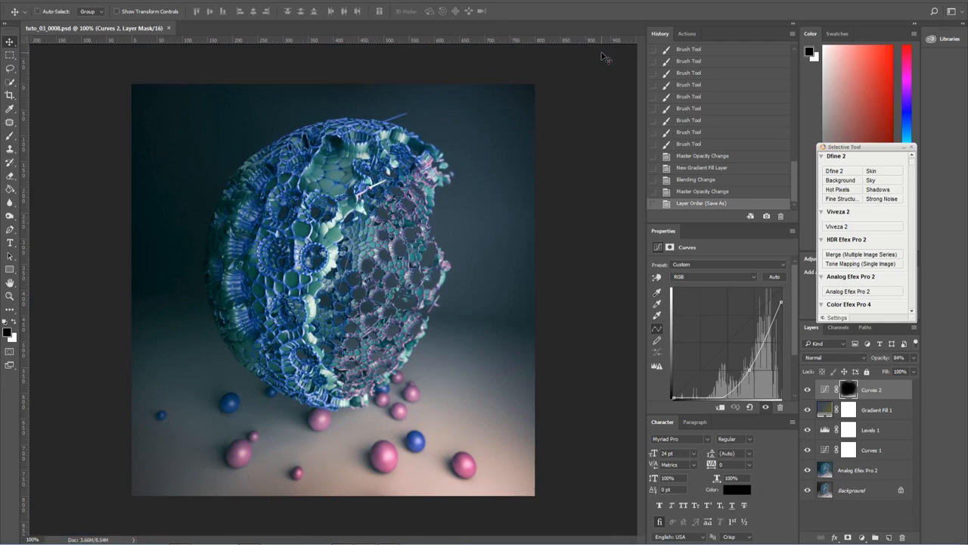